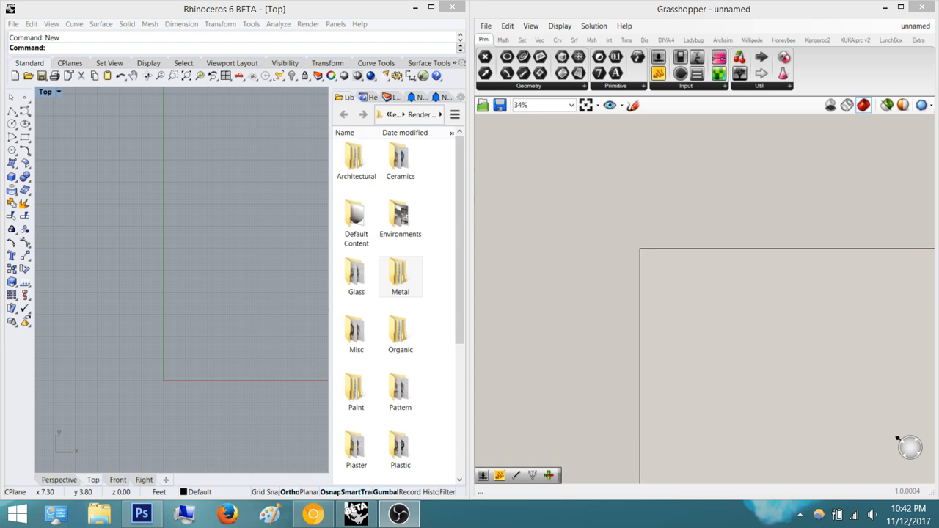
Switch to Chrome and examine the reference photo of the facade's triangular folding panels
click(313, 513)
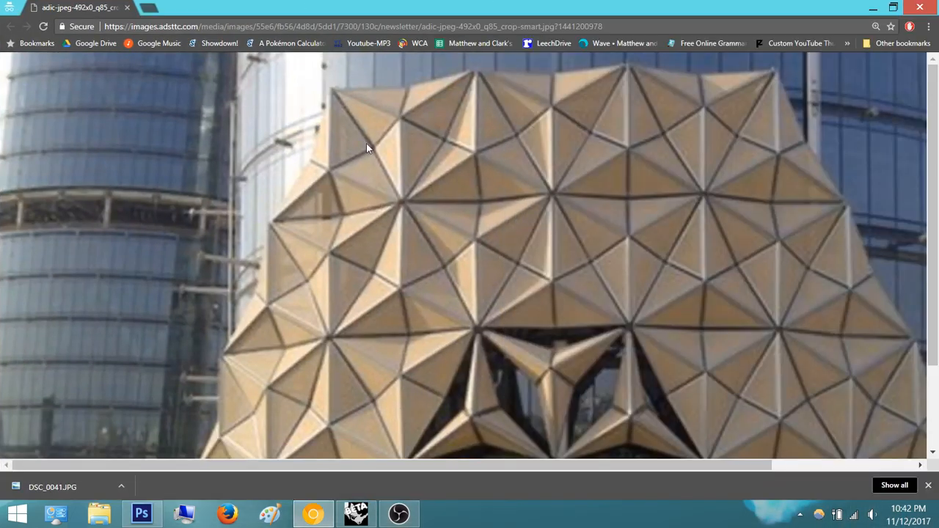
scroll(526, 222, down, 2)
scroll(530, 241, up, 2)
drag(443, 462, 524, 463)
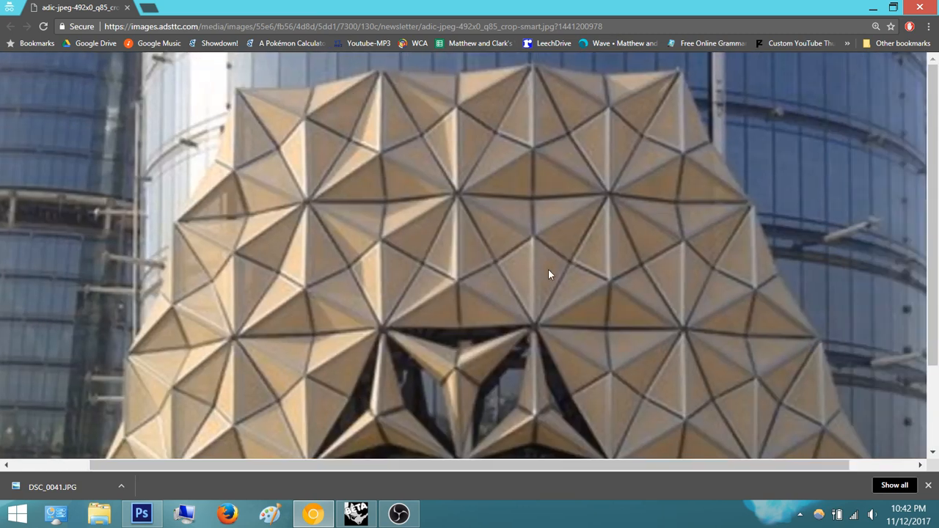
scroll(549, 270, down, 2)
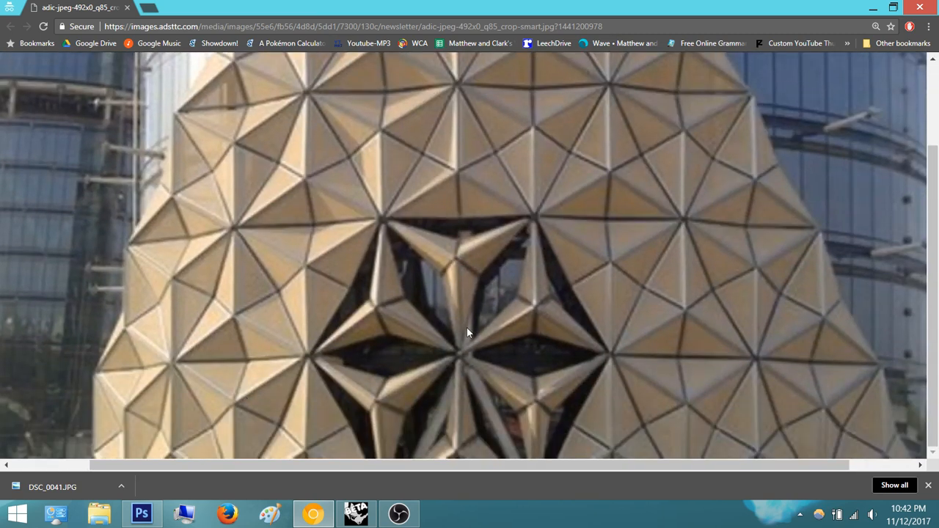
scroll(466, 332, up, 2)
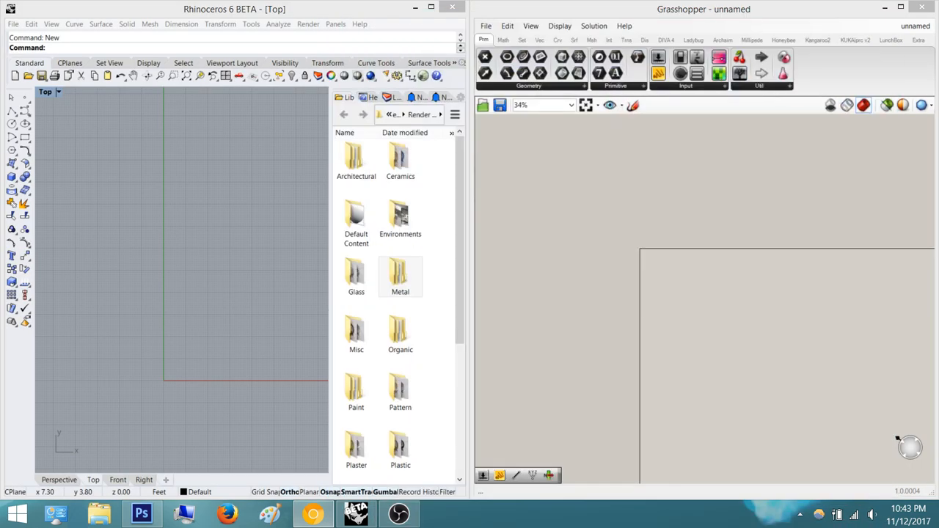
right_click(572, 246)
right_drag(715, 283, 594, 284)
scroll(649, 250, up, 3)
scroll(649, 250, up, 2)
scroll(594, 284, up, 2)
right_drag(686, 289, 726, 322)
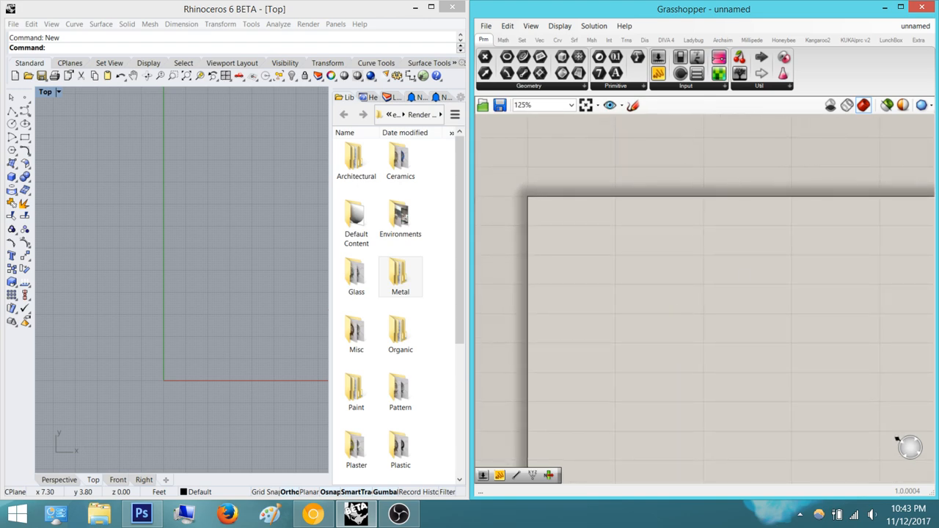
Switch to the facade photo in Chrome and study the panel pattern, comparing the closed panels with the open ones
drag(938, 330, 350, 0)
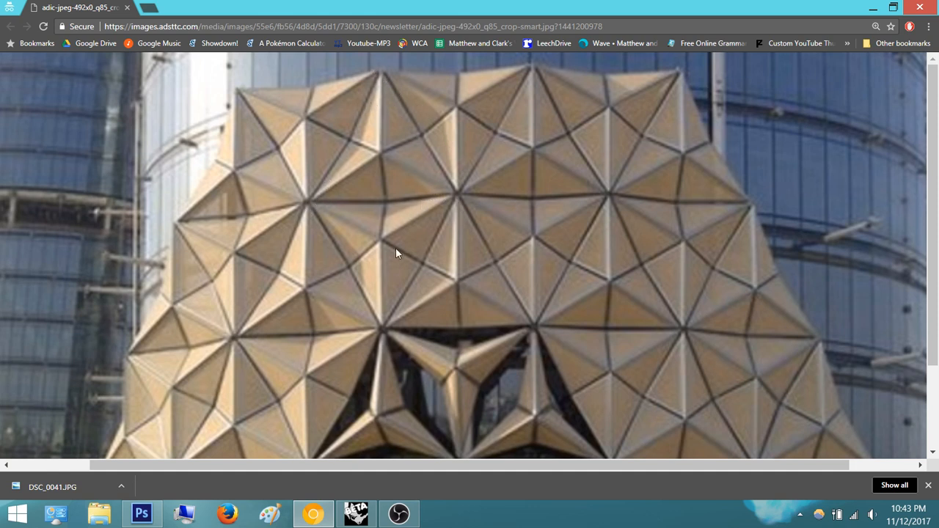
scroll(474, 295, down, 2)
scroll(474, 295, up, 2)
scroll(383, 119, down, 2)
scroll(383, 119, up, 2)
scroll(537, 236, down, 2)
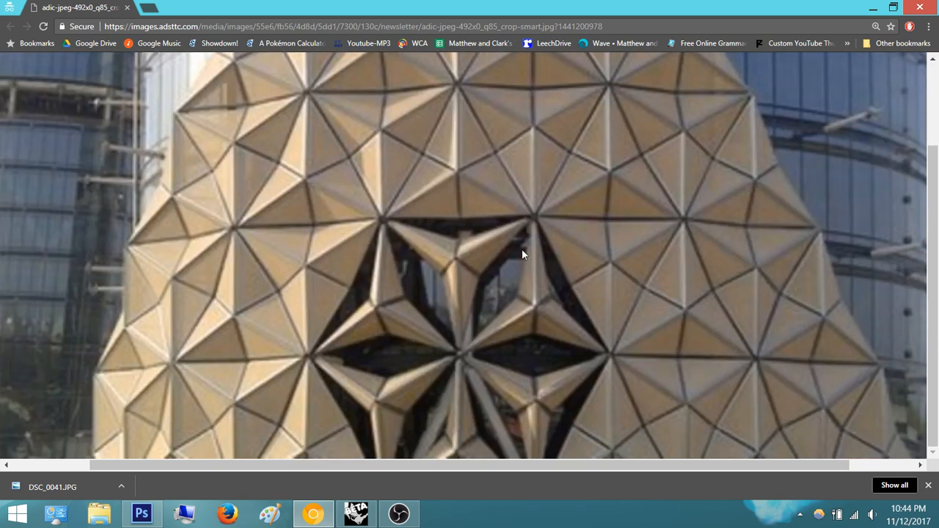
scroll(395, 317, up, 2)
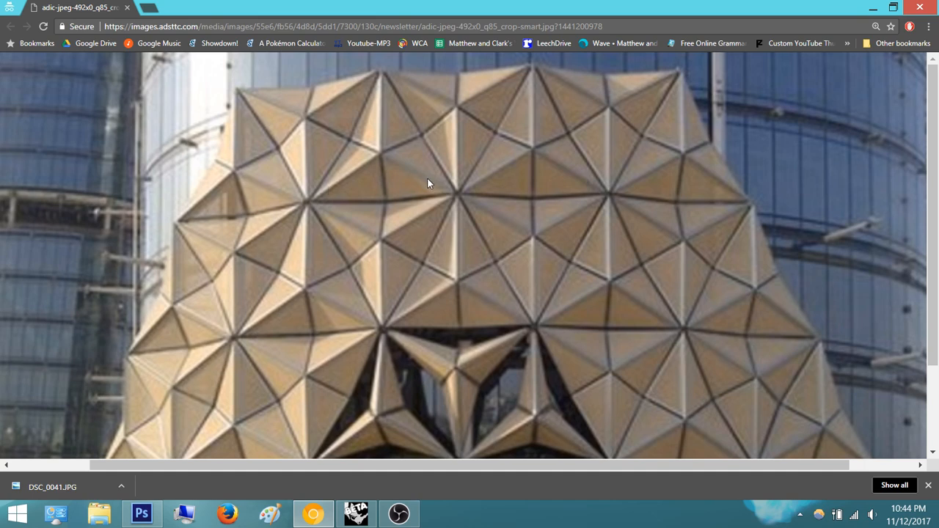
scroll(440, 184, down, 2)
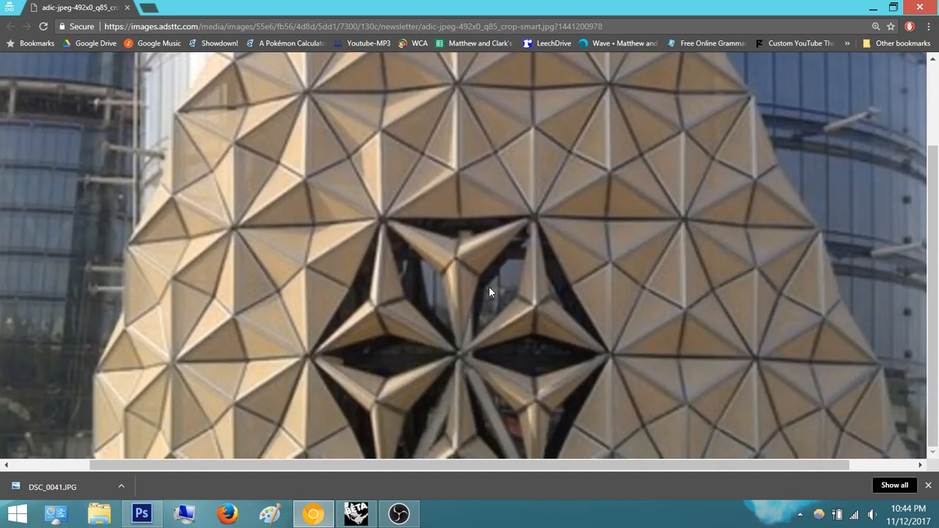
scroll(504, 262, up, 2)
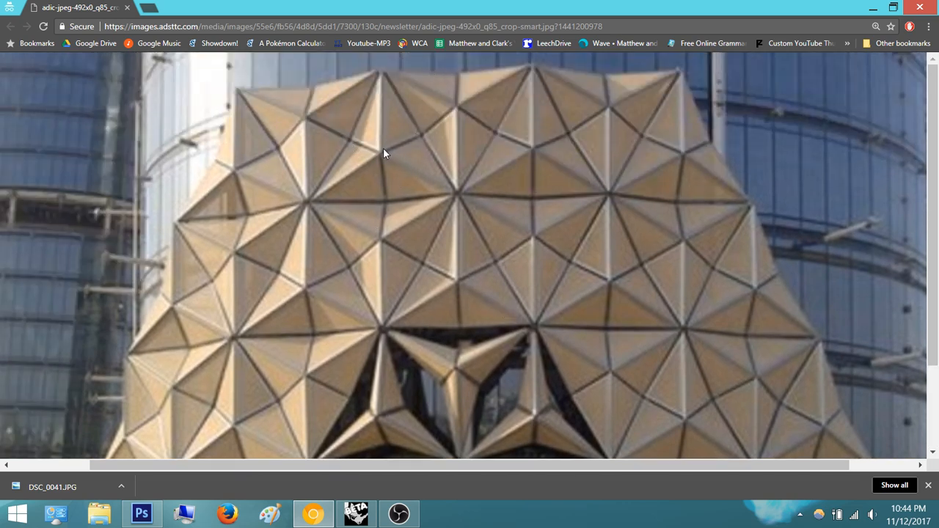
Return to Rhino and Grasshopper and add a Hexagonal grid component near the upper-left corner of the canvas sheet
drag(556, 6, 938, 139)
right_drag(632, 254, 601, 270)
right_drag(201, 376, 203, 333)
right_drag(685, 268, 750, 254)
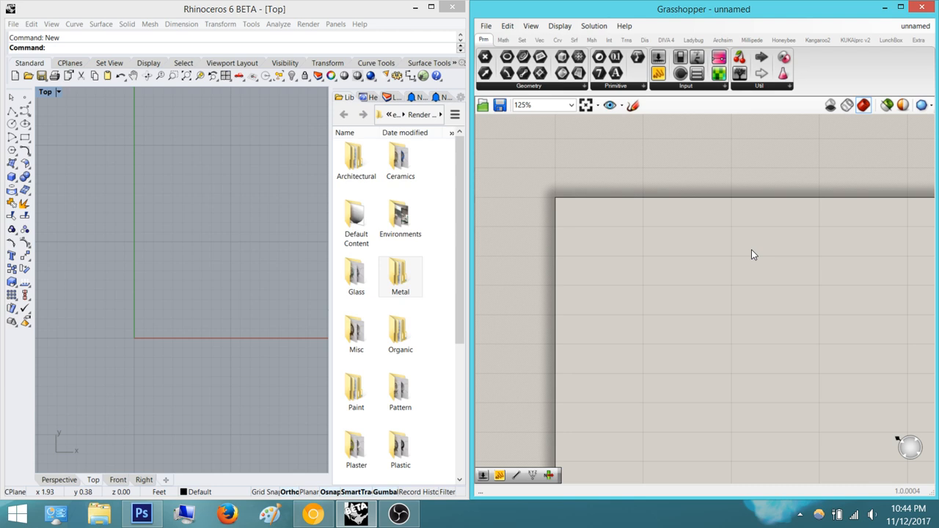
double_click(643, 259)
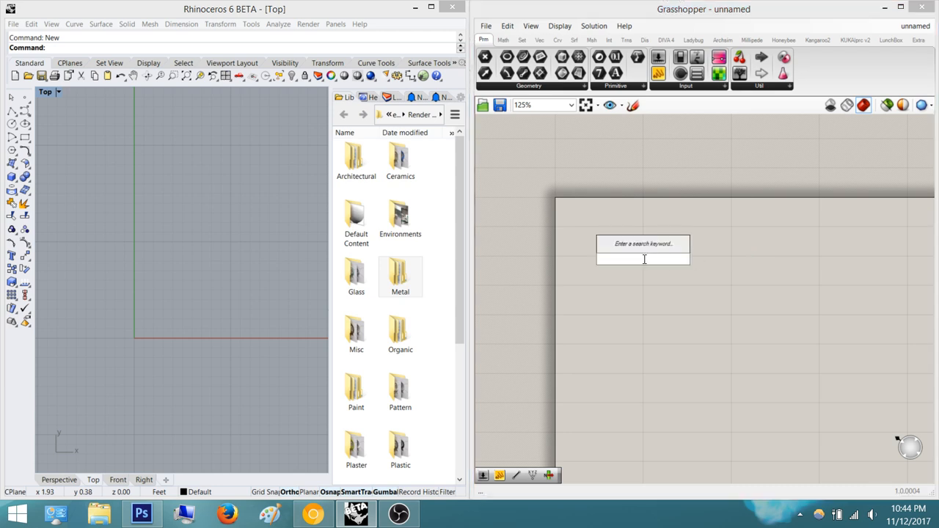
text(hexagonal)
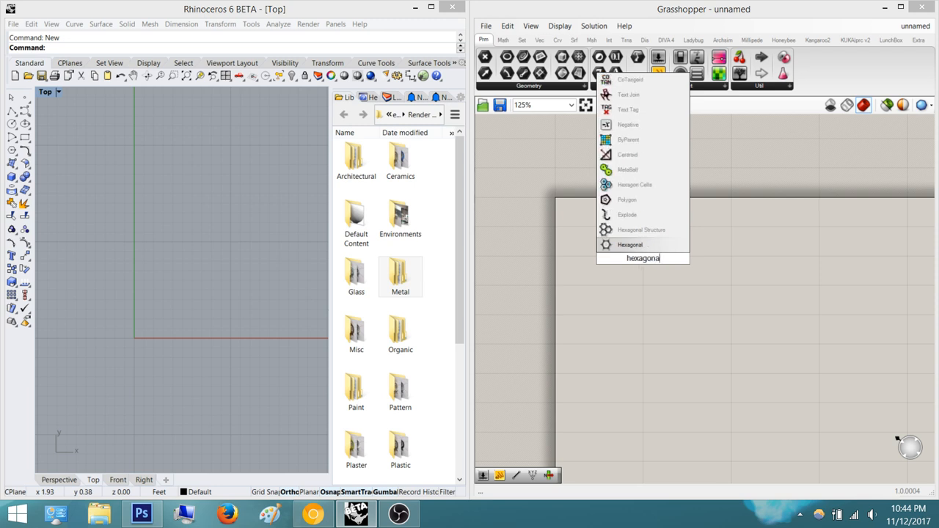
key(Return)
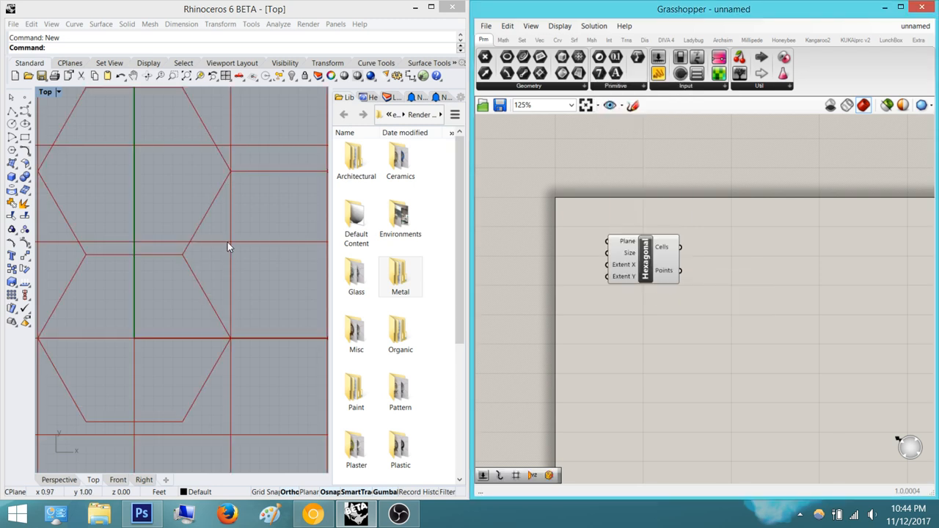
scroll(187, 265, down, 4)
right_drag(187, 265, 150, 295)
scroll(150, 295, down, 4)
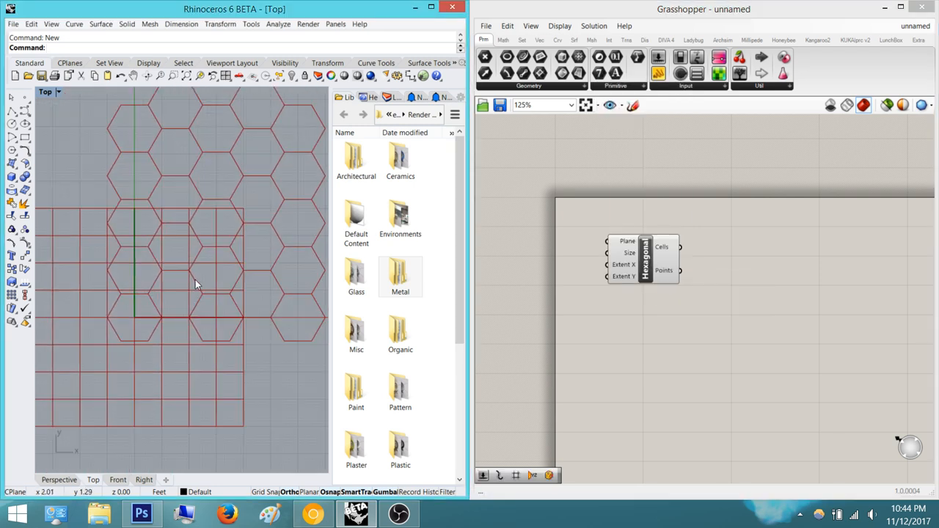
right_drag(224, 273, 193, 316)
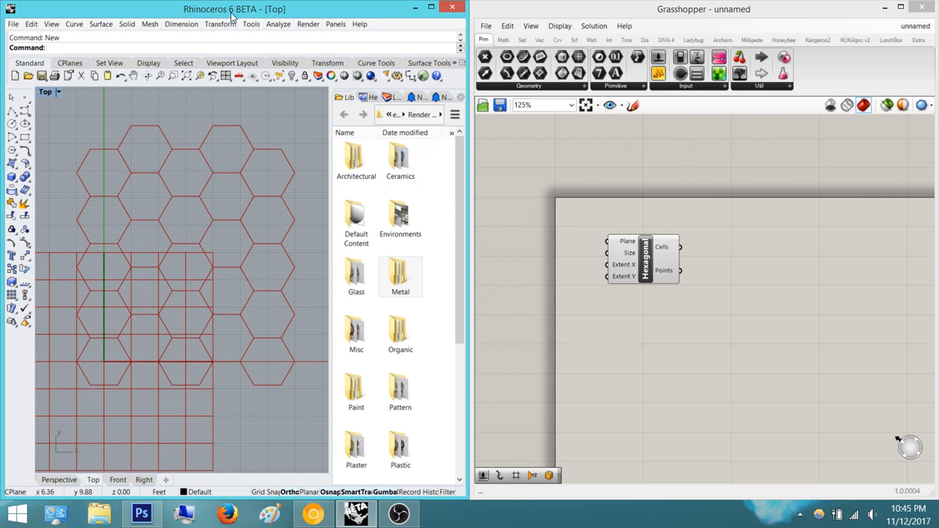
mouse_move(208, 247)
right_down()
mouse_move(255, 241)
mouse_move(225, 243)
right_up()
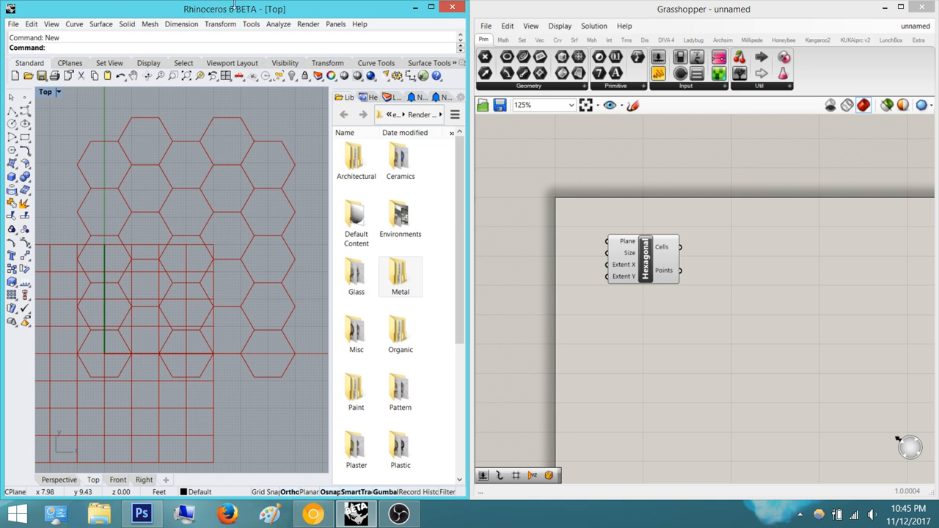
Add a Square grid component directly below the Hexagonal component
right_drag(827, 299, 816, 300)
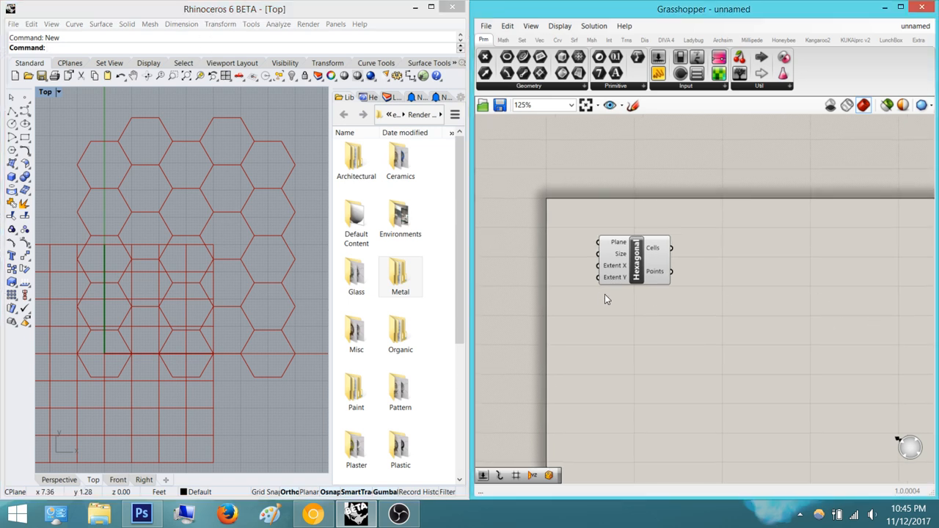
double_click(630, 323)
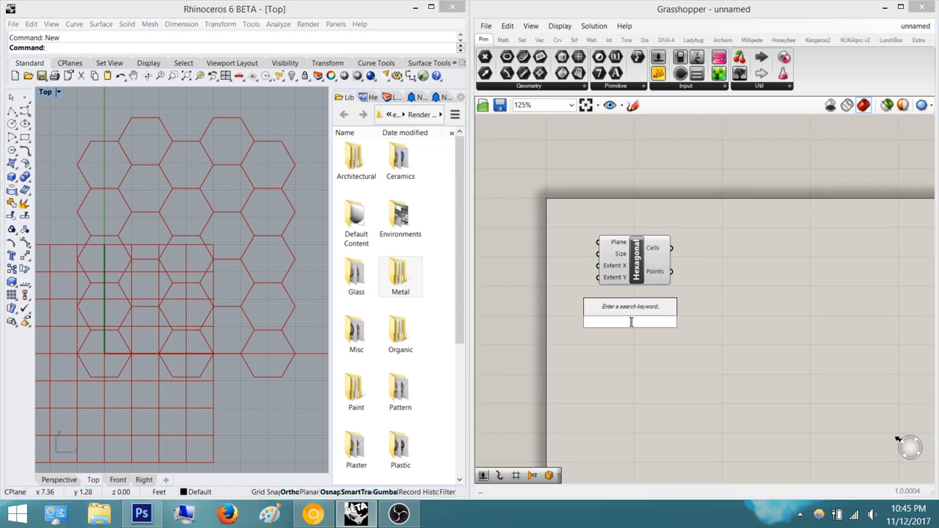
text(square)
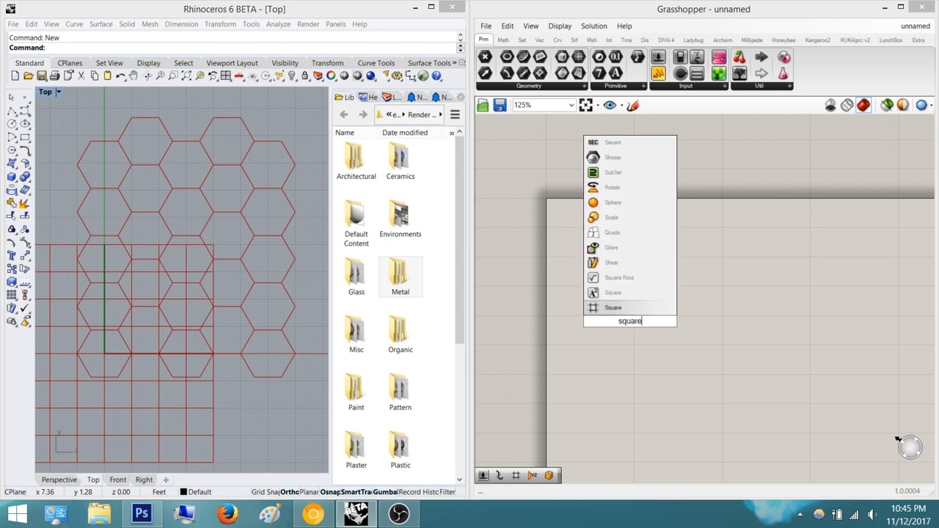
key(Return)
drag(635, 317, 641, 307)
click(695, 311)
scroll(648, 281, up, 3)
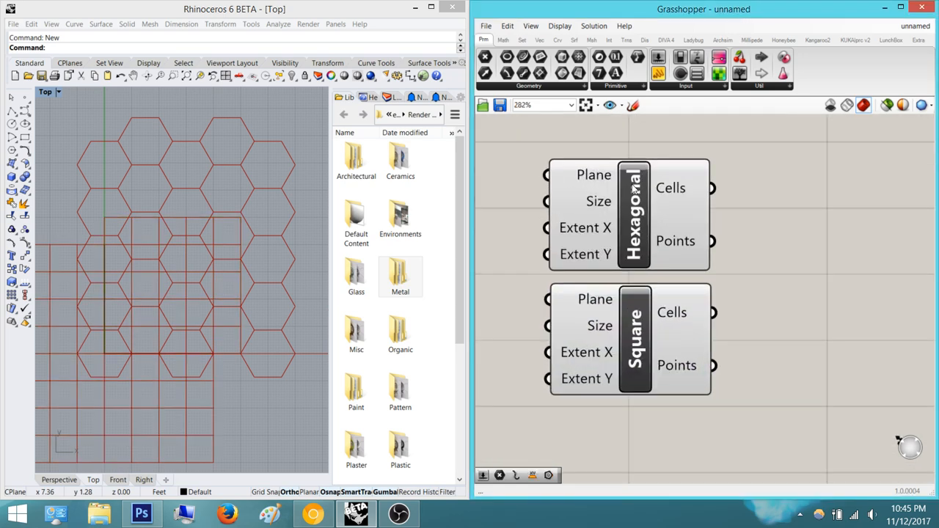
Delete the Square grid component from the canvas
click(621, 338)
click(771, 313)
click(634, 202)
drag(765, 388, 578, 313)
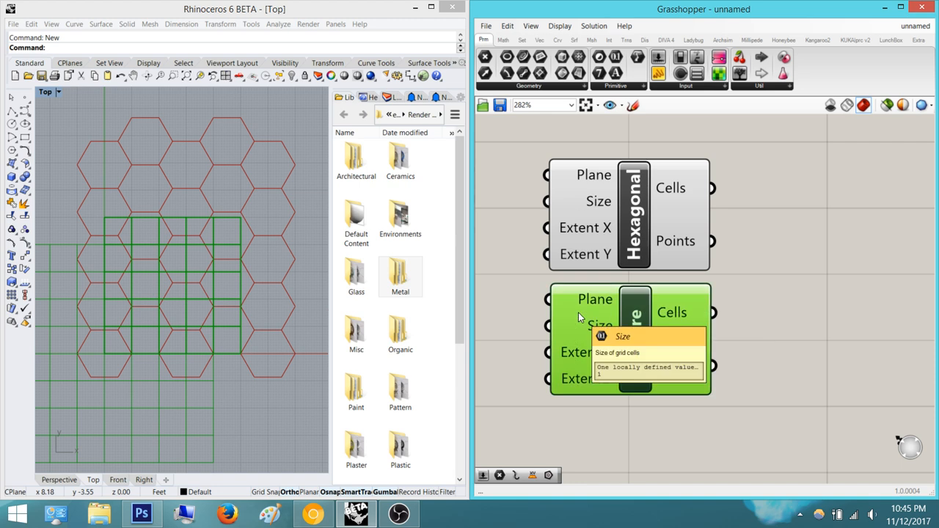
key(Delete)
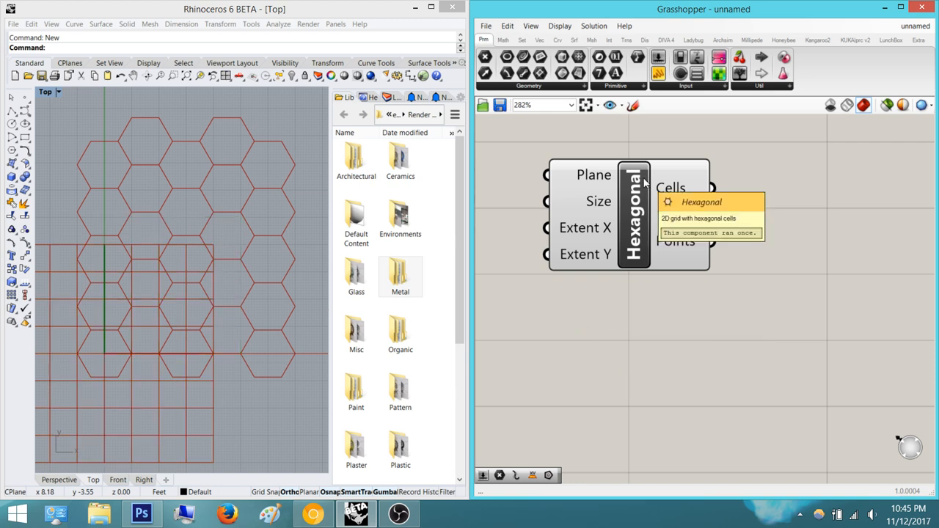
Inspect the Cells and Points outputs of the Hexagonal component
scroll(699, 261, down, 3)
right_drag(699, 261, 684, 296)
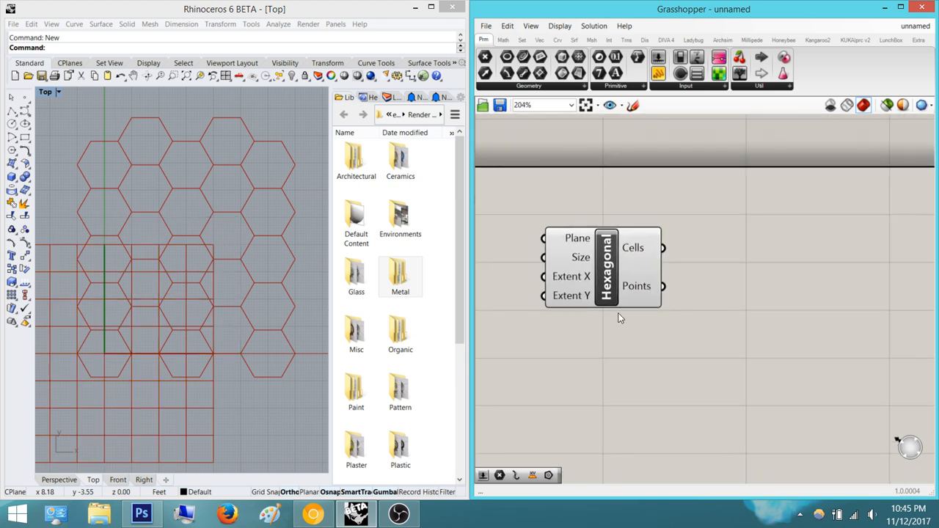
right_drag(618, 315, 606, 334)
scroll(636, 277, up, 1)
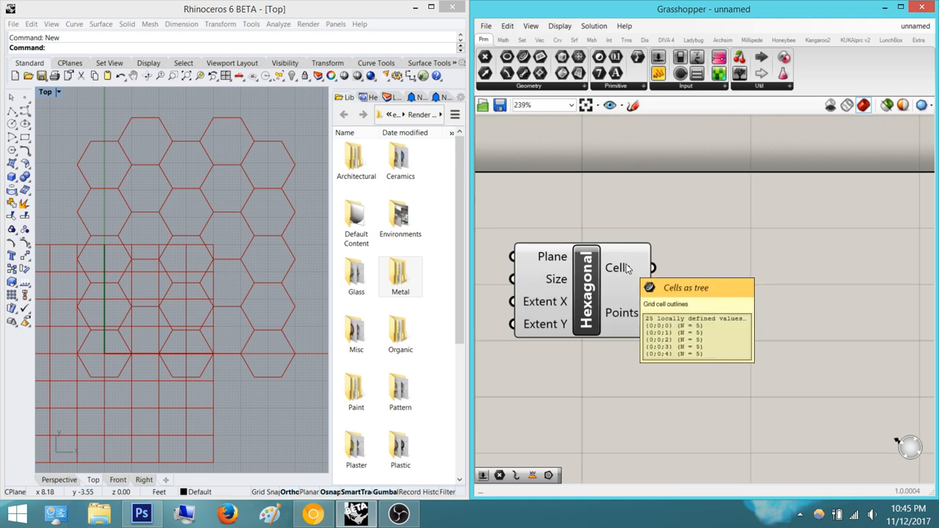
mouse_move(634, 317)
mouse_move(619, 269)
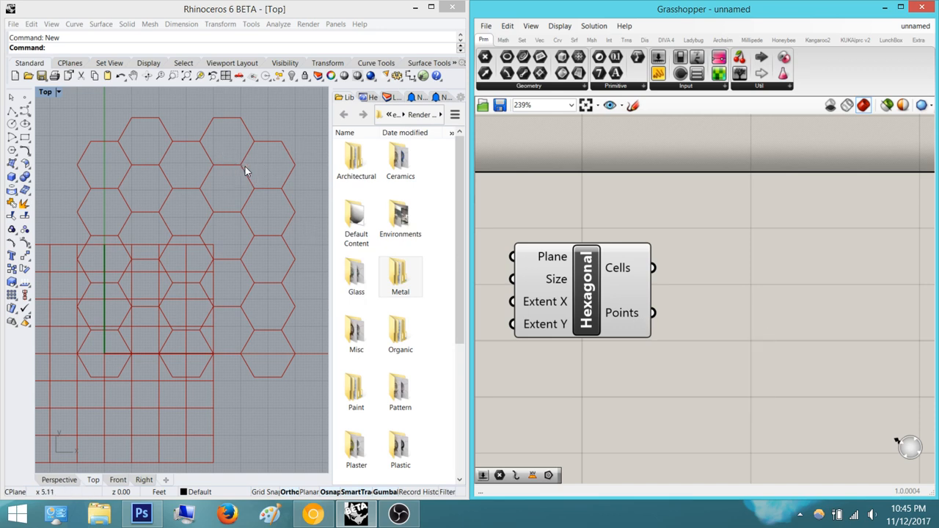
Add an Explode component beside the Hexagonal component, wire Cells into its Curve input, and shift it slightly away from the grid component
right_drag(713, 290, 685, 294)
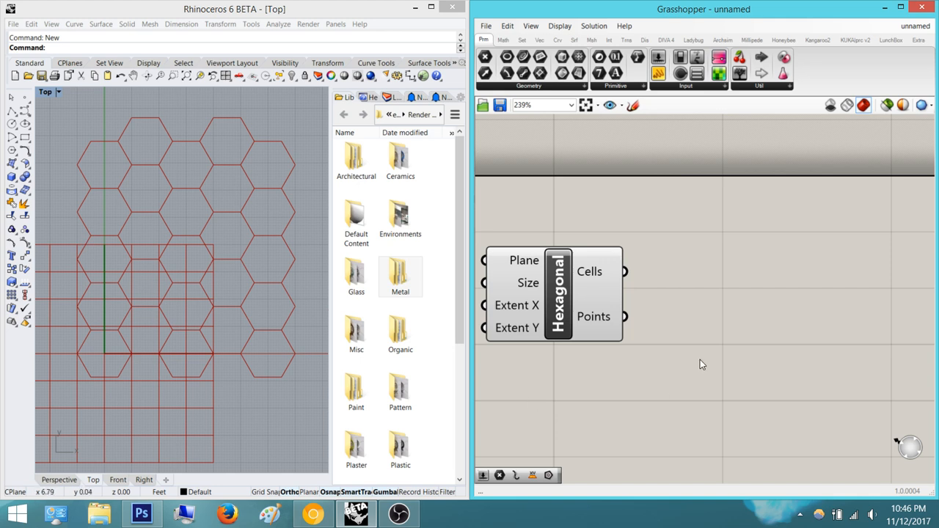
double_click(731, 292)
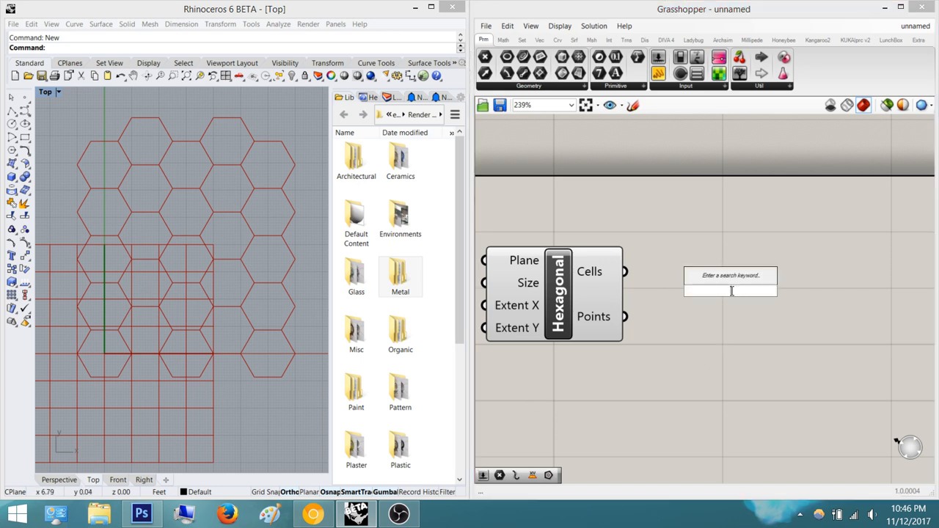
text(explode)
key(Return)
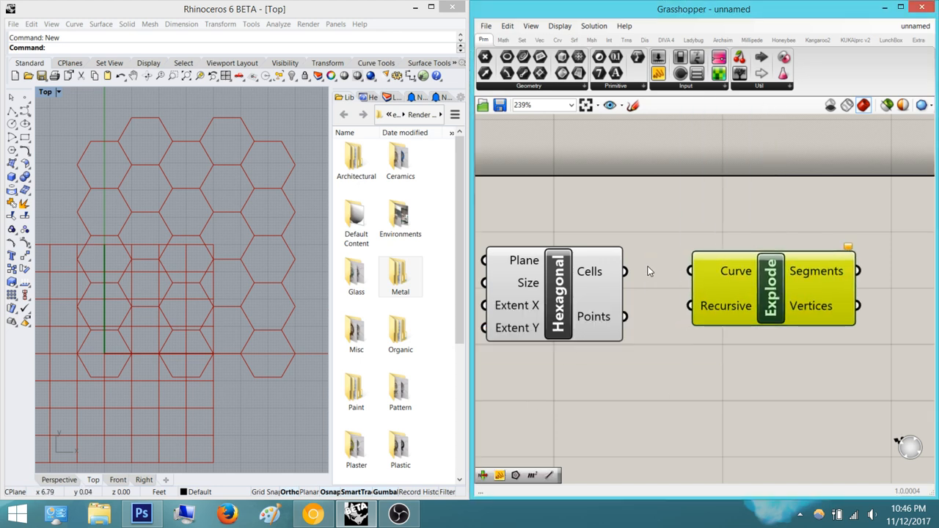
drag(624, 271, 690, 271)
click(828, 372)
right_drag(827, 372, 709, 363)
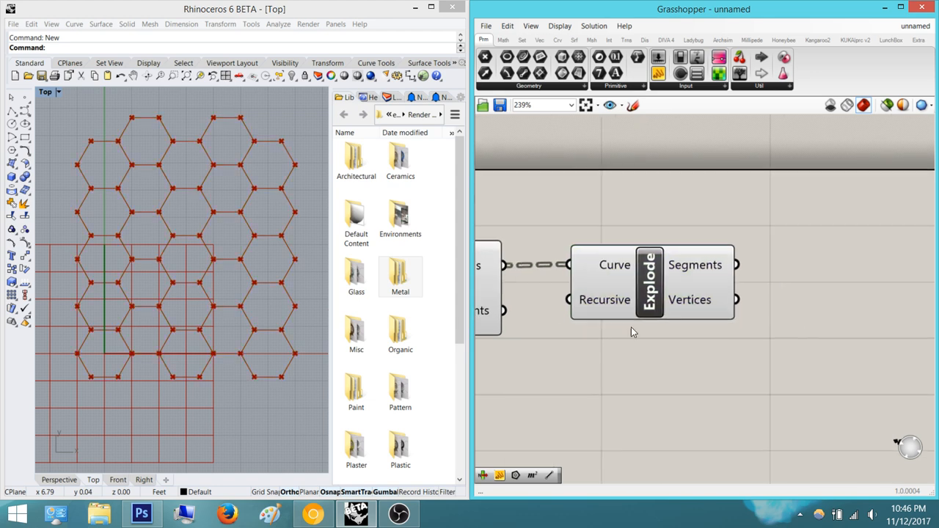
drag(642, 300, 729, 323)
click(725, 371)
Examine the exploded hexagon edges and corner points in the Top viewport against the Explode component's Segments and Vertices outputs
right_drag(725, 371, 719, 376)
scroll(737, 355, up, 2)
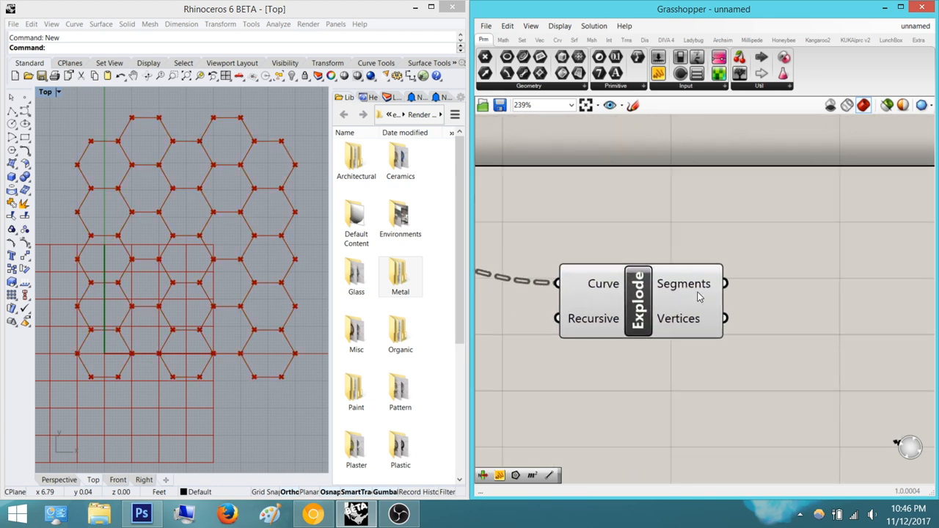
right_drag(706, 254, 624, 240)
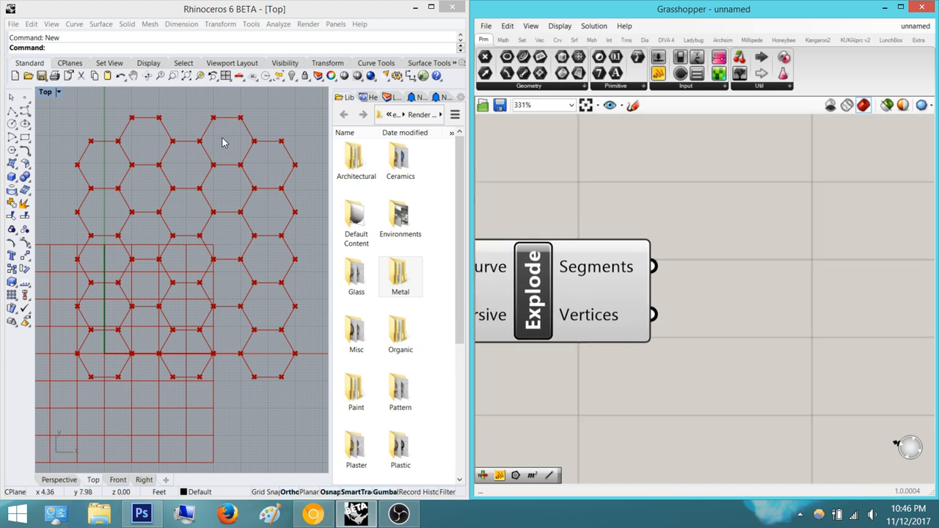
scroll(266, 182, up, 5)
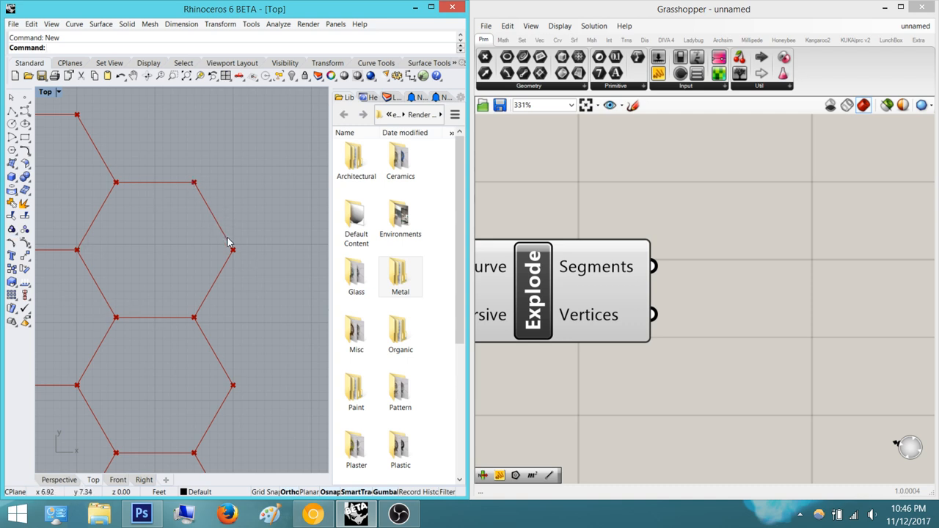
right_drag(520, 396, 576, 393)
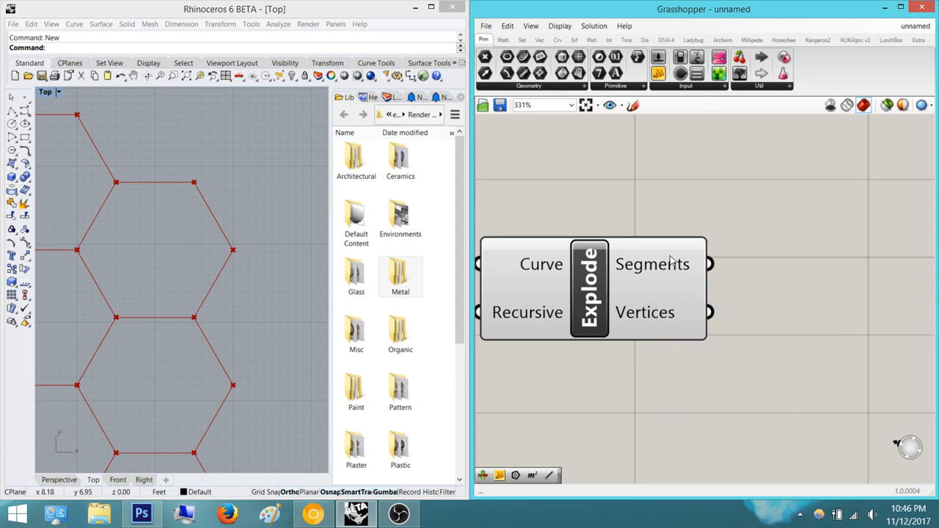
mouse_move(667, 263)
right_drag(821, 300, 808, 277)
scroll(753, 284, down, 2)
right_drag(613, 379, 759, 360)
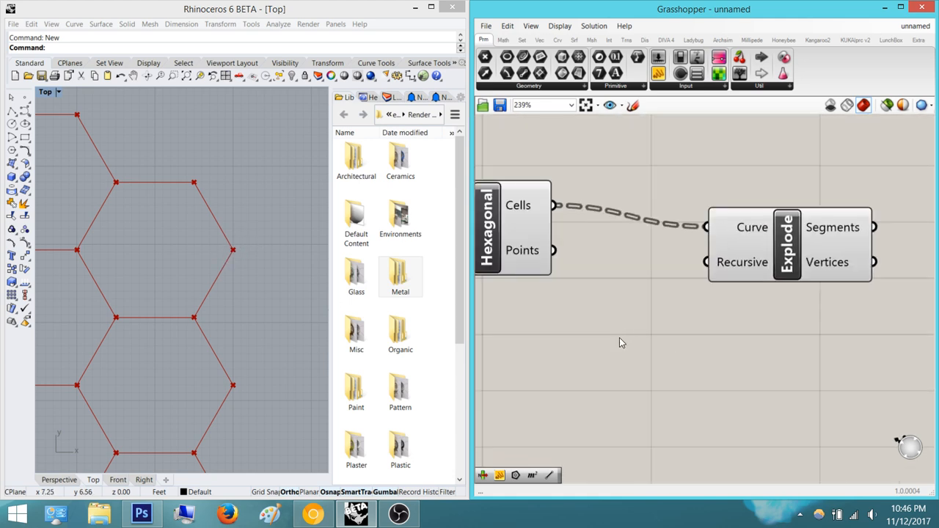
Add a Point parameter below the Hexagonal component and wire the Points output into it
right_drag(619, 342, 704, 349)
double_click(717, 385)
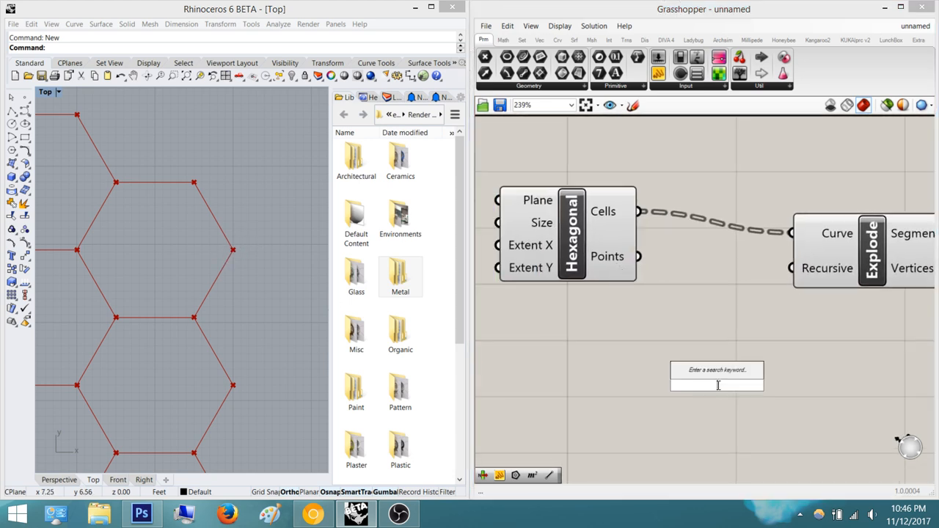
text(point)
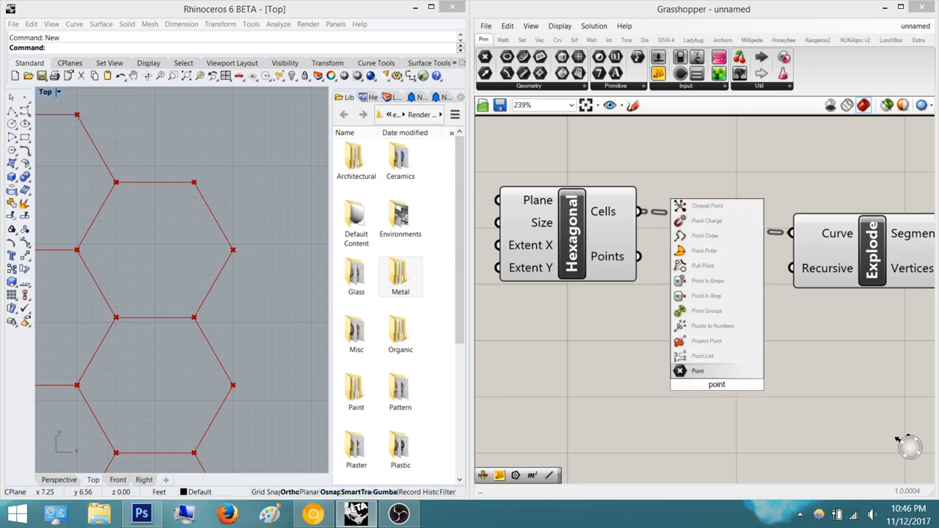
key(Return)
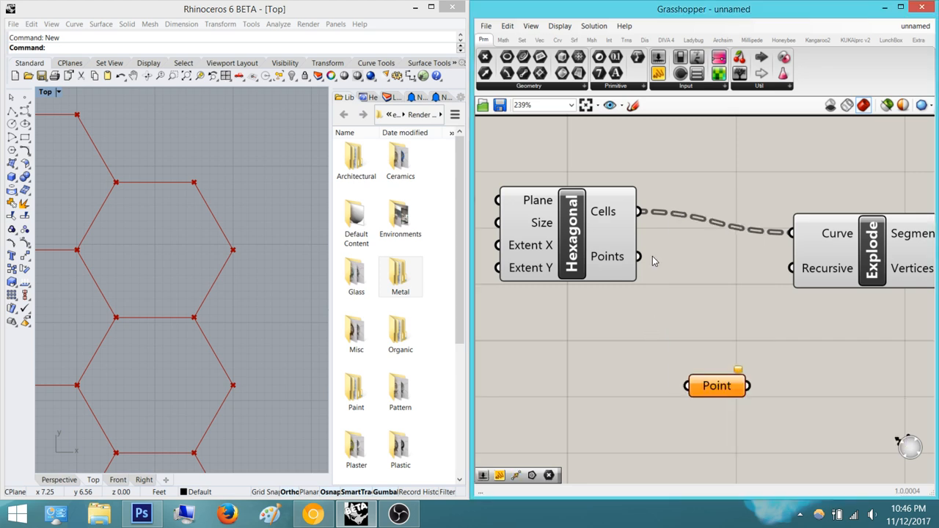
drag(638, 256, 687, 385)
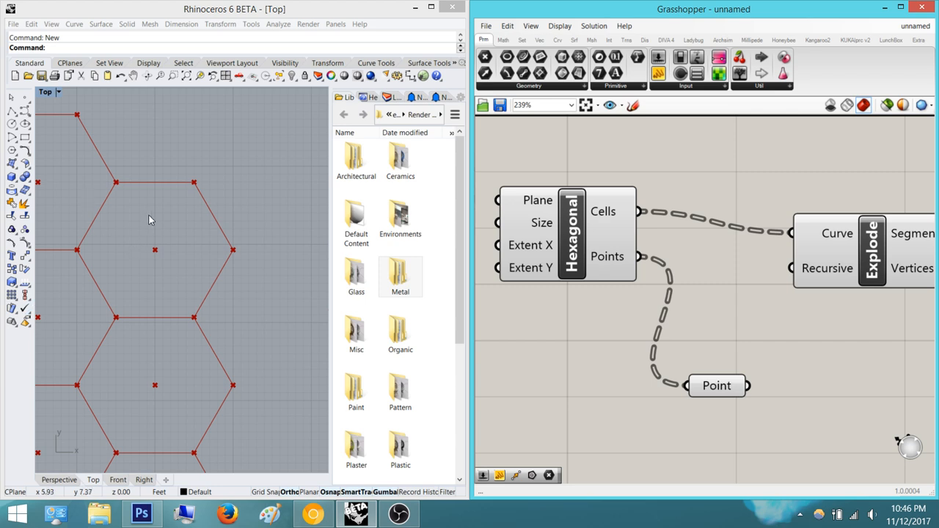
Add a List Item component and place it clear of the Explode component, on its output side and slightly lower
right_drag(788, 360, 550, 363)
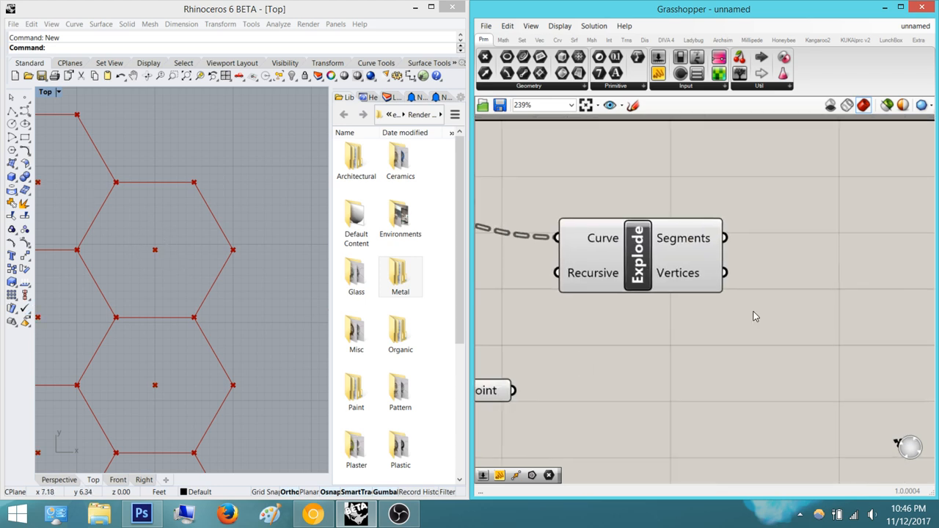
right_drag(752, 314, 698, 324)
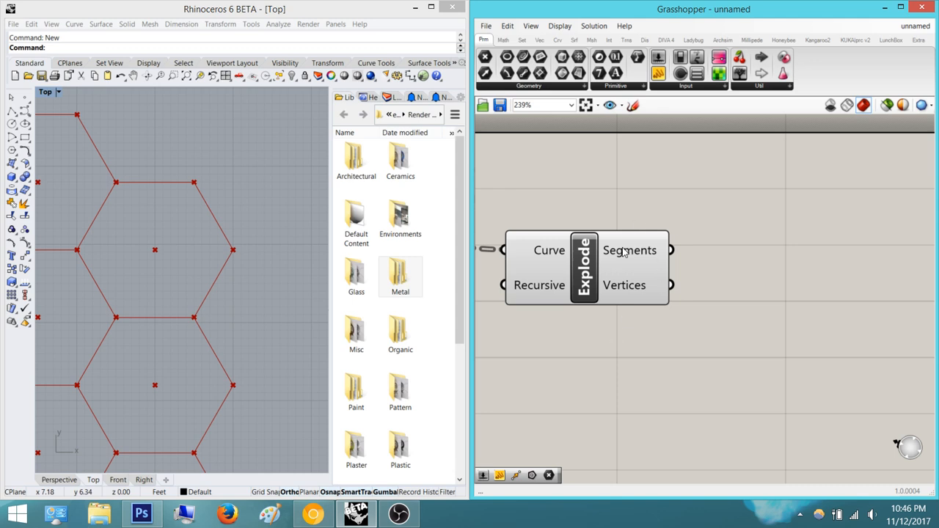
right_drag(749, 293, 730, 293)
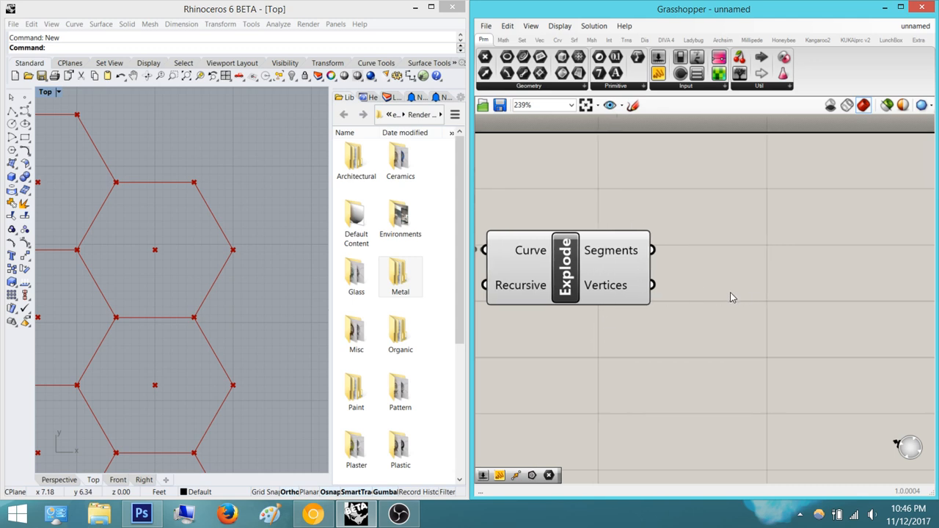
double_click(730, 297)
double_click(712, 315)
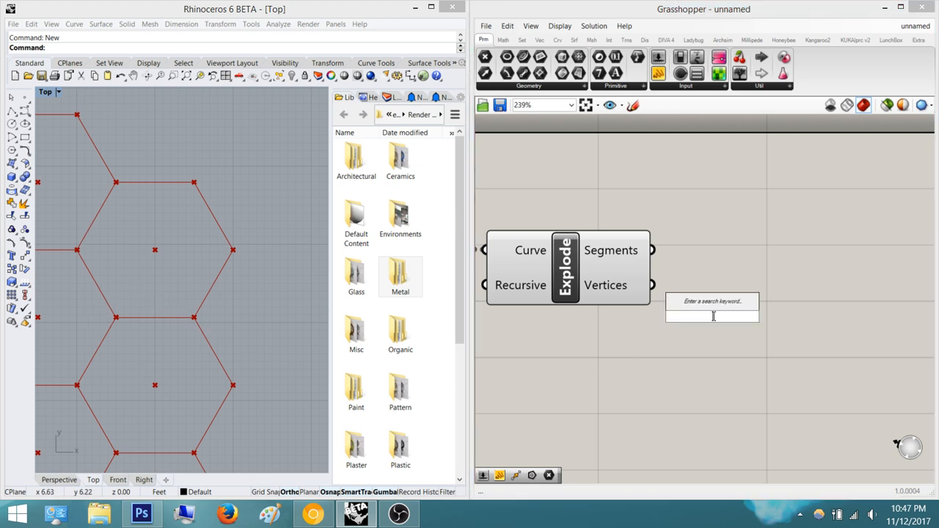
text(list item)
key(Return)
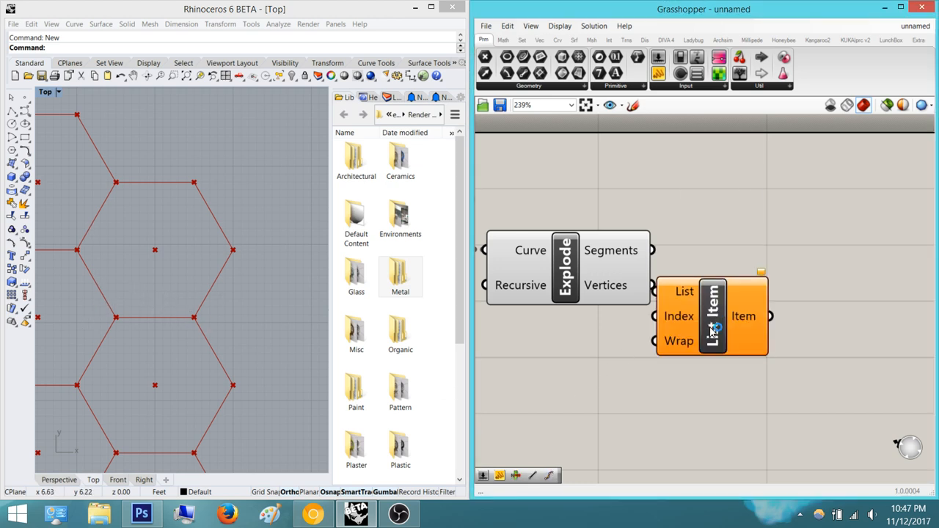
drag(686, 333, 794, 377)
right_drag(795, 376, 692, 314)
click(696, 386)
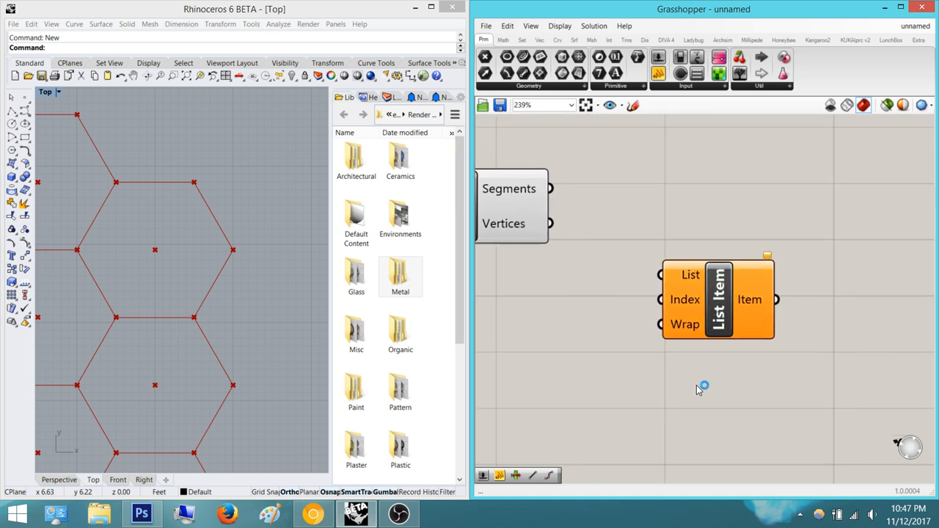
right_drag(696, 387, 739, 357)
scroll(718, 346, down, 1)
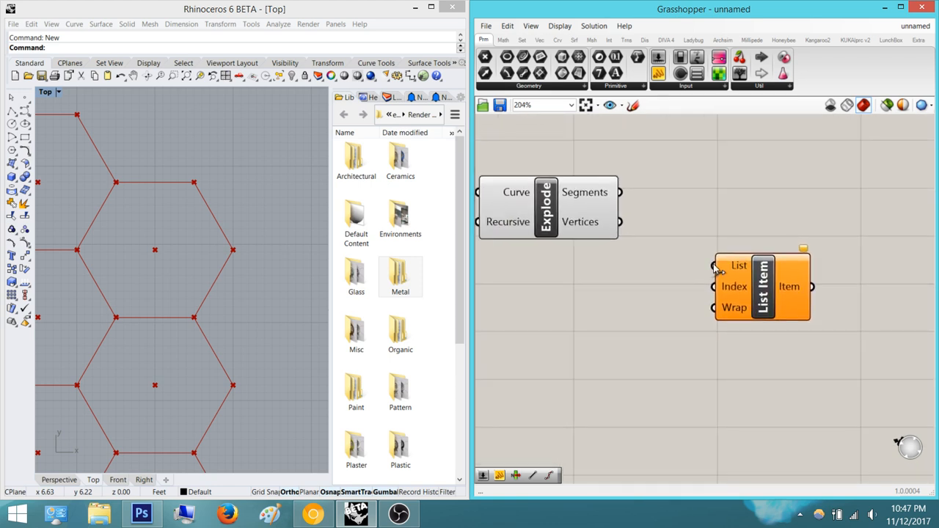
Add a Panel fed by the Explode component's Vertices output, enlarge it, and place it above the components
right_drag(725, 151, 687, 249)
click(659, 74)
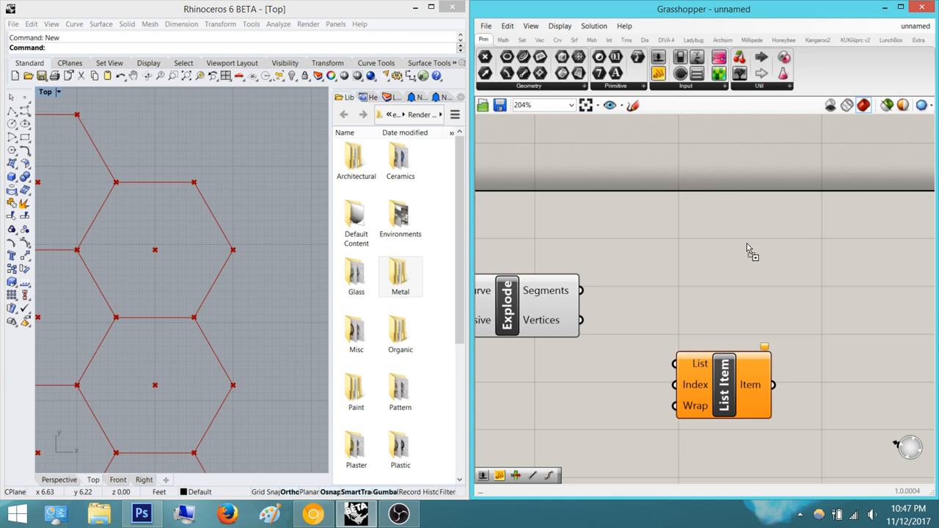
click(746, 243)
drag(669, 246, 580, 319)
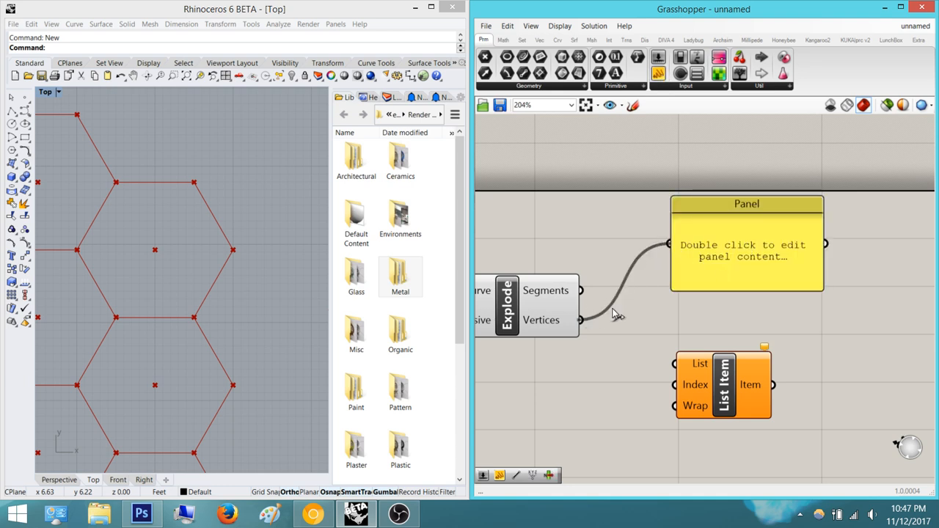
right_drag(702, 146, 681, 222)
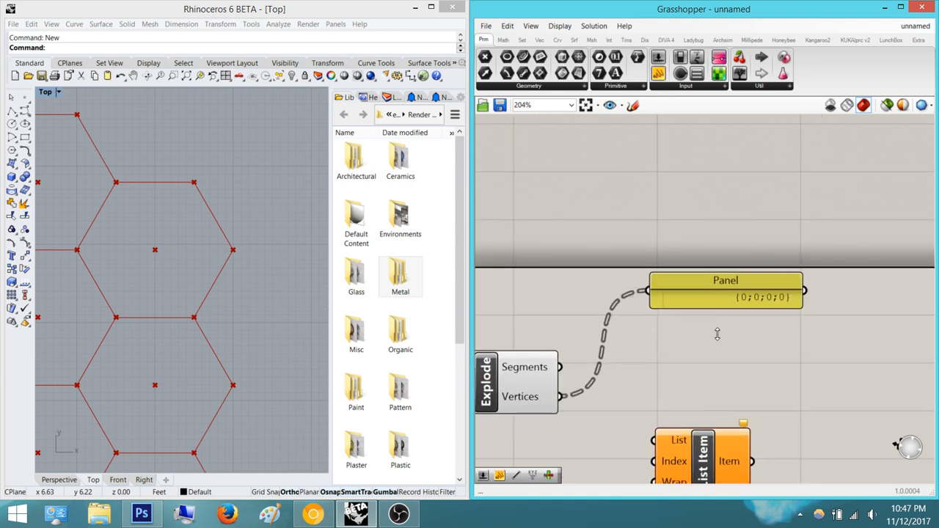
drag(718, 334, 726, 457)
drag(748, 392, 707, 203)
click(658, 314)
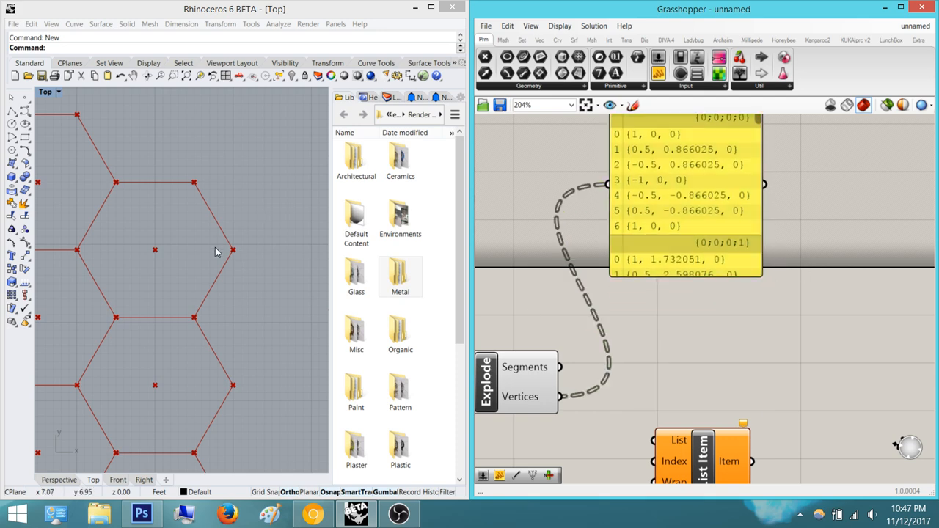
Compare the vertex coordinates in the panel's {0;0;0;0} branch with the corners of the hexagon at the origin in the Top viewport
right_drag(718, 339, 774, 328)
scroll(759, 257, down, 2)
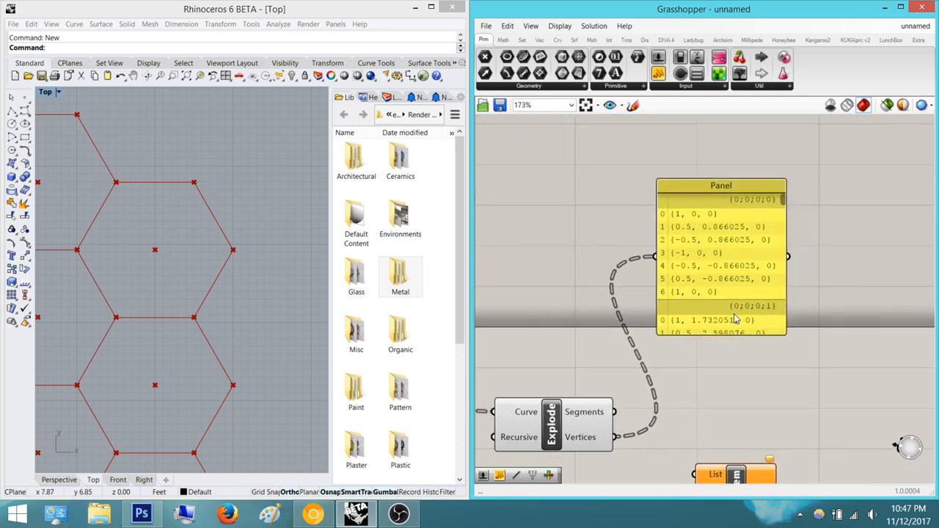
scroll(107, 343, down, 3)
scroll(146, 320, up, 8)
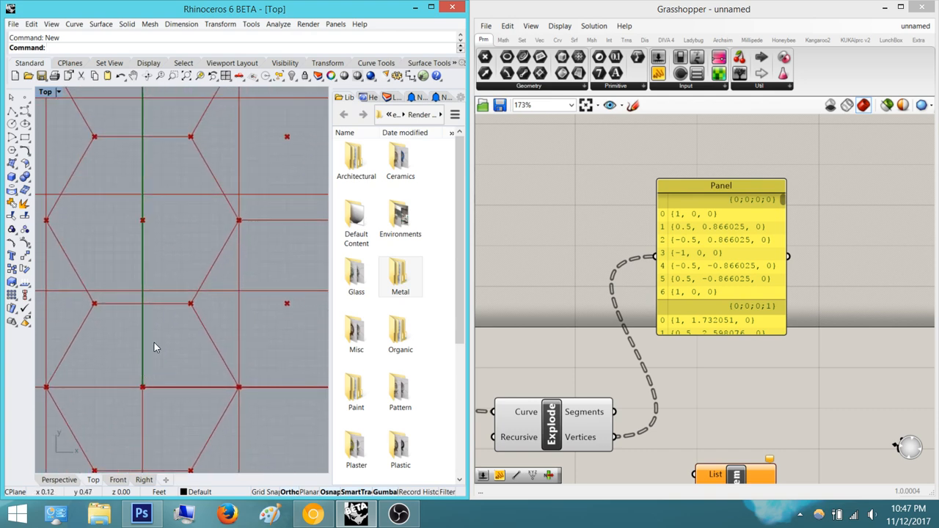
scroll(154, 342, up, 3)
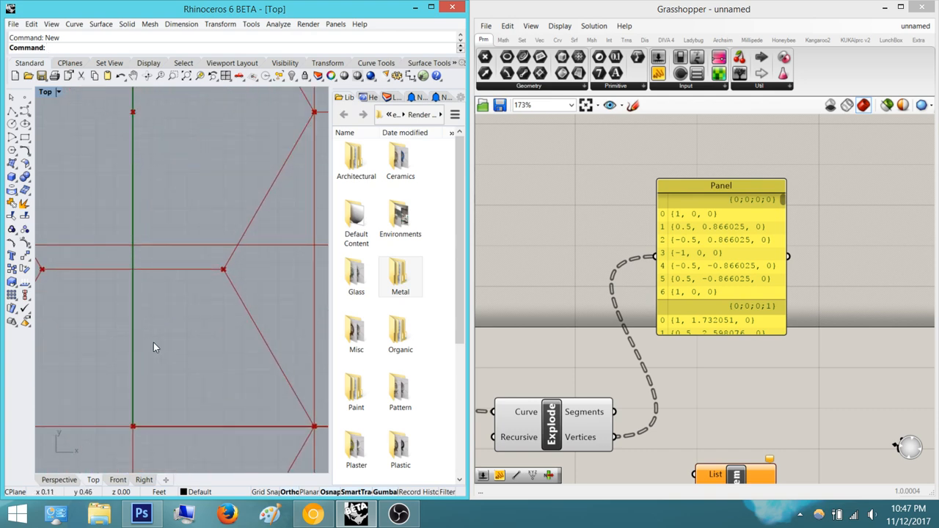
scroll(184, 268, down, 2)
scroll(180, 314, up, 5)
right_drag(228, 308, 158, 328)
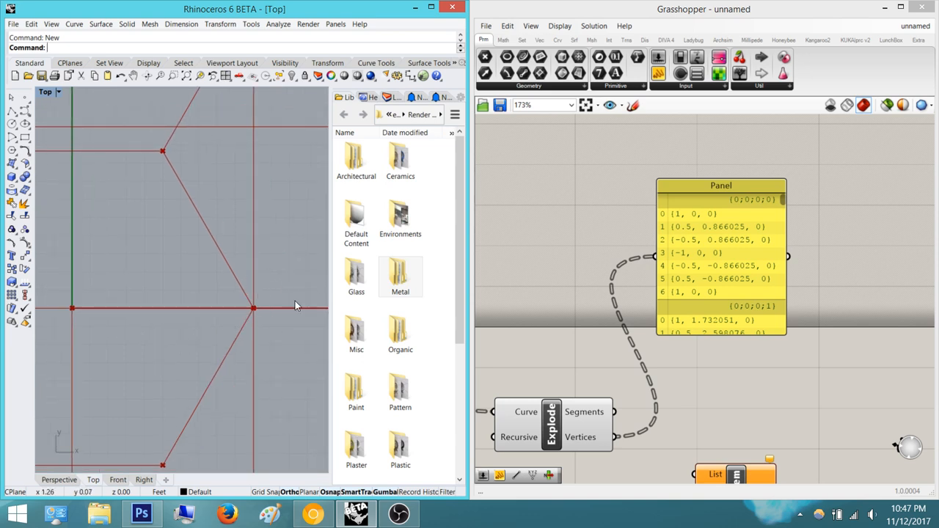
right_drag(132, 281, 169, 270)
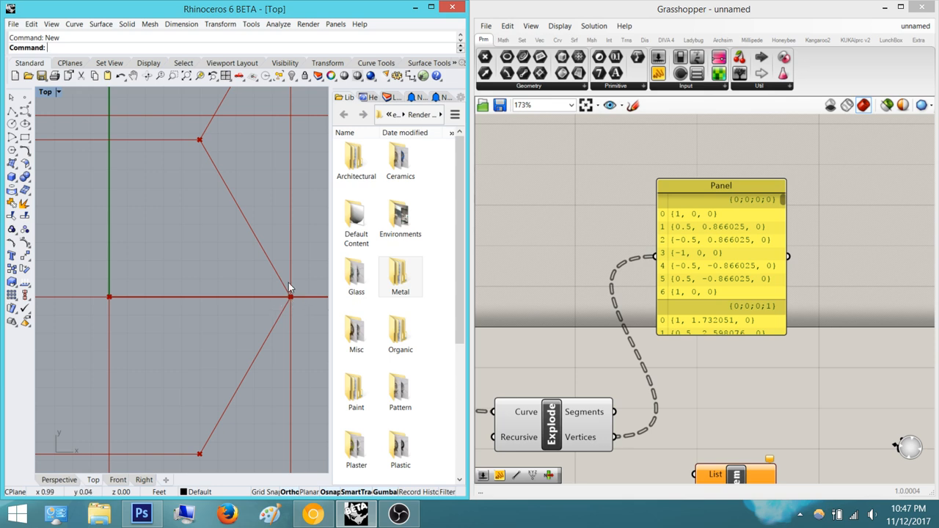
Examine the corners of the other hexagons across the grid in the Top viewport against the panel's indexed vertex lists
scroll(212, 275, down, 3)
right_drag(215, 289, 165, 315)
scroll(168, 315, down, 10)
right_drag(253, 274, 222, 310)
scroll(243, 308, down, 4)
right_drag(279, 305, 182, 388)
scroll(202, 258, up, 8)
right_drag(229, 248, 233, 275)
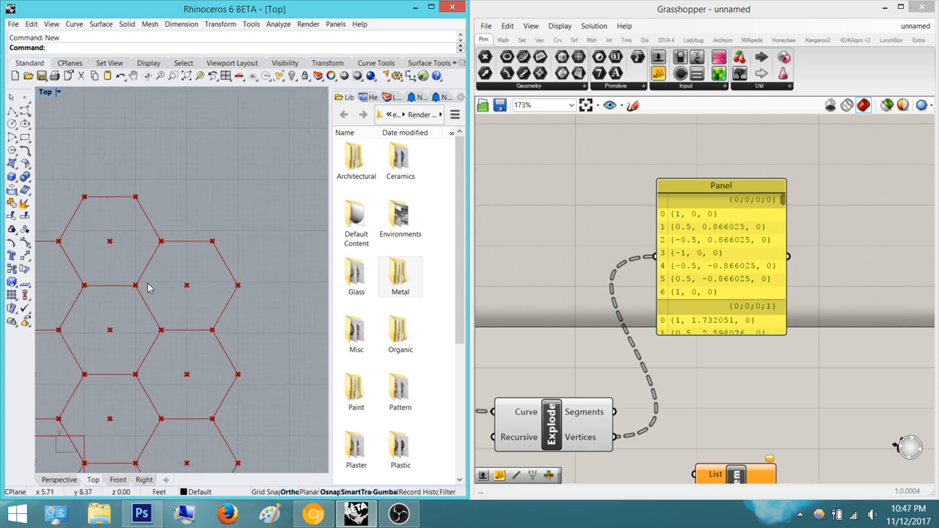
right_drag(59, 440, 144, 358)
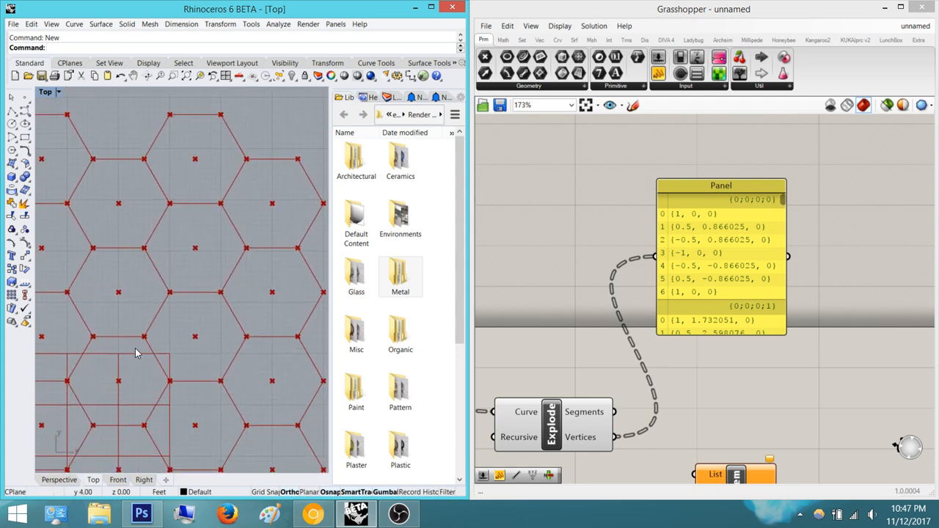
scroll(268, 261, up, 6)
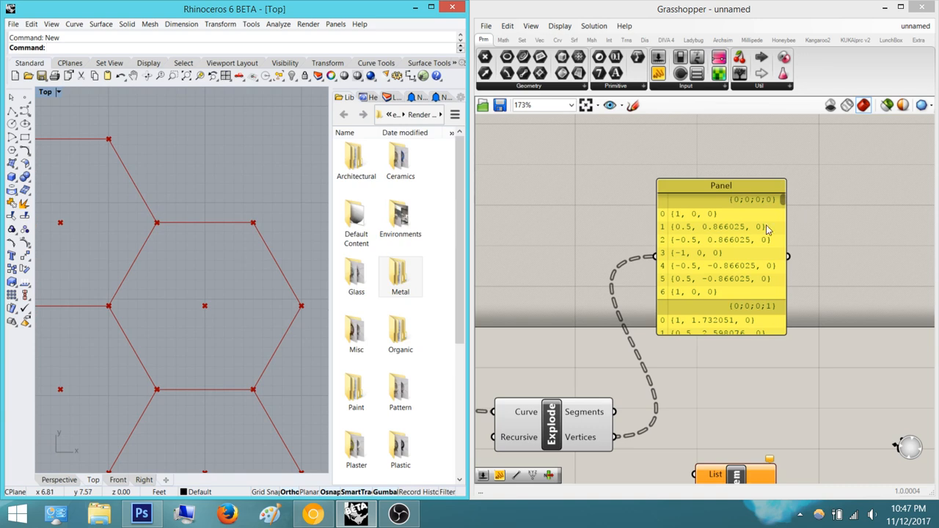
drag(767, 226, 768, 224)
click(831, 264)
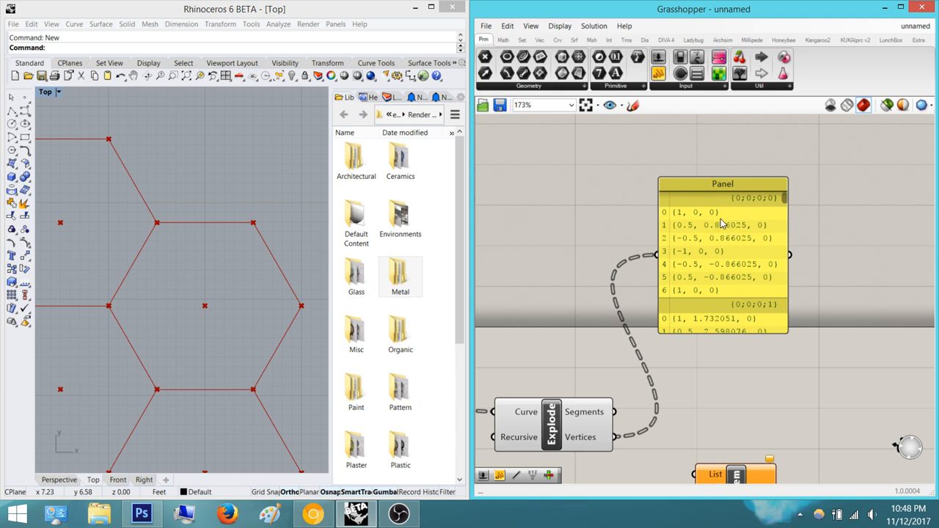
scroll(242, 300, down, 3)
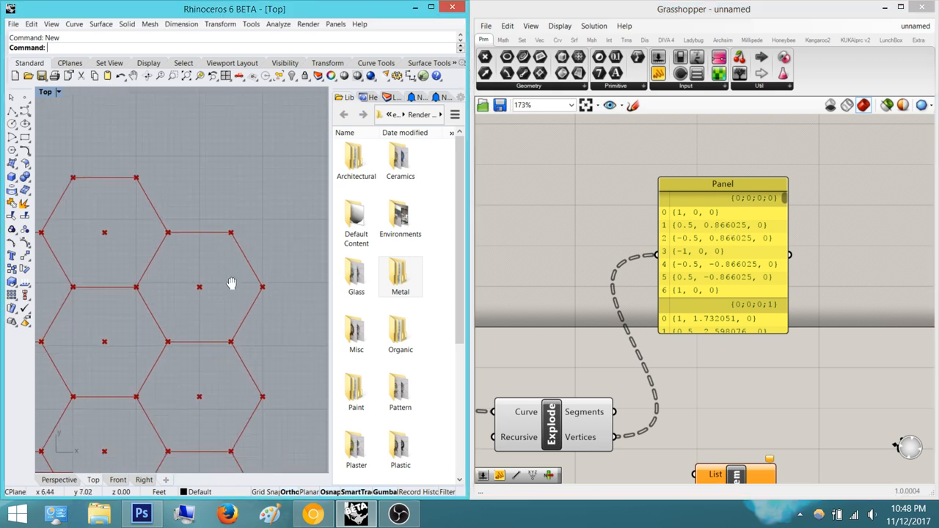
Wire the Explode component's Vertices output into the List Item's List input and highlight the extracted points in the Top viewport
right_drag(675, 421, 660, 325)
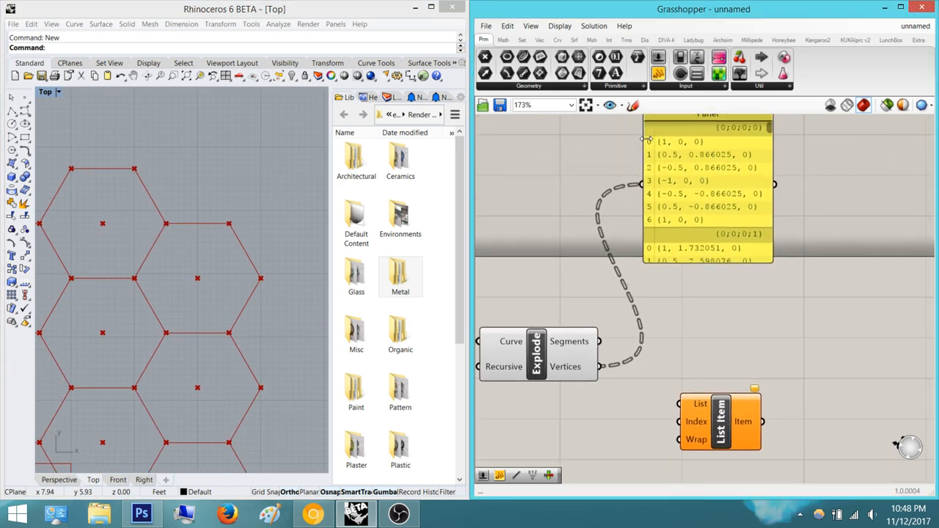
right_drag(701, 421, 698, 404)
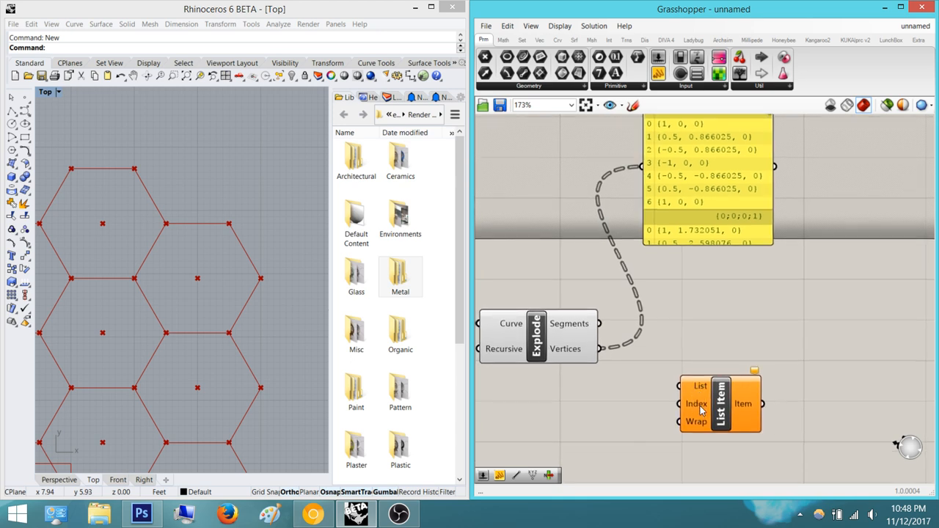
right_drag(762, 320, 730, 316)
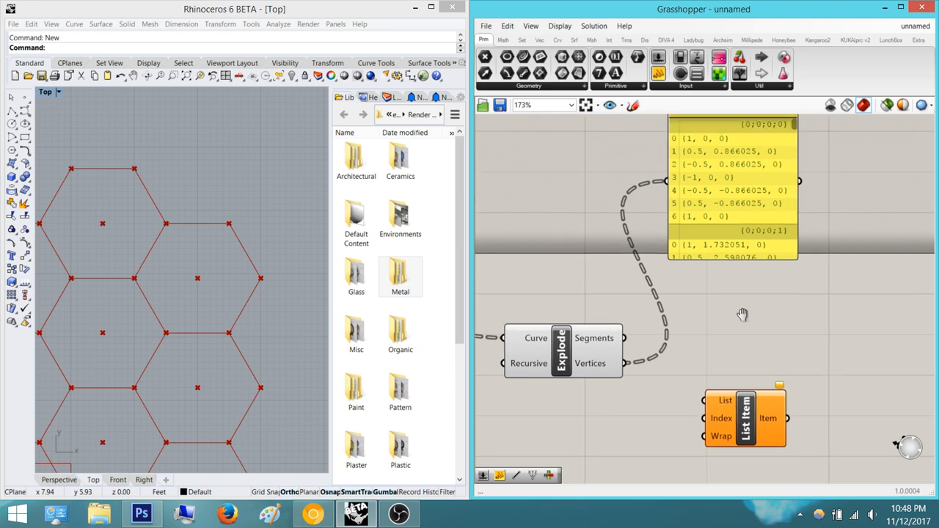
right_drag(748, 298, 739, 315)
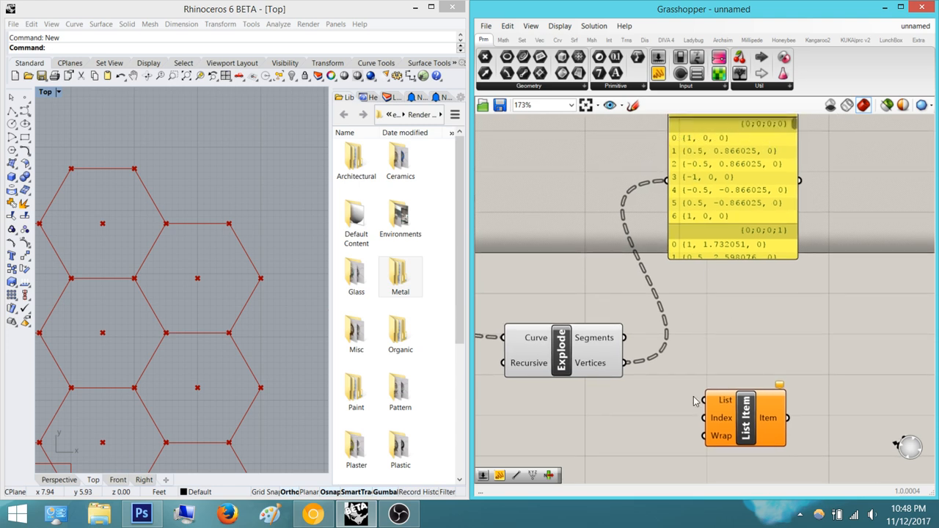
drag(704, 399, 624, 363)
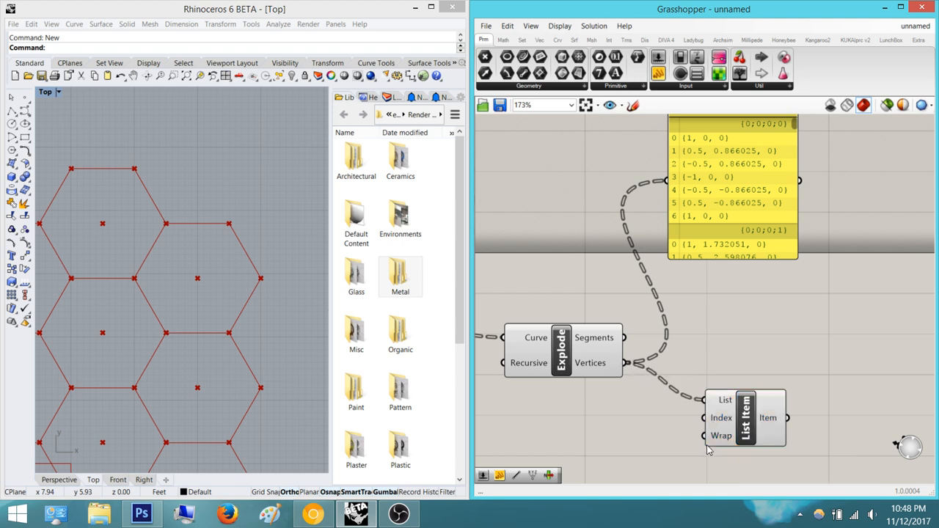
click(743, 415)
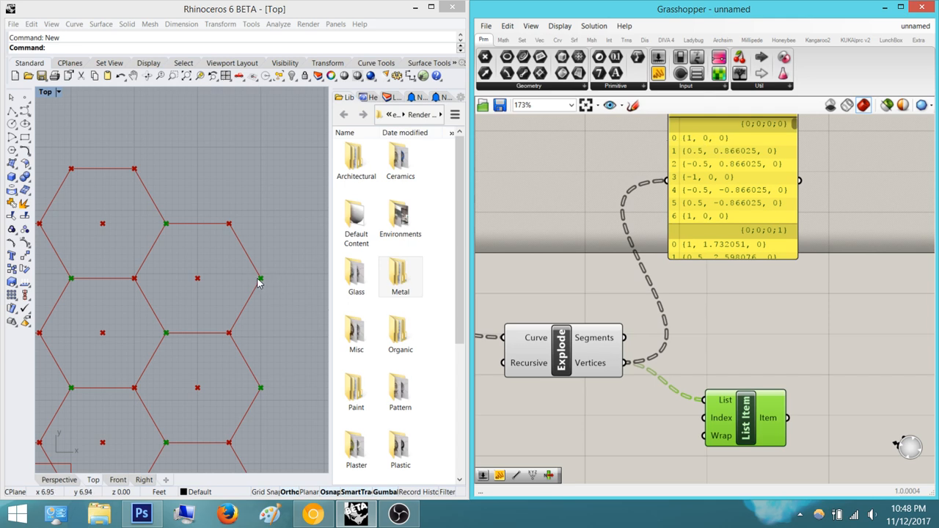
right_drag(846, 395, 819, 400)
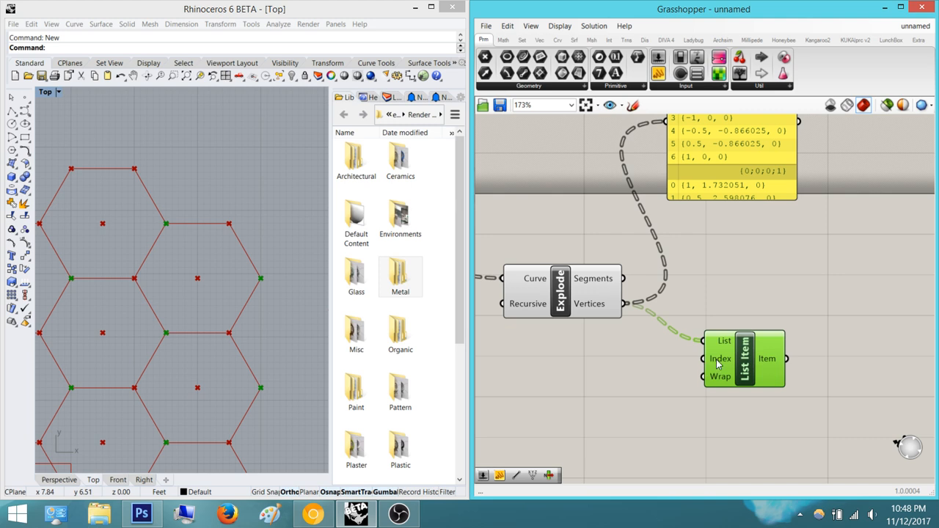
right_drag(734, 391, 710, 429)
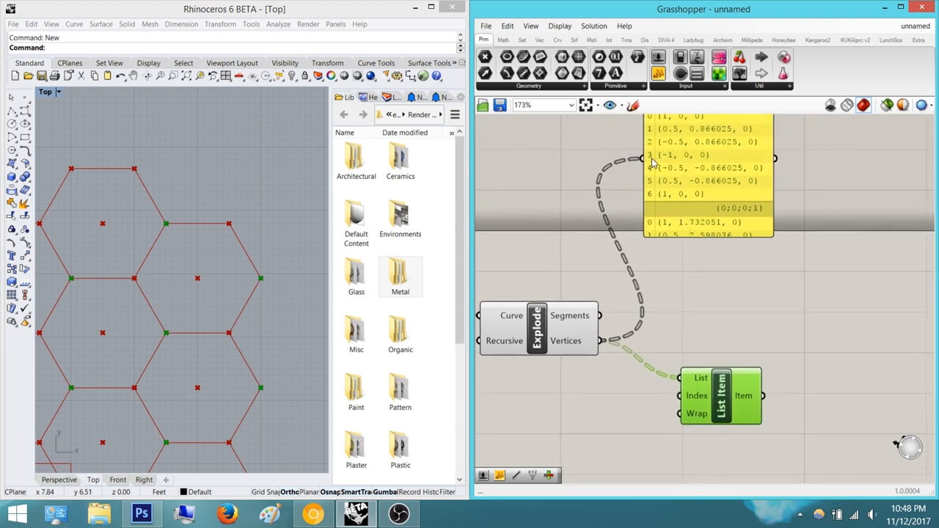
Add an Addition component to the canvas below the Explode component
right_drag(816, 392, 810, 340)
scroll(809, 339, down, 2)
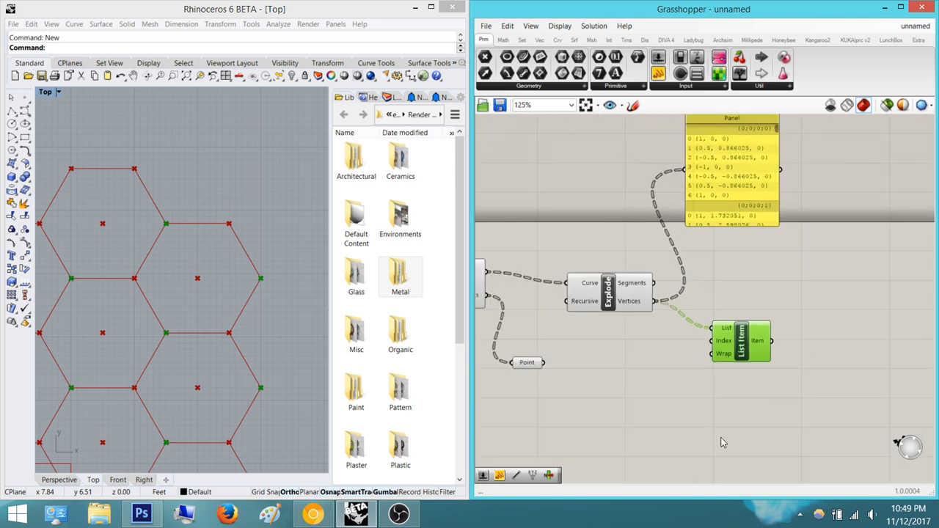
right_drag(726, 429, 768, 402)
scroll(764, 365, up, 1)
double_click(723, 391)
text(addition)
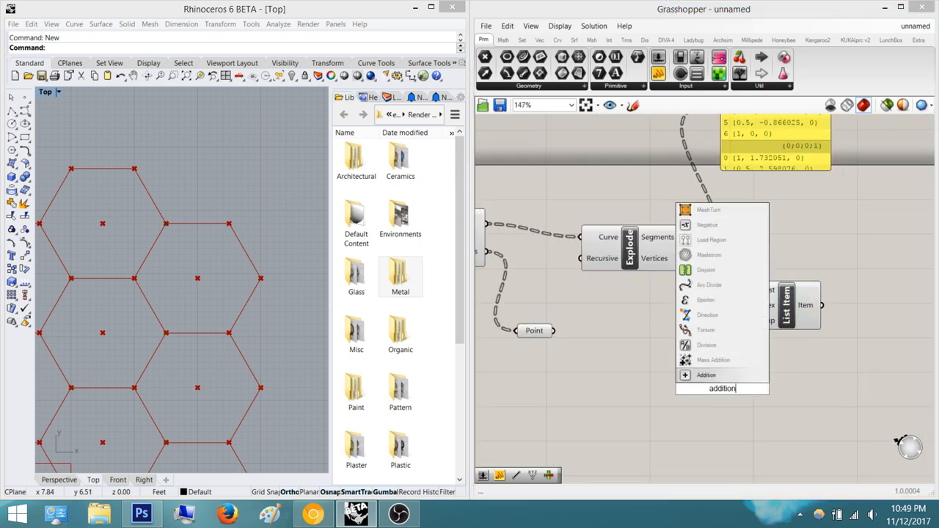
key(Return)
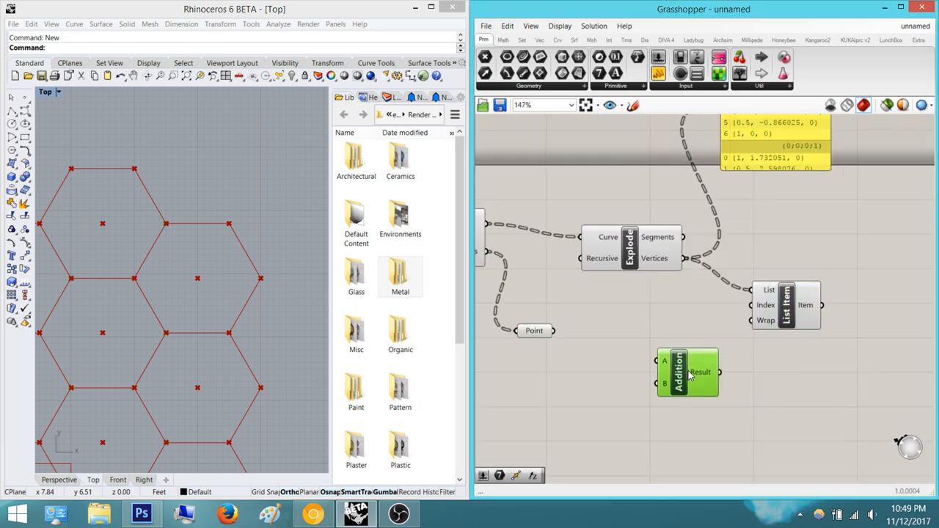
Add a number slider with the value 1 and place it above the Addition component
scroll(704, 352, up, 1)
double_click(717, 320)
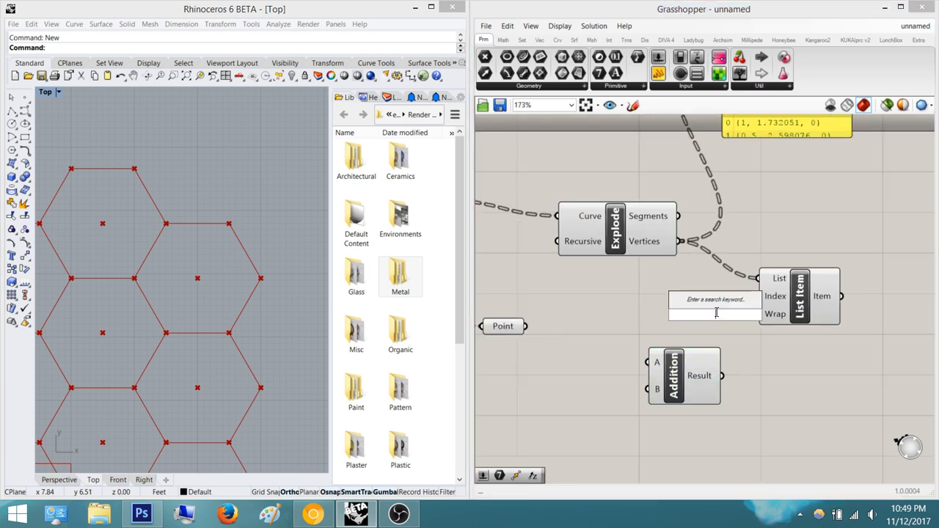
text(1)
key(Return)
drag(717, 315, 646, 330)
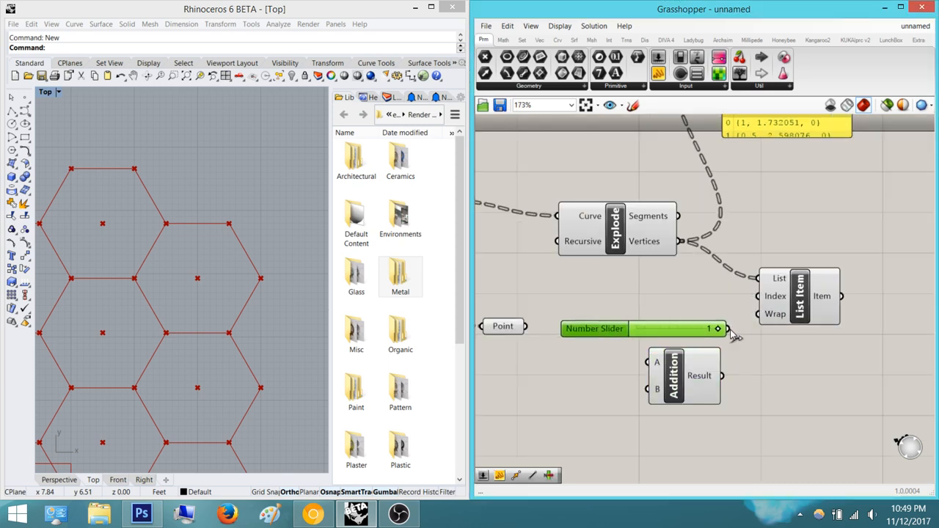
Add a second List Item below the first, with its List fed by Explode's Vertices and its Index by the number slider
click(790, 369)
double_click(791, 368)
text(lis tit)
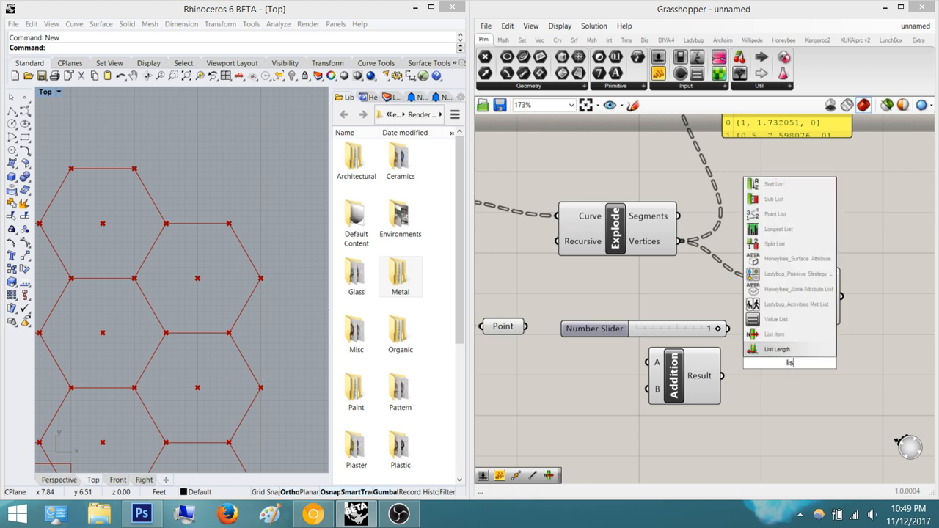
key(BackSpace)
key(BackSpace)
key(BackSpace)
key(BackSpace)
text(t item)
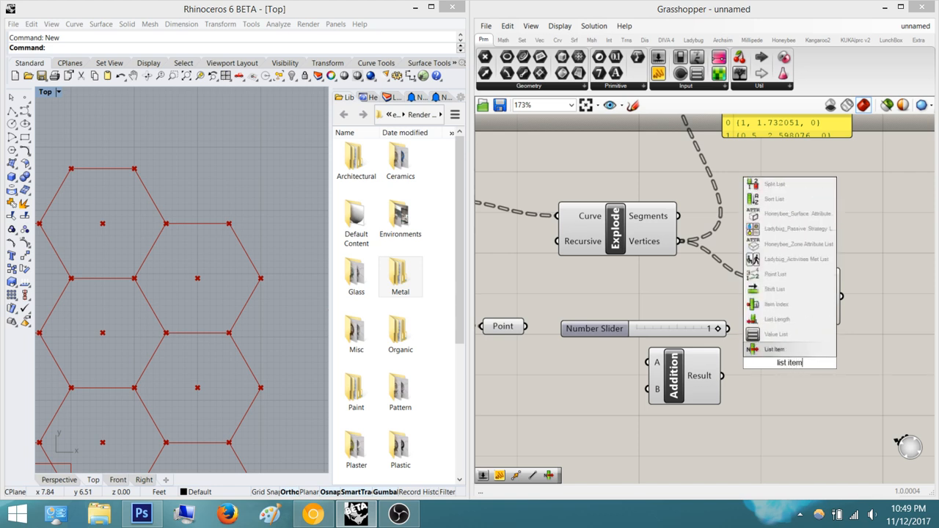
key(Return)
drag(748, 345, 681, 241)
drag(737, 344, 811, 379)
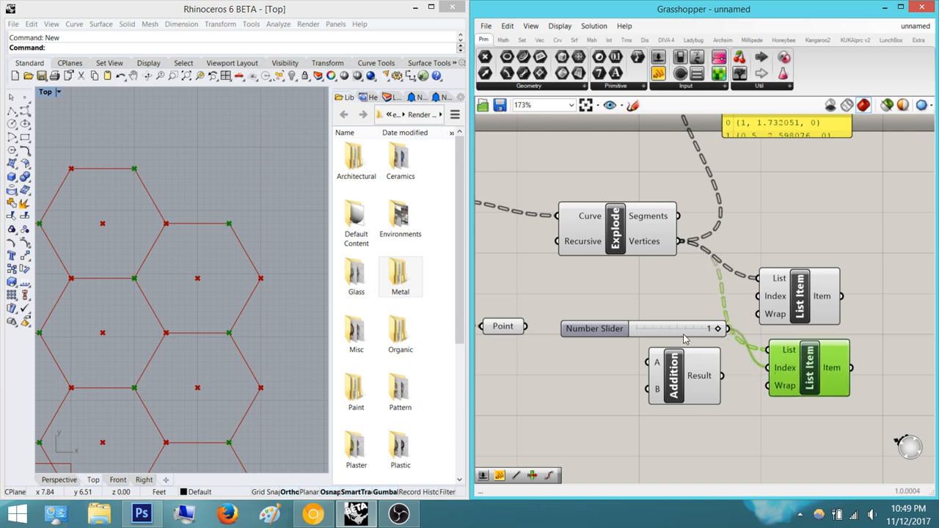
Replace the slider on the second List Item's Index with a new slider of 1 wired into the Addition's B input
click(683, 334)
key(Delete)
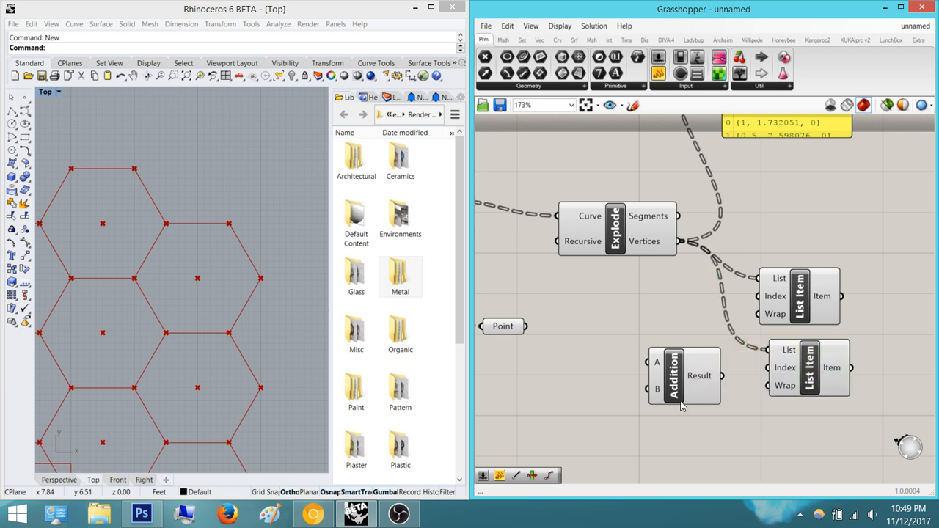
double_click(656, 434)
text(1)
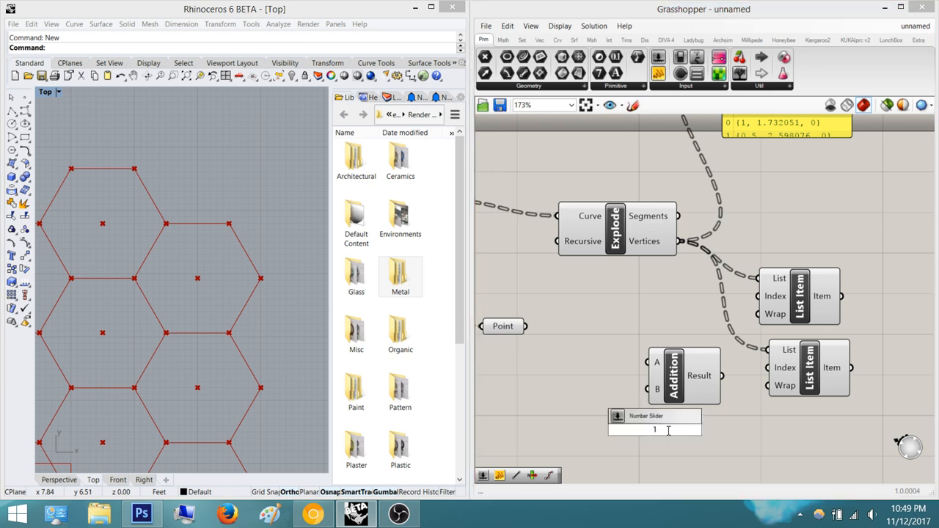
key(Return)
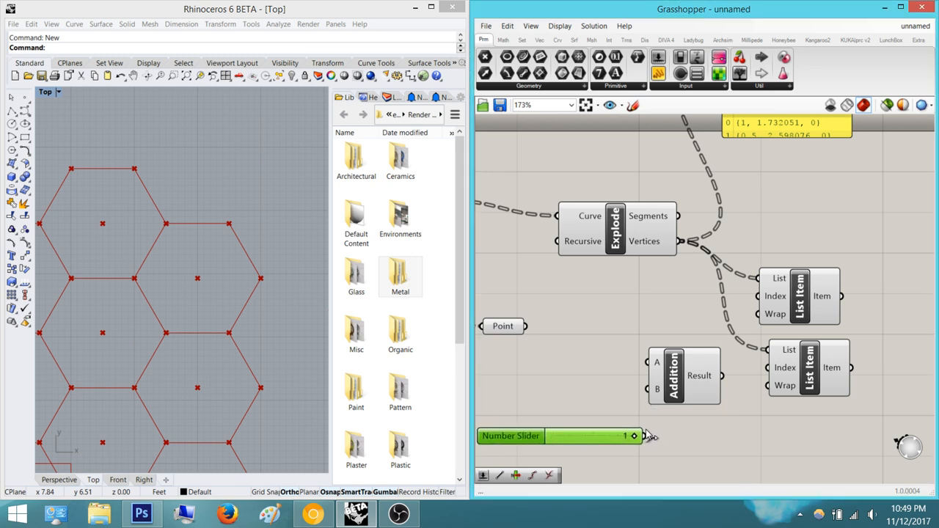
drag(644, 435, 651, 396)
drag(676, 365, 668, 313)
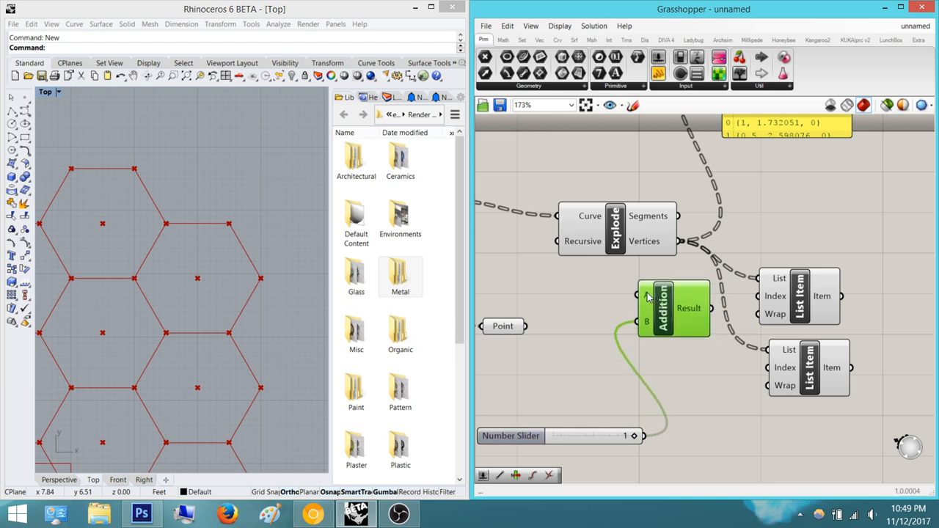
drag(686, 333, 718, 404)
Add a number slider of 0 and wire it into the first List Item's Index and the Addition's A input
double_click(681, 323)
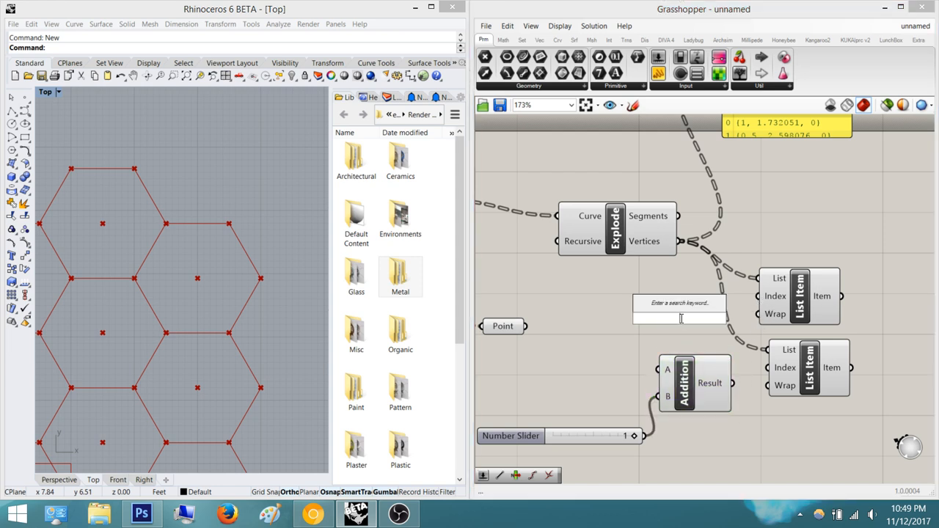
text(0)
key(Return)
drag(682, 319, 573, 301)
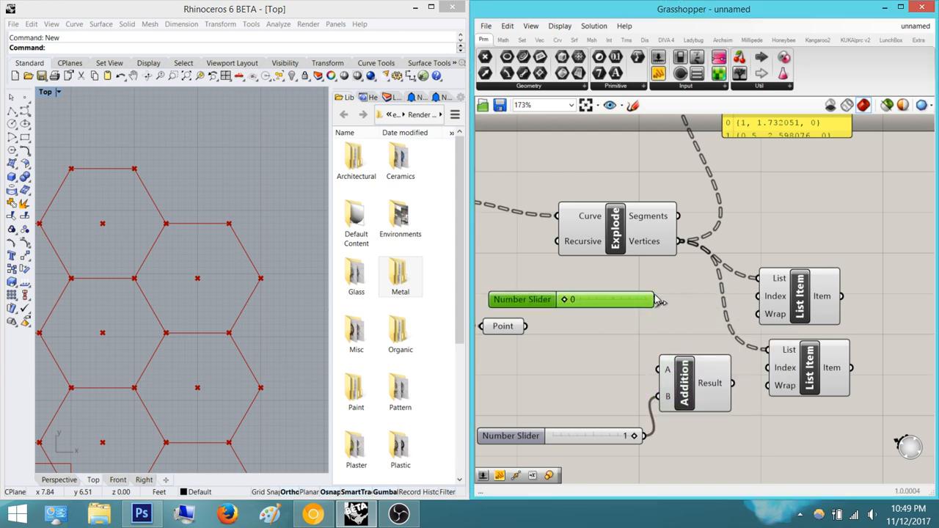
drag(655, 299, 757, 297)
drag(655, 301, 658, 369)
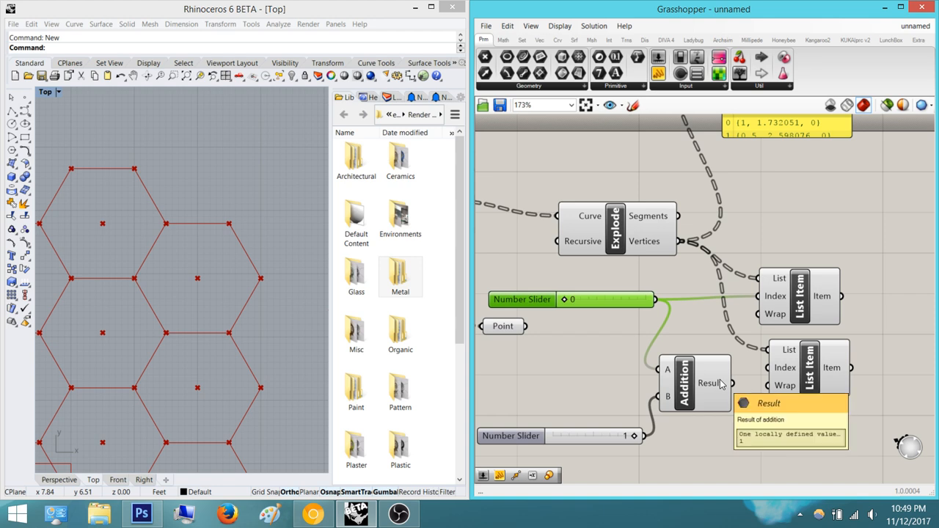
Wire the Addition's Result into the second List Item's Index and highlight its extracted points in the Top viewport
click(744, 429)
scroll(709, 411, up, 3)
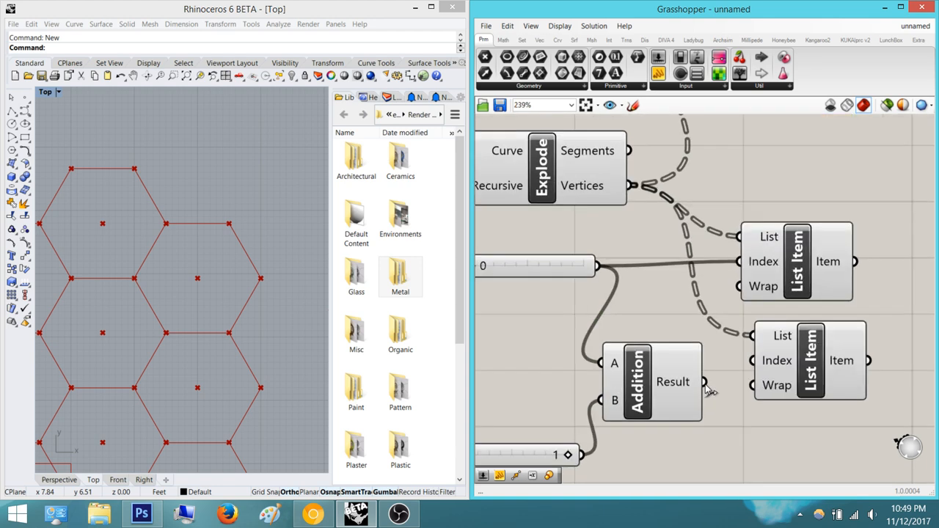
drag(704, 382, 751, 360)
right_drag(773, 395, 687, 378)
click(711, 358)
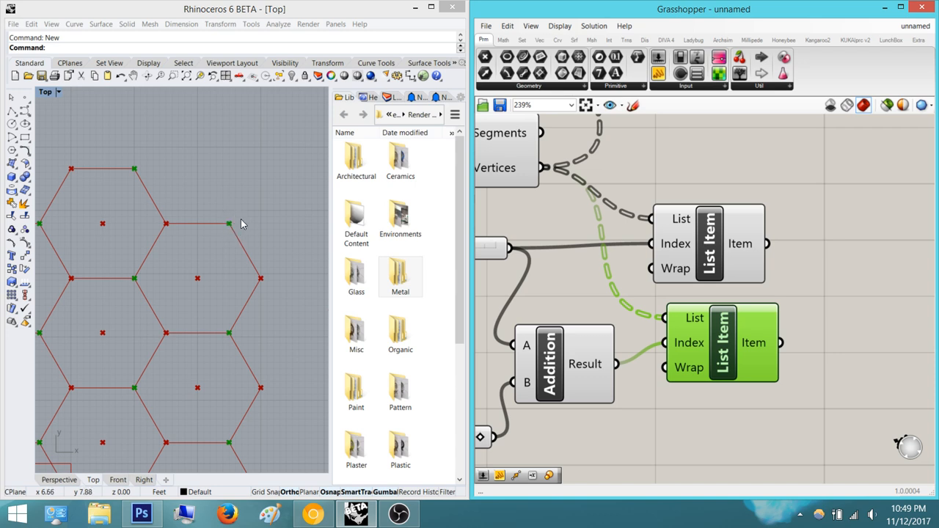
Add a third List Item component and place it below the second one
right_drag(623, 330, 711, 280)
scroll(695, 355, down, 3)
double_click(748, 393)
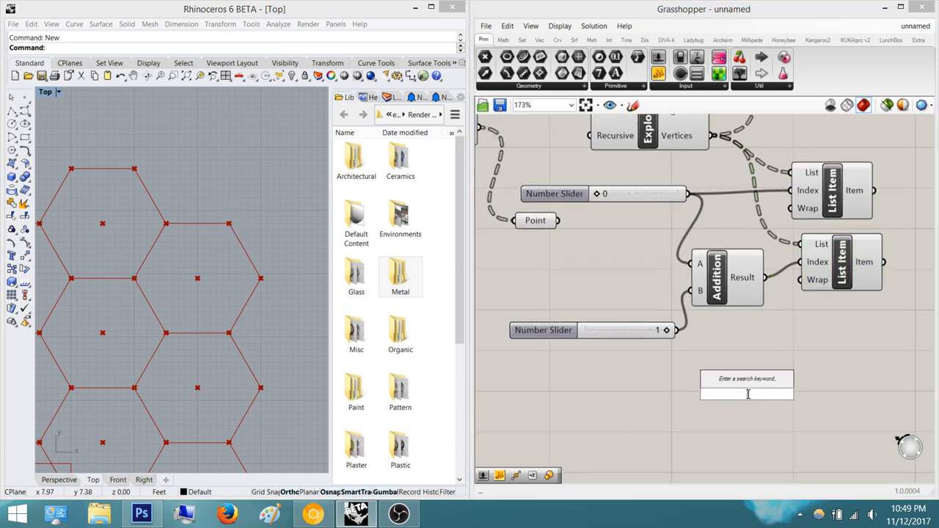
text(list item)
key(Return)
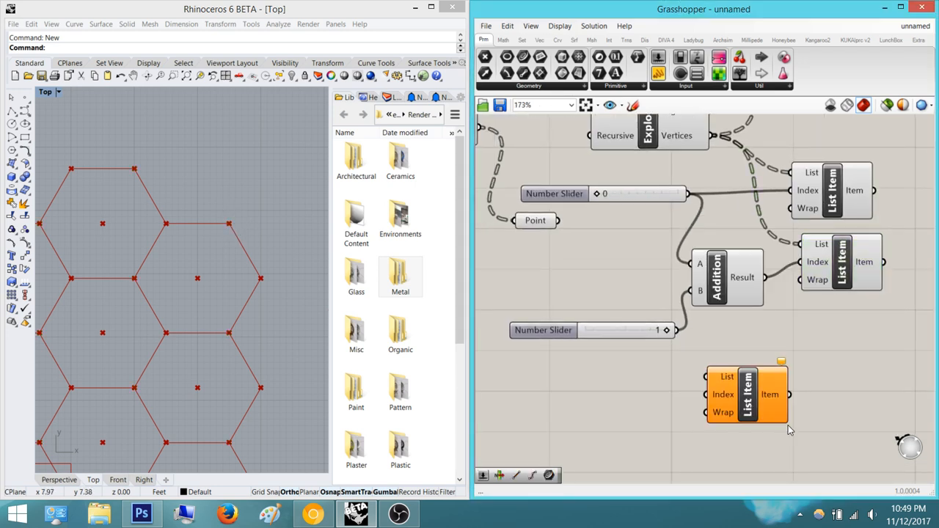
drag(763, 393, 850, 339)
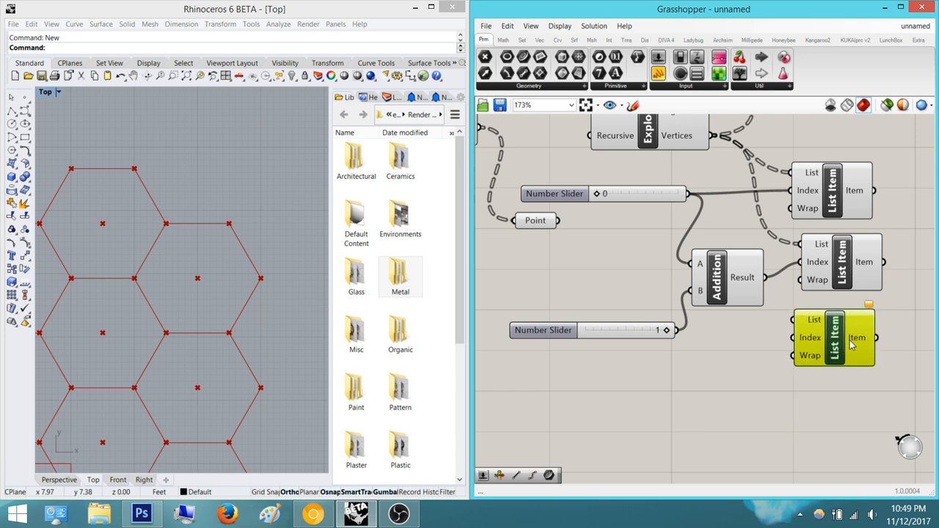
Duplicate the unwired List Item three times and stack the copies in a column beneath it
right_drag(820, 357, 804, 326)
click(824, 329)
key(ctrl+c)
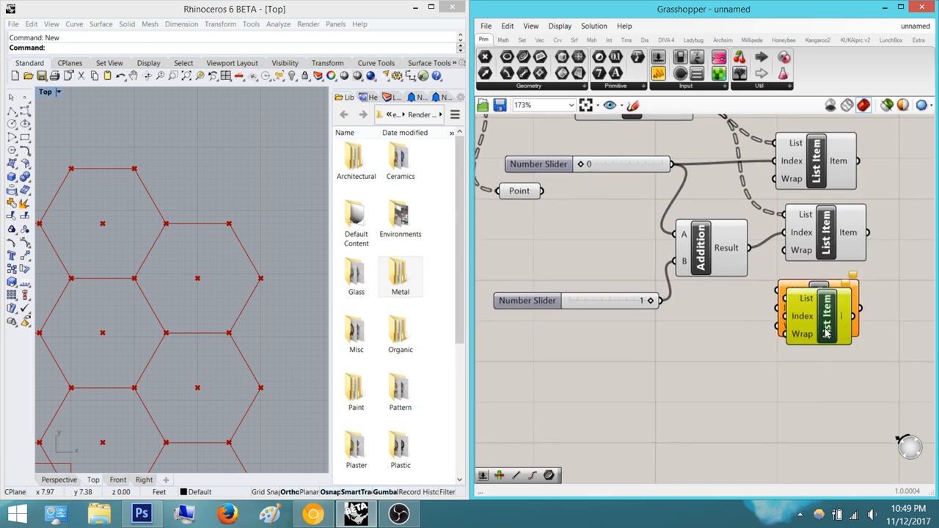
key(ctrl+v)
drag(833, 321, 833, 382)
key(ctrl+v)
drag(833, 324, 845, 423)
key(ctrl+v)
scroll(840, 420, down, 2)
right_drag(833, 380, 821, 320)
drag(816, 301, 826, 415)
drag(834, 360, 830, 378)
drag(850, 414, 848, 445)
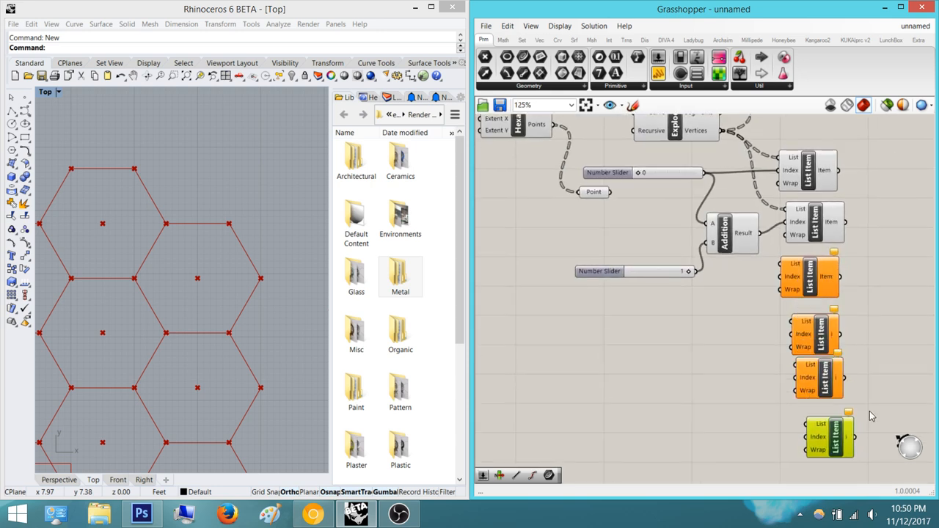
Add a second Addition component below the first one, beside the unwired List Items
click(869, 412)
right_drag(838, 383, 872, 389)
scroll(814, 358, up, 1)
right_drag(814, 358, 820, 405)
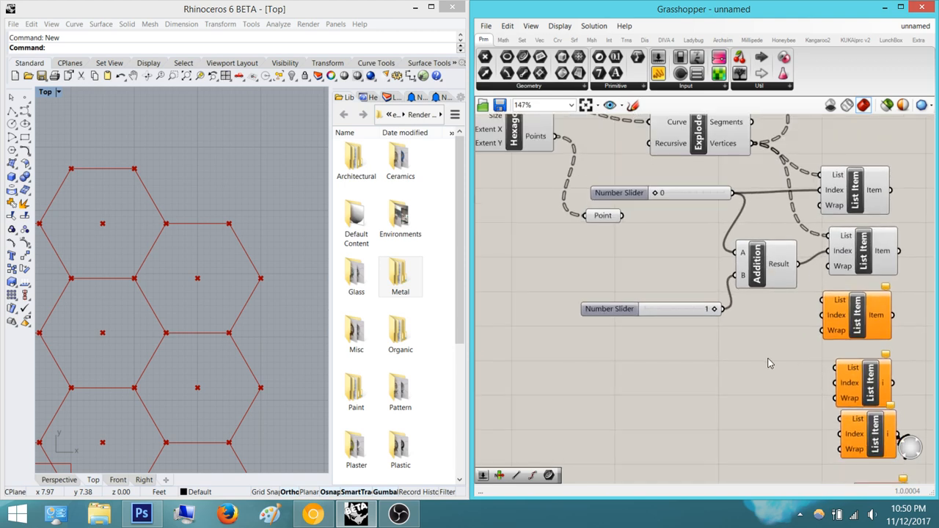
double_click(768, 359)
text(addition)
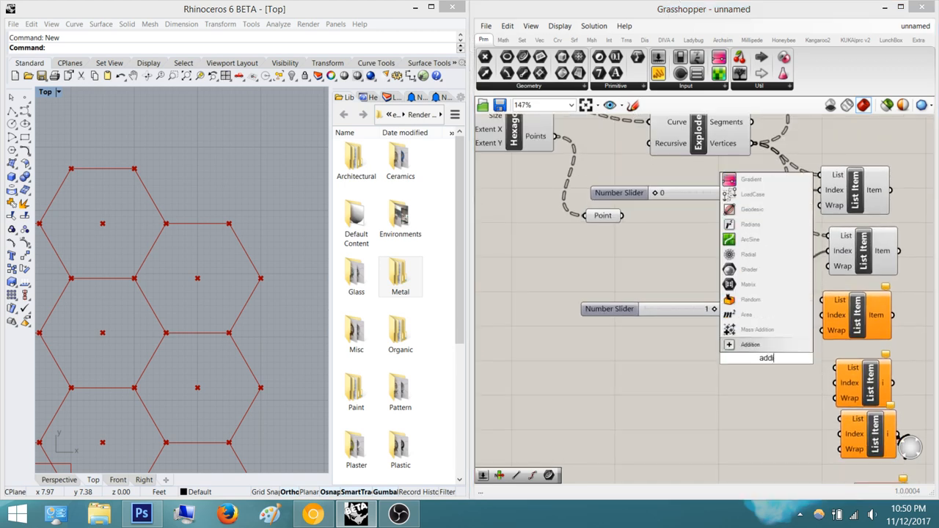
key(Return)
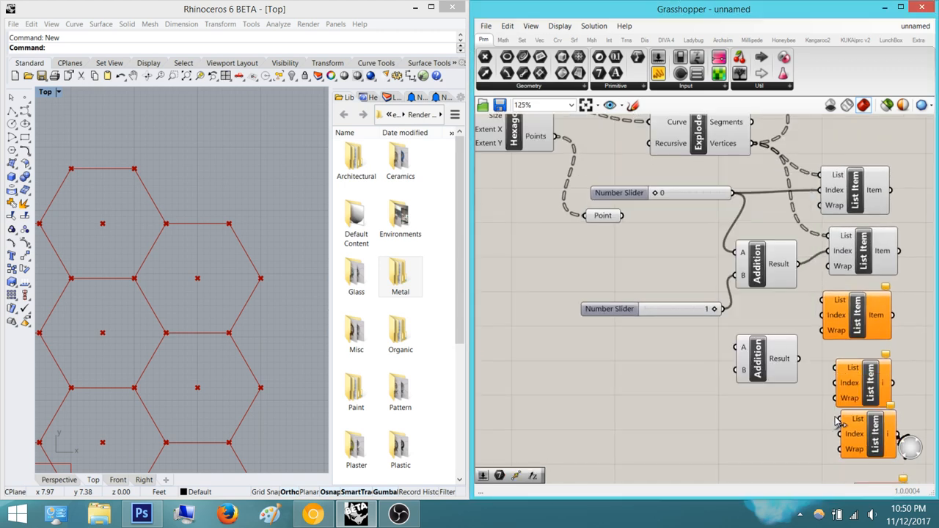
Move the four unwired List Items and the second List Item down to space out the column
scroll(840, 422, down, 3)
mouse_move(819, 338)
mouse_down()
mouse_move(788, 283)
mouse_move(817, 332)
mouse_up()
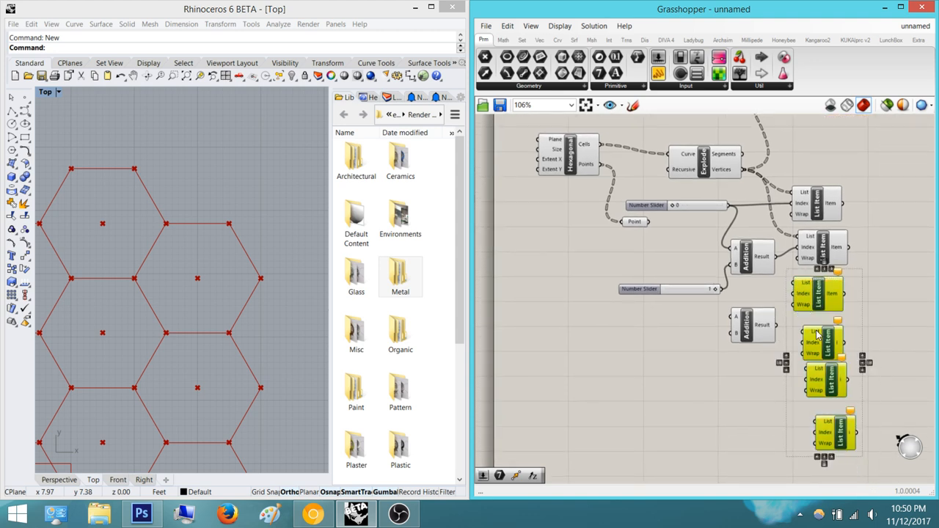
click(885, 299)
click(825, 252)
drag(825, 251, 826, 264)
right_drag(853, 377, 826, 308)
click(764, 249)
scroll(764, 253, up, 3)
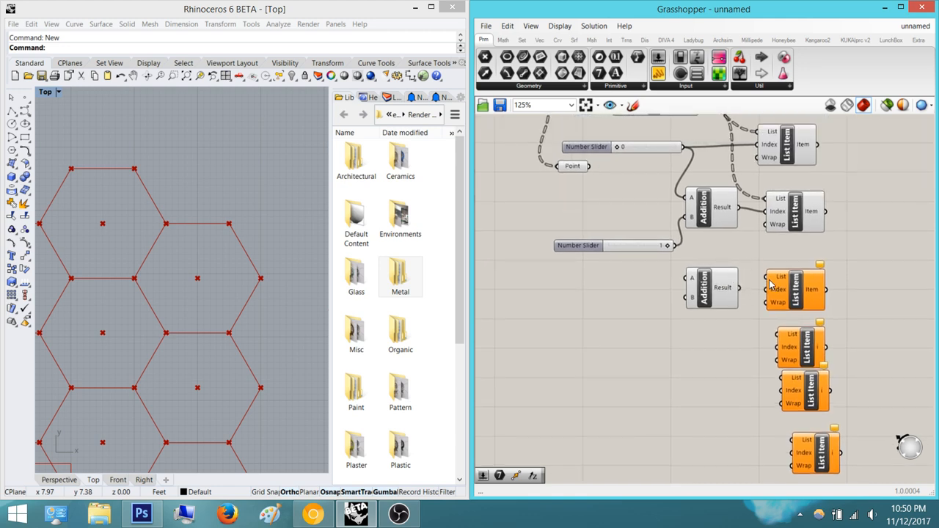
Wire Explode's Vertices output into the List inputs of the four remaining List Items
scroll(766, 284, down, 3)
right_drag(760, 221, 759, 249)
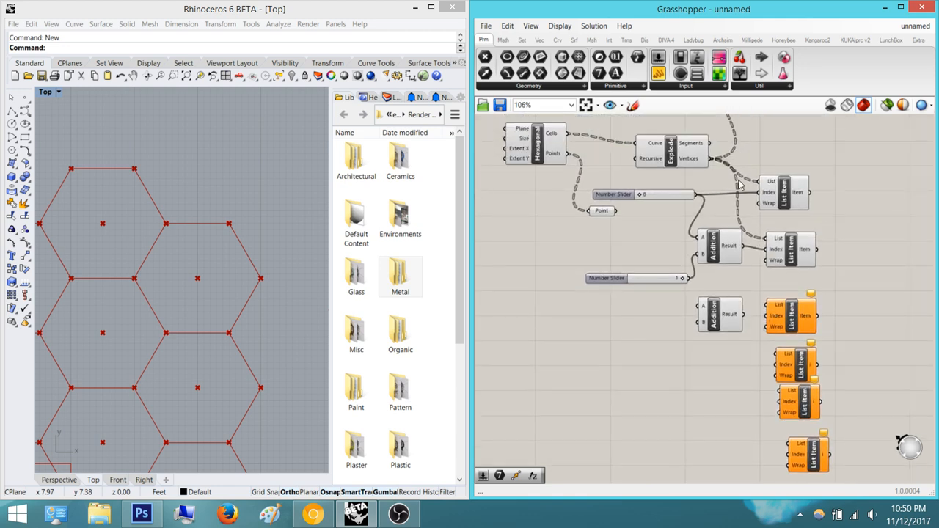
drag(713, 162, 767, 304)
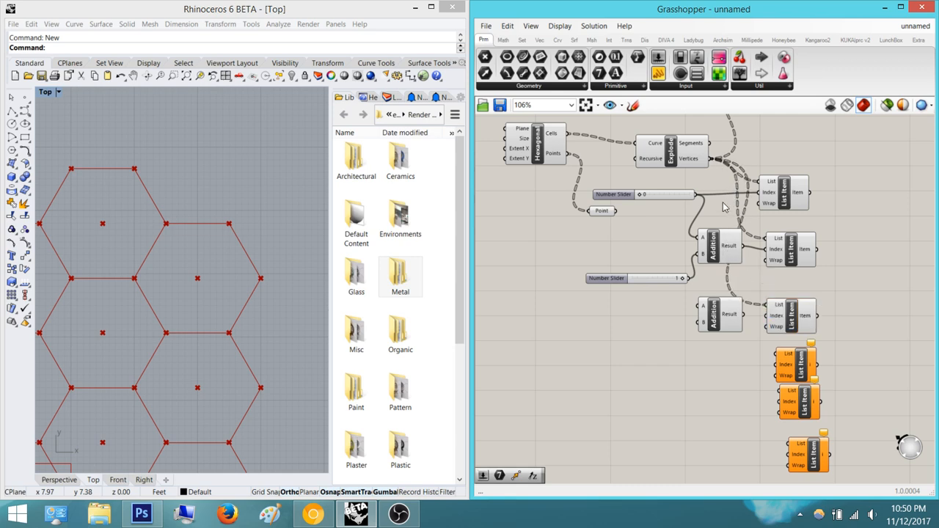
drag(709, 161, 779, 390)
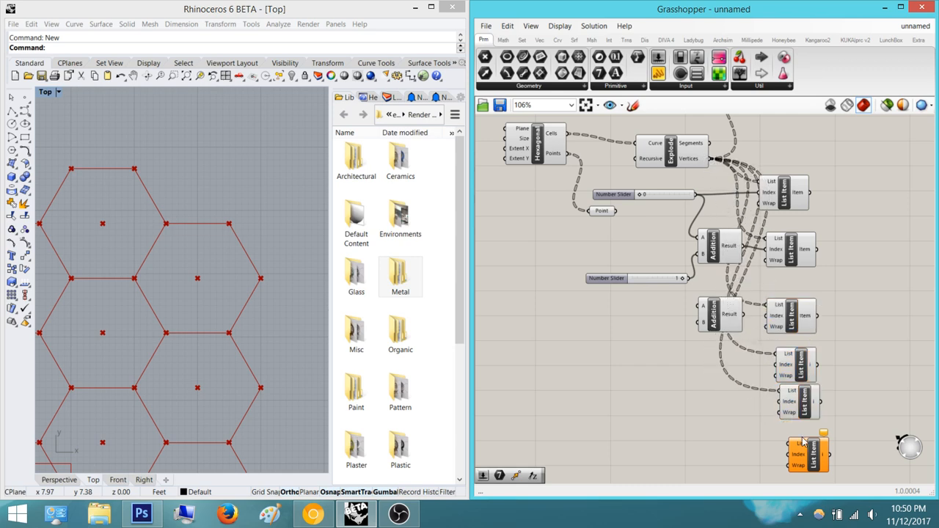
drag(791, 444, 709, 159)
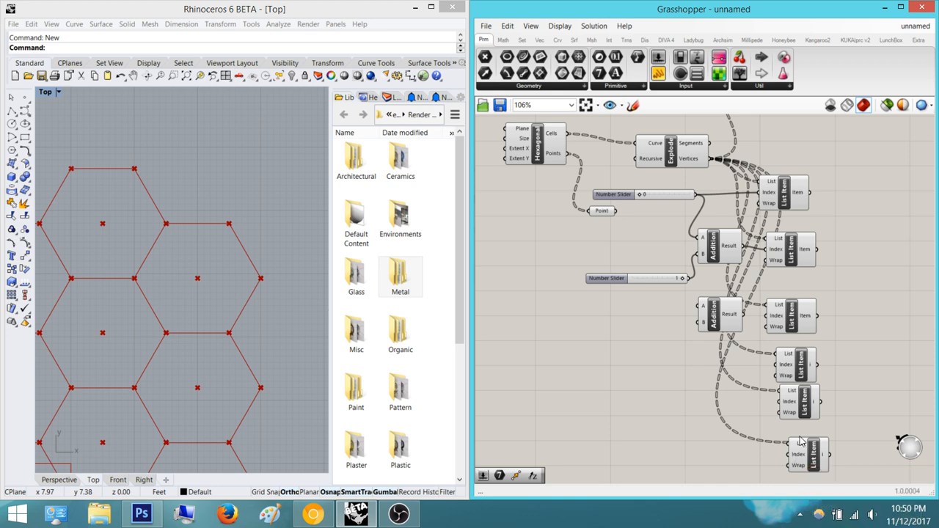
Wire the first Addition's Result into the second Addition's A input
right_drag(820, 476, 804, 394)
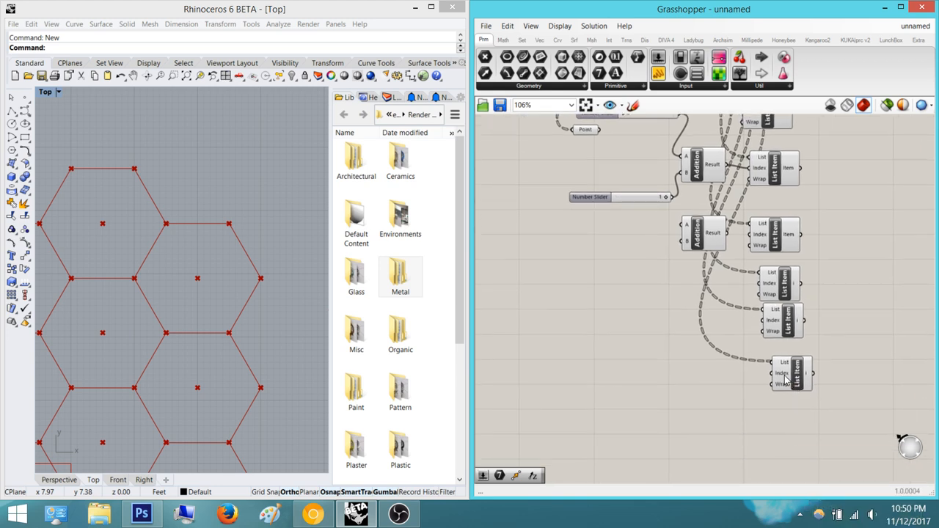
right_drag(751, 295, 733, 360)
scroll(731, 365, down, 2)
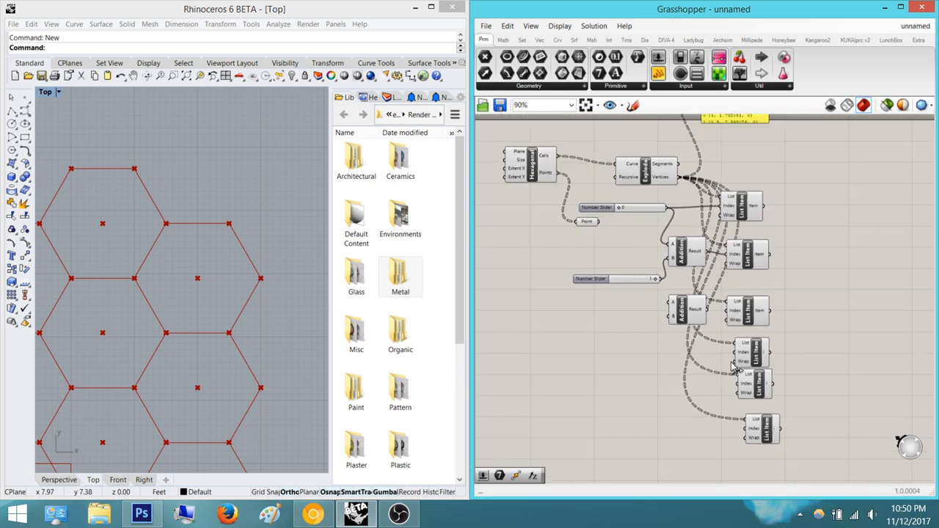
scroll(733, 366, up, 2)
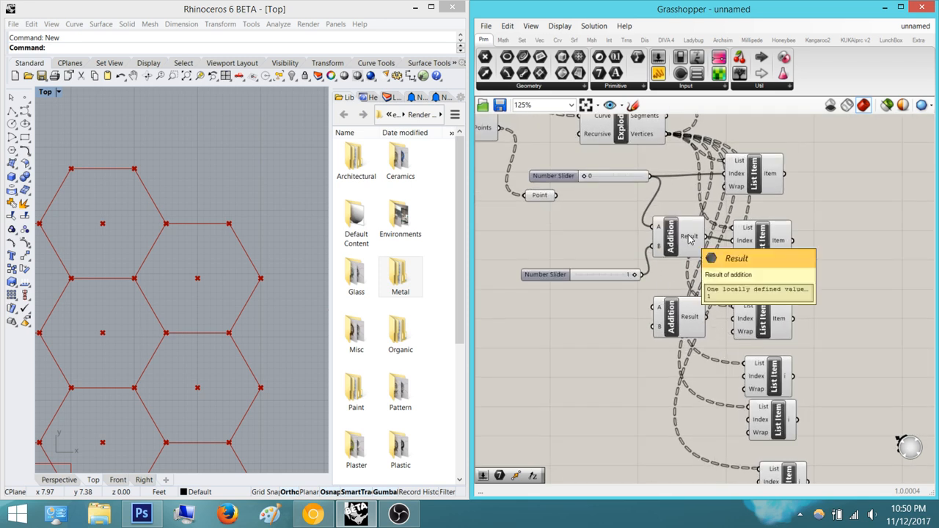
drag(650, 310, 710, 238)
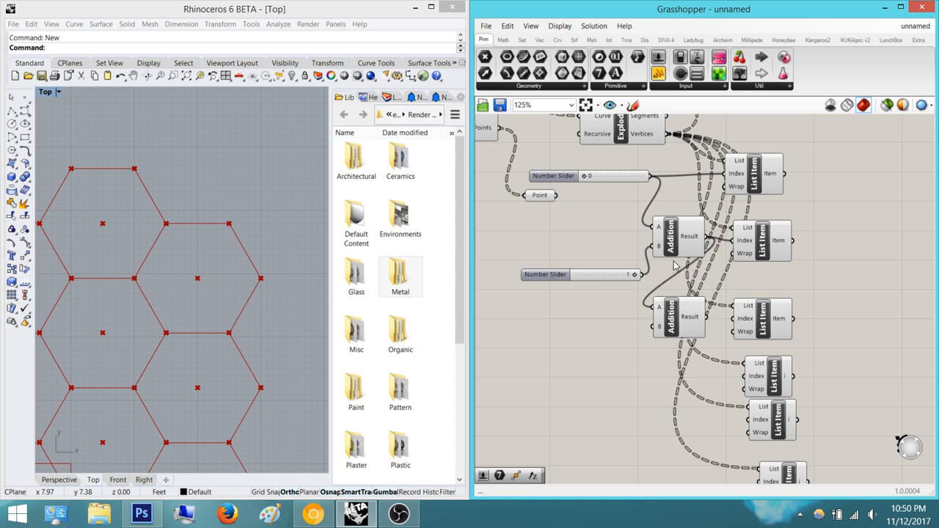
Wire the Number Slider set to 1 into the second Addition's B input and move that slider farther away from the Additions
drag(642, 275, 646, 333)
drag(602, 276, 550, 274)
click(607, 239)
right_drag(641, 245, 669, 236)
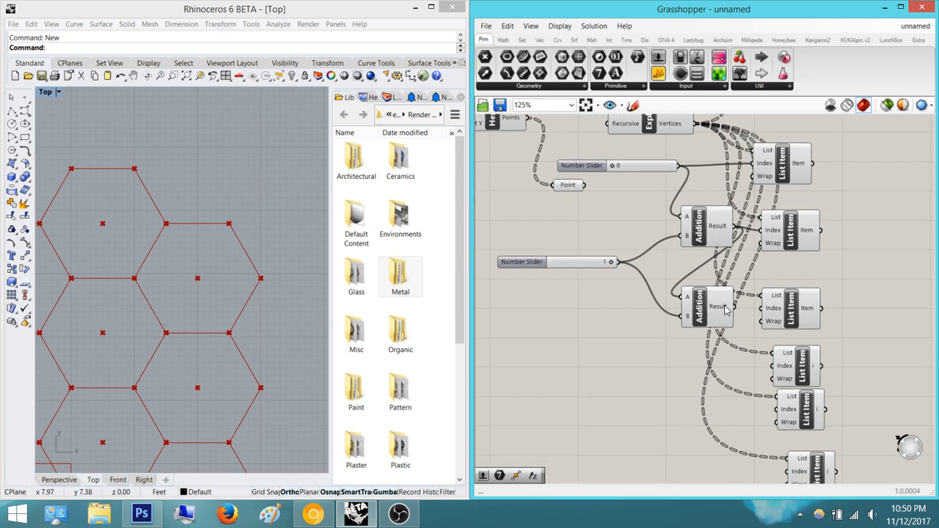
Add a third Addition below the second, feeding the second Addition's Result into A and the slider set to 1 into B
mouse_move(725, 309)
double_click(701, 364)
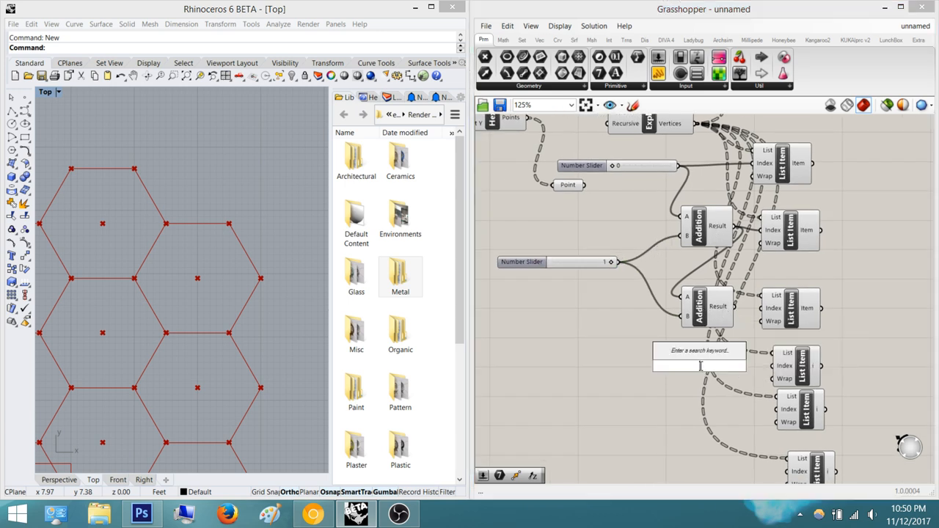
text(addit)
key(Return)
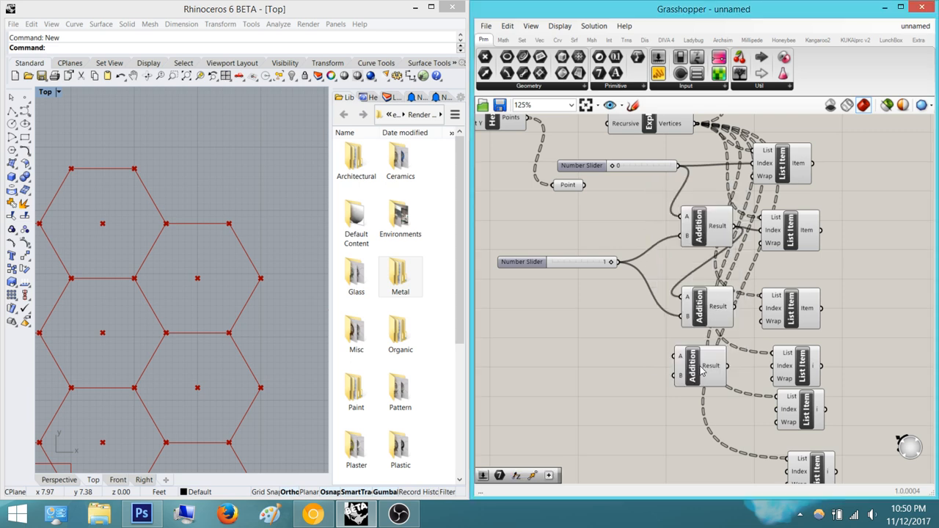
drag(673, 357, 734, 309)
drag(673, 375, 618, 263)
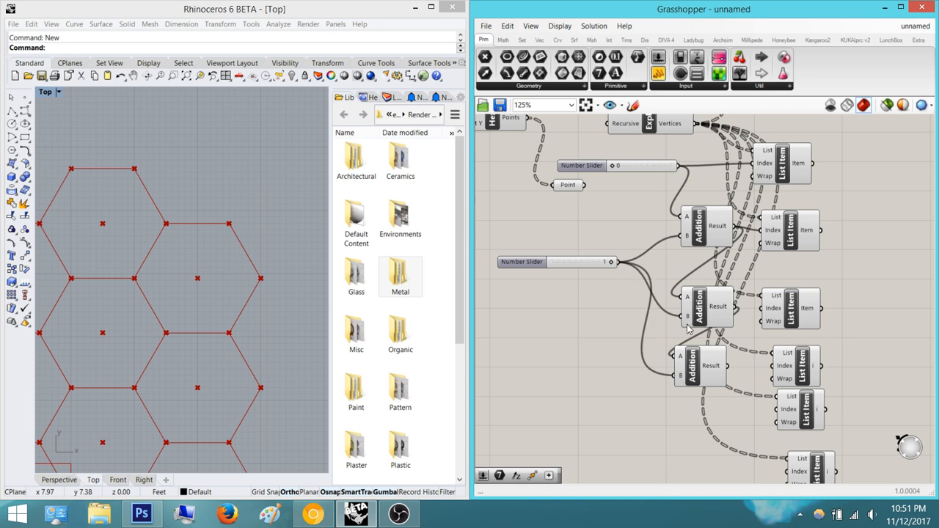
click(723, 379)
mouse_move(716, 373)
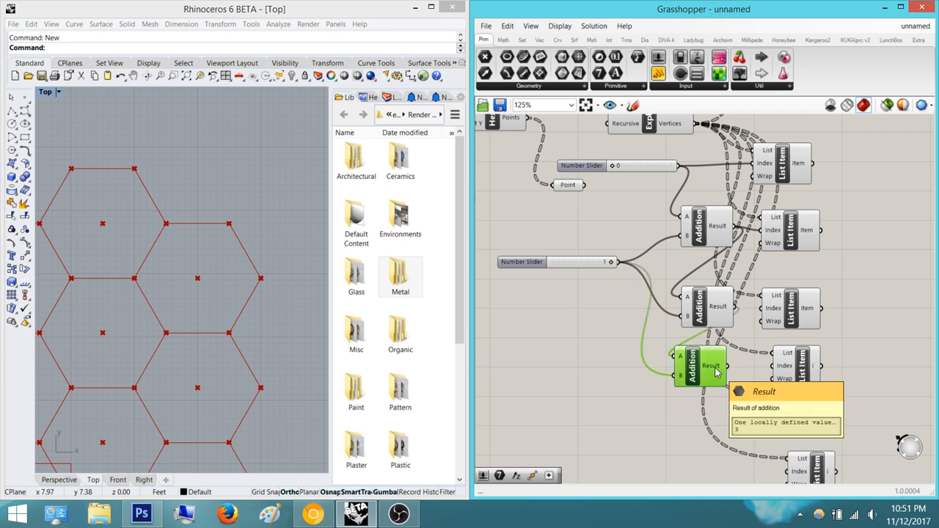
Wire the second Addition's Result into the third List Item's Index input
scroll(715, 373, up, 3)
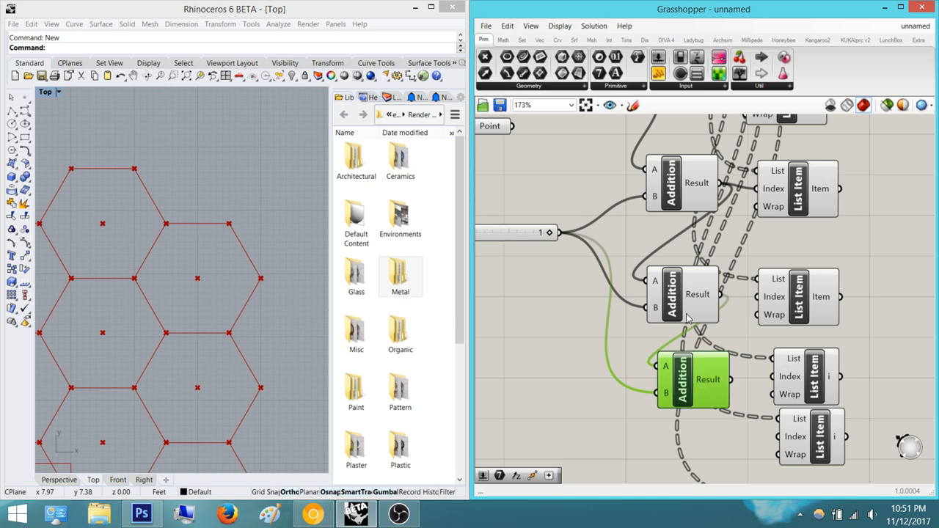
scroll(740, 308, up, 2)
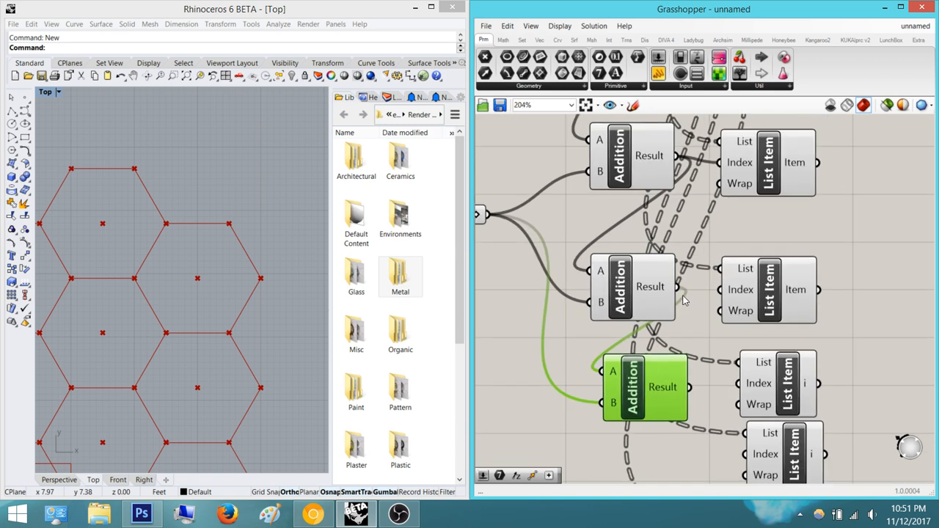
drag(715, 291, 680, 297)
click(631, 280)
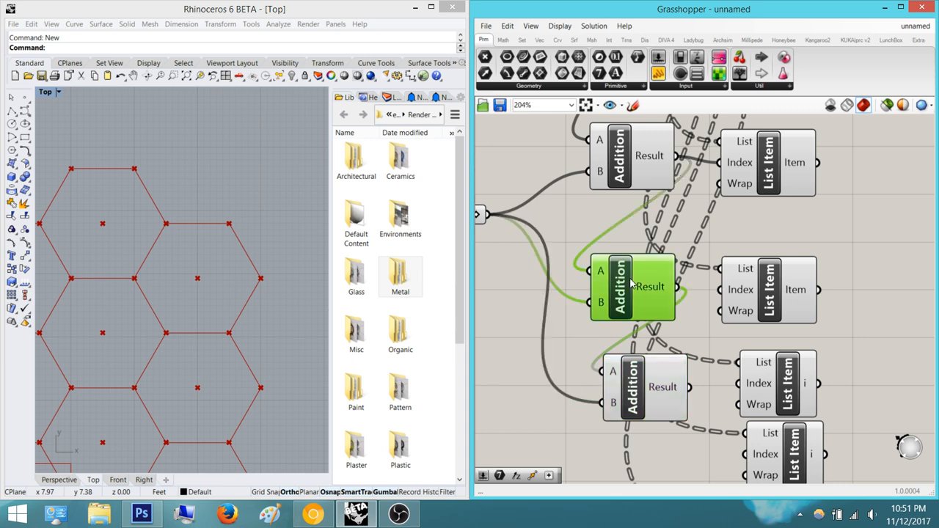
click(752, 301)
drag(681, 288, 721, 291)
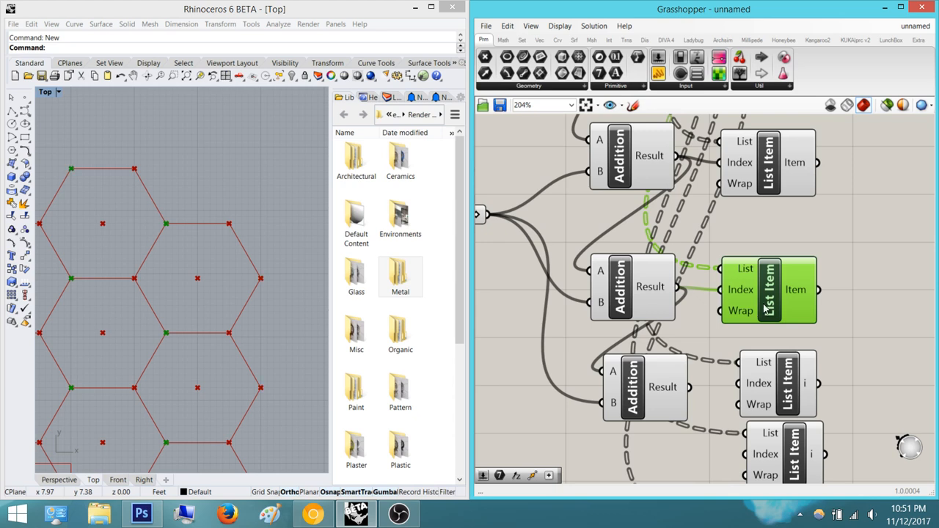
click(795, 249)
Wire the third Addition's Result into the fourth List Item's Index input
right_drag(796, 249, 824, 332)
scroll(818, 329, down, 1)
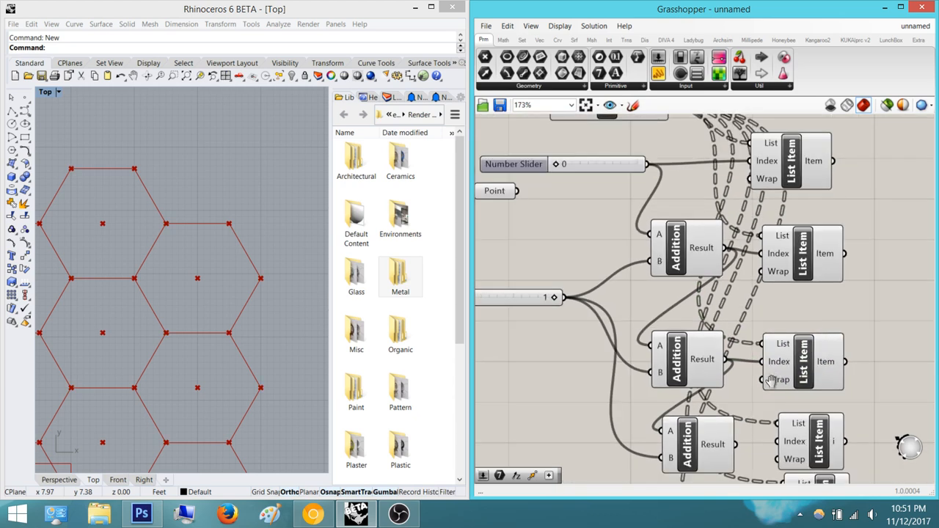
right_drag(771, 380, 745, 431)
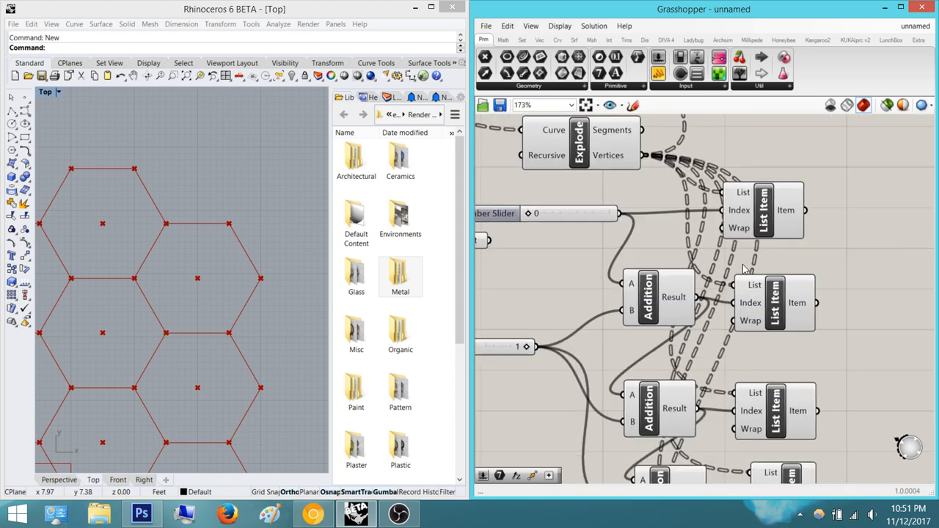
mouse_move(749, 305)
mouse_move(754, 414)
right_drag(740, 477, 739, 352)
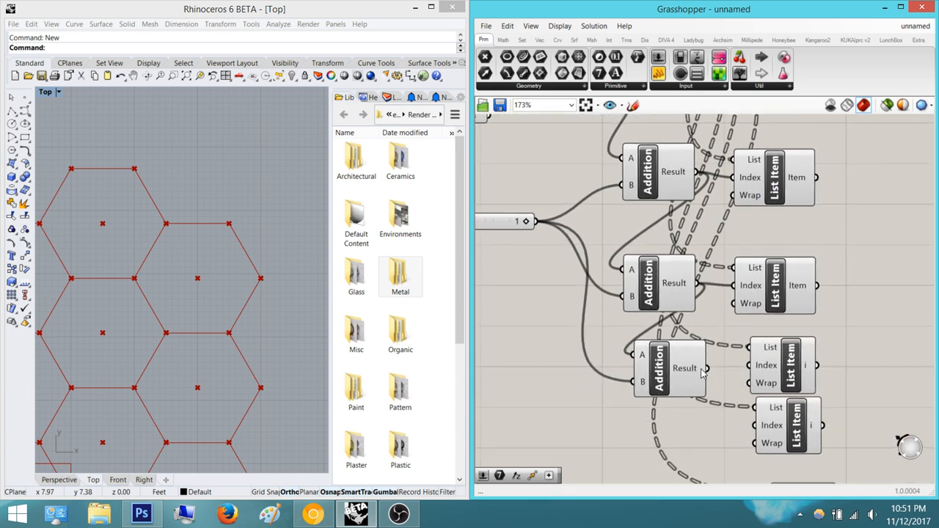
drag(703, 370, 752, 364)
right_drag(714, 420, 728, 352)
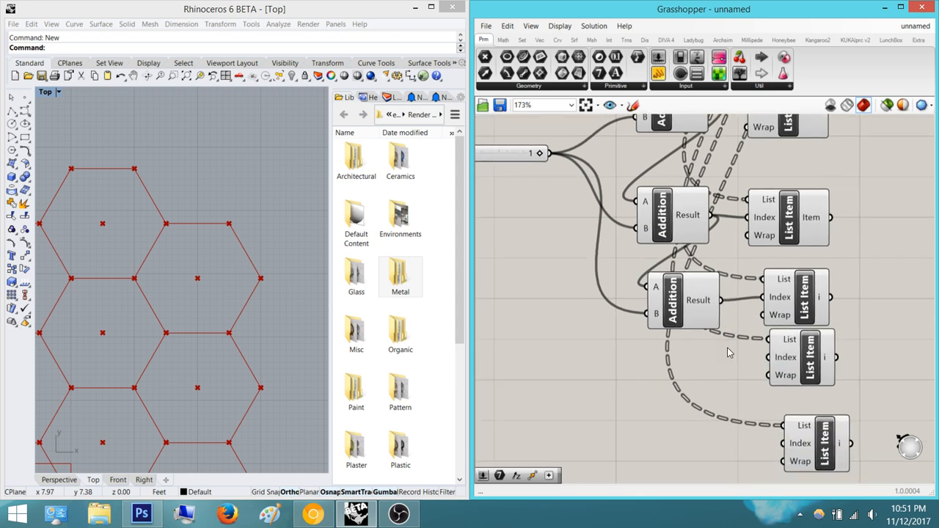
Add a fourth Addition below the third and wire its Result into the fifth List Item's Index input
scroll(727, 353, down, 2)
double_click(706, 367)
text(addition)
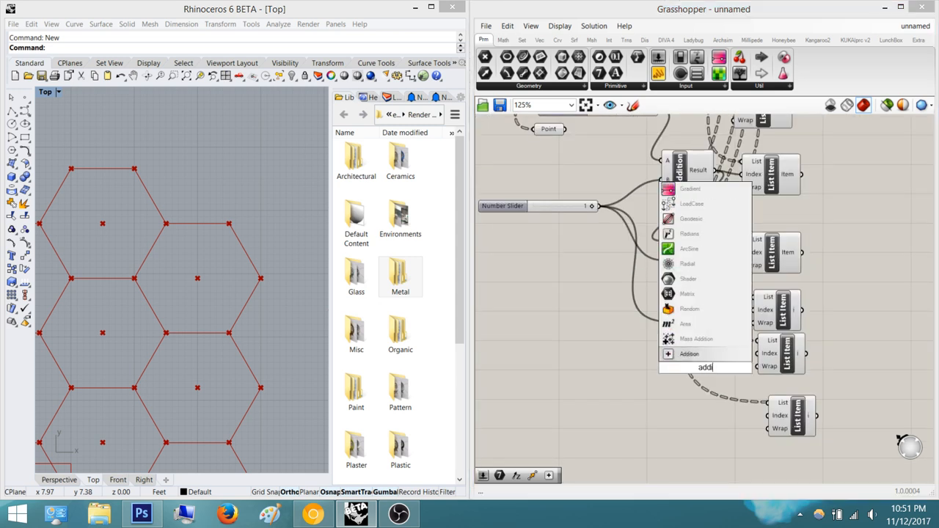
key(Return)
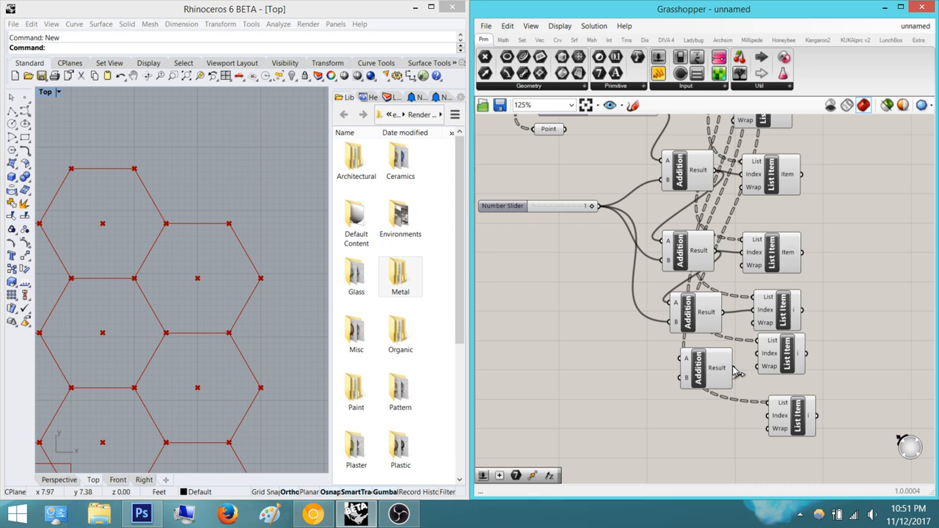
drag(734, 367, 759, 354)
Add a fifth Addition below the fourth and wire its Result into the last List Item's Index input
double_click(710, 417)
text(ad)
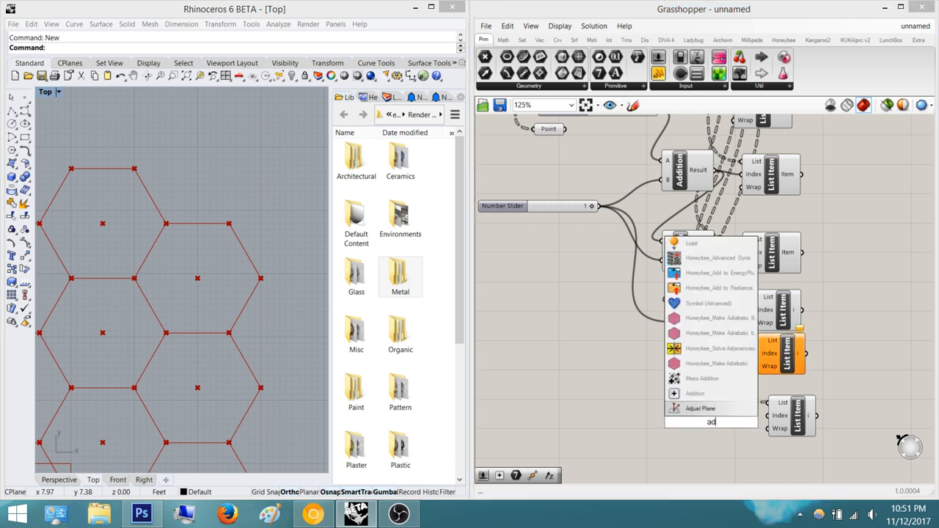
text(dition)
key(Return)
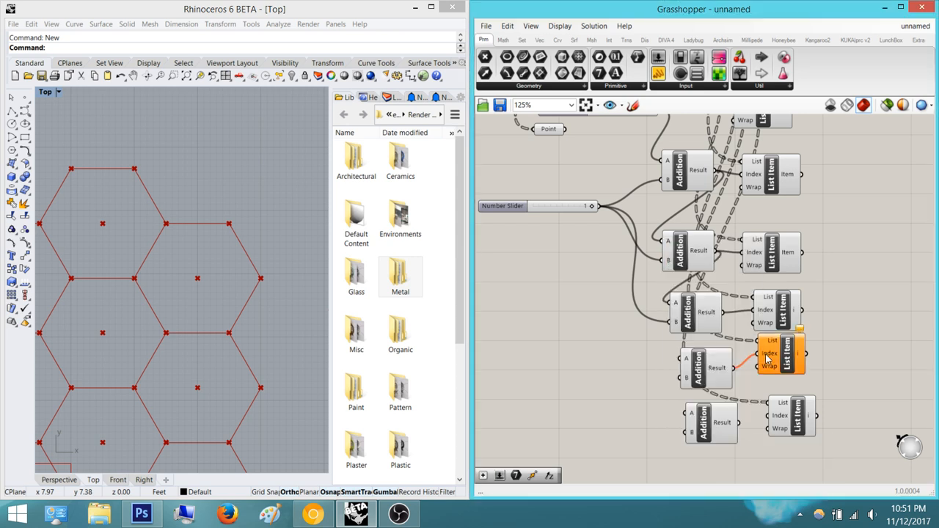
drag(740, 429, 770, 415)
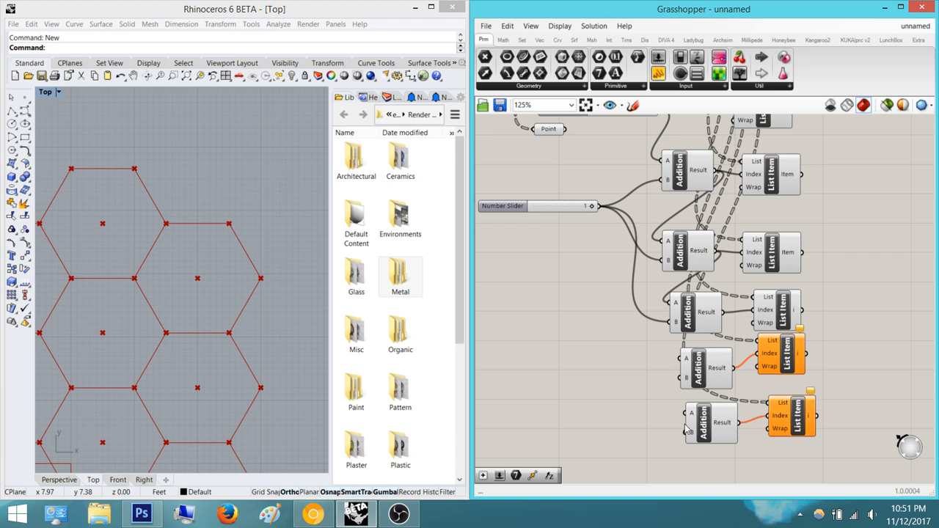
Feed the fourth and fifth Additions with the preceding Addition's Result in A and the slider set to 1 in B
drag(681, 359, 723, 313)
click(716, 374)
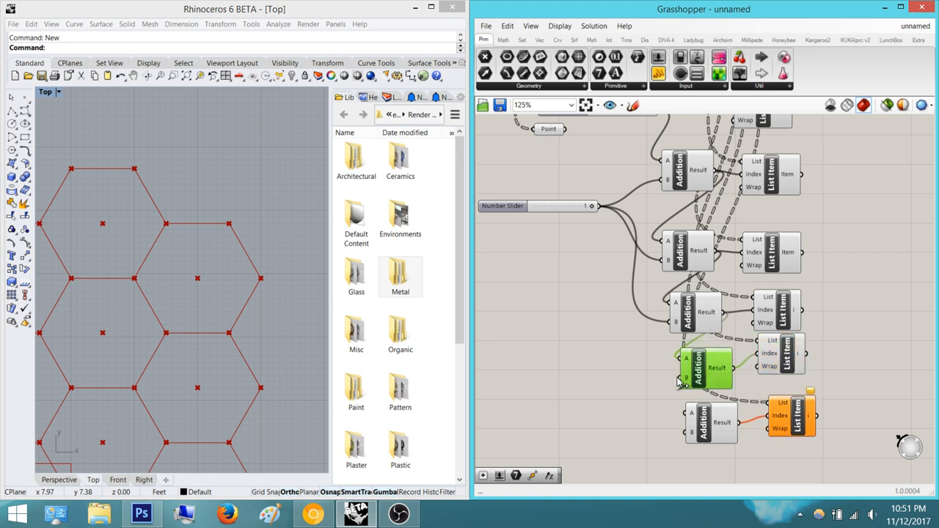
drag(678, 379, 599, 206)
drag(693, 417, 602, 209)
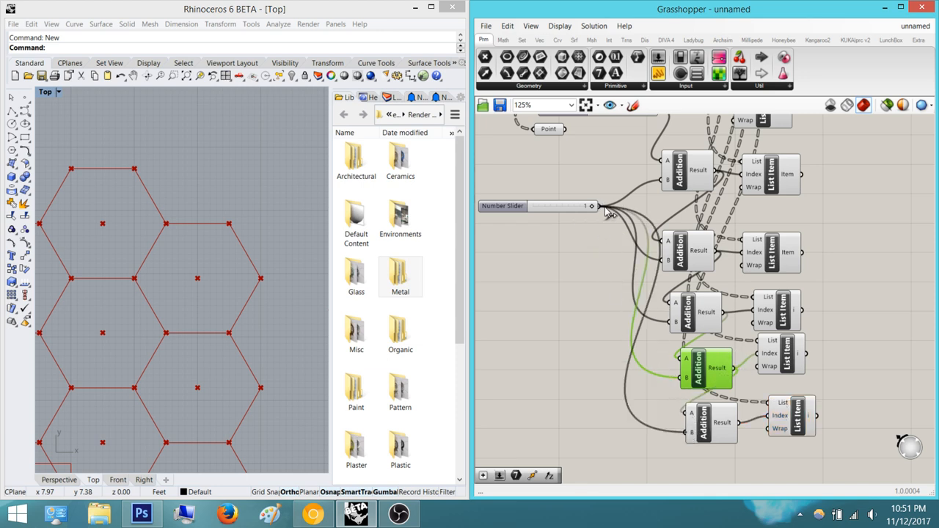
click(763, 445)
Select the six List Items and align their centers in one vertical column
right_drag(745, 443, 706, 425)
scroll(681, 413, down, 2)
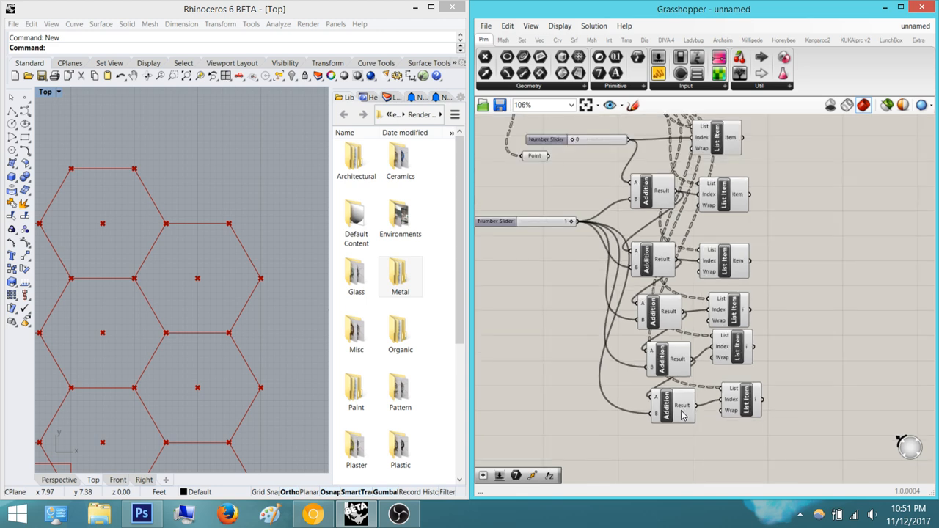
drag(795, 465, 665, 155)
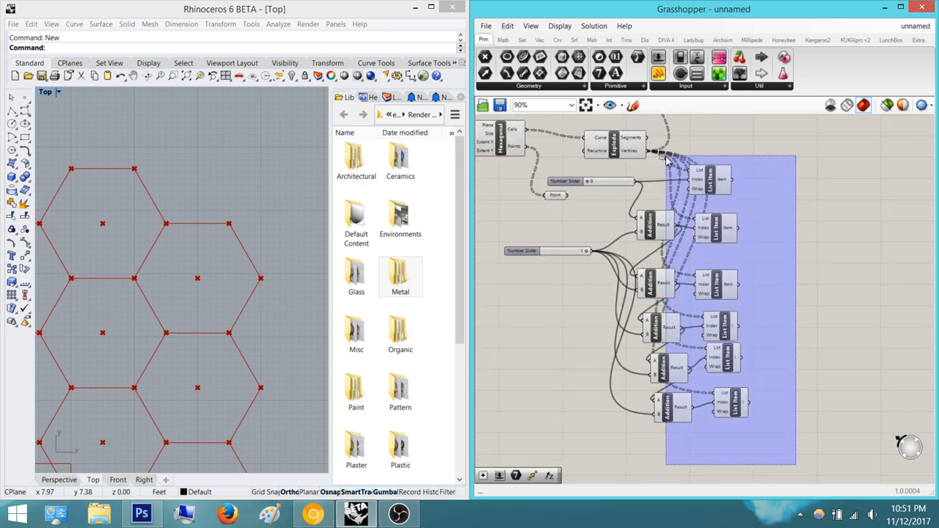
click(804, 423)
drag(804, 424, 715, 151)
click(818, 229)
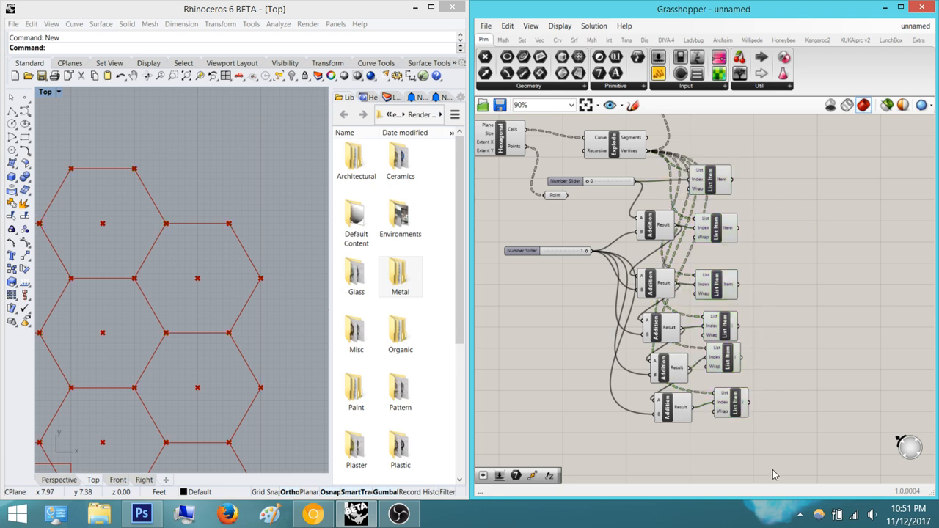
drag(773, 473, 715, 171)
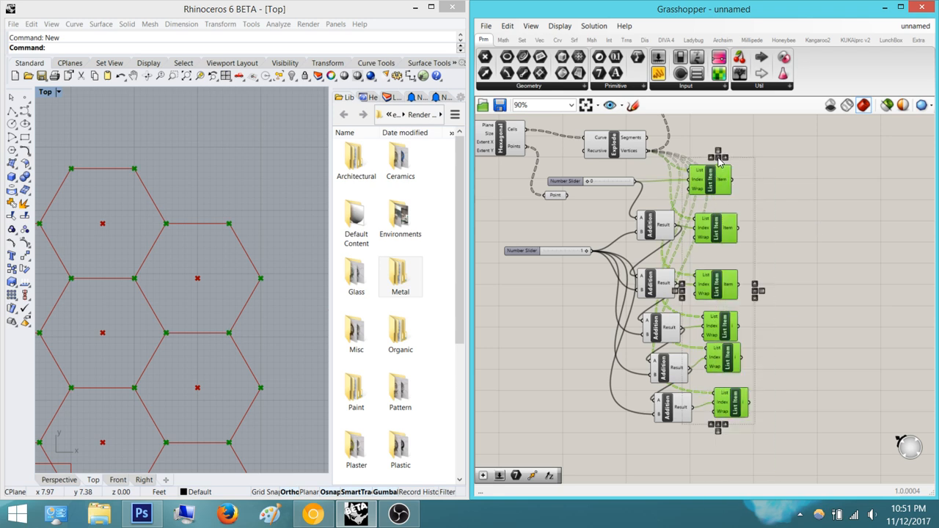
click(718, 158)
click(753, 267)
Select the five Addition components and align their centers in one vertical column
drag(681, 449, 657, 209)
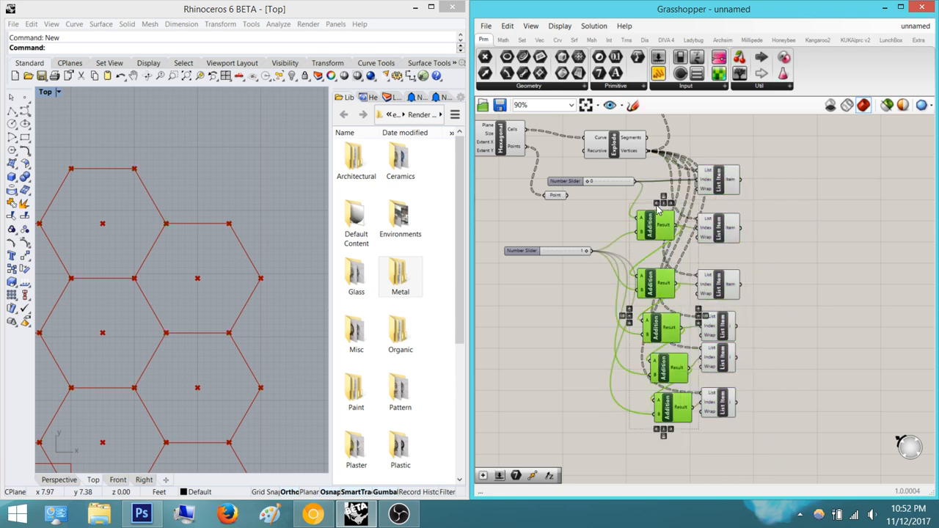
click(663, 204)
click(851, 234)
Check the index value each Addition passes to its List Item, down to the last one in the column
right_drag(735, 287, 699, 330)
scroll(751, 295, up, 4)
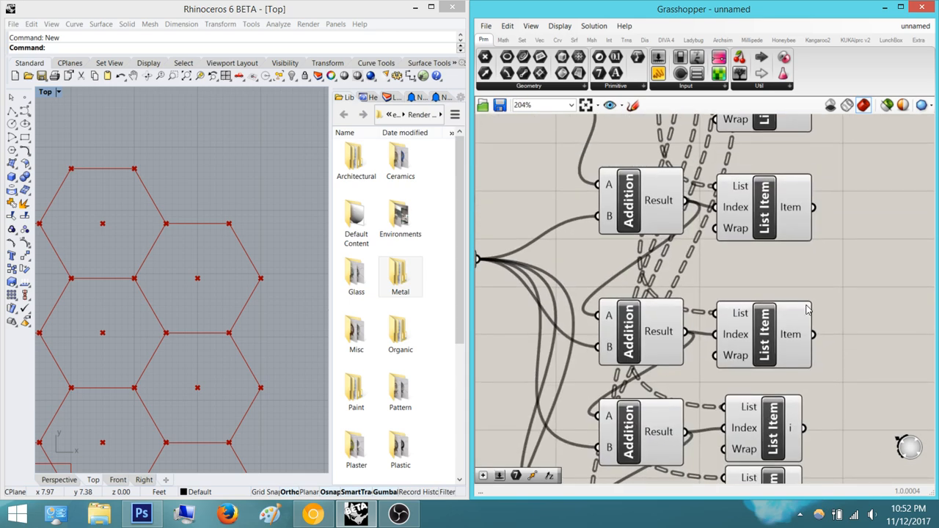
scroll(807, 310, down, 2)
right_drag(676, 347, 689, 338)
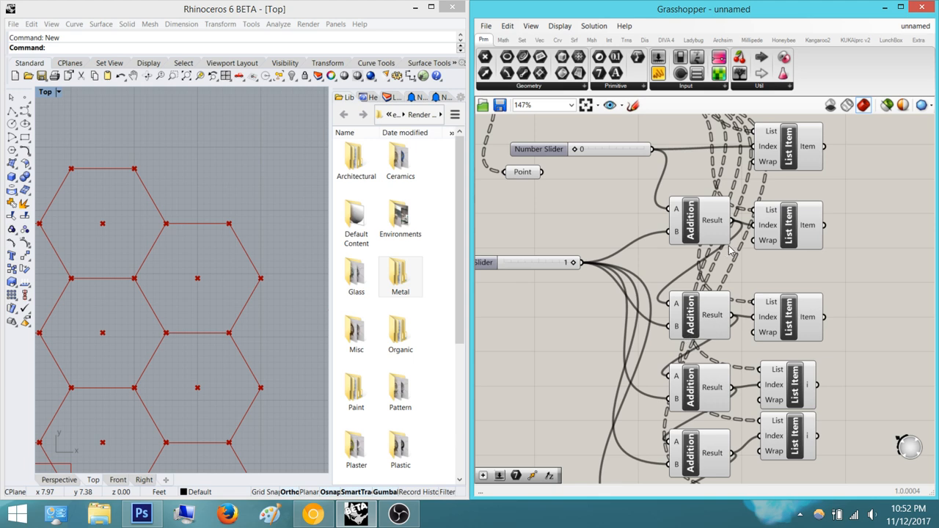
click(691, 216)
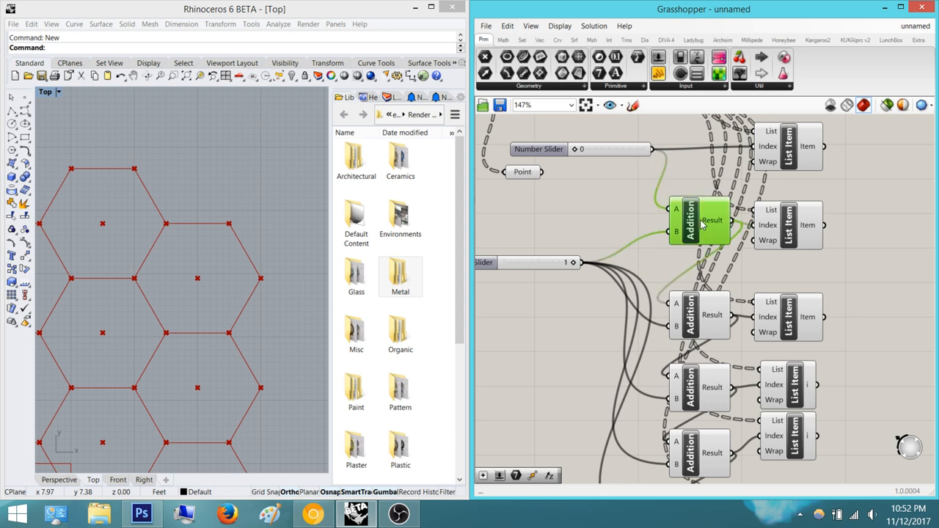
right_drag(735, 220, 685, 248)
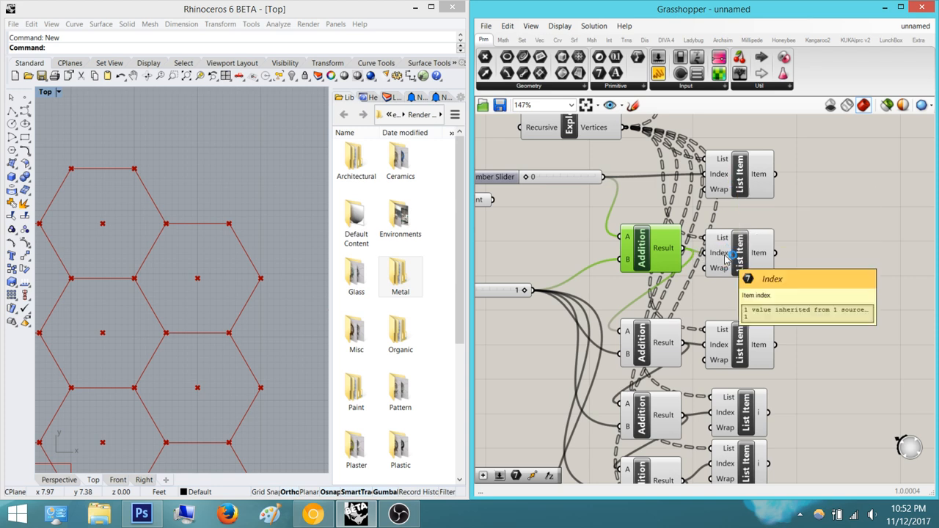
right_drag(726, 388, 719, 272)
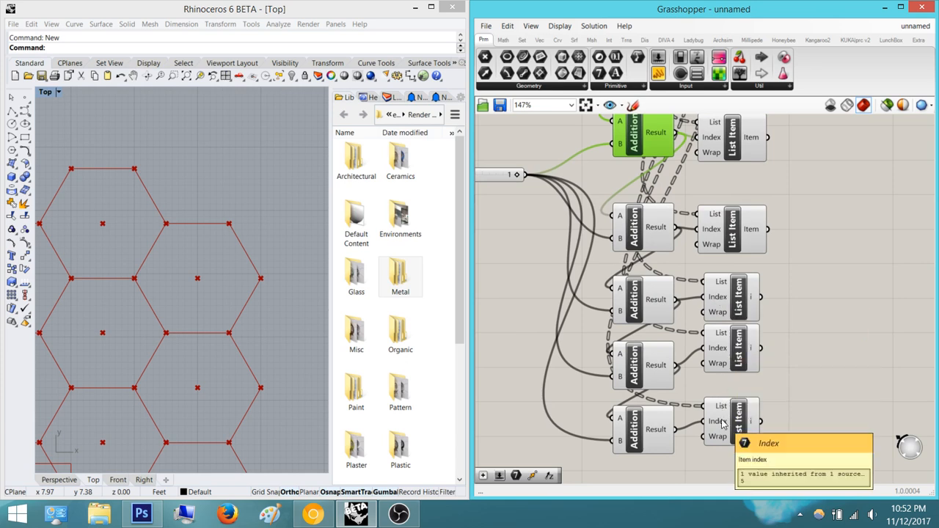
Examine the Panel's numbered vertices per hexagon cell and the data structure of Explode's Vertices output
scroll(767, 403, down, 3)
right_drag(770, 253, 740, 392)
scroll(734, 172, up, 3)
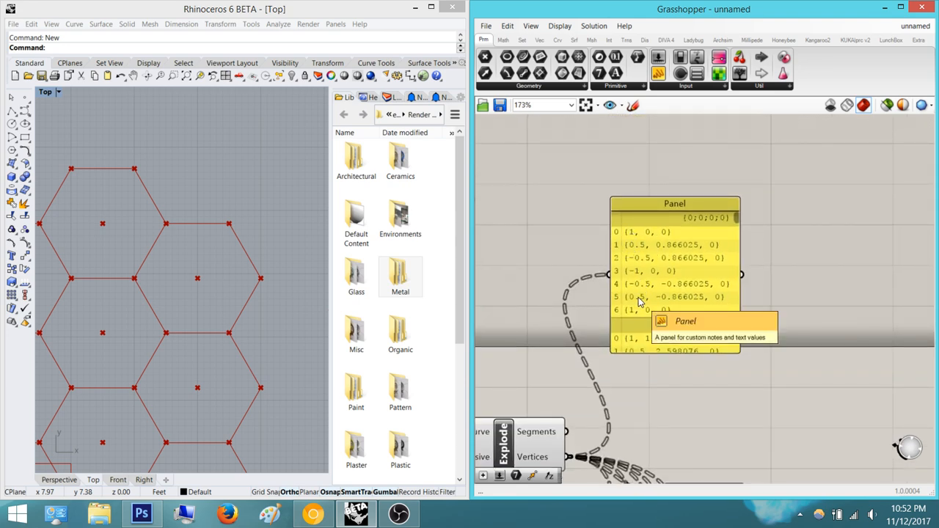
right_drag(642, 301, 688, 292)
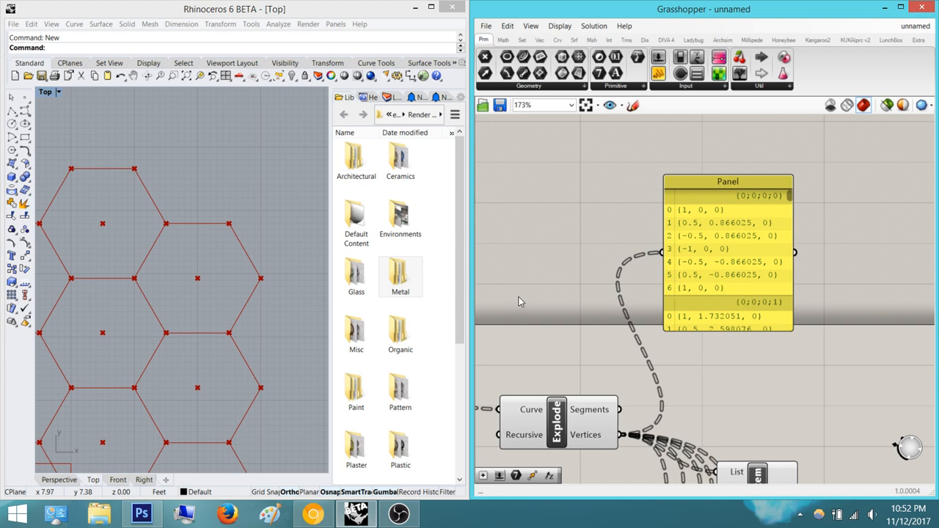
right_drag(626, 279, 686, 251)
right_drag(726, 302, 675, 270)
click(731, 215)
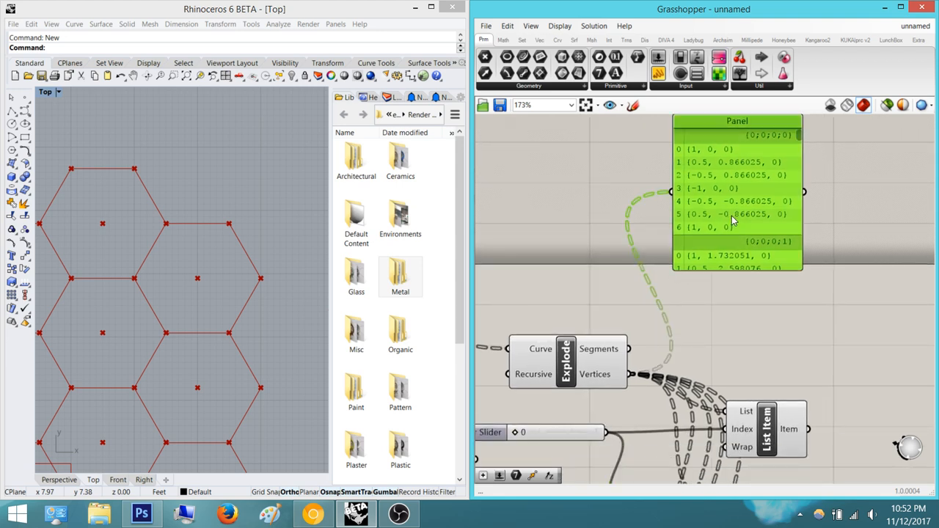
click(787, 333)
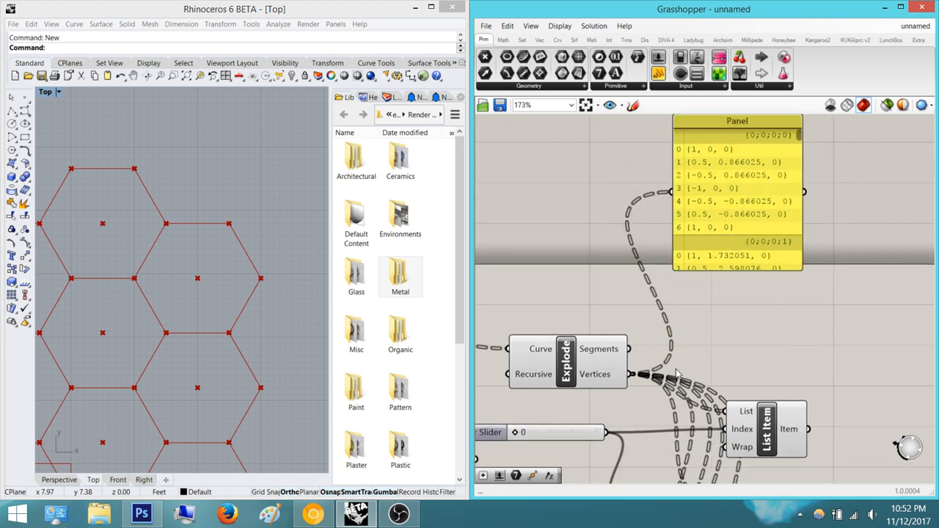
mouse_move(611, 380)
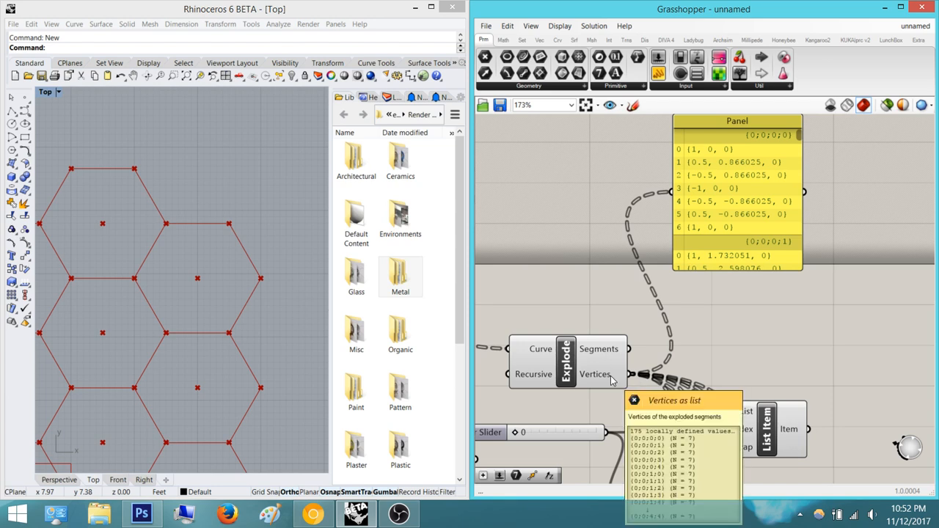
Select the six List Items one after another to check which hexagon vertex each one extracts in the Rhino viewport
right_drag(628, 369, 724, 301)
right_drag(643, 331, 750, 308)
scroll(805, 288, up, 1)
right_drag(794, 285, 570, 266)
scroll(753, 335, down, 2)
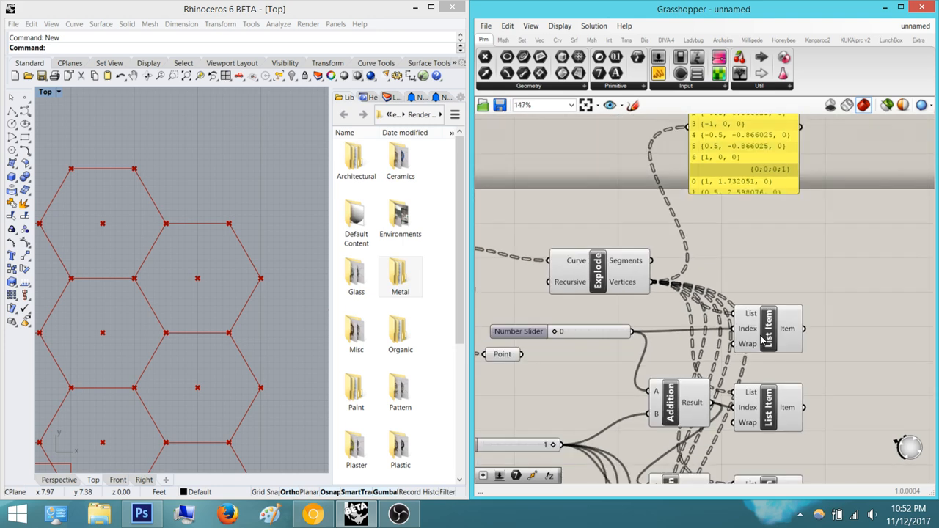
click(761, 337)
scroll(803, 302, down, 1)
right_drag(797, 294, 791, 226)
click(872, 274)
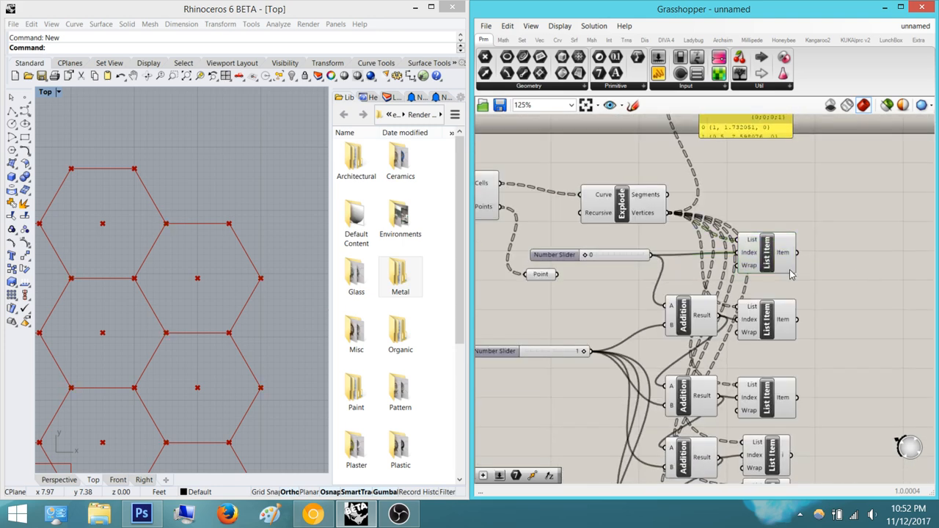
click(764, 258)
click(779, 320)
right_drag(782, 359, 780, 288)
click(779, 327)
click(778, 378)
click(772, 423)
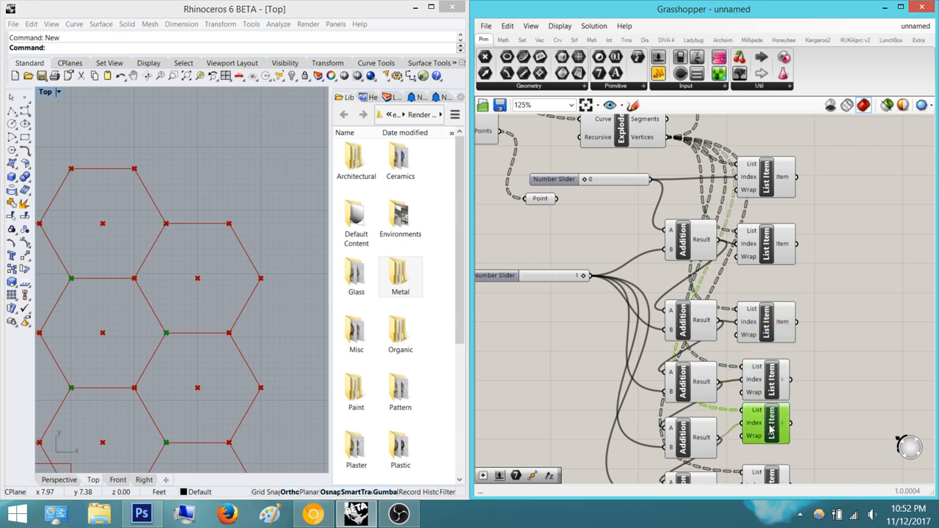
right_drag(772, 424, 770, 280)
click(770, 361)
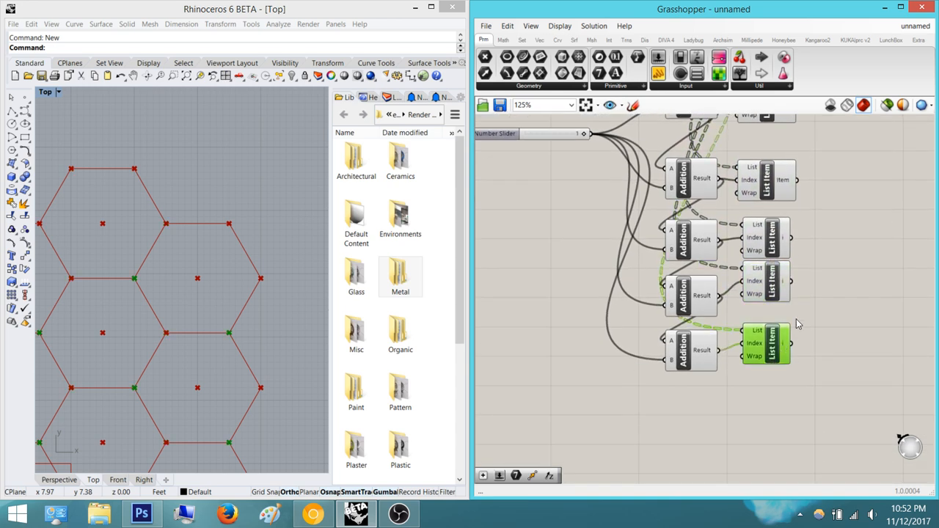
Review the Panel's vertex list for a single cell against the data structure of Explode's Vertices output
right_drag(826, 235, 772, 314)
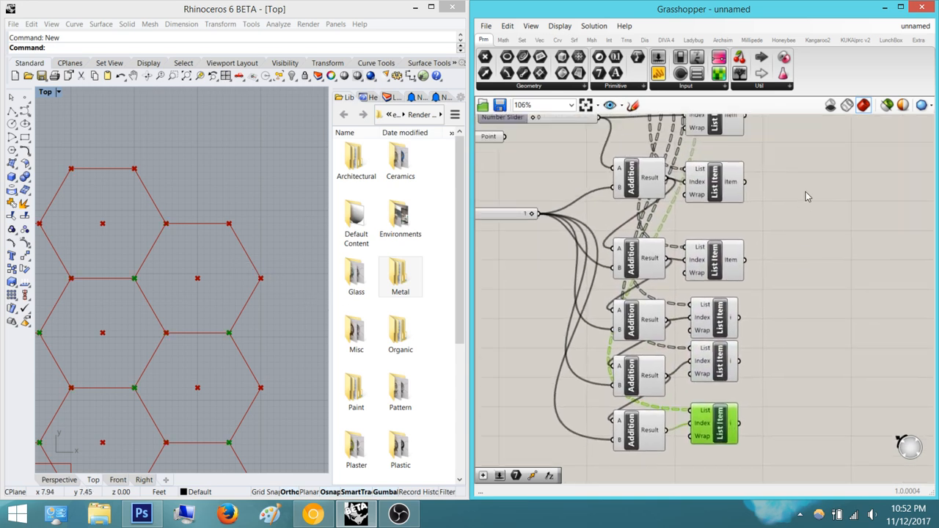
scroll(807, 196, down, 3)
right_drag(803, 192, 787, 323)
right_drag(738, 161, 729, 236)
scroll(726, 233, up, 4)
scroll(711, 254, up, 2)
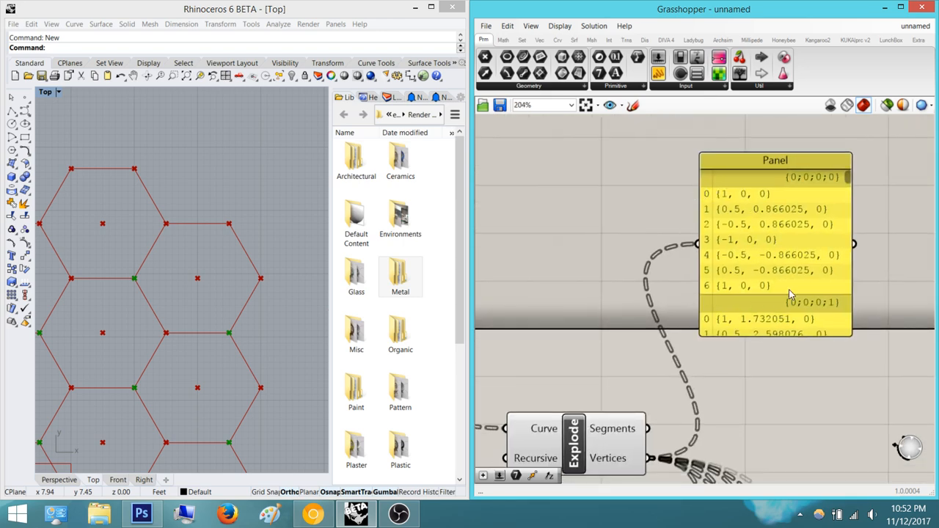
right_drag(752, 398, 891, 294)
scroll(756, 328, down, 3)
scroll(737, 348, up, 2)
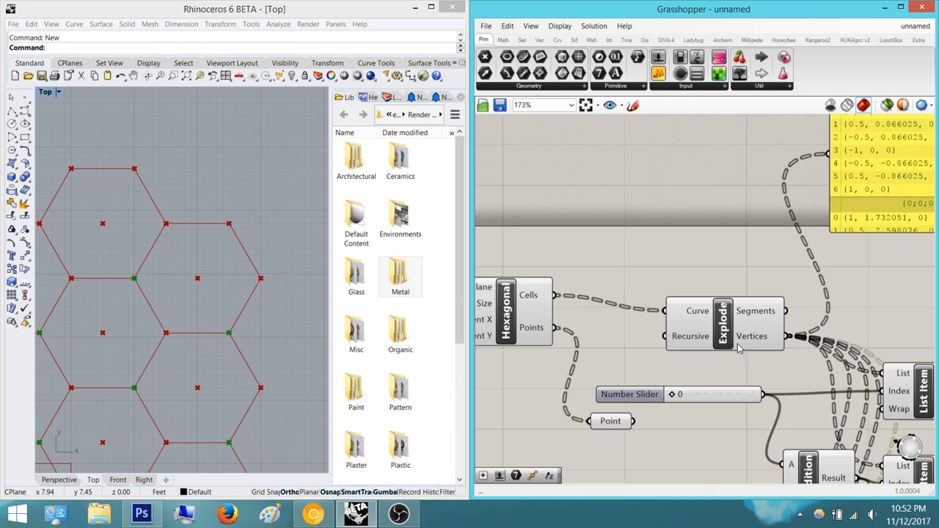
right_drag(764, 330, 708, 306)
mouse_move(825, 321)
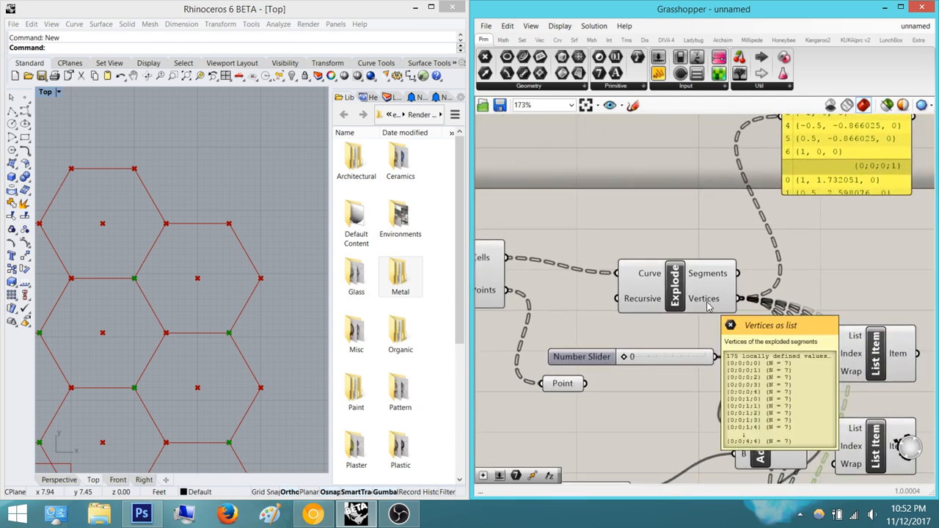
right_drag(858, 281, 780, 276)
scroll(843, 276, down, 2)
scroll(795, 303, up, 2)
scroll(817, 257, down, 2)
scroll(763, 216, up, 1)
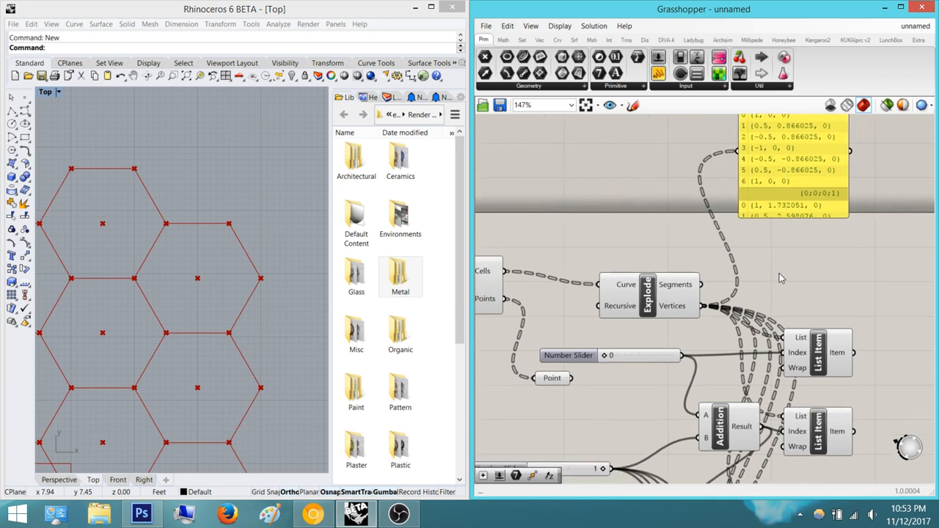
Go through the List Items down the column and back up, checking the vertices each highlights on the hexagons
right_drag(799, 311, 742, 223)
scroll(752, 242, down, 2)
click(743, 333)
click(868, 307)
click(701, 259)
click(704, 315)
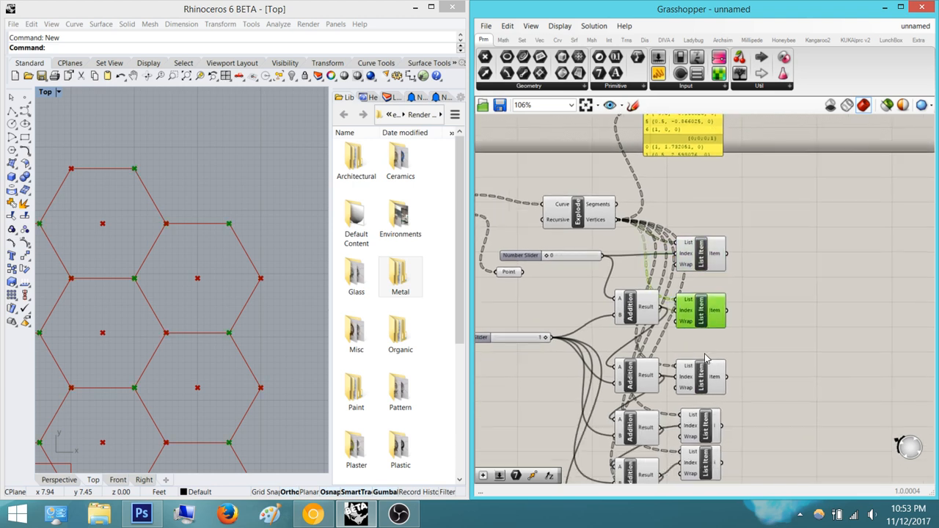
click(708, 378)
right_drag(706, 435, 728, 316)
click(728, 316)
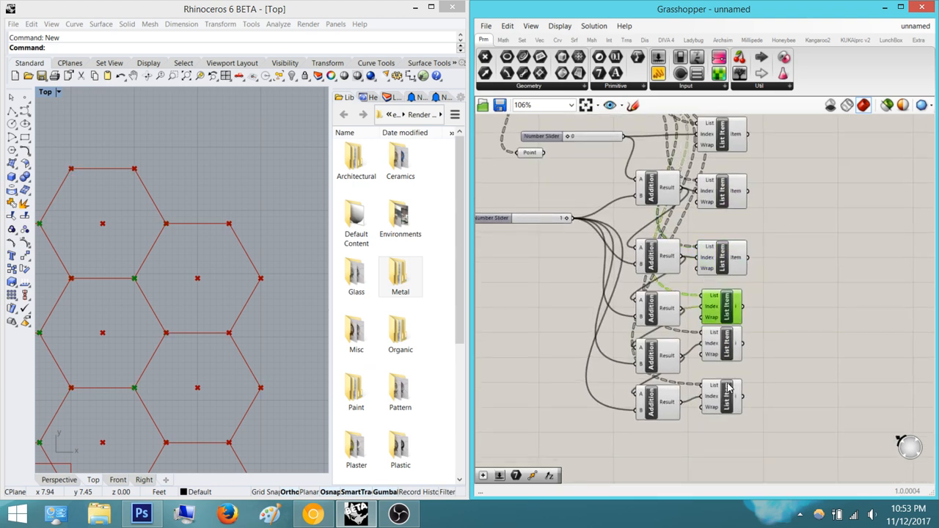
click(730, 387)
click(729, 351)
click(730, 311)
click(730, 259)
click(776, 170)
right_drag(778, 175, 767, 308)
right_drag(688, 238, 733, 230)
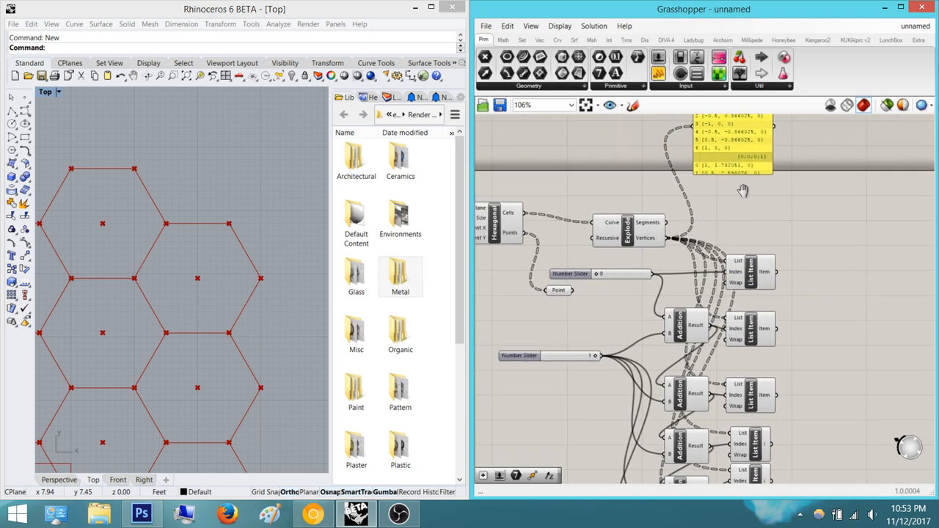
Add a Cull Index component, feed its List input from Explode's Vertices, and place it beside the List Items with free space around it
right_drag(742, 190, 739, 206)
double_click(747, 257)
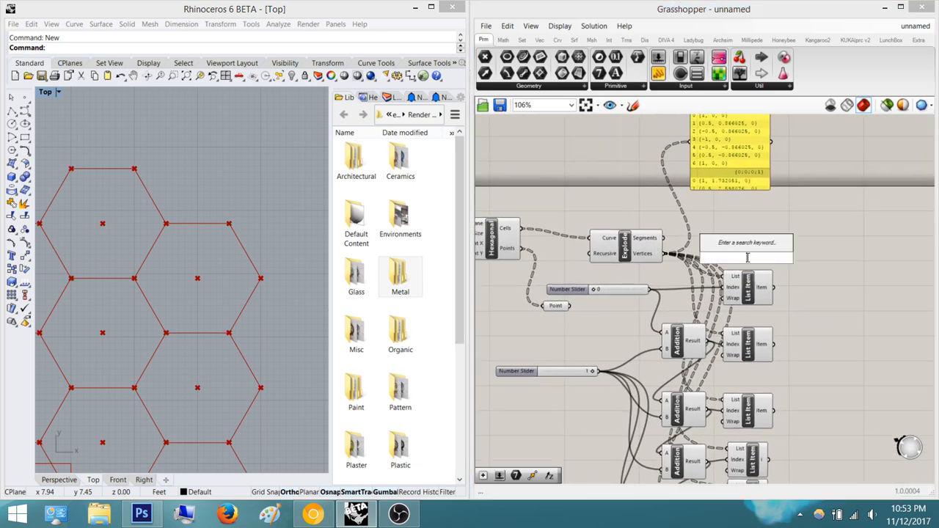
text(cukl)
key(BackSpace)
key(BackSpace)
text(ll inde)
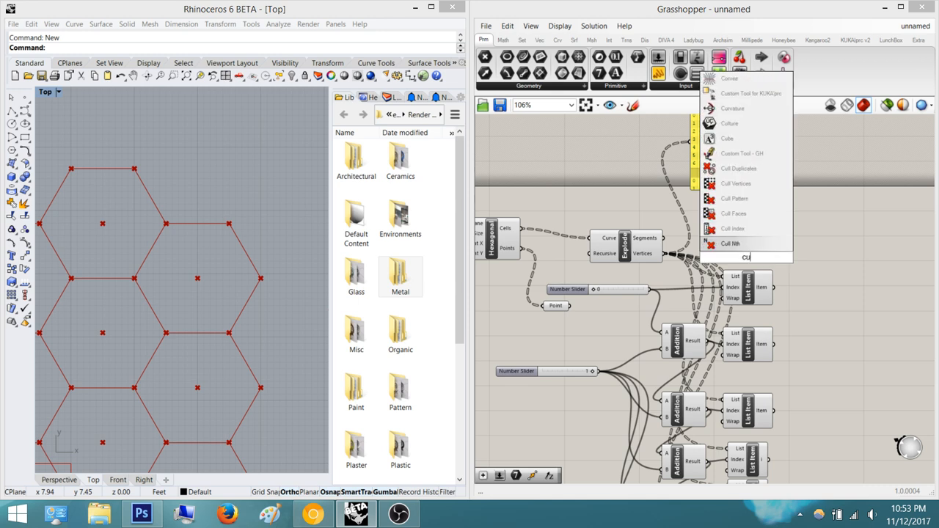
key(Return)
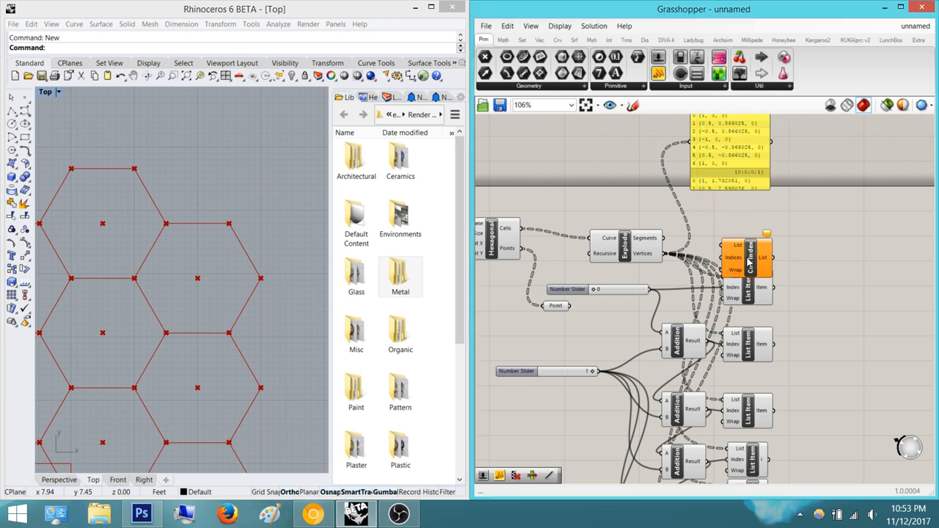
scroll(739, 251, up, 2)
drag(668, 265, 648, 258)
drag(766, 262, 848, 225)
Create a Number Slider with the value 6 and connect it to Cull Index's Indices input
double_click(843, 299)
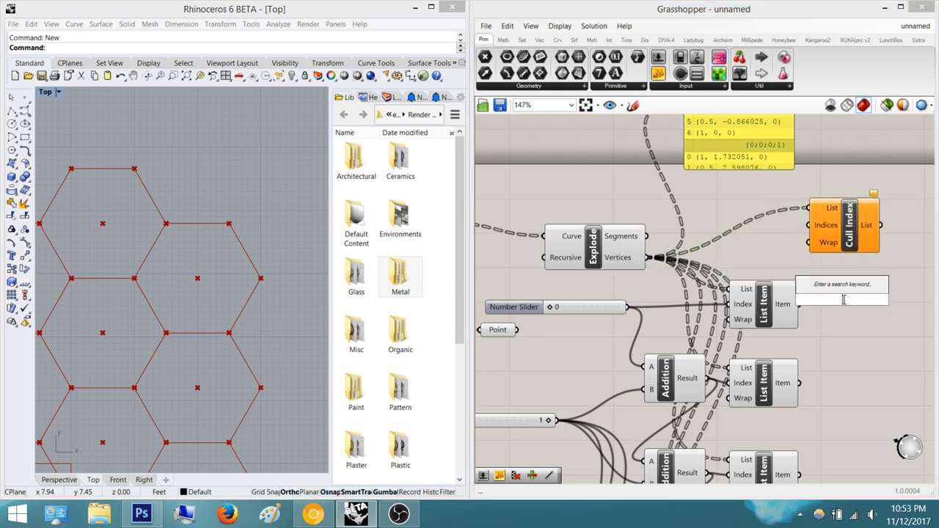
text(6)
key(Return)
drag(874, 301, 810, 228)
click(821, 296)
Add a Panel showing Cull Index's List output and enlarge it to display several cells' vertices
right_drag(879, 290, 706, 333)
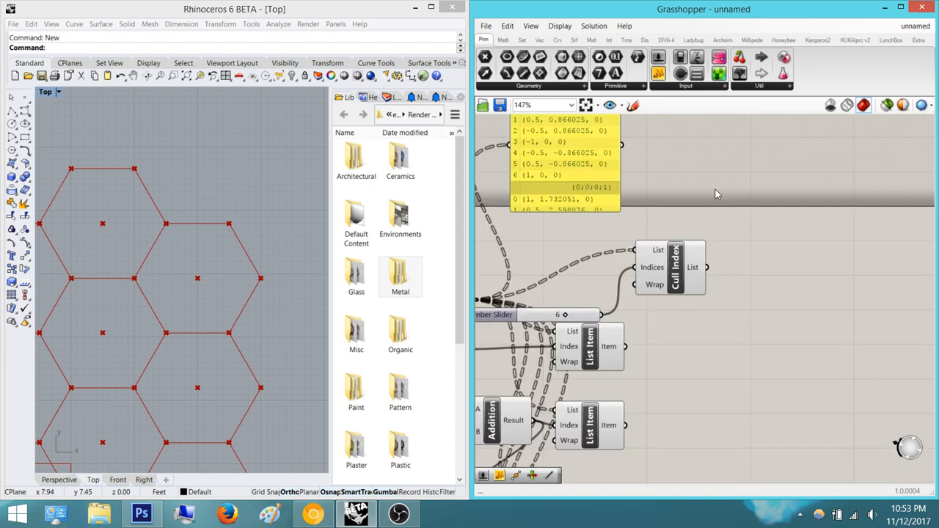
click(814, 258)
drag(761, 256, 706, 267)
drag(825, 286, 831, 407)
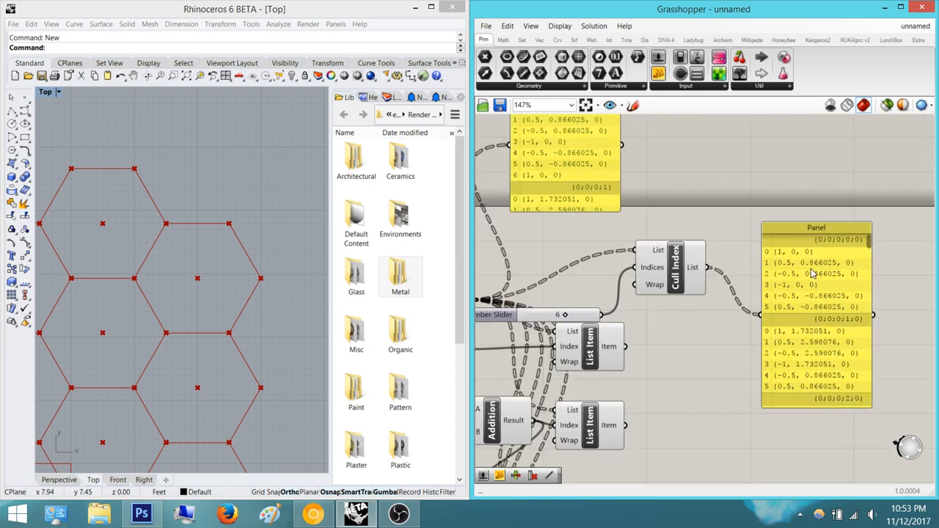
Compare the culled Panel with the original vertex Panel, relating both lists to one enlarged hexagon and Explode's Vertices output
right_drag(807, 276, 811, 298)
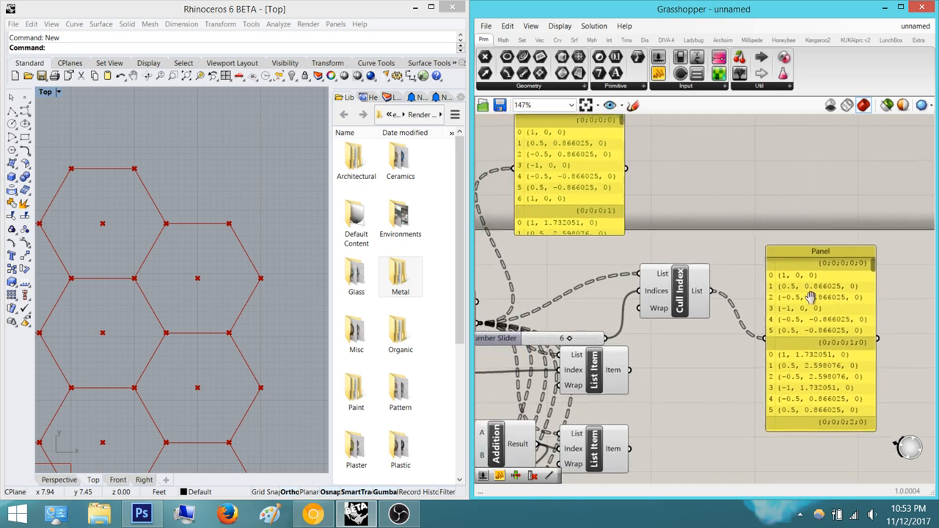
right_drag(551, 133, 564, 162)
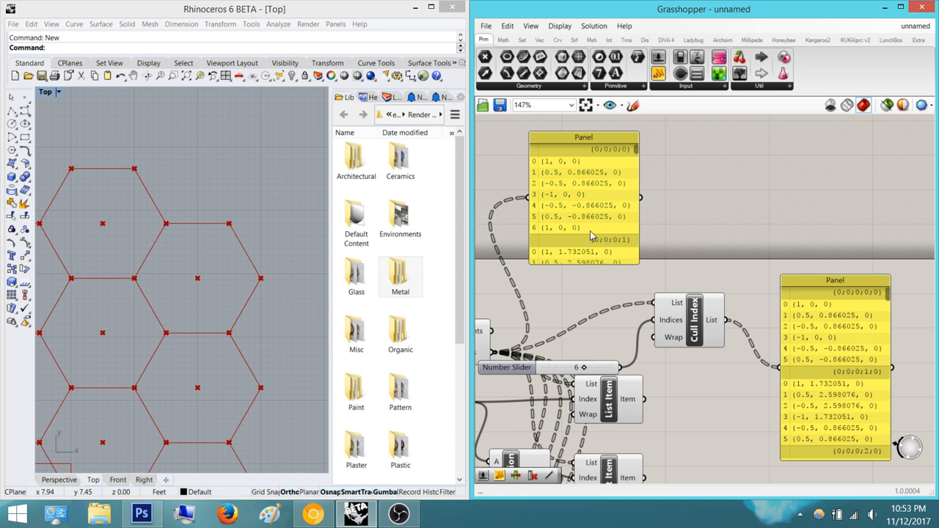
right_drag(227, 314, 244, 325)
scroll(277, 263, up, 4)
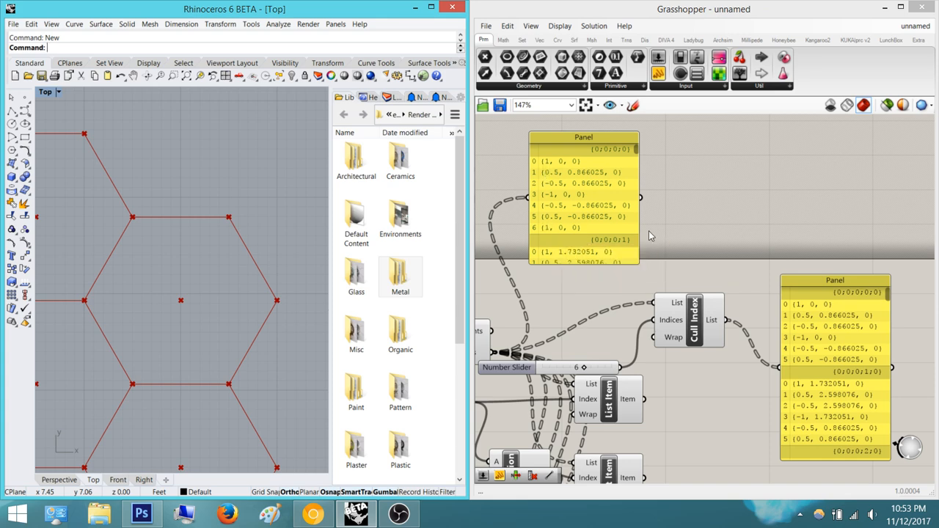
scroll(649, 235, down, 5)
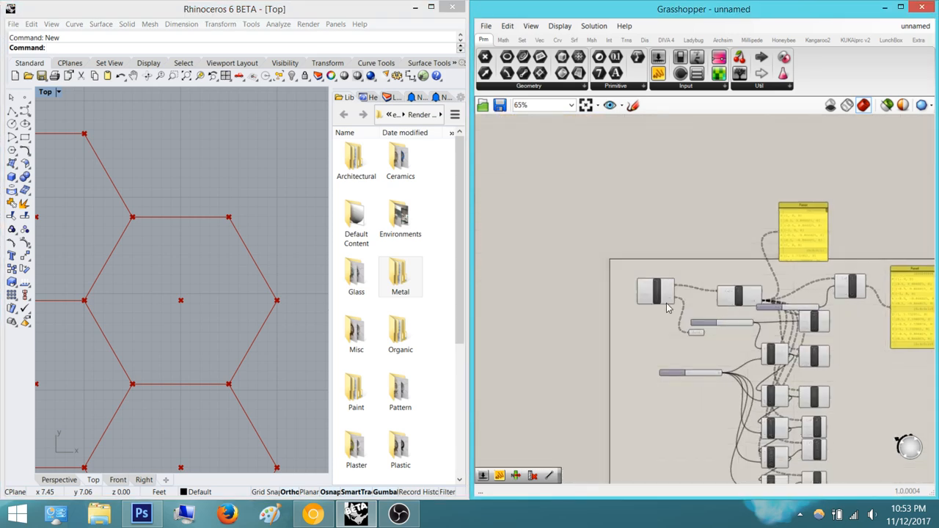
scroll(666, 308, up, 10)
scroll(690, 249, down, 4)
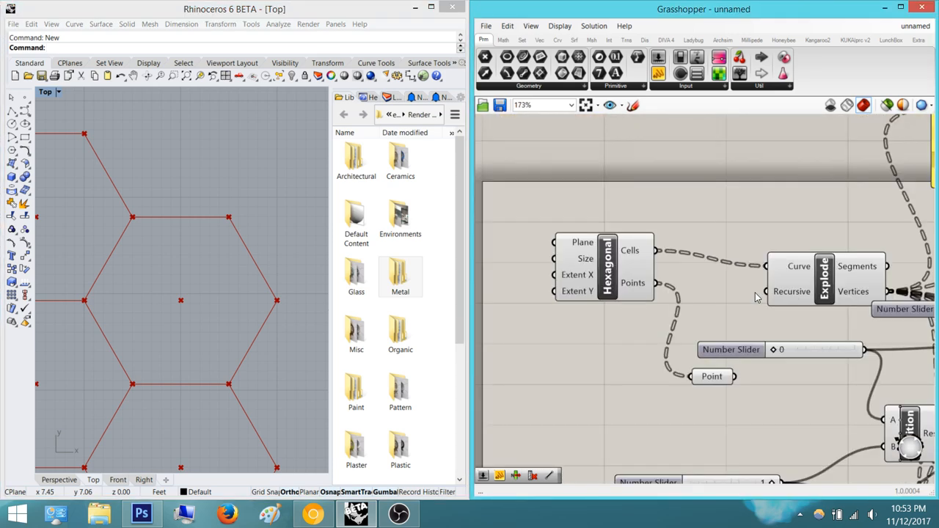
scroll(755, 297, up, 3)
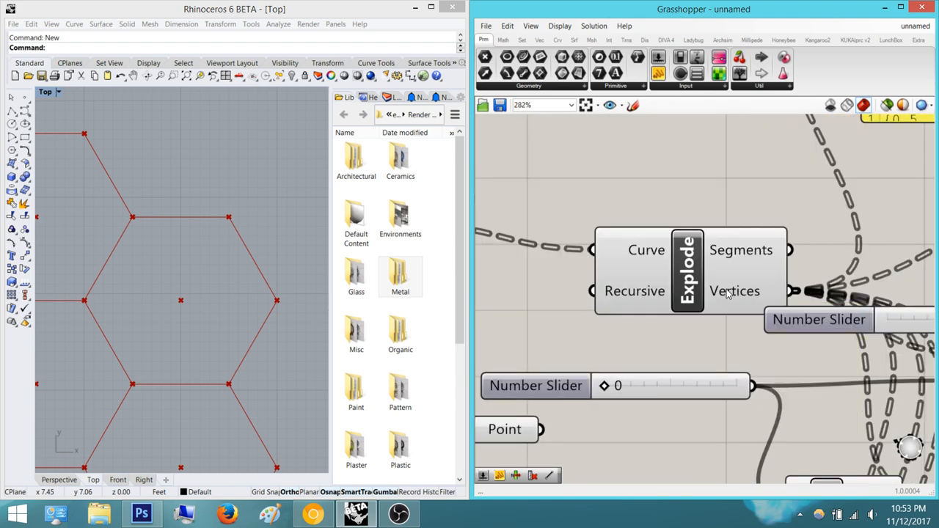
right_drag(726, 289, 639, 184)
scroll(640, 185, down, 5)
right_drag(814, 244, 666, 250)
Select each List Item in sequence to trace its vertex around the enlarged hexagon, finishing back at Cull Index
click(635, 244)
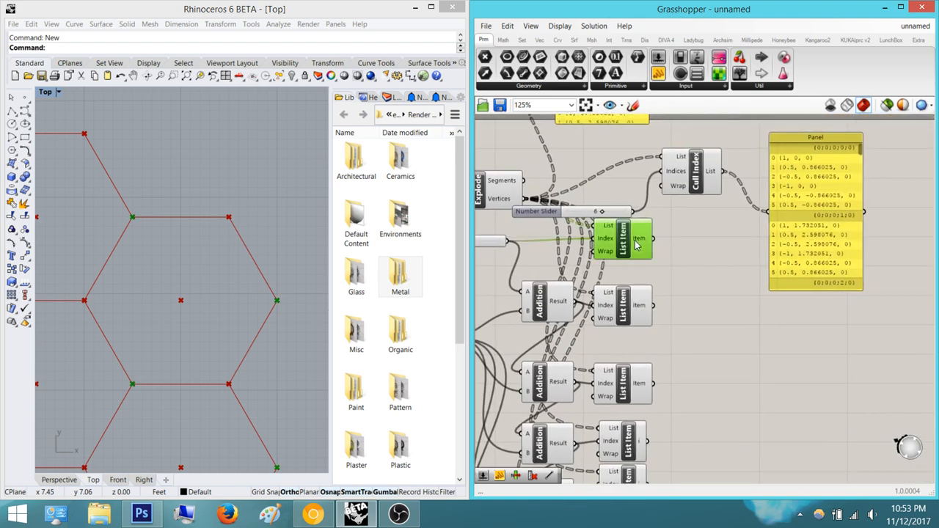
click(643, 302)
click(638, 388)
right_drag(638, 390, 629, 220)
click(625, 273)
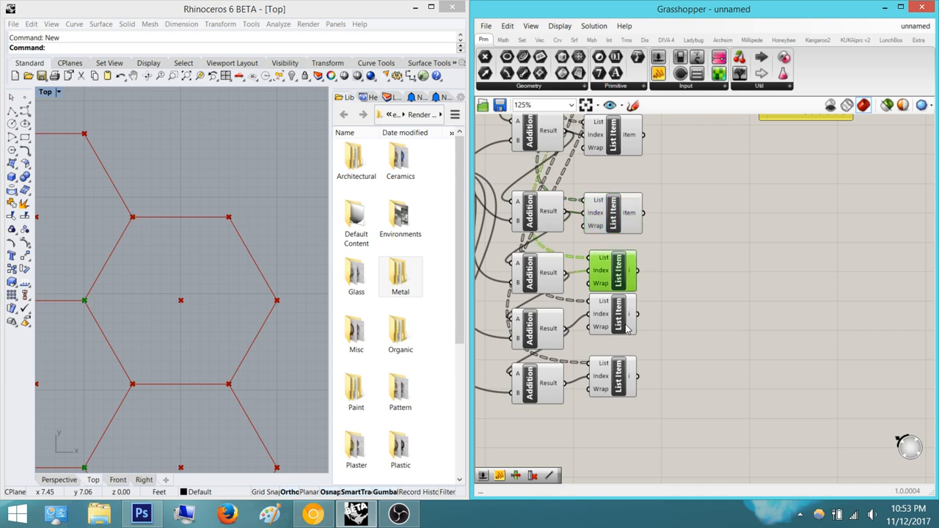
click(627, 326)
click(625, 383)
right_drag(709, 235, 683, 272)
scroll(683, 272, down, 4)
right_drag(686, 156, 650, 220)
scroll(650, 220, up, 5)
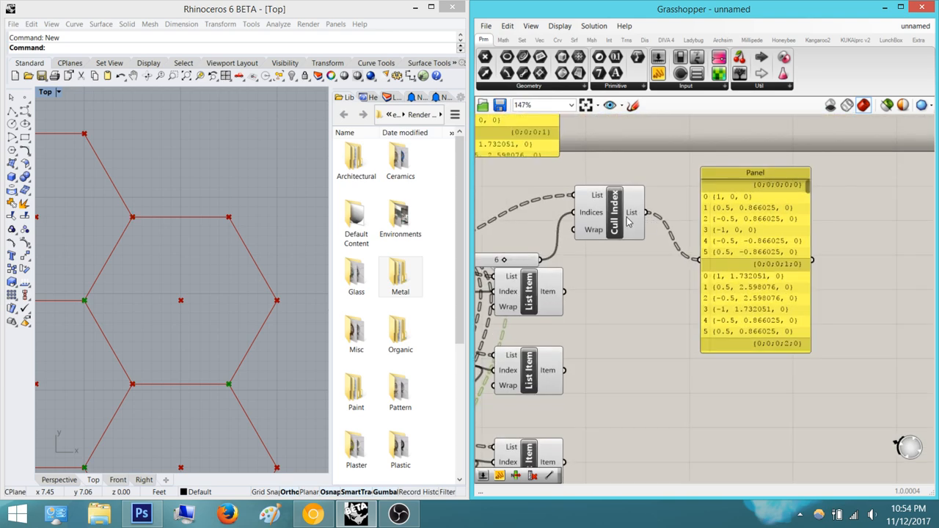
Select Cull Index with its Panel and compare its highlighted points with those of the first List Item
click(627, 222)
drag(873, 363, 613, 159)
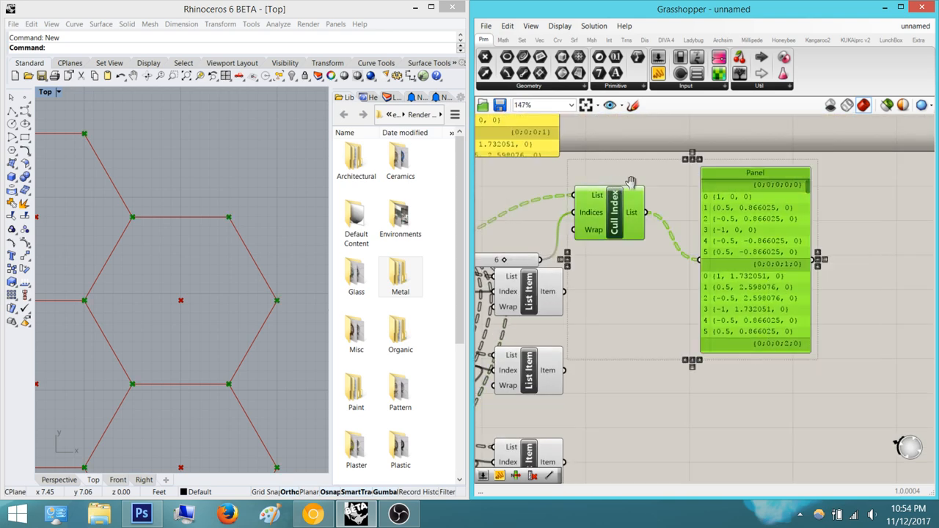
right_drag(630, 181, 693, 234)
click(723, 127)
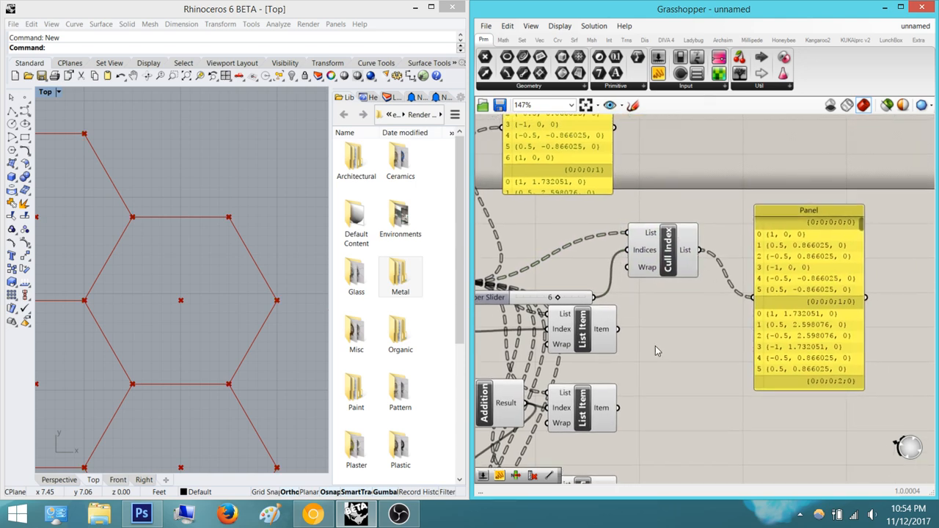
right_drag(697, 347, 704, 328)
click(671, 236)
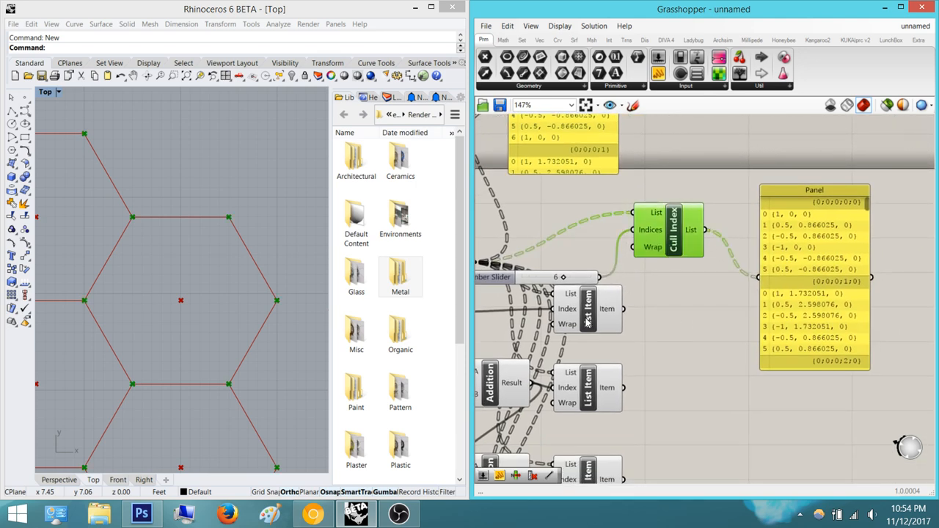
click(586, 321)
click(686, 219)
click(736, 299)
Move the Cull Index Panel outside the group frame, near the original vertex Panel
scroll(730, 342, down, 3)
right_drag(709, 329, 639, 256)
drag(722, 246, 739, 155)
right_drag(736, 175, 733, 314)
drag(733, 314, 721, 256)
click(799, 227)
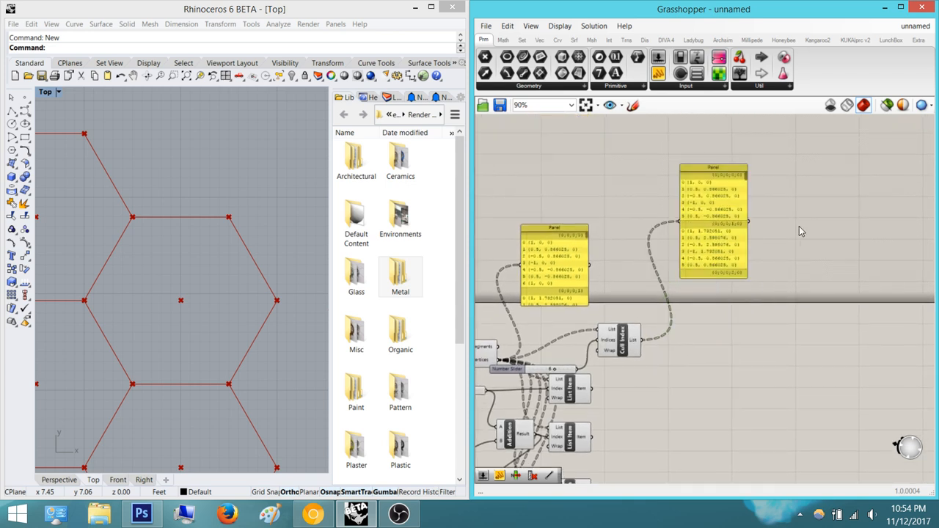
Select the six List Items and move them together farther away from the Additions, past Cull Index
right_drag(772, 279, 751, 173)
right_drag(654, 285, 761, 281)
right_drag(709, 413, 689, 358)
drag(712, 460, 822, 220)
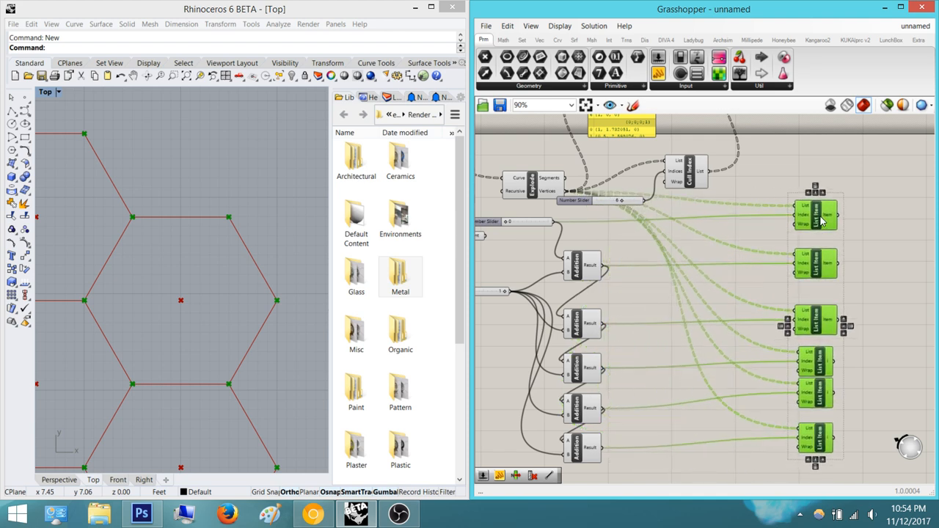
click(800, 181)
Examine the definition and select Explode and the first List Item to compare the vertices each highlights in the hexagonal grid
right_drag(789, 188, 820, 203)
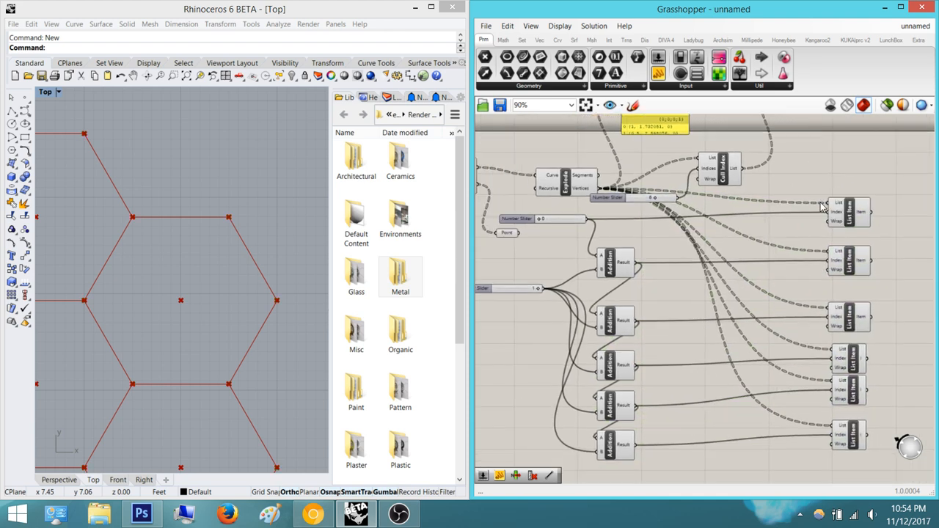
scroll(821, 206, up, 1)
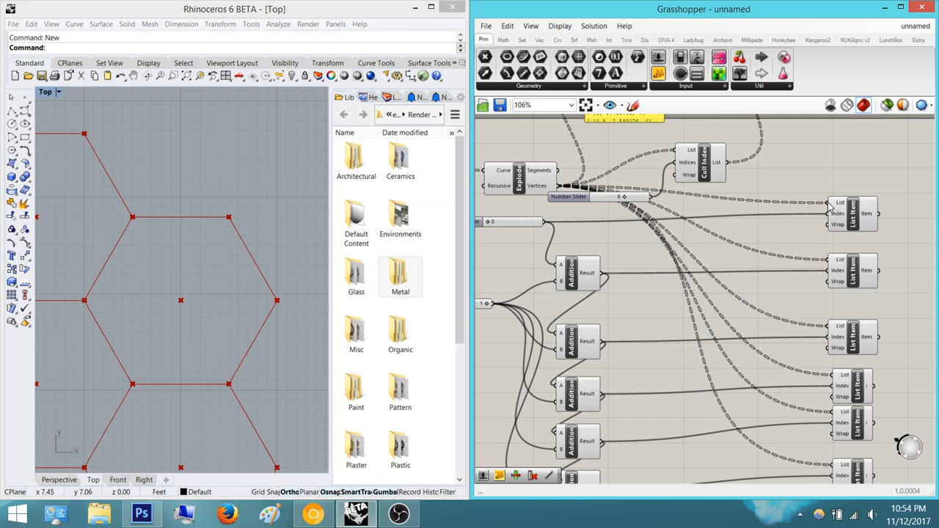
right_drag(756, 188, 775, 176)
scroll(776, 175, down, 2)
right_drag(690, 249, 736, 286)
scroll(735, 286, up, 2)
right_drag(658, 221, 608, 269)
scroll(607, 270, up, 1)
click(595, 239)
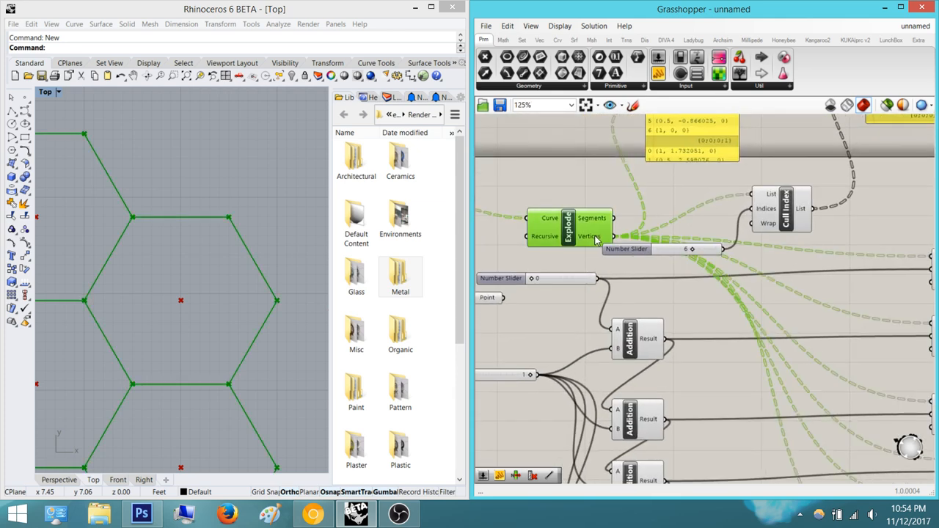
right_drag(743, 255, 674, 230)
scroll(674, 232, down, 1)
right_drag(845, 257, 760, 245)
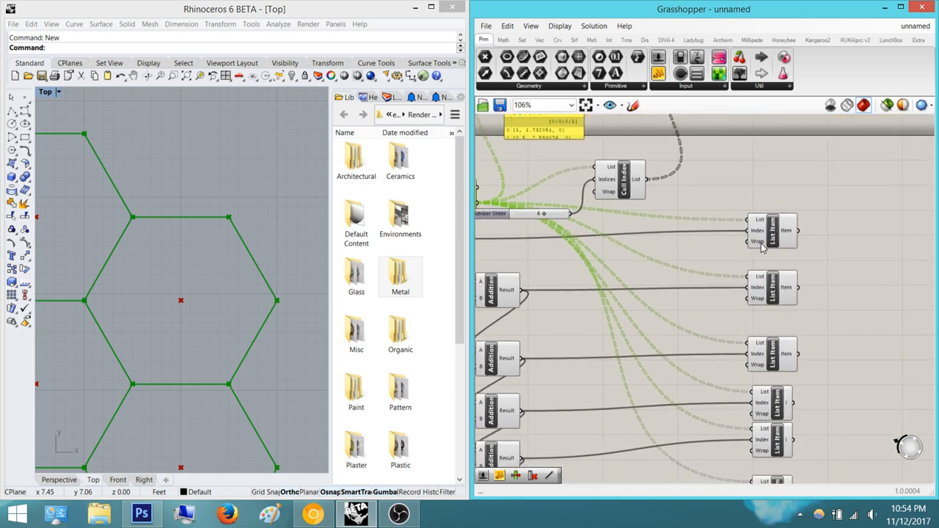
click(773, 235)
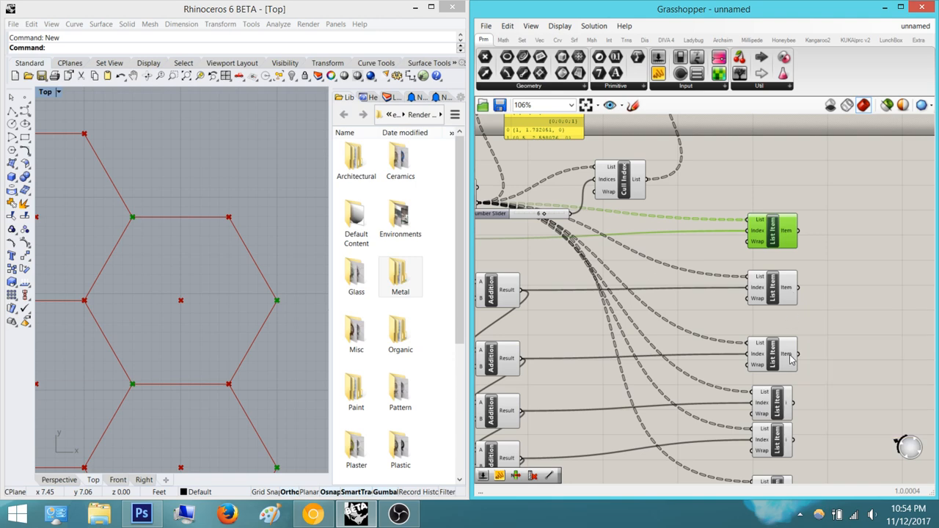
scroll(791, 358, down, 5)
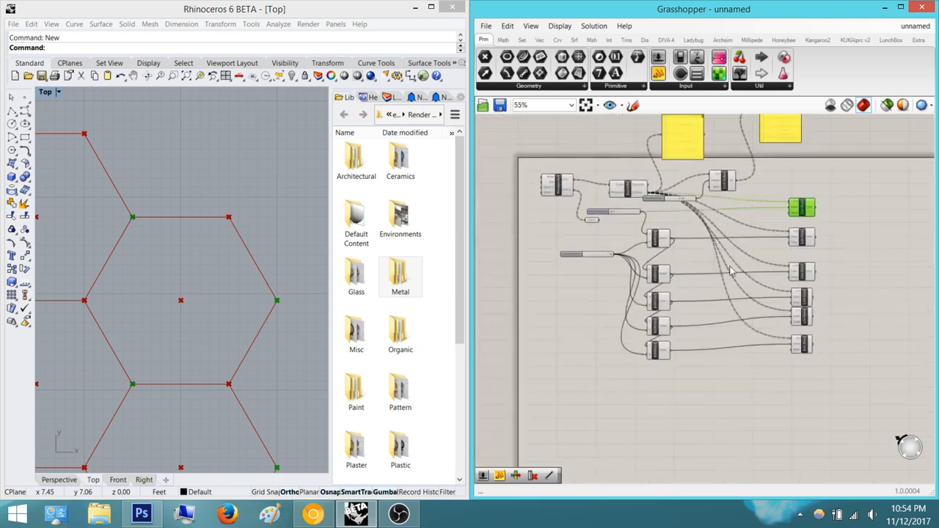
Add a Number Slider set to 5 beside the Hexagonal grid and connect it to both Extent X and Extent Y
scroll(662, 236, up, 5)
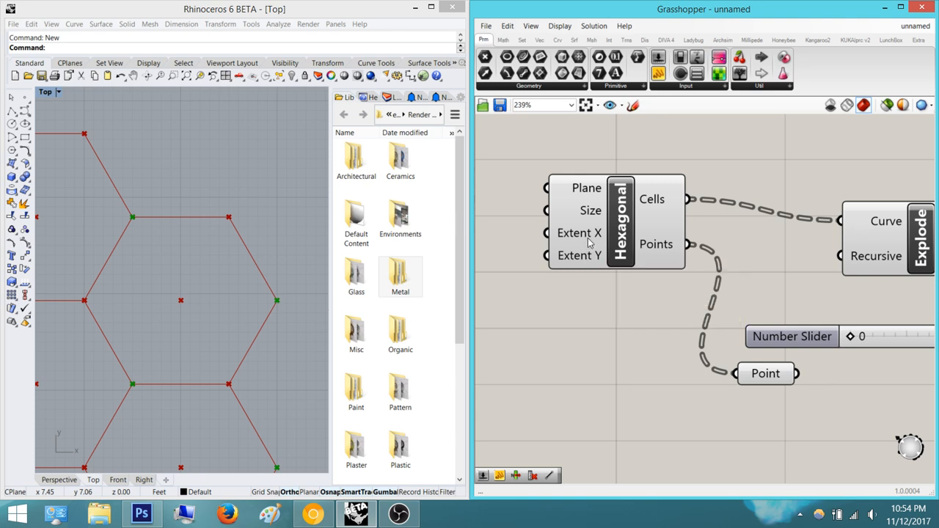
mouse_move(589, 242)
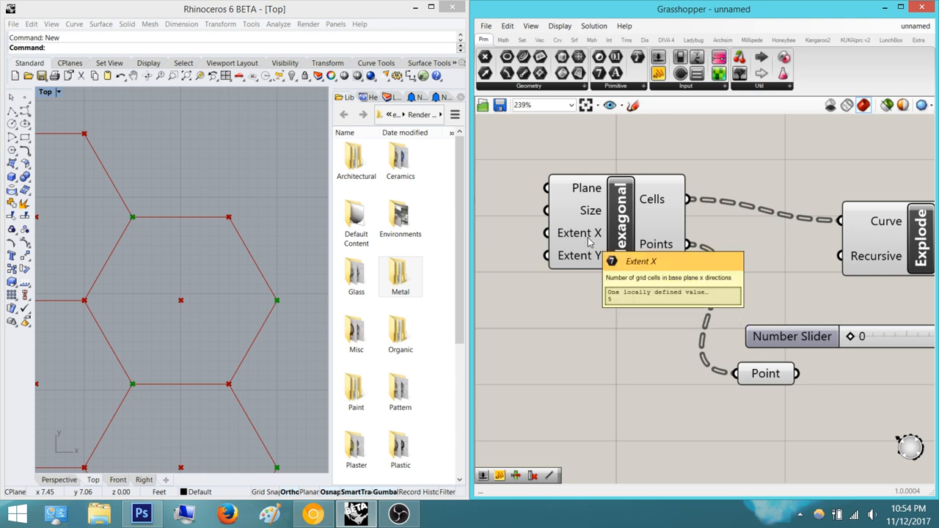
right_drag(684, 263, 839, 257)
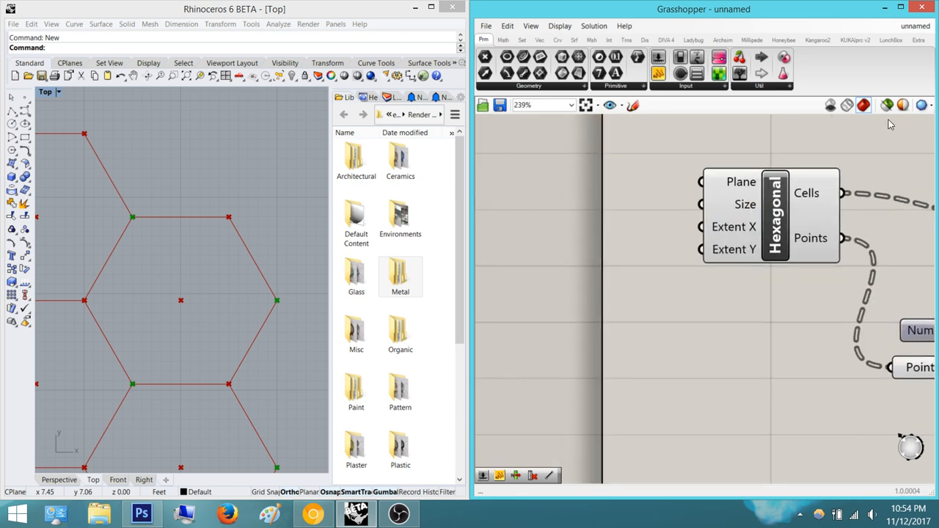
double_click(658, 252)
text(5)
key(Return)
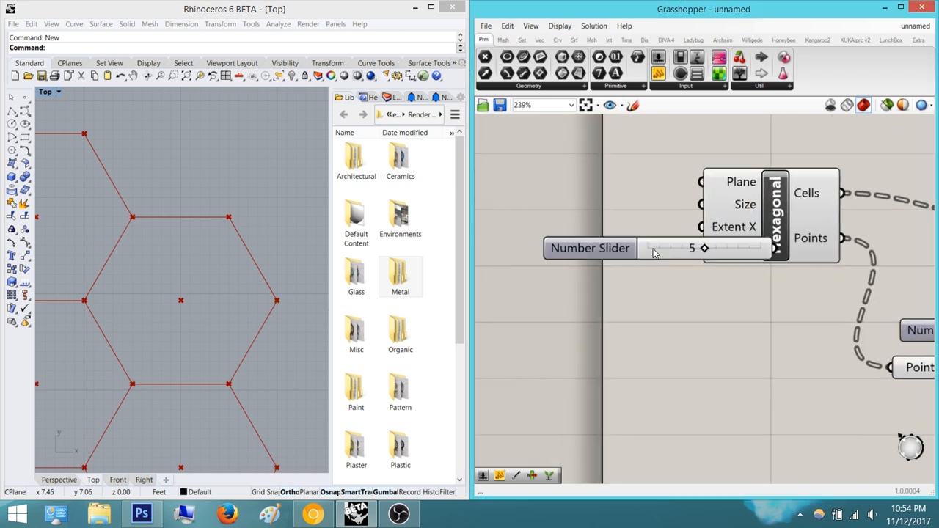
drag(655, 253, 532, 247)
drag(650, 243, 702, 249)
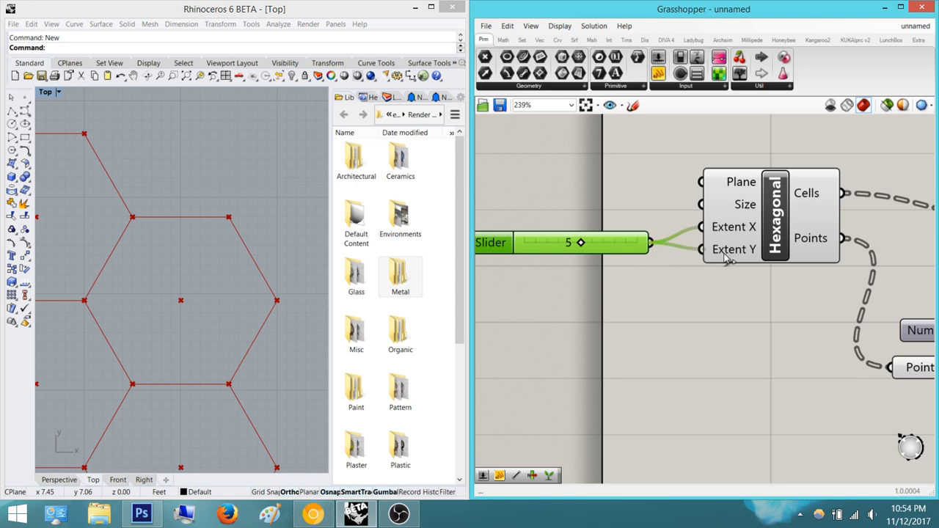
click(780, 346)
Rewire the List inputs of all six List Items from Explode's vertices to the Cull Index output
scroll(810, 352, down, 3)
right_drag(760, 303, 377, 195)
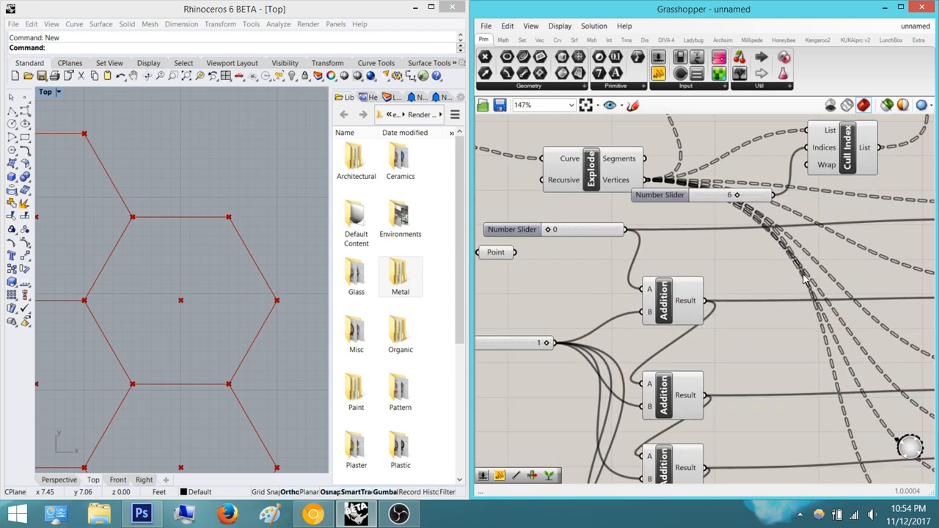
right_drag(885, 300, 751, 253)
right_drag(909, 307, 880, 306)
scroll(821, 278, down, 2)
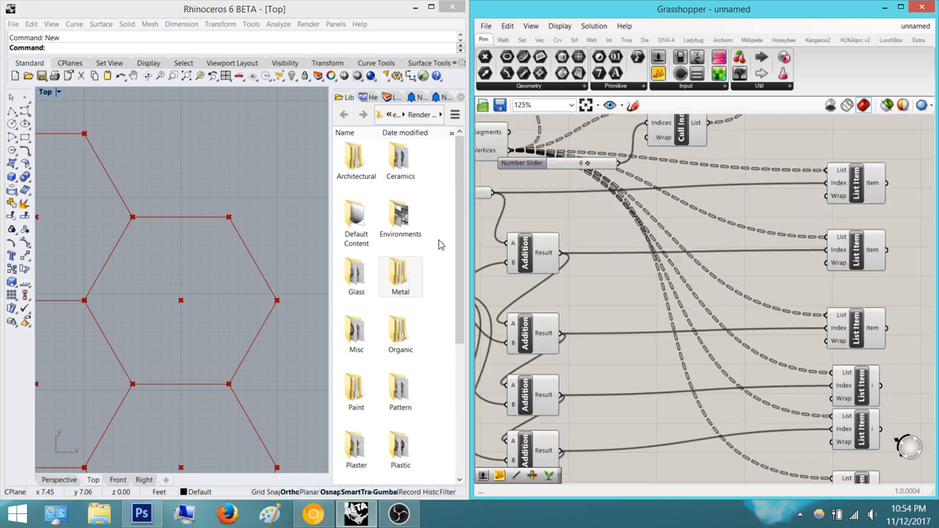
right_drag(192, 223, 208, 206)
right_drag(778, 258, 732, 325)
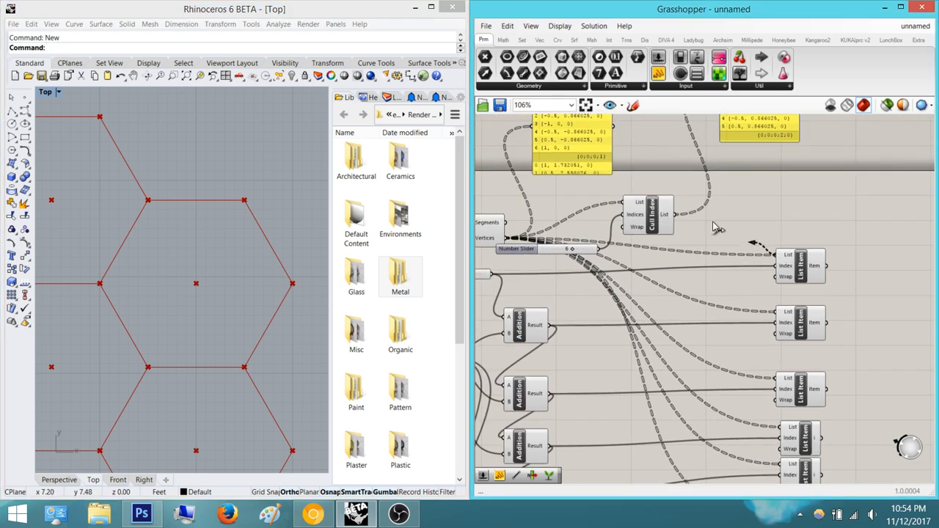
drag(713, 222, 675, 214)
drag(779, 313, 675, 214)
drag(774, 378, 674, 214)
drag(776, 426, 675, 214)
right_drag(782, 420, 779, 348)
drag(777, 396, 669, 142)
drag(749, 381, 777, 445)
right_drag(794, 383, 769, 362)
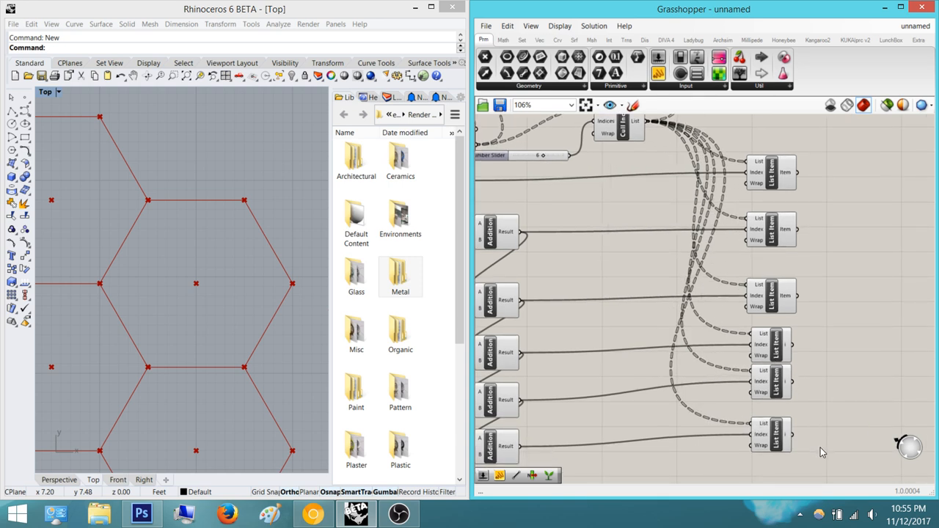
Compare the culled vertex Panel with the original vertex Panel above the group frame
drag(777, 280, 771, 171)
scroll(791, 231, down, 4)
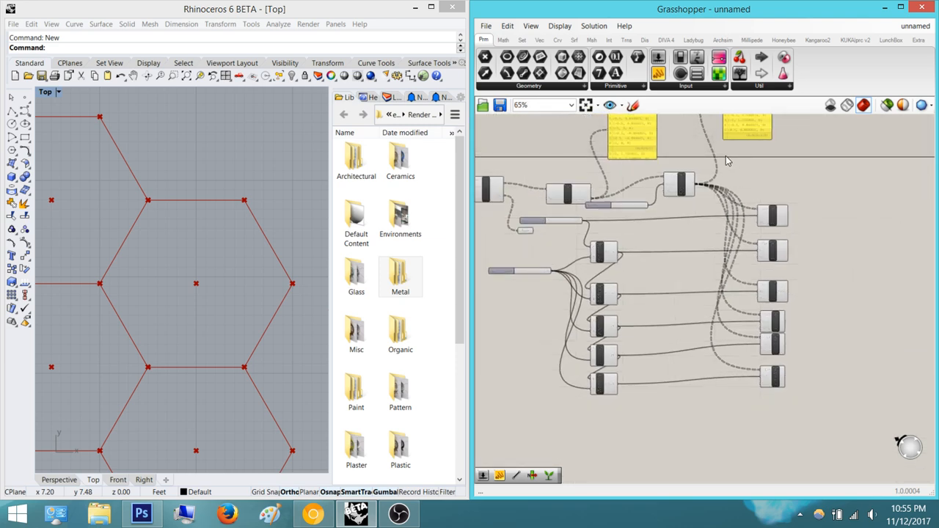
scroll(726, 161, up, 3)
click(722, 184)
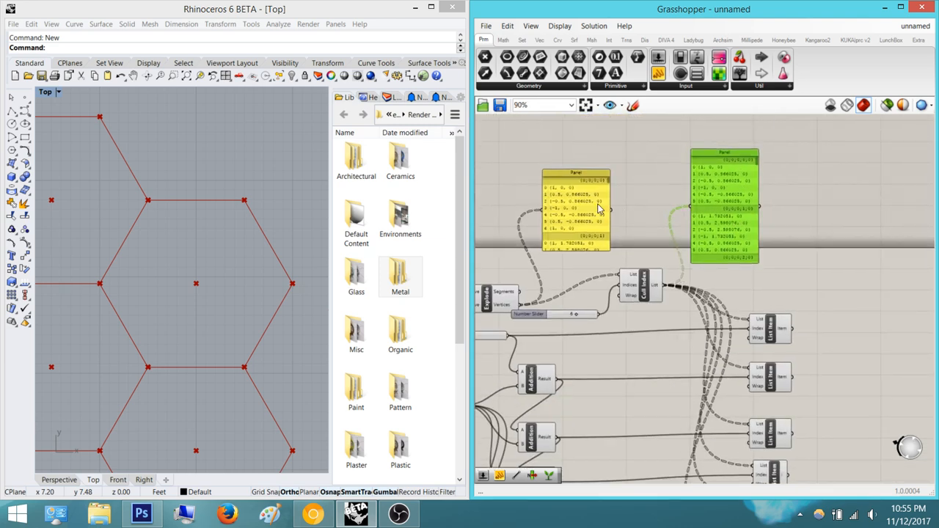
click(596, 210)
click(658, 165)
scroll(789, 314, down, 3)
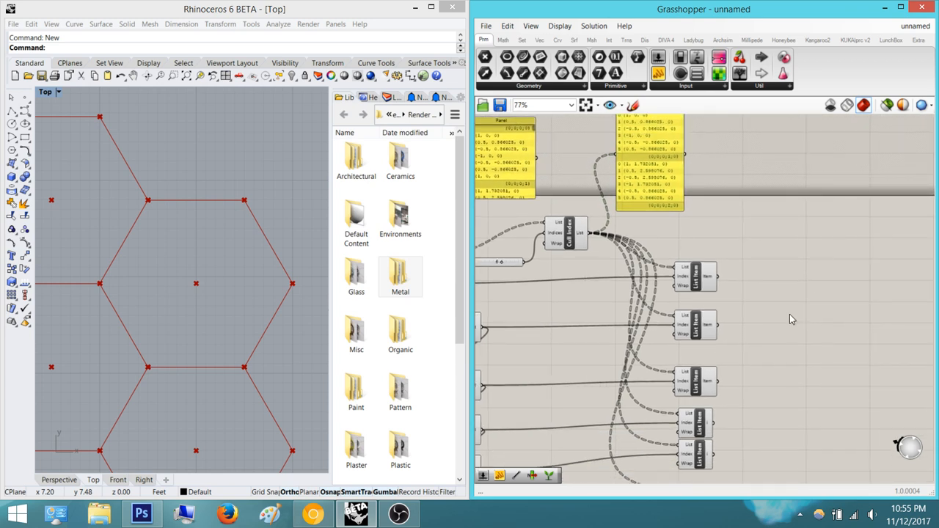
Select the five Additions with their two Number Sliders and move them together closer to the List Items
drag(562, 352, 557, 274)
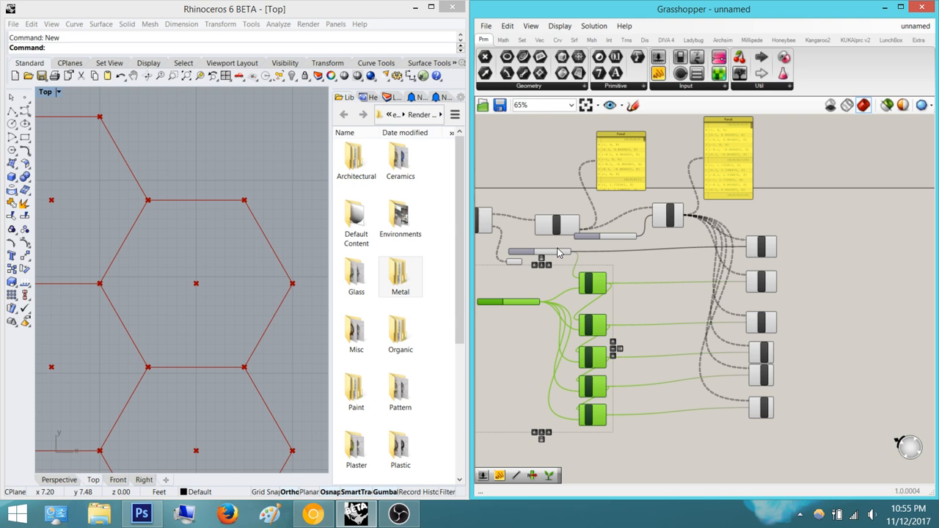
shift+click(557, 252)
drag(557, 253, 658, 278)
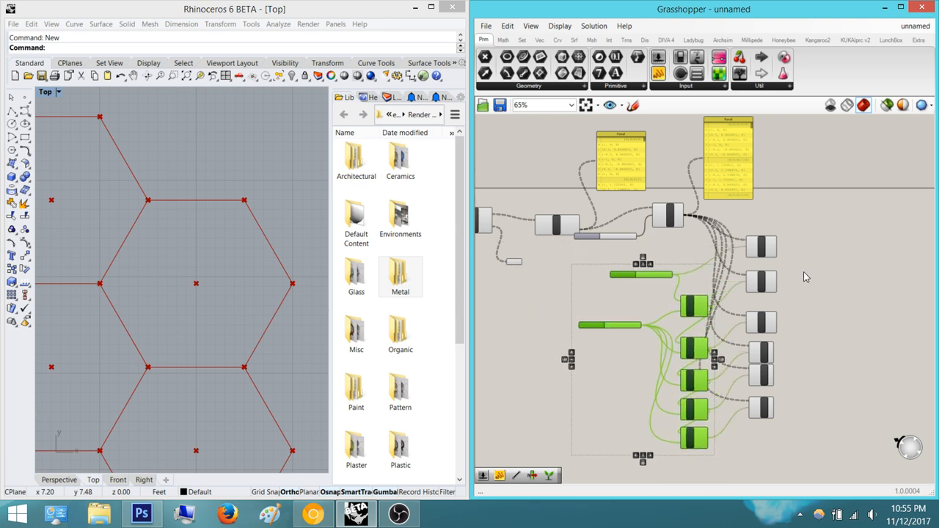
click(803, 277)
Select the rewired List Items one after another to check which hexagon vertex each extracts, finishing with nothing selected
scroll(628, 269, up, 4)
right_drag(641, 272, 715, 261)
scroll(714, 217, down, 1)
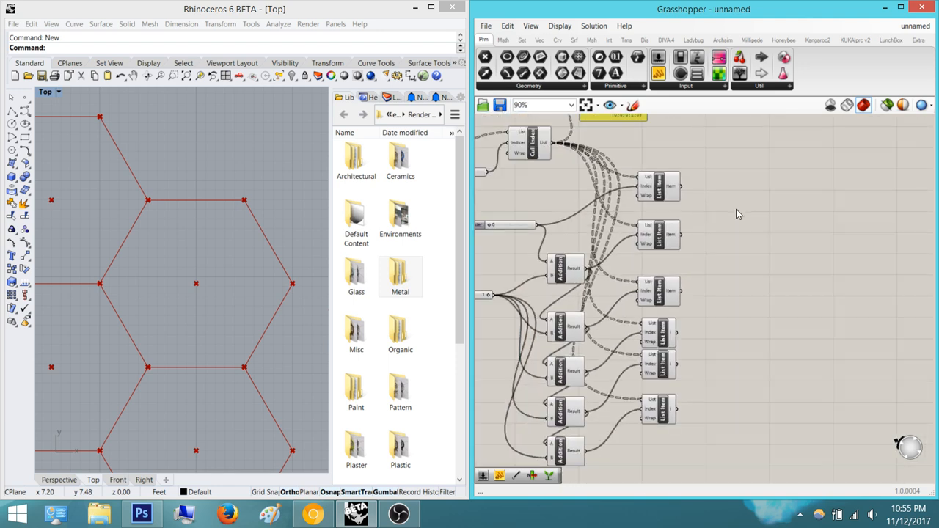
click(672, 197)
click(659, 239)
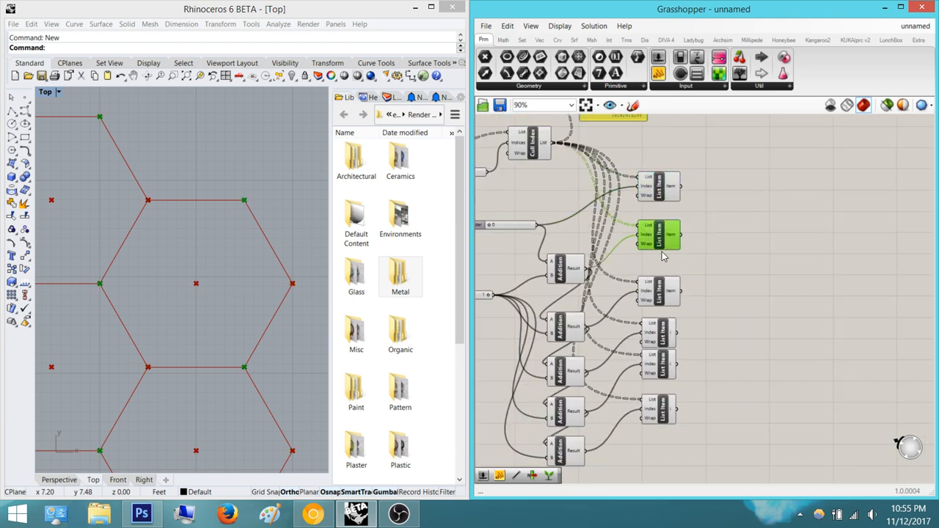
click(663, 292)
click(669, 333)
click(666, 367)
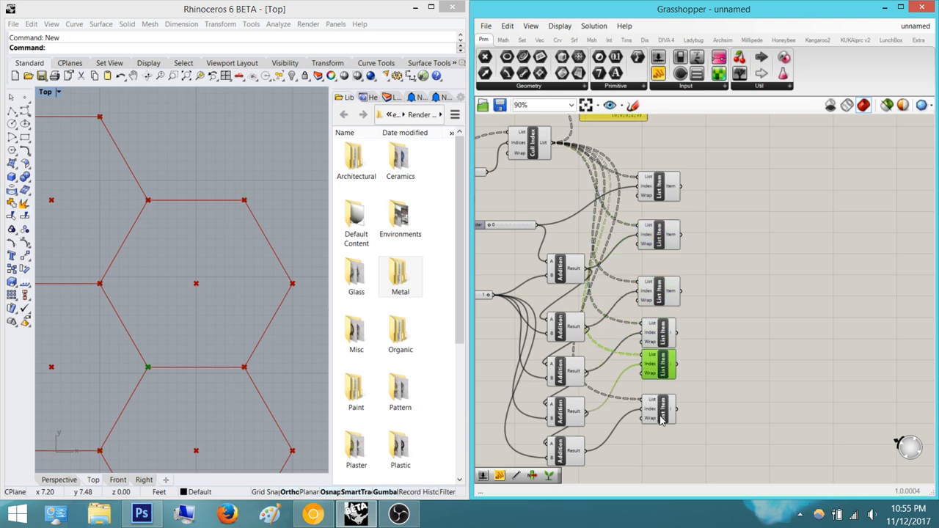
click(663, 418)
right_drag(819, 304, 851, 335)
right_drag(798, 247, 729, 263)
click(756, 244)
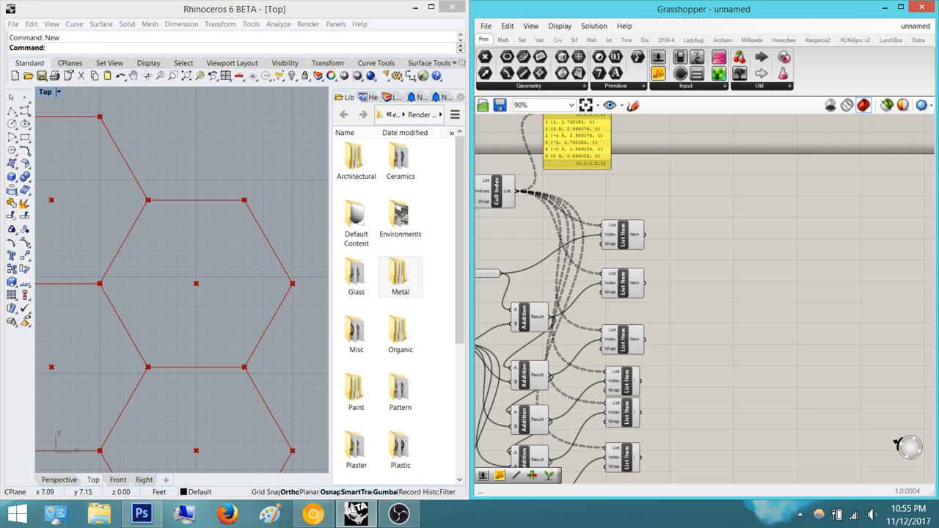
Switch to the browser to review the facade photo's triangular panels, and move its window clear of the Grasshopper canvas
click(313, 513)
drag(452, 98, 427, 56)
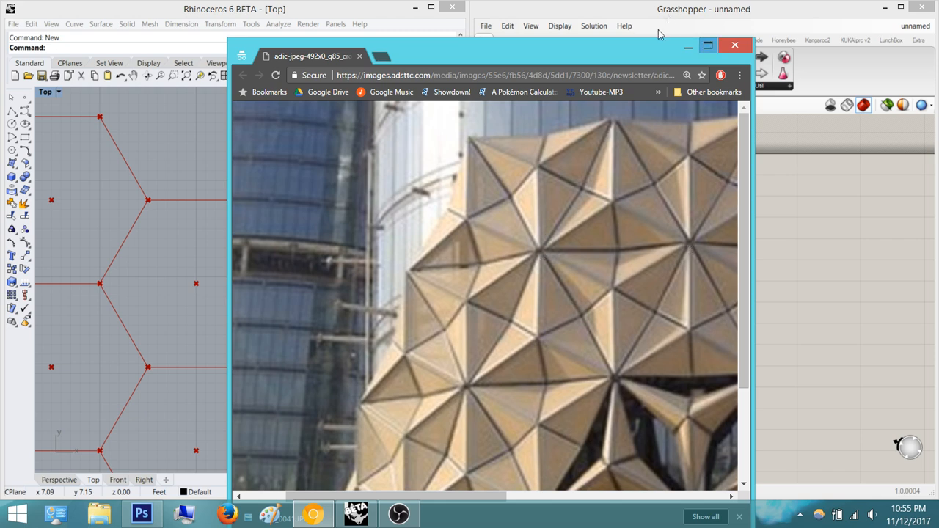
drag(635, 59, 937, 76)
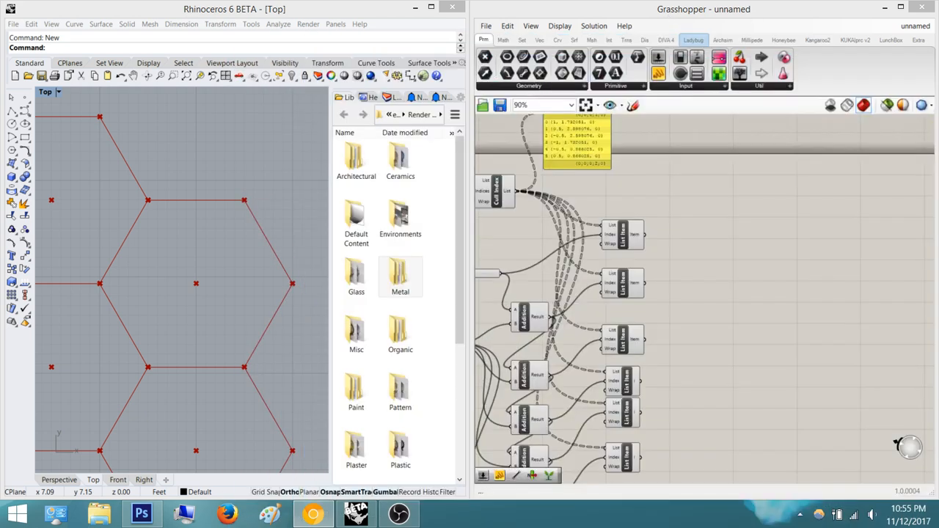
Add a two-point Line component to the canvas beyond the first List Item
right_drag(732, 201, 820, 162)
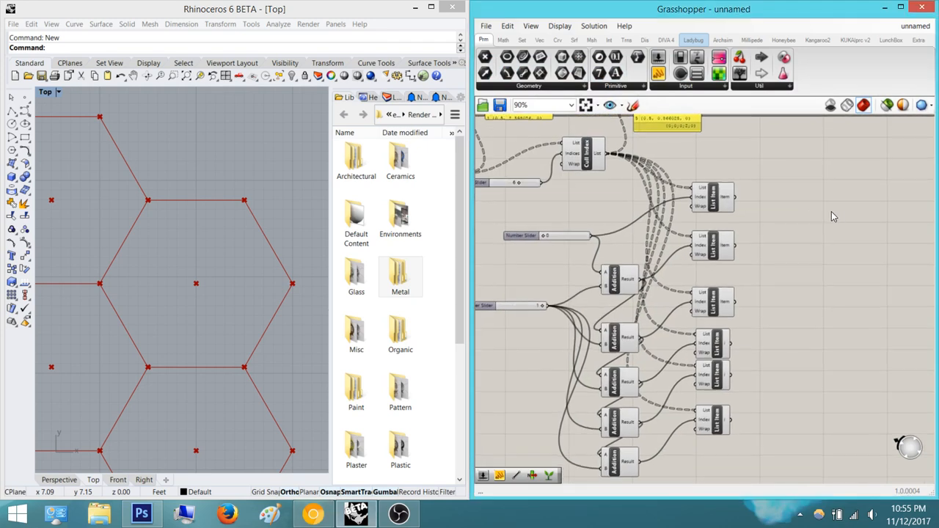
double_click(834, 220)
text(line)
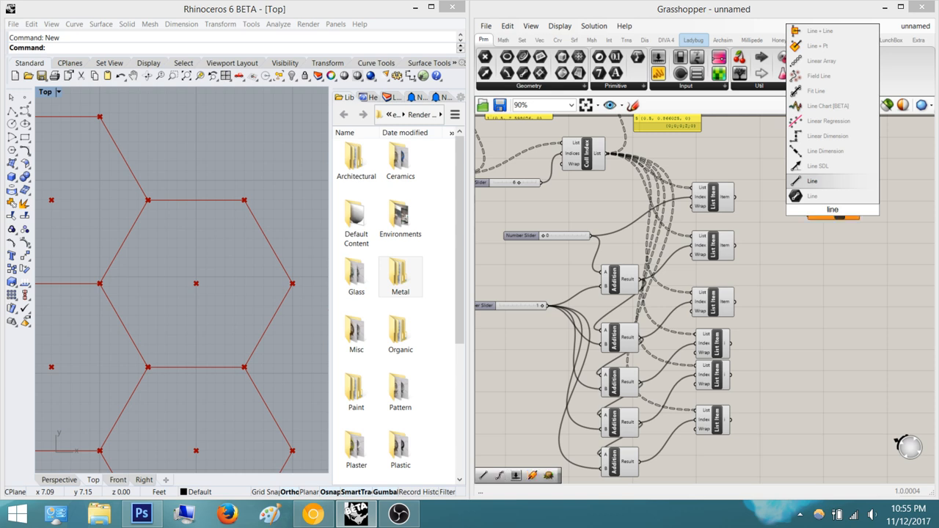
key(Return)
Connect the first List Item's output to the Line's Start Point, checking which hexagon vertex it supplies
right_drag(793, 234, 815, 236)
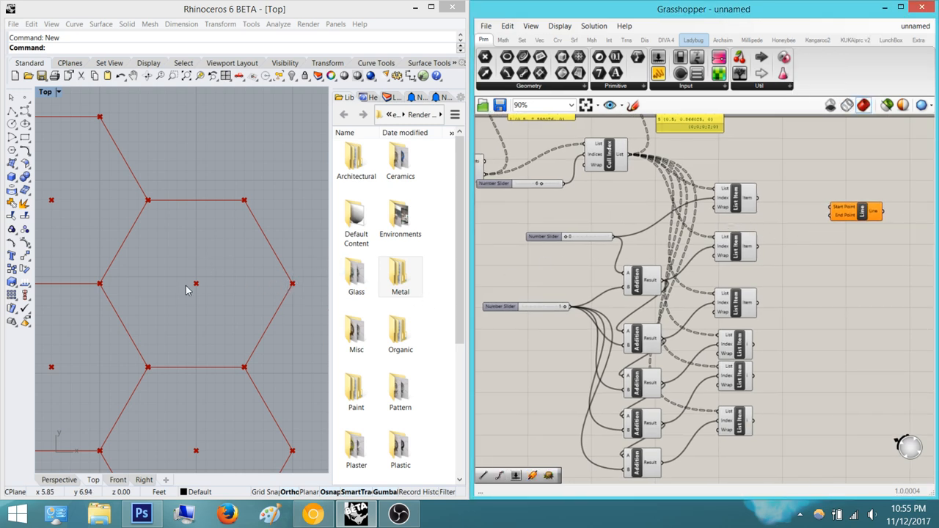
right_drag(752, 216, 737, 236)
scroll(762, 225, up, 2)
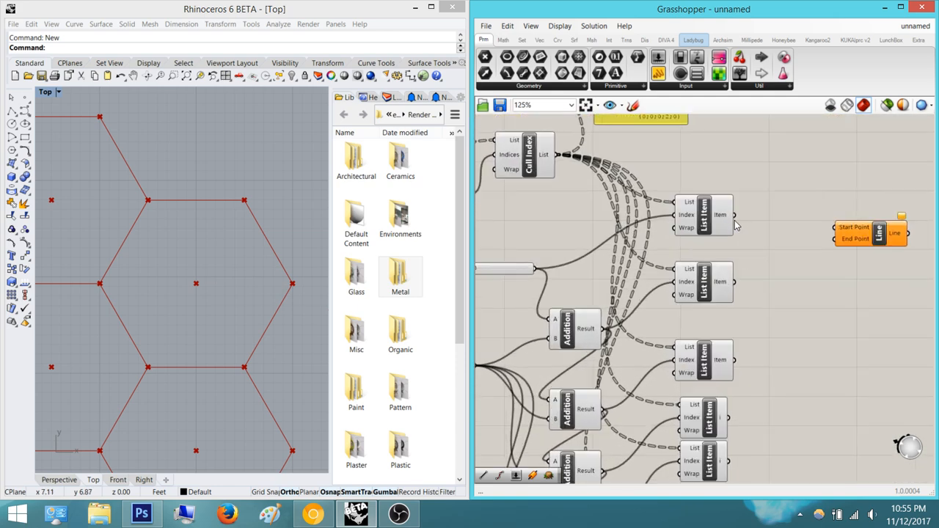
right_drag(806, 189, 749, 197)
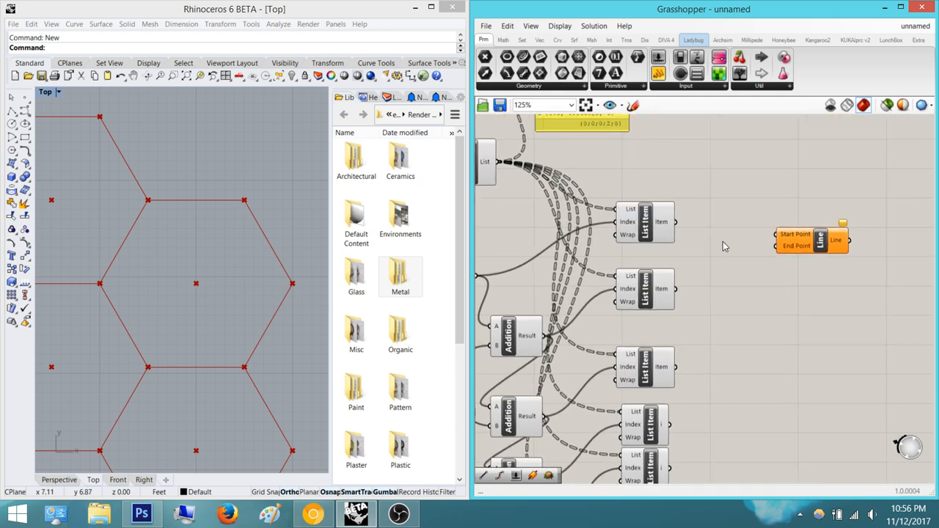
drag(676, 222, 782, 232)
key(ctrl+z)
click(658, 221)
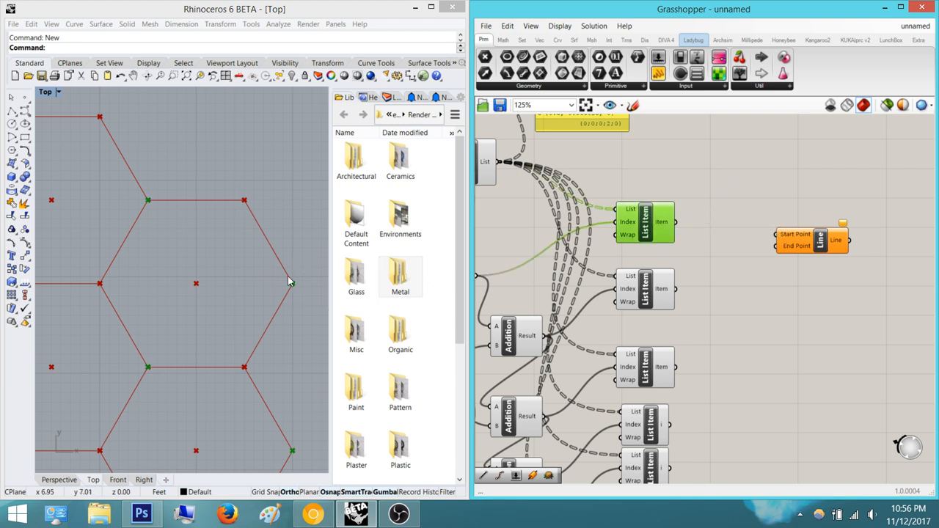
drag(676, 222, 776, 234)
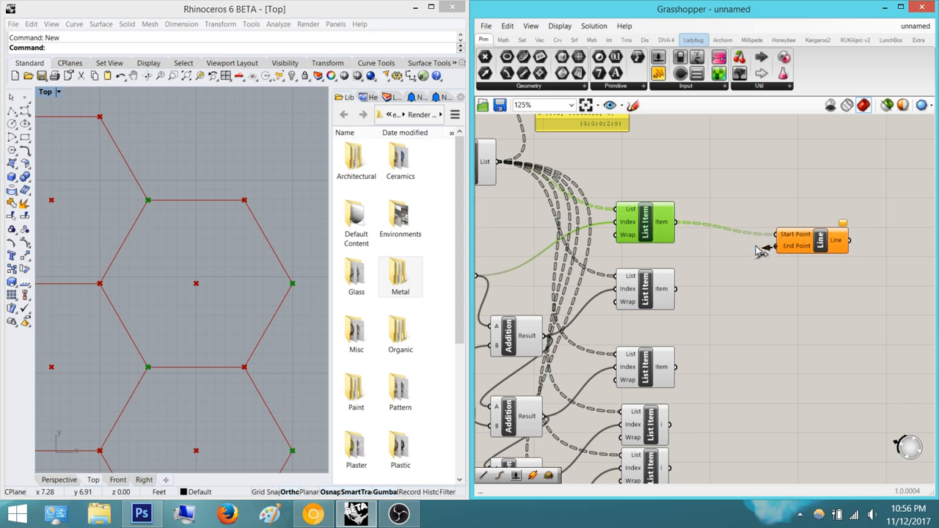
Connect the Hexagonal grid's Points output to the Line component's End Point
scroll(763, 244, down, 2)
scroll(763, 244, down, 1)
right_drag(628, 219, 737, 218)
scroll(585, 200, up, 5)
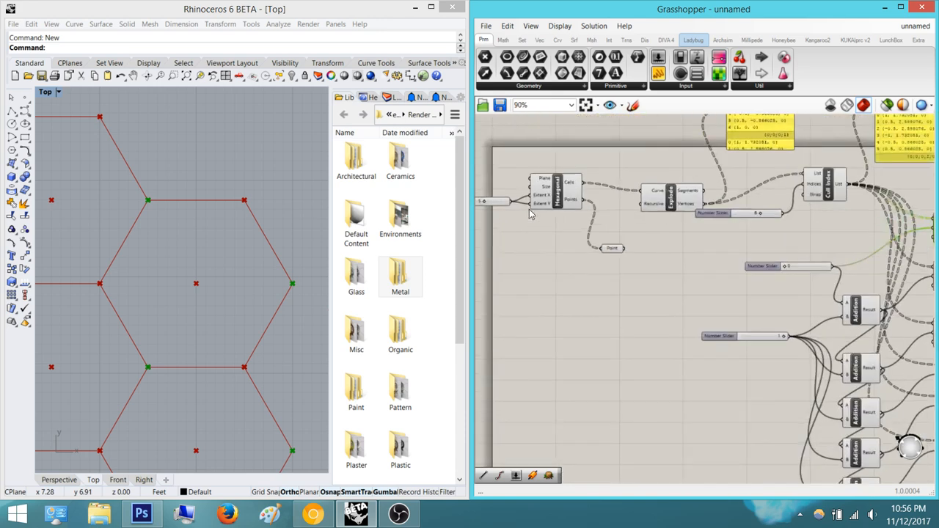
mouse_move(592, 200)
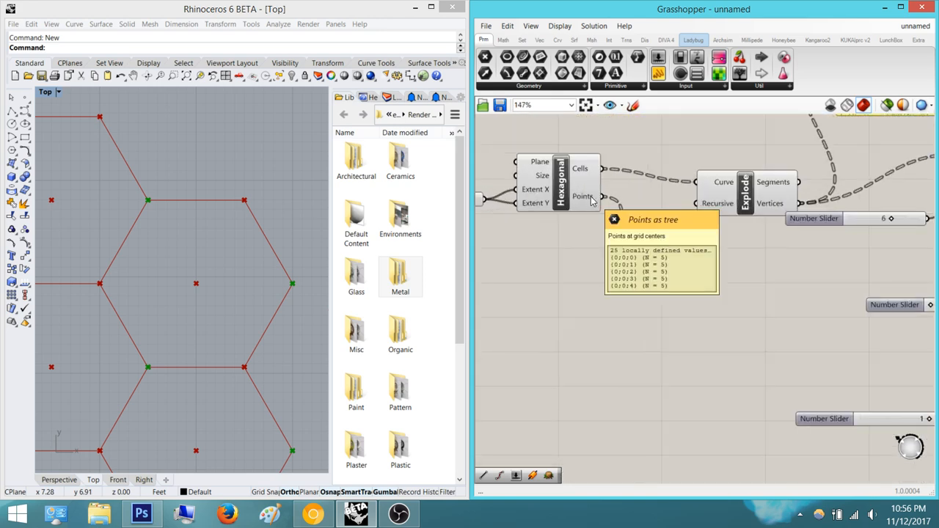
drag(591, 200, 632, 275)
click(597, 228)
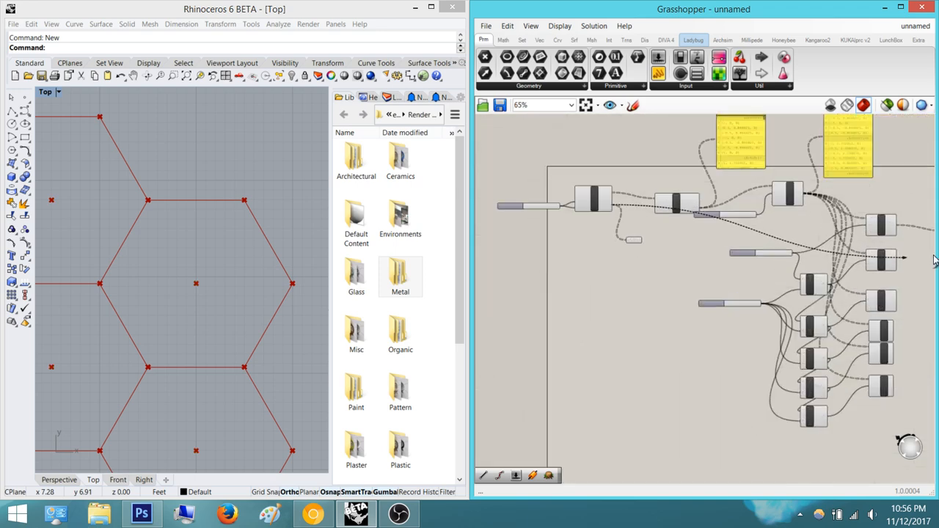
drag(935, 256, 889, 219)
Examine in the Top viewport how the generated lines link the hexagon vertices to the cell centers across the grid
right_drag(245, 198, 254, 176)
scroll(239, 174, down, 13)
right_drag(154, 262, 102, 233)
scroll(172, 250, up, 10)
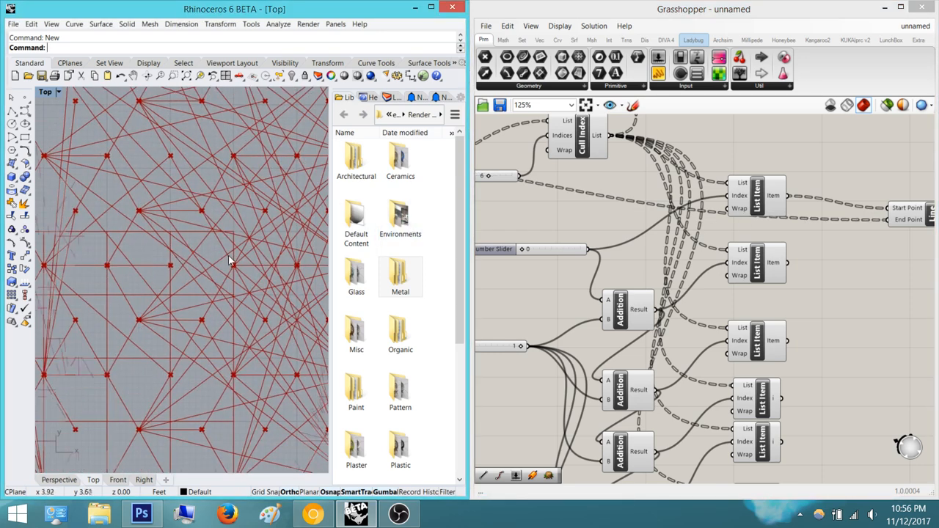
scroll(187, 271, down, 6)
scroll(276, 383, up, 5)
scroll(217, 305, down, 5)
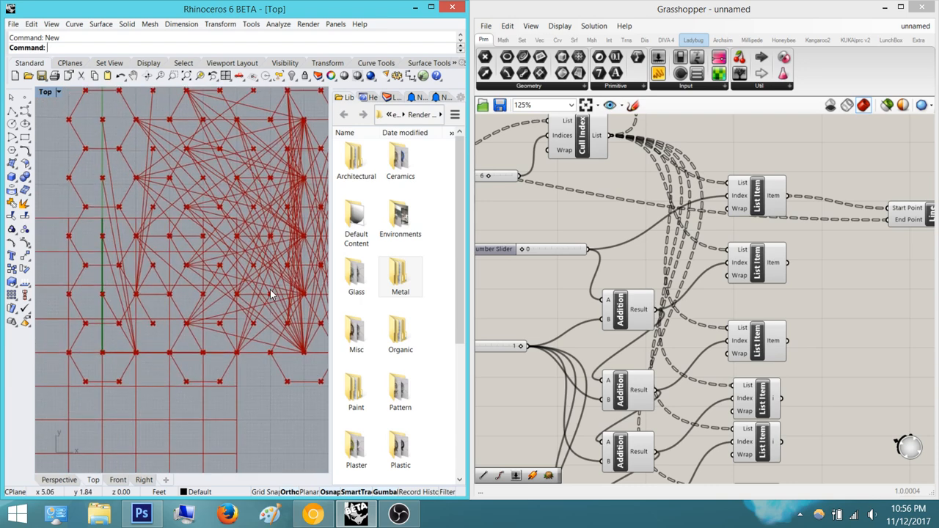
right_drag(194, 263, 270, 289)
scroll(220, 256, up, 6)
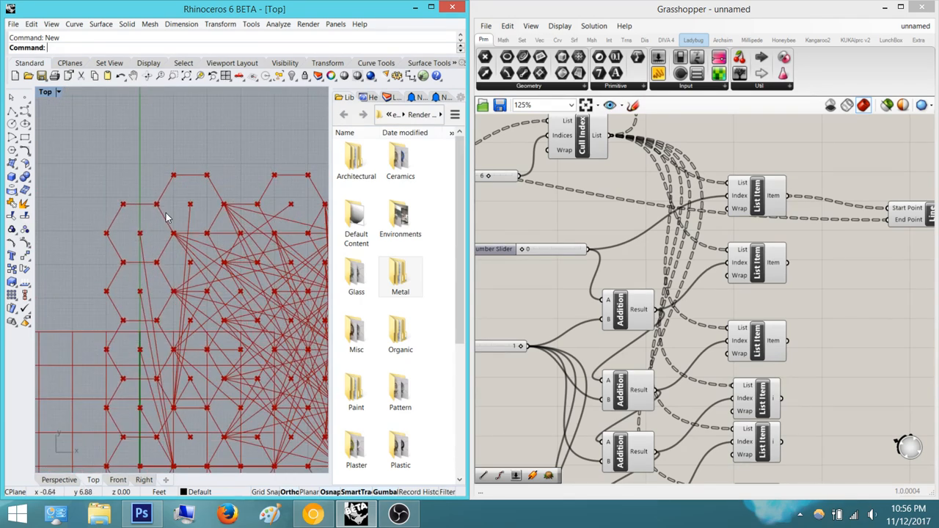
scroll(188, 229, down, 12)
right_drag(225, 281, 183, 278)
scroll(256, 380, up, 10)
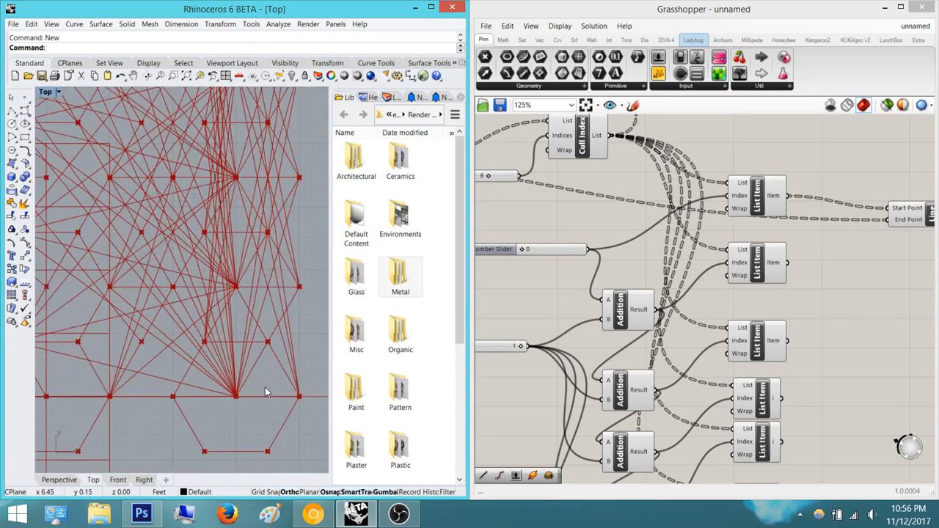
right_drag(266, 352, 293, 308)
scroll(644, 252, down, 2)
Attach a Panel to the first List Item's output and read the branches of its vertex list
right_drag(561, 236, 641, 251)
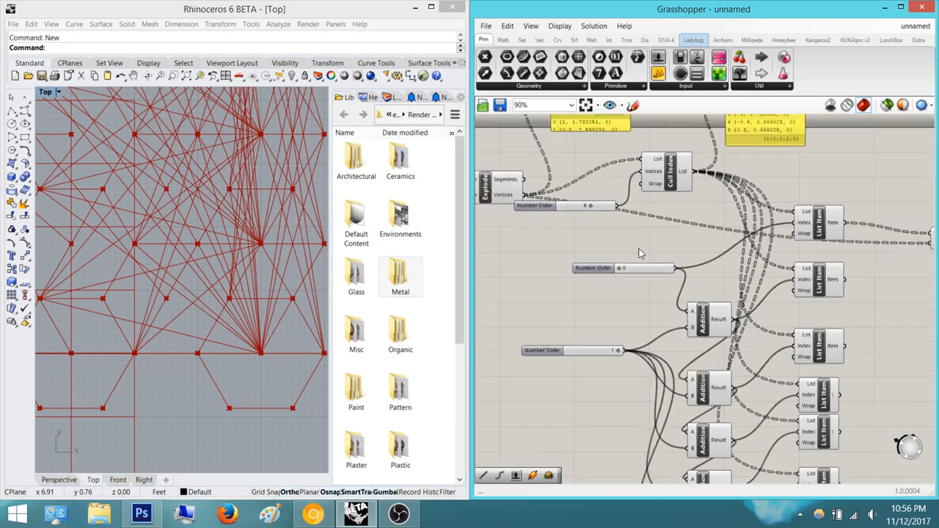
scroll(603, 253, down, 3)
scroll(586, 216, up, 2)
right_drag(514, 213, 396, 256)
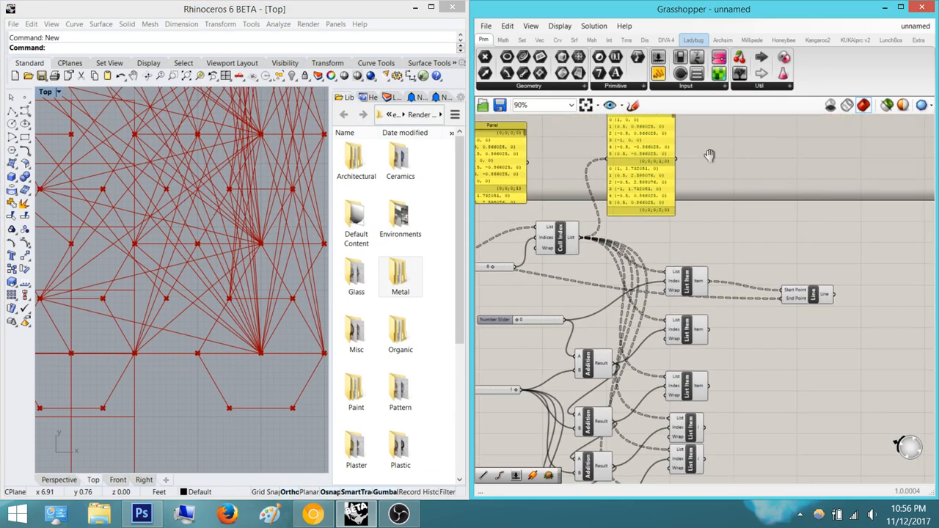
drag(658, 73, 702, 280)
drag(898, 198, 790, 256)
right_drag(790, 255, 850, 259)
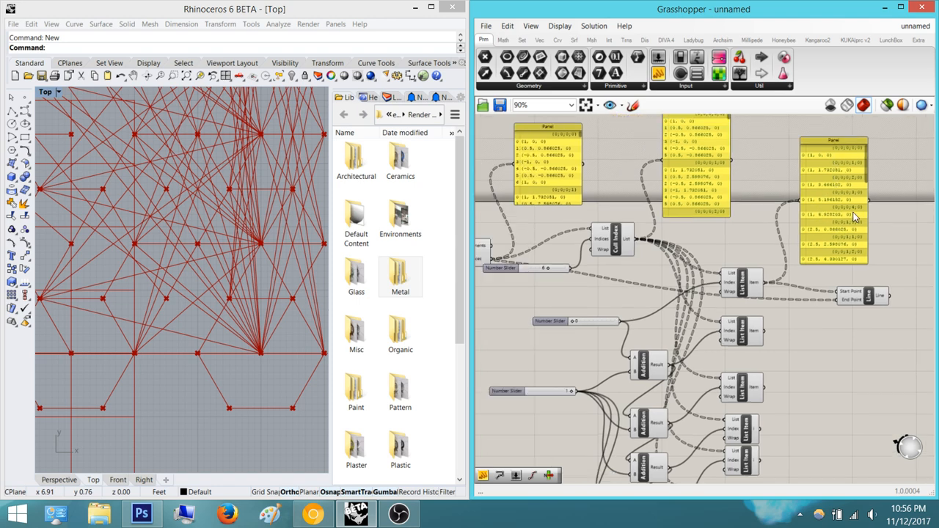
right_drag(850, 214, 791, 247)
scroll(784, 199, up, 2)
right_drag(713, 259, 687, 279)
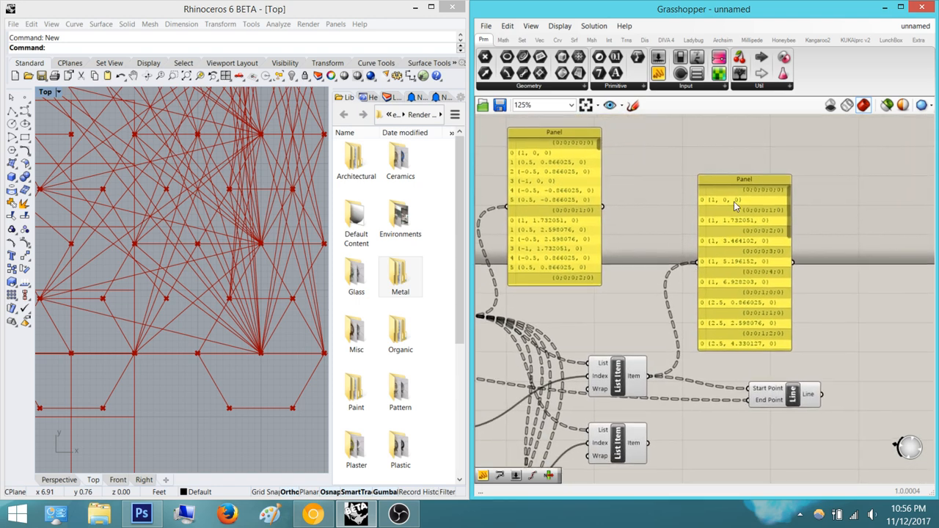
scroll(708, 220, up, 3)
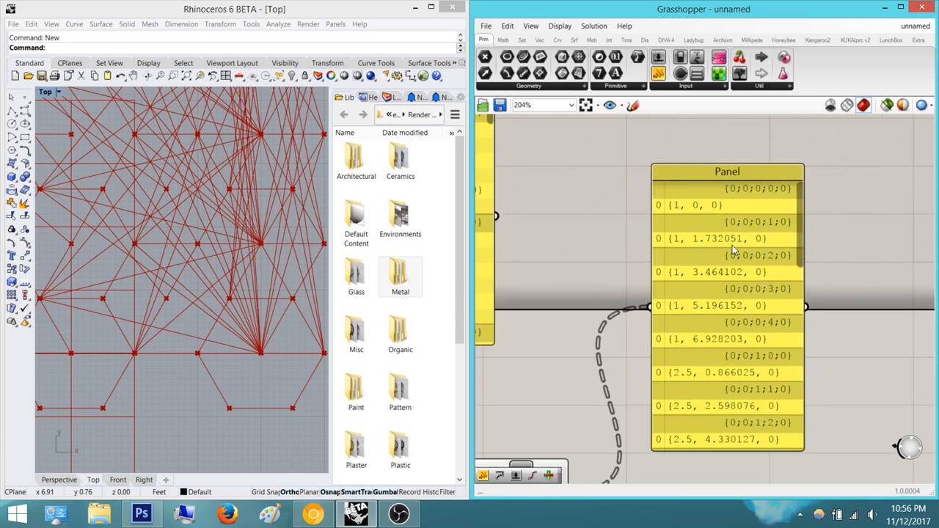
right_drag(668, 250, 747, 245)
scroll(747, 246, down, 5)
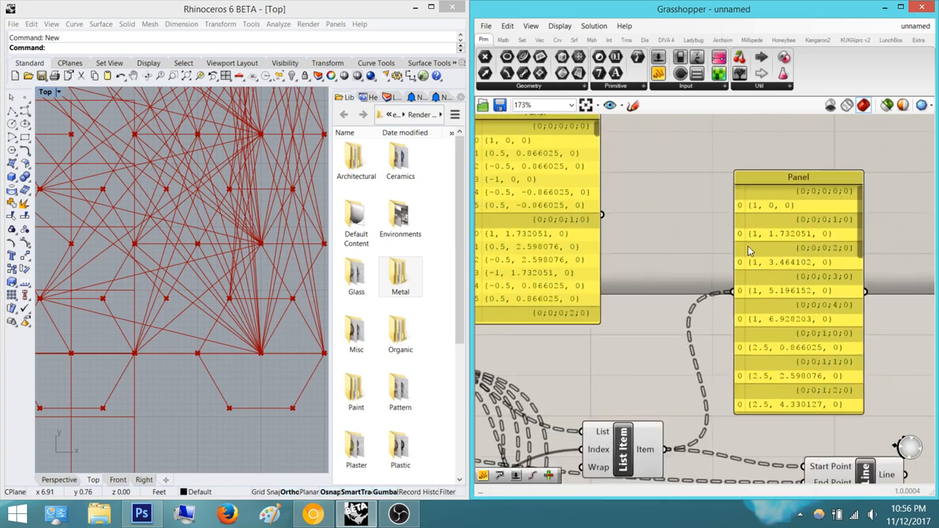
Attach a Panel to the Hexagonal grid's Points output, enlarge it to show more branches, and place it above the grid component
right_drag(594, 248, 760, 214)
right_drag(511, 262, 667, 252)
scroll(600, 271, up, 2)
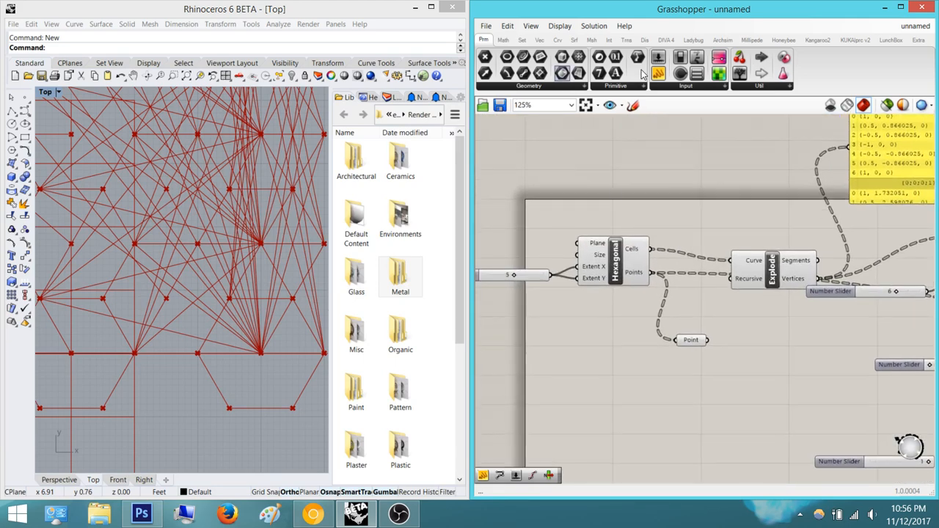
drag(658, 73, 648, 272)
right_drag(707, 154, 679, 230)
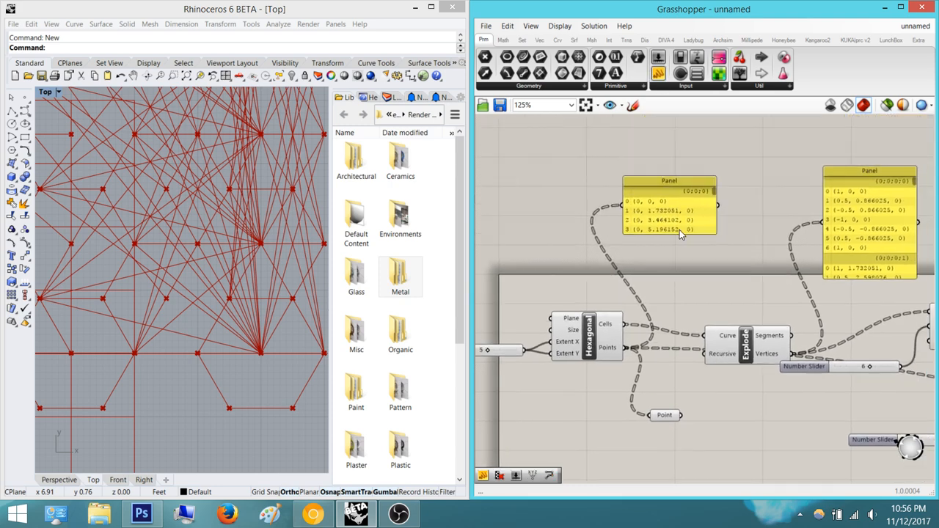
drag(677, 230, 677, 409)
drag(691, 332, 714, 186)
right_drag(707, 225, 712, 275)
right_drag(690, 143, 692, 215)
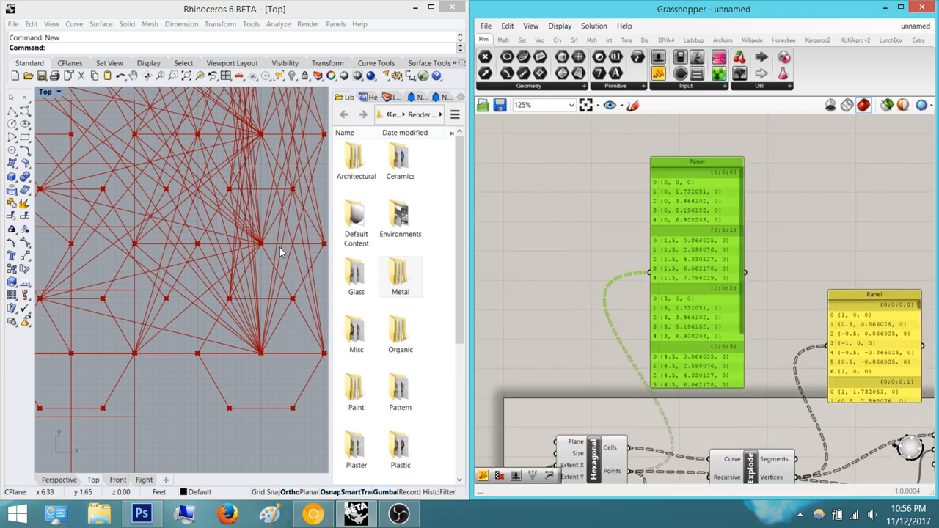
Compare the center-point branches in the Points panel with the columns of hexagons in the Top viewport
scroll(280, 251, down, 6)
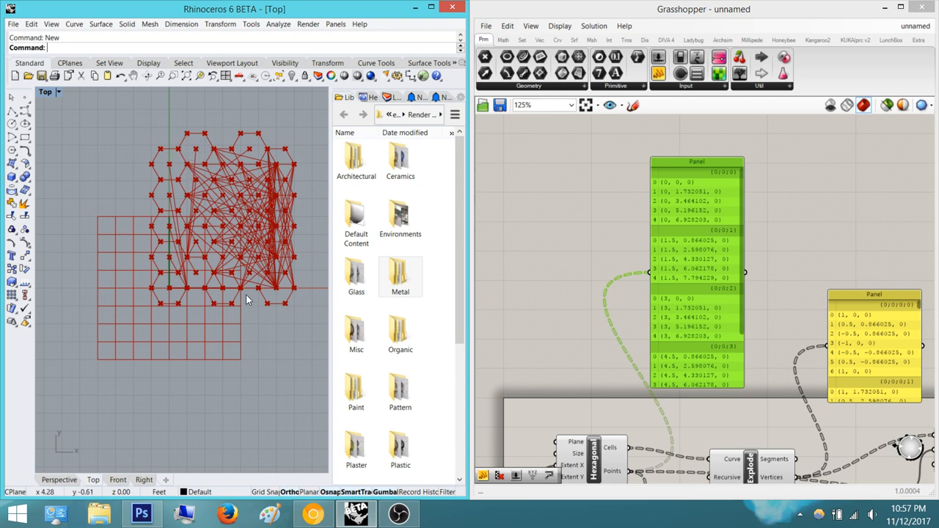
click(827, 241)
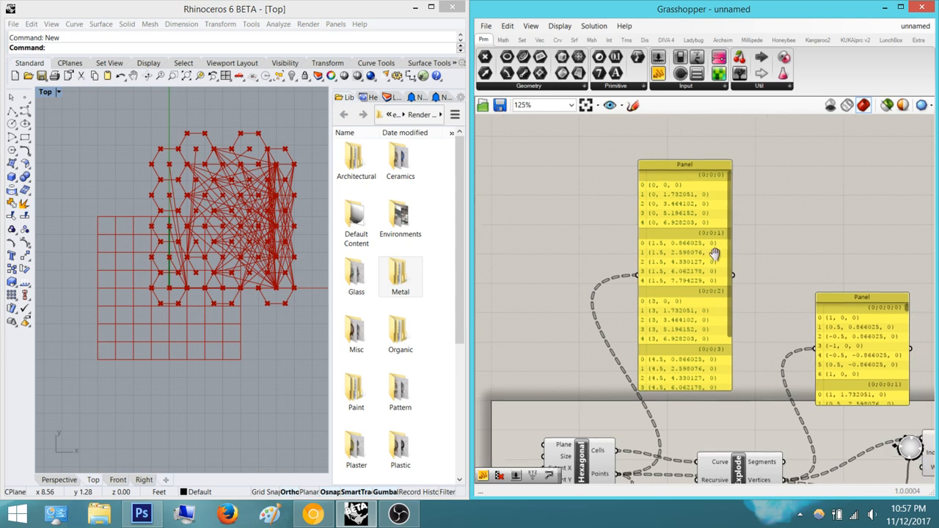
scroll(668, 213, up, 3)
right_drag(644, 258, 635, 294)
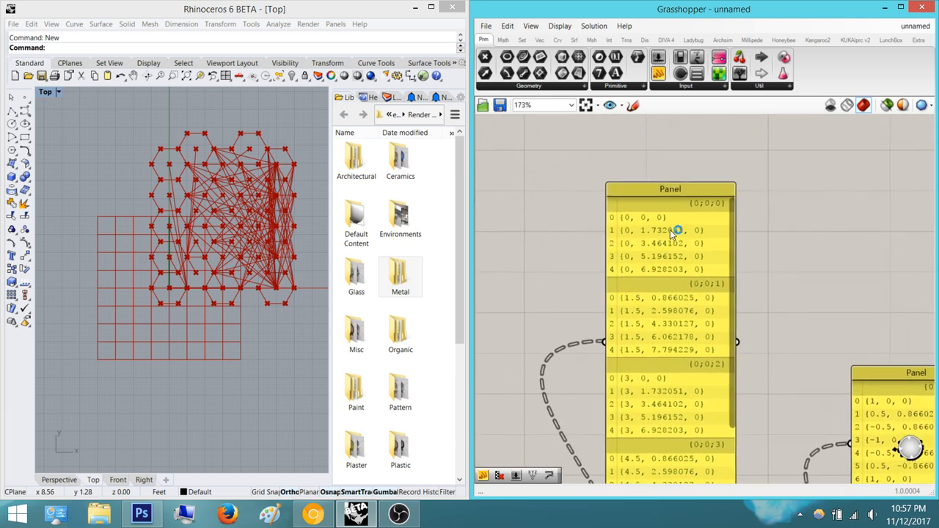
right_drag(681, 217, 668, 191)
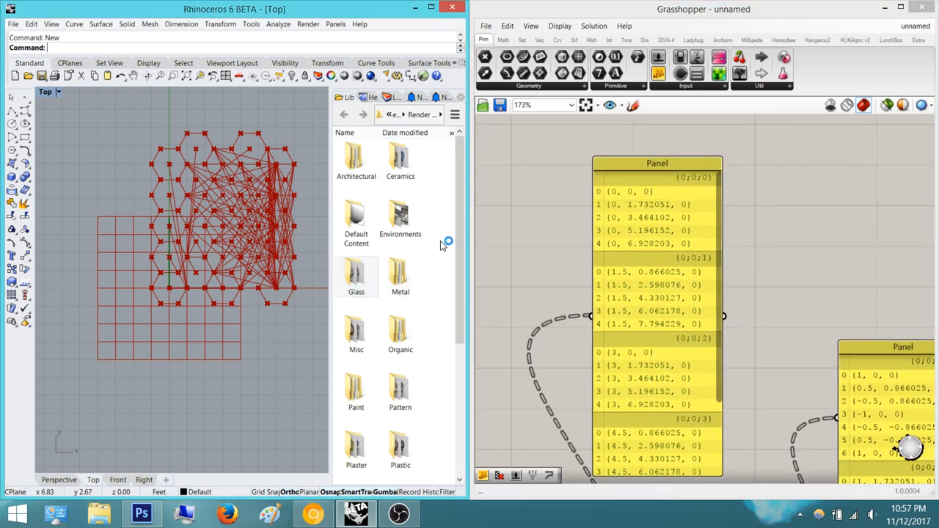
right_drag(525, 237, 522, 194)
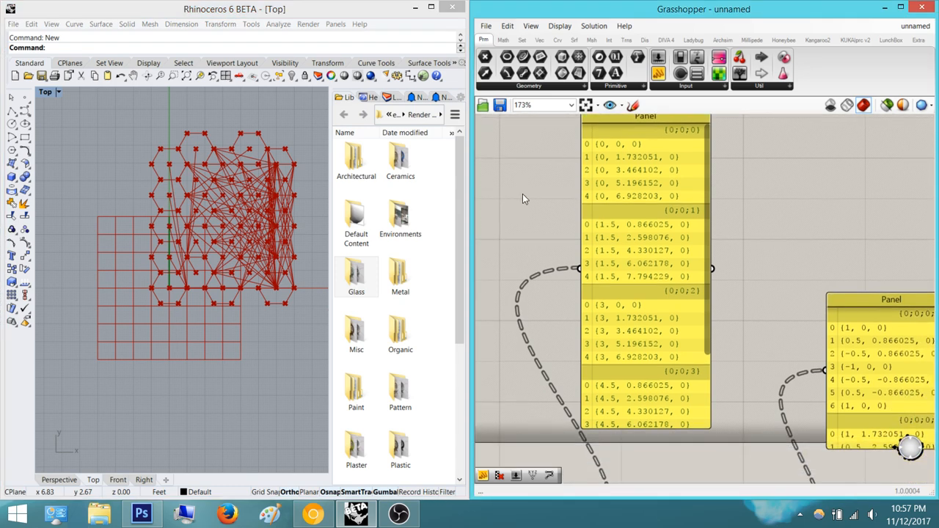
right_drag(648, 236, 676, 242)
scroll(636, 203, down, 1)
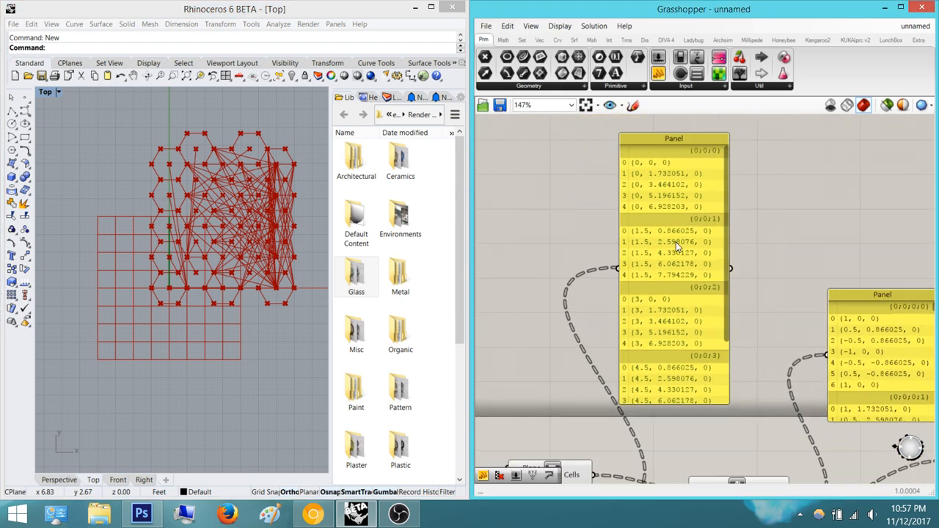
scroll(653, 167, up, 1)
scroll(192, 264, up, 8)
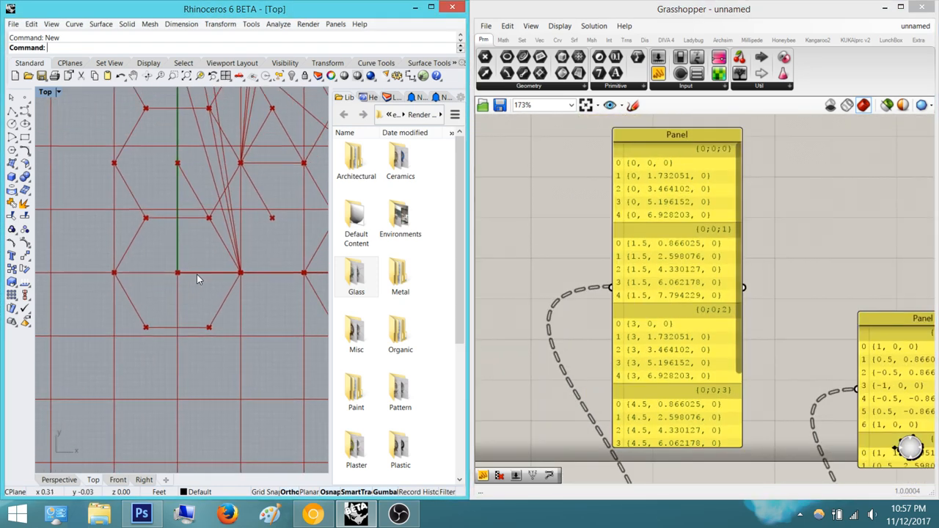
scroll(185, 279, down, 6)
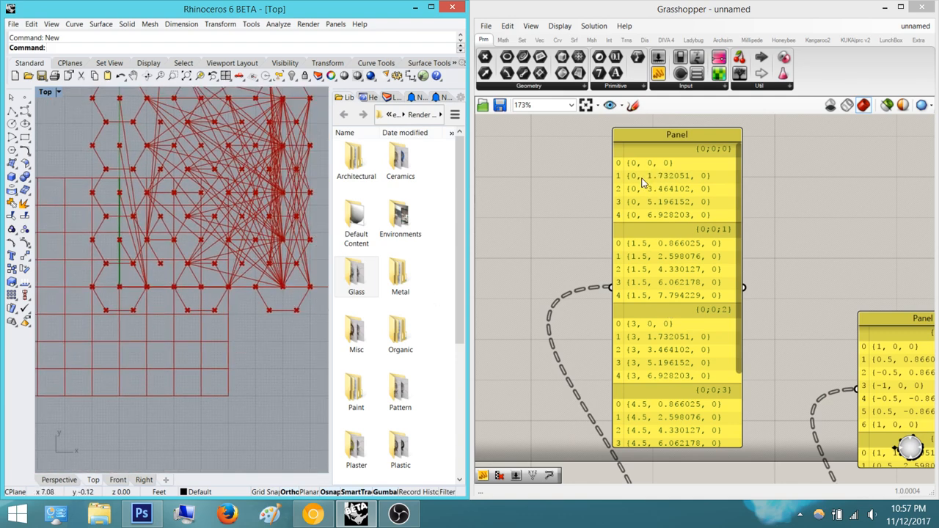
right_drag(152, 270, 184, 268)
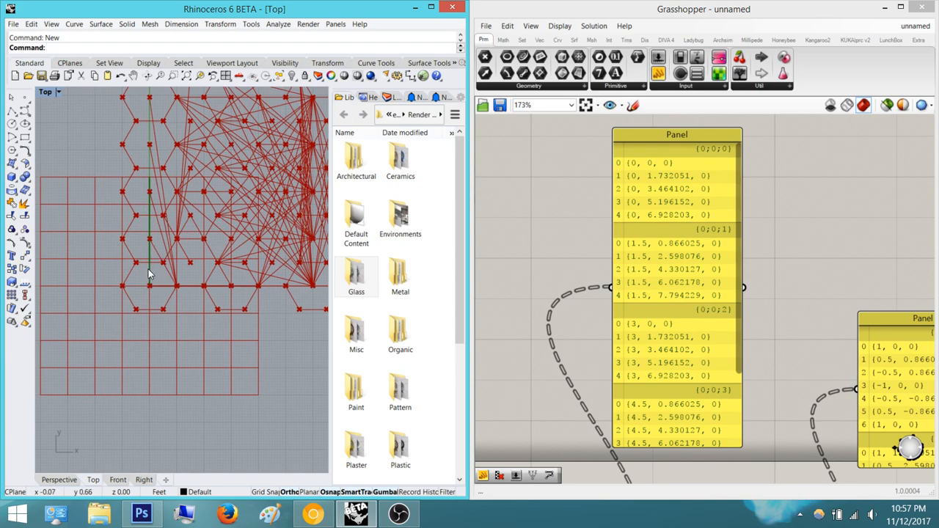
scroll(192, 280, down, 4)
scroll(210, 286, up, 2)
right_drag(282, 274, 245, 286)
scroll(245, 287, down, 2)
right_drag(141, 173, 158, 175)
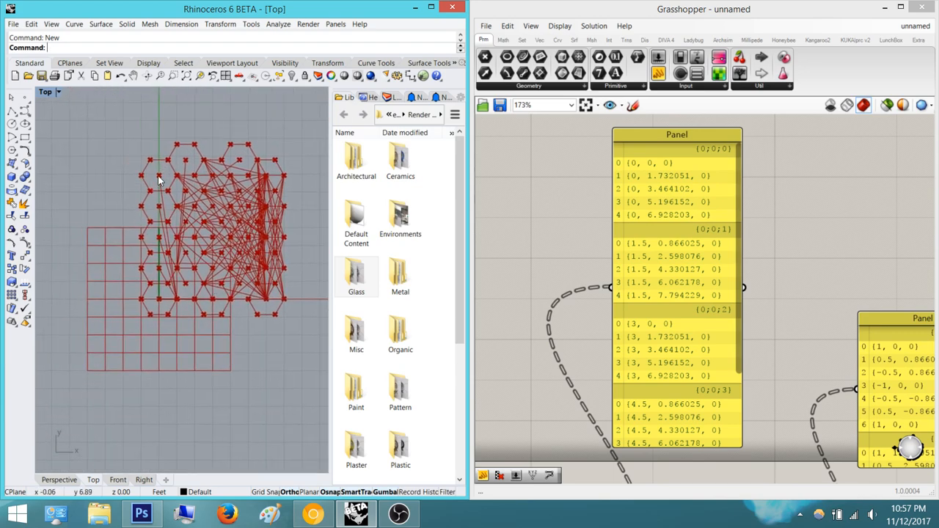
scroll(159, 175, up, 2)
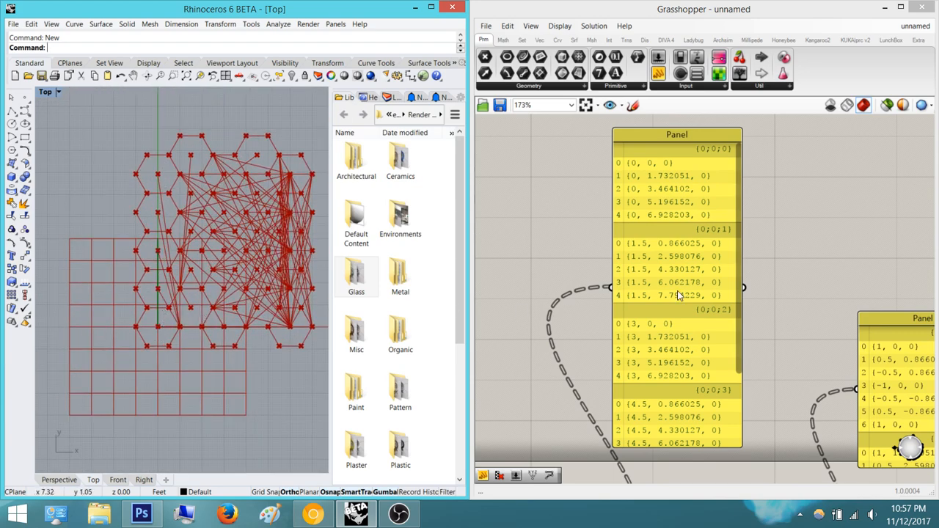
Compare the branch structures in the Points and List Item panels with where the lines converge in the Top viewport
right_drag(729, 259, 666, 234)
scroll(249, 297, up, 5)
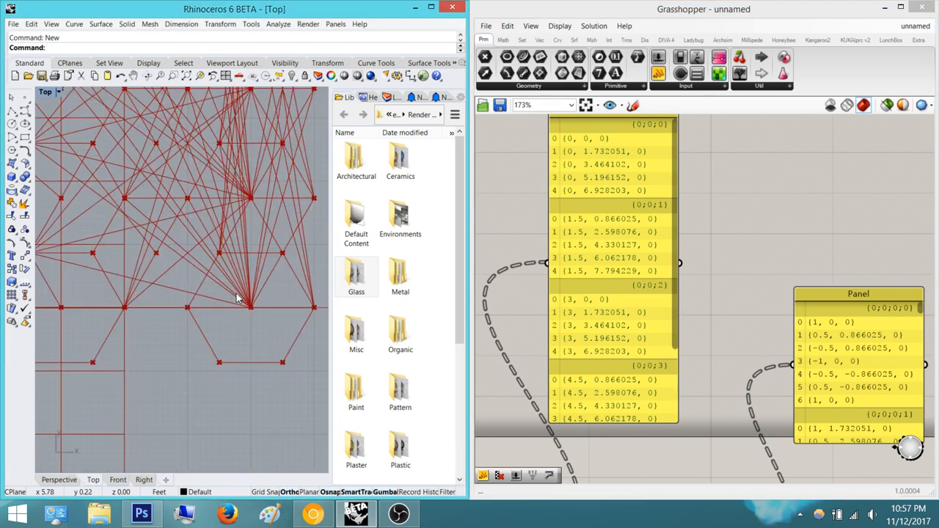
scroll(201, 289, down, 3)
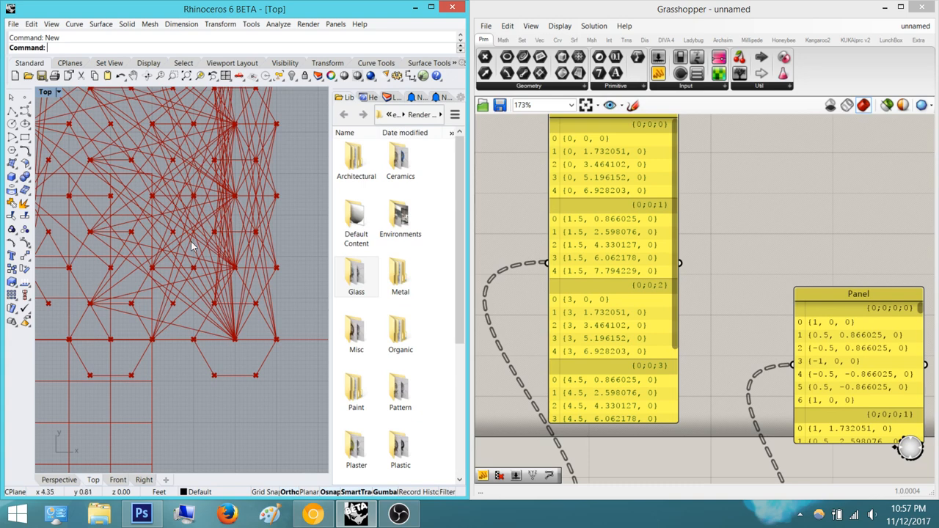
scroll(239, 306, down, 3)
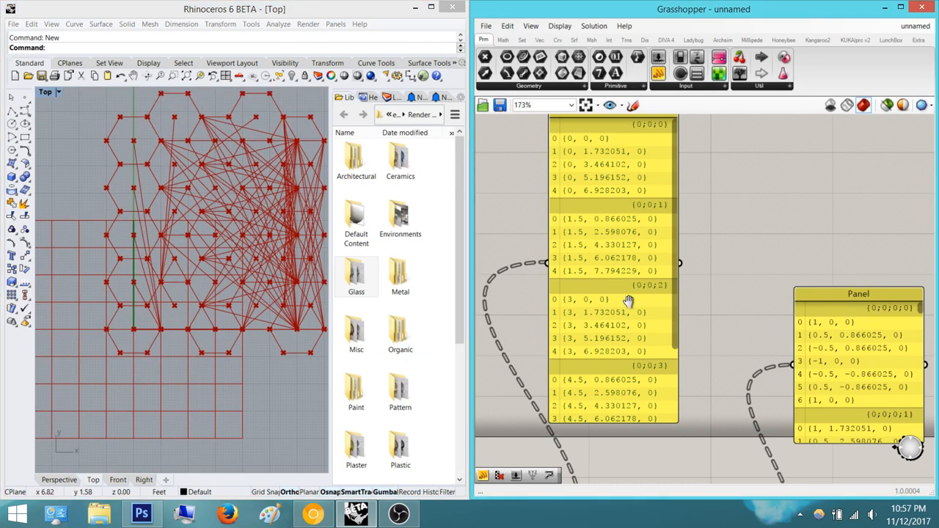
scroll(637, 198, down, 3)
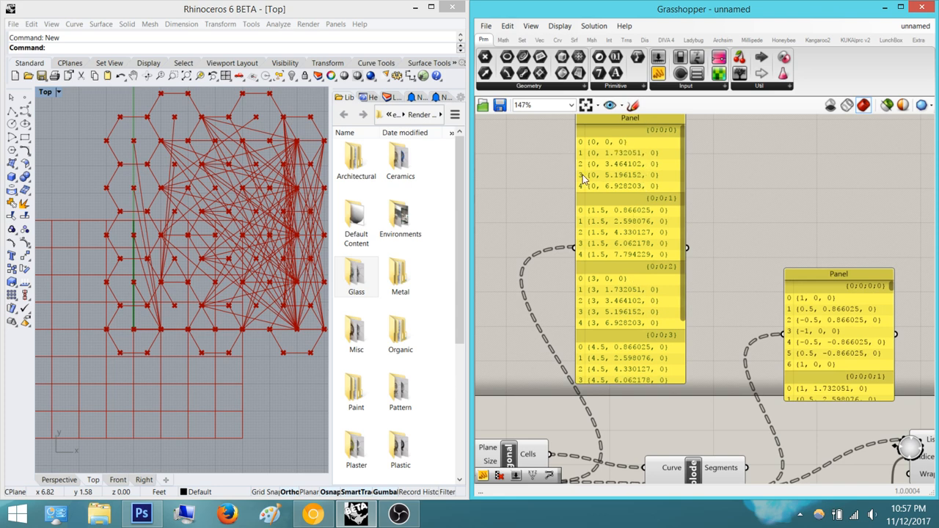
scroll(622, 196, down, 5)
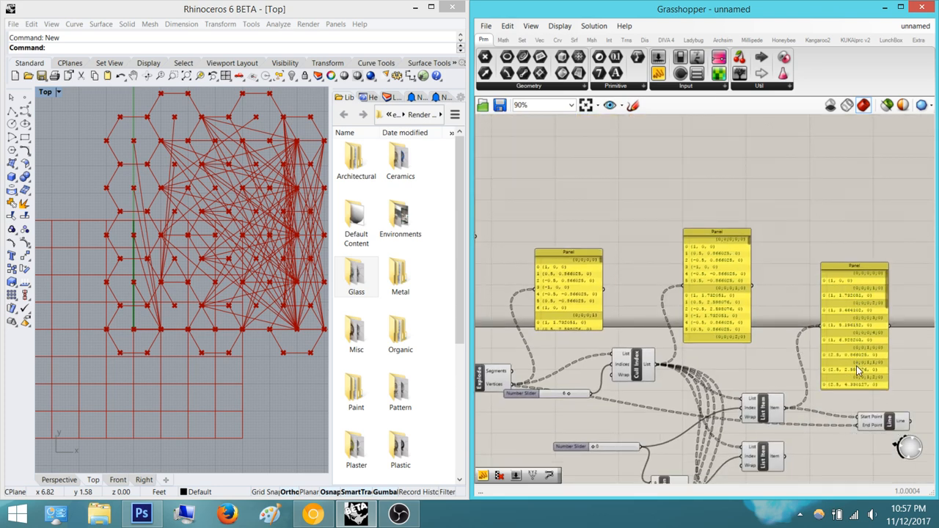
right_drag(782, 368, 858, 374)
right_drag(597, 321, 690, 339)
right_drag(232, 256, 226, 237)
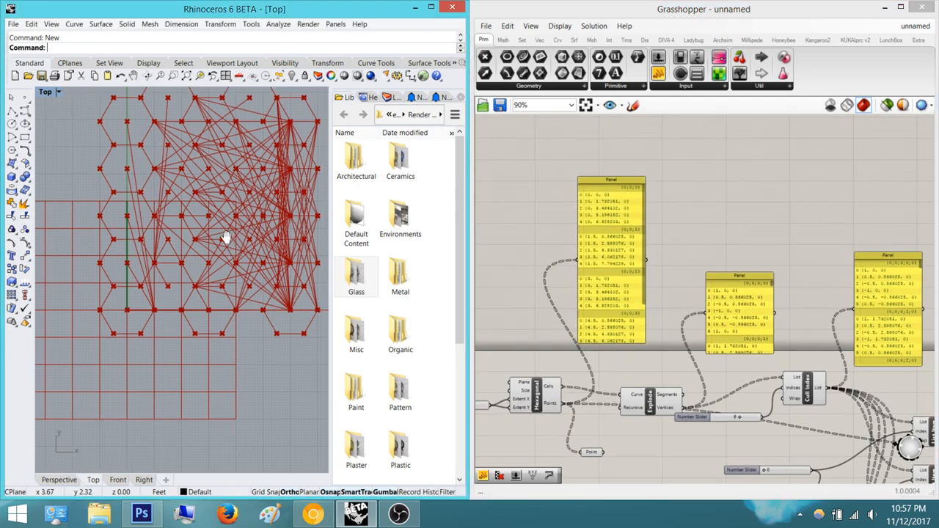
scroll(278, 284, up, 5)
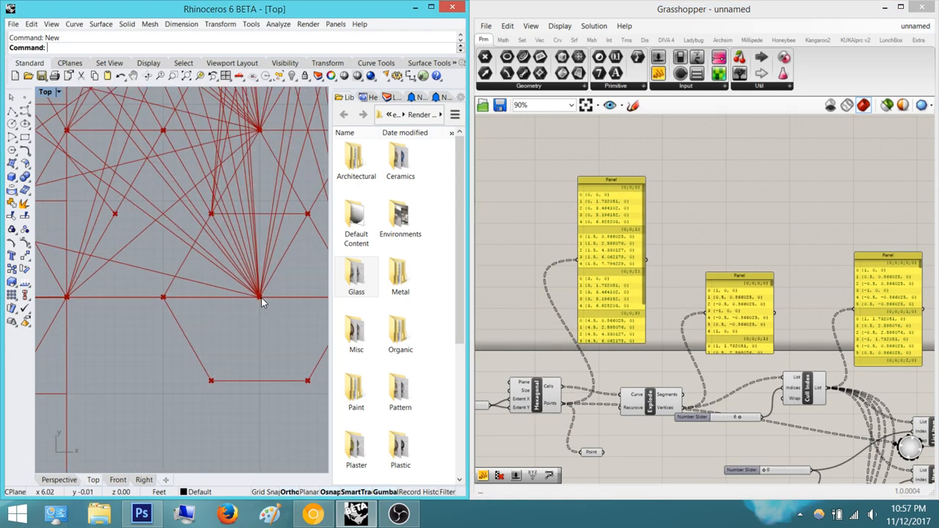
scroll(261, 298, down, 3)
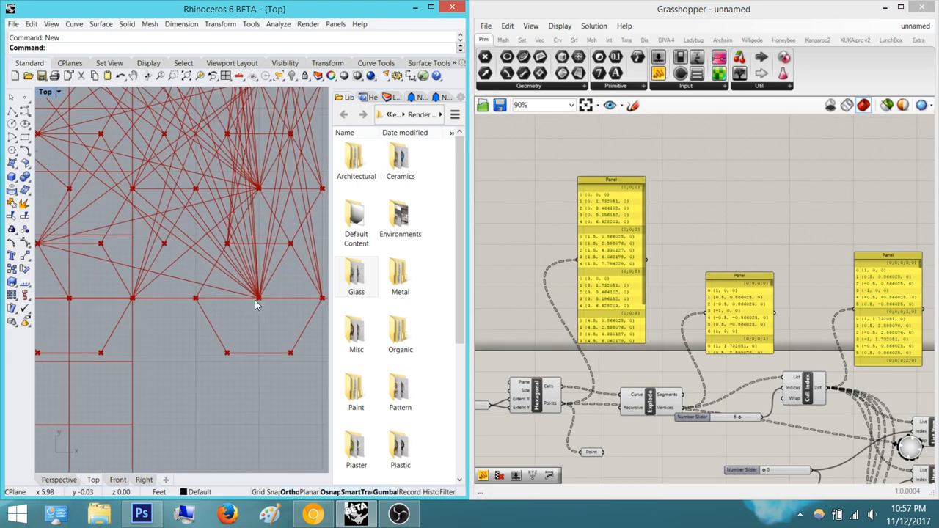
Select the first List Item component and examine which hexagon vertices it picks in the Top viewport
click(538, 407)
scroll(689, 374, down, 2)
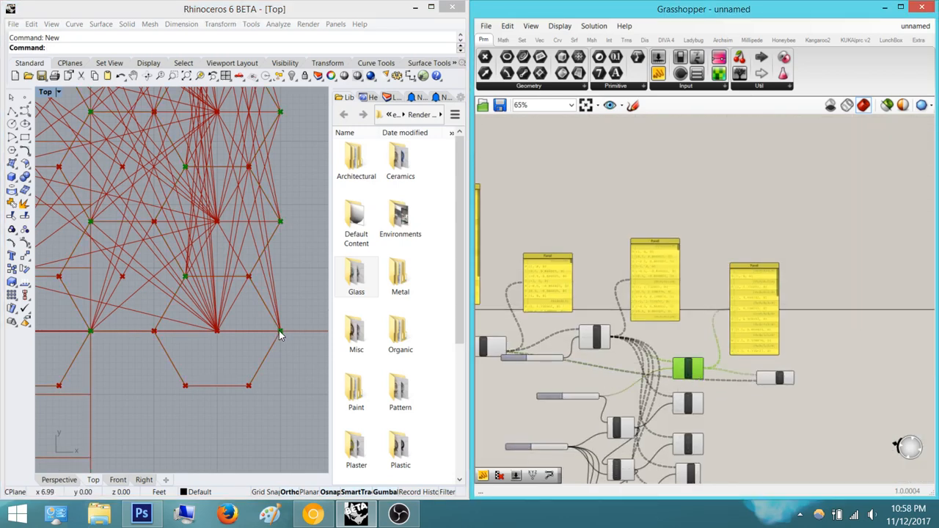
right_drag(279, 331, 274, 346)
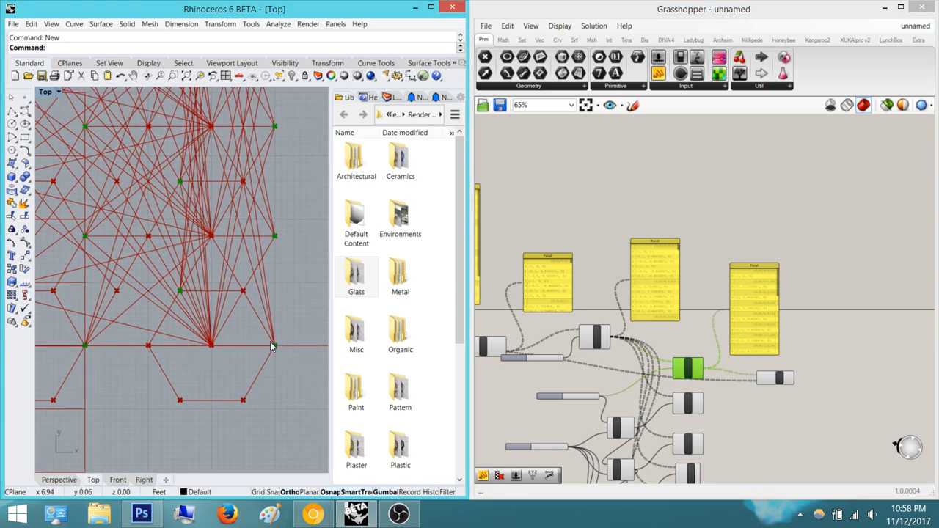
right_drag(271, 342, 260, 386)
scroll(246, 285, up, 3)
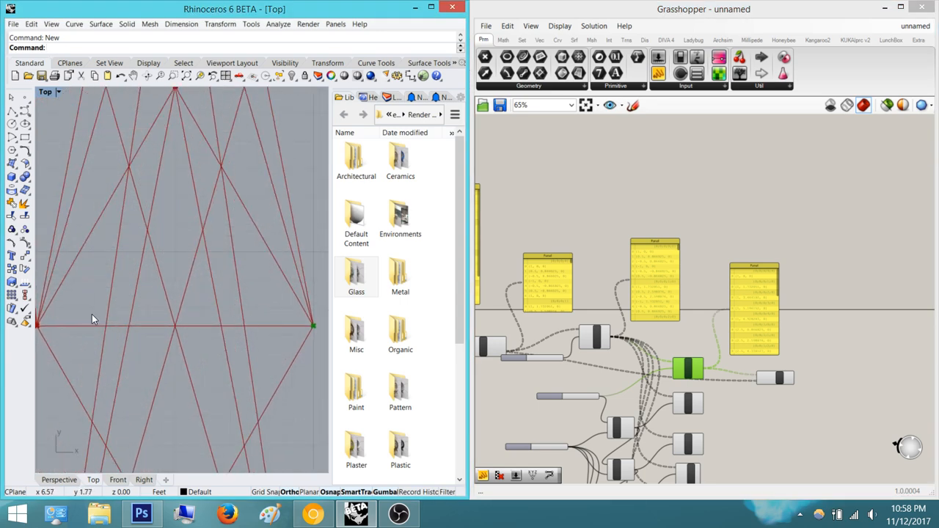
scroll(174, 355, down, 3)
right_drag(183, 350, 253, 365)
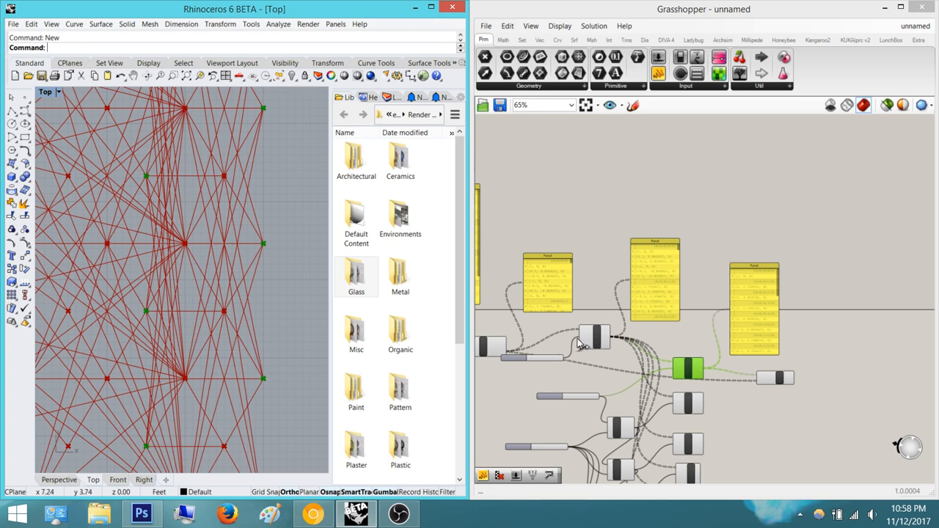
Compare the branches in the Hexagonal grid's Points panel with the center points and converging lines of the first hexagon columns in the Top viewport
scroll(595, 333, up, 5)
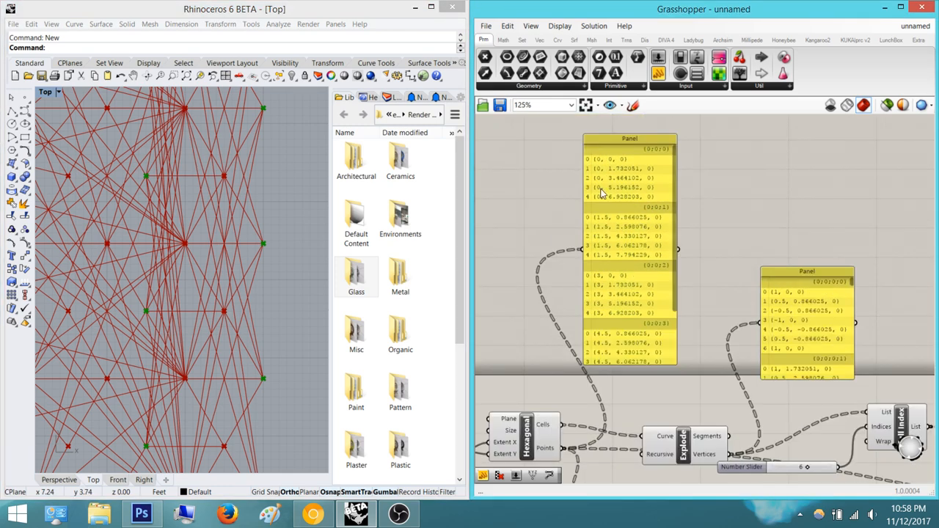
right_drag(626, 210, 617, 274)
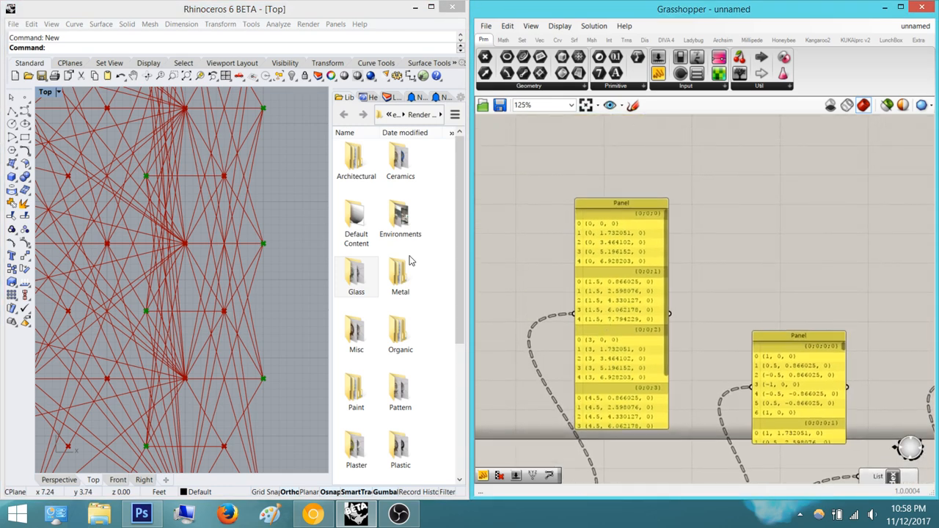
scroll(250, 369, down, 2)
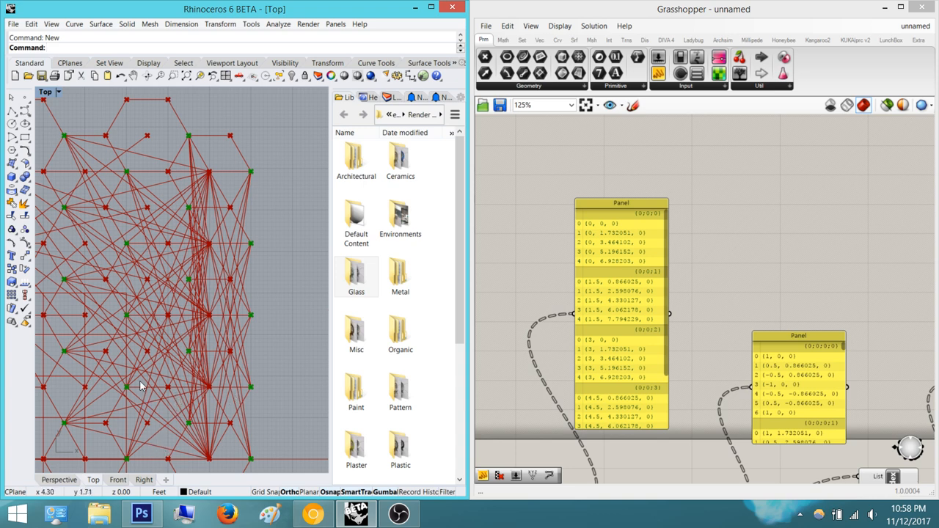
scroll(141, 386, up, 10)
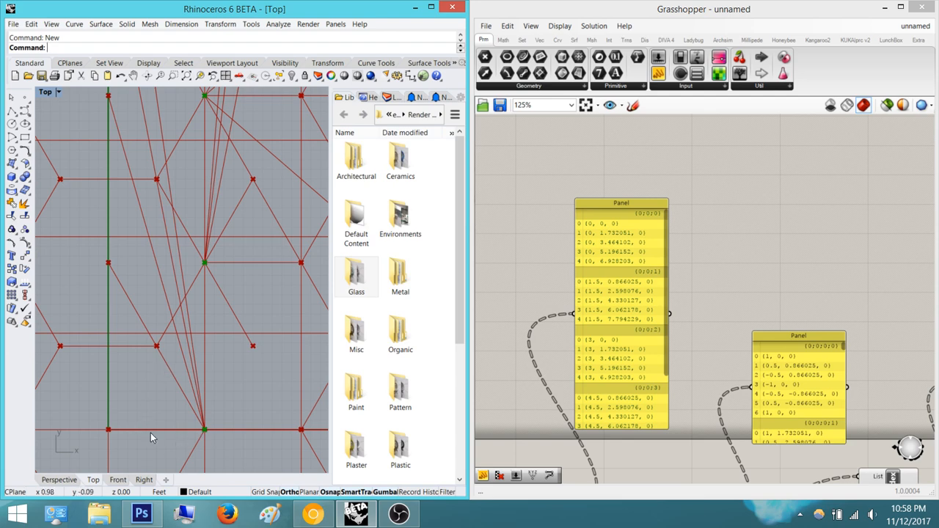
mouse_move(226, 353)
right_down()
mouse_move(212, 363)
mouse_move(234, 367)
right_up()
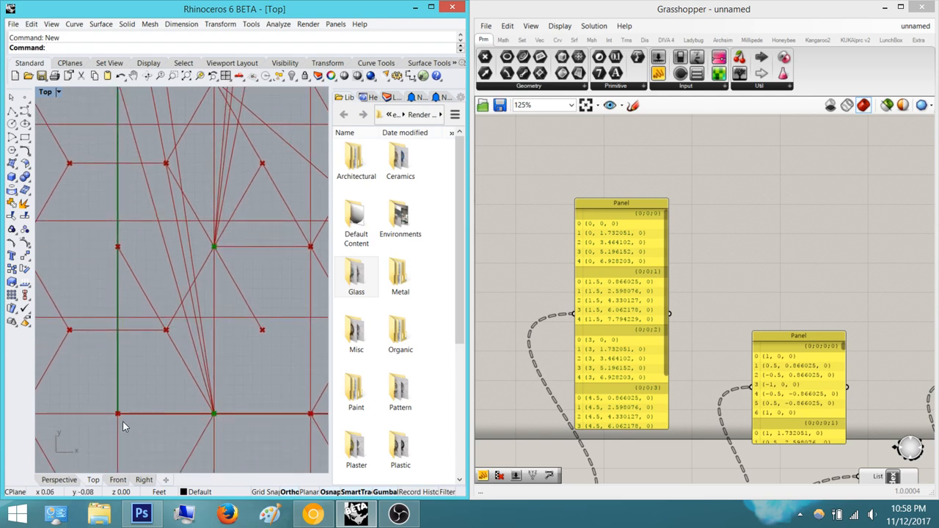
right_drag(178, 295, 184, 348)
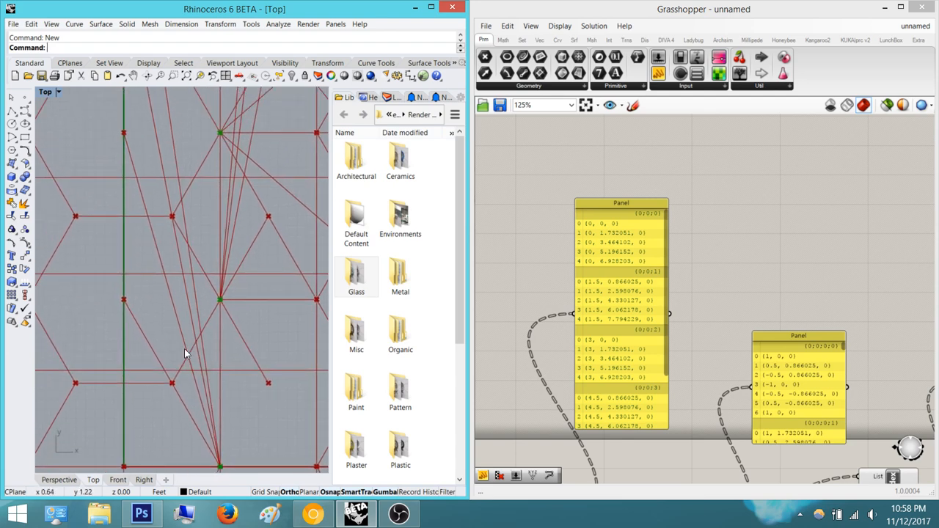
scroll(184, 348, down, 2)
right_drag(223, 430, 206, 411)
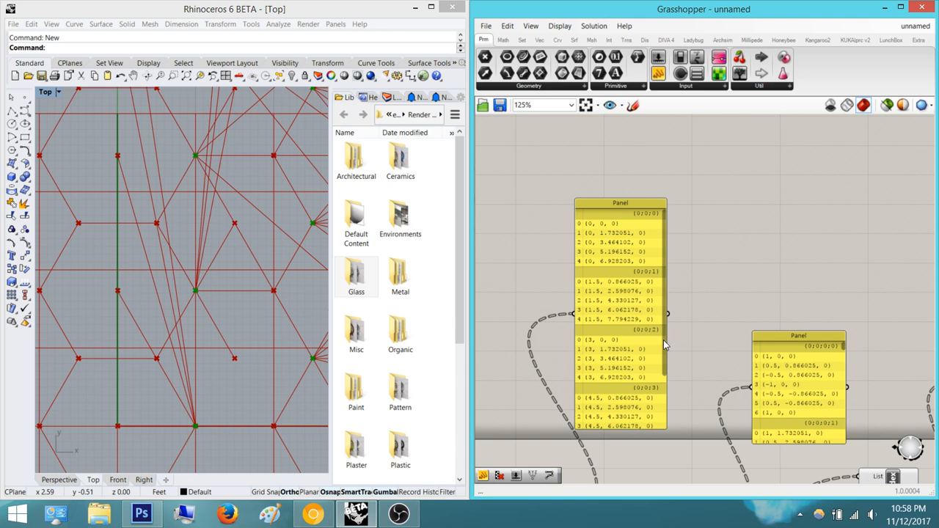
mouse_move(663, 340)
mouse_down()
mouse_move(663, 404)
mouse_move(664, 335)
mouse_up()
right_drag(668, 366, 669, 311)
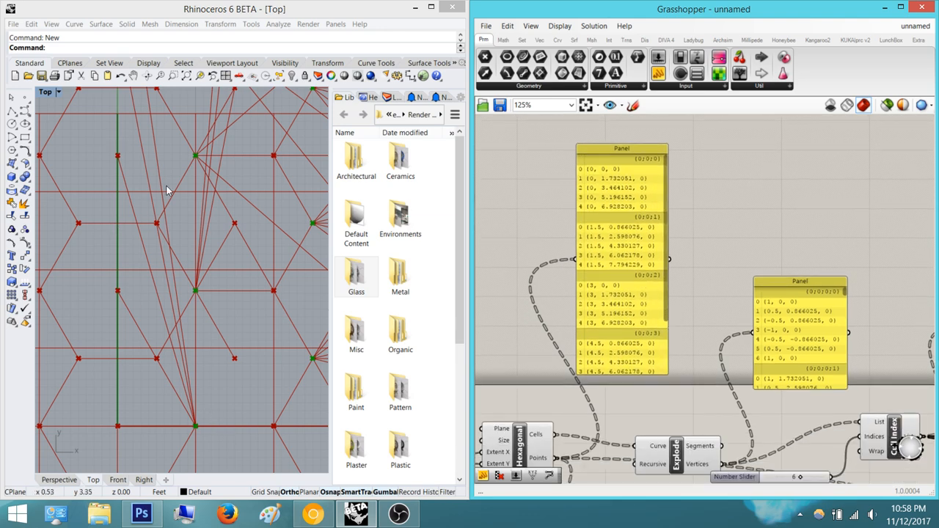
right_drag(262, 369, 223, 293)
scroll(222, 293, down, 8)
Graft the Hexagonal grid's Points output
right_drag(646, 338, 706, 252)
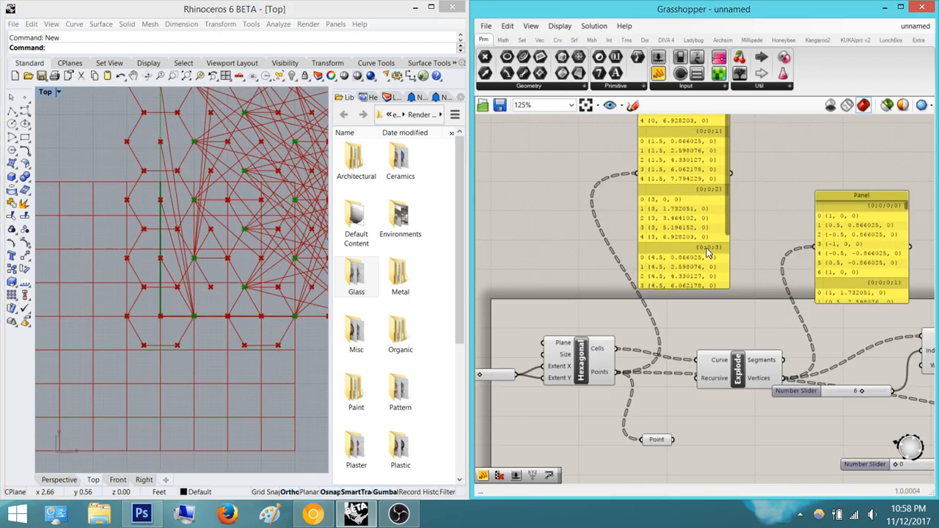
scroll(703, 253, down, 2)
scroll(628, 359, up, 2)
right_drag(629, 359, 573, 341)
scroll(573, 342, up, 2)
right_click(562, 303)
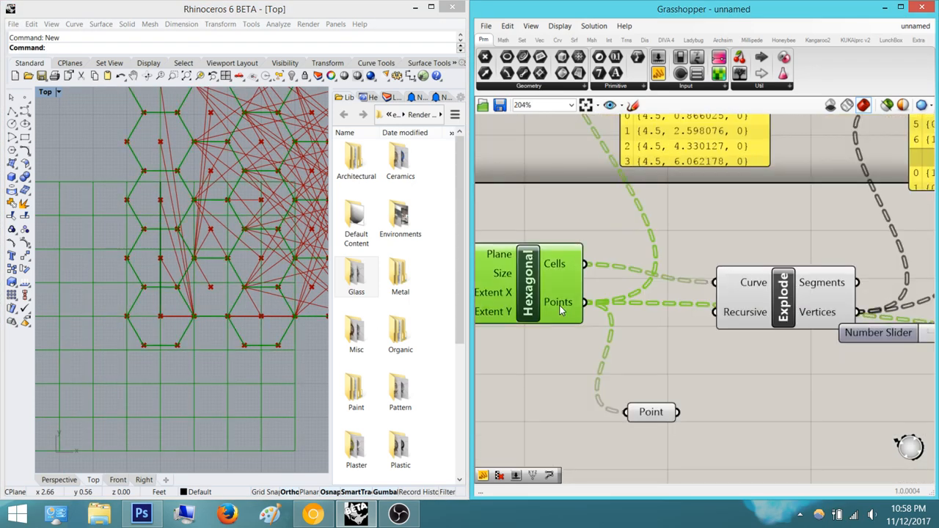
click(611, 374)
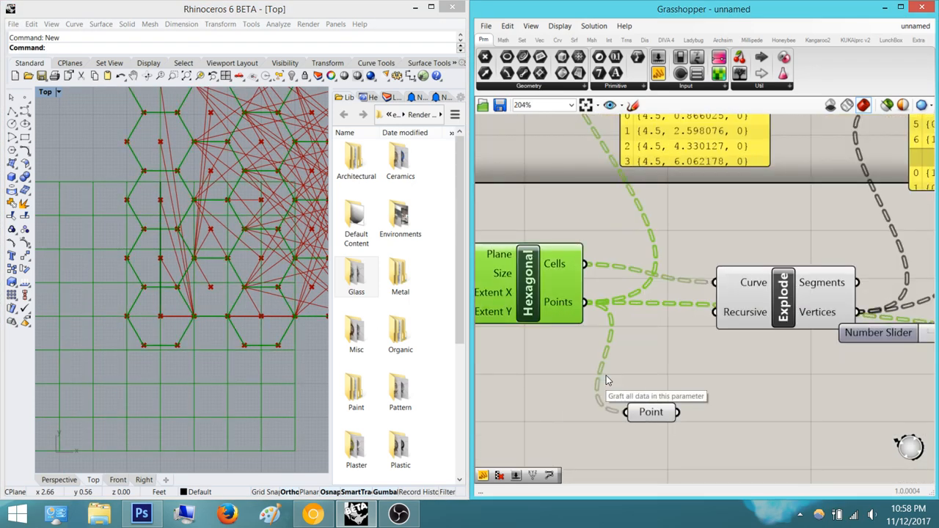
click(683, 355)
right_drag(683, 359, 656, 385)
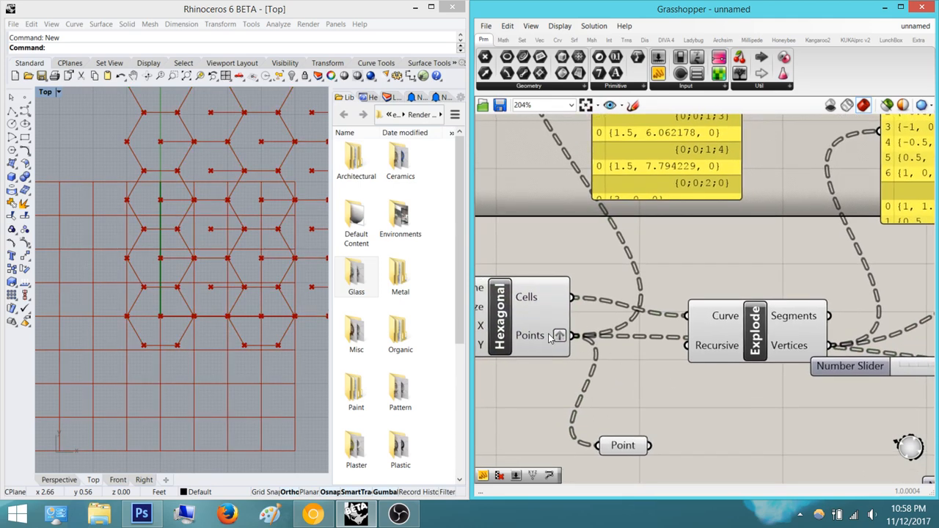
Compare the grafted Points branches with the Vertices, Cull Index and List Item panels, and check the resulting center-to-vertex lines in the Top viewport
mouse_move(537, 337)
right_drag(669, 264, 655, 387)
scroll(654, 377, down, 1)
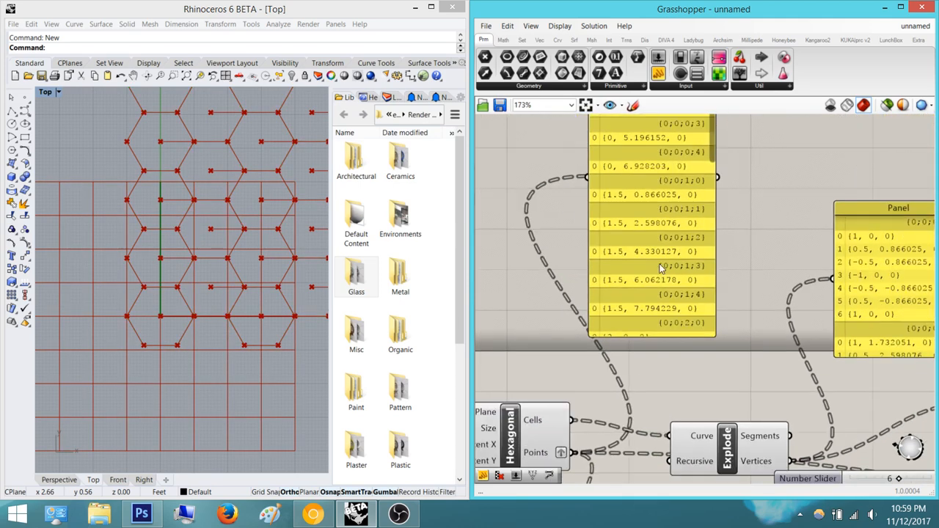
right_drag(653, 225, 561, 335)
scroll(607, 284, down, 1)
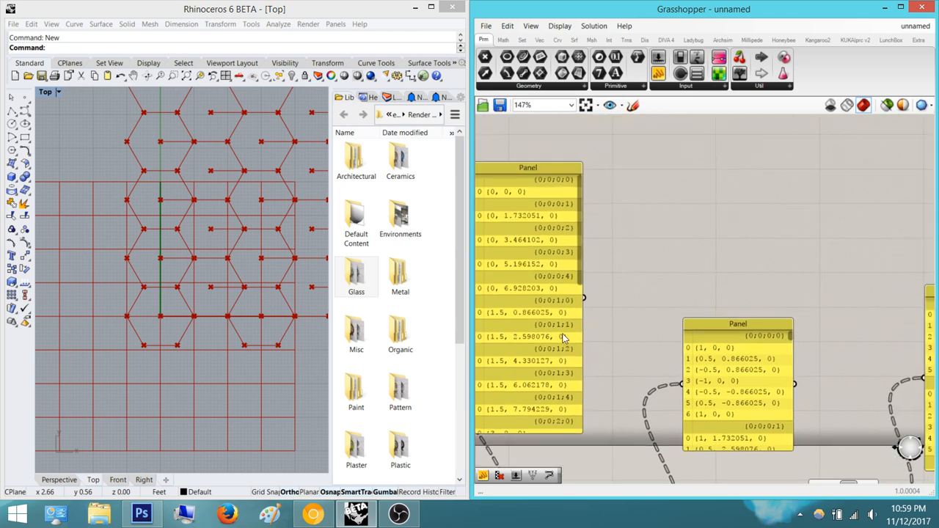
right_drag(697, 252, 614, 255)
scroll(614, 257, down, 2)
right_drag(756, 306, 697, 300)
right_drag(817, 359, 735, 348)
scroll(827, 323, up, 1)
scroll(275, 337, up, 8)
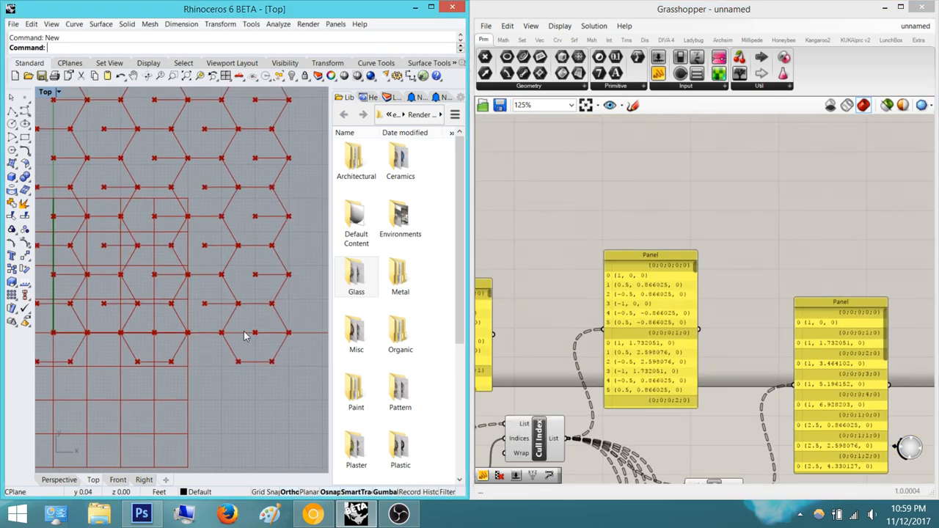
right_drag(769, 379, 826, 327)
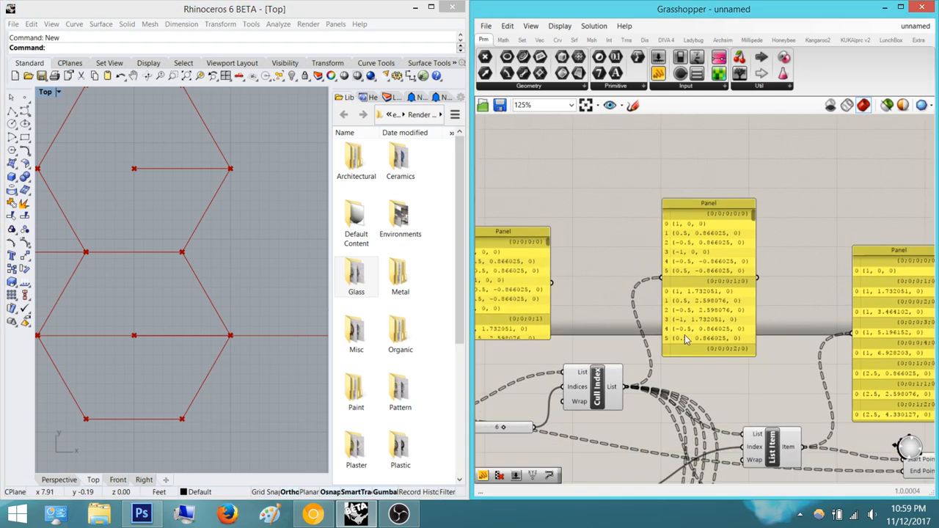
right_drag(197, 313, 234, 320)
right_drag(575, 253, 575, 252)
scroll(575, 258, down, 1)
right_drag(173, 256, 161, 288)
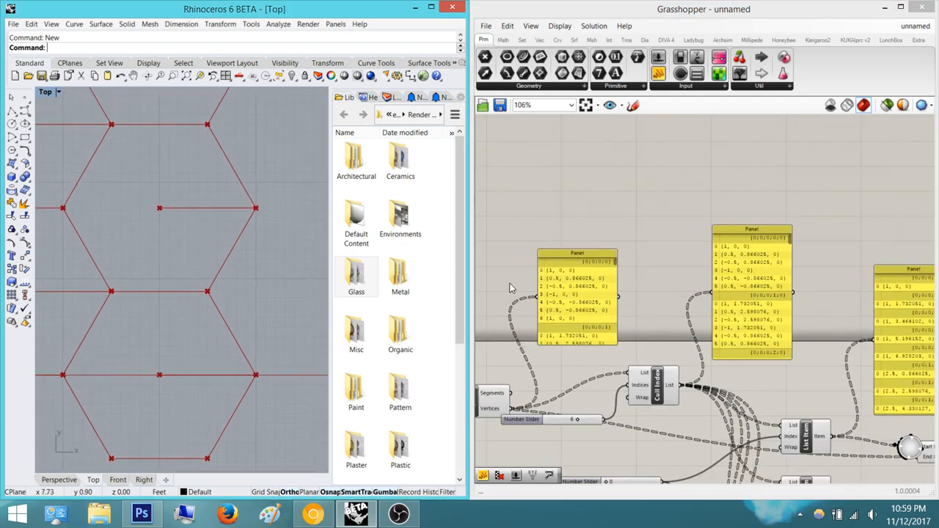
Undo the grafting of the Hexagonal grid's Points output
right_drag(573, 287, 600, 280)
right_drag(656, 194, 704, 197)
scroll(624, 209, down, 1)
right_drag(623, 208, 697, 209)
scroll(668, 211, up, 1)
key(ctrl+z)
Move the Hexagonal grid's Points panel beside the List Item panel so both branch lists sit side by side
right_drag(670, 259, 636, 264)
scroll(671, 287, down, 3)
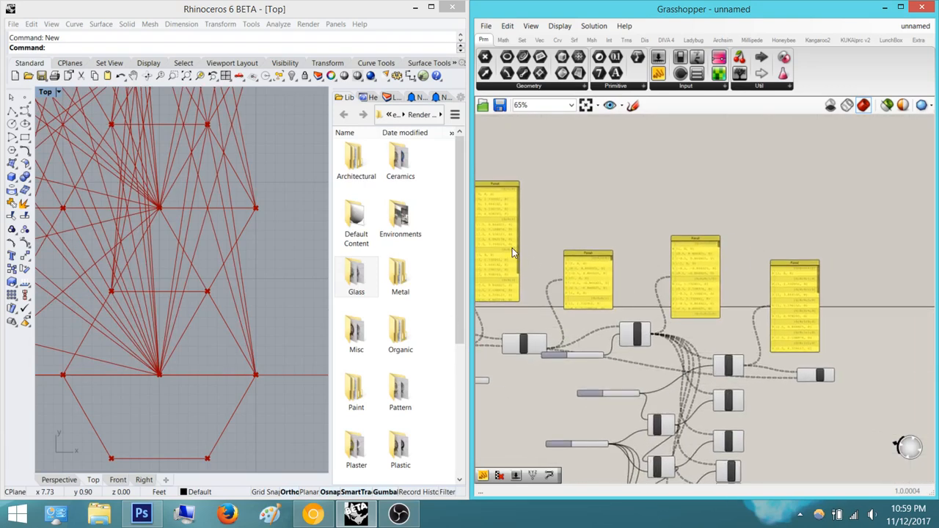
drag(821, 314, 749, 311)
right_drag(802, 309, 718, 316)
scroll(717, 316, up, 4)
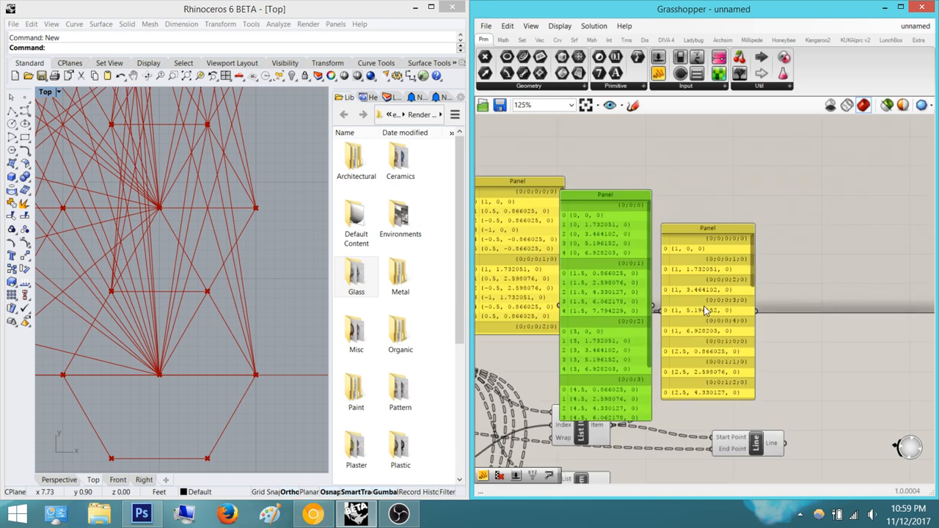
drag(725, 303, 745, 277)
click(785, 272)
right_drag(763, 267, 765, 266)
scroll(613, 234, up, 2)
drag(631, 253, 658, 260)
Compare the multi-point branches in the Points panel and the single-vertex List Item branches with the lines around the first hexagons in the Top viewport
scroll(184, 322, down, 4)
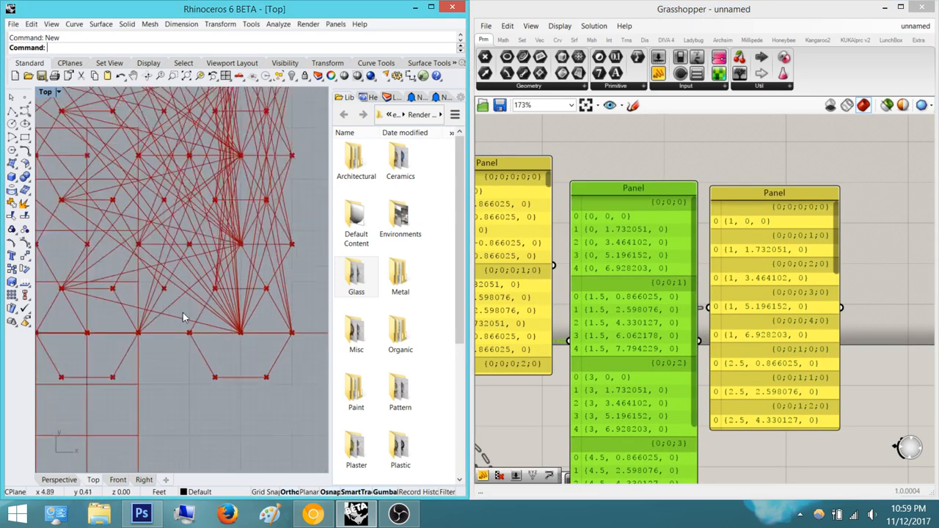
scroll(202, 300, up, 4)
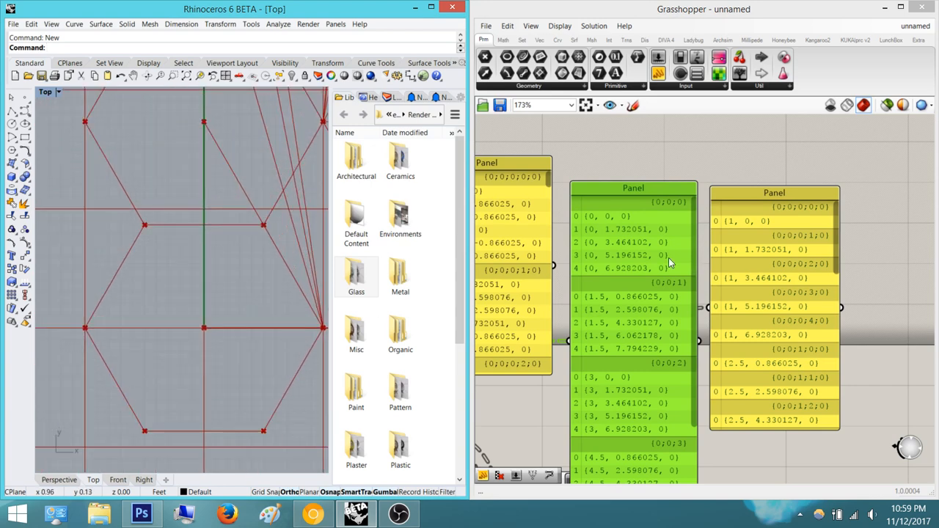
right_drag(217, 333, 137, 355)
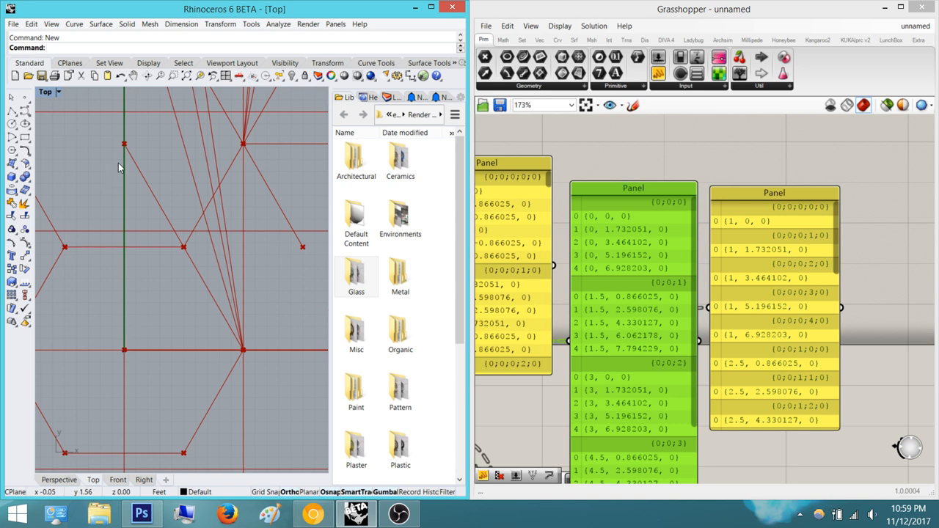
scroll(237, 393, down, 3)
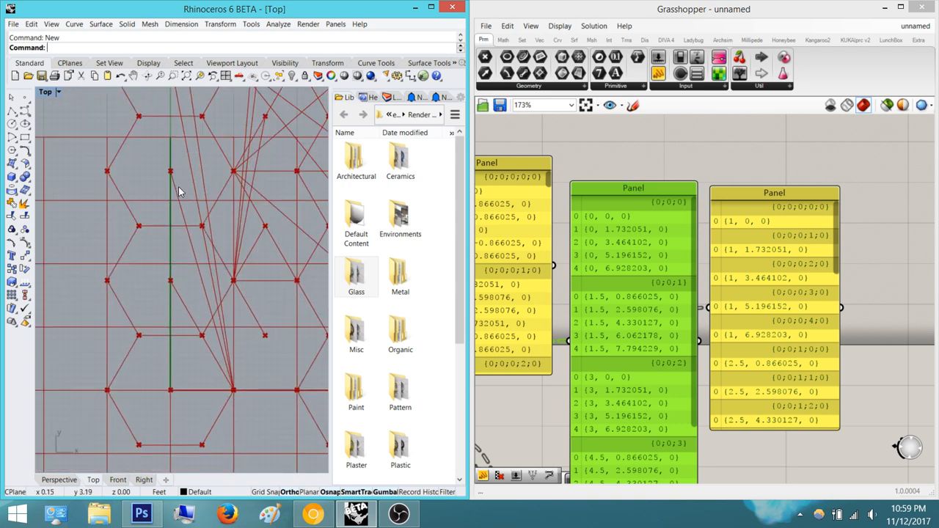
scroll(178, 239, down, 4)
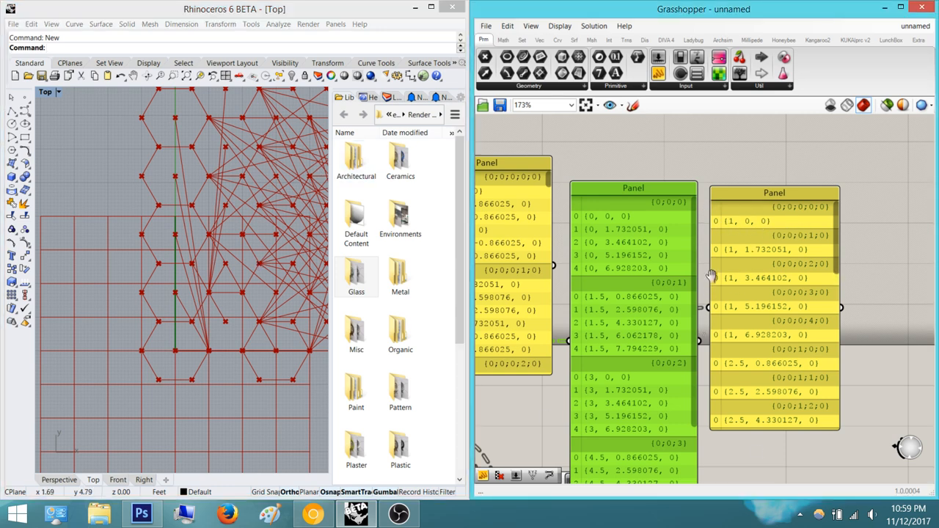
right_drag(710, 300, 721, 277)
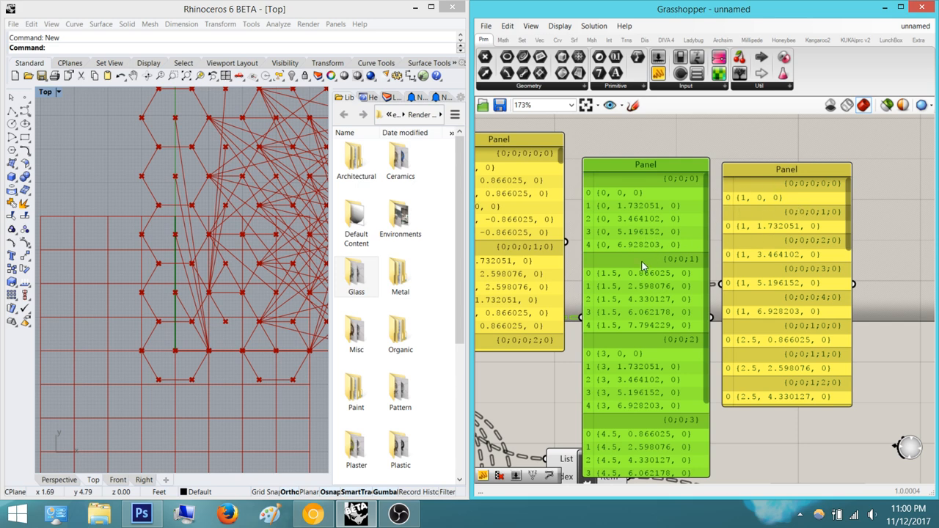
right_drag(734, 229, 715, 253)
scroll(702, 217, up, 1)
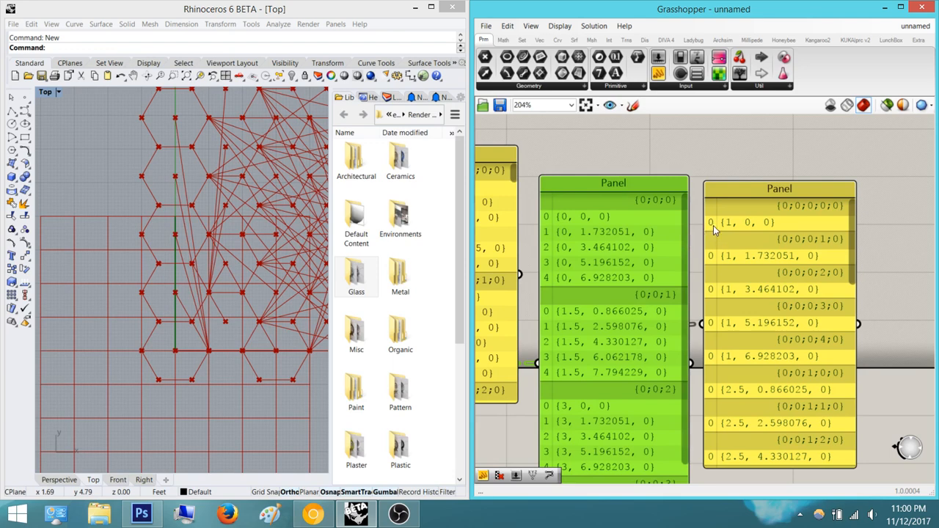
scroll(192, 349, up, 10)
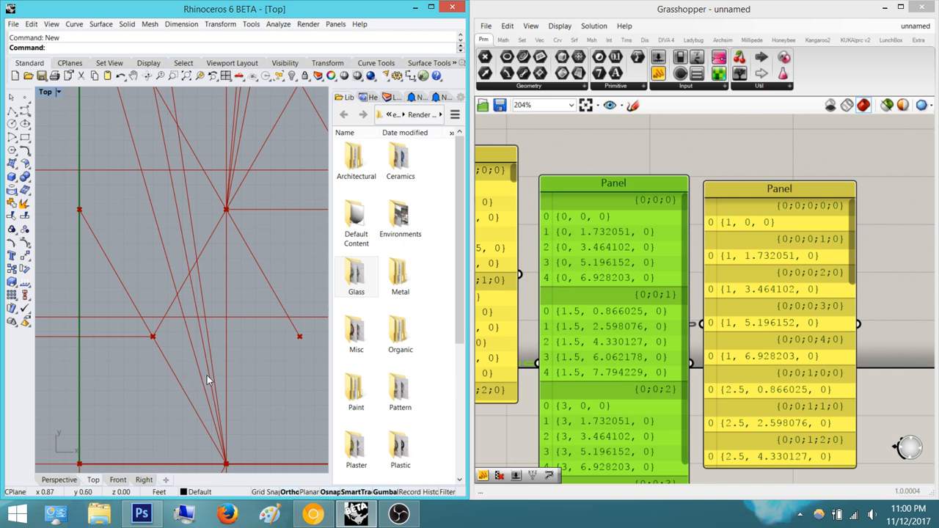
right_drag(220, 358, 214, 381)
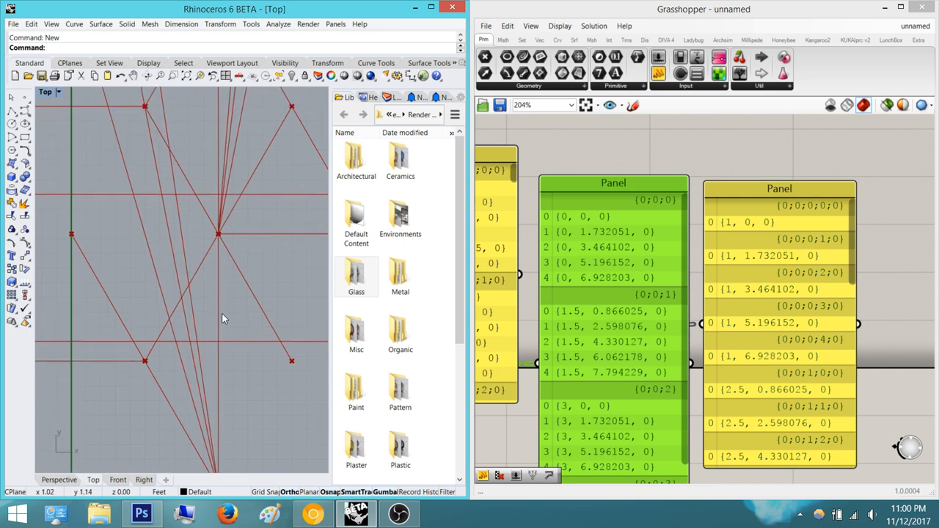
scroll(223, 352, down, 5)
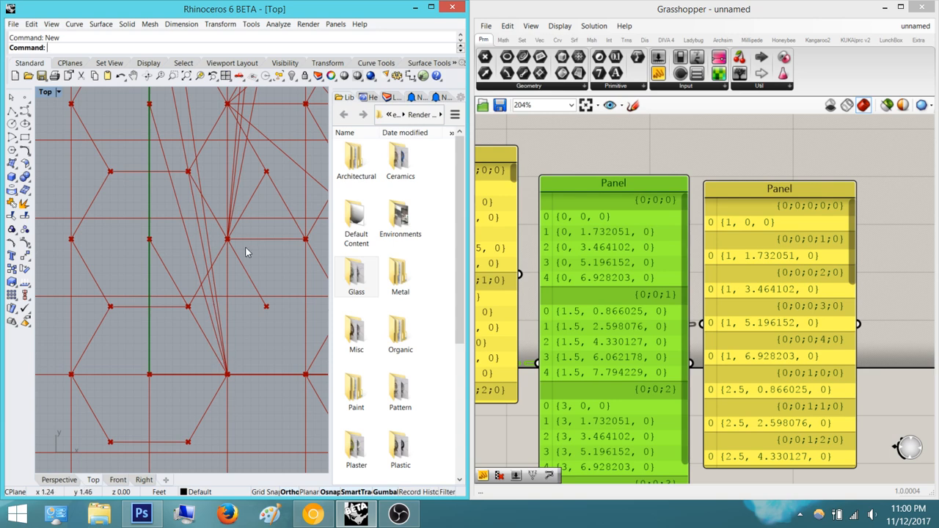
key(ctrl+n)
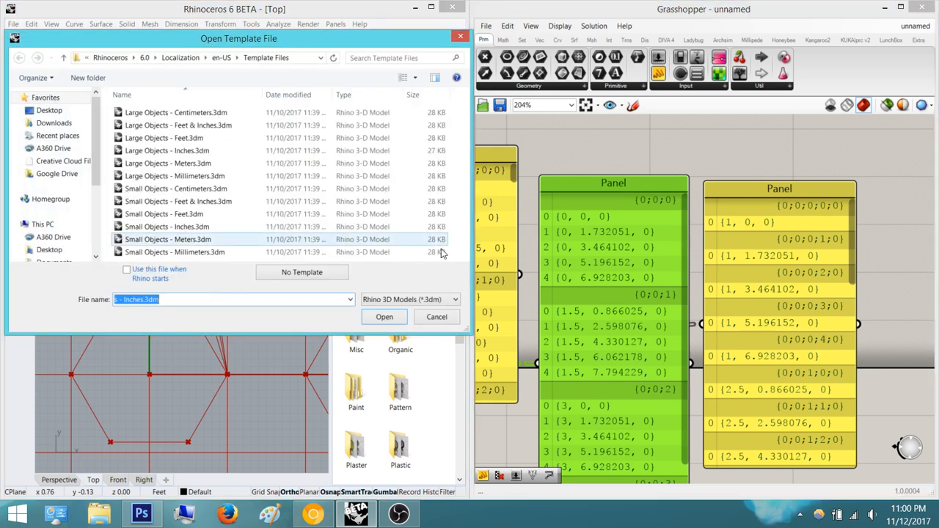
click(436, 317)
scroll(233, 358, up, 5)
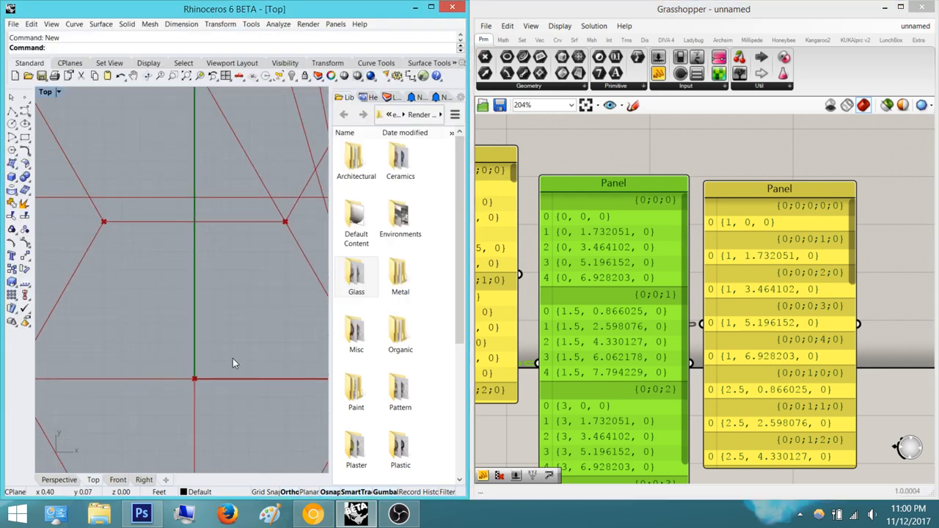
Compare the center points listed per column in the Points panel with the List Item branches and the misrouted lines in the Top viewport
scroll(233, 358, down, 3)
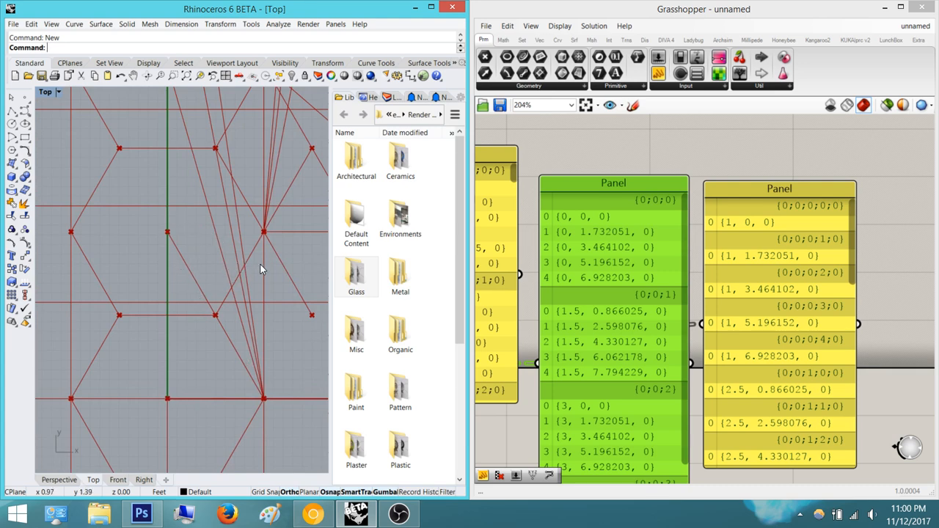
scroll(243, 287, down, 3)
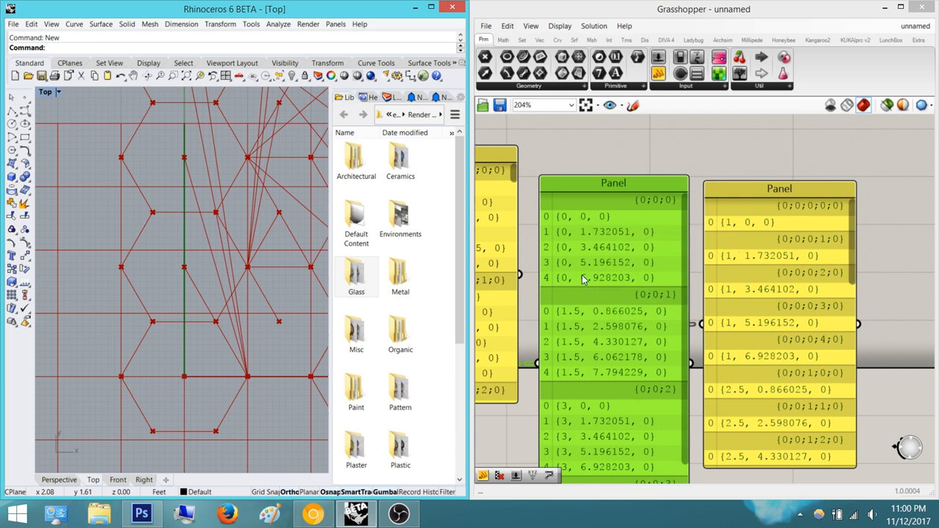
right_drag(554, 244, 678, 257)
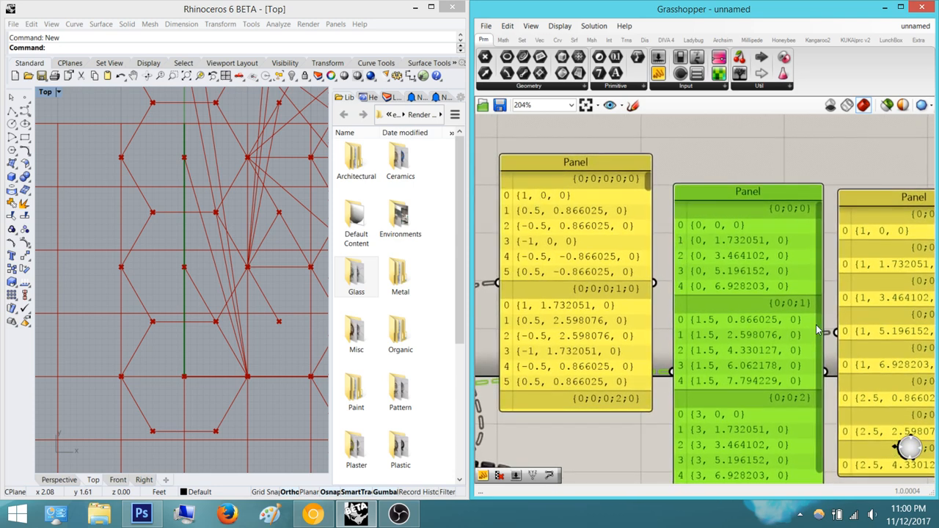
right_drag(817, 324, 779, 286)
scroll(779, 286, down, 3)
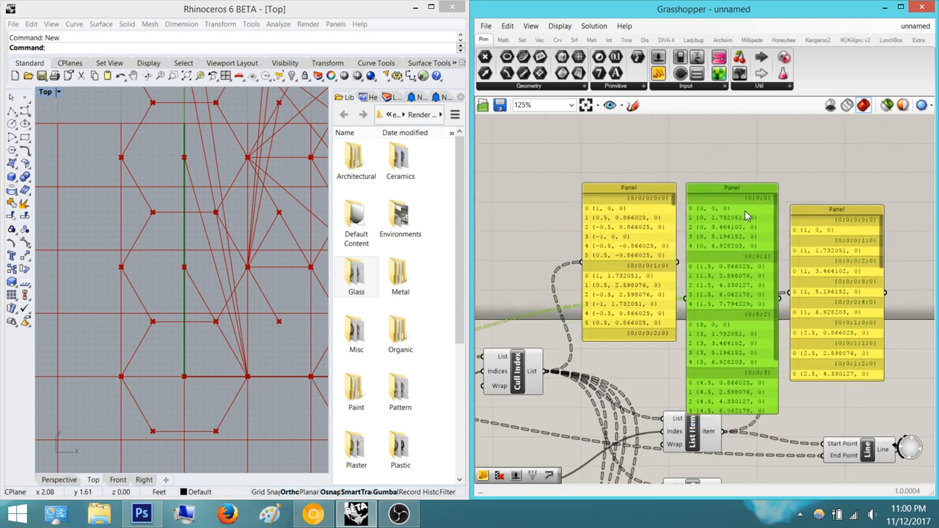
scroll(205, 282, down, 4)
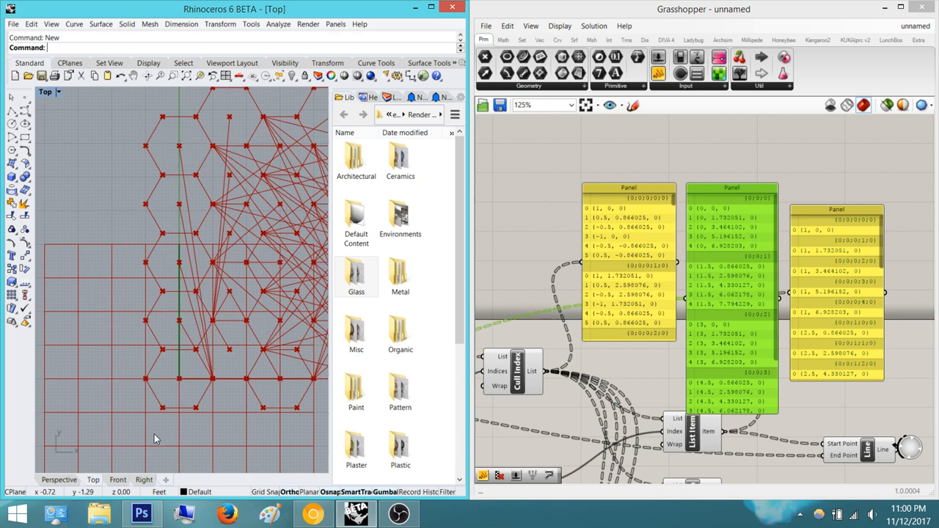
scroll(728, 295, up, 4)
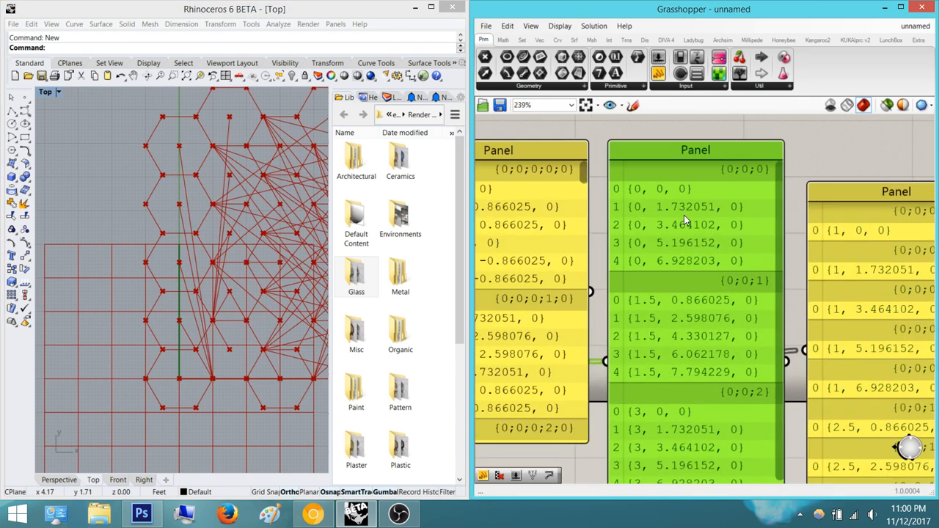
scroll(176, 356, up, 6)
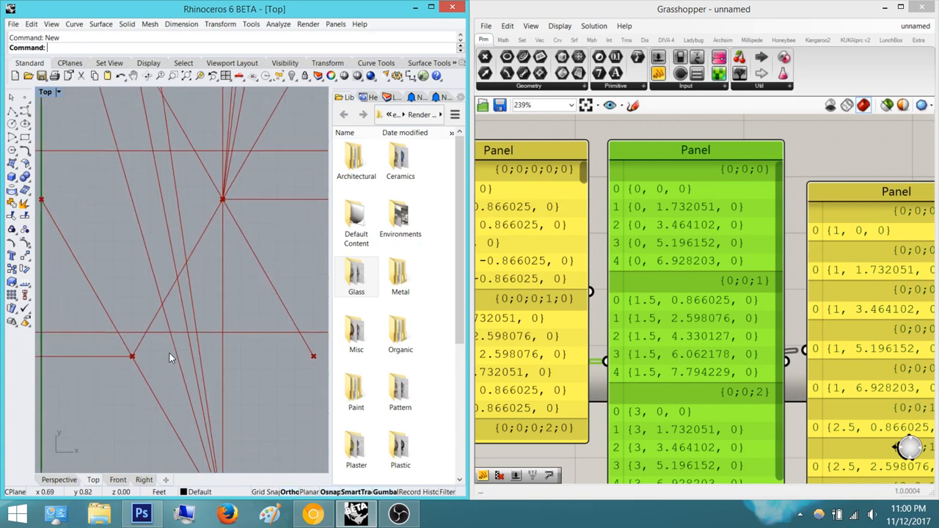
right_drag(165, 365, 170, 324)
scroll(169, 324, down, 4)
right_drag(697, 289, 661, 288)
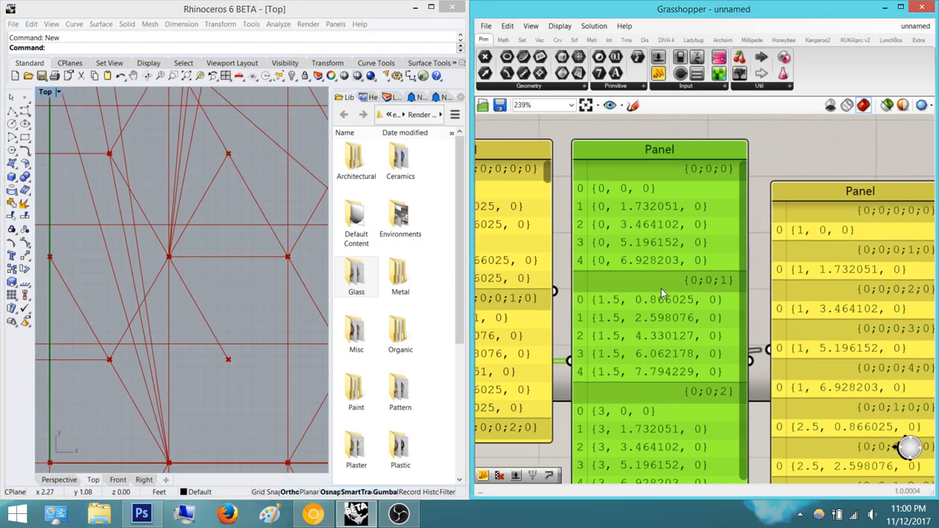
scroll(661, 288, down, 2)
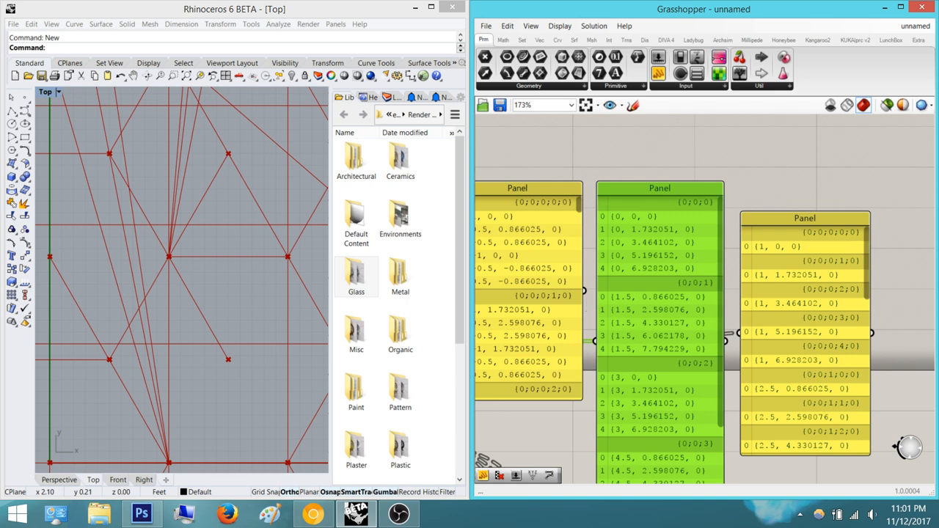
key(alt+Tab)
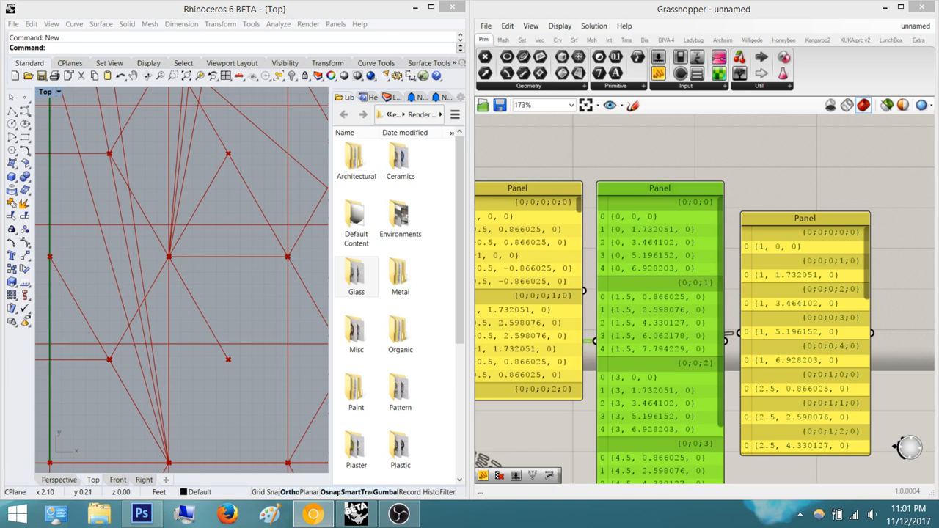
right_drag(728, 229, 750, 207)
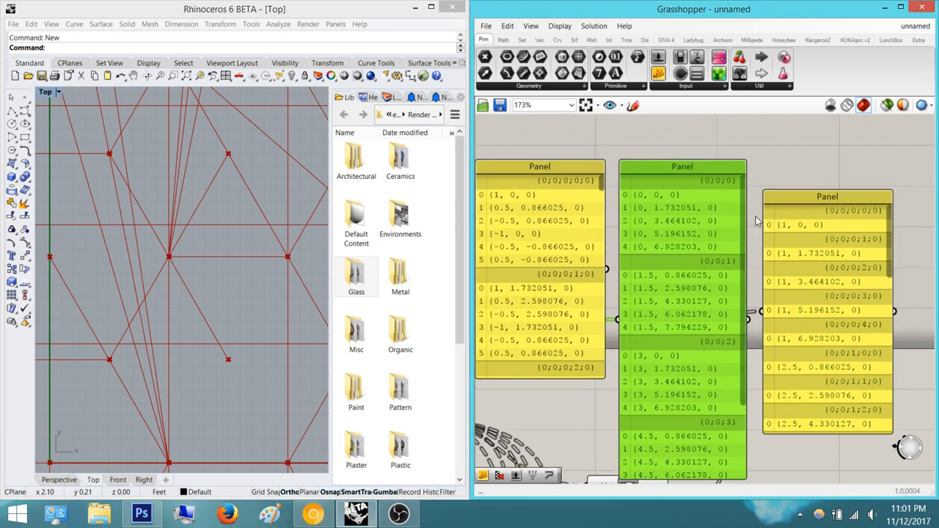
scroll(715, 239, up, 2)
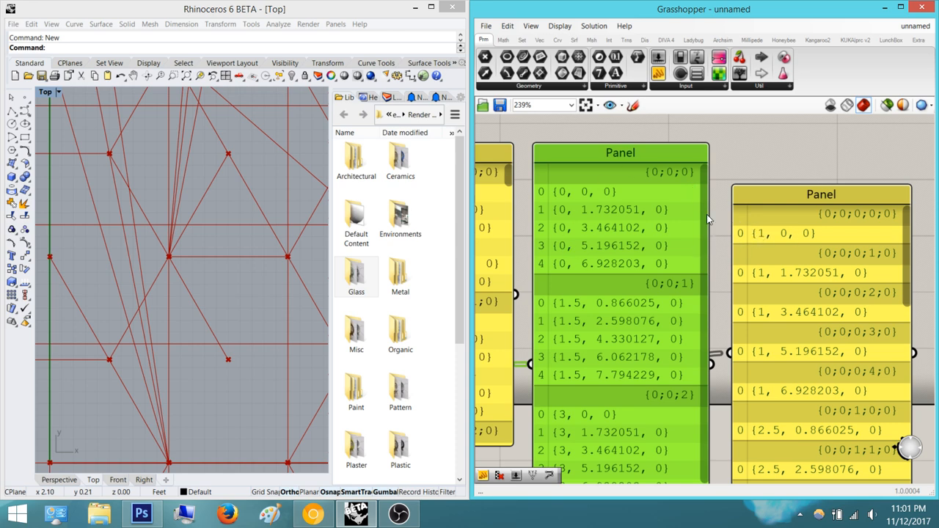
Graft the Hexagonal grid's Points output
scroll(668, 238, down, 5)
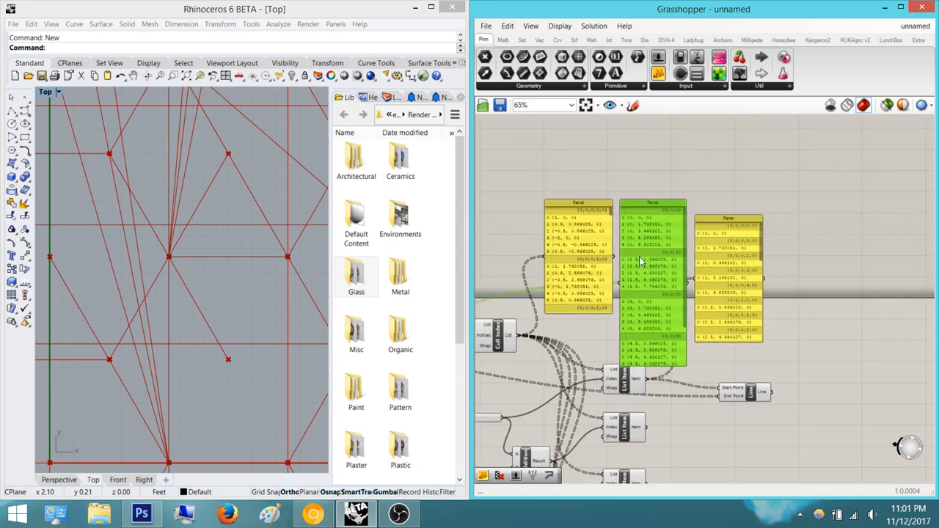
scroll(583, 263, up, 6)
click(640, 277)
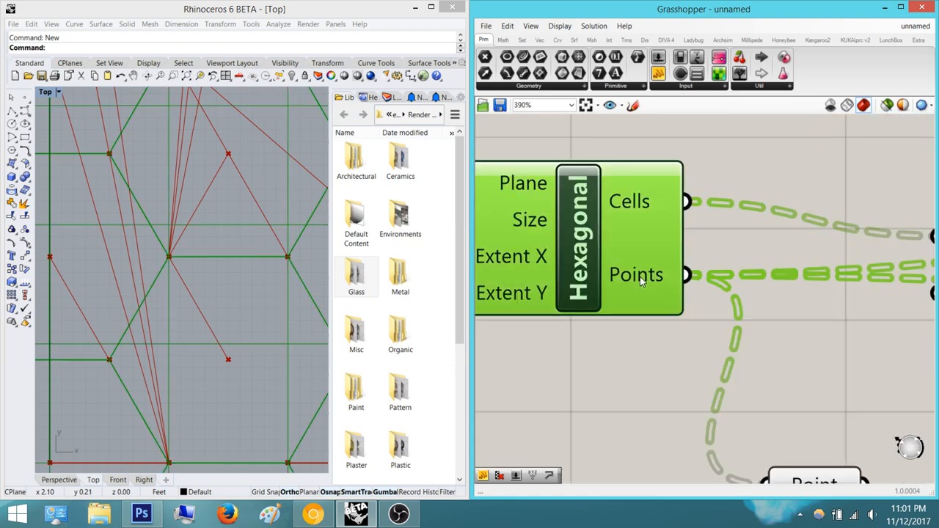
right_click(639, 276)
click(668, 349)
Move the List Item panel directly against the grafted Points panel so their branches line up
scroll(681, 351, down, 6)
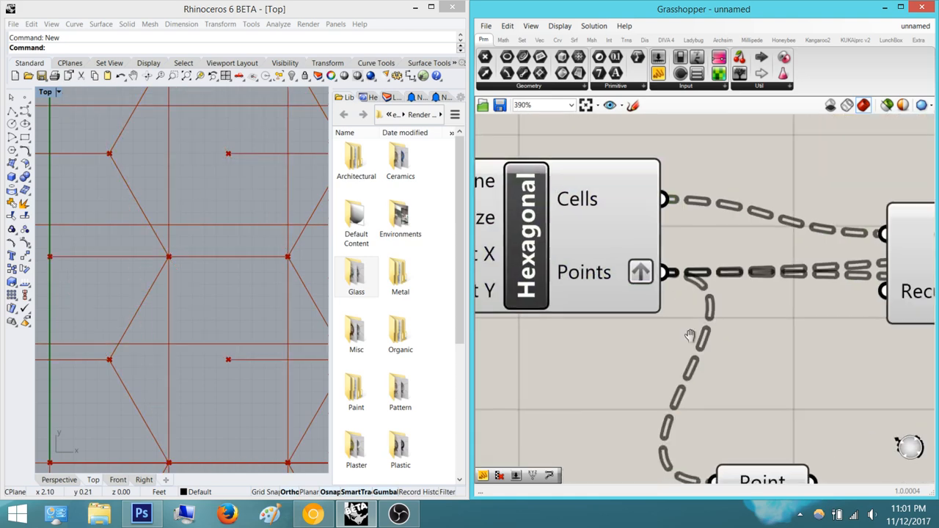
scroll(697, 249, up, 4)
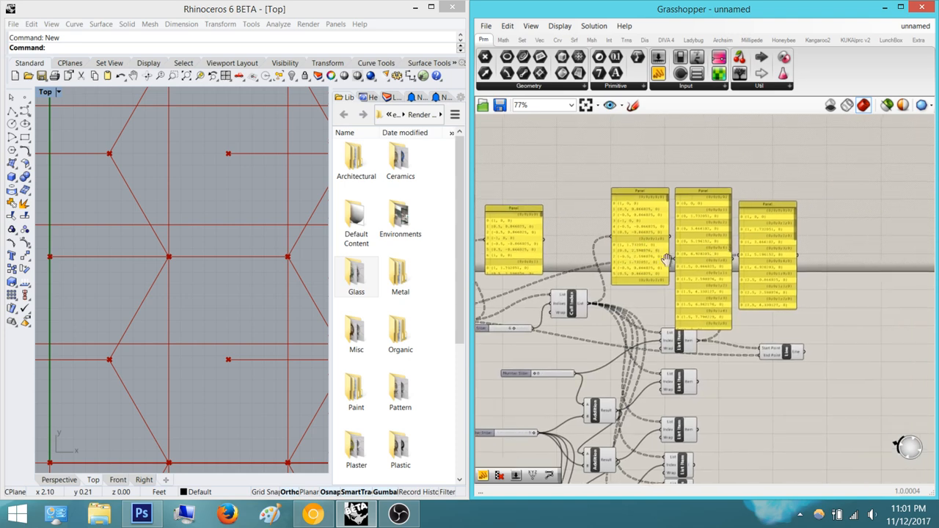
click(667, 246)
drag(668, 247, 667, 256)
scroll(658, 198, up, 5)
scroll(659, 209, down, 2)
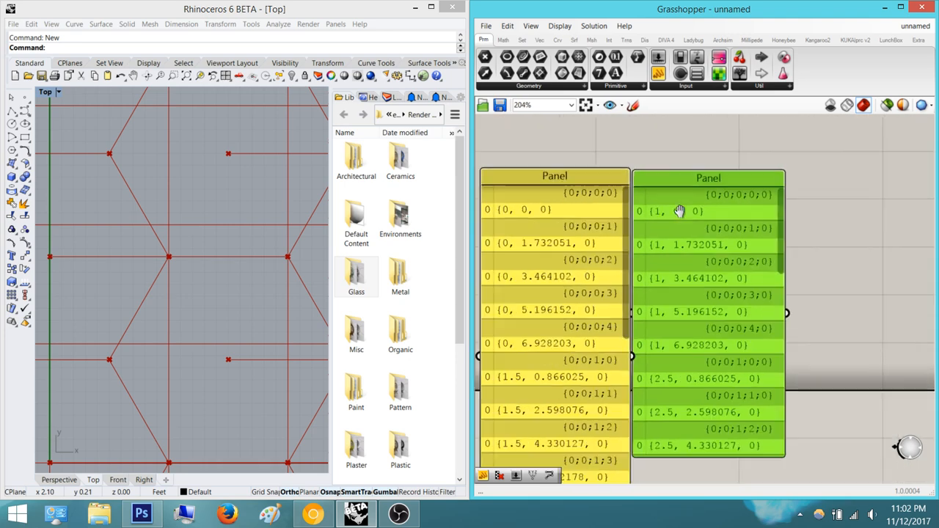
Compare the single-item branches of the Points and List Item panels with the center-to-vertex lines in the Top viewport
right_drag(583, 207, 608, 184)
scroll(164, 326, down, 7)
scroll(164, 326, up, 5)
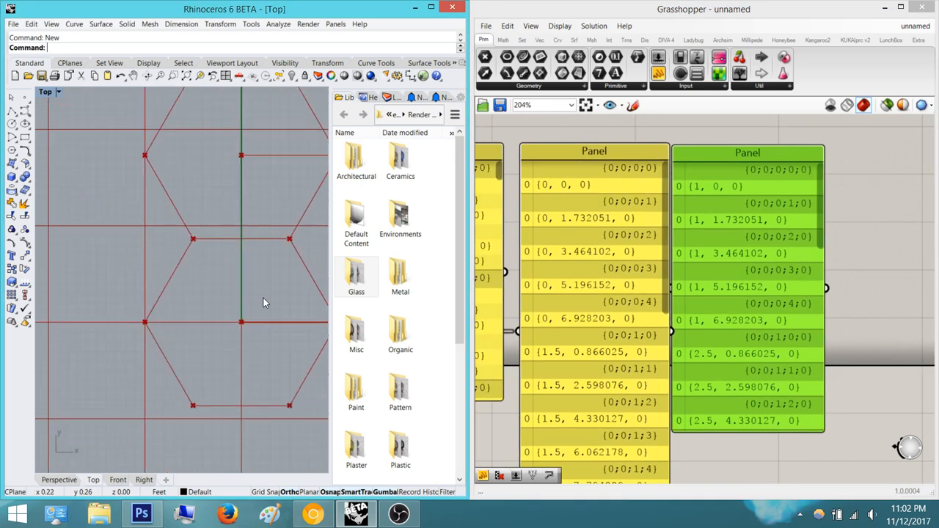
right_drag(233, 296, 179, 297)
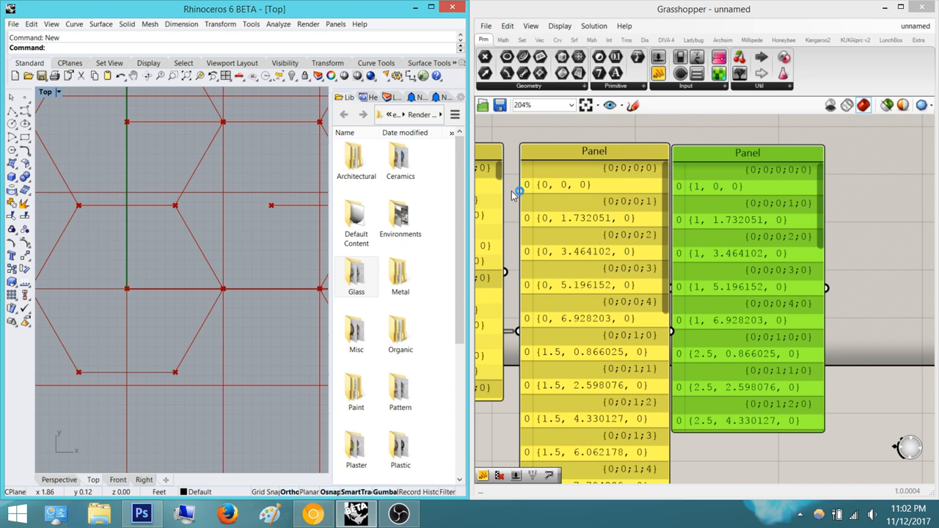
right_drag(701, 300, 663, 253)
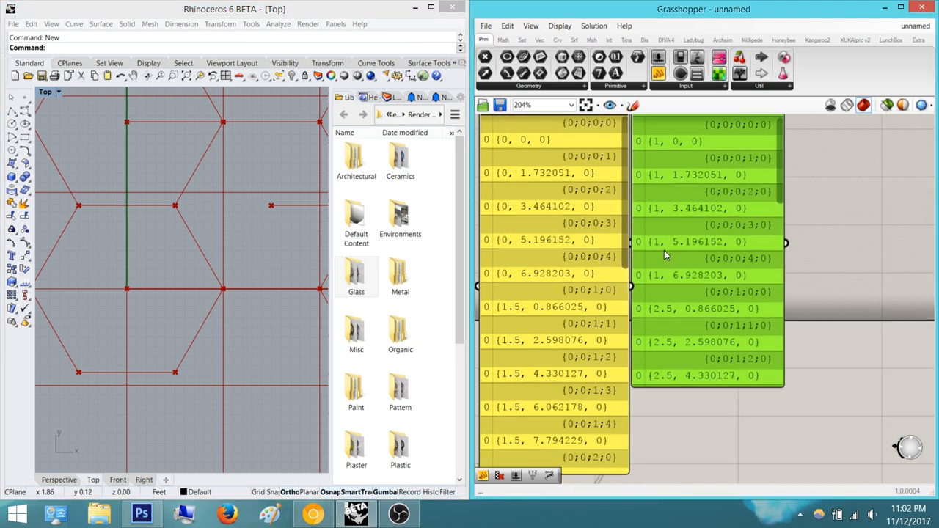
scroll(622, 249, down, 1)
right_drag(599, 241, 655, 259)
right_drag(196, 183, 172, 240)
scroll(172, 241, down, 8)
right_drag(180, 275, 195, 318)
scroll(159, 260, up, 6)
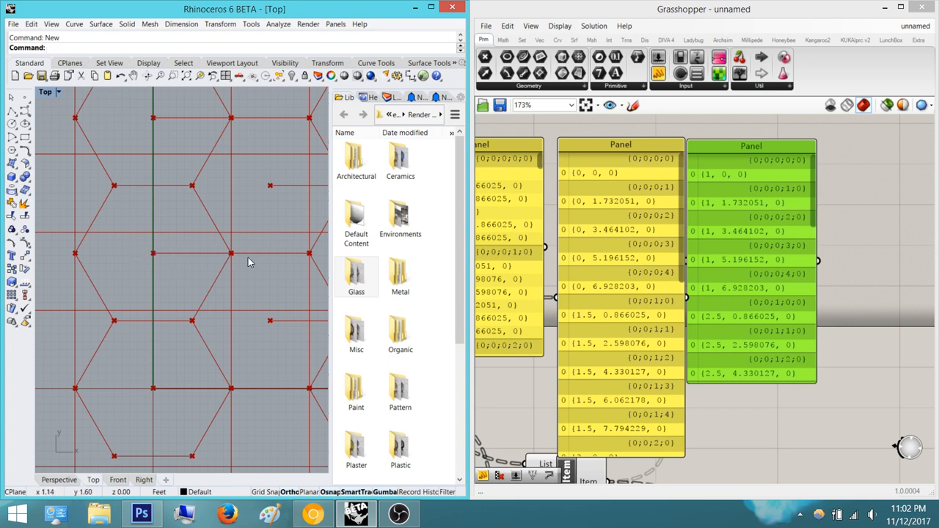
scroll(218, 325, down, 5)
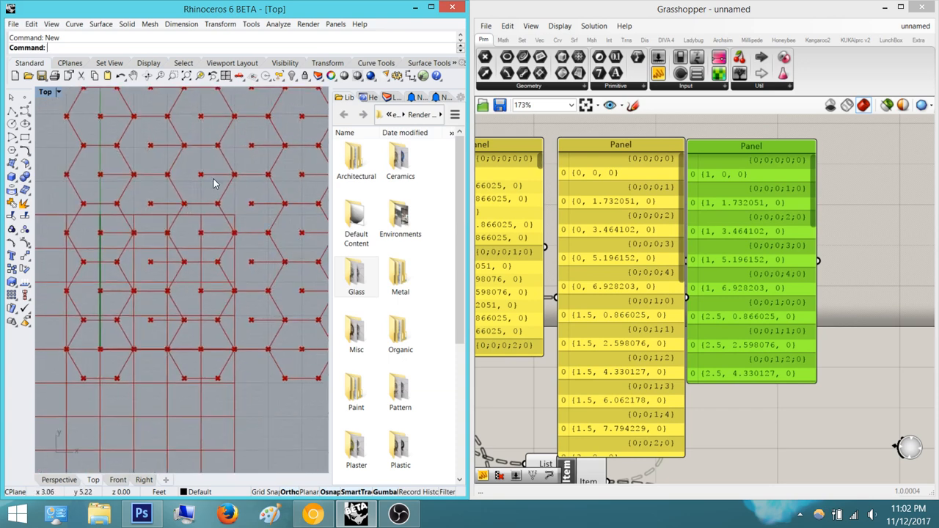
right_drag(655, 328, 739, 297)
scroll(739, 298, down, 1)
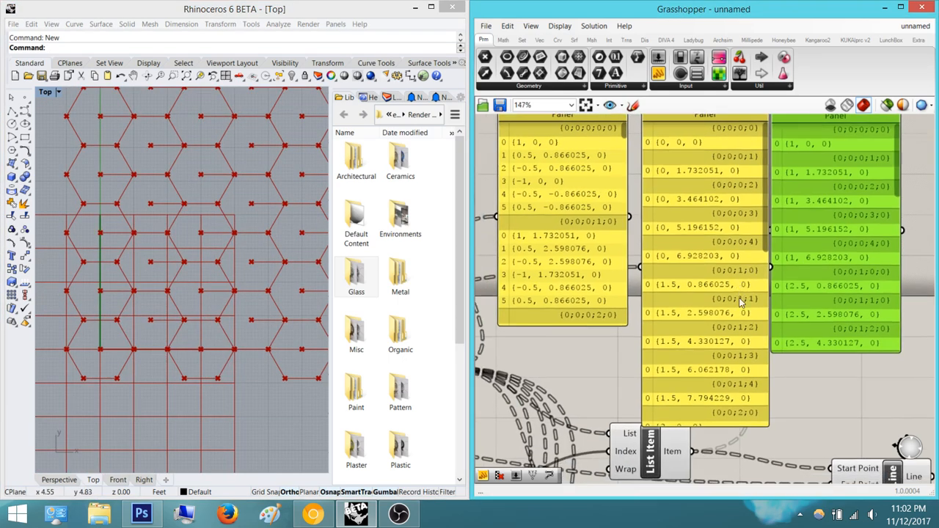
Move the Points and List Item panels together up the canvas, clear of the first List Item component
scroll(738, 299, down, 2)
click(820, 383)
right_drag(851, 387, 776, 324)
drag(830, 270, 641, 170)
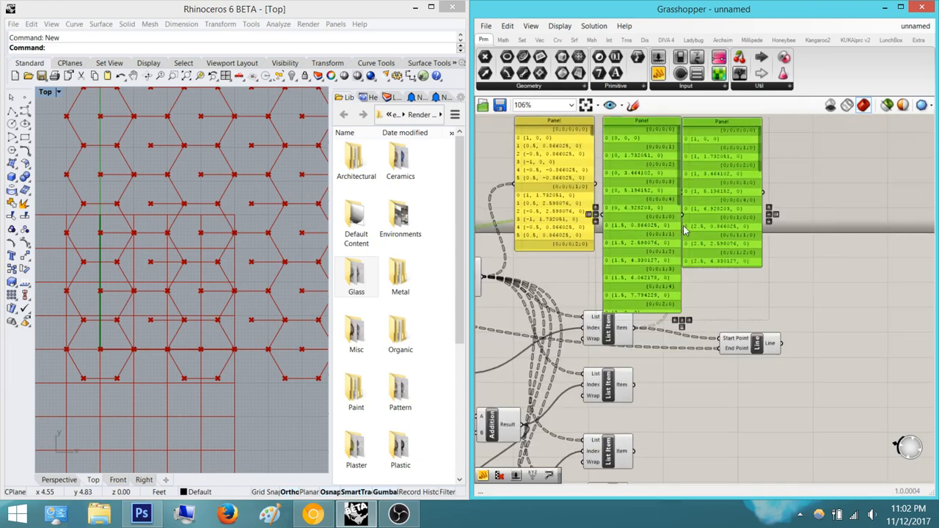
right_drag(640, 164, 704, 284)
drag(704, 284, 709, 241)
click(882, 359)
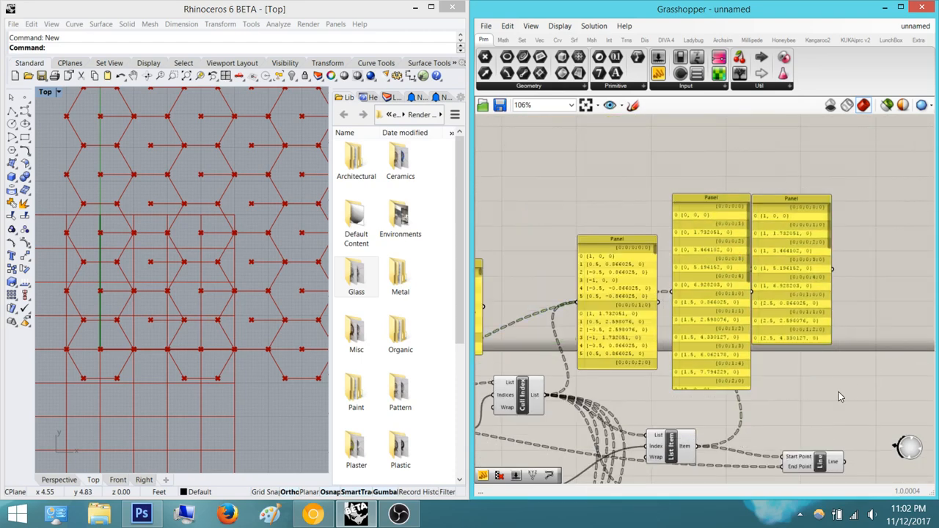
Review the Line component's wiring and the hexagon lines, then switch to the browser to check the reference photo of the folding-panel facade
right_drag(839, 396, 776, 302)
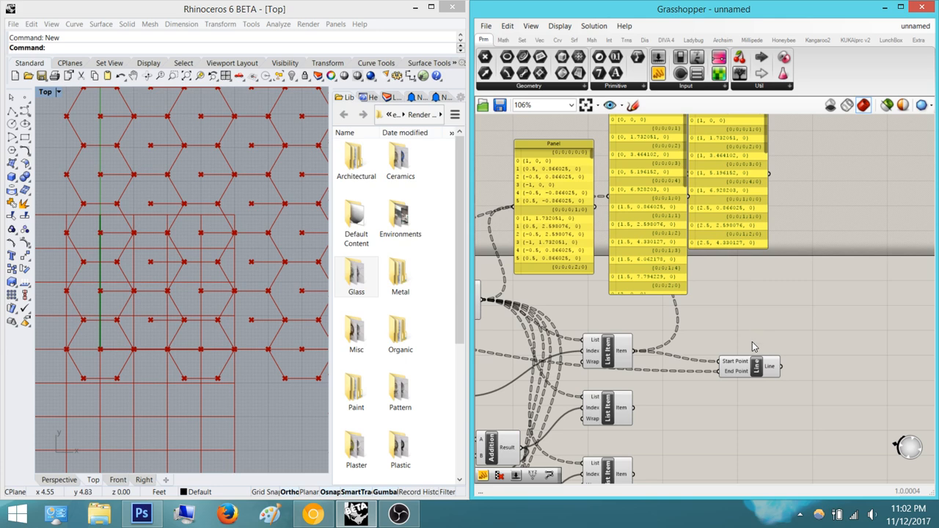
scroll(733, 323, up, 2)
click(703, 308)
click(729, 233)
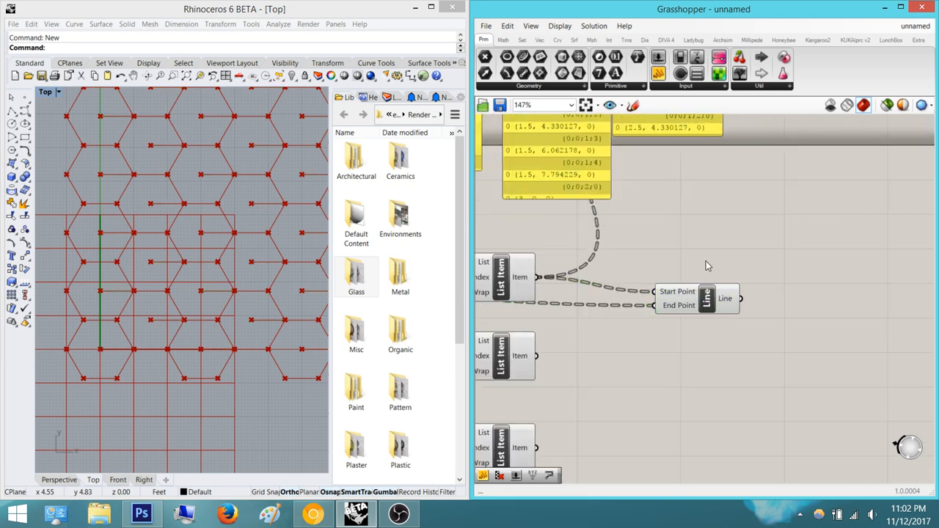
right_drag(706, 262, 758, 234)
right_drag(234, 272, 234, 234)
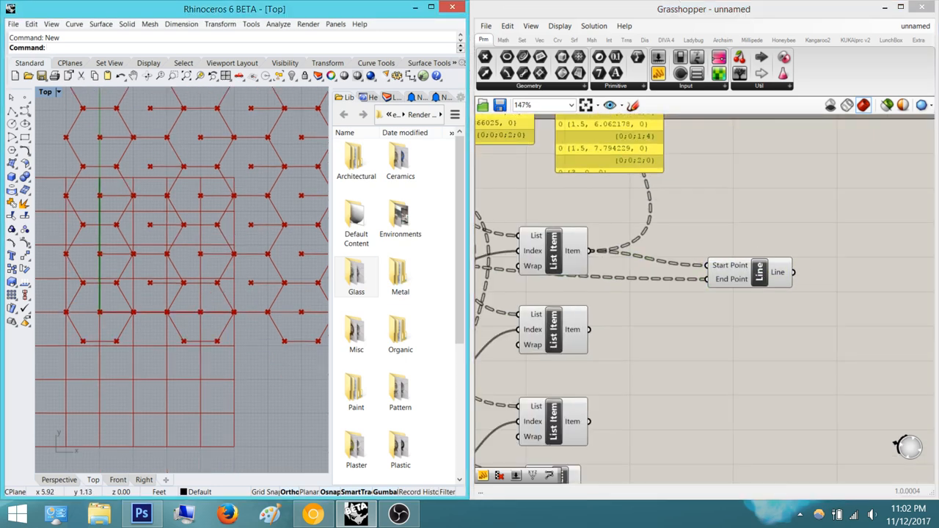
click(313, 514)
drag(526, 93, 419, 93)
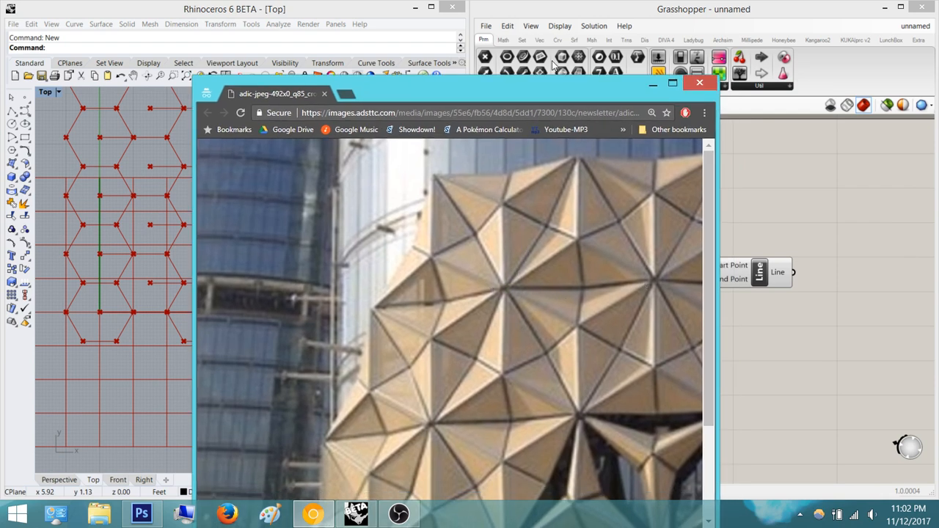
drag(535, 93, 606, 88)
click(724, 80)
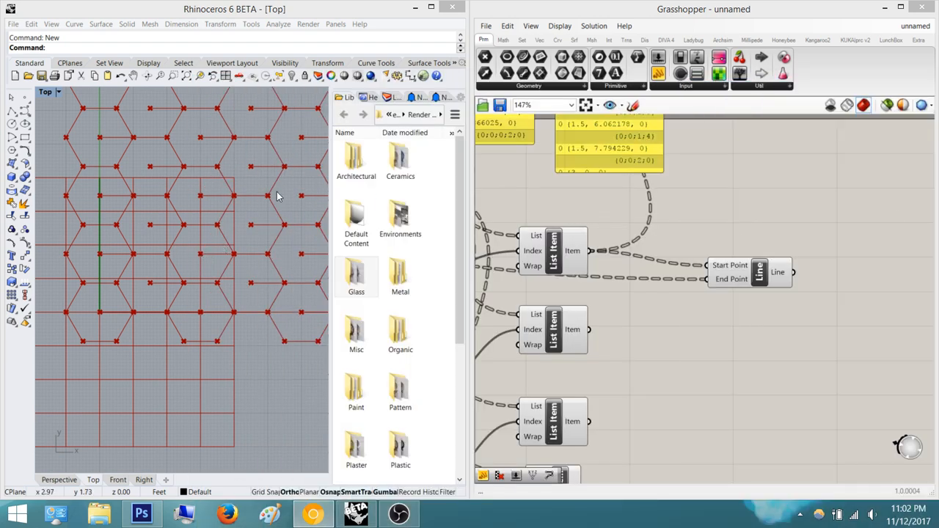
Inspect the center-to-vertex line in each hexagon from the grid origin to its far corner in the Top viewport
scroll(181, 265, up, 5)
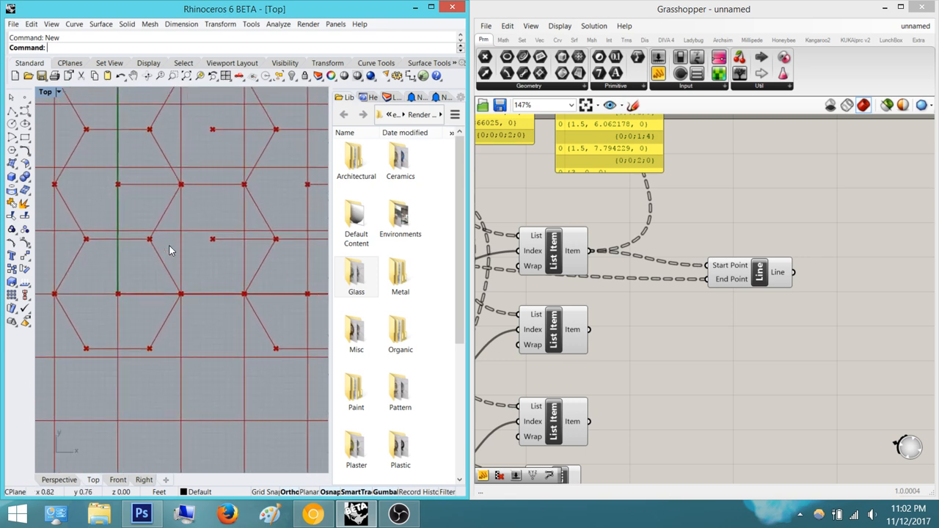
right_drag(146, 312, 121, 334)
scroll(121, 333, down, 2)
right_drag(275, 271, 173, 360)
right_drag(255, 181, 154, 308)
right_drag(259, 198, 215, 247)
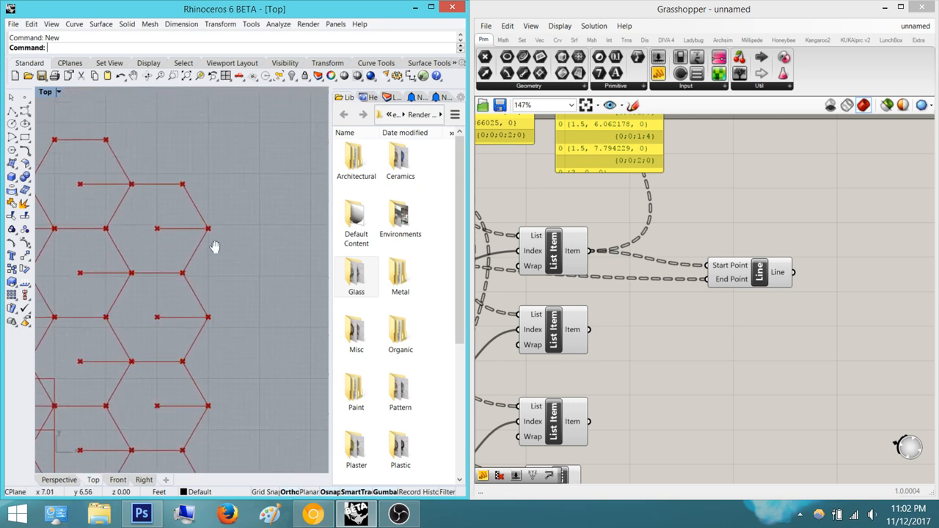
scroll(215, 248, up, 3)
Add a second Line component beside the second List Item, below the existing Line component
click(699, 332)
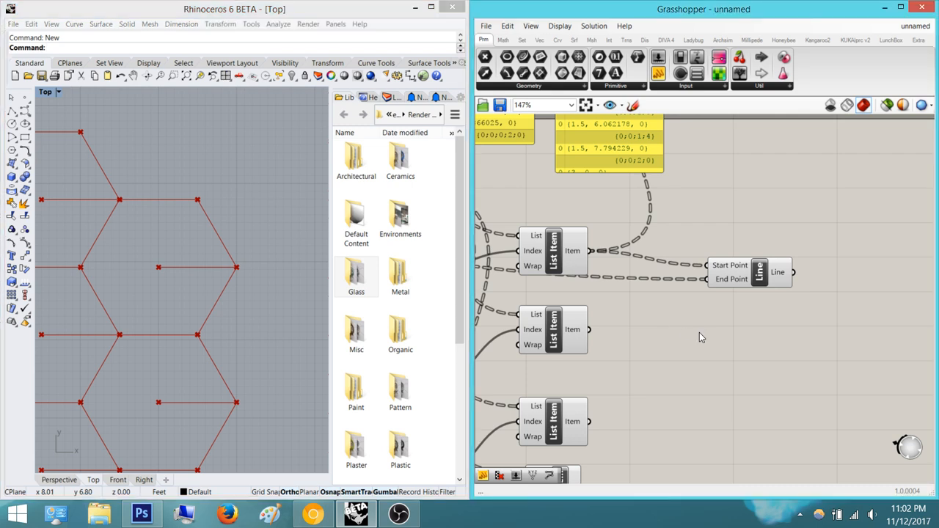
double_click(699, 333)
text(line)
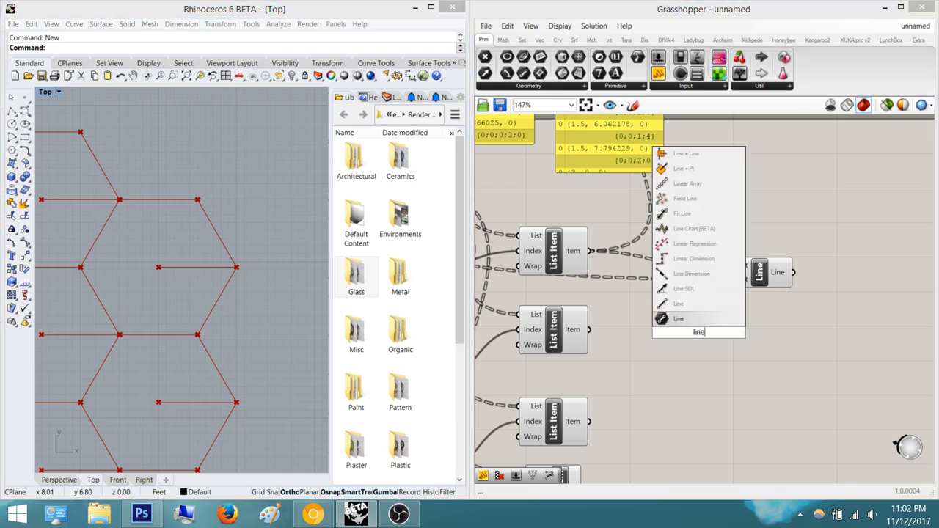
key(Return)
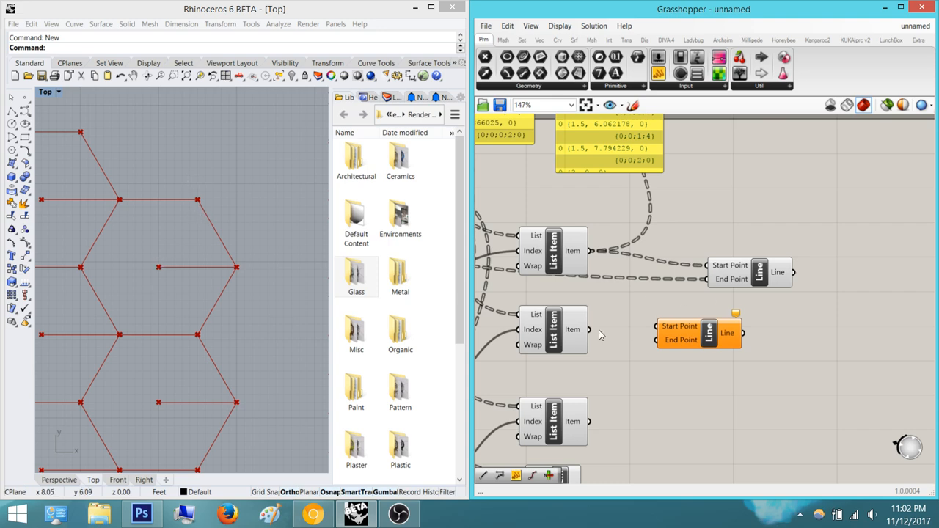
Wire the cell center points into the second Line's Start Point and the second List Item's Item output into its End Point
scroll(660, 323, down, 5)
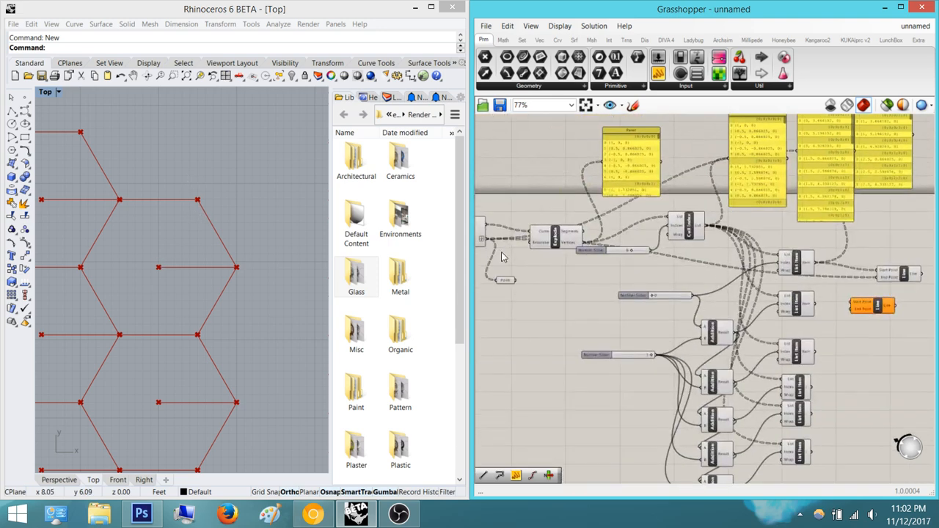
drag(489, 237, 907, 305)
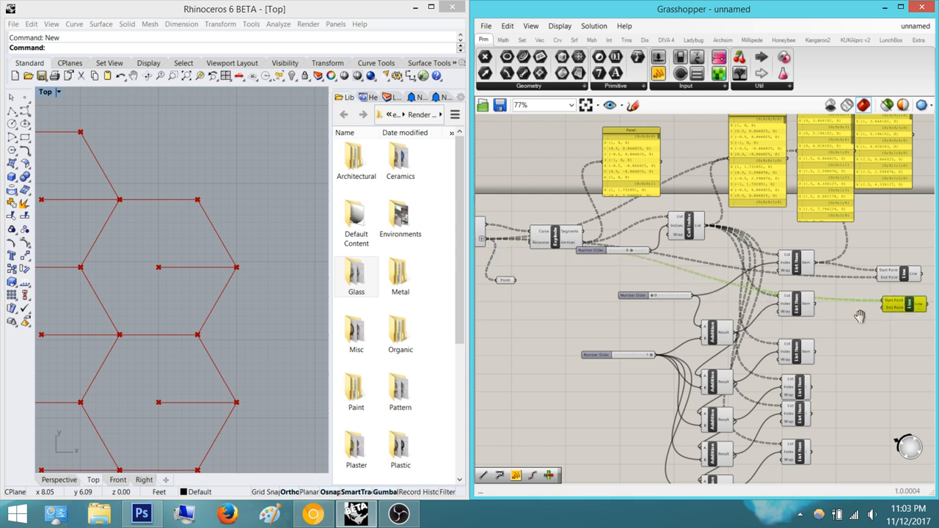
right_drag(858, 315, 822, 327)
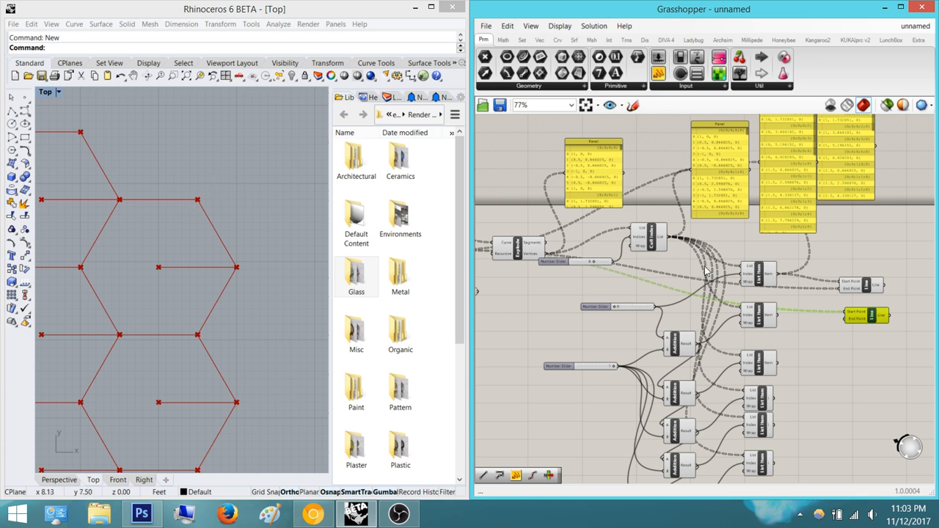
scroll(874, 314, up, 4)
drag(750, 330, 627, 318)
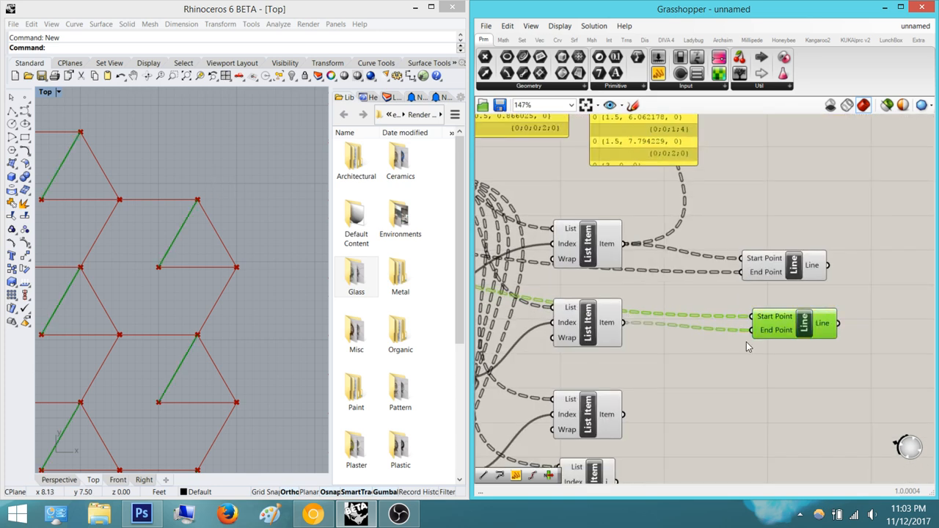
right_drag(859, 319, 793, 342)
click(793, 343)
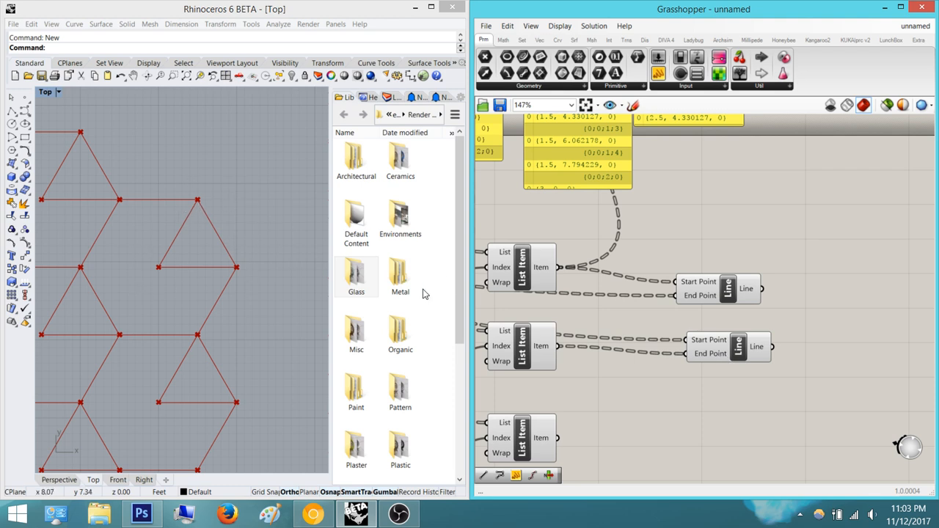
Review the wiring of both Line components and the center-to-vertex lines they draw in the hexagons
right_drag(866, 312, 838, 263)
drag(778, 322, 658, 189)
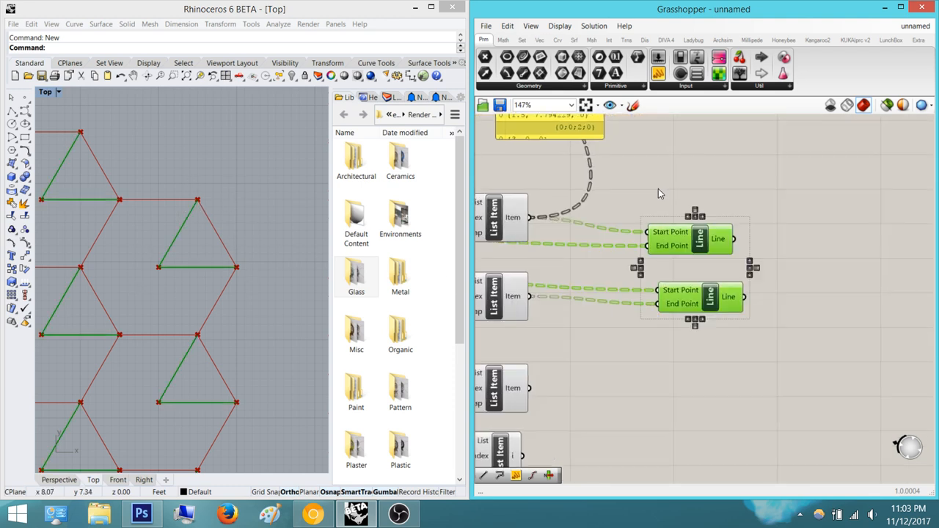
click(721, 198)
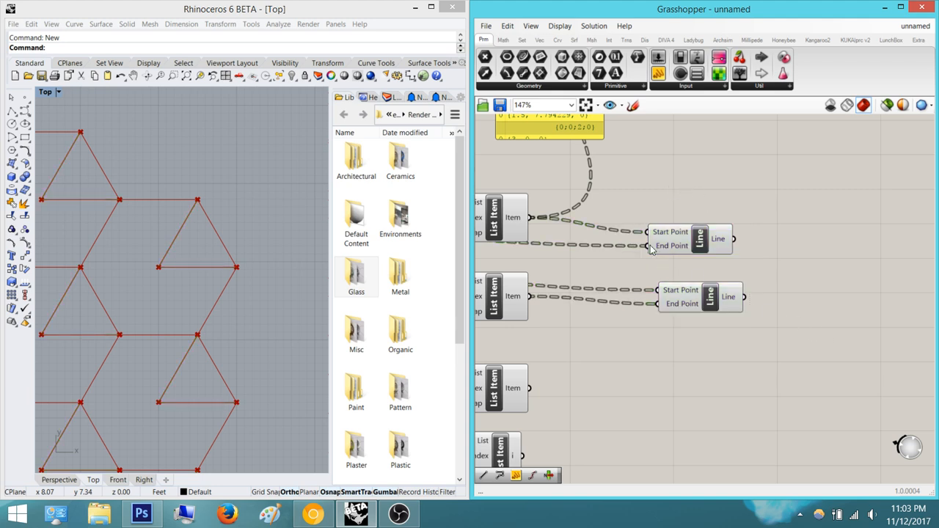
right_drag(697, 276, 760, 261)
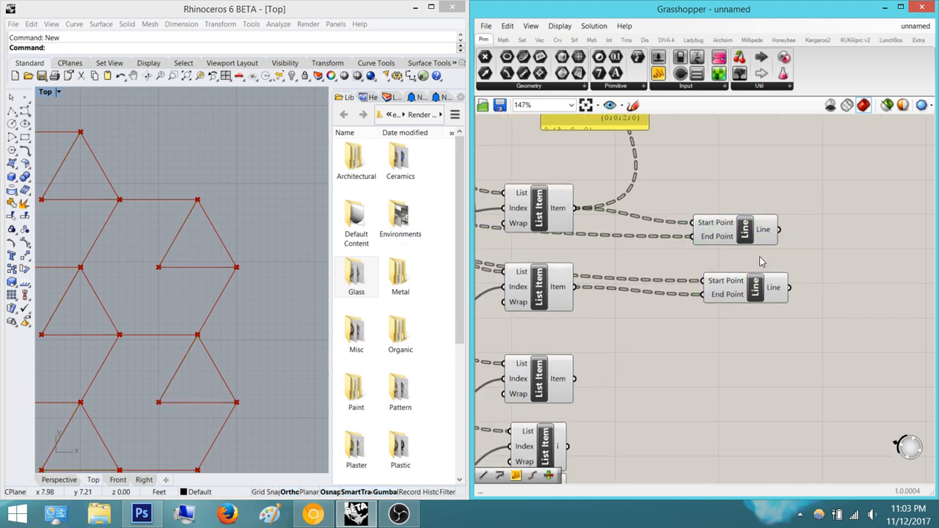
right_drag(635, 295, 710, 343)
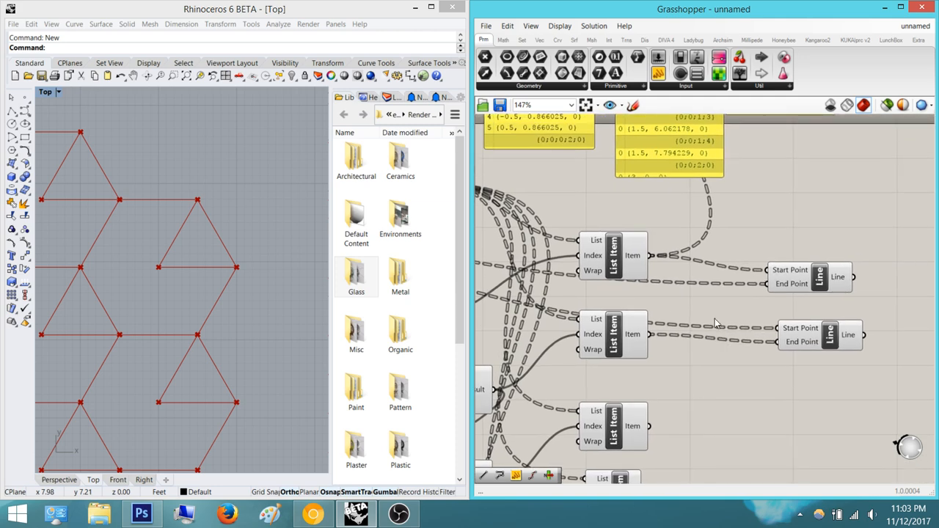
scroll(714, 318, down, 3)
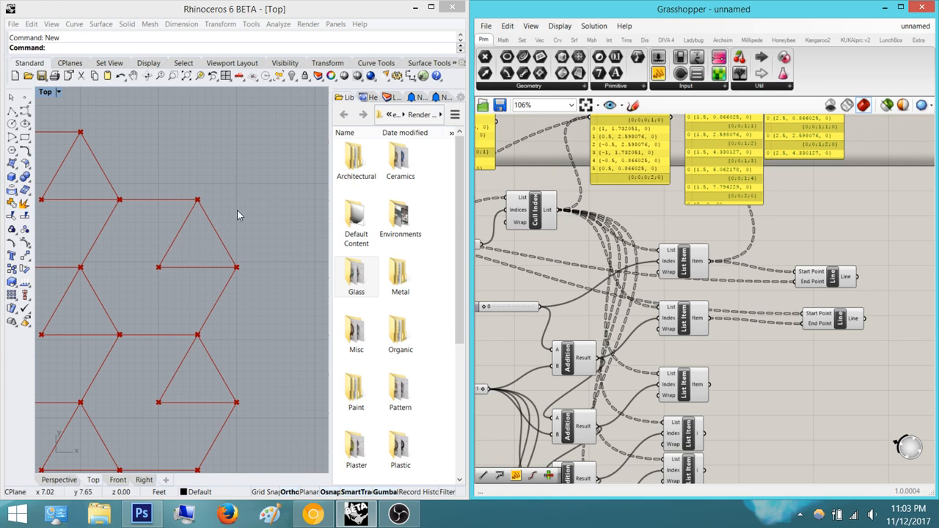
scroll(169, 215, up, 2)
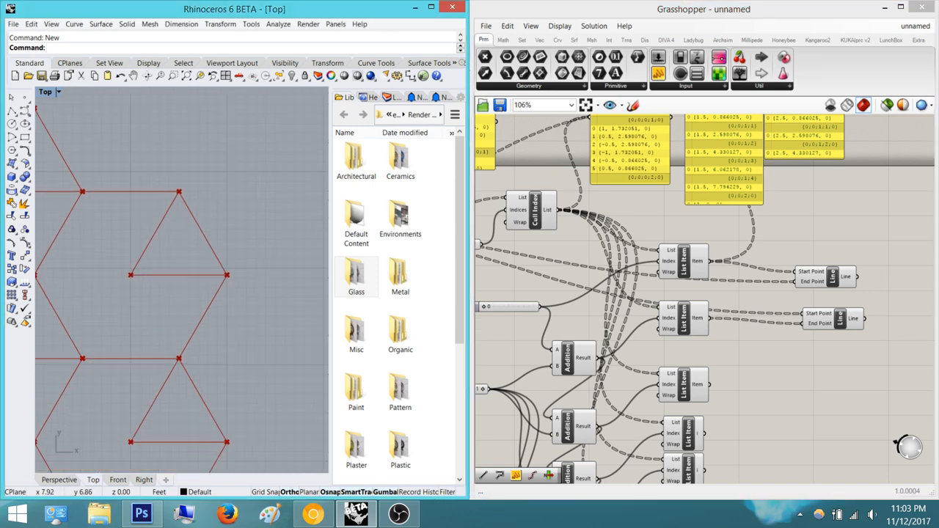
Switch to the browser and examine the triangular folding panels in the facade reference photo
drag(938, 129, 338, 37)
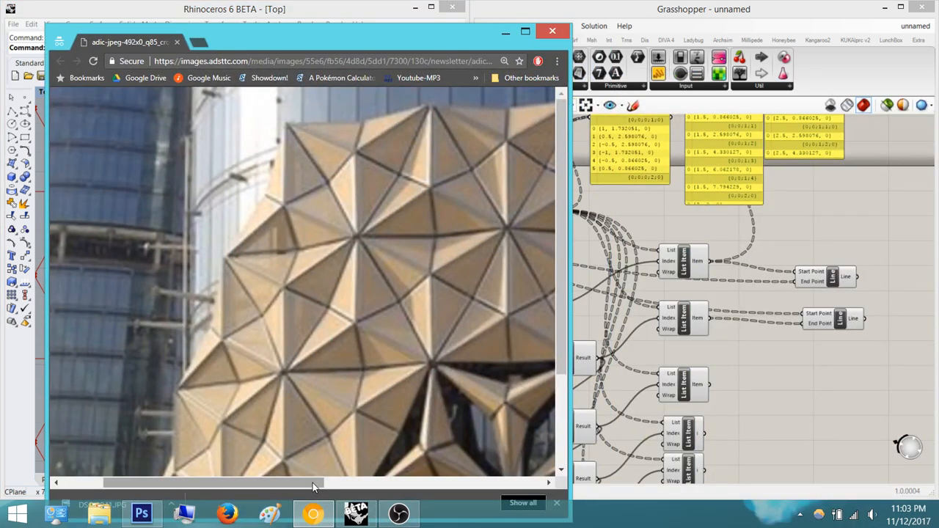
drag(312, 483, 343, 482)
scroll(421, 379, down, 2)
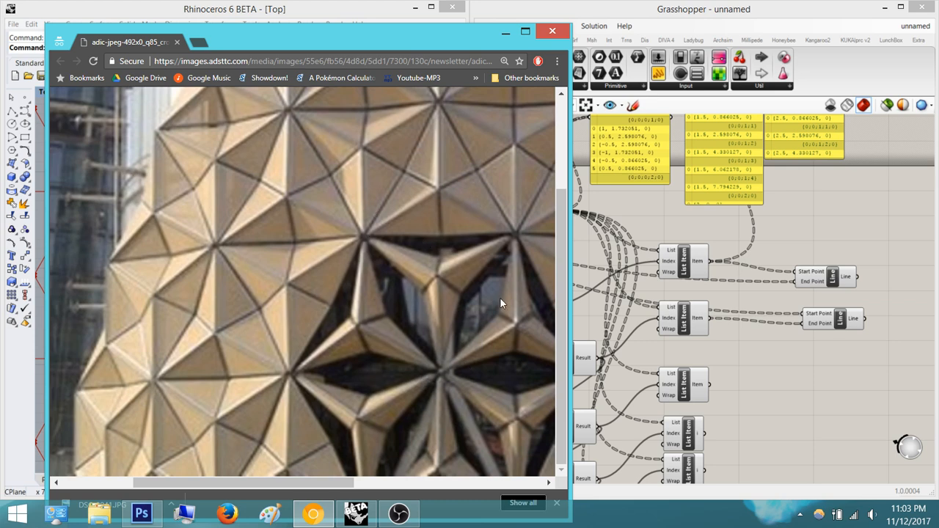
drag(357, 478, 432, 481)
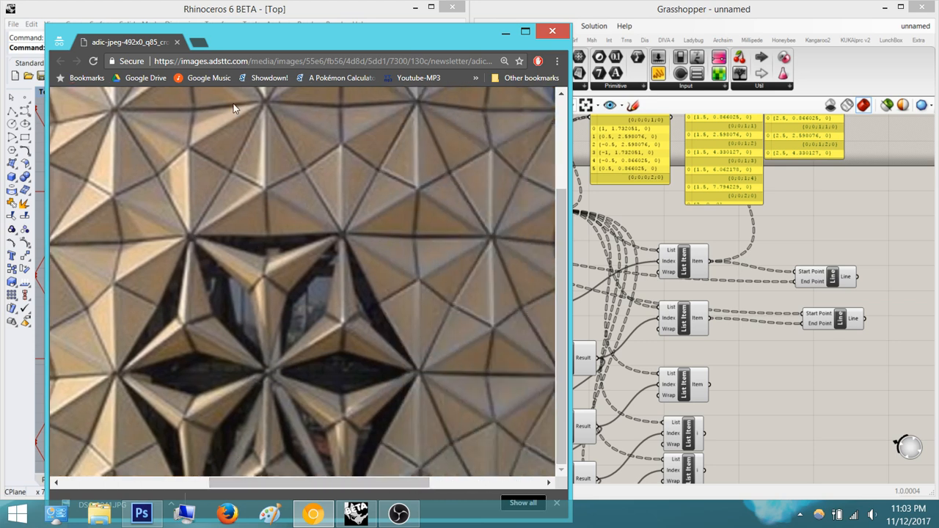
scroll(208, 181, up, 2)
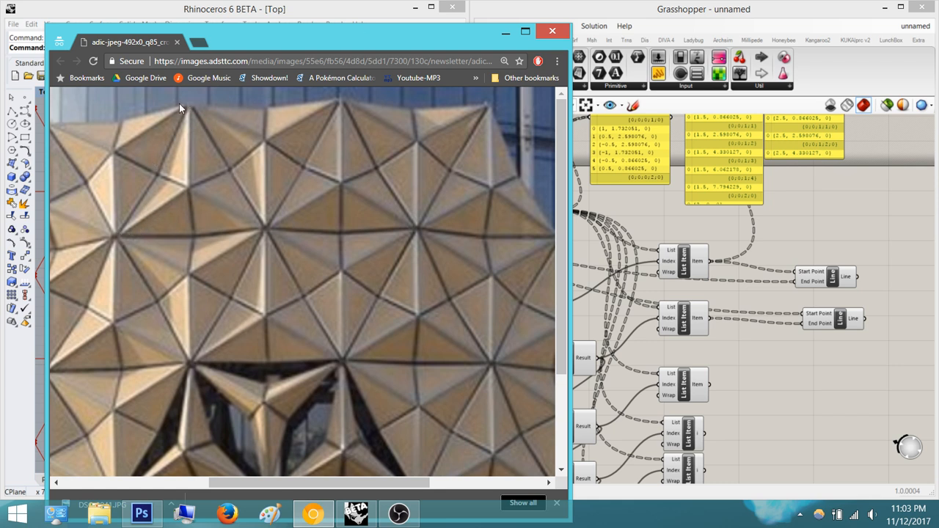
drag(295, 38, 938, 56)
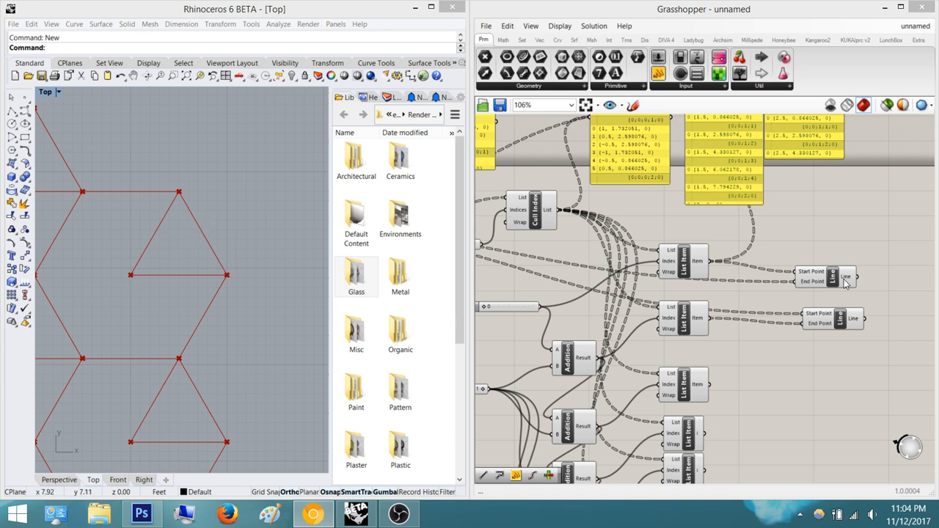
Add a Divide Curve component beside the two Line components and place it level with the first one
right_click(649, 233)
right_drag(826, 227, 591, 217)
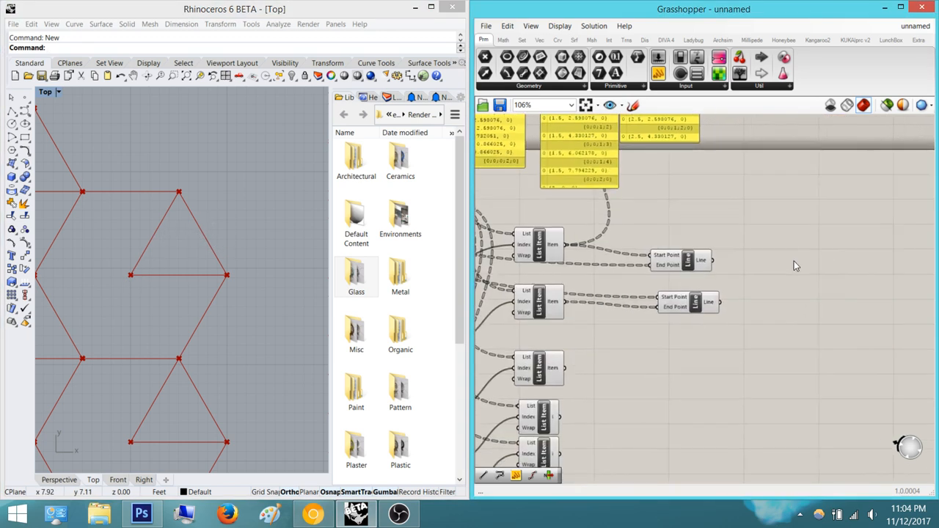
right_drag(757, 255, 725, 234)
click(657, 238)
click(657, 285)
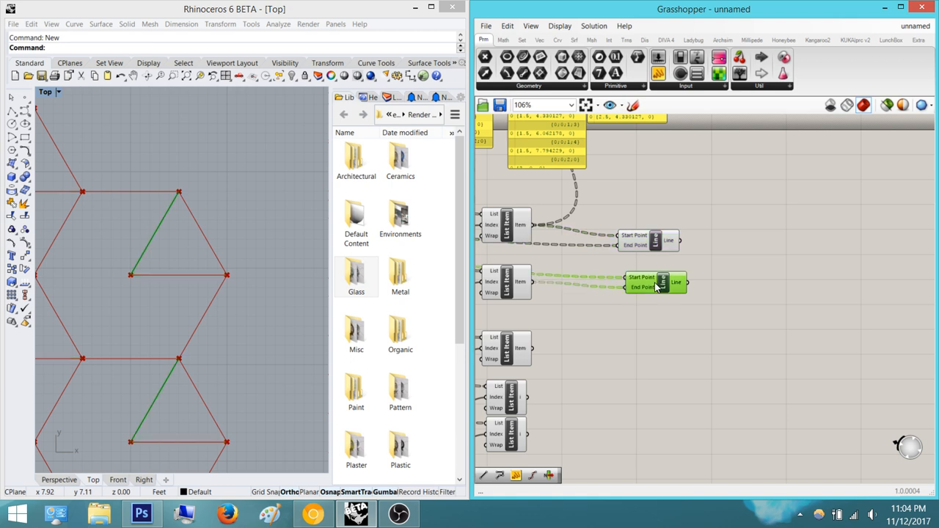
double_click(755, 212)
text(divi)
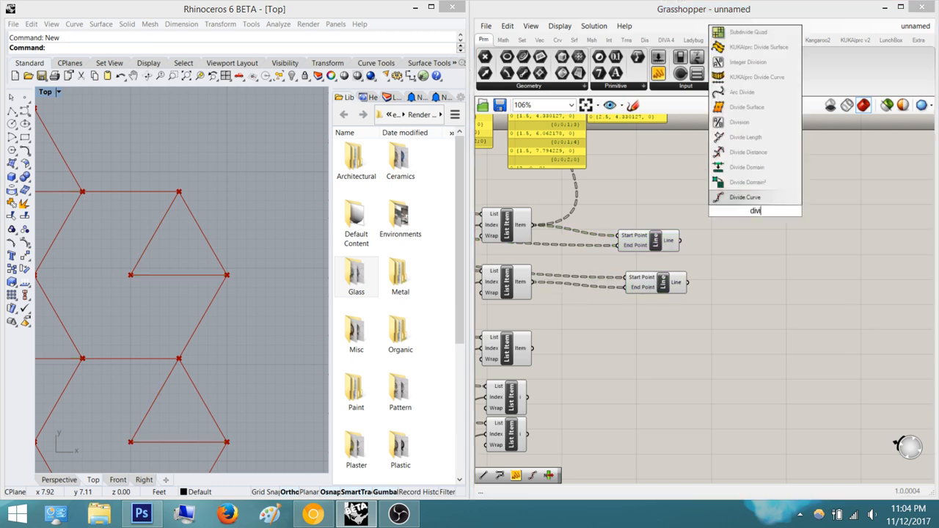
key(Return)
drag(757, 215, 799, 213)
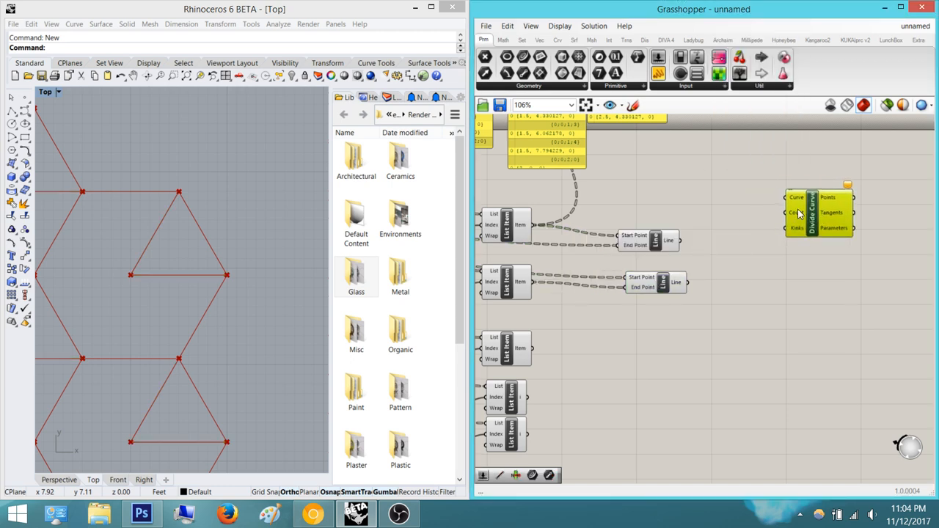
click(784, 349)
Duplicate the Divide Curve component below the original and wire each Line output into the Curve input of its own Divide Curve
click(821, 225)
key(ctrl+c)
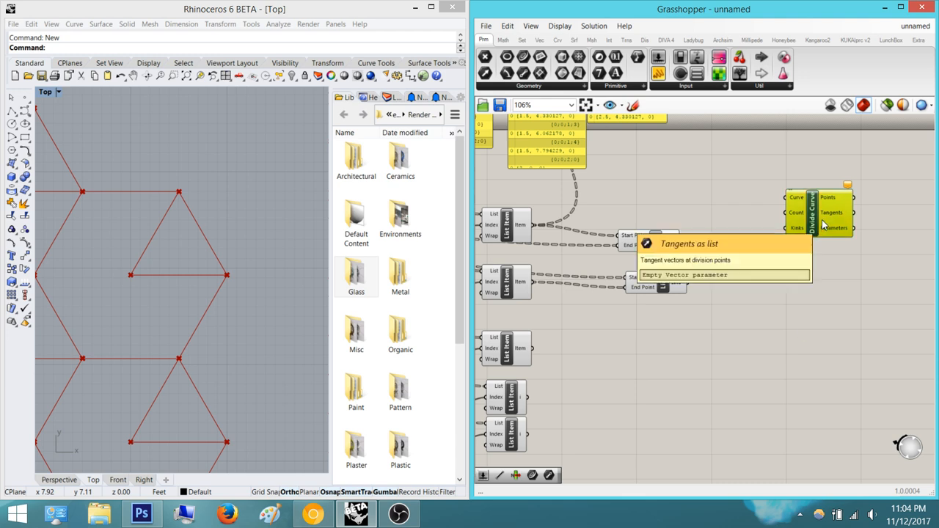
key(ctrl+v)
drag(823, 231, 827, 334)
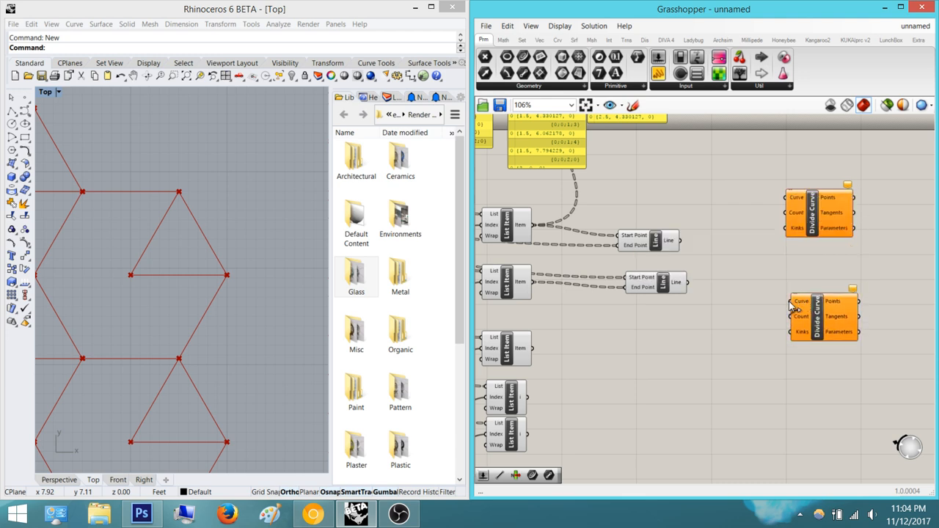
drag(792, 300, 693, 290)
drag(785, 198, 680, 240)
Add a number slider set to 2 and wire it into the Count input of both Divide Curve components
double_click(704, 261)
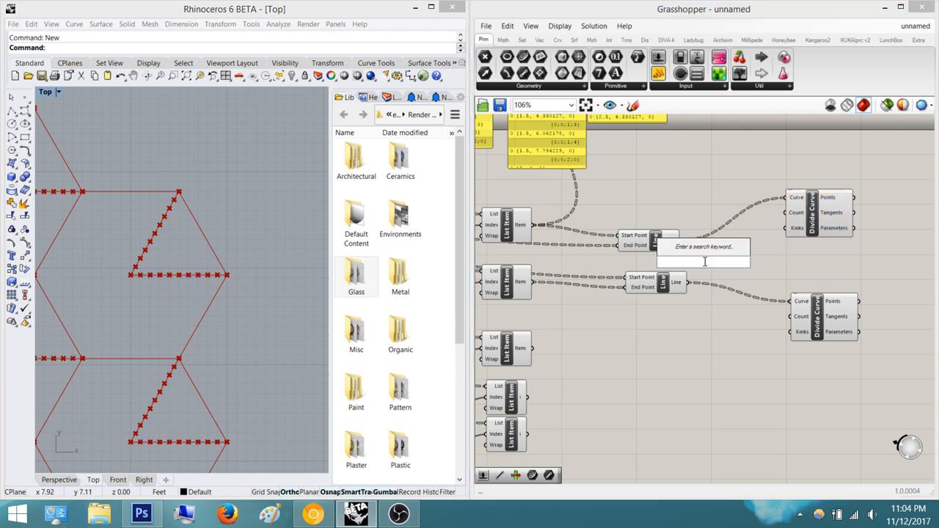
text(2)
key(Return)
scroll(729, 257, up, 2)
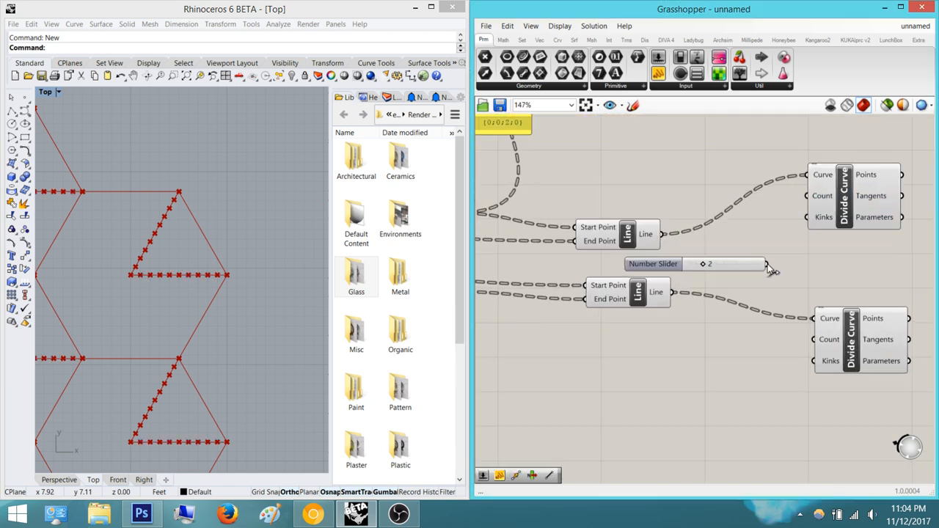
drag(767, 265, 807, 195)
drag(767, 264, 813, 339)
right_drag(844, 254, 754, 285)
Compare the division points of the two Divide Curve components on the hexagon lines in the Top viewport
click(748, 228)
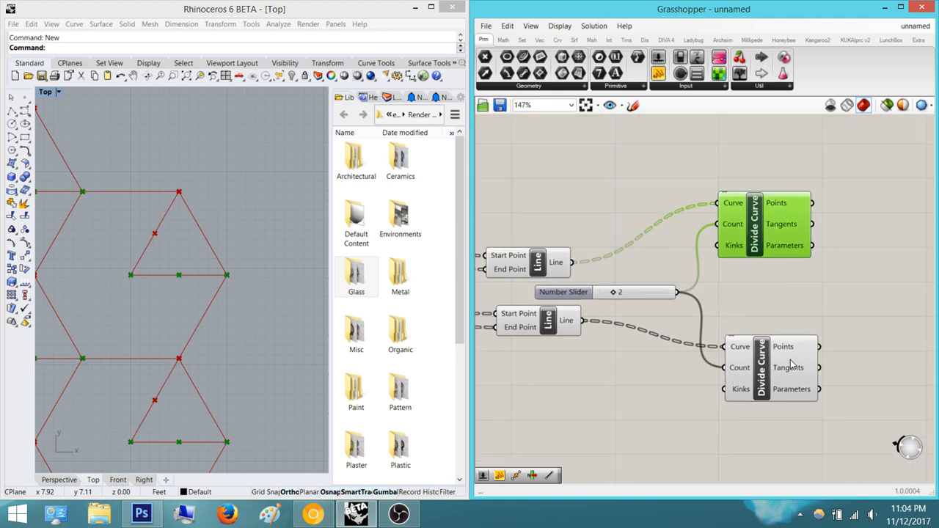
click(787, 360)
click(769, 248)
click(784, 339)
click(752, 204)
click(756, 354)
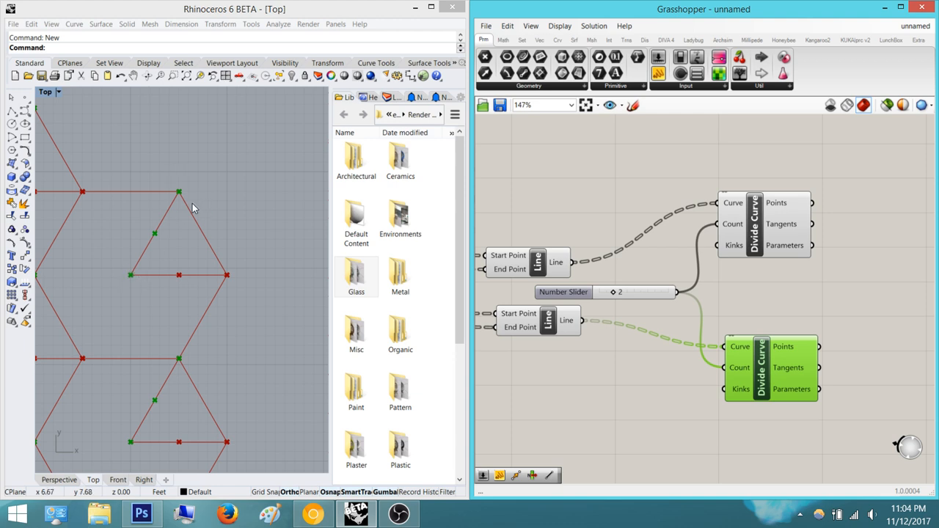
click(812, 283)
Add a List Item component, wire the upper Divide Curve's Points into its List input, and align it beside that component
right_drag(836, 283, 706, 277)
double_click(764, 284)
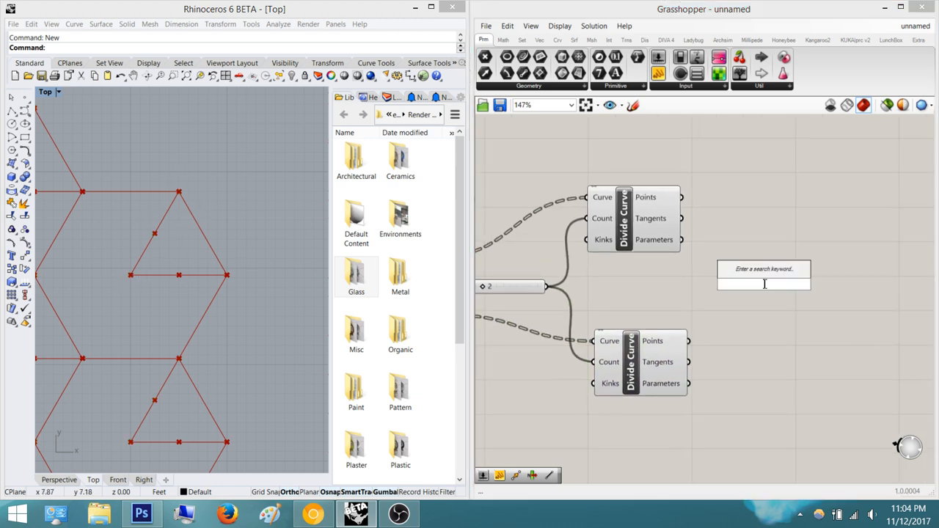
text(list item)
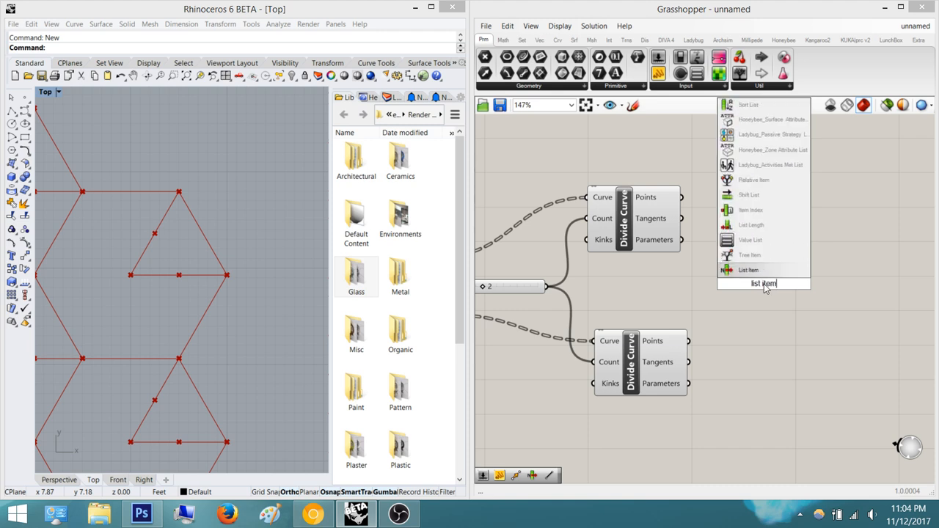
key(Return)
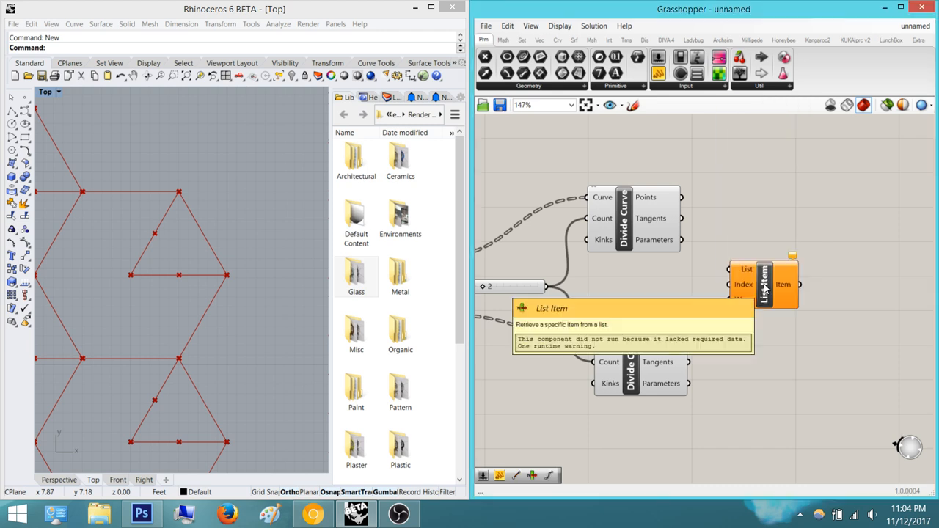
scroll(765, 288, up, 2)
drag(724, 266, 679, 193)
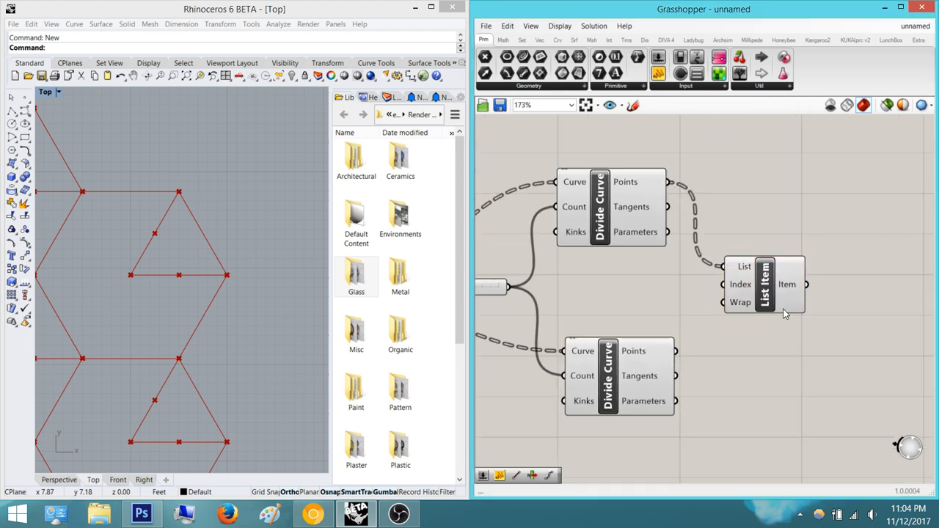
drag(782, 297, 826, 231)
click(768, 341)
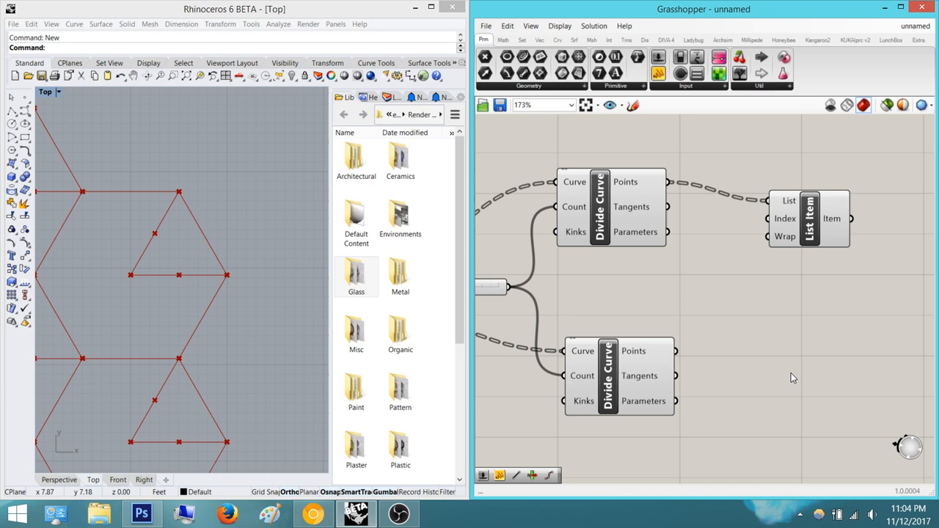
Add a Panel above the new List Item and wire the upper Divide Curve's Points output into it
click(801, 231)
double_click(794, 305)
click(783, 310)
right_drag(783, 310, 721, 382)
drag(658, 74, 685, 139)
drag(673, 170, 608, 258)
right_drag(684, 210, 625, 277)
drag(656, 218, 647, 138)
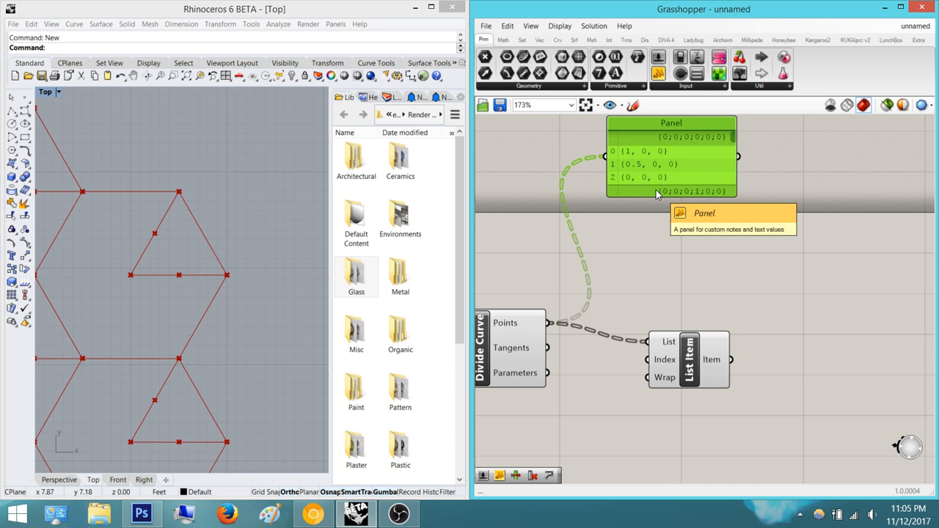
Examine the division points along the line at the grid origin against the point coordinates listed in the new Panel
right_drag(238, 273, 284, 235)
scroll(275, 238, down, 6)
right_drag(193, 278, 320, 144)
scroll(165, 331, up, 2)
right_drag(159, 397, 155, 318)
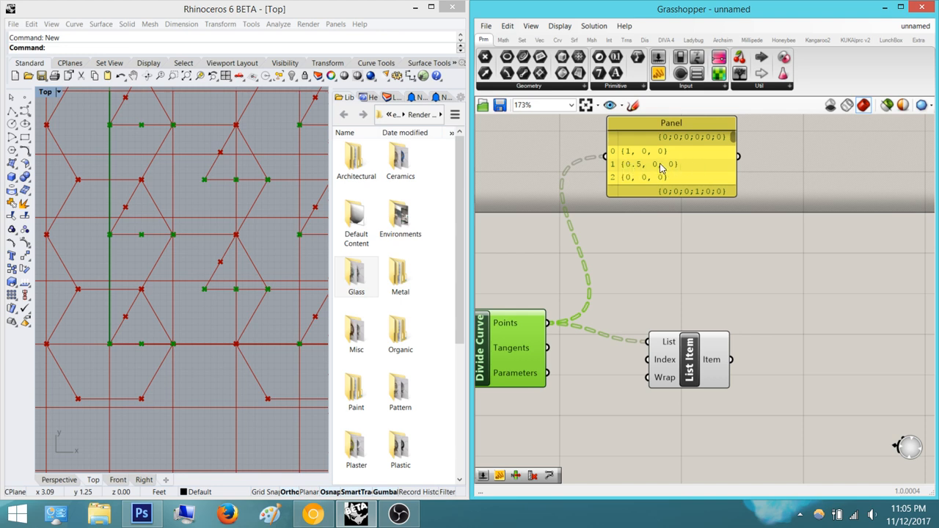
scroll(157, 314, up, 5)
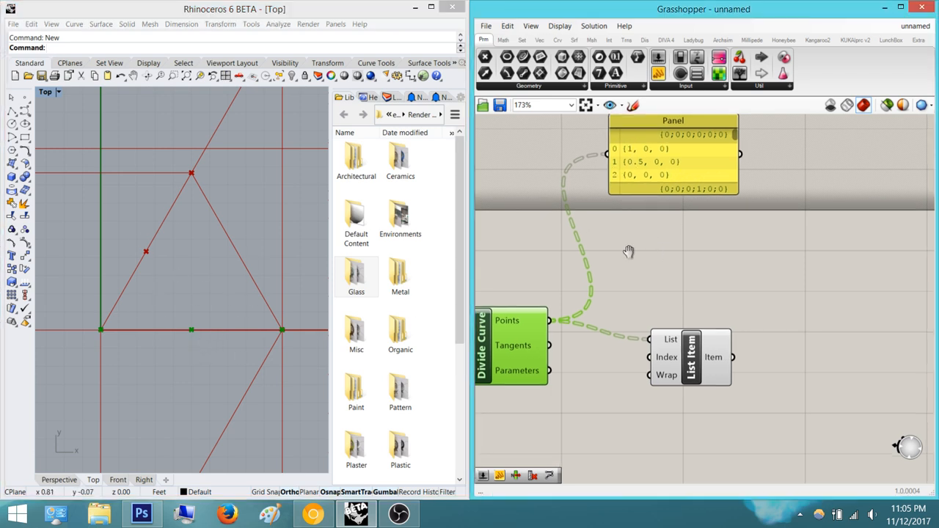
right_drag(679, 154, 613, 203)
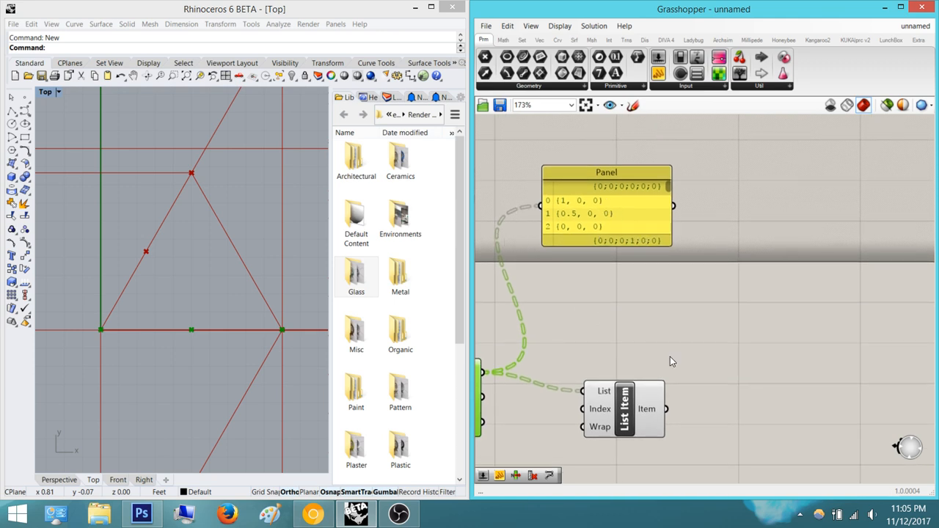
Move the List Item farther from the upper Divide Curve and wire a new Number Slider of value 1 into its Index input
drag(648, 400, 721, 395)
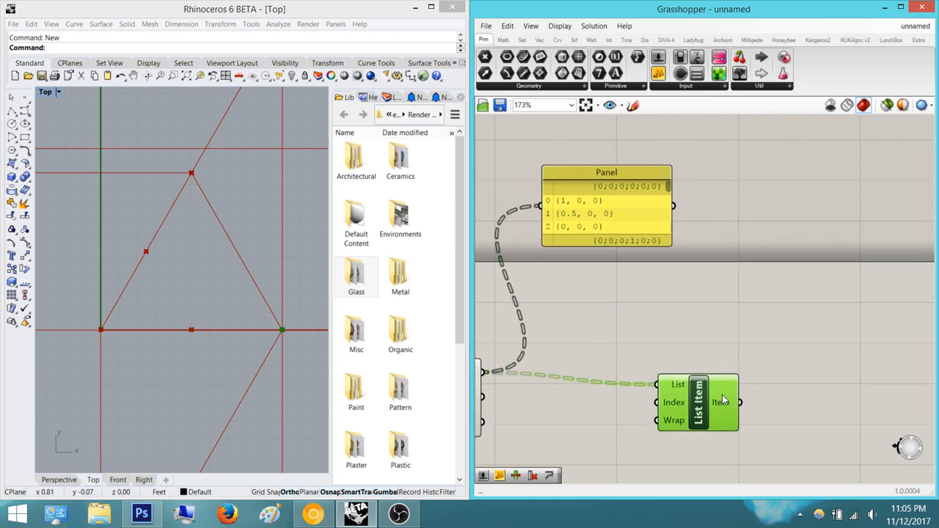
right_drag(723, 396, 774, 337)
click(639, 432)
double_click(639, 432)
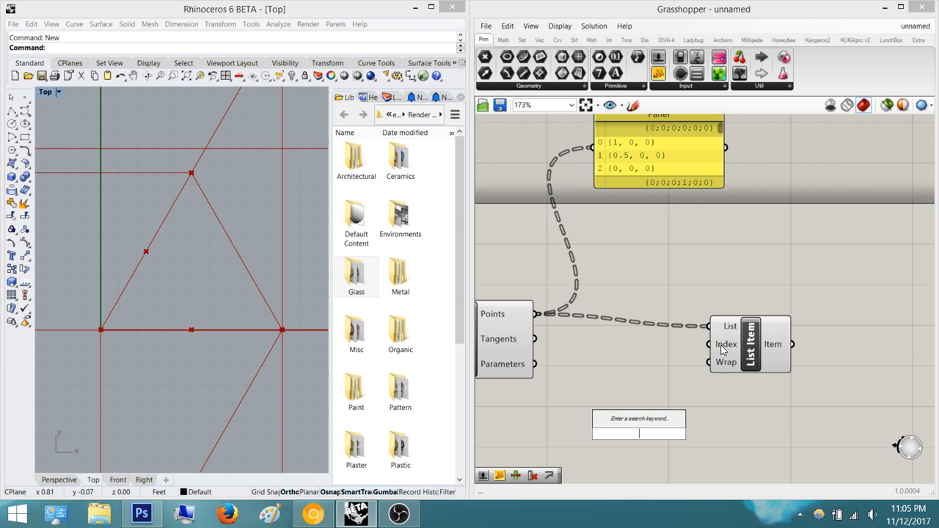
text(1)
key(Return)
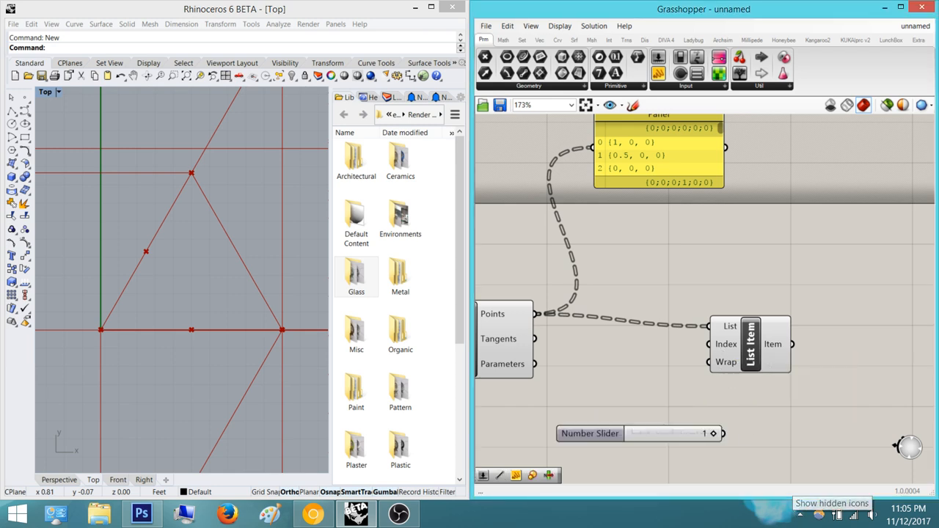
drag(723, 433, 709, 344)
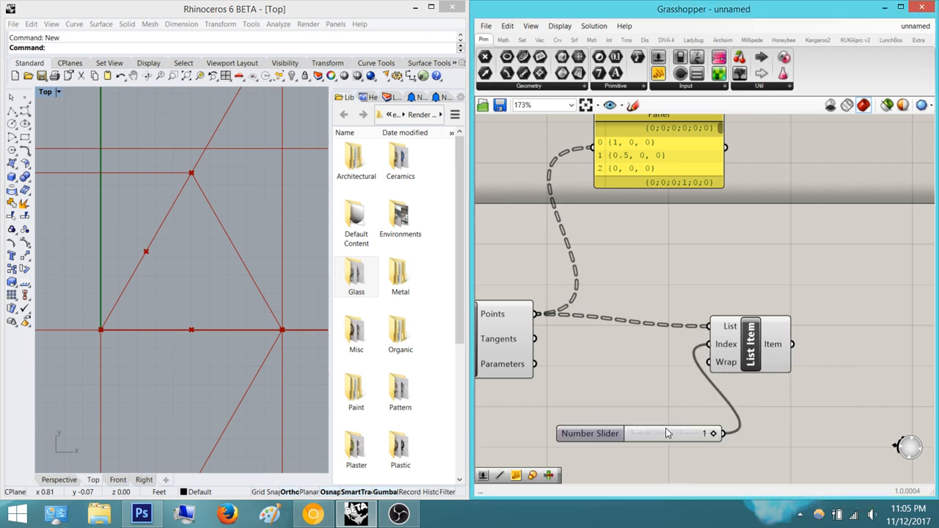
drag(669, 433, 534, 433)
click(758, 344)
Add a second List Item, wiring the lower Divide Curve's Points into its List input and the slider of value 1 into its Index
right_drag(694, 363, 568, 256)
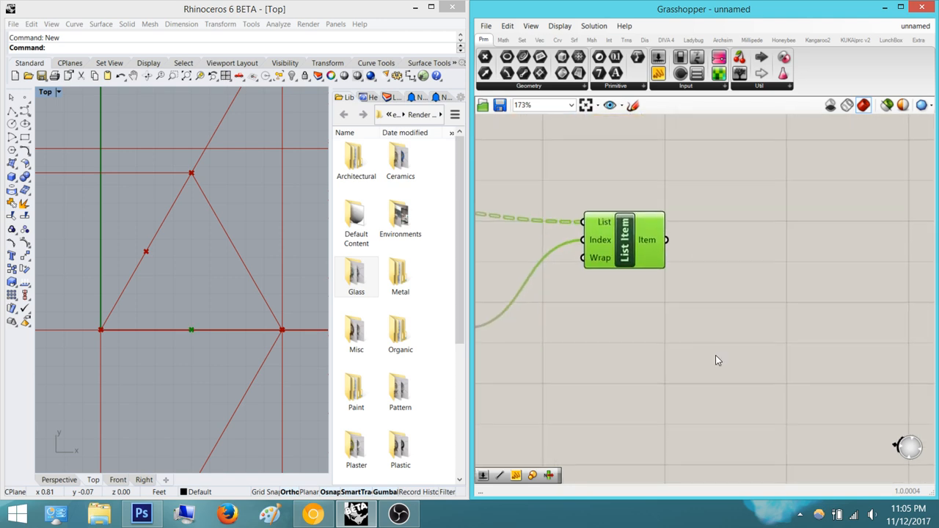
double_click(715, 355)
click(646, 344)
scroll(645, 352, down, 2)
scroll(714, 337, down, 2)
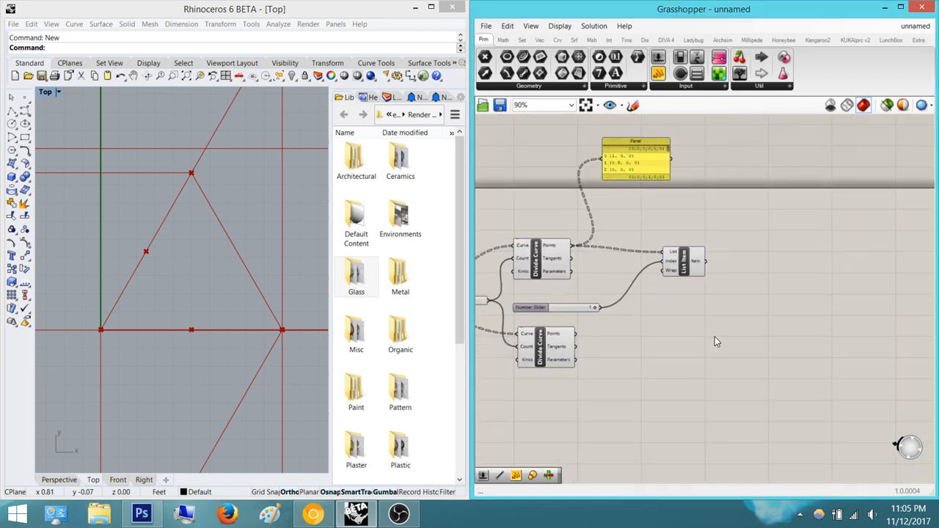
double_click(715, 337)
text(list item)
key(Return)
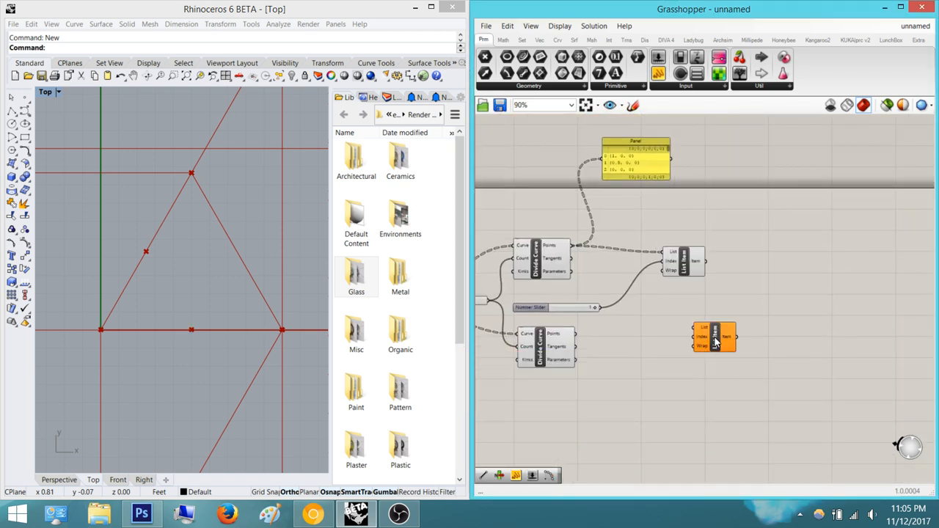
scroll(616, 323, up, 2)
drag(611, 314, 782, 307)
drag(799, 320, 646, 275)
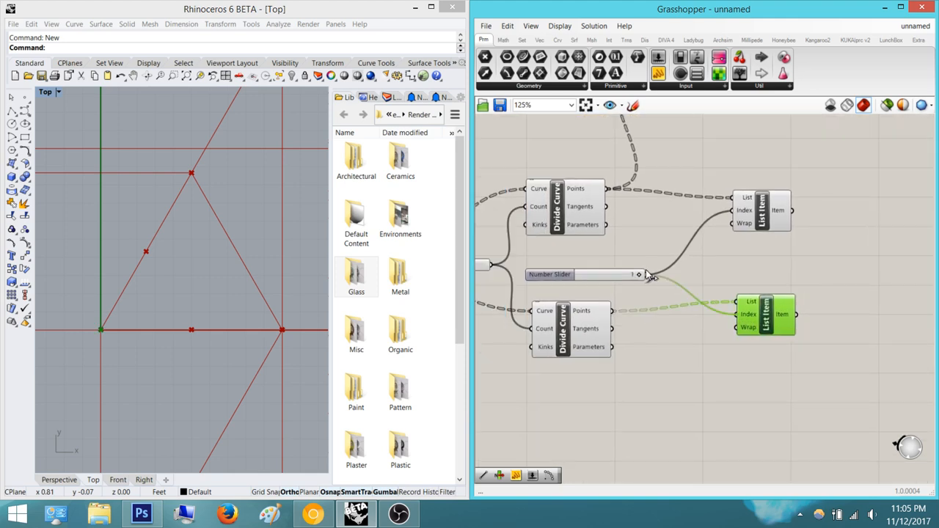
Add a Panel beside the lower Divide Curve and wire that component's Points output into it
right_drag(737, 249, 802, 312)
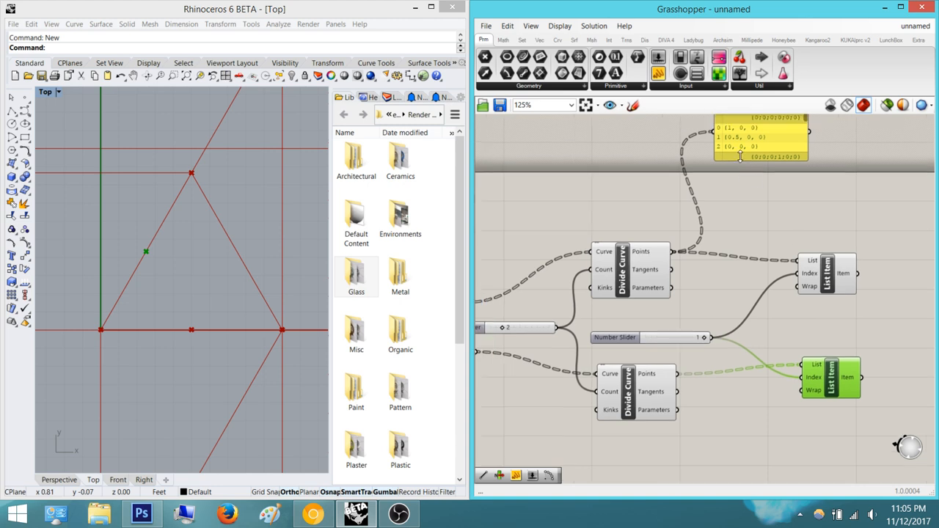
drag(658, 73, 703, 367)
drag(680, 301, 711, 366)
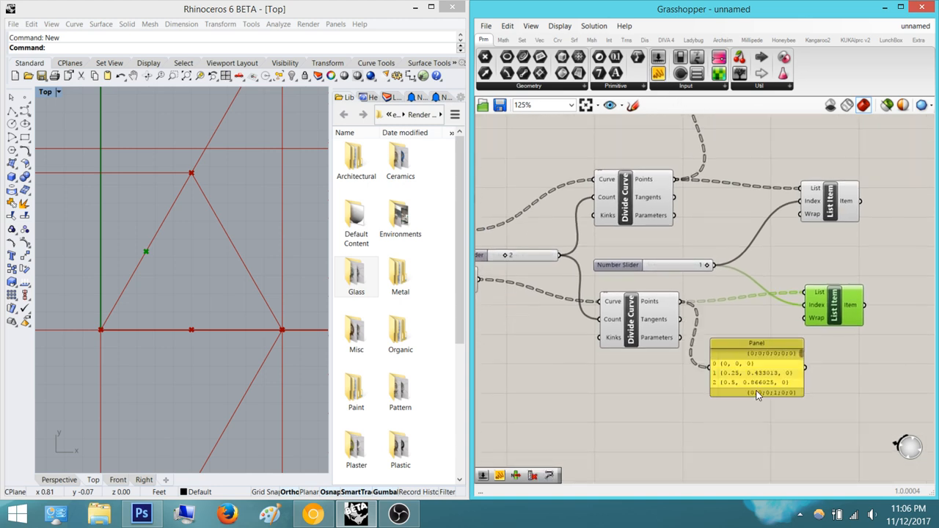
click(761, 379)
click(835, 306)
click(830, 209)
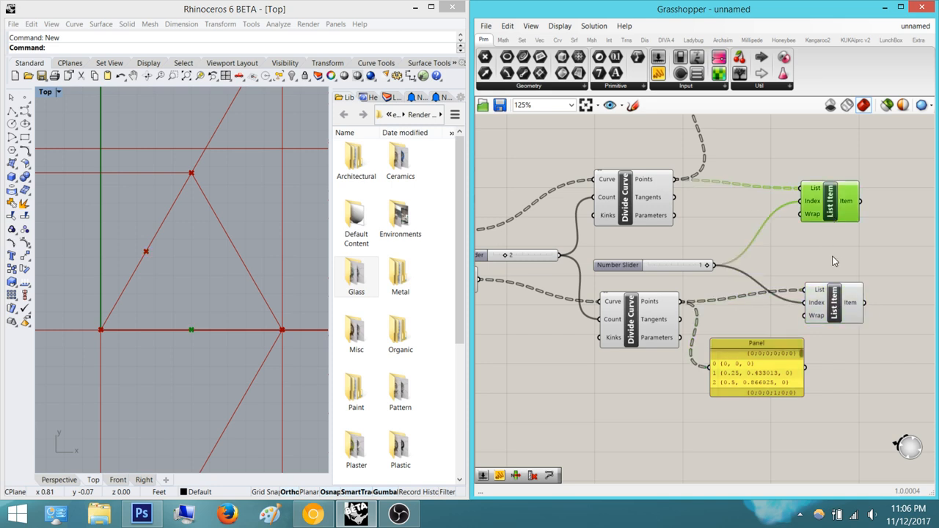
Trace the definition back to the Explode and Cull Index components and examine the culled hexagon vertices in the Top viewport
right_drag(810, 282, 732, 325)
scroll(732, 324, down, 3)
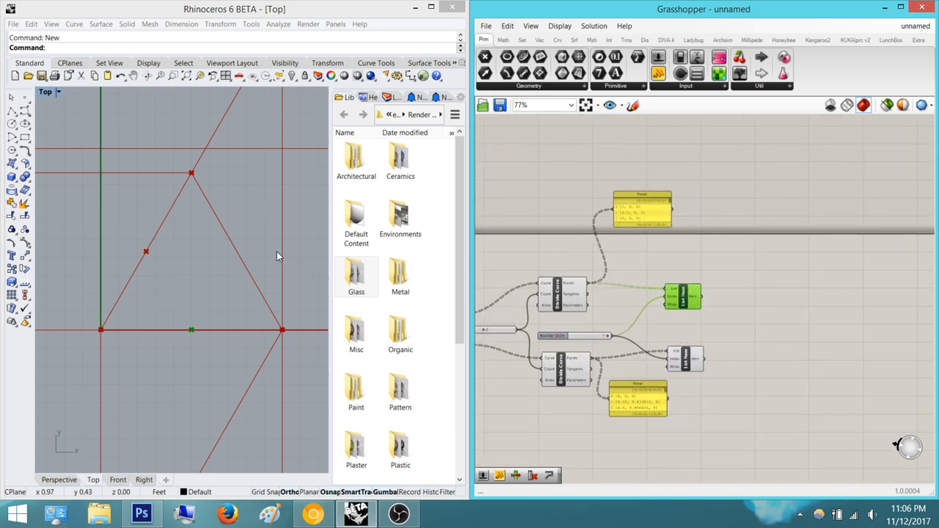
click(261, 227)
click(768, 315)
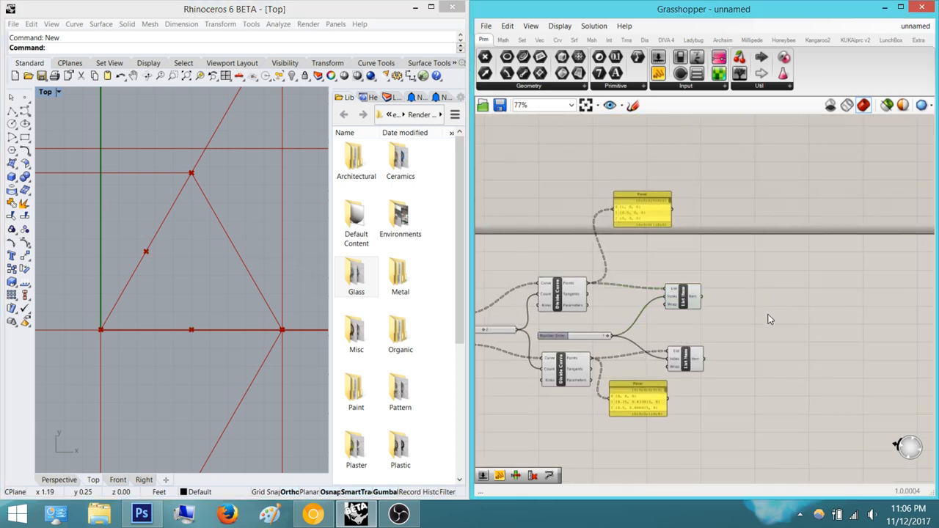
right_drag(805, 330, 885, 328)
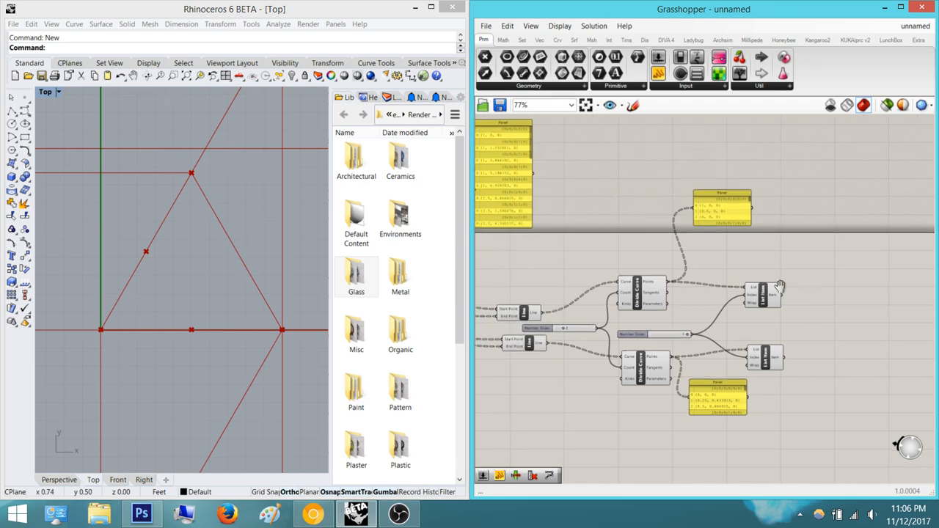
right_drag(779, 286, 913, 300)
scroll(709, 297, down, 2)
right_drag(601, 314, 719, 315)
right_drag(658, 293, 690, 297)
scroll(675, 296, up, 5)
scroll(682, 300, up, 2)
click(682, 302)
right_drag(647, 322, 779, 325)
right_drag(585, 324, 673, 323)
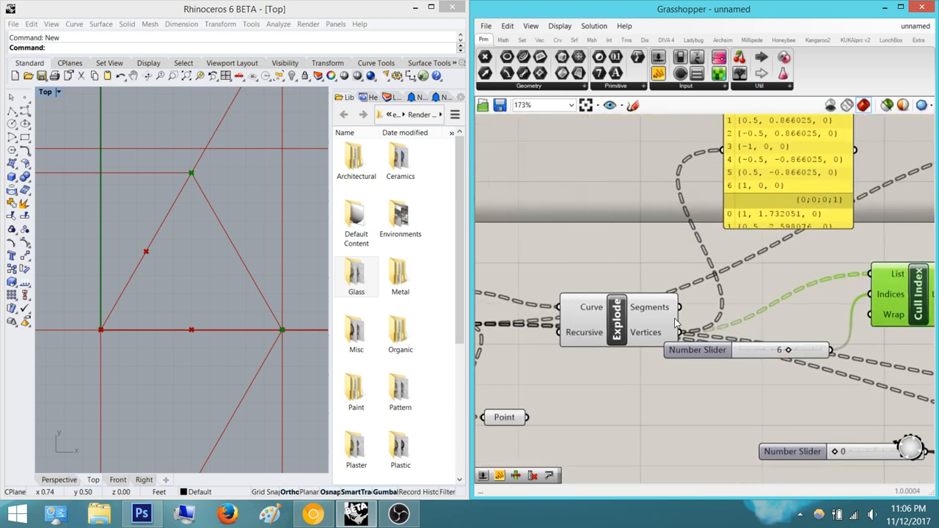
mouse_move(657, 314)
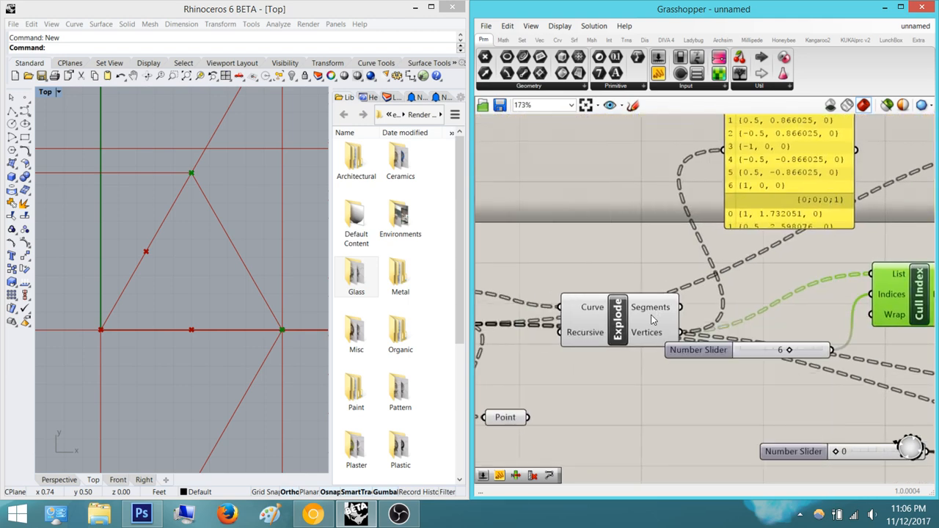
click(748, 298)
Move the Panel listing the Explode vertices from above the Cull Index component to the free space below it
right_drag(747, 298, 678, 350)
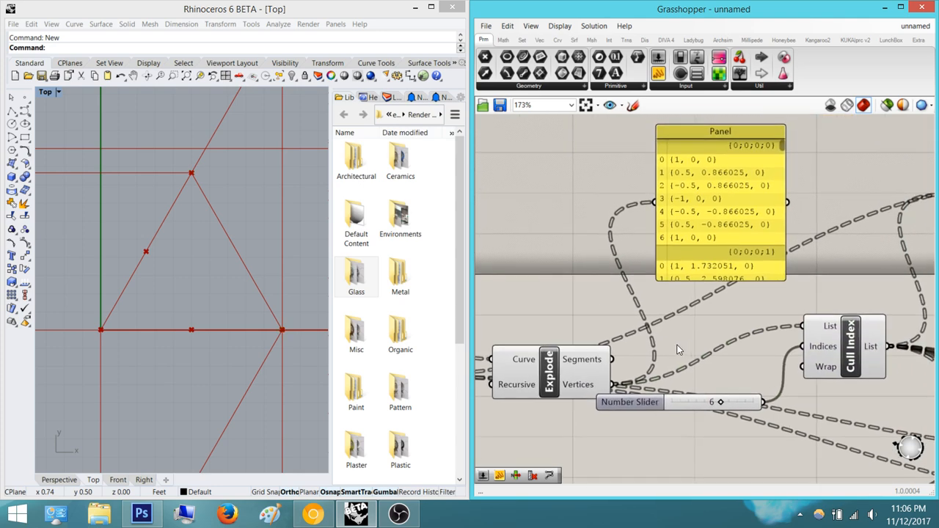
right_drag(687, 278, 637, 240)
scroll(658, 345, down, 2)
drag(638, 240, 724, 460)
Examine the exploded hexagon segments across the grid and around a single corner hexagon in the Top viewport
click(565, 326)
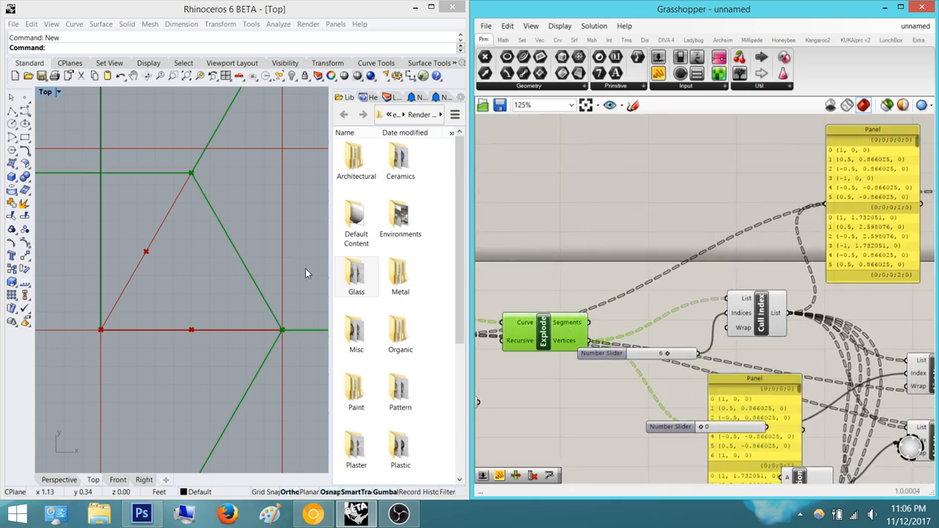
right_drag(197, 220, 113, 236)
scroll(112, 236, down, 5)
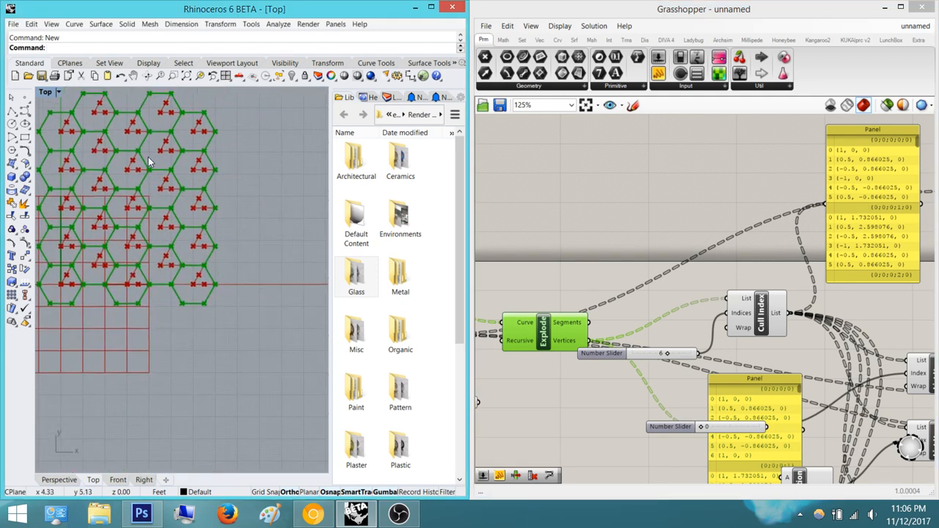
right_drag(202, 115, 185, 197)
scroll(185, 196, up, 10)
scroll(200, 212, down, 6)
right_drag(214, 232, 206, 291)
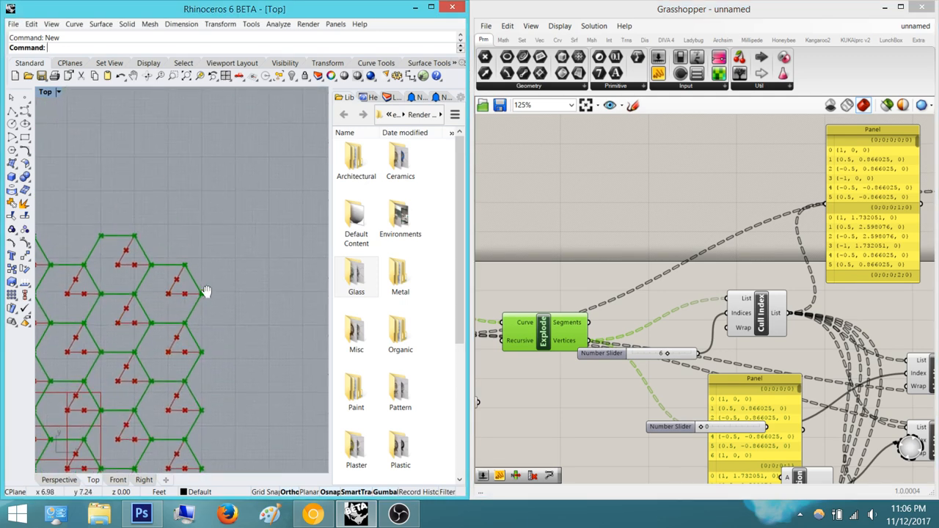
scroll(206, 292, up, 10)
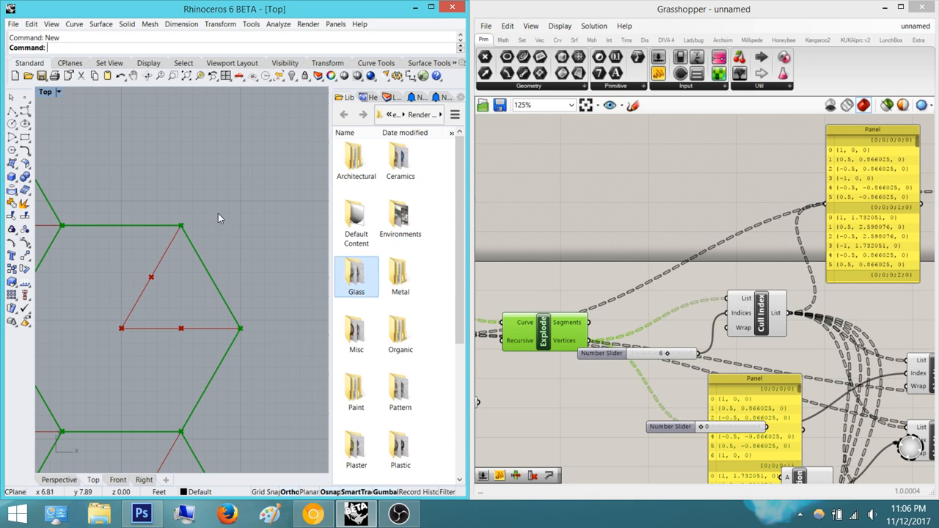
Add a List Item above the Explode component, wire Explode's Segments into its List input, and check the hexagon edge it picks
double_click(700, 180)
text(list item)
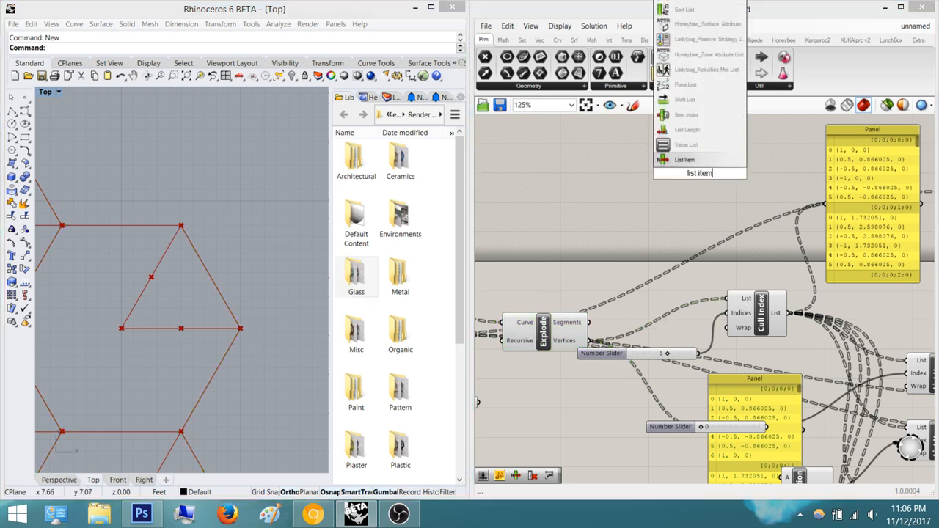
click(664, 158)
scroll(660, 151, up, 2)
drag(665, 162, 572, 358)
drag(673, 164, 577, 354)
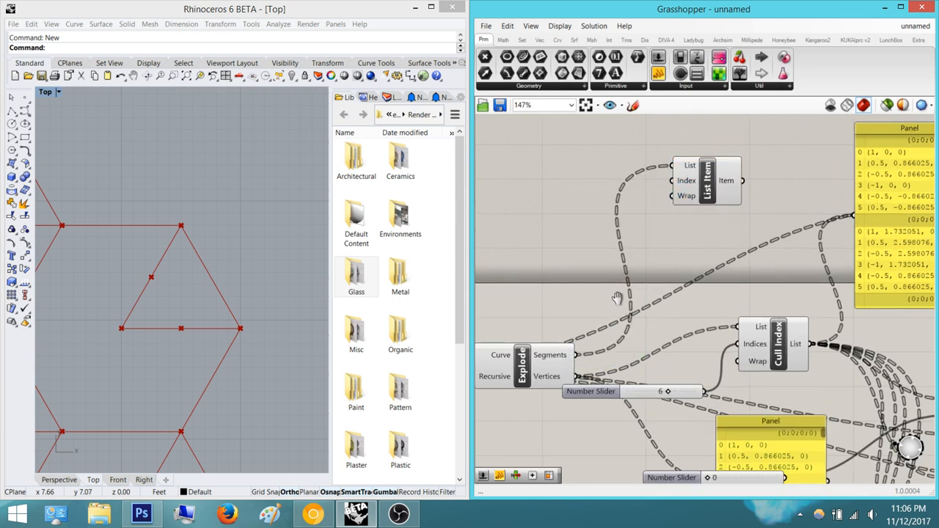
right_drag(617, 297, 551, 331)
click(651, 214)
mouse_move(653, 214)
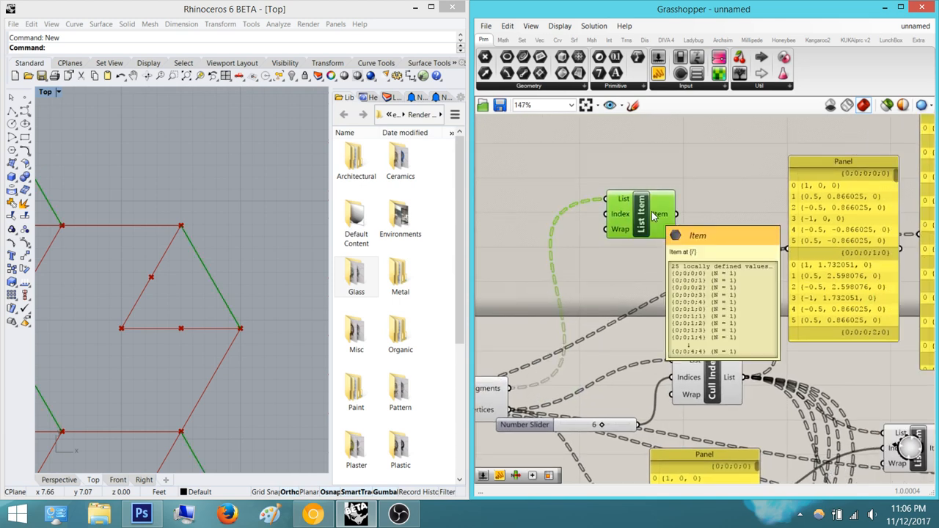
click(690, 278)
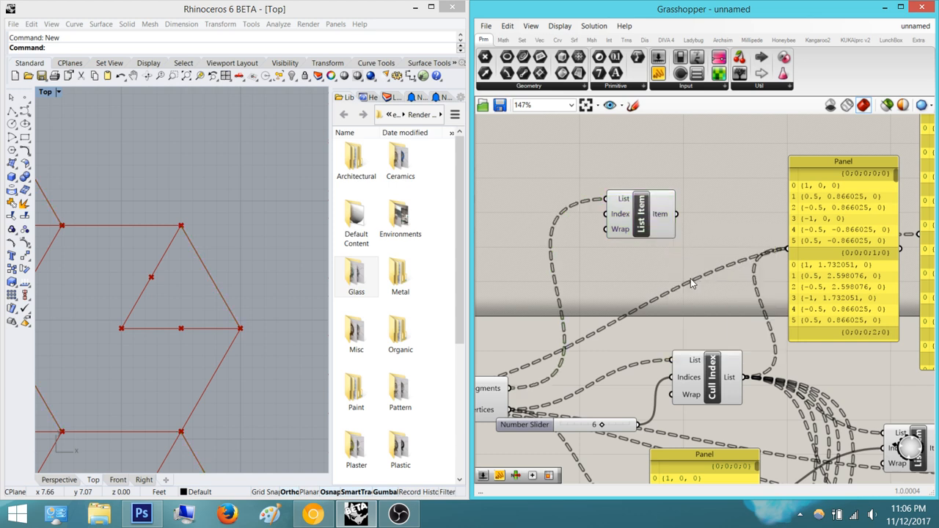
click(641, 230)
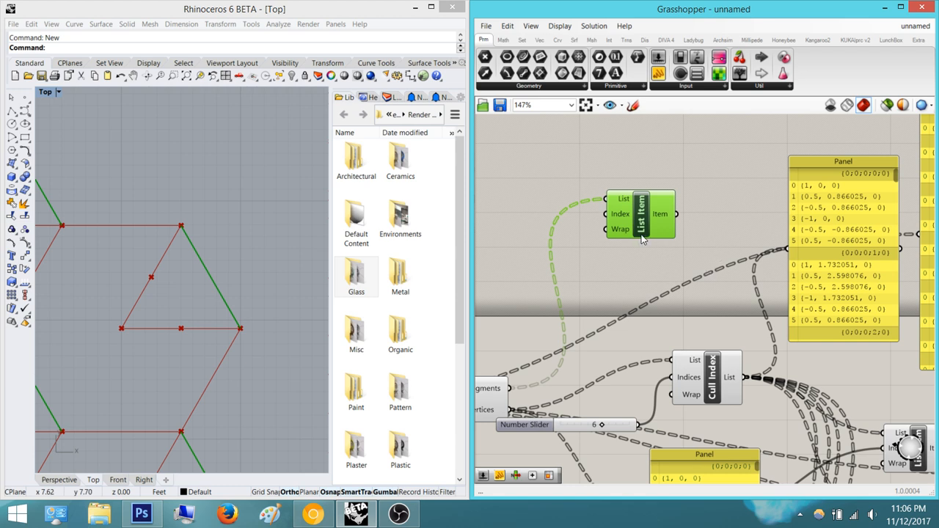
Move the List Item fed by the exploded hexagon segments across the canvas, close to the Divide Curve and List Item group
right_drag(204, 264, 221, 247)
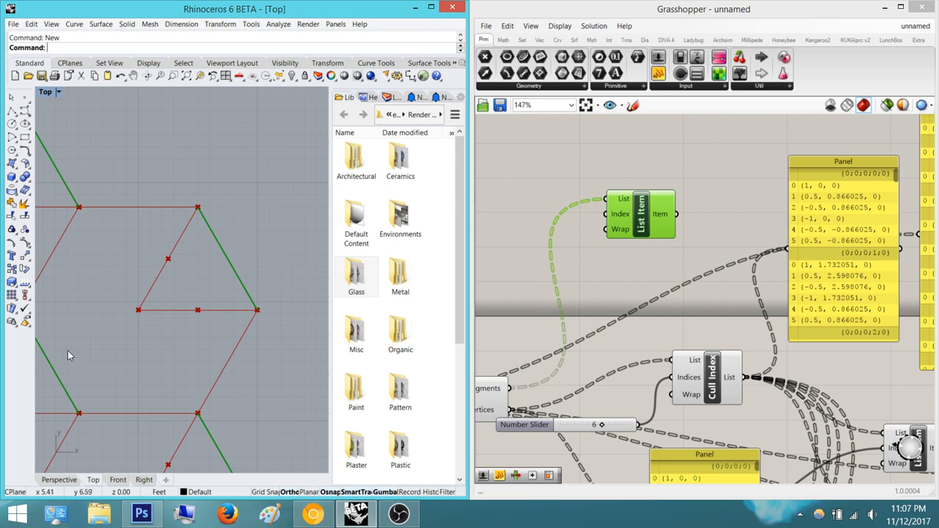
click(669, 278)
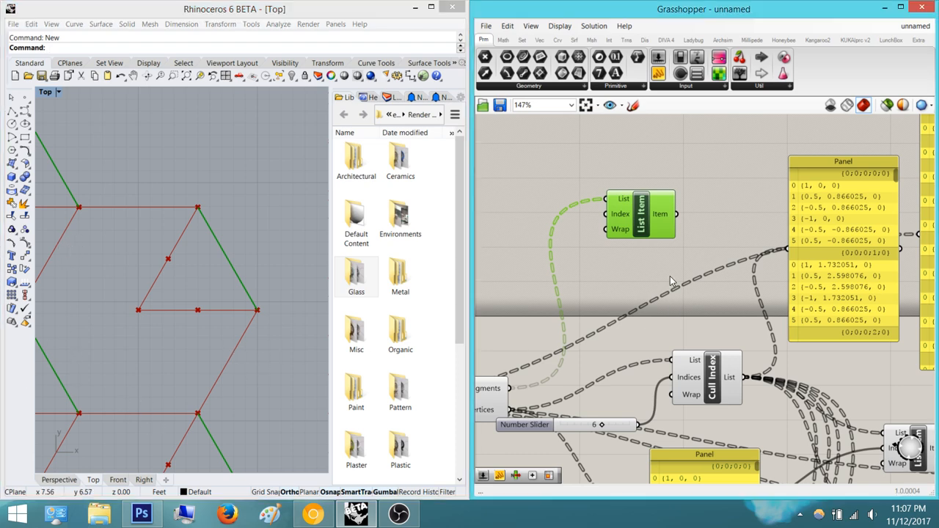
right_drag(668, 277, 576, 329)
scroll(576, 325, down, 1)
scroll(592, 205, down, 1)
right_drag(633, 303, 551, 220)
scroll(592, 204, down, 1)
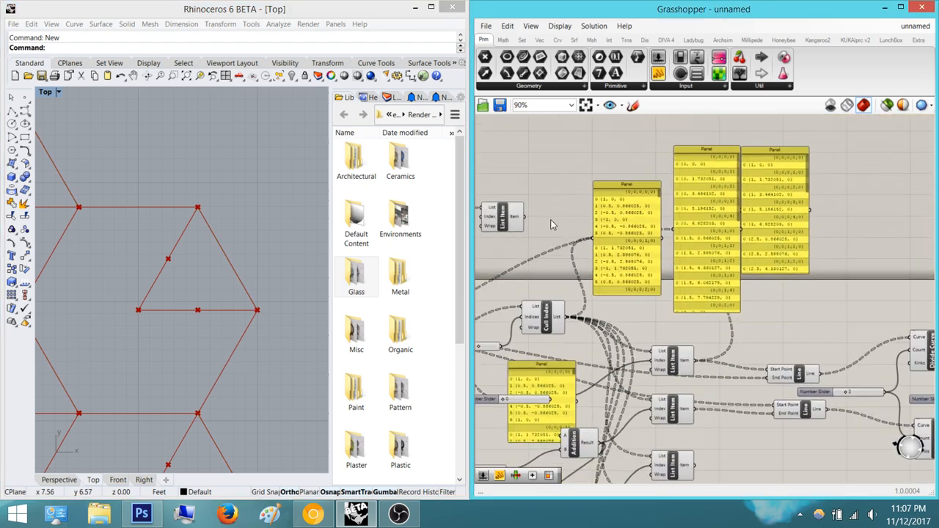
right_drag(668, 246, 622, 249)
scroll(636, 264, down, 2)
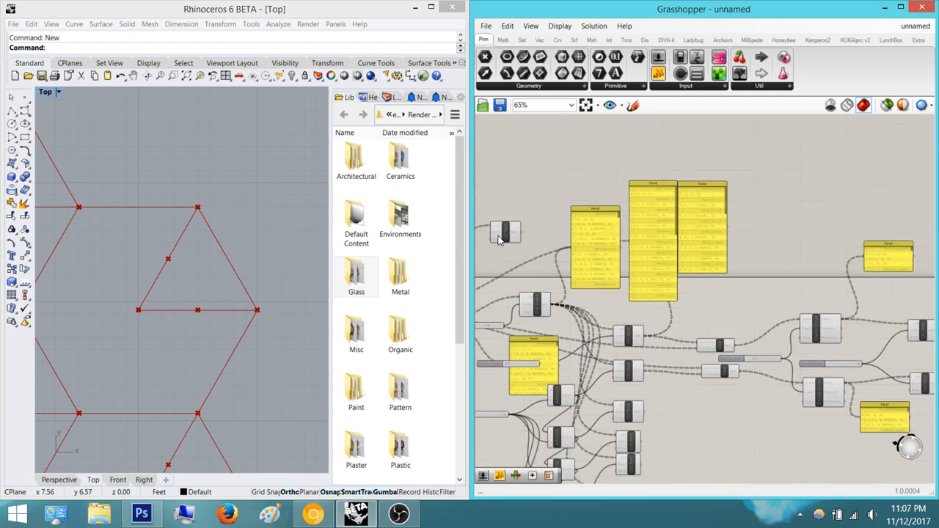
drag(507, 237, 539, 251)
drag(660, 276, 901, 288)
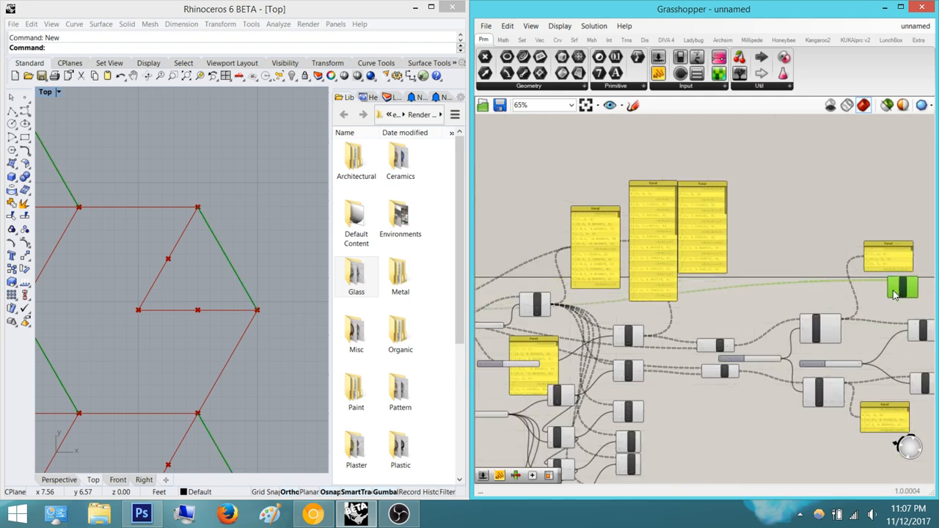
scroll(755, 274, down, 3)
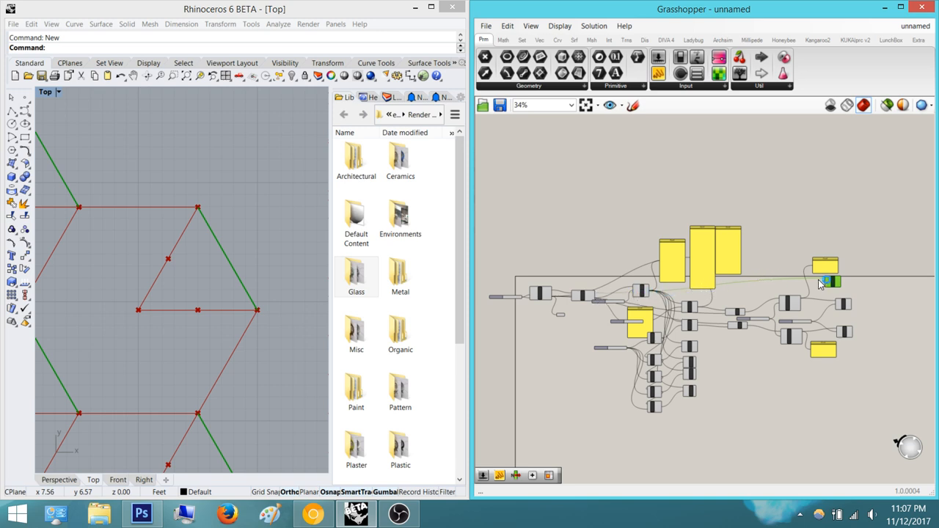
right_drag(827, 279, 791, 290)
scroll(791, 290, up, 6)
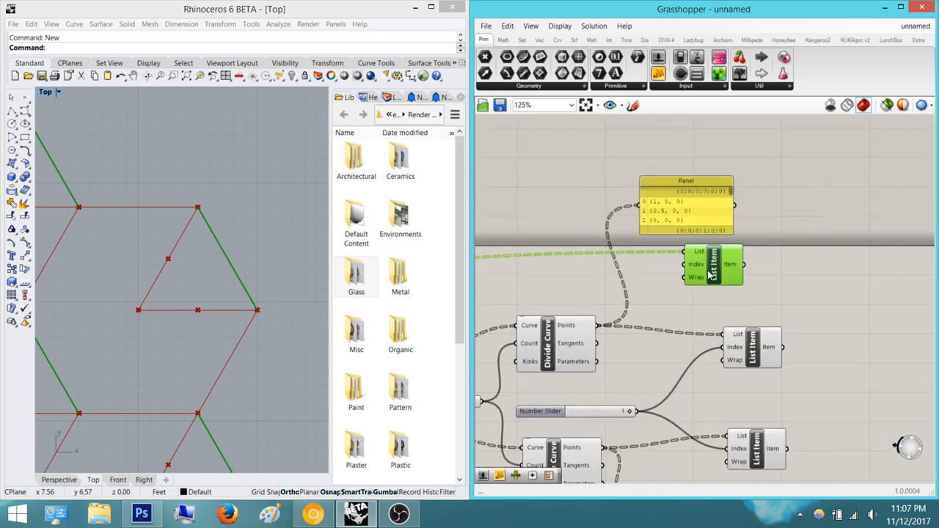
Align the segment List Item directly above the two List Items that pick the divided points
click(826, 382)
drag(798, 421, 737, 266)
click(757, 254)
click(848, 257)
click(757, 283)
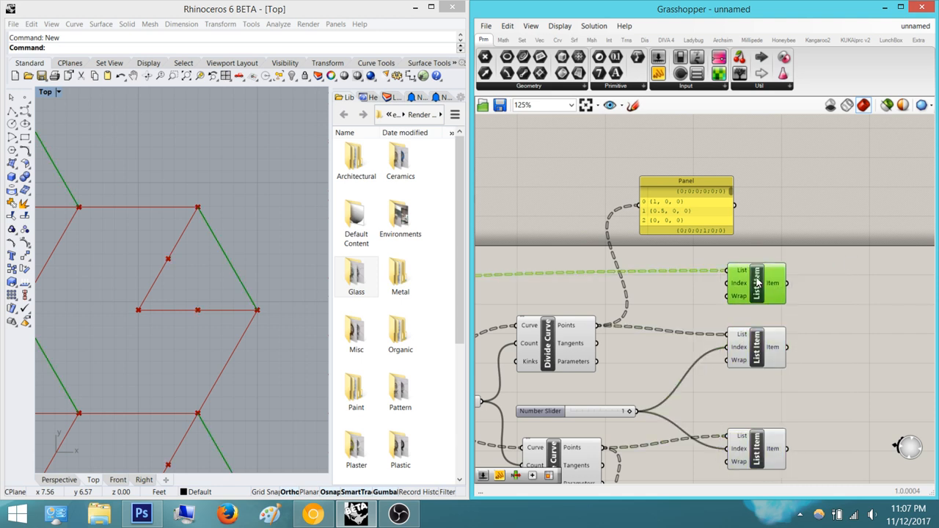
Check which points the two existing List Items pick on the hexagon in the Top viewport
click(761, 341)
right_drag(786, 319, 801, 246)
click(775, 377)
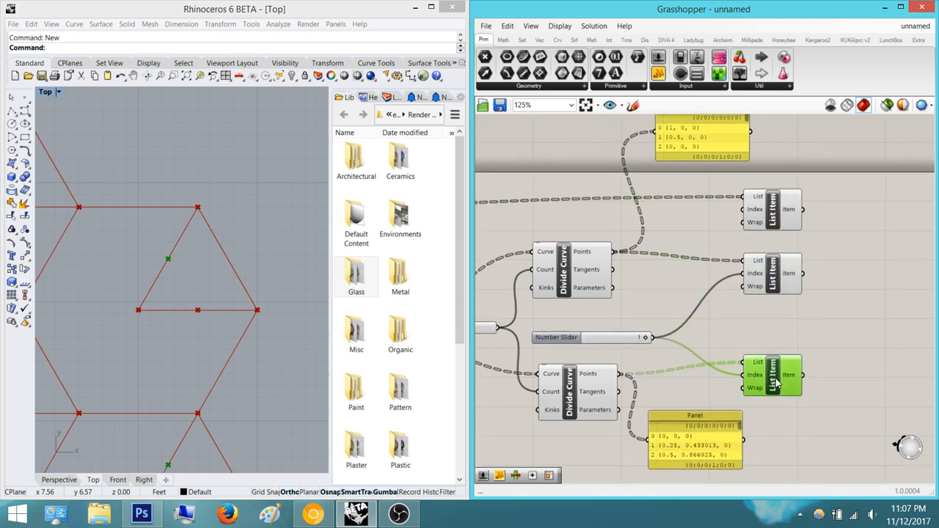
Place the segment List Item ahead of a new Divide Curve, feeding its curve from the item and its count from the slider set to 2
right_drag(840, 338, 902, 347)
drag(885, 229, 513, 230)
double_click(624, 211)
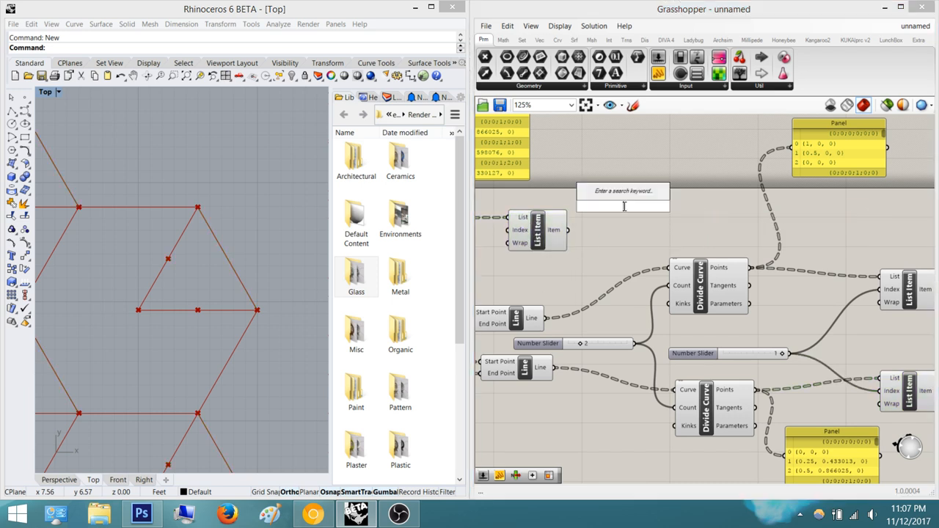
text(divi)
key(Return)
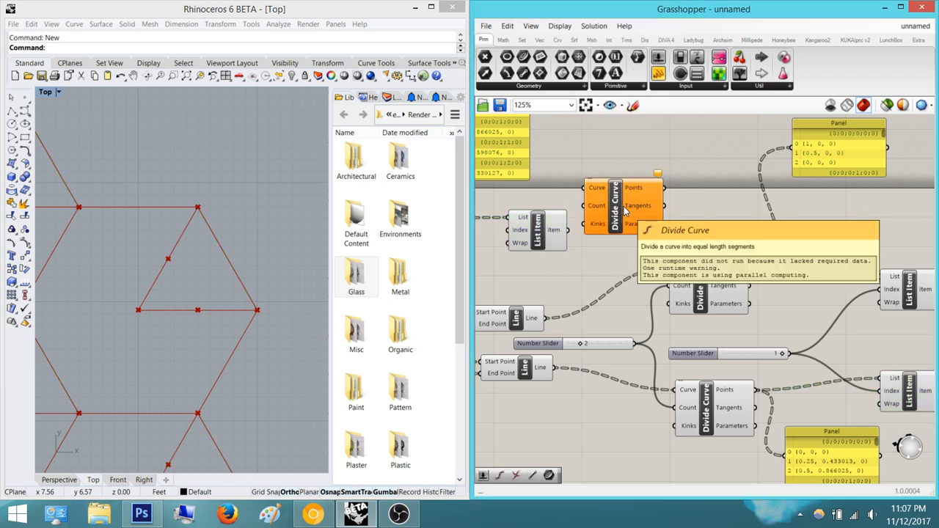
drag(624, 211, 724, 225)
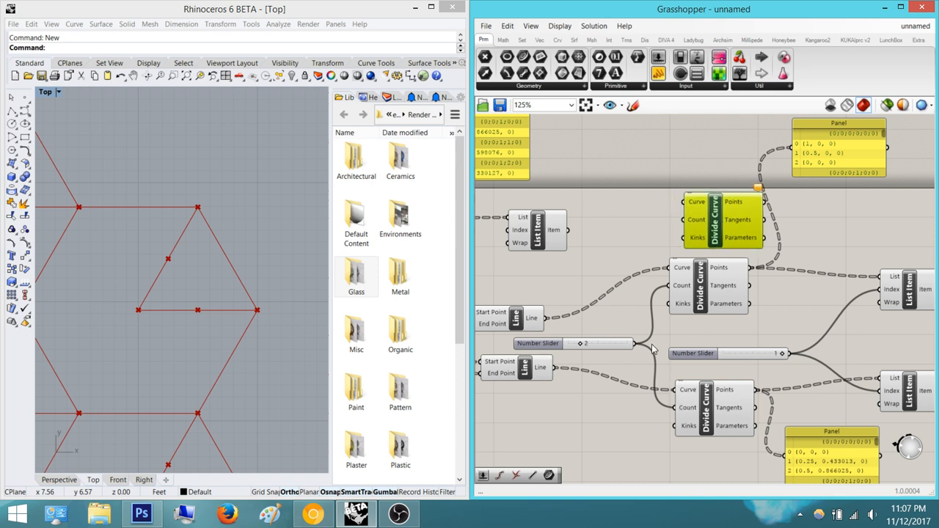
drag(683, 202, 567, 229)
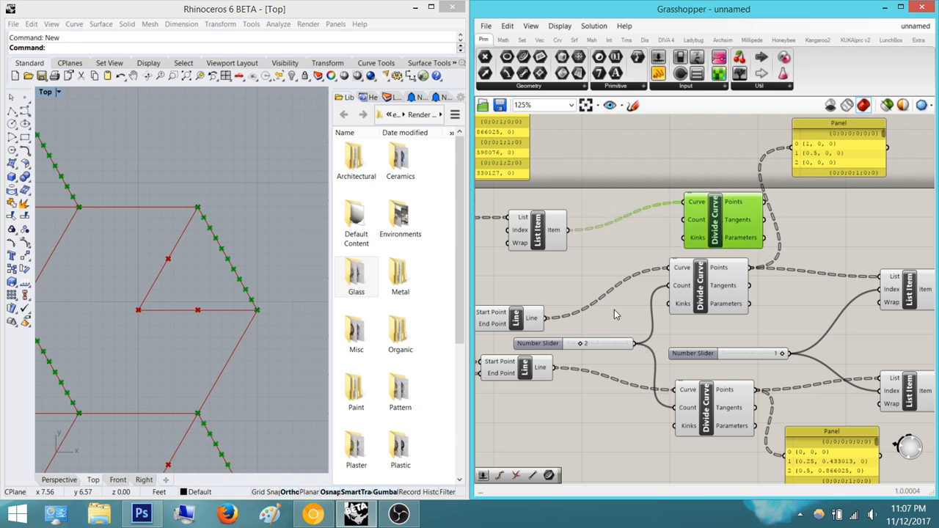
drag(635, 345, 685, 220)
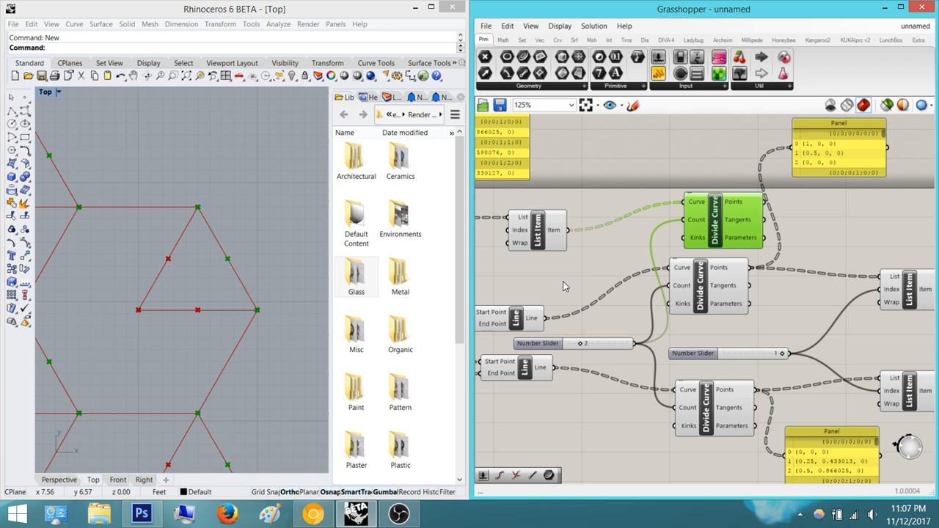
Add a List Item for the new Divide Curve's points, with its index driven by the slider set to 1
click(831, 222)
right_drag(909, 228, 809, 237)
double_click(809, 238)
text(lis)
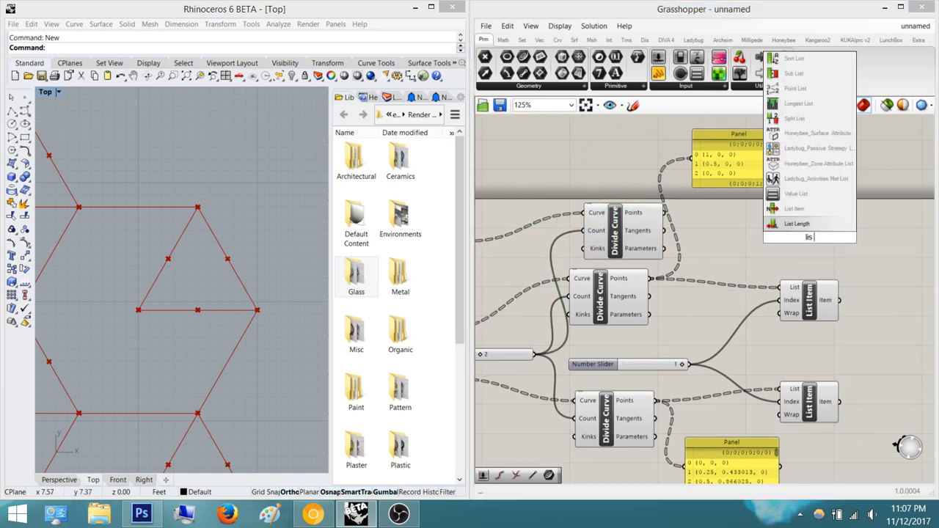
text(t ite)
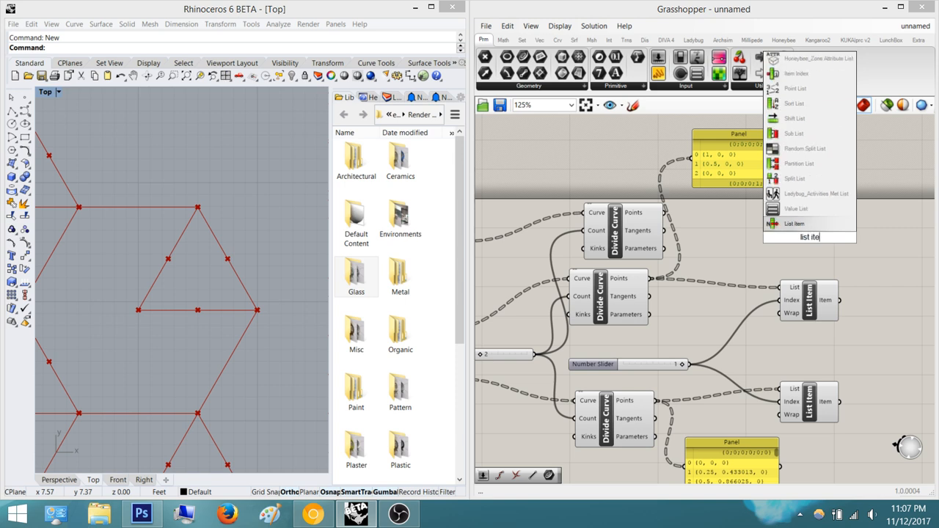
key(Return)
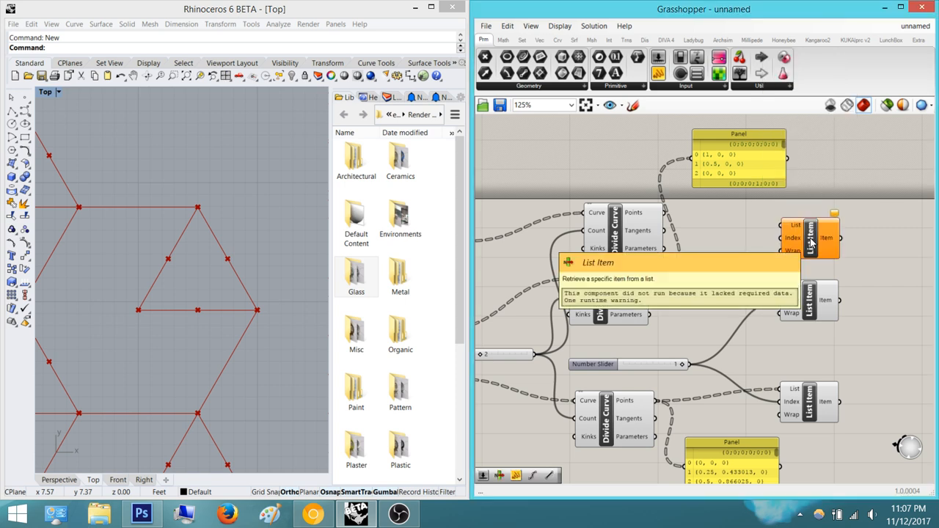
drag(781, 225, 664, 213)
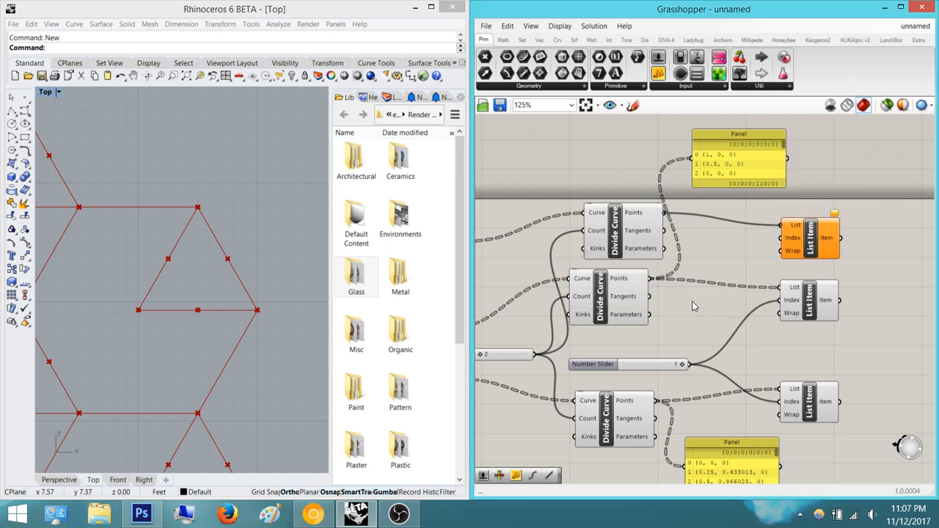
drag(684, 363, 780, 237)
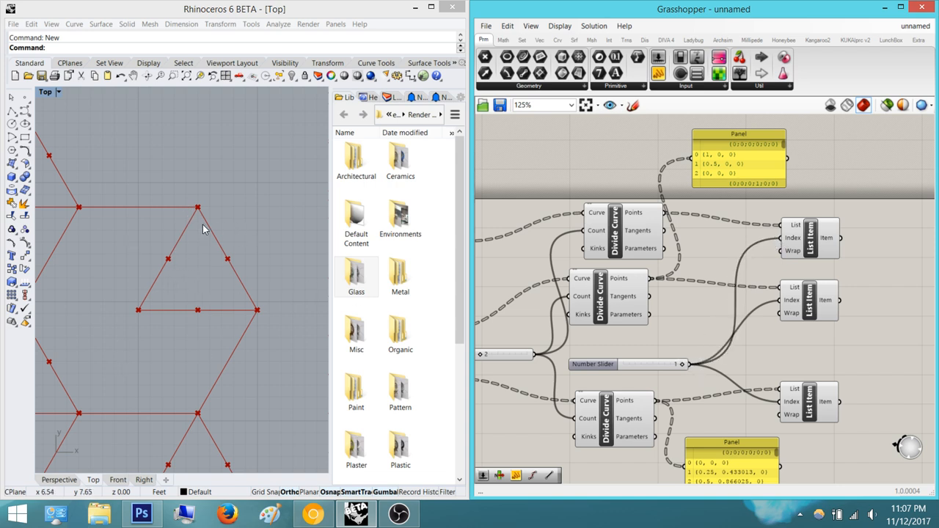
Examine the points picked by the three List Items, first together and one at a time, in the Top viewport
click(816, 255)
drag(864, 443, 774, 208)
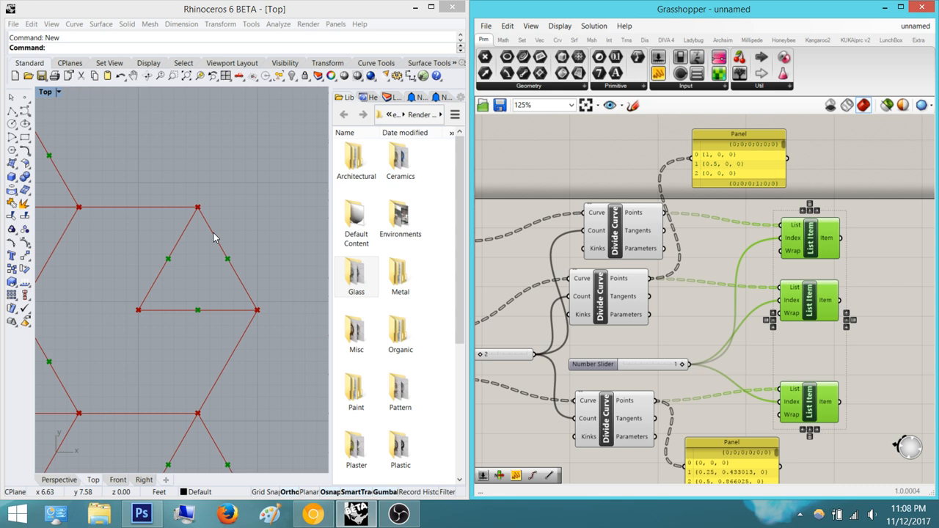
click(864, 242)
right_drag(847, 250, 698, 245)
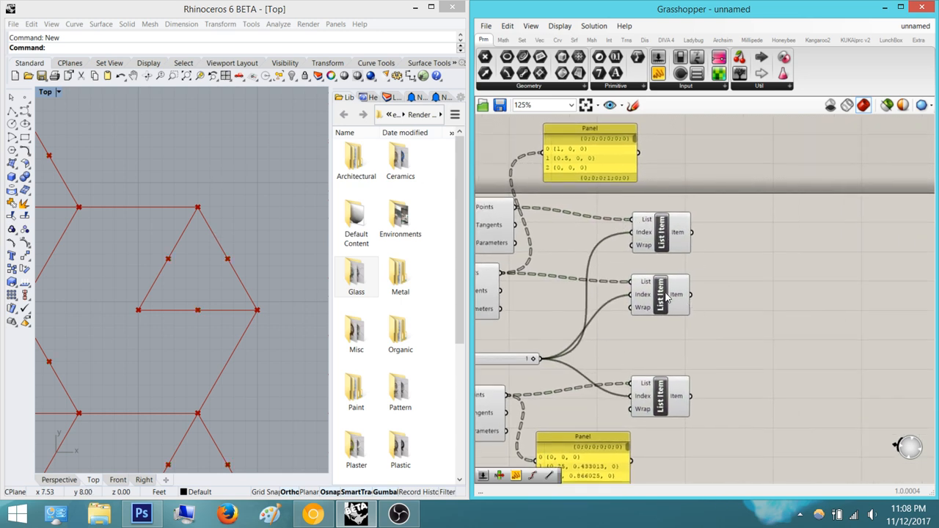
click(666, 297)
click(664, 233)
click(676, 381)
click(675, 303)
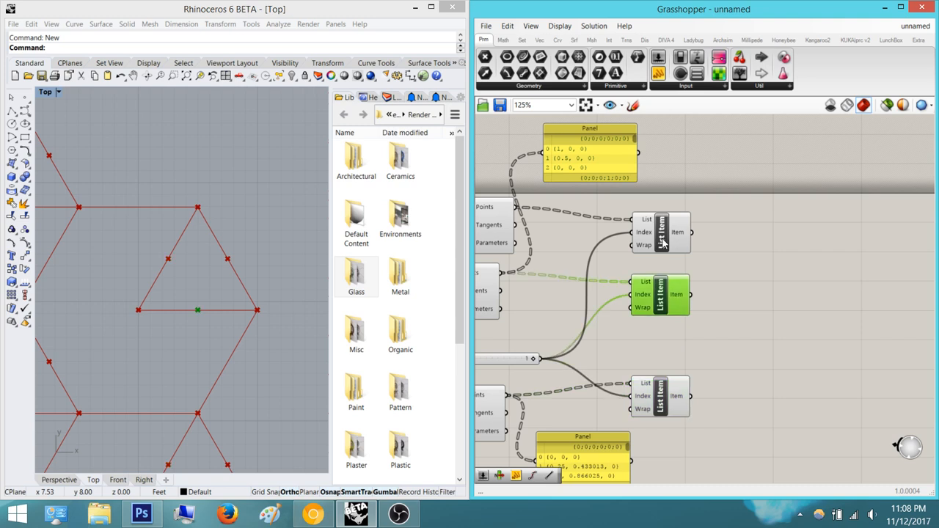
click(662, 242)
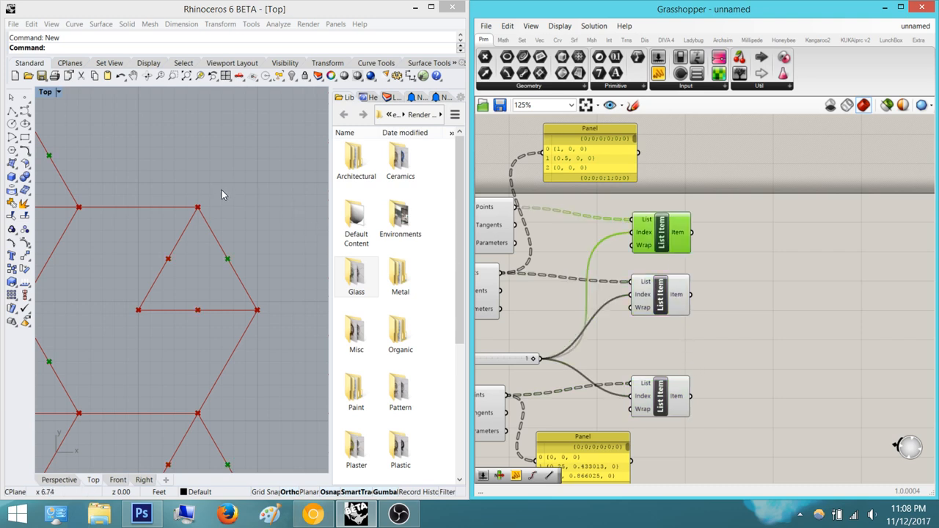
Add a Line component beside the three List Items
double_click(769, 237)
text(line)
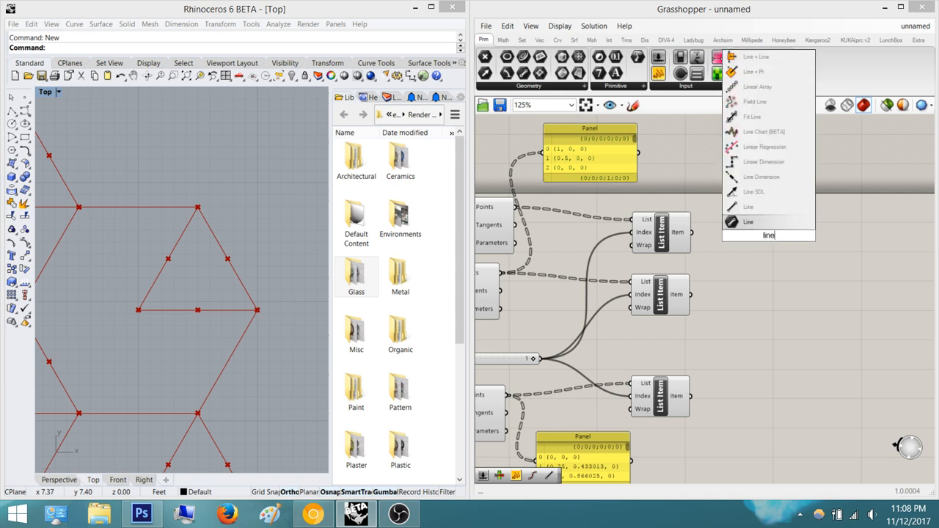
key(Return)
scroll(771, 242, up, 2)
click(632, 253)
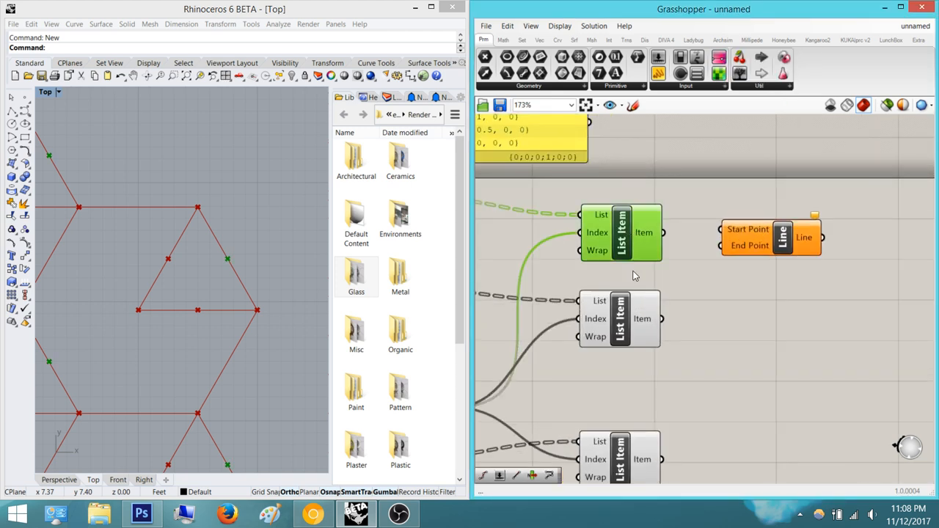
click(701, 340)
right_drag(701, 340, 664, 355)
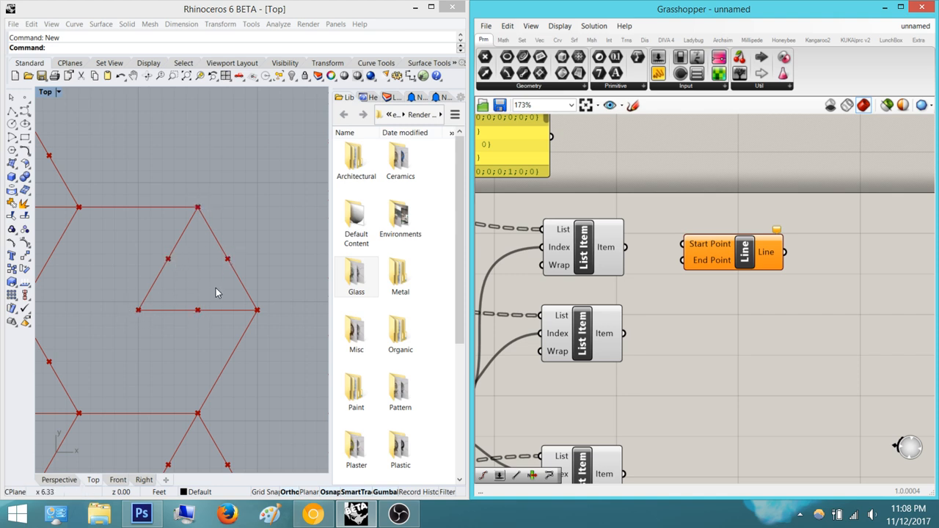
drag(742, 262, 787, 352)
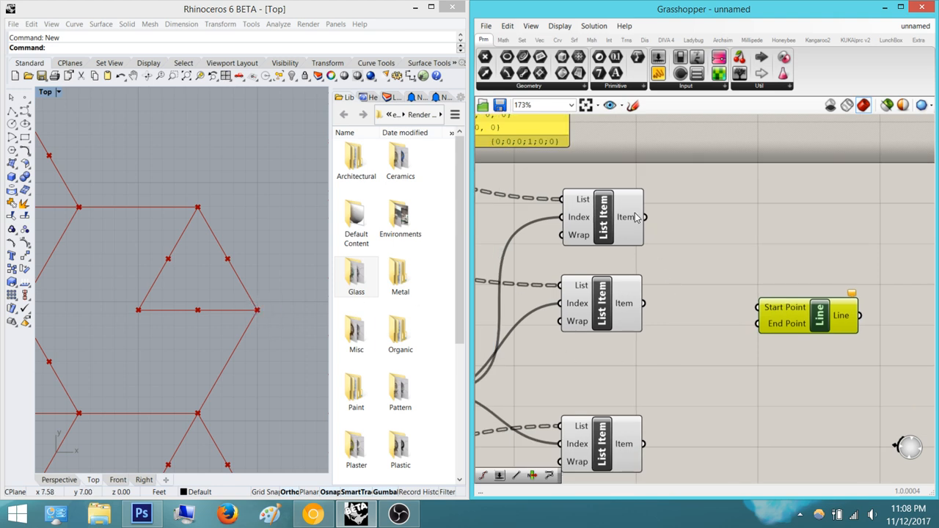
Connect the Line's start point to the uppermost List Item and its end point to the hexagon centre points
drag(647, 218, 790, 296)
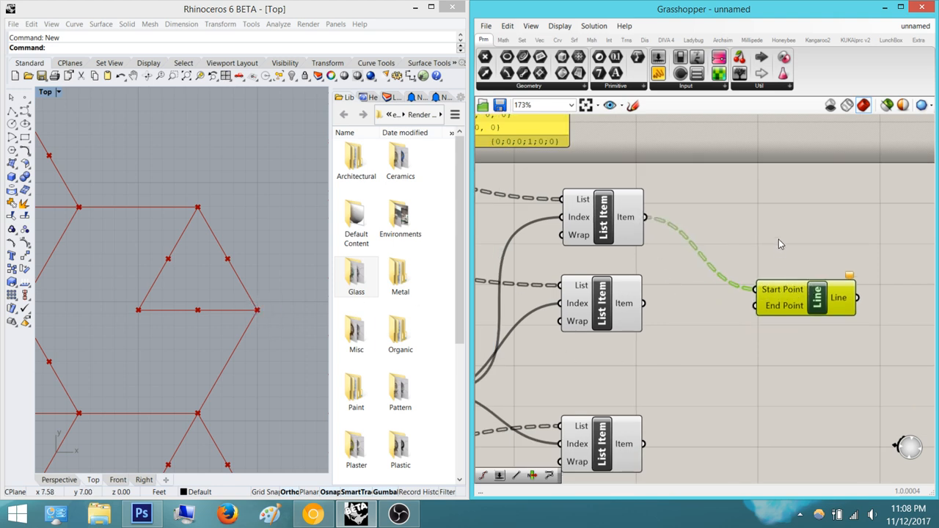
drag(780, 244, 776, 238)
click(605, 229)
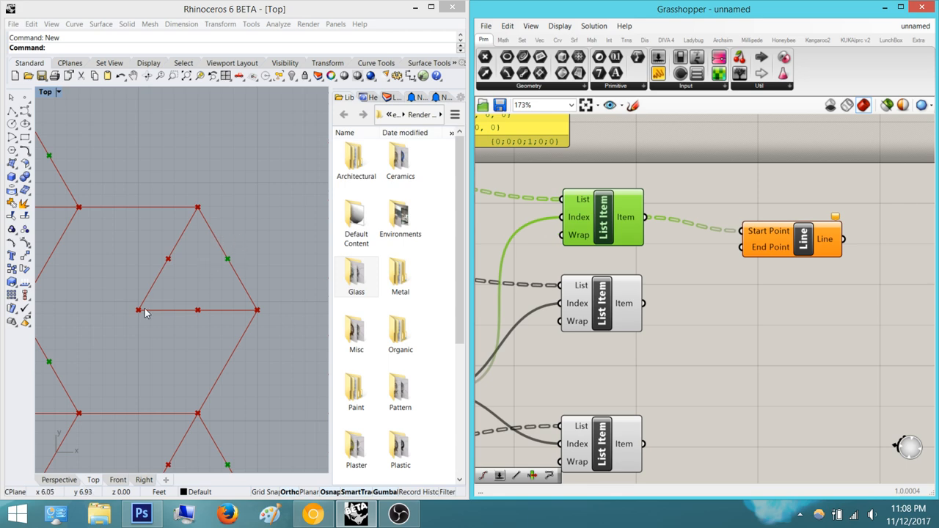
drag(742, 248, 545, 247)
scroll(687, 239, down, 10)
scroll(456, 242, up, 4)
scroll(610, 239, up, 4)
right_drag(766, 298, 661, 295)
scroll(660, 295, down, 2)
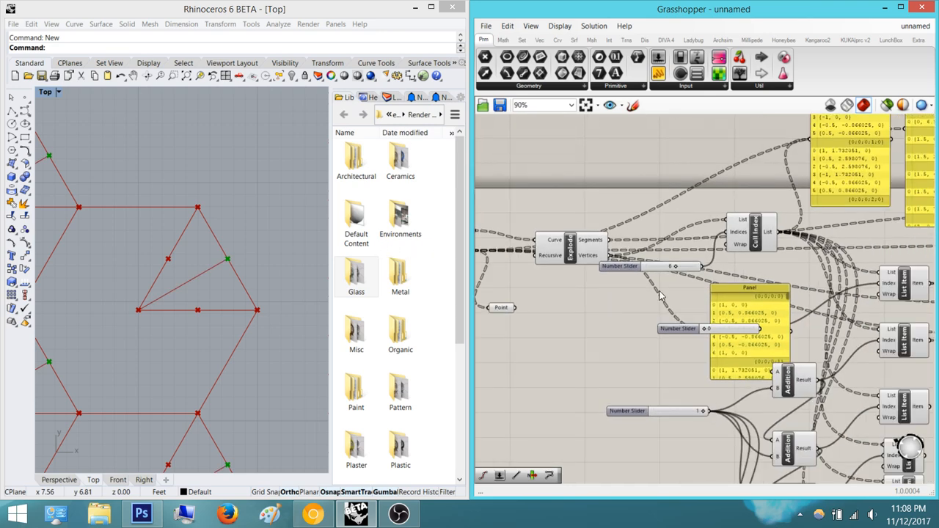
Add a second Line component below the first one, beside the middle List Item of the divided points
scroll(660, 296, down, 4)
right_drag(913, 283, 732, 277)
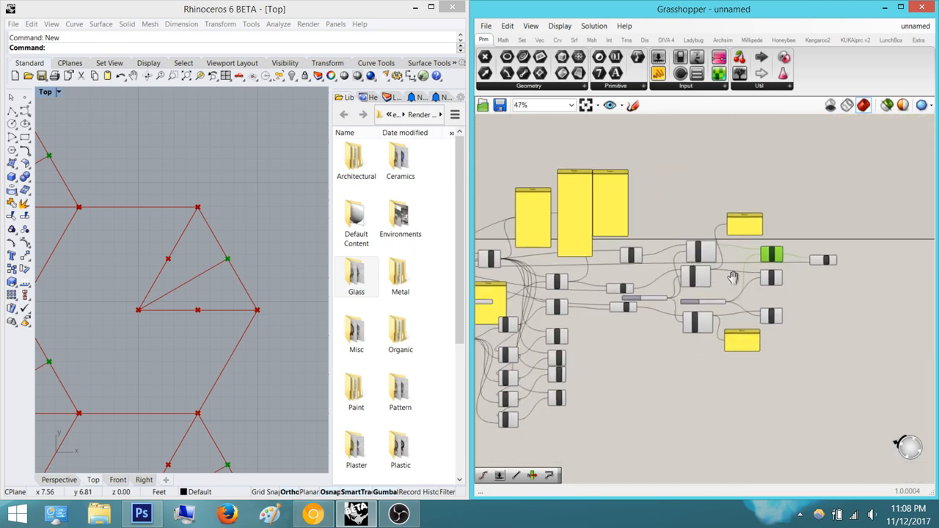
double_click(815, 306)
text(line)
key(Return)
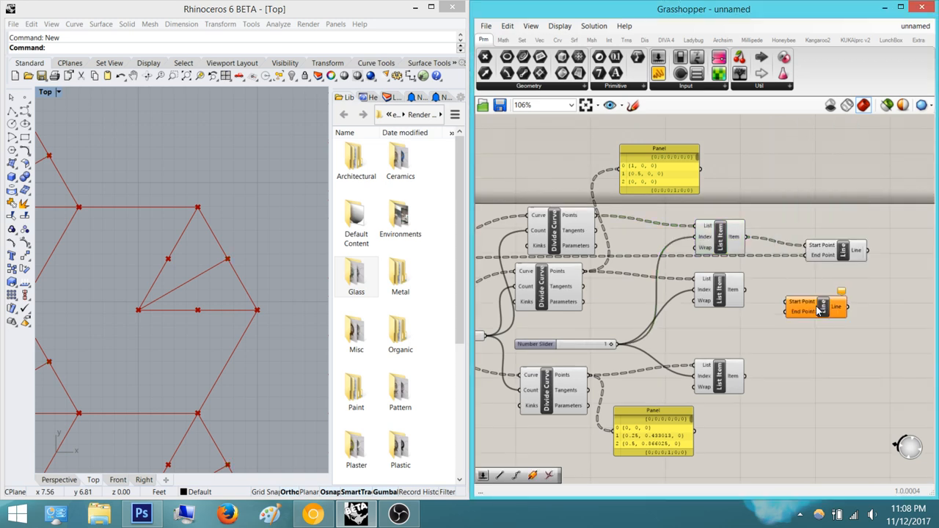
scroll(814, 308, up, 4)
click(714, 306)
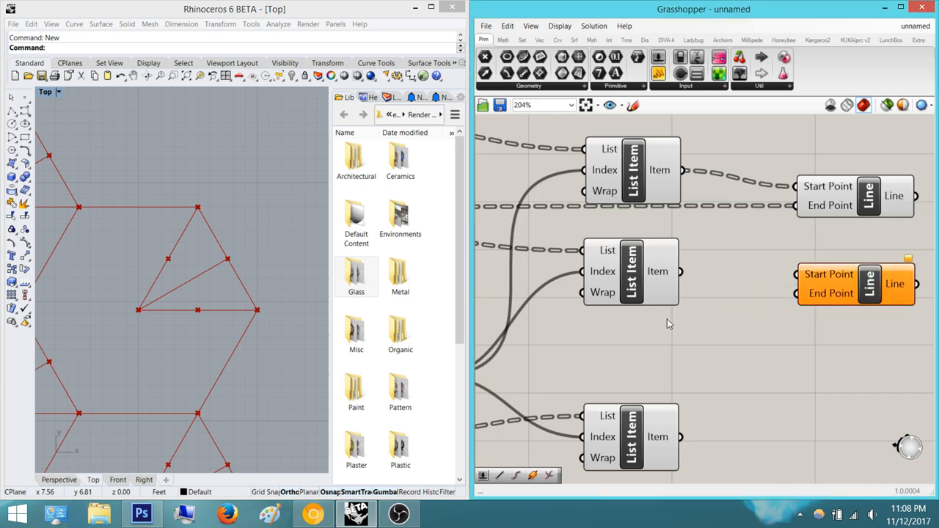
Connect the second Line's start point to the middle List Item and its end point to the List Item holding the triangle's top corner
right_drag(667, 318, 732, 312)
scroll(733, 312, down, 1)
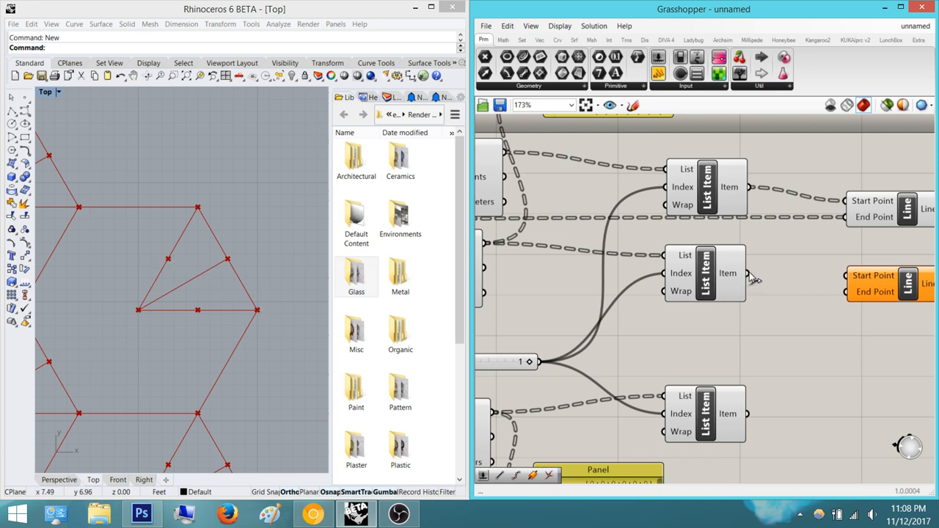
drag(747, 277, 840, 278)
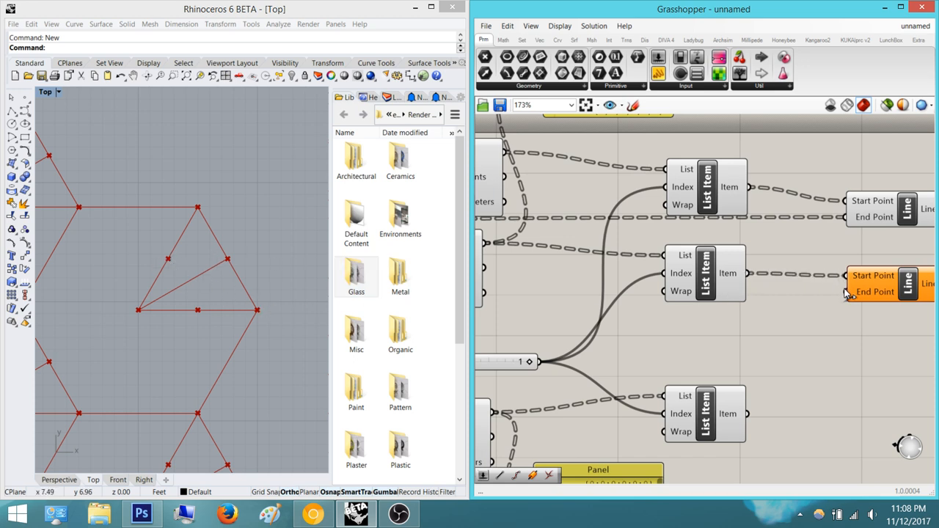
click(702, 272)
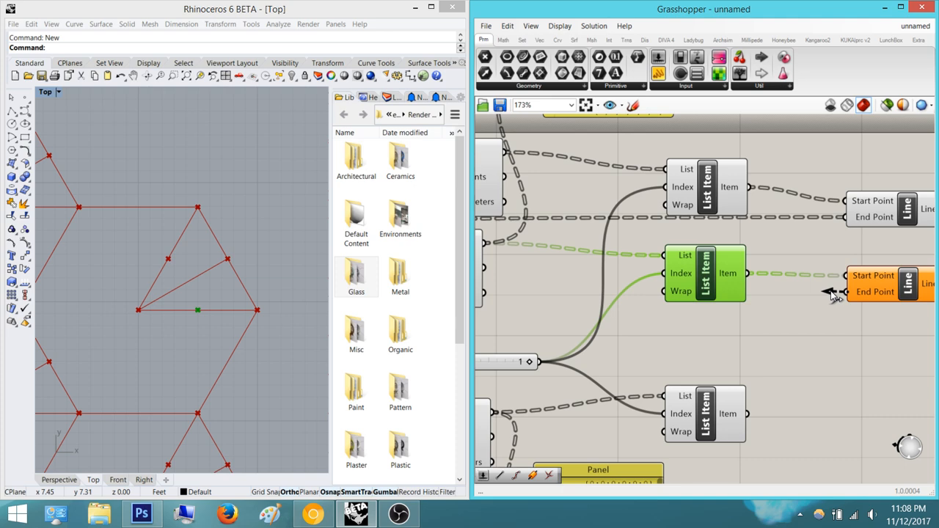
scroll(831, 295, down, 5)
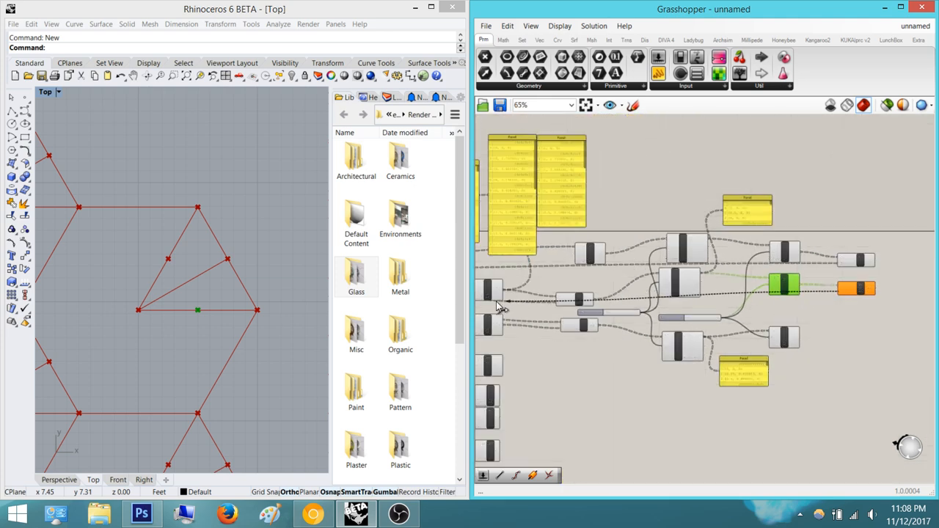
scroll(504, 333, up, 5)
drag(503, 334, 504, 333)
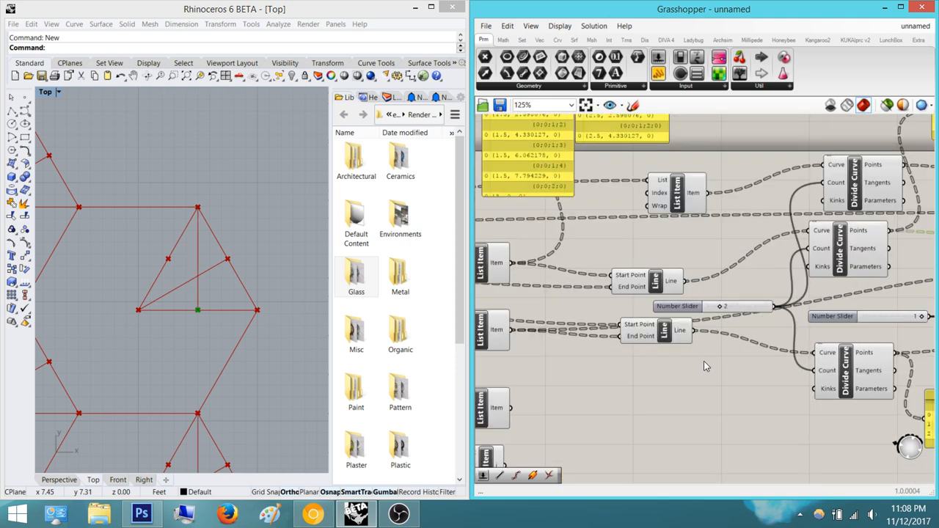
Add a third Line component and place it beside the lowest List Item of the divided points
right_drag(703, 358, 581, 353)
scroll(608, 358, down, 2)
right_drag(655, 352, 522, 322)
scroll(763, 320, up, 2)
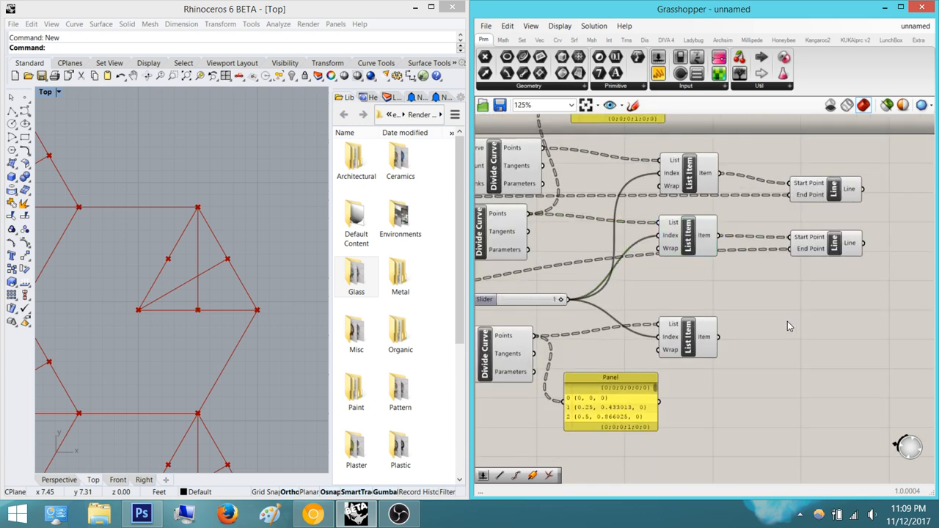
double_click(787, 321)
text(line)
key(Return)
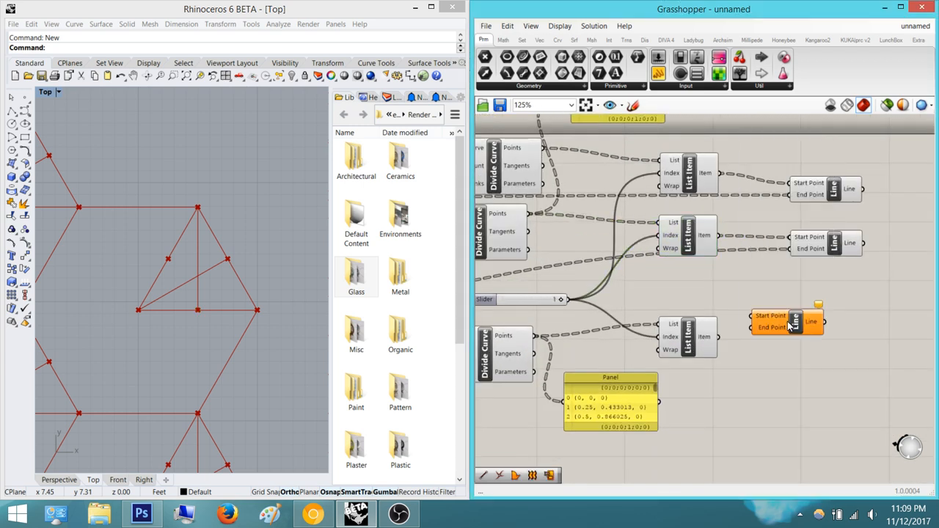
drag(790, 326, 833, 339)
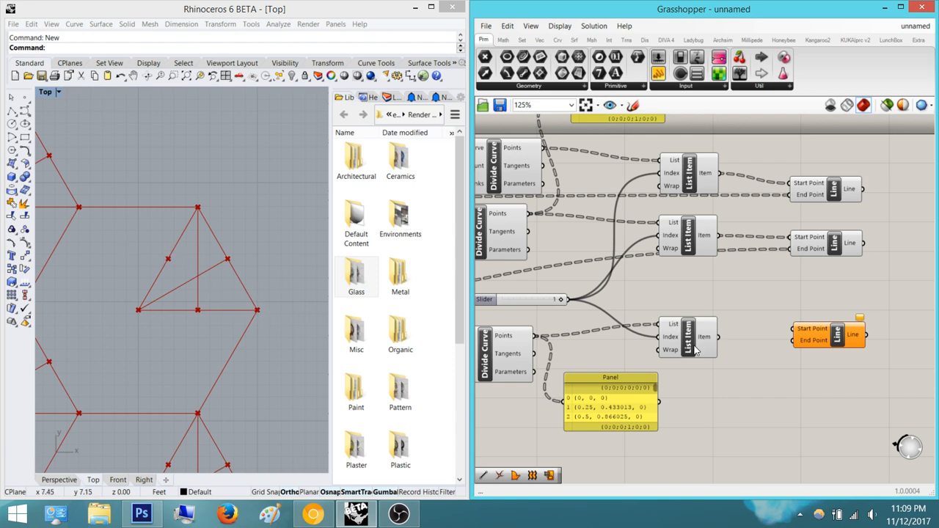
Connect the third Line's start point to the lowest List Item and its end point to the List Item holding the triangle's right corner
drag(720, 339, 792, 330)
drag(792, 340, 554, 289)
scroll(686, 312, down, 6)
scroll(549, 284, up, 1)
scroll(553, 290, up, 5)
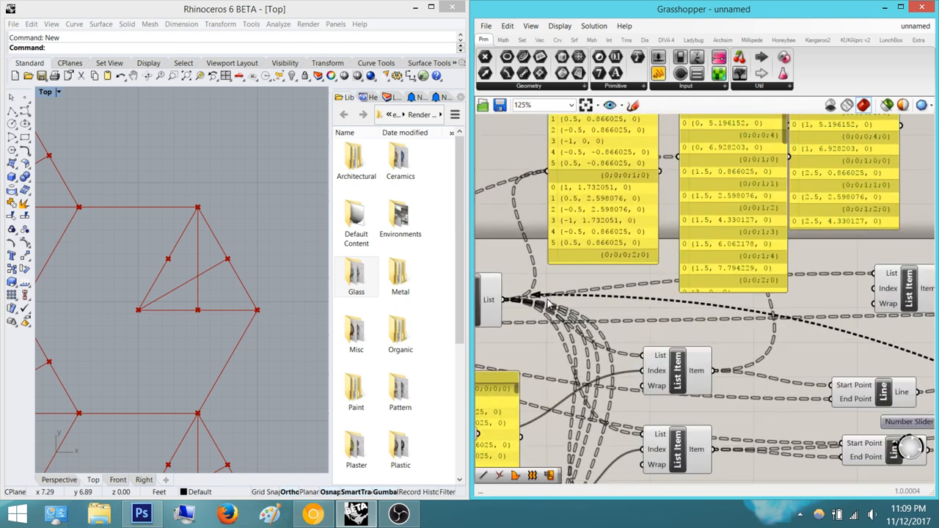
drag(653, 350, 670, 352)
right_drag(672, 355, 622, 340)
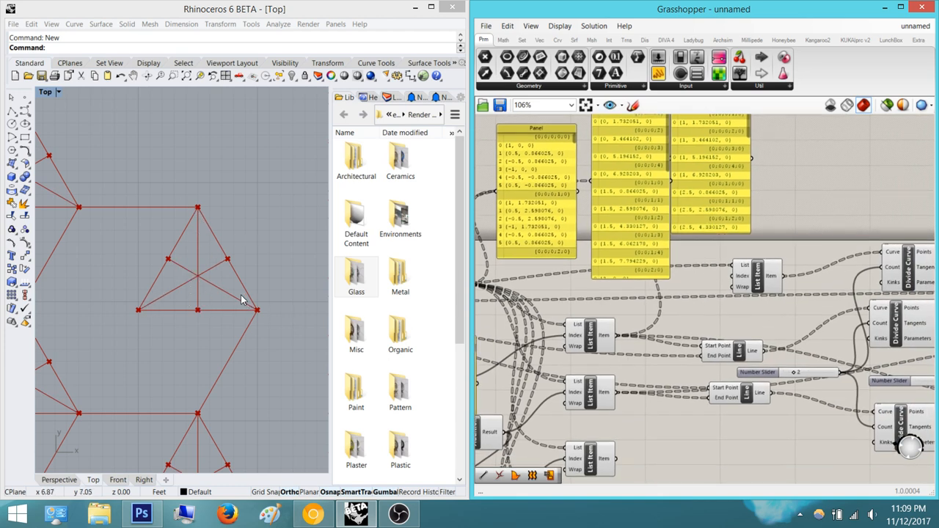
Add a Curve | Curve intersection component beside the three Lines to find where they cross in the triangle
scroll(217, 254, up, 5)
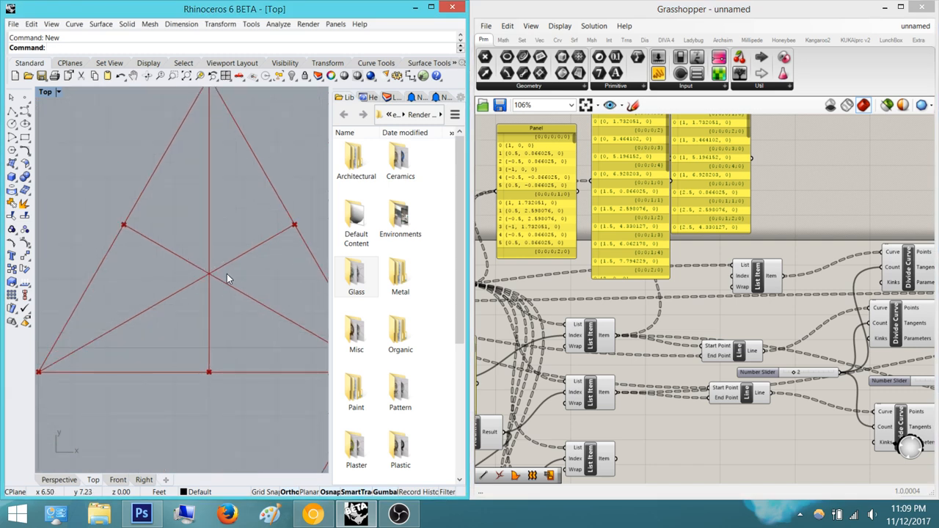
scroll(226, 273, down, 5)
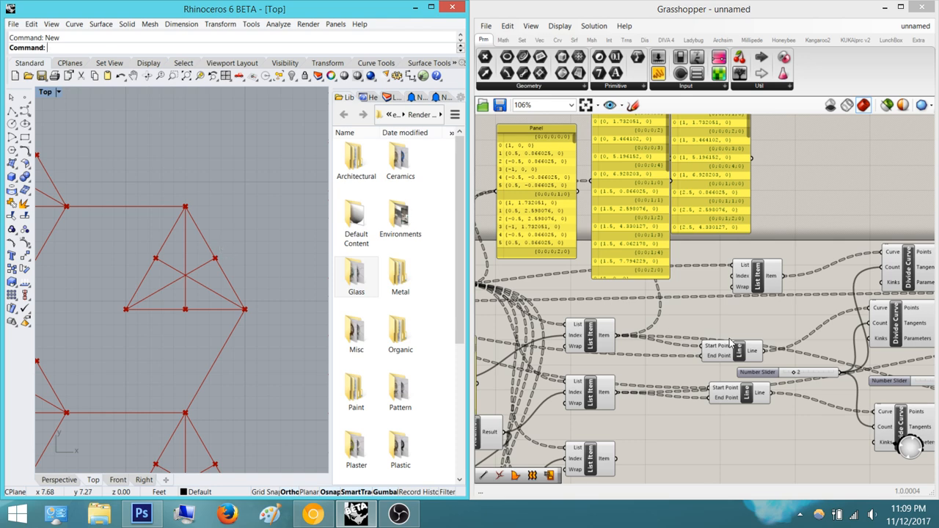
scroll(625, 327, down, 5)
scroll(730, 324, up, 5)
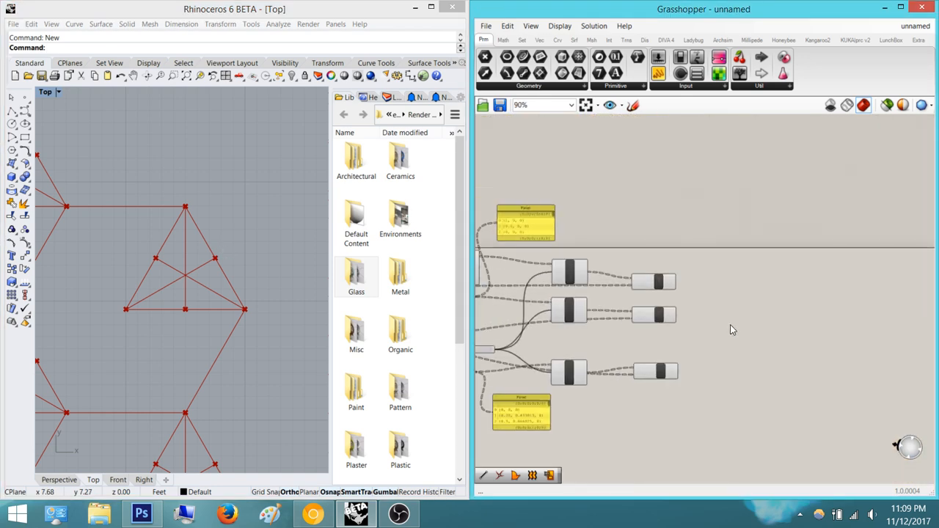
double_click(720, 324)
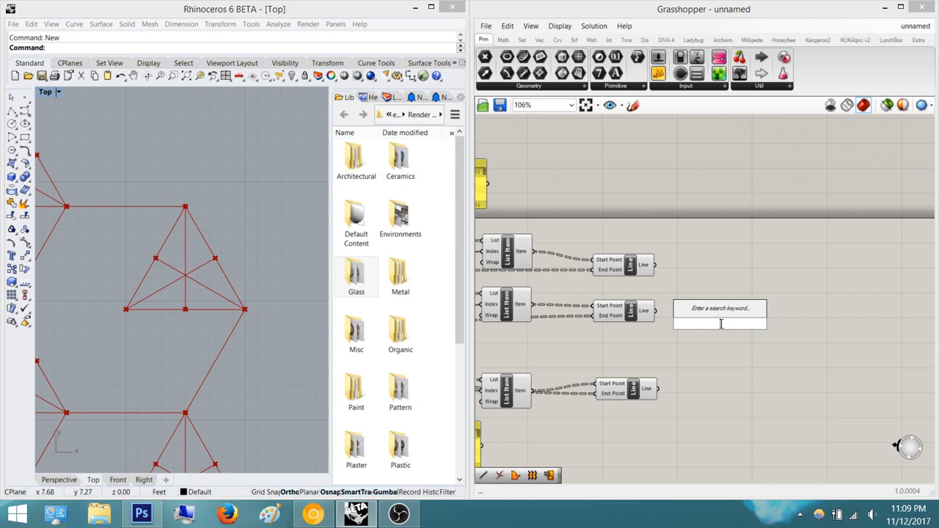
text(ccx)
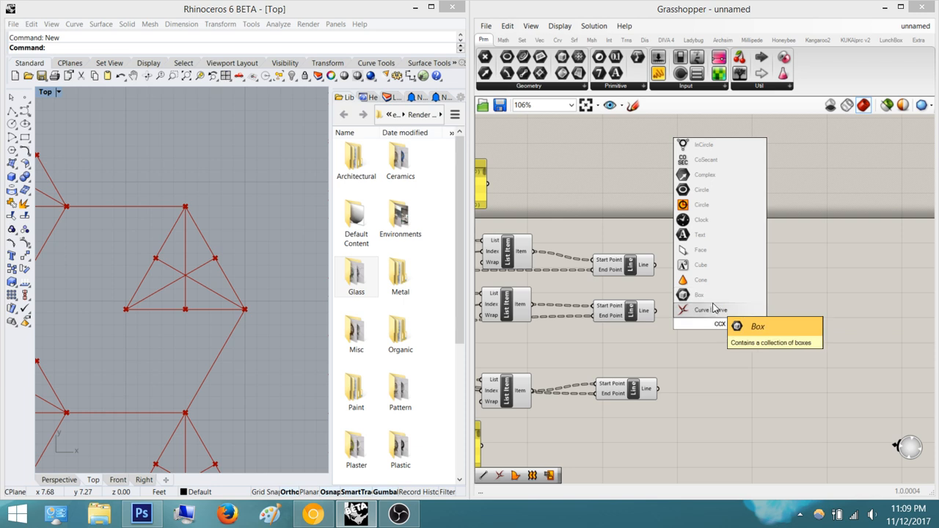
click(710, 310)
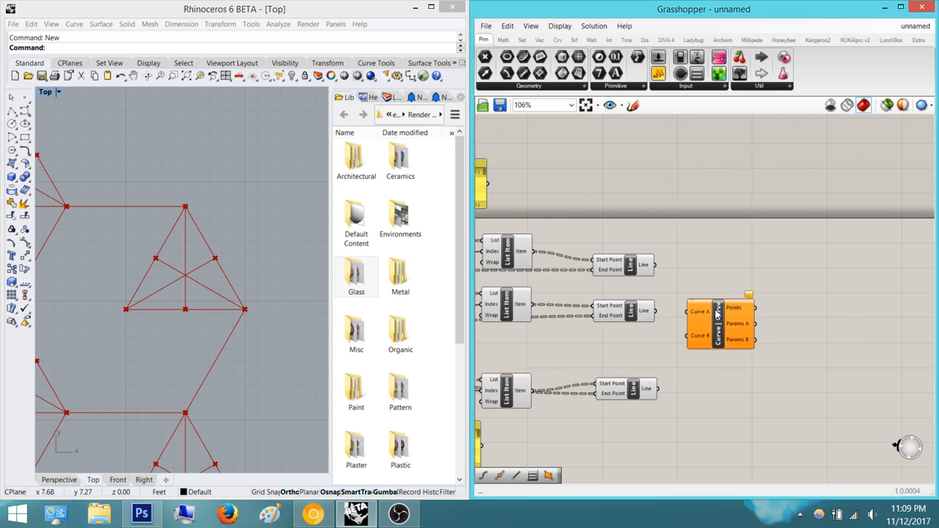
click(706, 319)
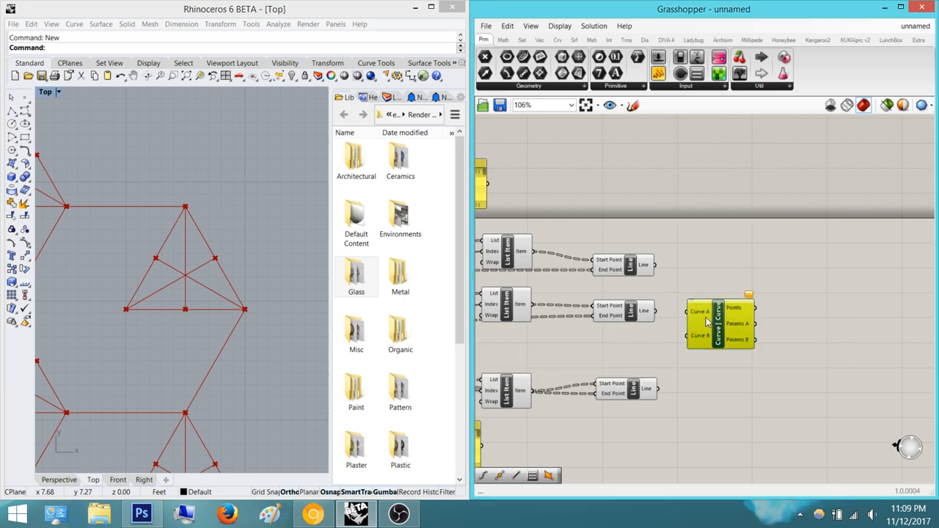
Align the three Line components with each other in one column
click(612, 260)
mouse_move(666, 439)
mouse_down()
mouse_move(614, 230)
mouse_move(649, 384)
mouse_up()
click(714, 224)
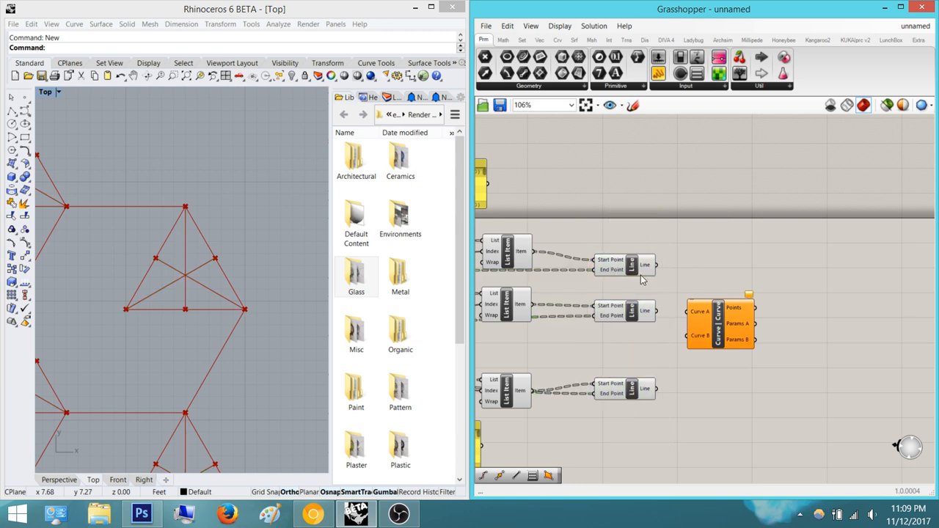
Connect the uppermost Line to Curve A and the middle Line to Curve B of the Curve | Curve component
drag(660, 431, 614, 231)
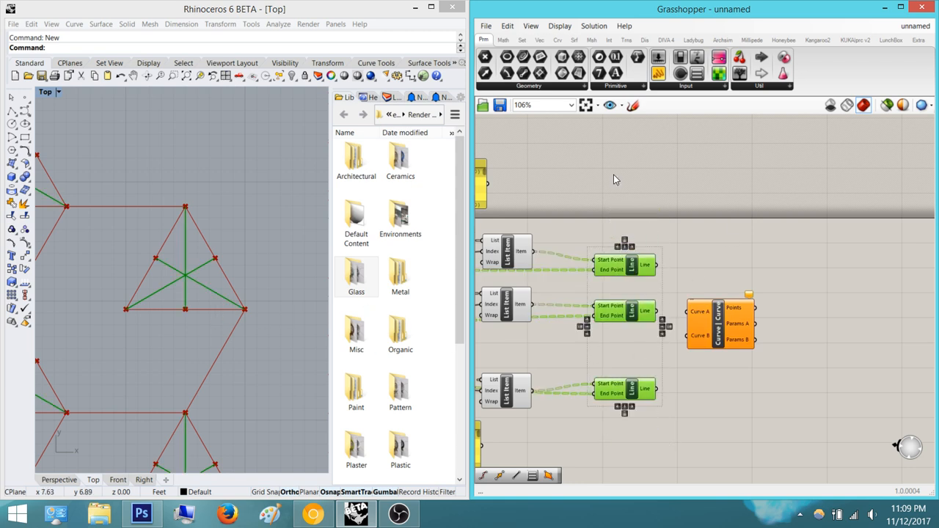
click(704, 255)
click(638, 273)
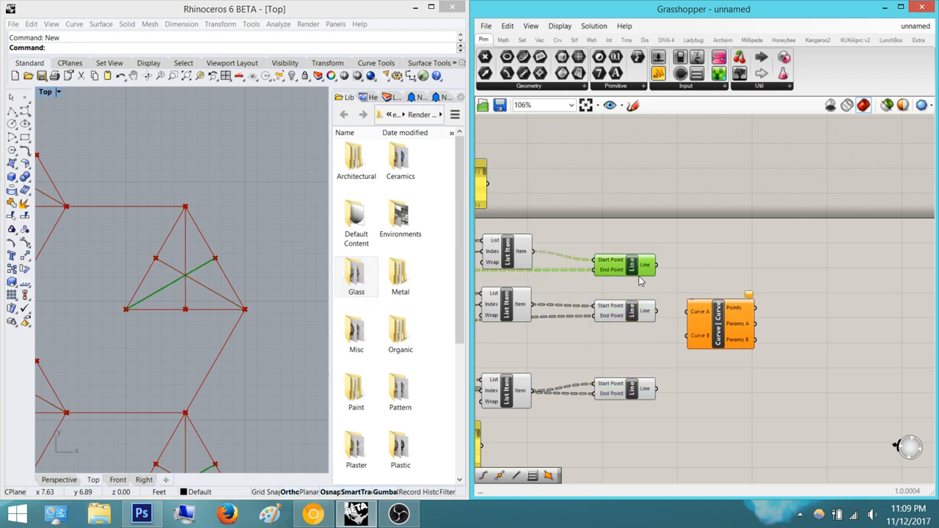
click(638, 308)
drag(666, 438, 628, 233)
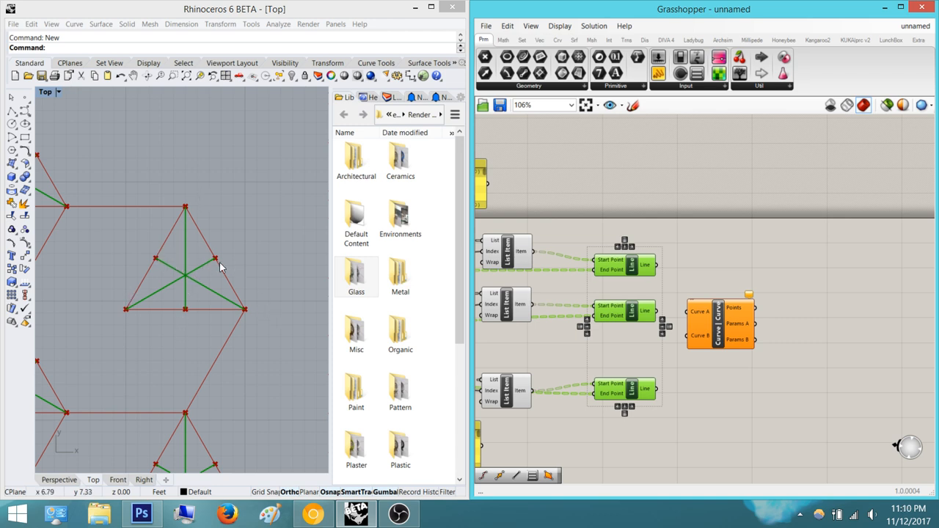
click(613, 282)
drag(656, 265, 688, 336)
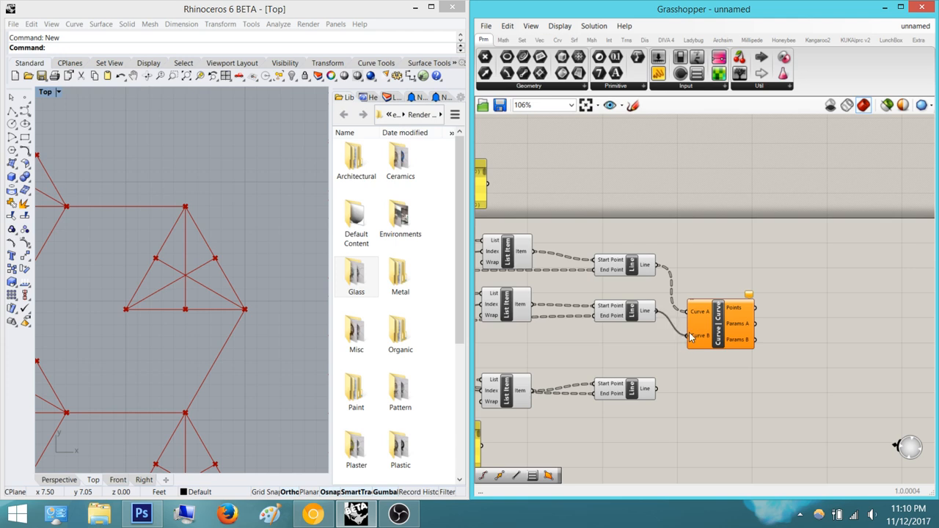
Check the Curve | Curve intersection point in the Top viewport and move the component farther from the Lines
right_drag(792, 333, 662, 343)
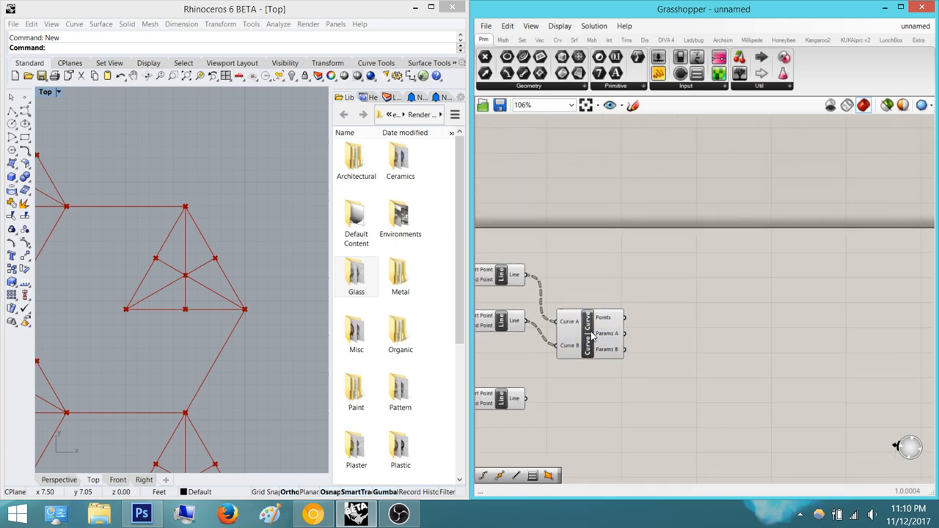
click(590, 331)
scroll(185, 253, up, 4)
scroll(232, 266, down, 2)
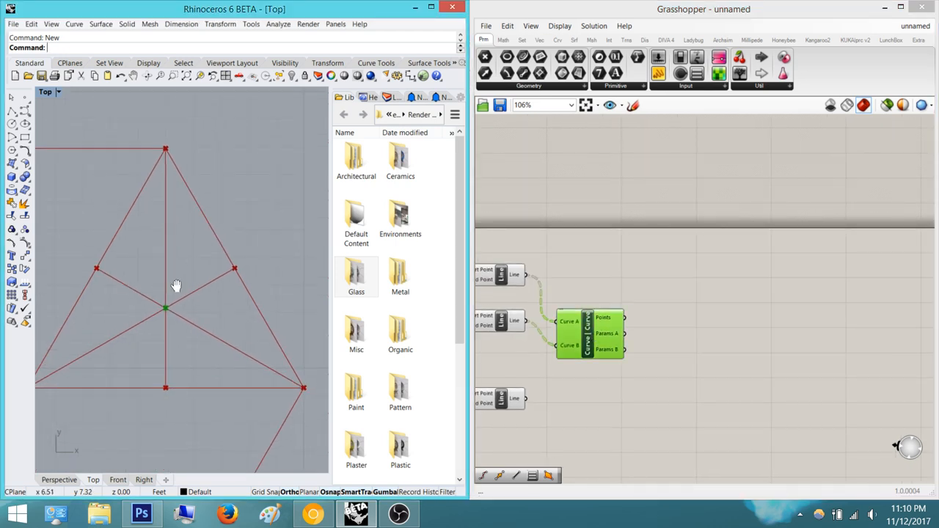
scroll(178, 286, up, 1)
scroll(203, 283, down, 2)
click(648, 332)
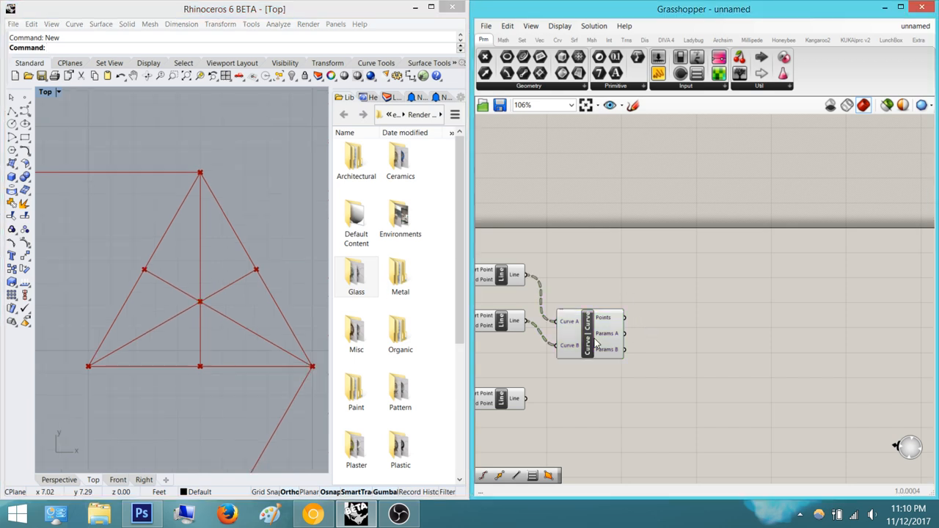
drag(599, 343, 636, 327)
click(765, 305)
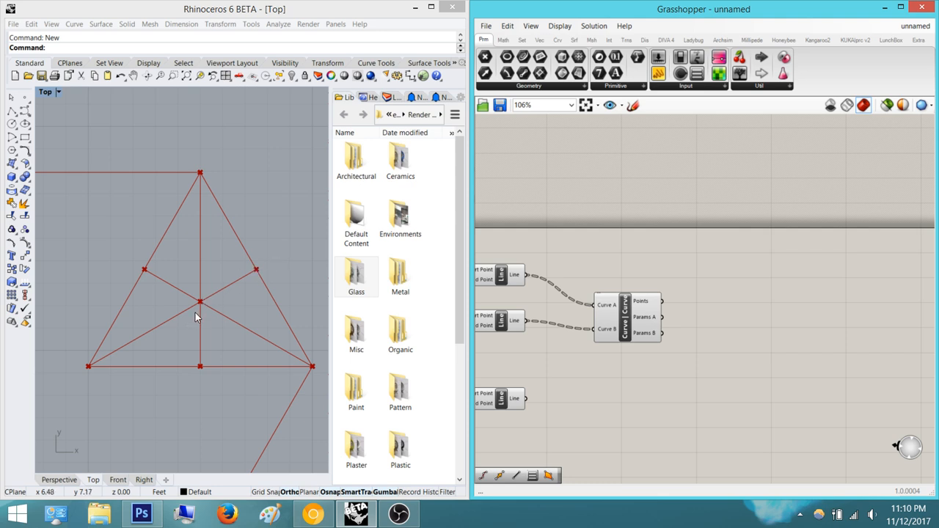
Add a Line component and connect its start point to the intersection points from Curve | Curve
right_drag(259, 214, 243, 182)
scroll(202, 261, up, 3)
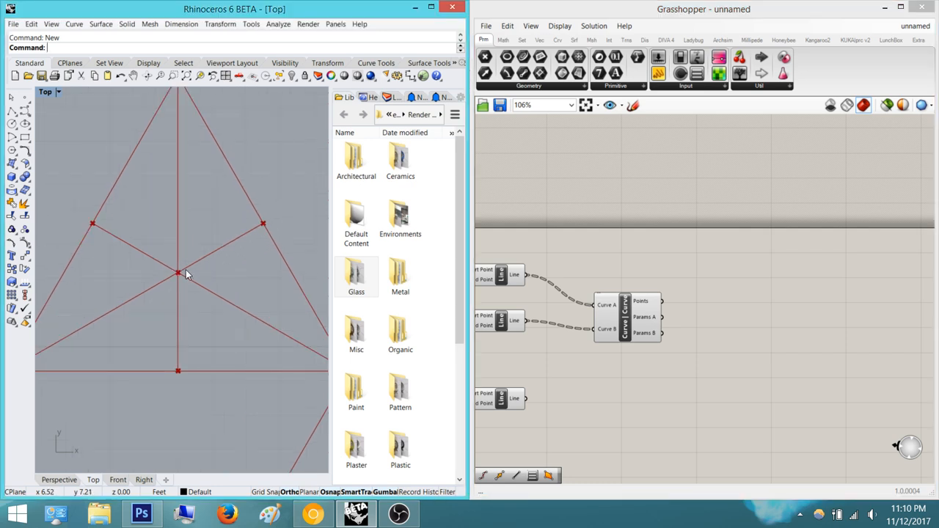
double_click(694, 361)
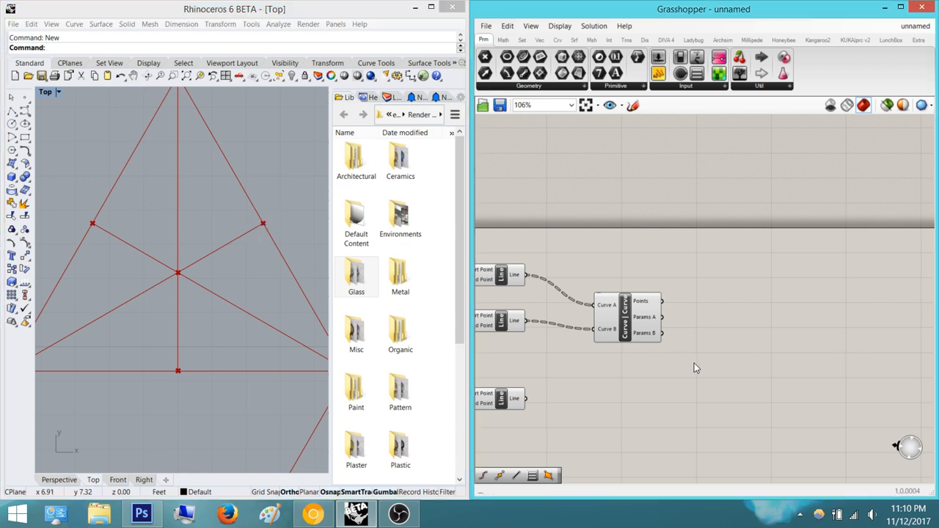
text(li)
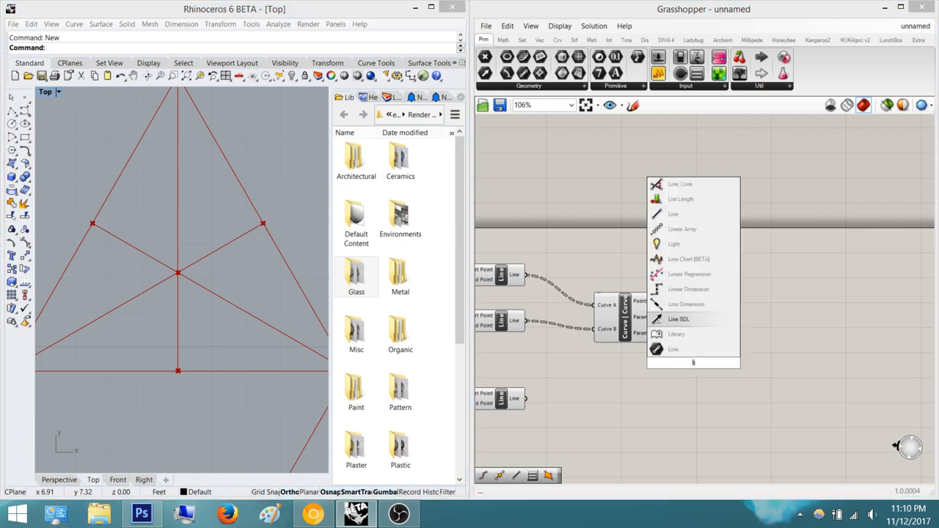
key(Up)
key(Return)
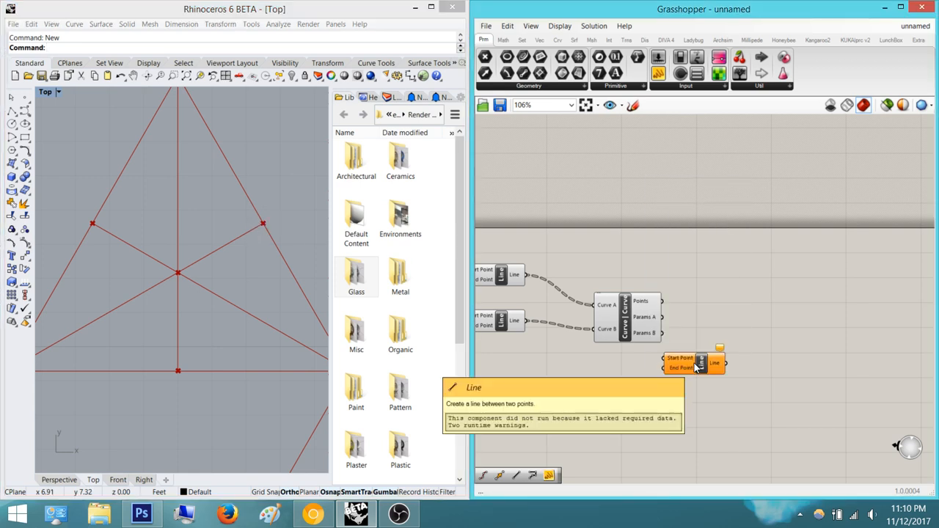
drag(661, 301, 687, 351)
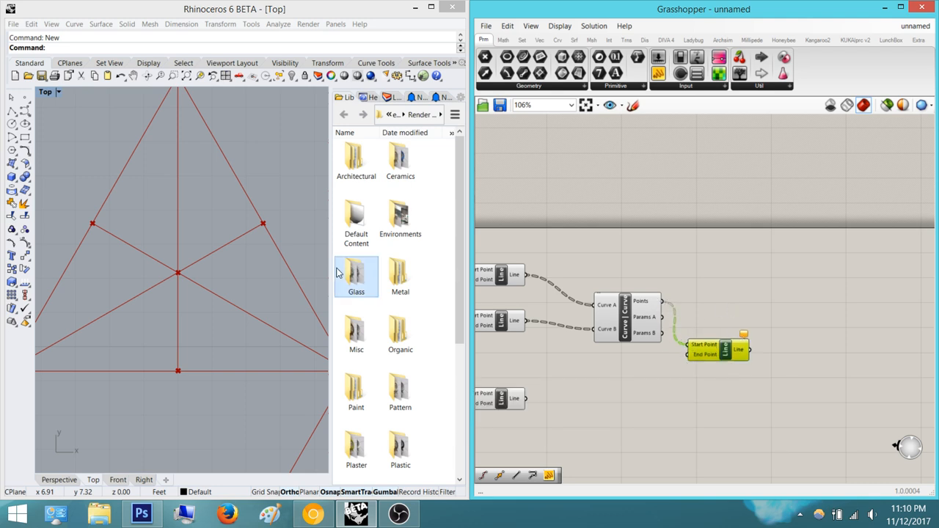
right_drag(252, 203, 237, 209)
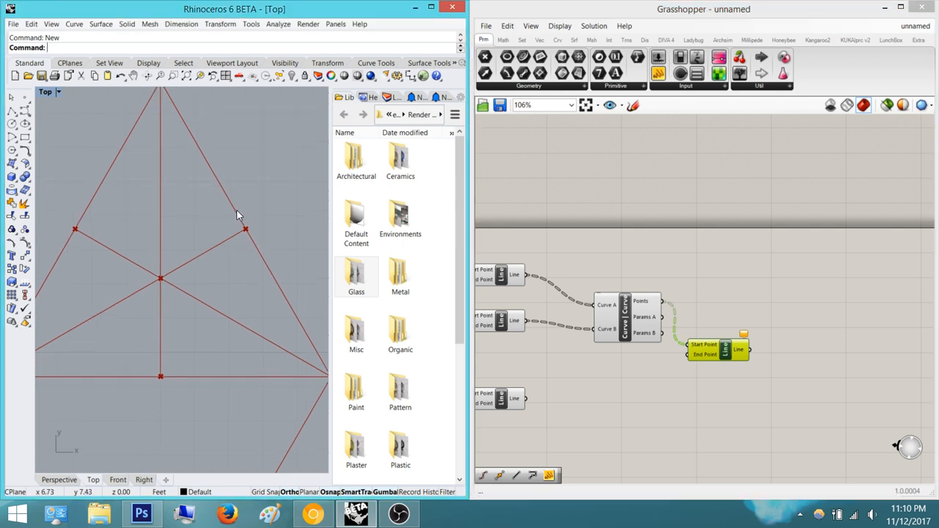
Connect the uppermost List Item's midpoint output to the end point of the Line that starts at the intersection points
scroll(238, 220, down, 2)
right_drag(557, 275, 671, 291)
right_drag(612, 297, 664, 292)
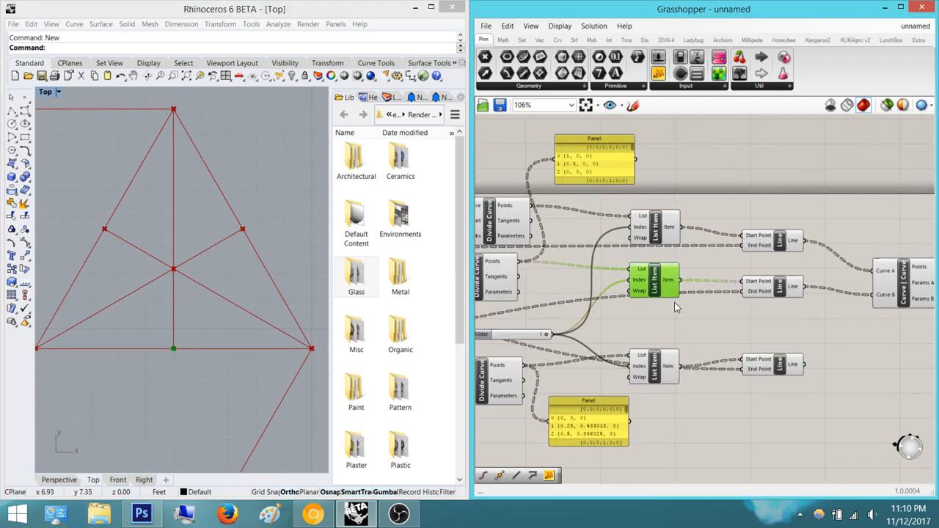
click(669, 286)
click(664, 371)
click(665, 227)
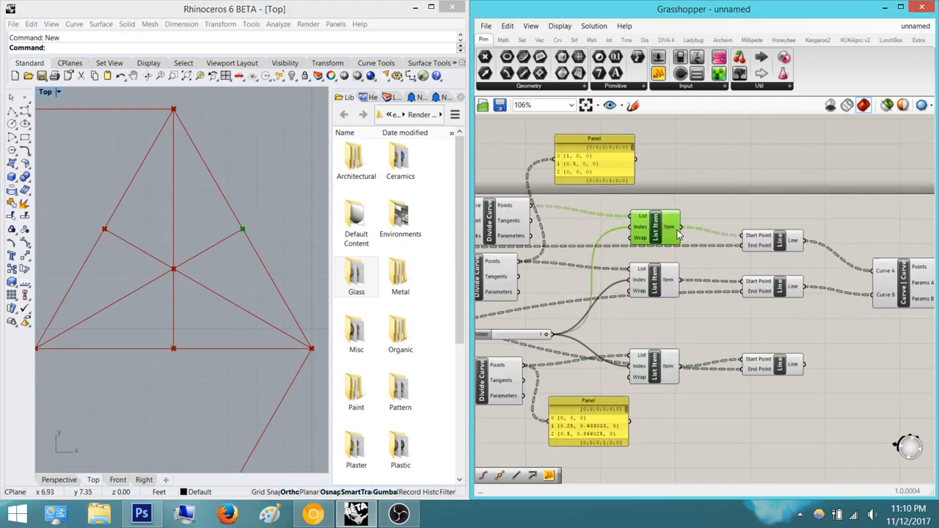
drag(680, 227, 829, 280)
scroll(724, 233, down, 3)
scroll(879, 283, up, 5)
right_drag(828, 277, 656, 302)
click(776, 250)
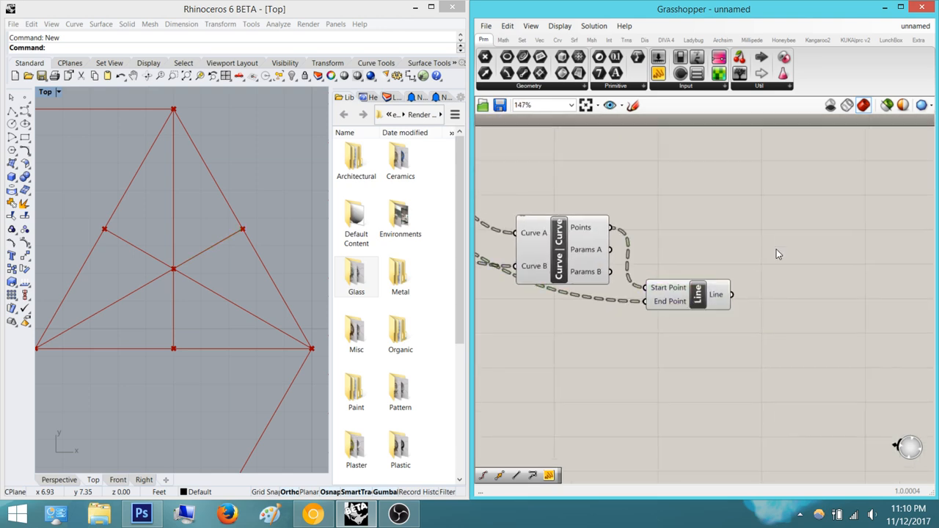
right_drag(714, 265, 634, 253)
click(651, 286)
click(705, 271)
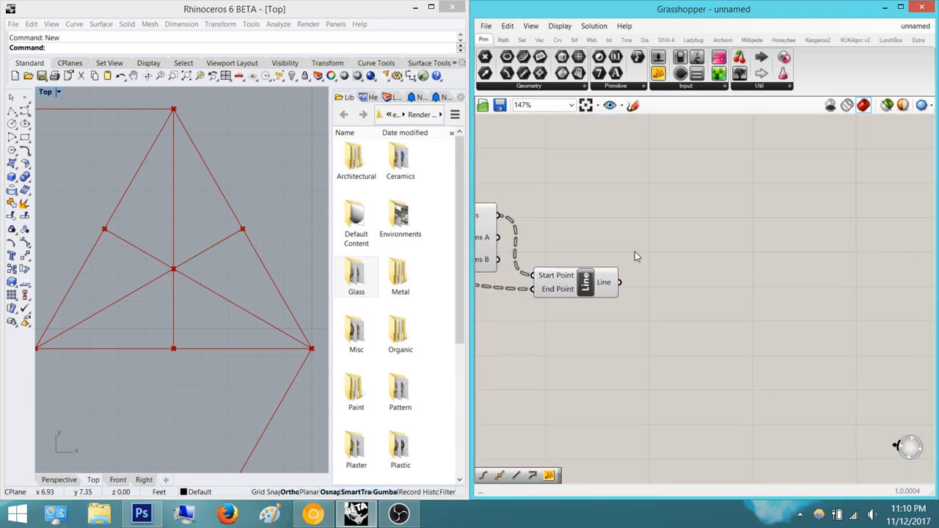
click(585, 286)
click(641, 234)
double_click(641, 228)
click(676, 253)
Switch to the browser and examine how the triangular panels fold in the reference photo of the building facade
click(313, 513)
drag(438, 72, 344, 31)
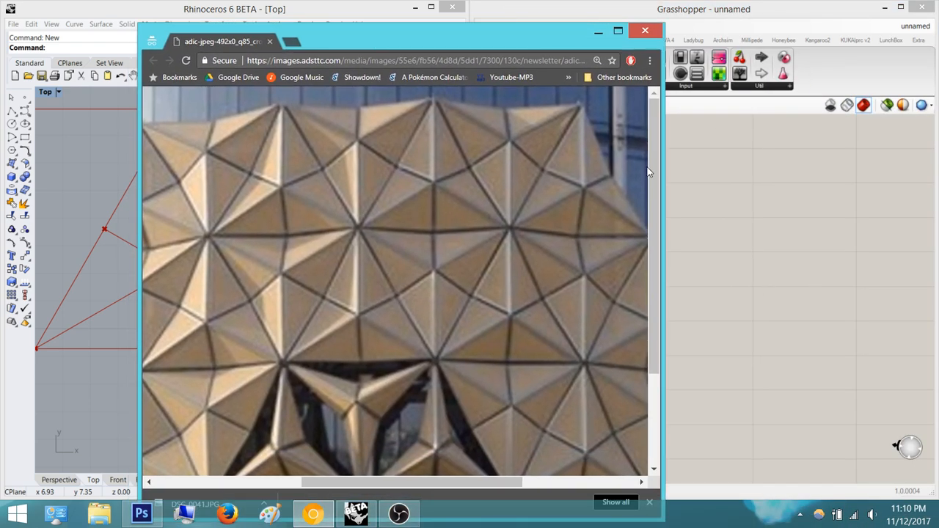
drag(653, 176, 649, 230)
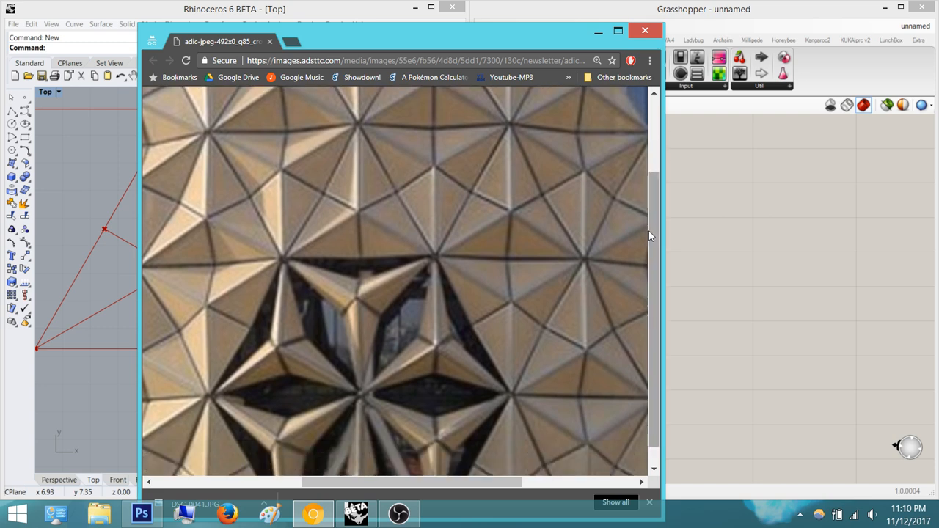
double_click(513, 35)
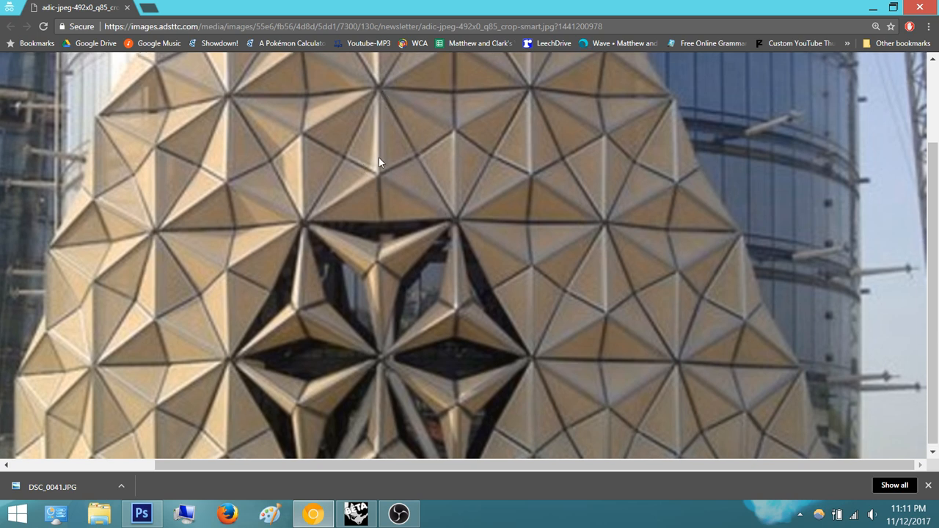
scroll(396, 191, up, 1)
scroll(414, 242, down, 1)
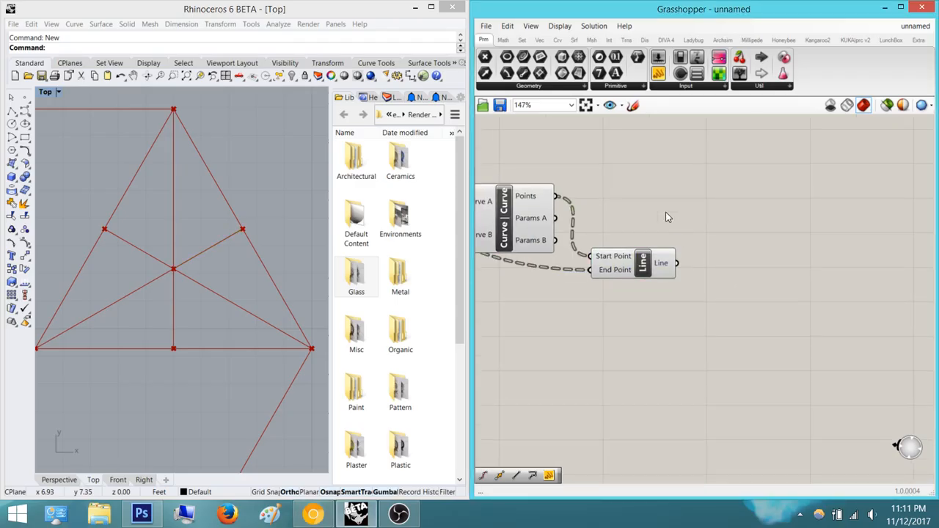
Add a Divide Curve component in Grasshopper and connect the new Line's output to its Curve input
double_click(746, 274)
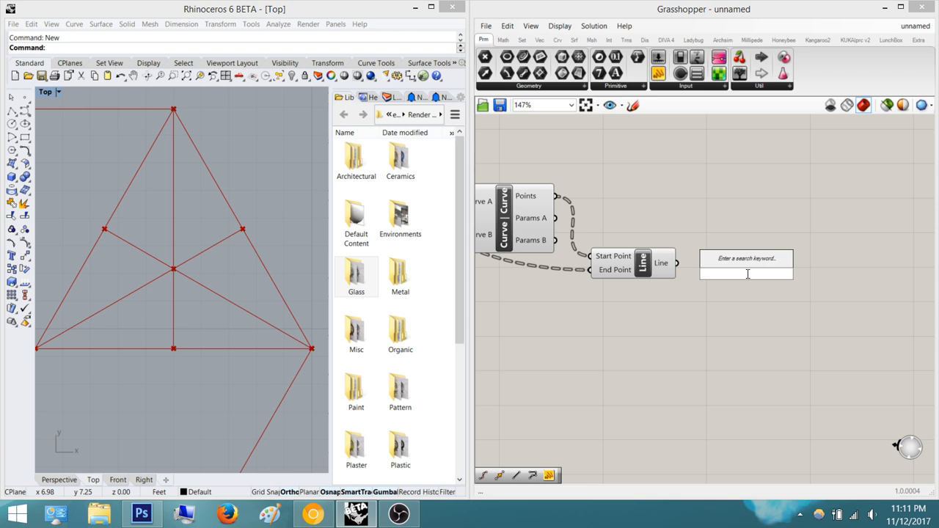
text(divi)
key(Return)
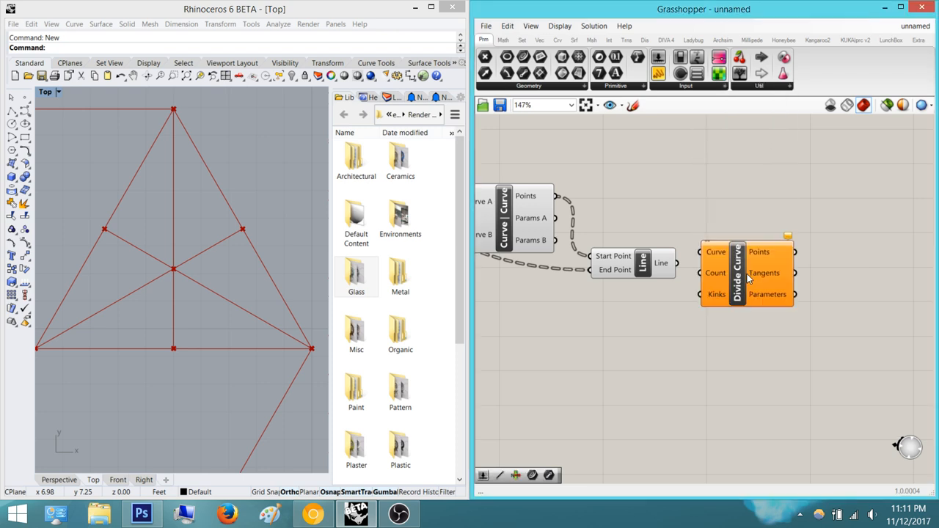
scroll(746, 281, up, 1)
drag(666, 258, 694, 245)
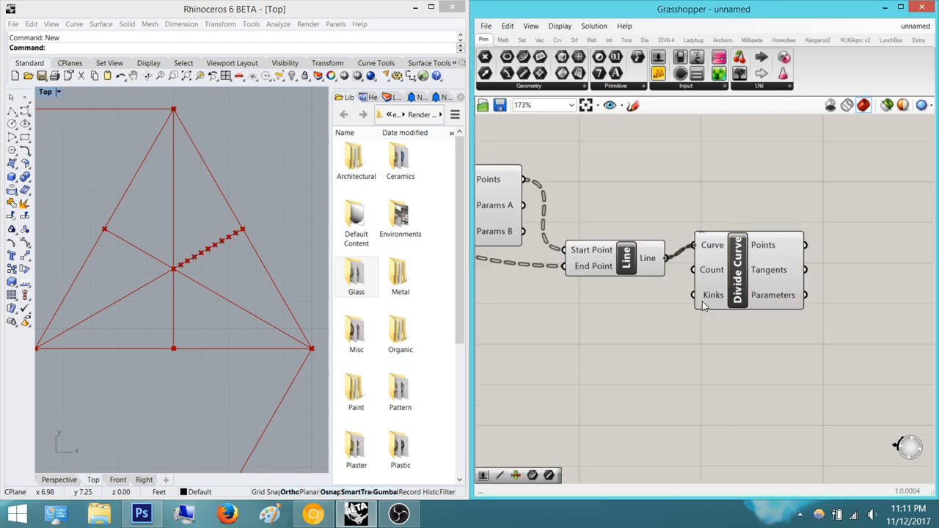
Create a number slider with the value 2 and connect it to the Count input of the new Divide Curve
double_click(649, 371)
text(2)
key(Return)
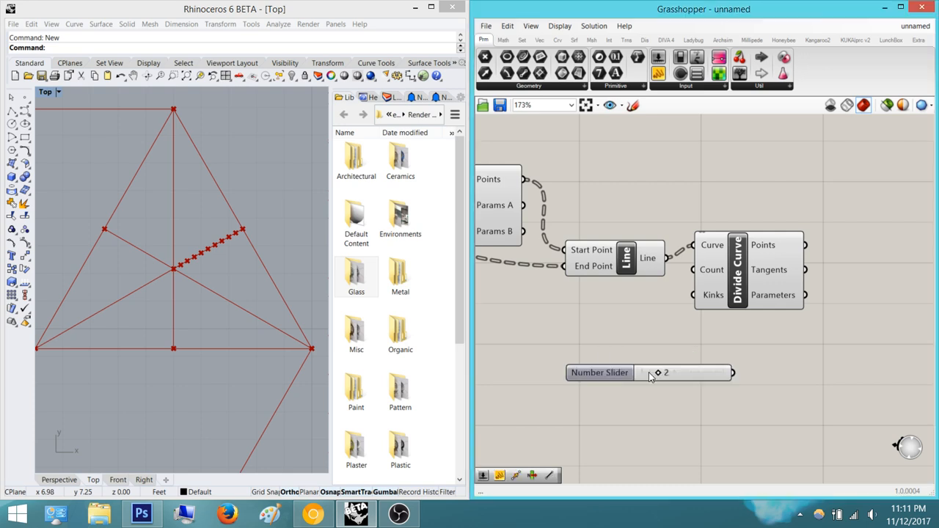
drag(733, 373, 712, 332)
right_drag(721, 290, 572, 346)
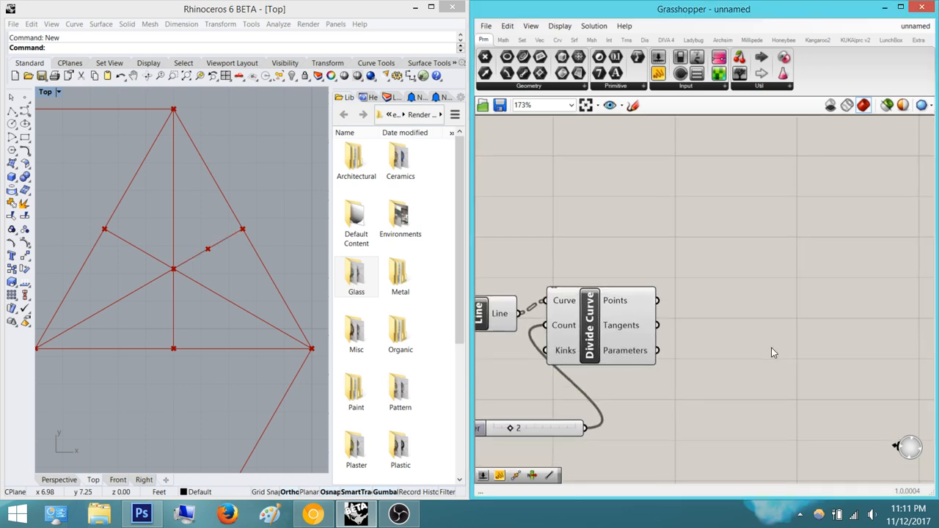
Add a List Item component beside the new Divide Curve
double_click(770, 347)
text(lsit it)
click(755, 319)
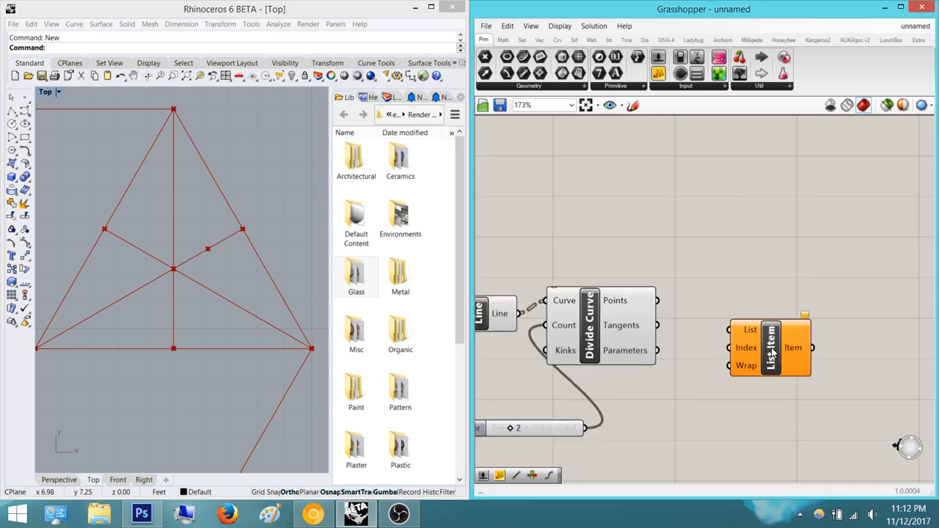
scroll(769, 345, up, 1)
drag(723, 326, 690, 378)
scroll(689, 394, down, 3)
right_drag(689, 395, 792, 343)
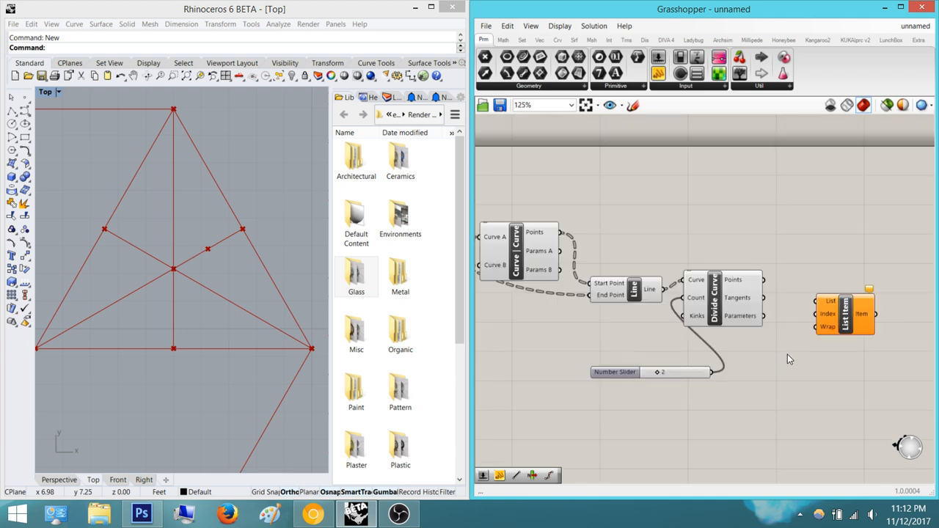
Connect the Points output of the new Divide Curve to the List input of the new List Item
drag(868, 418, 632, 238)
right_drag(679, 270, 643, 288)
scroll(606, 291, up, 2)
scroll(606, 291, down, 2)
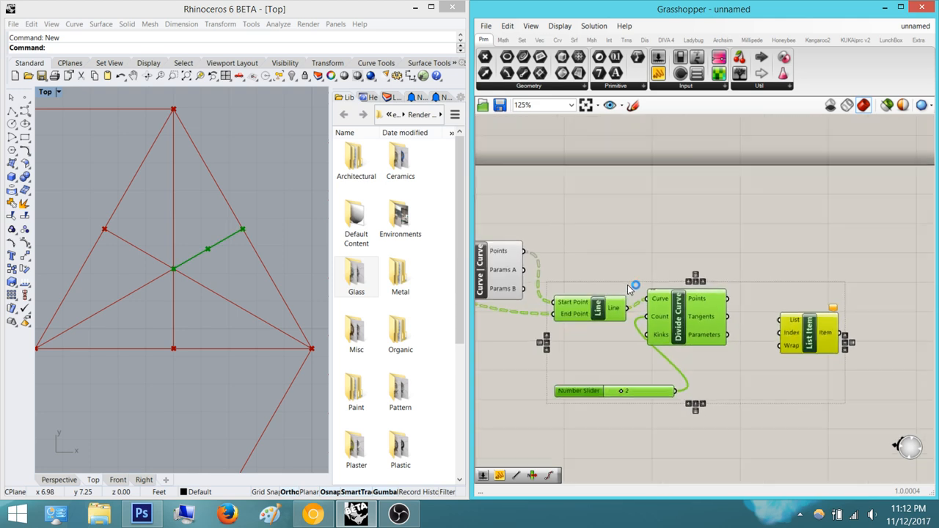
click(629, 288)
drag(834, 410, 798, 396)
drag(727, 298, 779, 320)
scroll(785, 305, down, 2)
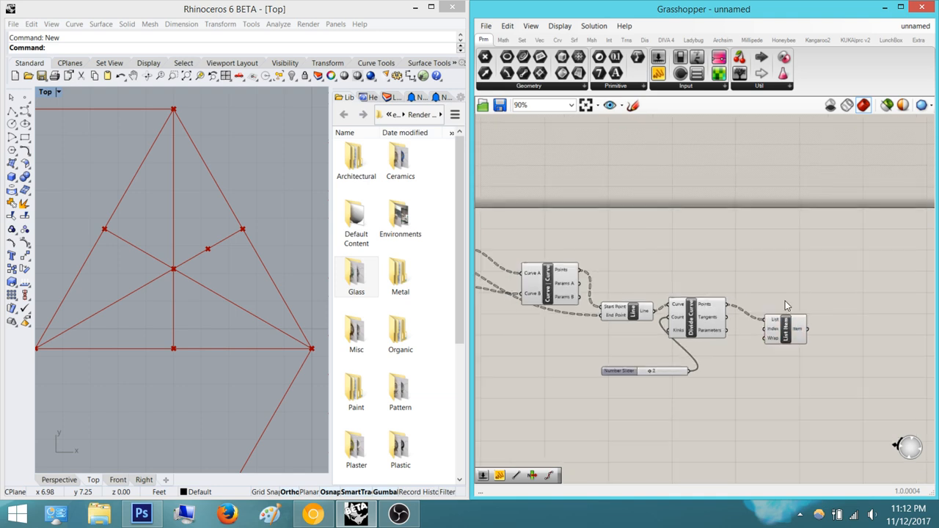
right_drag(785, 305, 873, 275)
right_drag(574, 268, 534, 284)
scroll(826, 307, up, 1)
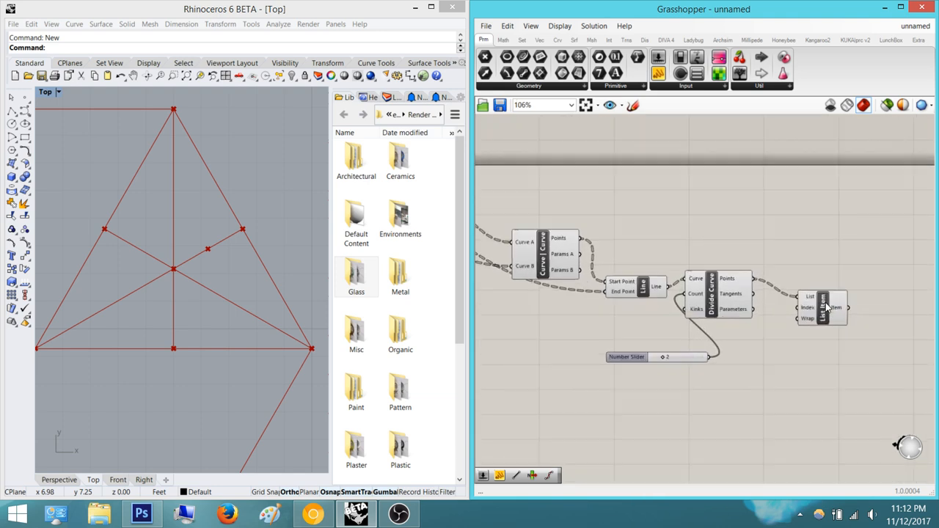
scroll(827, 307, up, 1)
double_click(771, 359)
text(2)
key(Return)
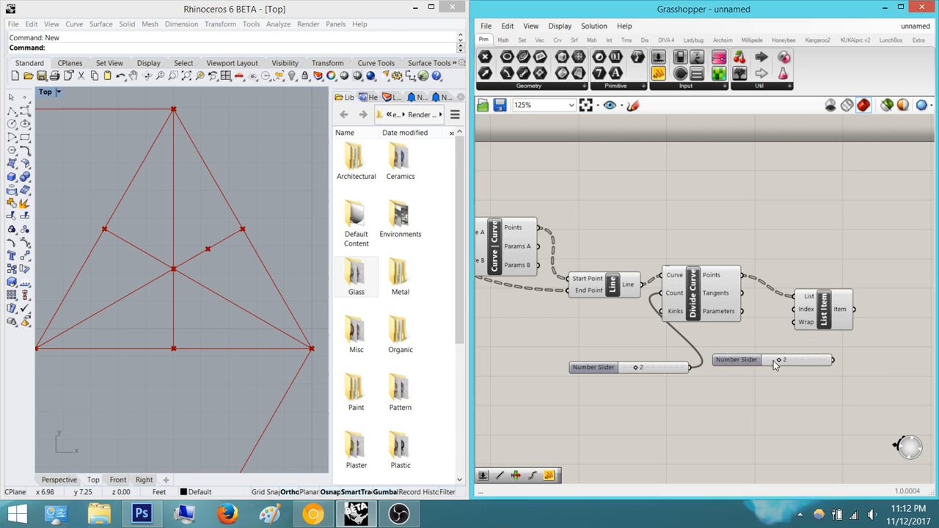
click(807, 364)
key(Delete)
Create a number slider with the value 1 and connect it to the new List Item's Index input
double_click(806, 364)
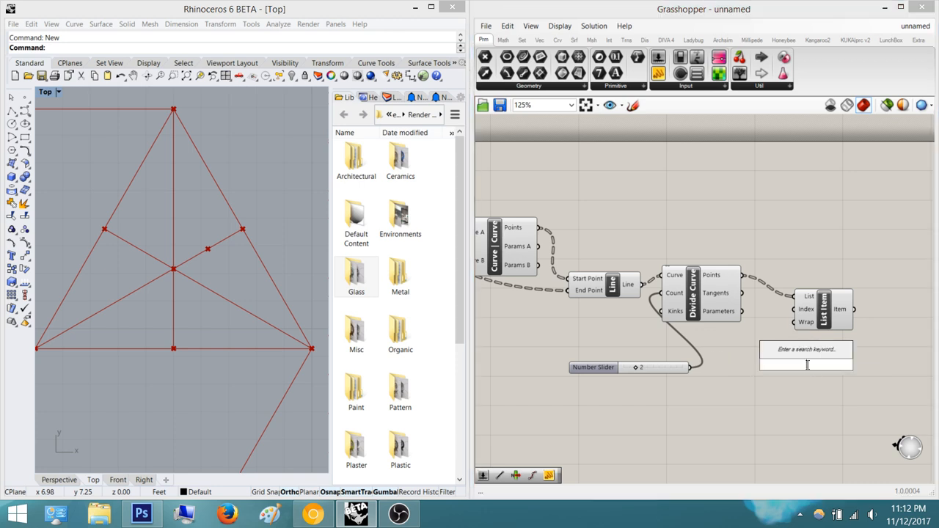
text(1)
key(Return)
drag(869, 365, 806, 310)
Spread the two sliders out beneath their components and relocate the whole Line, Divide Curve and List Item group below Curve | Curve
drag(789, 361, 661, 411)
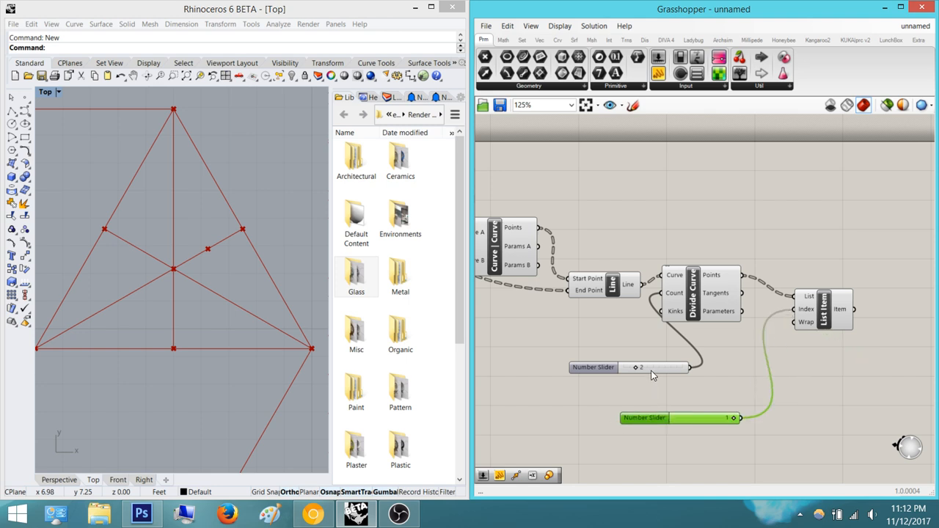
drag(650, 374, 565, 399)
drag(825, 433, 572, 275)
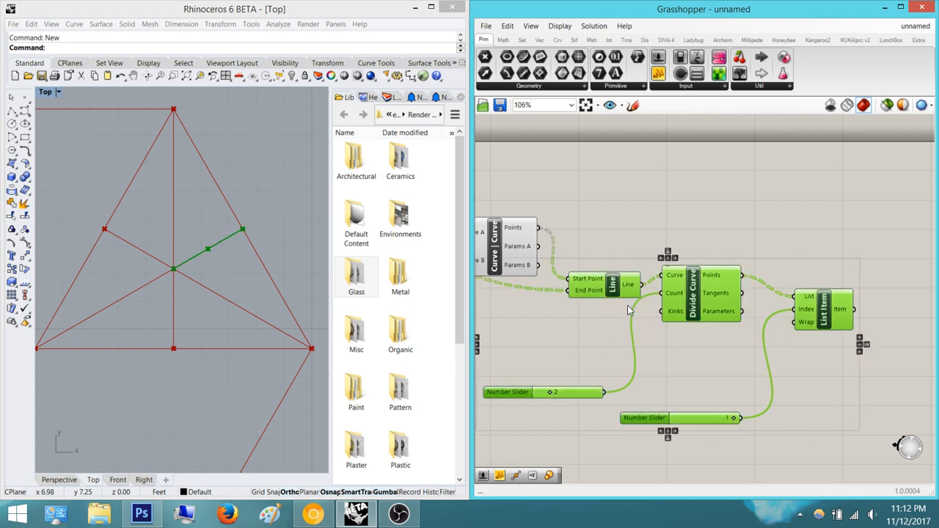
scroll(629, 310, down, 2)
right_drag(629, 309, 658, 264)
drag(706, 264, 597, 344)
click(683, 254)
Check in the Top viewport which point the new List Item outputs
scroll(534, 269, up, 1)
right_drag(610, 223, 607, 267)
scroll(534, 269, up, 1)
double_click(720, 233)
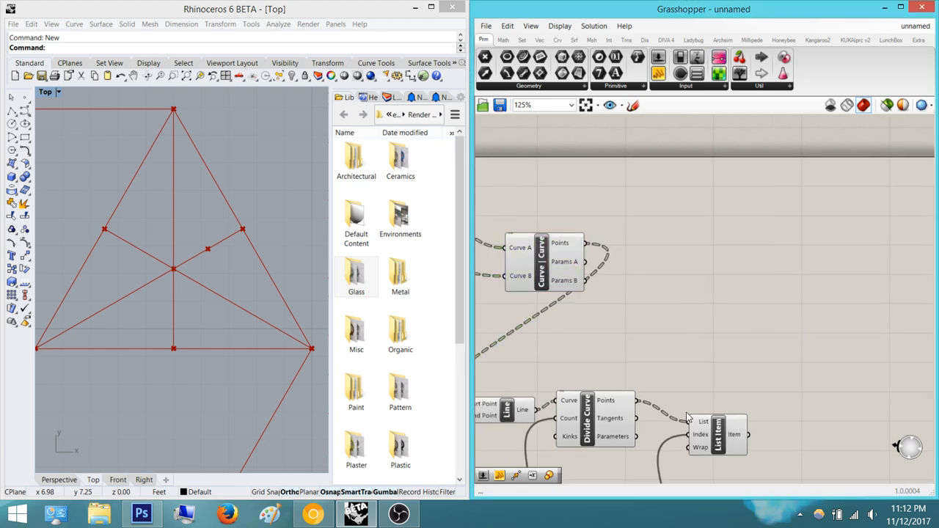
right_drag(687, 418, 768, 339)
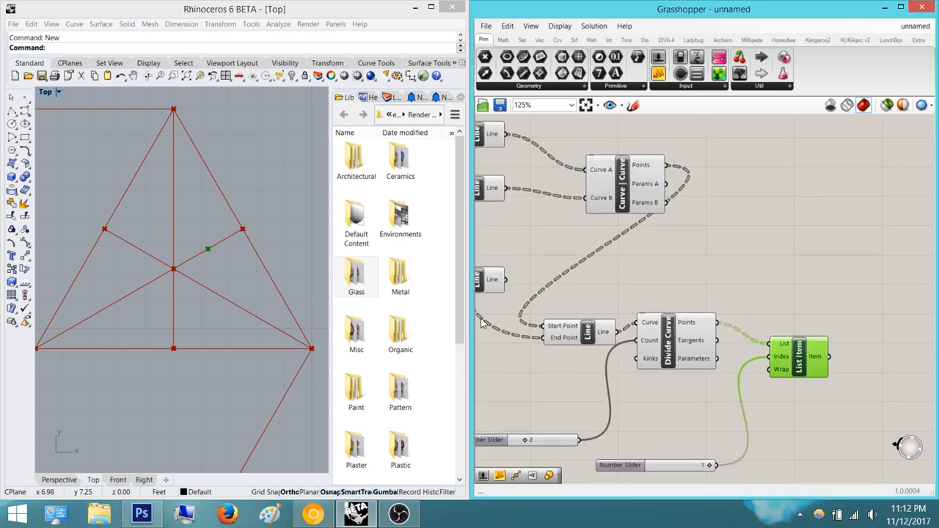
click(806, 356)
click(671, 218)
right_drag(662, 228, 565, 282)
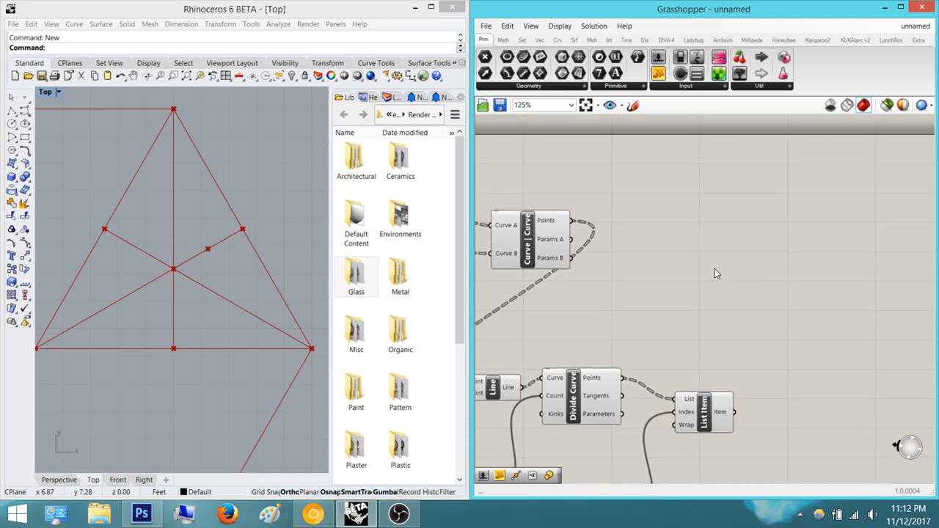
right_drag(679, 265, 727, 247)
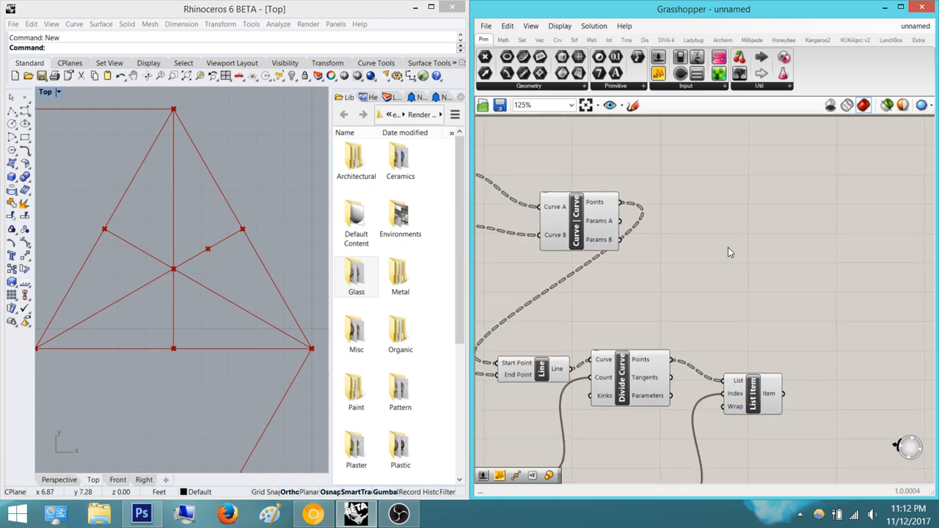
Add a Move component and place it well to the right of Curve | Curve
double_click(793, 226)
text(move)
key(Return)
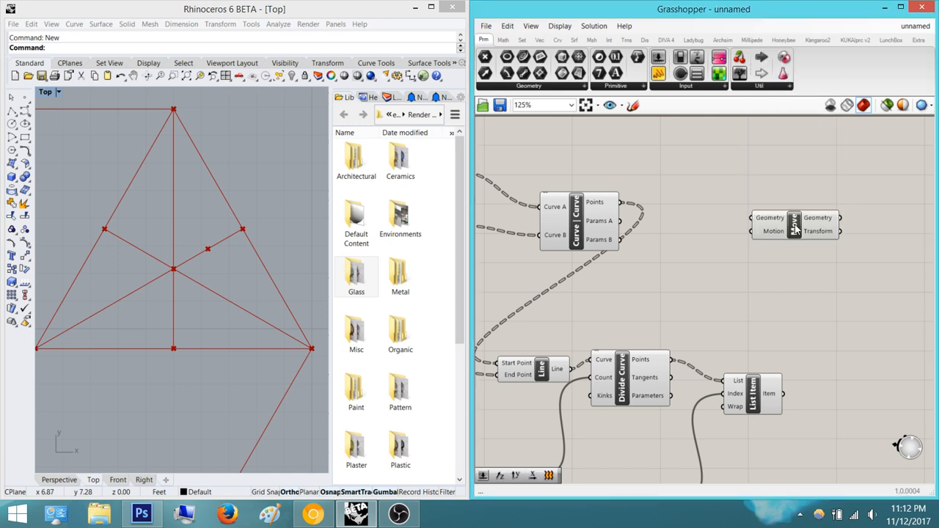
right_drag(749, 236, 642, 255)
drag(703, 250, 805, 250)
right_drag(718, 240, 776, 234)
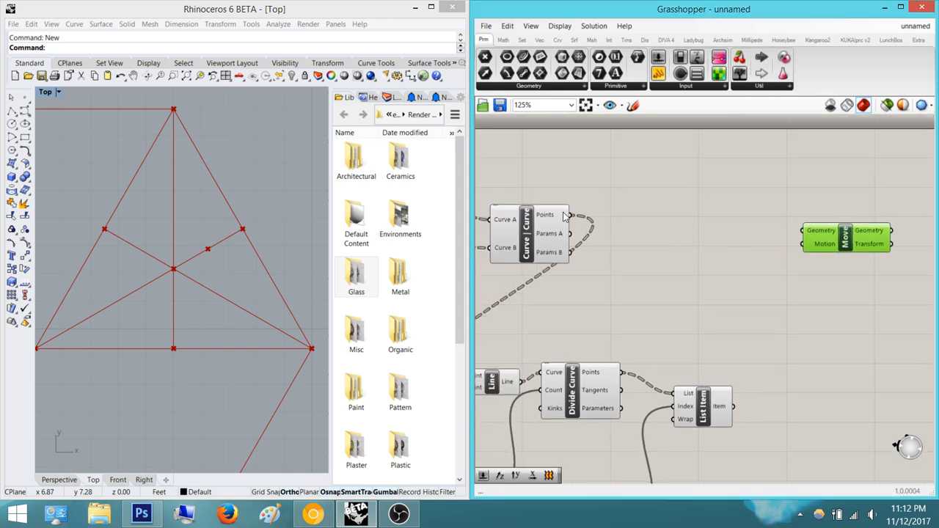
Try to connect the Curve | Curve intersection points to the Move component's Geometry input and undo the connection
click(558, 217)
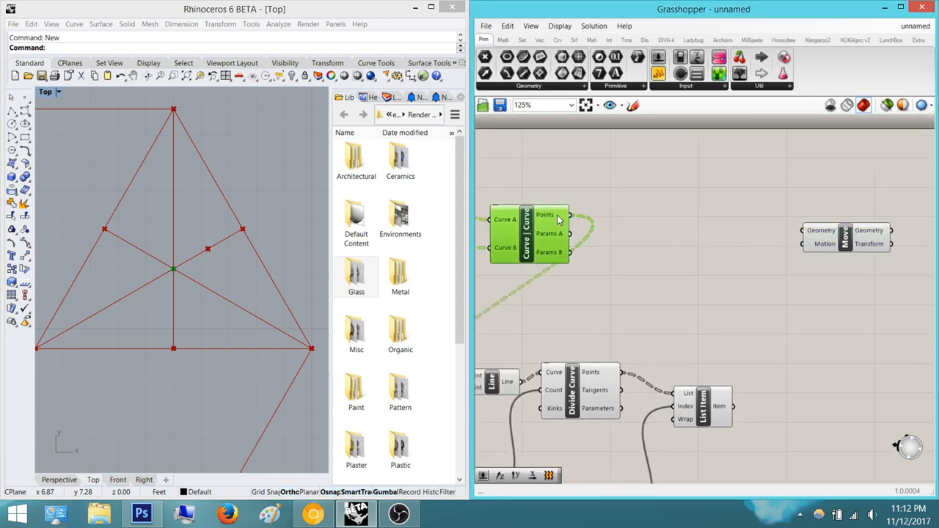
click(656, 203)
right_drag(598, 222, 565, 228)
drag(536, 221, 769, 236)
click(816, 253)
right_drag(818, 254, 688, 277)
click(700, 330)
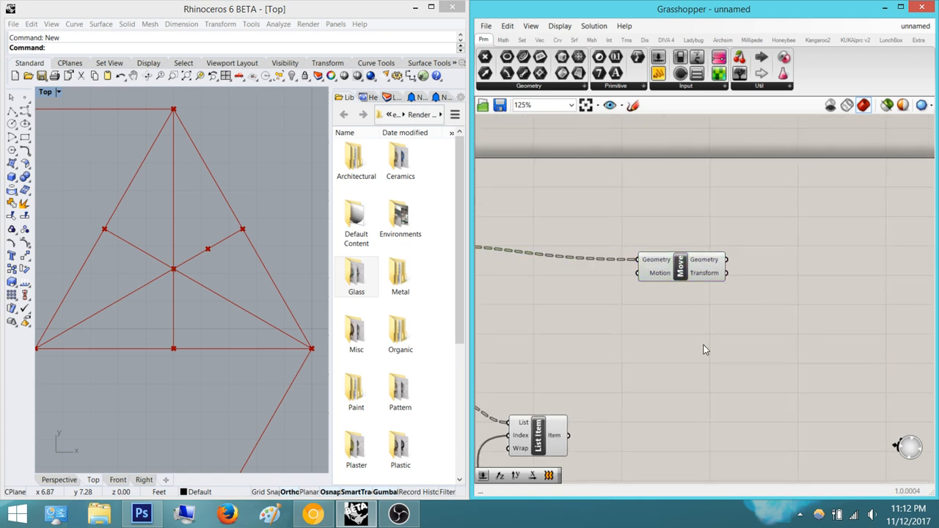
key(ctrl+z)
right_drag(722, 338, 798, 310)
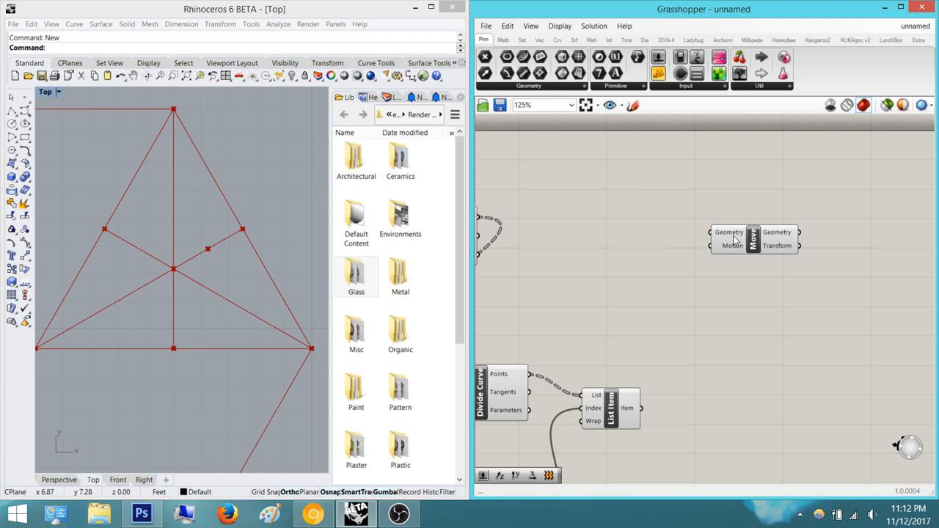
Place the Move component farther to the right on the canvas, leaving free space before it
drag(733, 235, 820, 214)
right_drag(799, 233, 643, 246)
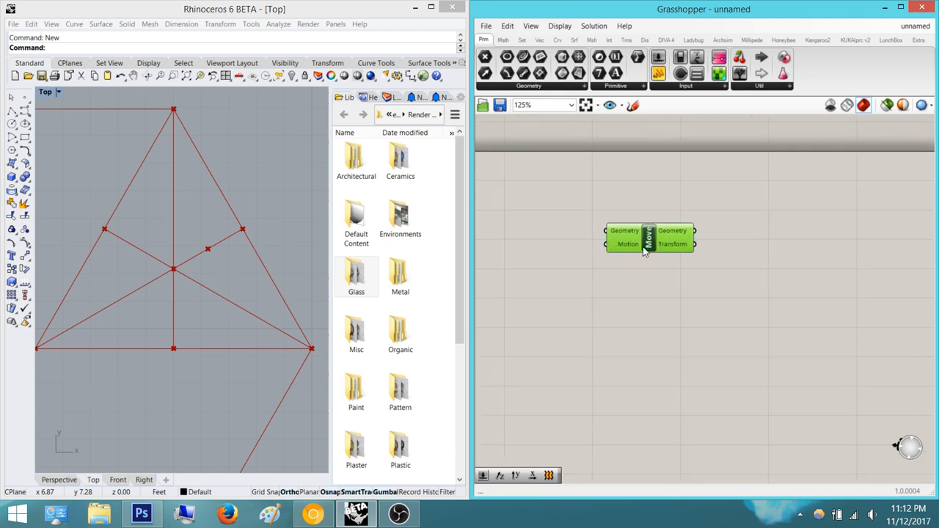
drag(643, 247, 722, 261)
click(729, 317)
right_drag(712, 316, 678, 310)
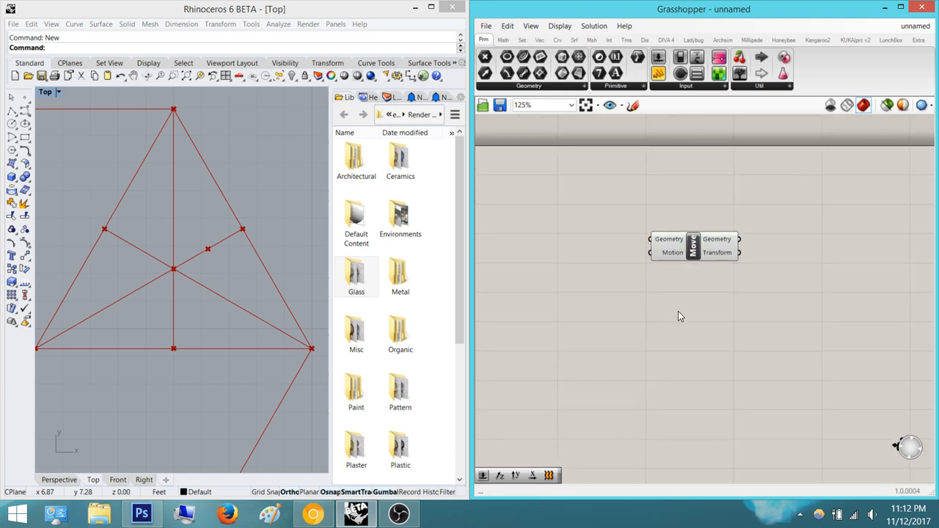
Draw a point object in Rhino's Top viewport, outside the triangle near its upper left edge
click(24, 96)
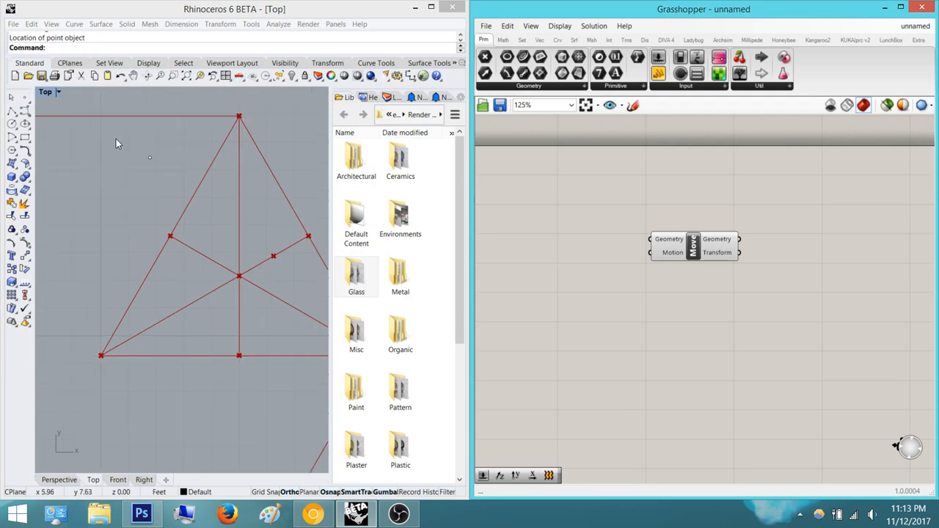
right_drag(687, 259, 737, 254)
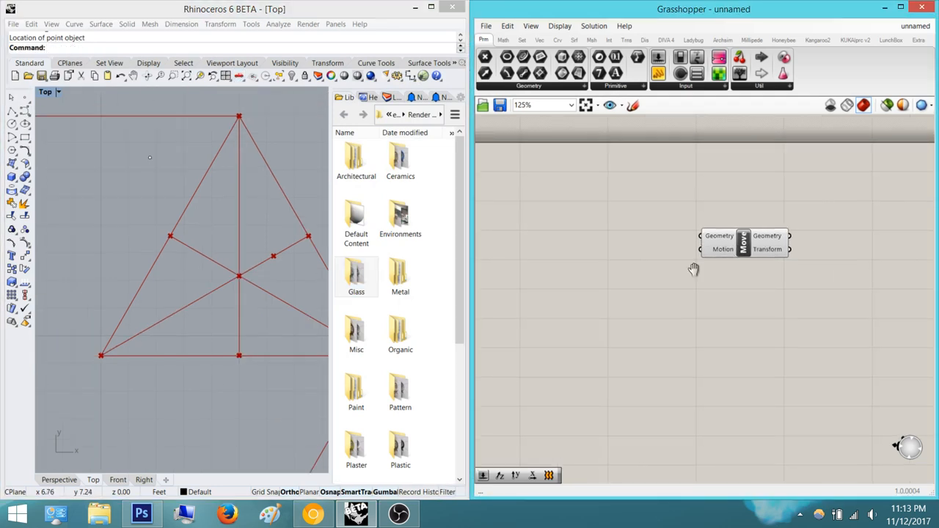
Add an Amplitude component below and left of Move and connect its Vector output to Move's Motion input
right_drag(665, 273, 653, 273)
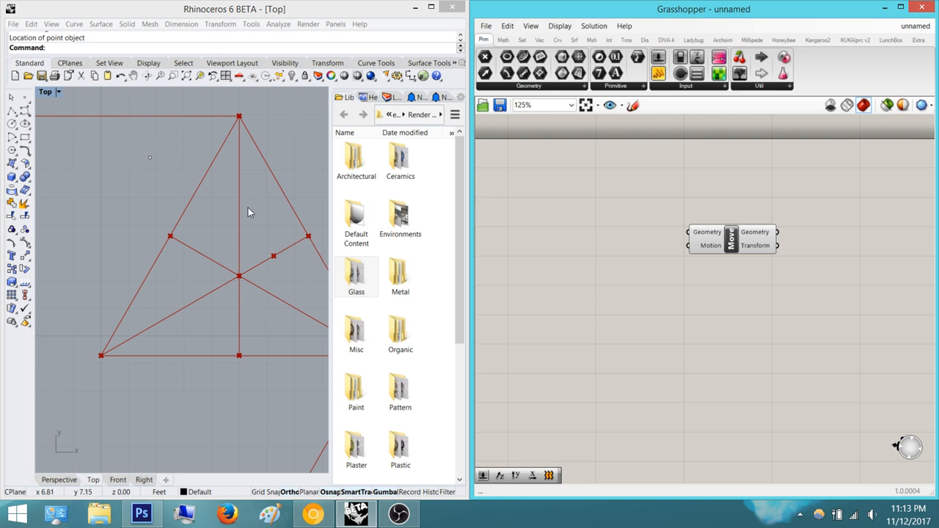
right_drag(583, 294, 584, 262)
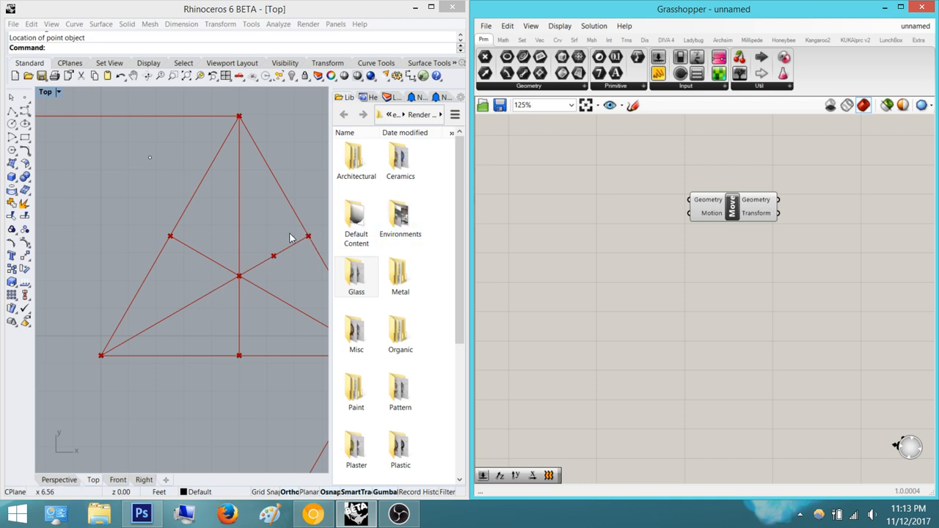
double_click(613, 253)
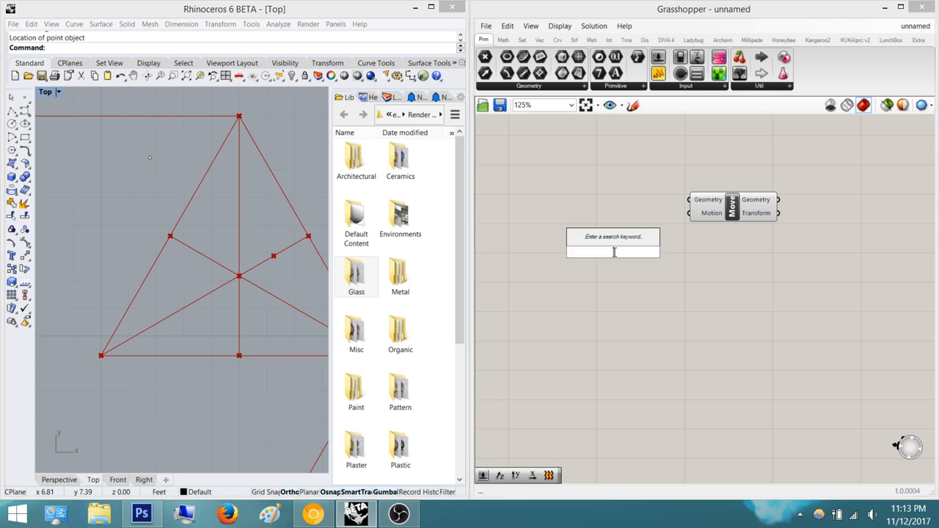
text(amp)
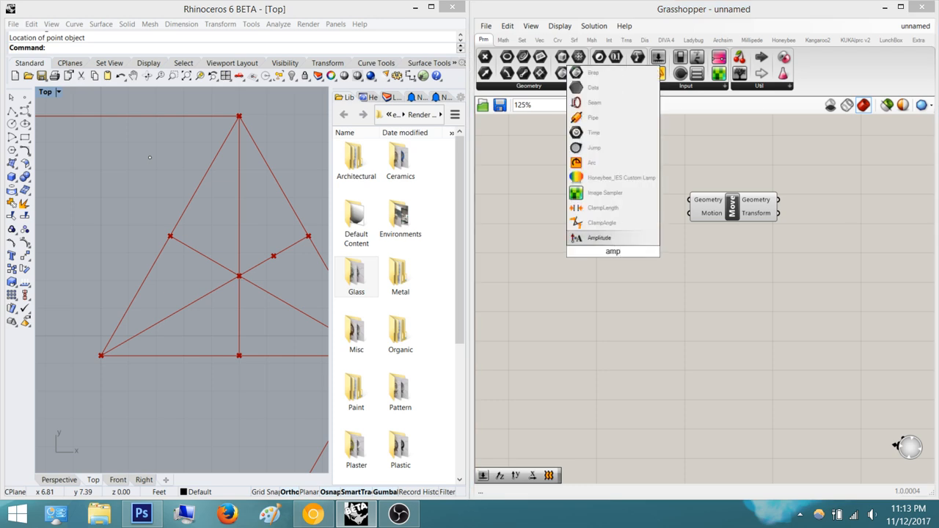
text(li)
key(Return)
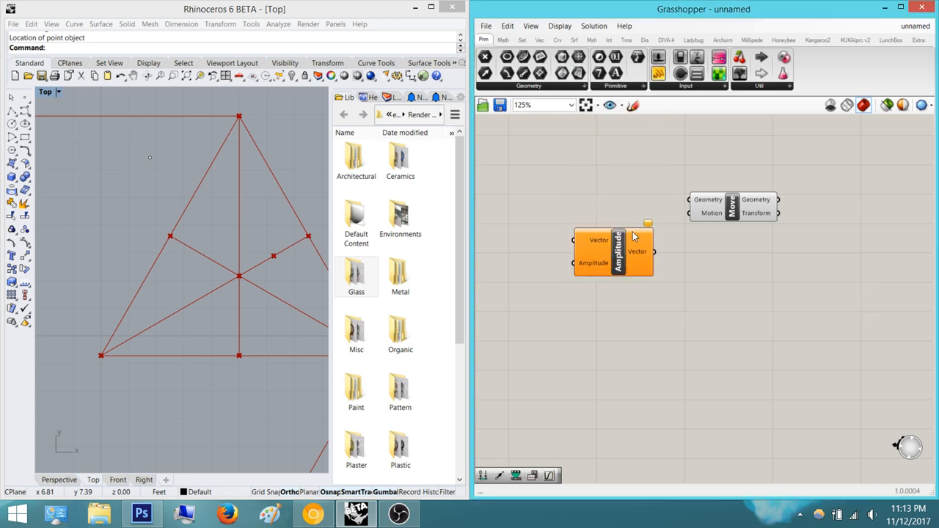
drag(653, 252, 688, 213)
drag(630, 271, 632, 280)
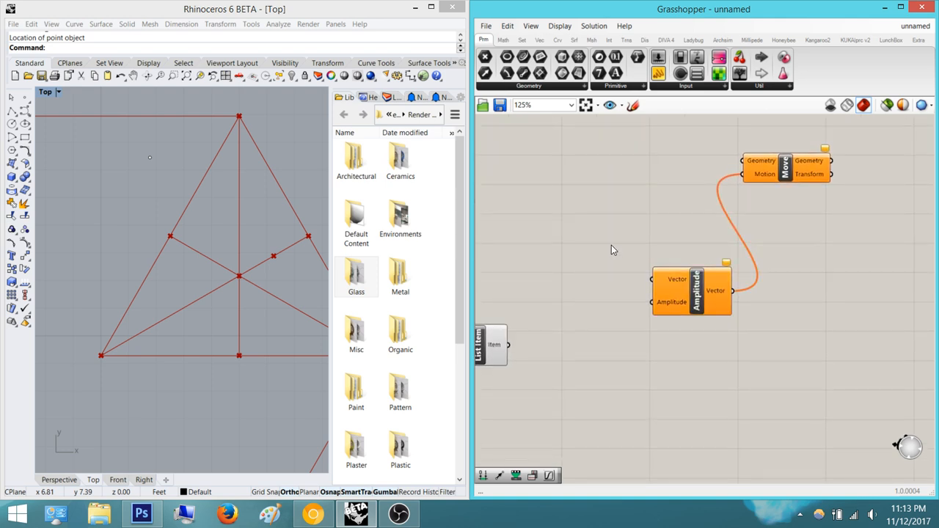
Add a Vector 2Pt component to the left of the Amplitude component
double_click(610, 245)
text(ve)
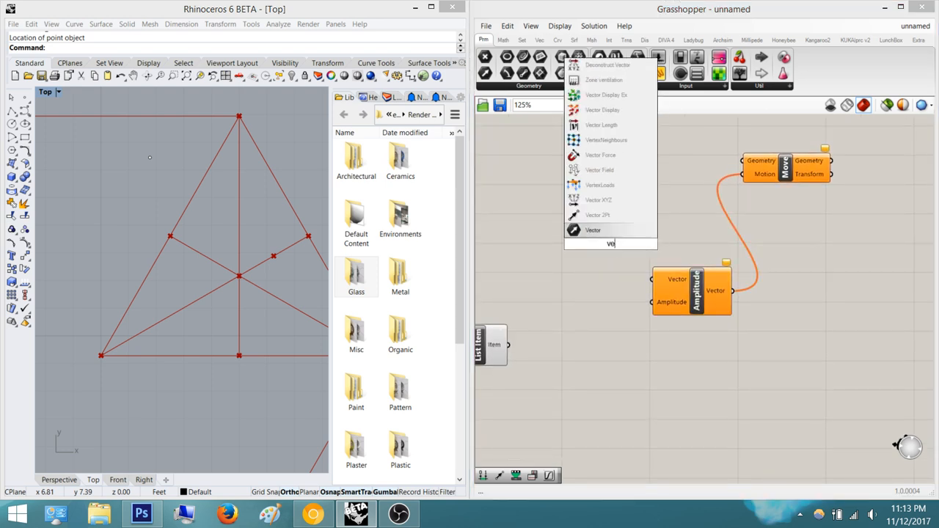
text(ctor2pt)
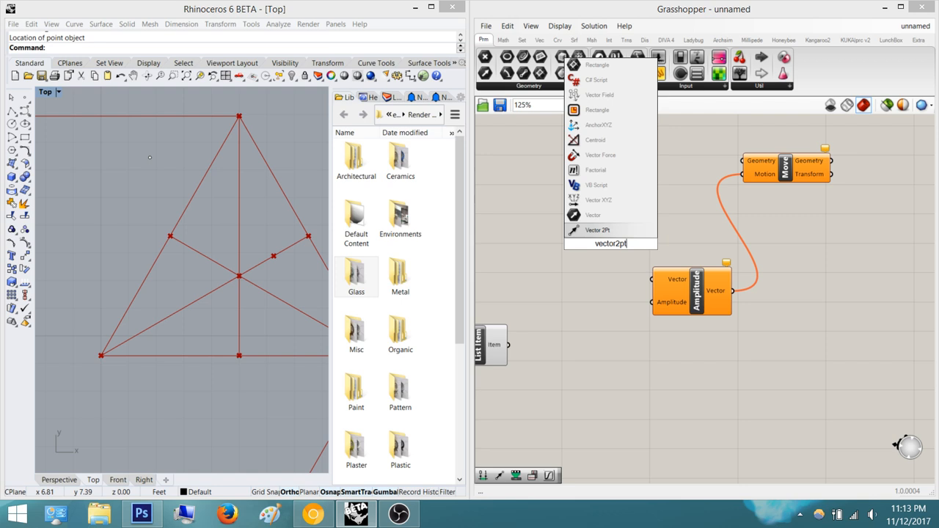
key(Return)
click(611, 248)
scroll(685, 290, down, 2)
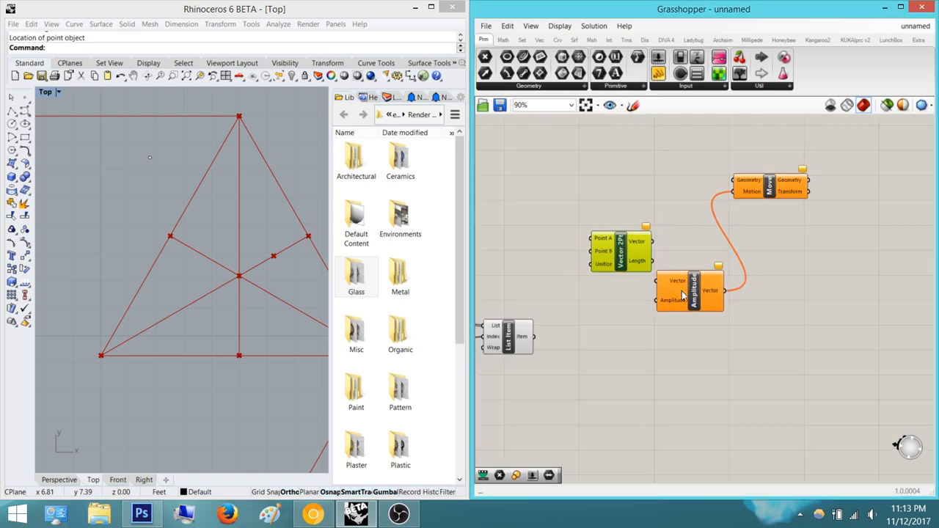
Shift the Vector 2Pt, Amplitude and Move components together farther right on the canvas
drag(644, 197, 837, 350)
right_drag(756, 220, 641, 238)
drag(664, 224, 767, 229)
click(735, 209)
right_drag(679, 279, 687, 258)
Add a Remap Numbers component below Amplitude and connect its Mapped output to the Amplitude input
double_click(655, 342)
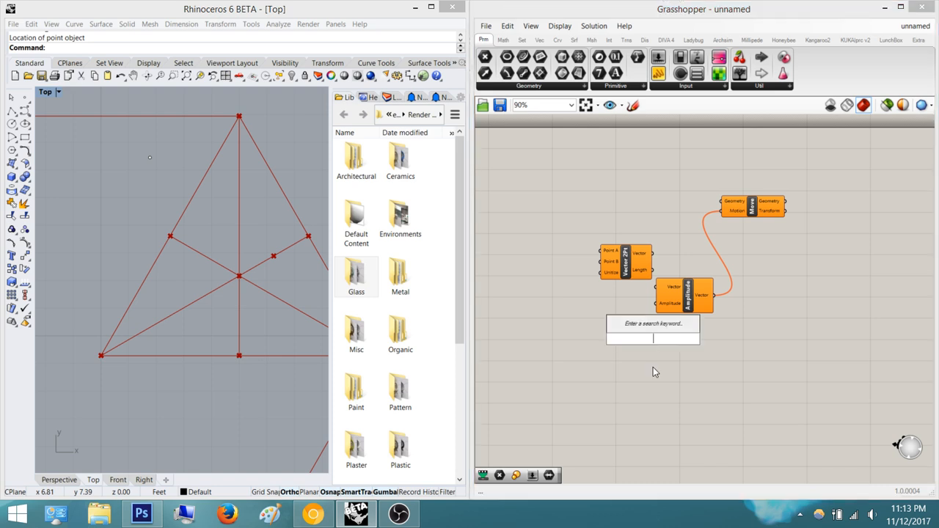
key(Escape)
scroll(657, 308, up, 1)
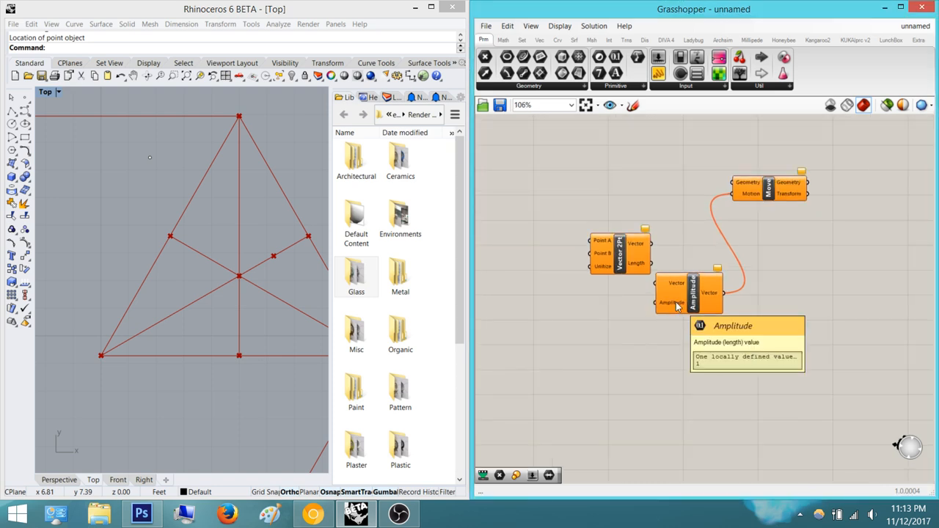
double_click(638, 372)
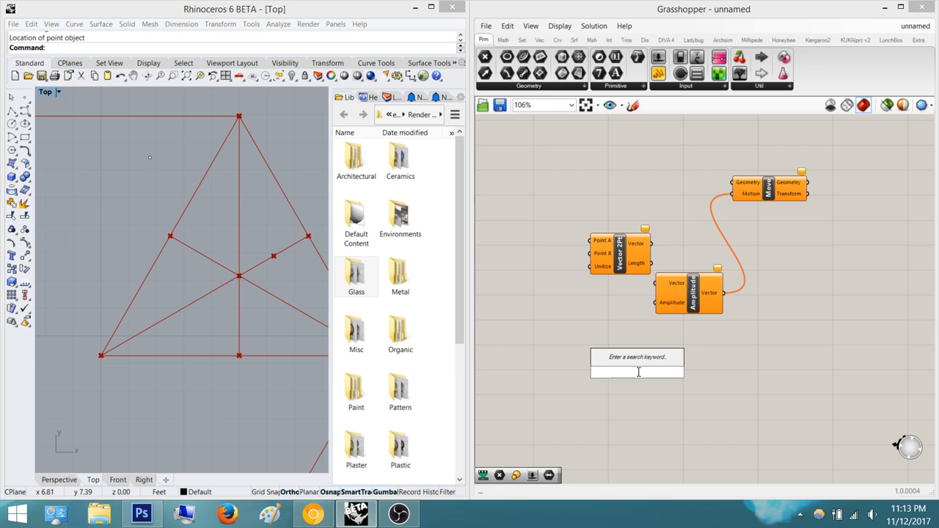
text(rem)
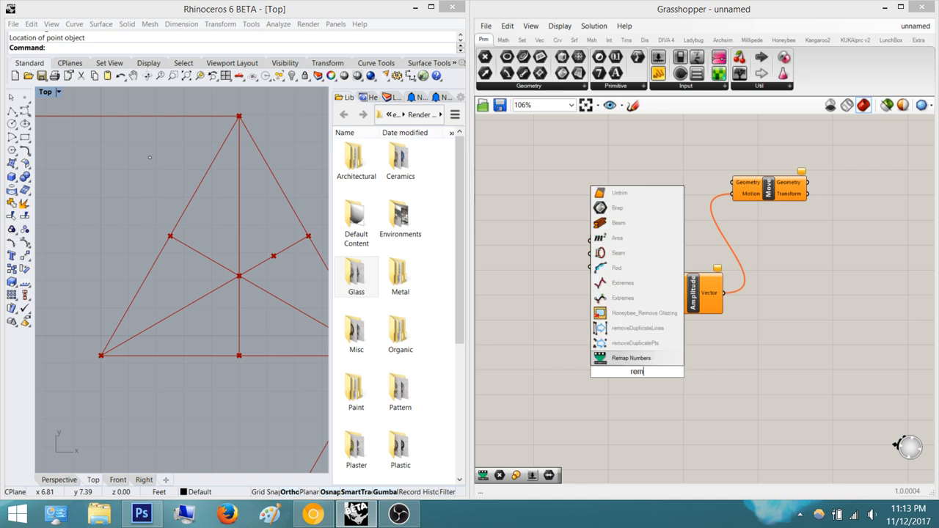
key(Return)
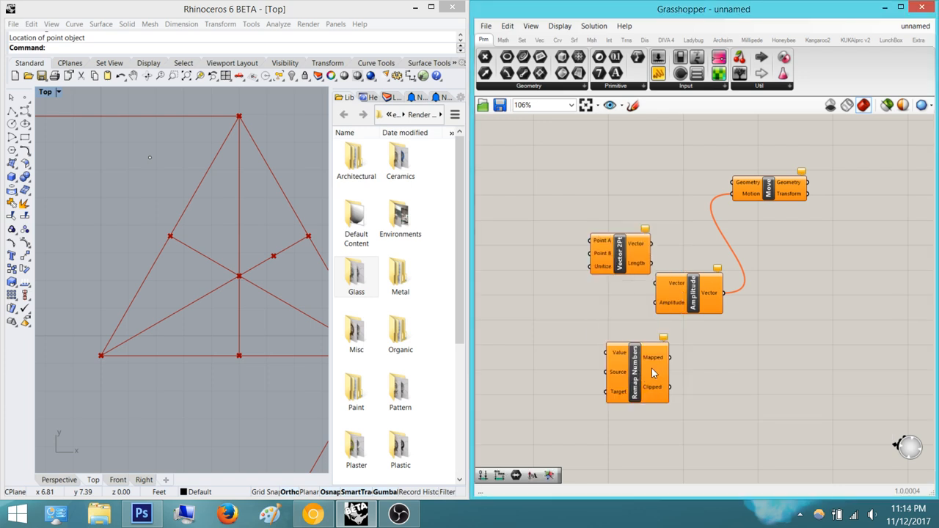
drag(652, 372, 657, 302)
right_drag(637, 443, 730, 365)
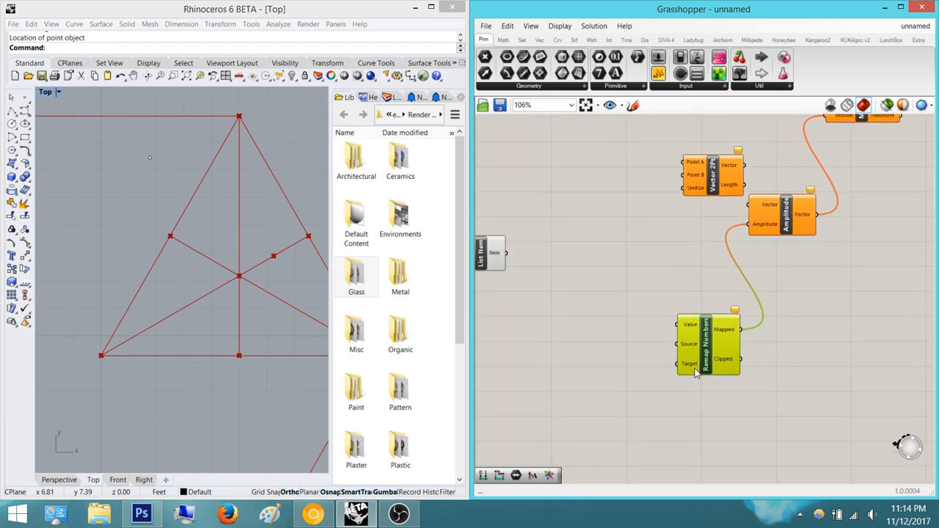
Add a Construct Domain component and connect its Domain output to the Target input of Remap Numbers
double_click(618, 357)
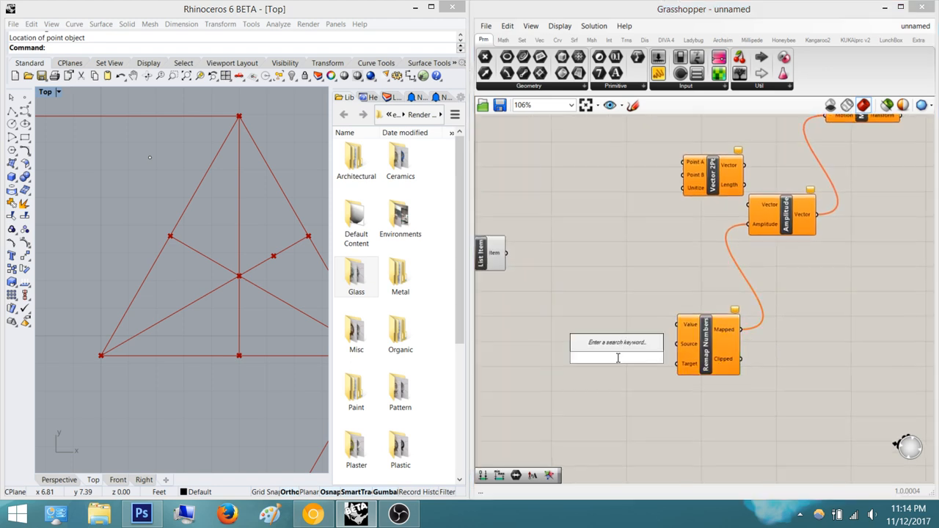
text(construct domai)
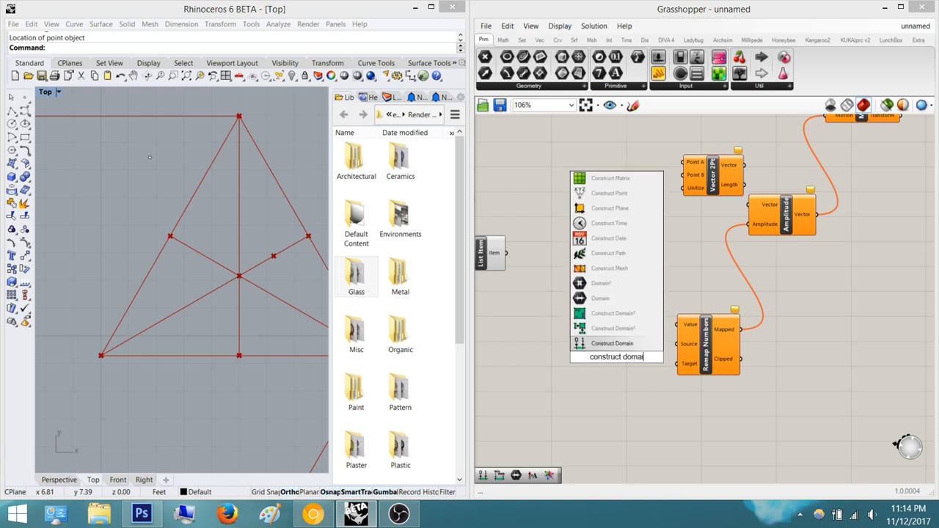
key(Return)
drag(647, 357, 677, 363)
Add a Bounds component and connect its Domain output to the Source input of Remap Numbers
double_click(605, 347)
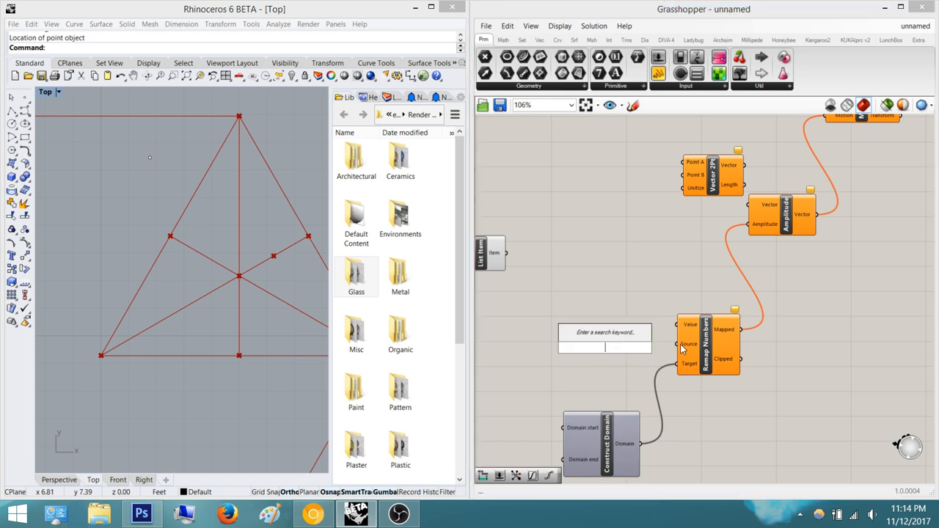
double_click(641, 327)
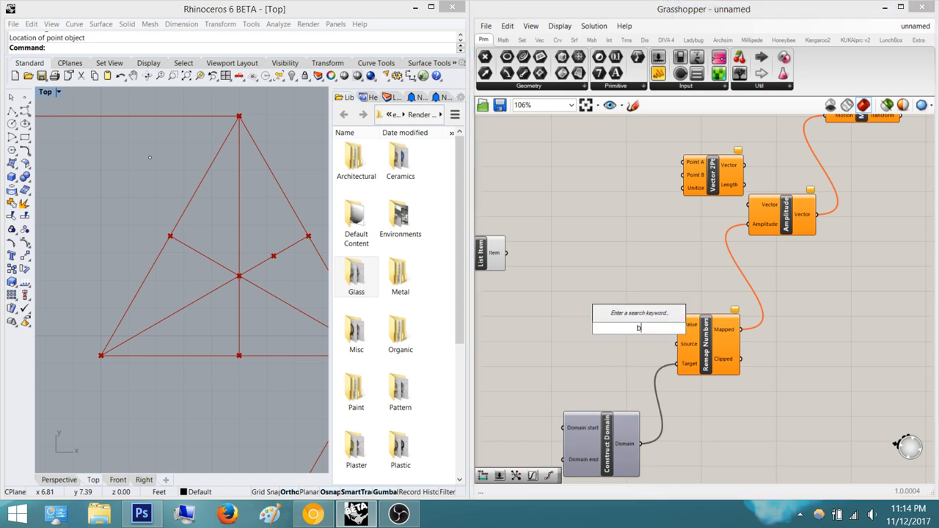
text(bounds)
key(Return)
drag(634, 339, 679, 346)
right_drag(640, 339, 693, 333)
Shift the whole group from Bounds and Construct Domain to Move farther right, leaving free space beside List Item
double_click(621, 304)
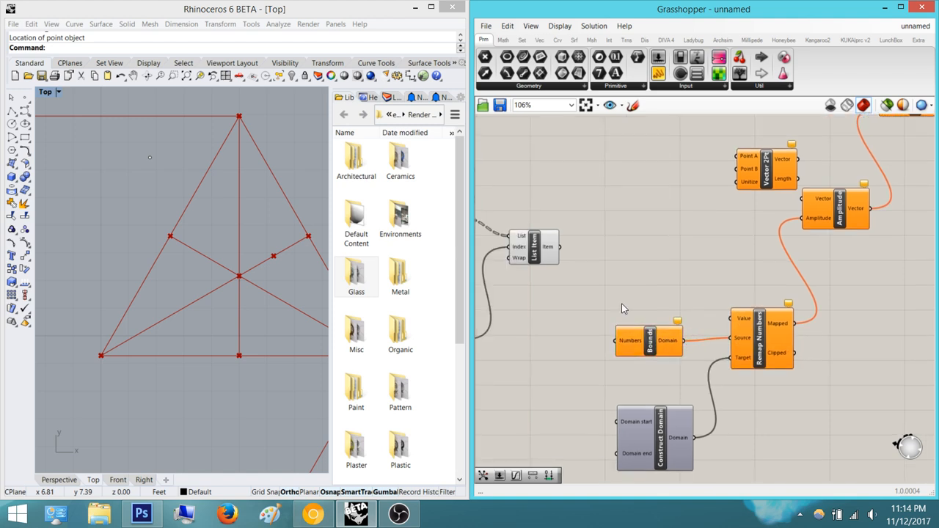
click(640, 334)
scroll(725, 375, down, 3)
click(830, 421)
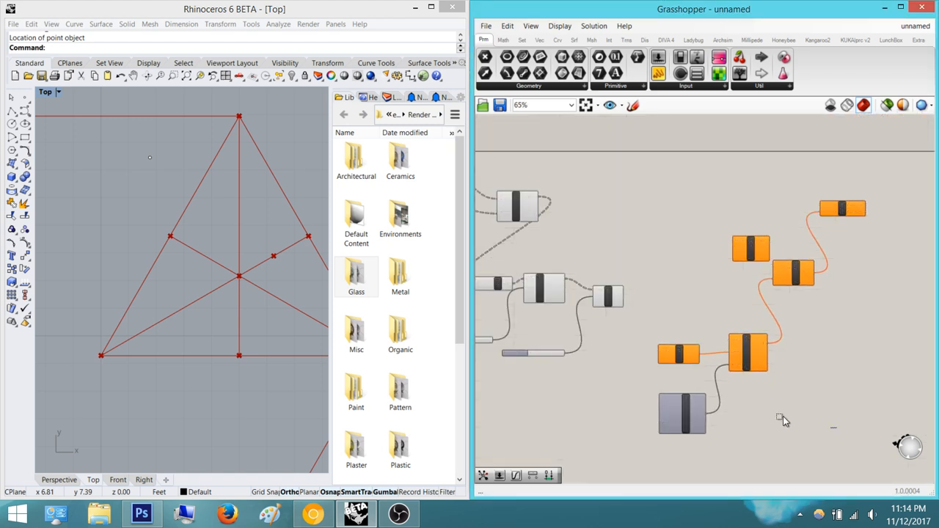
drag(864, 442, 659, 151)
right_drag(787, 269, 690, 277)
drag(687, 272, 792, 283)
click(852, 290)
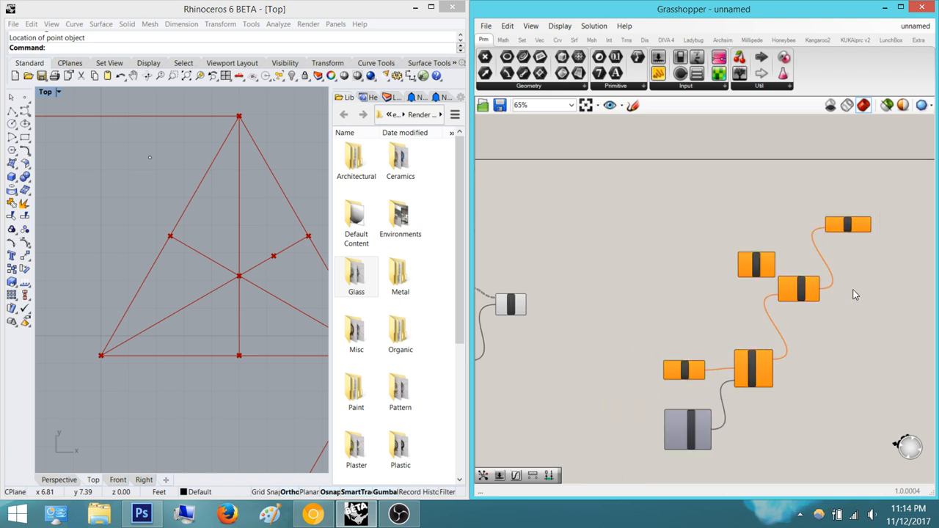
Add a Distance component to the left of the Bounds component
scroll(719, 344, up, 4)
right_drag(704, 359, 775, 315)
double_click(655, 297)
text(d)
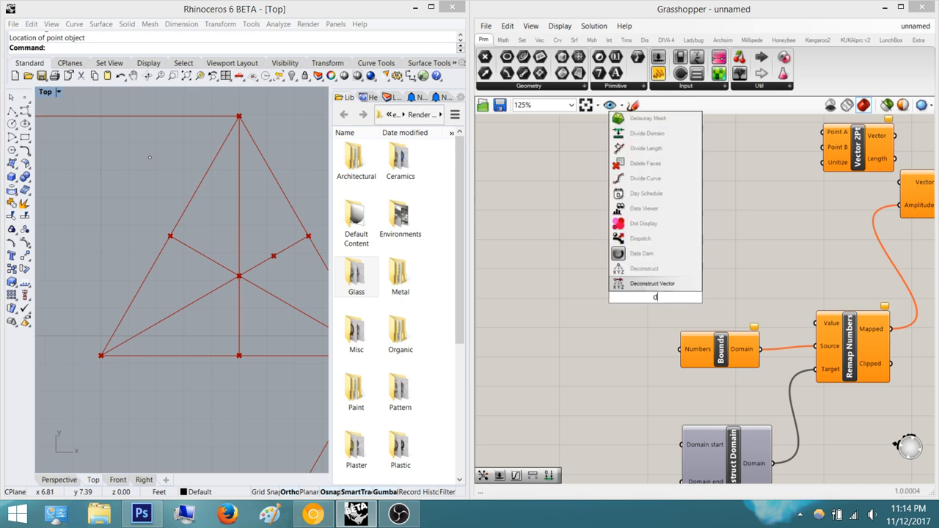
text(istance)
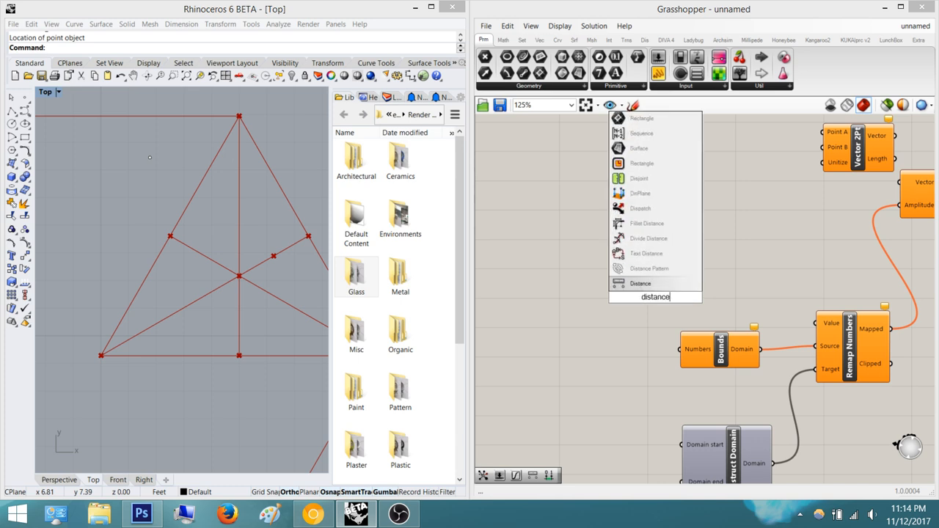
key(Return)
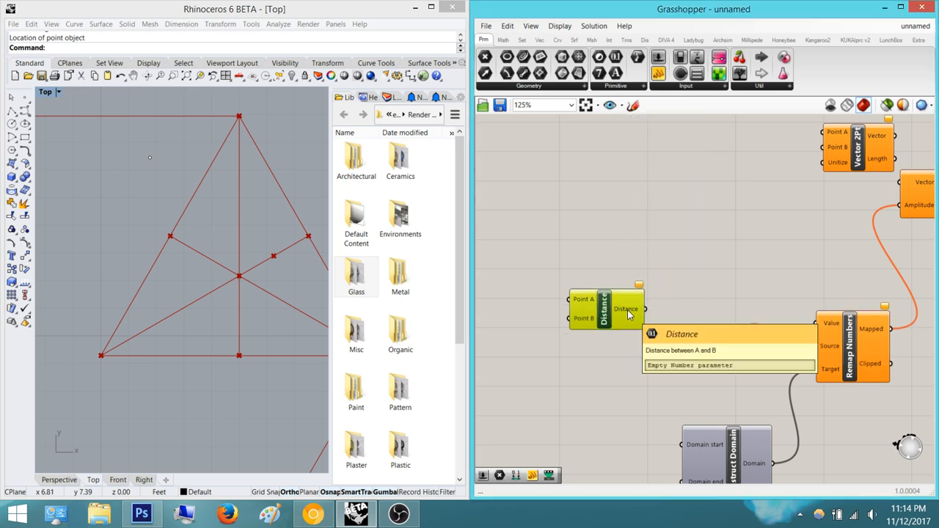
drag(614, 312, 608, 313)
Add a Closest Point component and place it just above the Distance component
double_click(653, 155)
text(closest)
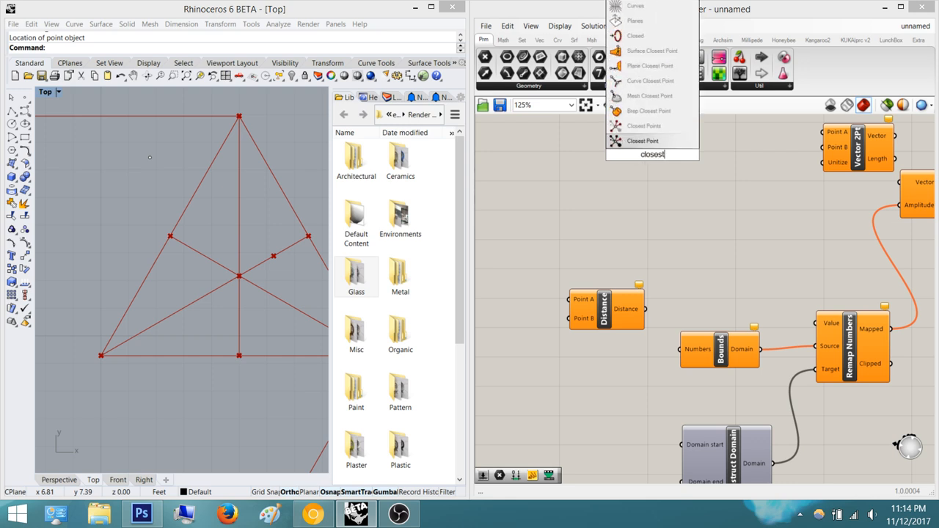
key(Return)
drag(677, 173, 600, 258)
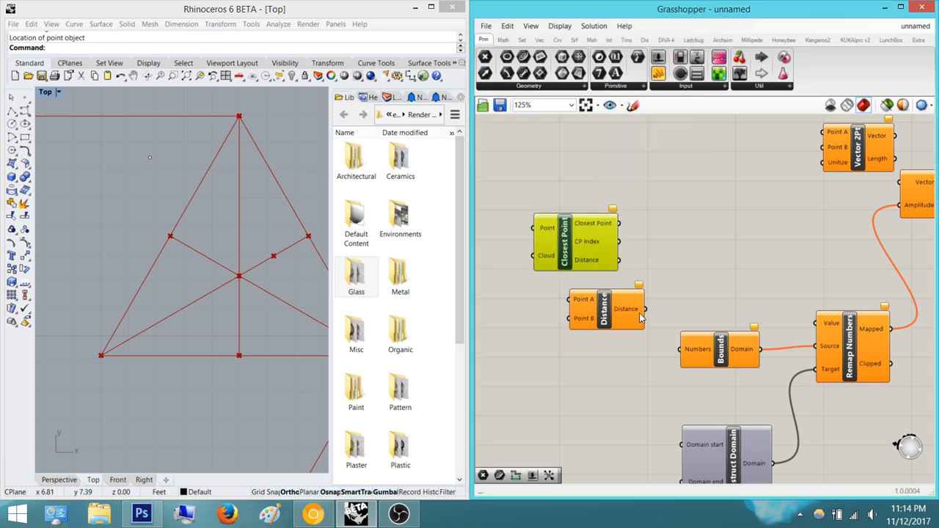
Connect the Distance output to the Numbers input of Bounds and the Value input of Remap Numbers
drag(643, 308, 675, 350)
drag(644, 309, 819, 324)
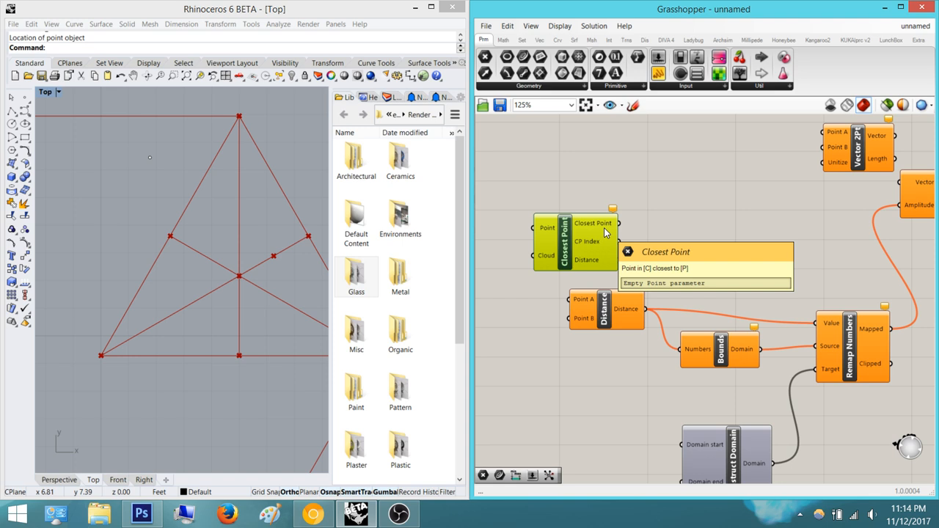
Delete the Closest Point component and move the Distance component slightly down and left
key(Delete)
right_drag(578, 272, 668, 223)
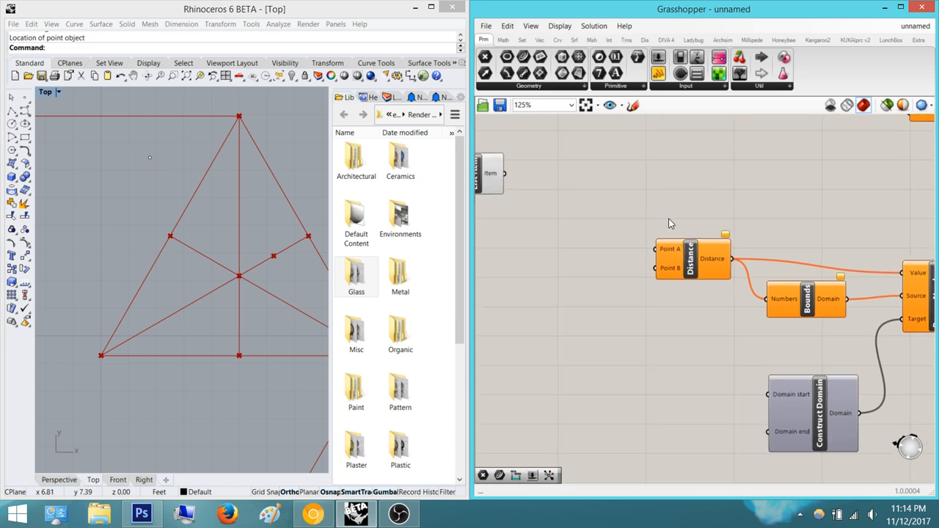
drag(673, 263, 667, 278)
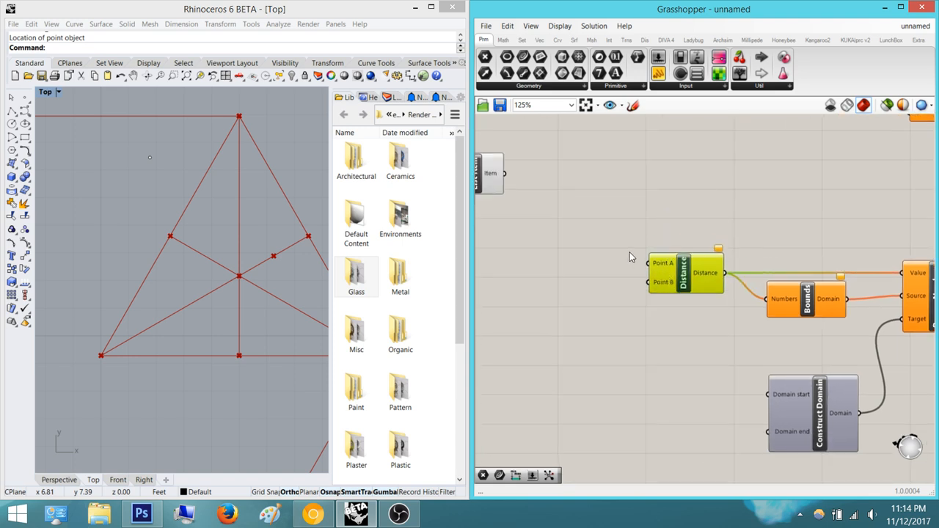
Add a Point parameter to the left of and below the Distance component
right_drag(629, 253, 657, 265)
double_click(610, 291)
double_click(599, 320)
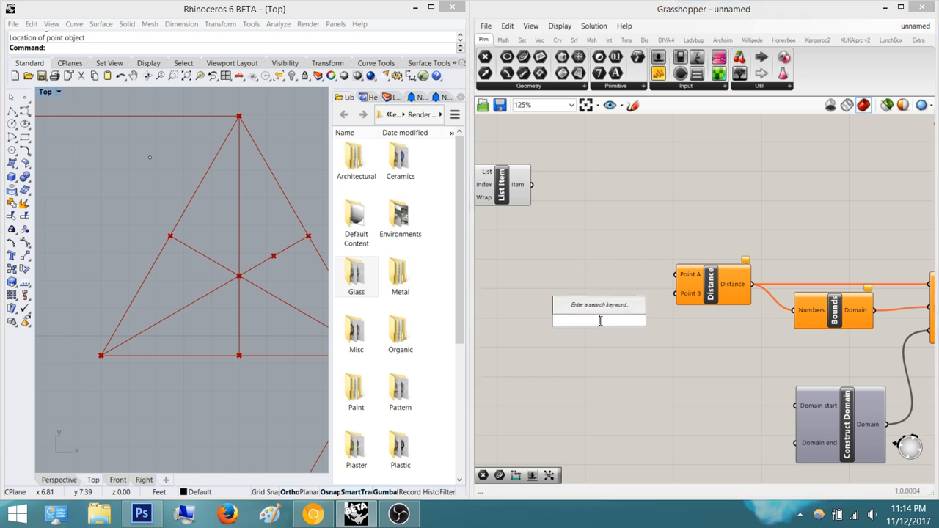
text(point)
key(Return)
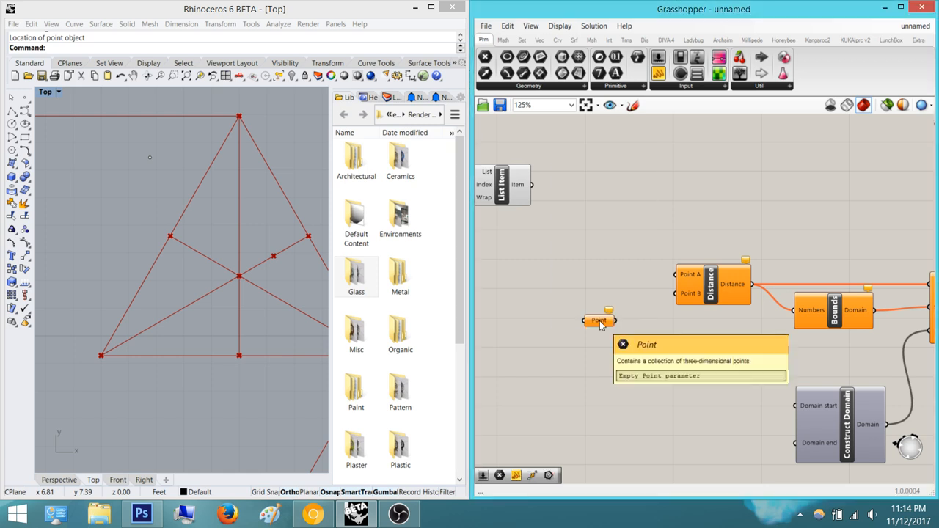
Reference the Rhino point outside the triangle in the Point parameter and connect it to Distance's Point B input
right_click(600, 324)
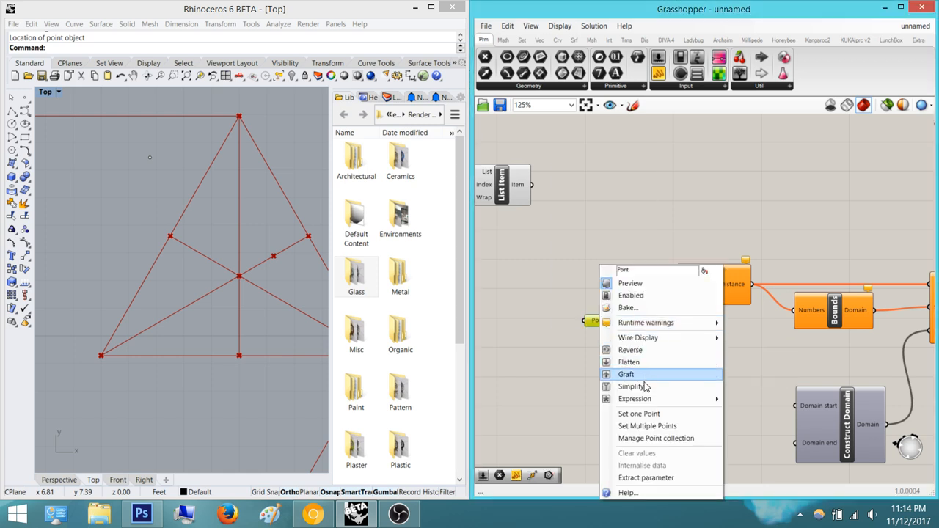
click(647, 415)
click(149, 157)
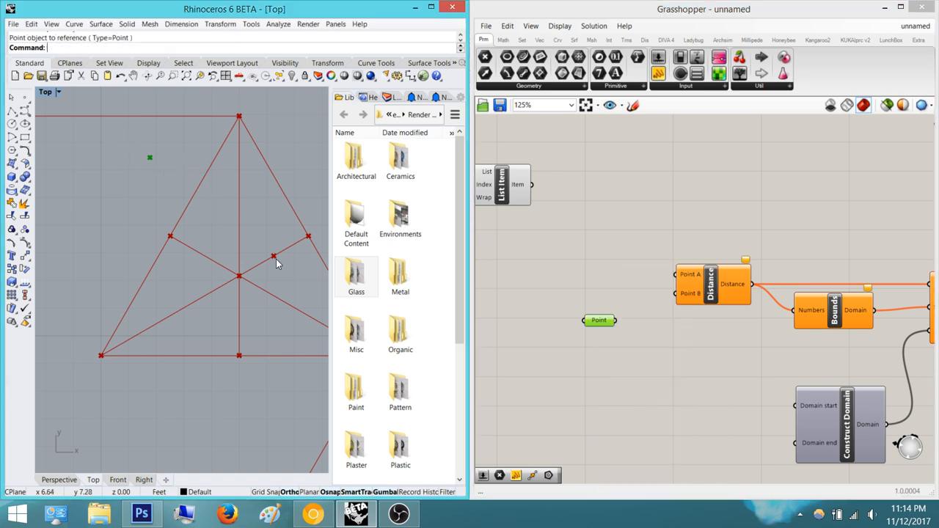
drag(618, 322, 675, 293)
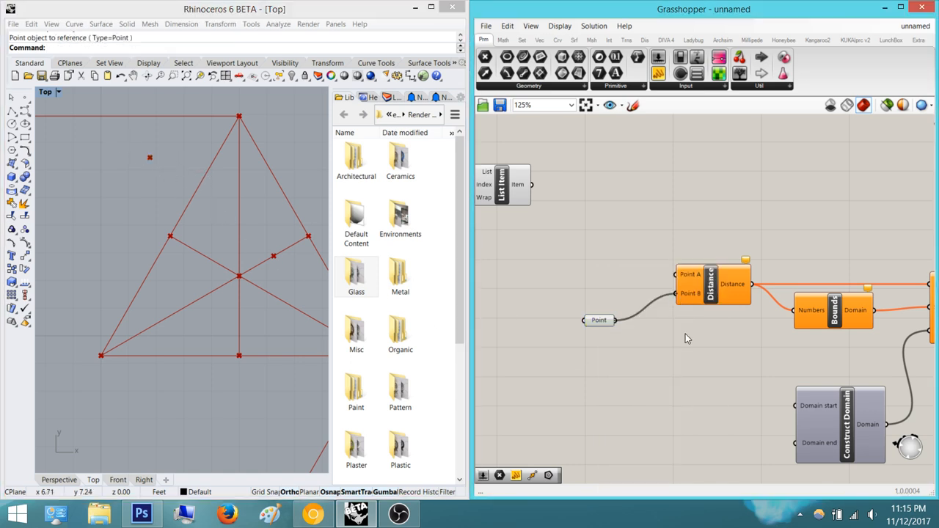
Connect the Points output of the Curve | Curve intersection to the Point A input of Distance
right_drag(685, 335, 646, 385)
click(664, 308)
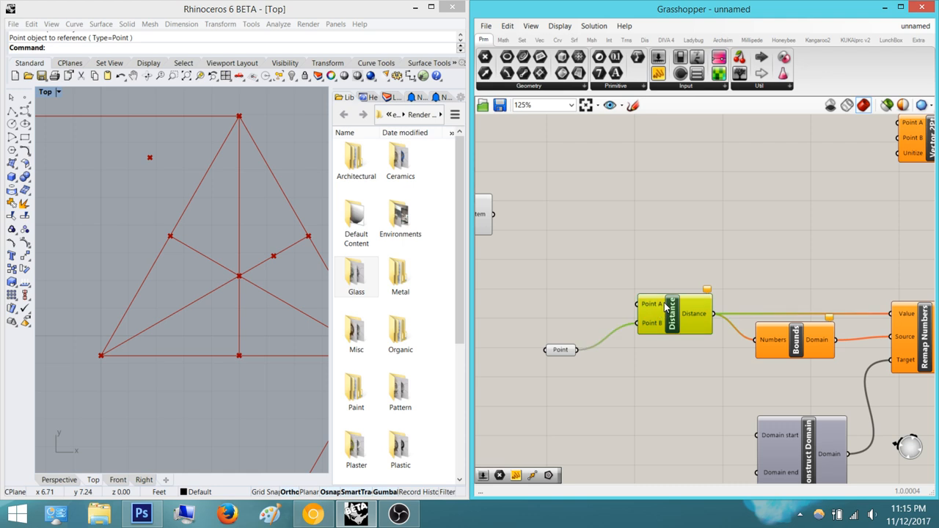
scroll(650, 323, down, 4)
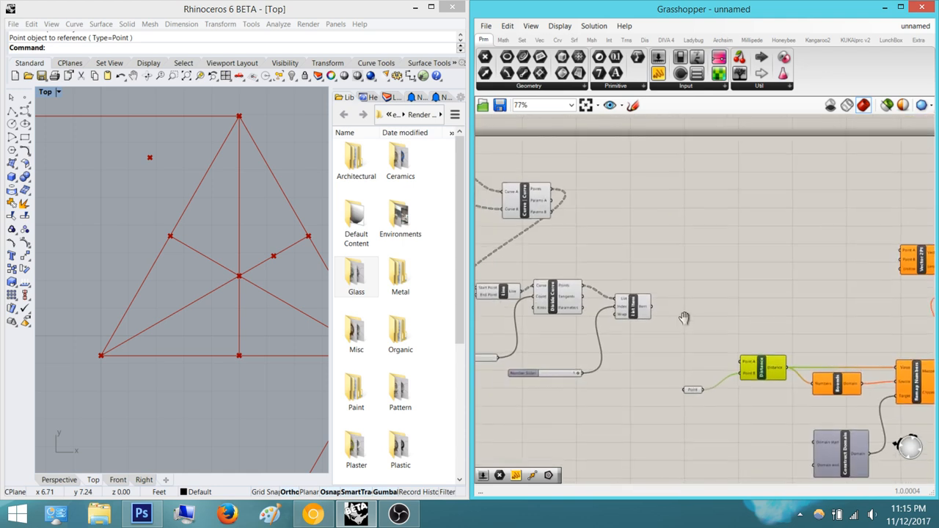
drag(555, 186, 745, 358)
click(741, 270)
right_drag(687, 272, 611, 282)
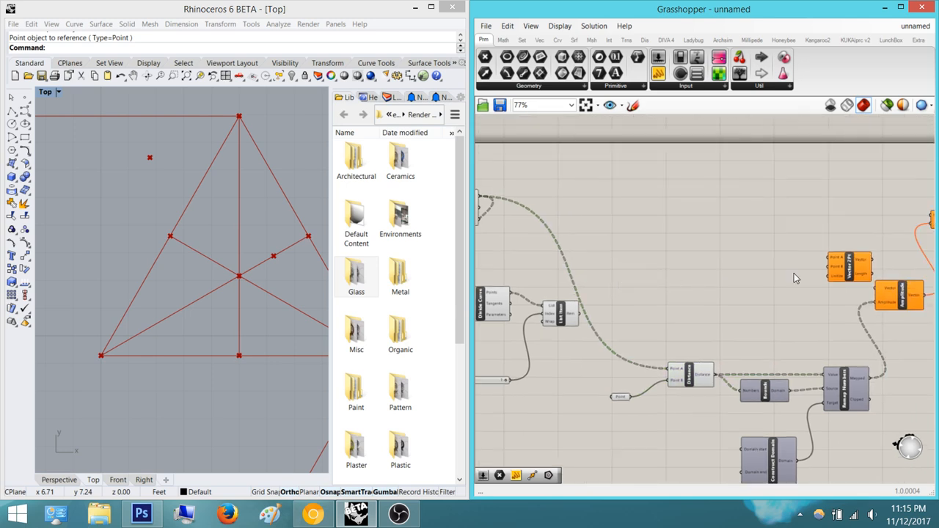
Move the Vector 2Pt component slightly left and connect its Vector output to Amplitude's Vector input
right_drag(849, 271, 743, 308)
right_drag(662, 328, 764, 287)
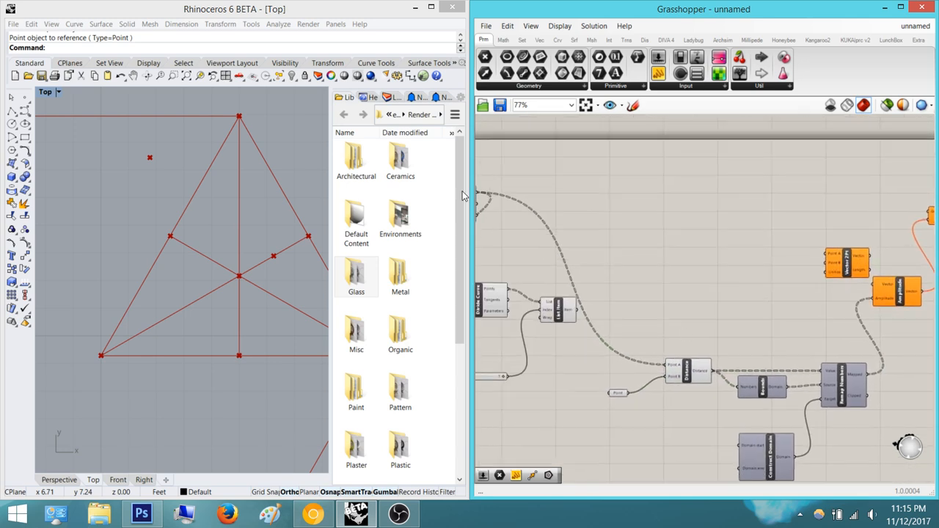
right_drag(793, 343, 710, 379)
right_drag(726, 338, 569, 344)
scroll(733, 311, up, 4)
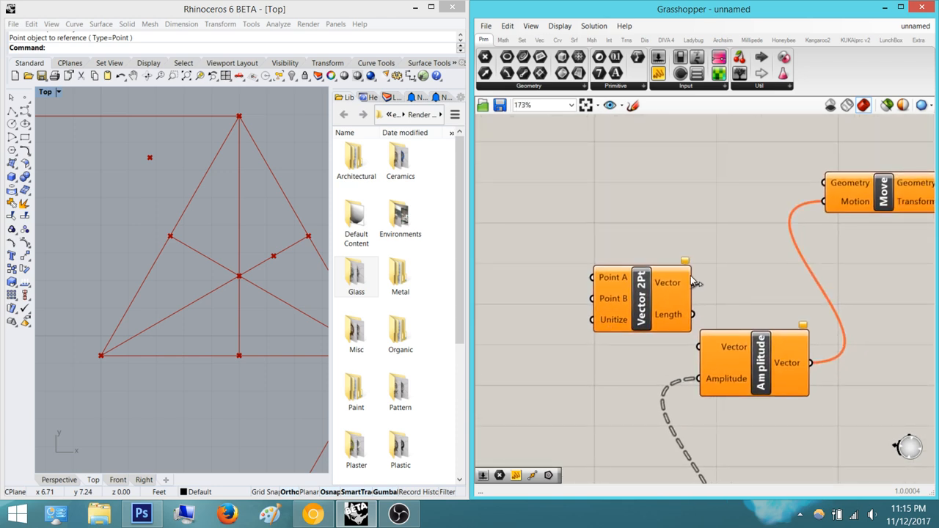
drag(638, 297, 593, 293)
click(710, 250)
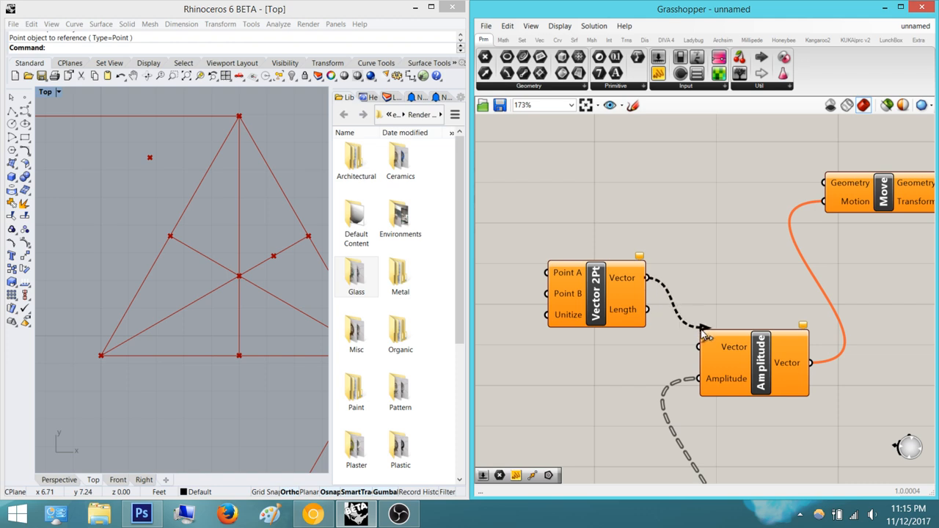
right_drag(736, 249, 819, 258)
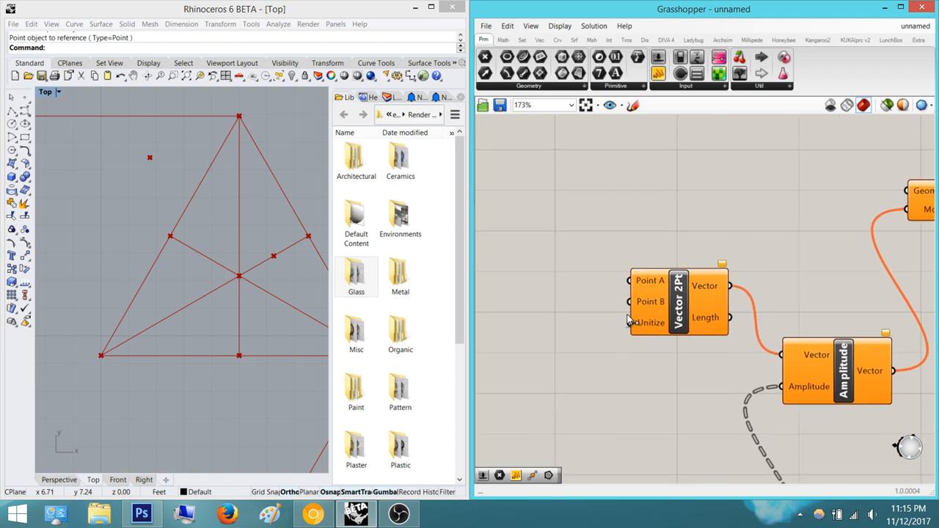
Connect the Points output of the Curve | Curve intersection to the Point B input of Vector 2Pt
right_drag(640, 264, 724, 272)
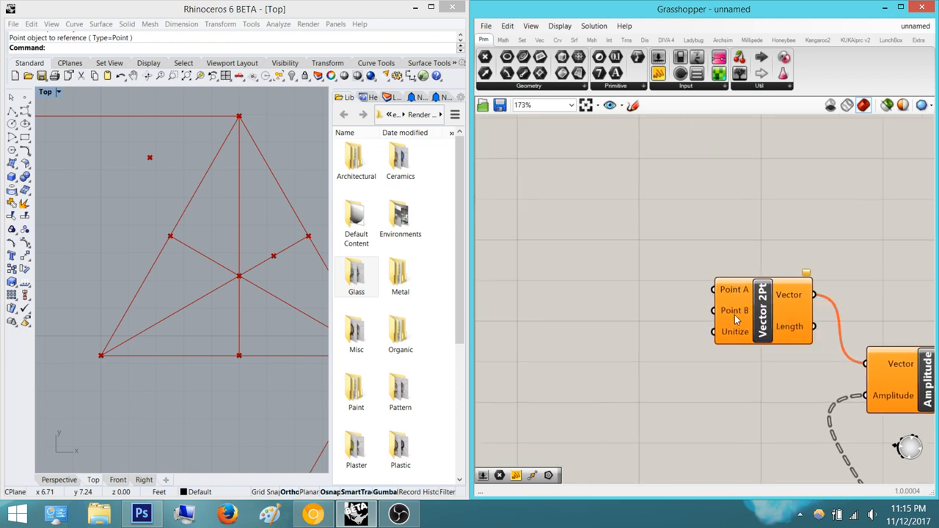
right_drag(717, 314, 759, 320)
scroll(703, 309, down, 1)
right_drag(704, 308, 799, 311)
scroll(669, 324, down, 1)
scroll(738, 314, down, 2)
scroll(780, 313, down, 2)
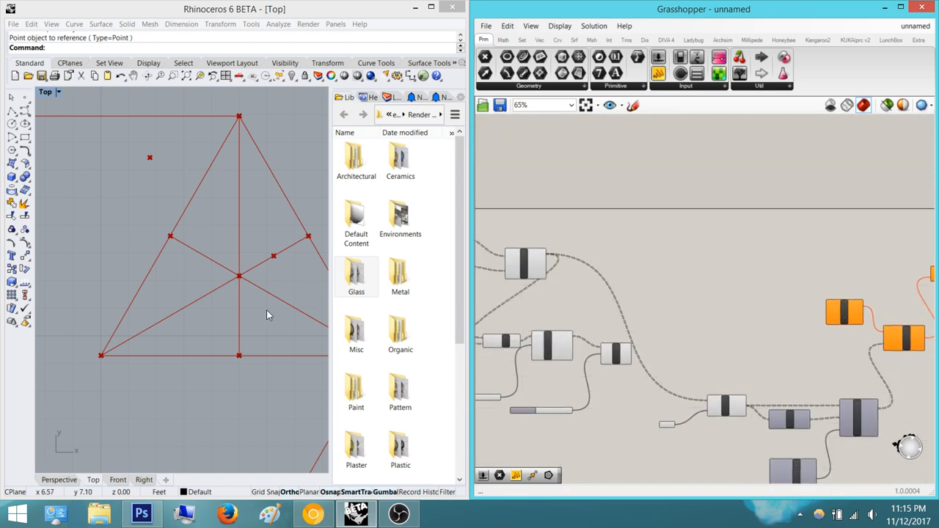
scroll(792, 320, up, 4)
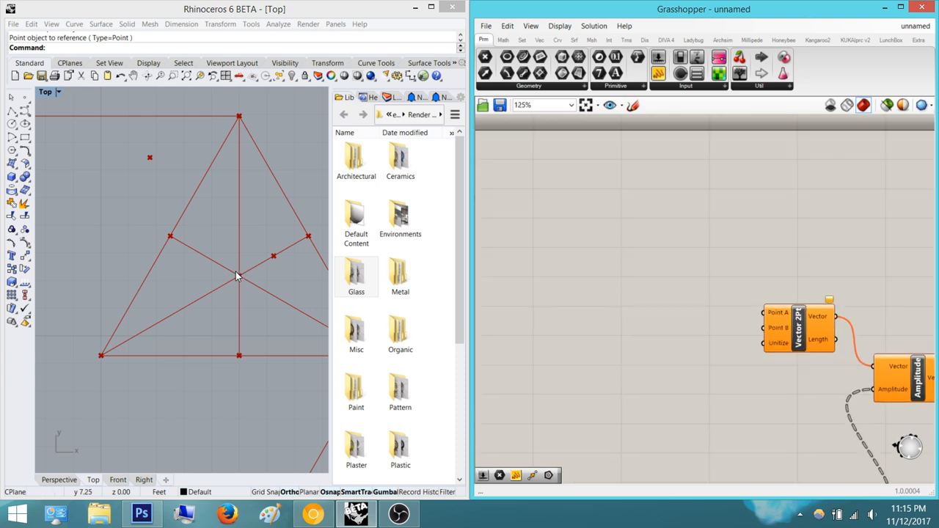
right_drag(237, 277, 208, 297)
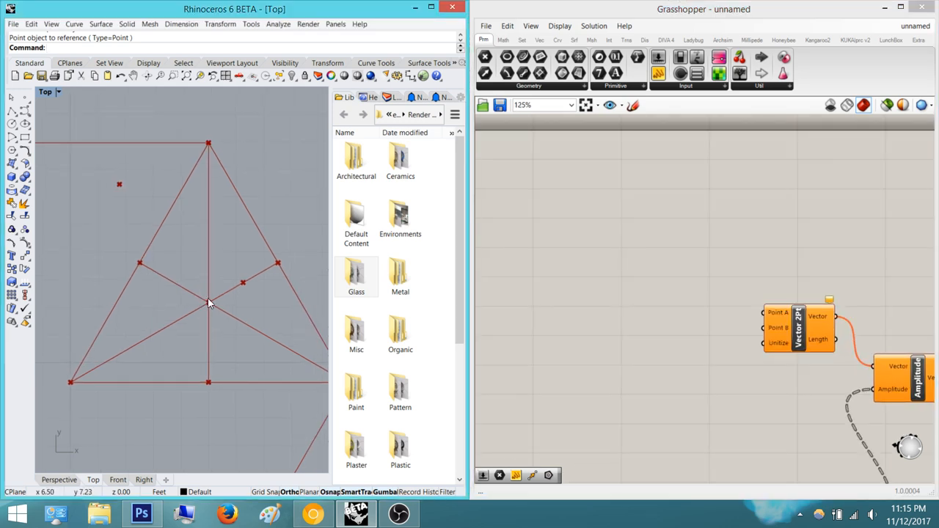
right_drag(279, 262, 267, 273)
scroll(281, 268, up, 2)
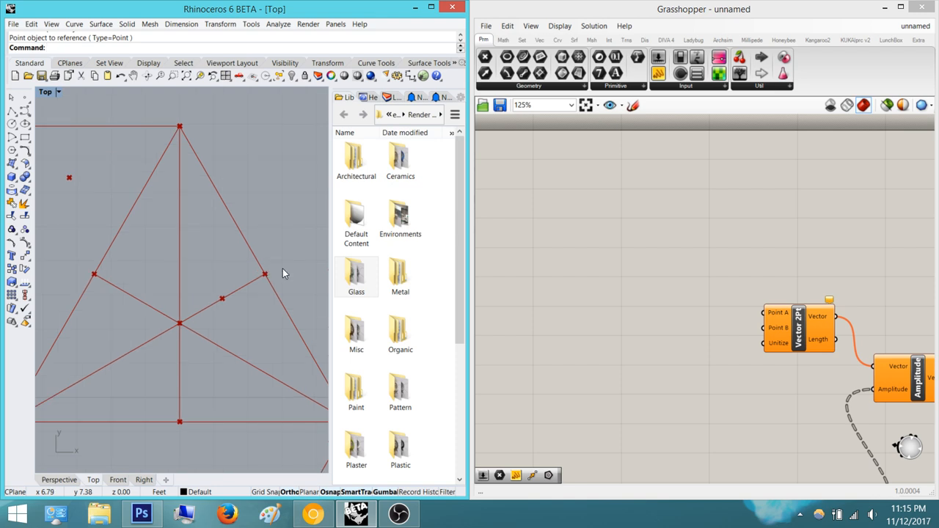
right_drag(610, 261, 746, 293)
scroll(695, 270, down, 2)
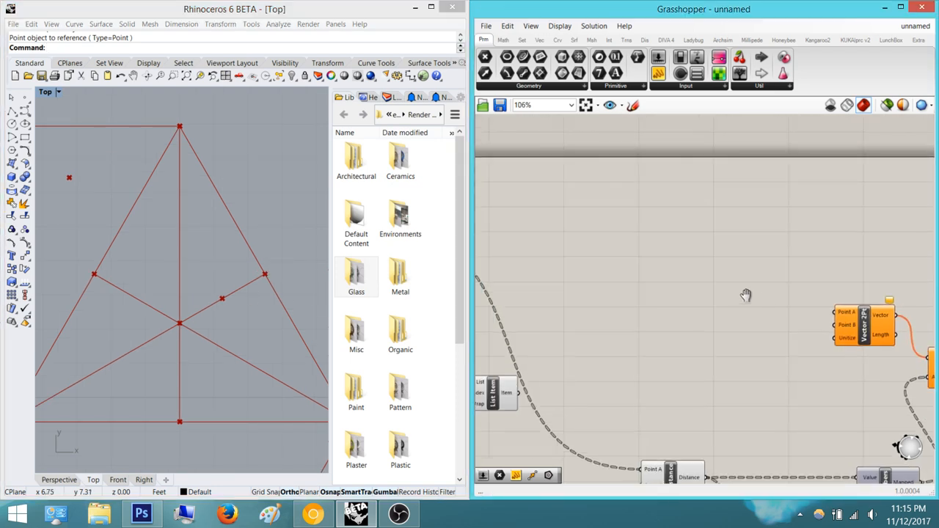
scroll(752, 294, down, 2)
drag(763, 315, 526, 257)
drag(750, 312, 821, 320)
Connect the component supplying the midpoint of the triangle's right edge to the Point A input of Vector 2Pt
scroll(646, 287, down, 5)
drag(753, 307, 493, 271)
scroll(504, 259, up, 6)
scroll(504, 264, down, 4)
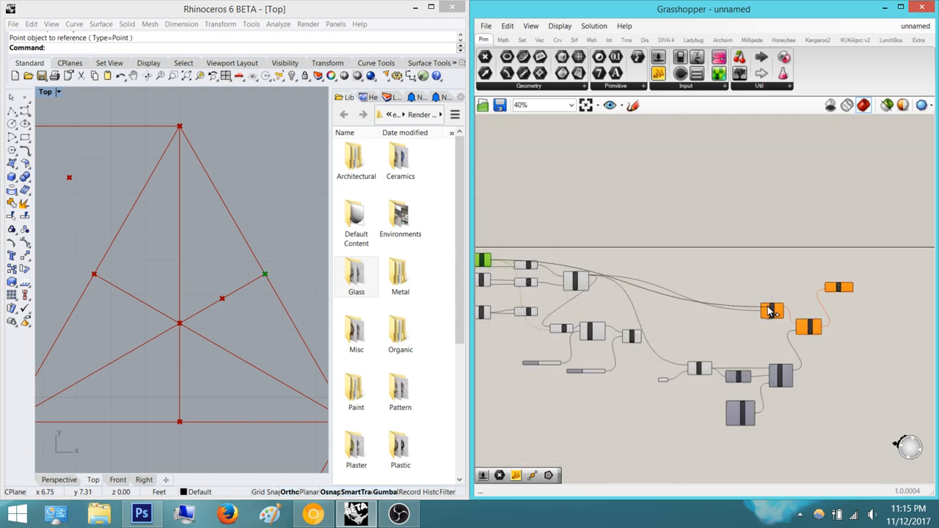
Connect the Points output of the Curve | Curve intersection to the Geometry input of Move
scroll(532, 277, up, 3)
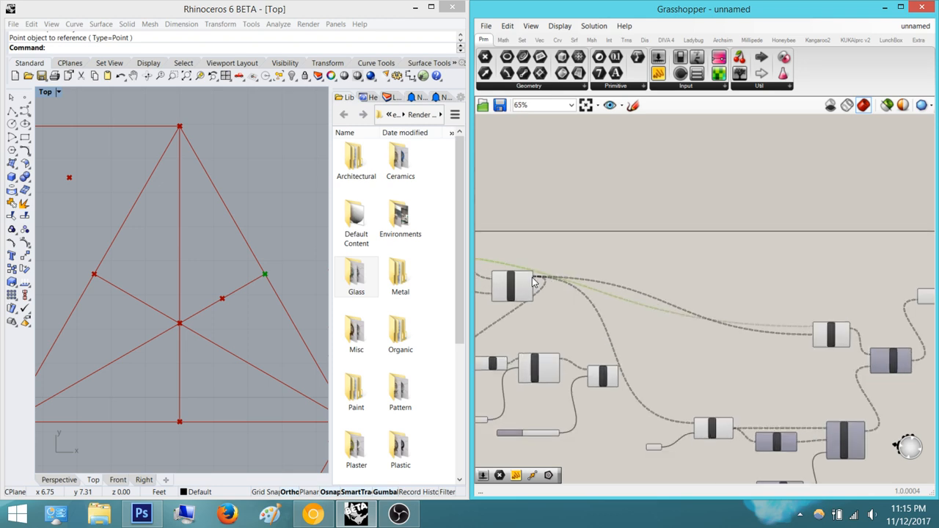
scroll(532, 277, up, 5)
drag(536, 276, 905, 289)
scroll(608, 272, down, 6)
scroll(814, 289, up, 5)
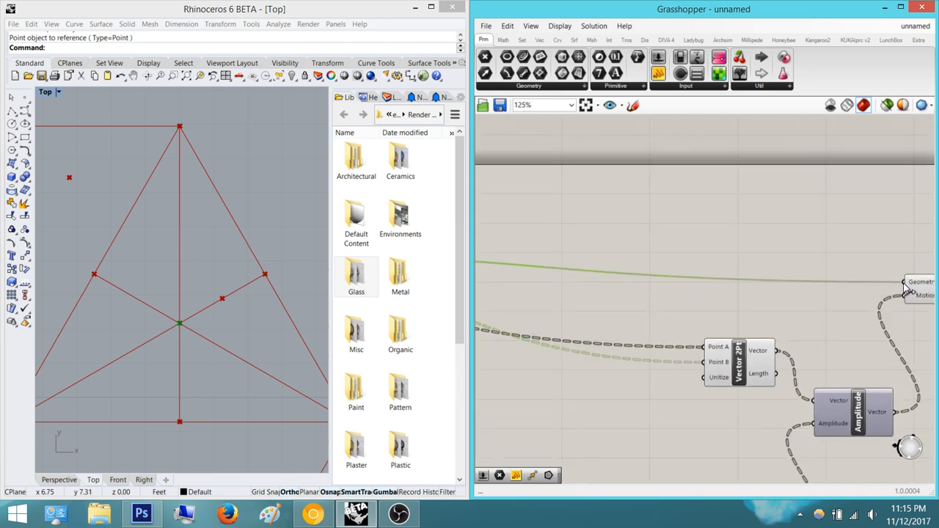
click(757, 237)
Highlight the Move component's points in Rhino and compare their displacement across the triangles of the hexagon grid
right_drag(746, 234, 689, 221)
scroll(221, 257, down, 7)
scroll(221, 256, down, 8)
right_drag(221, 355, 245, 325)
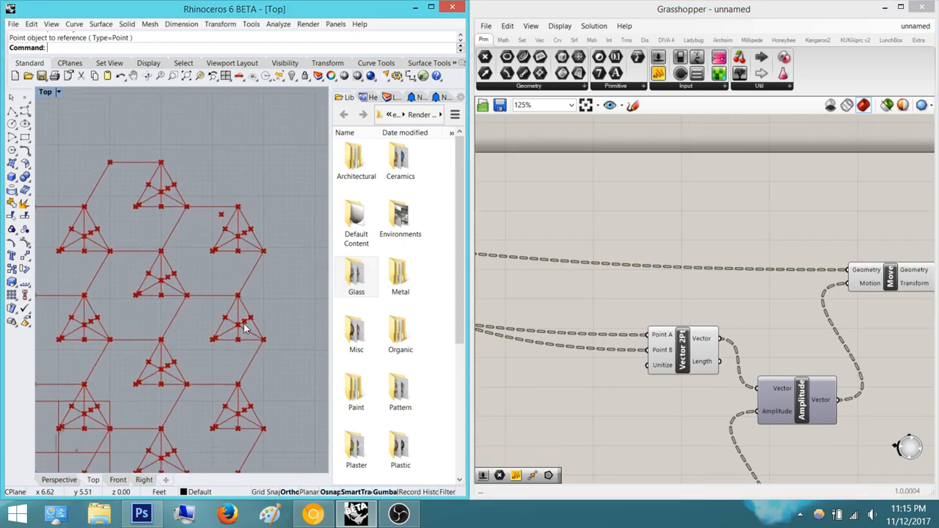
scroll(245, 325, up, 6)
scroll(246, 327, up, 2)
scroll(246, 327, down, 2)
scroll(729, 358, down, 3)
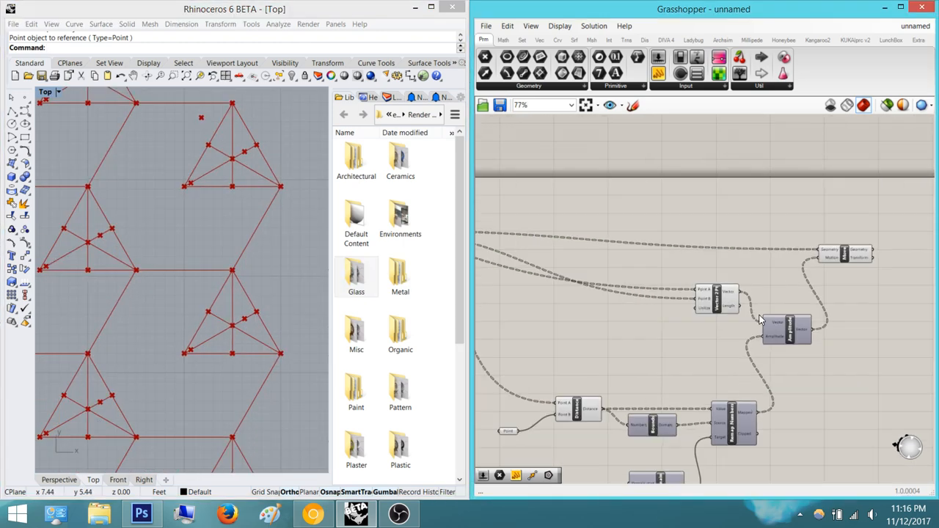
click(854, 188)
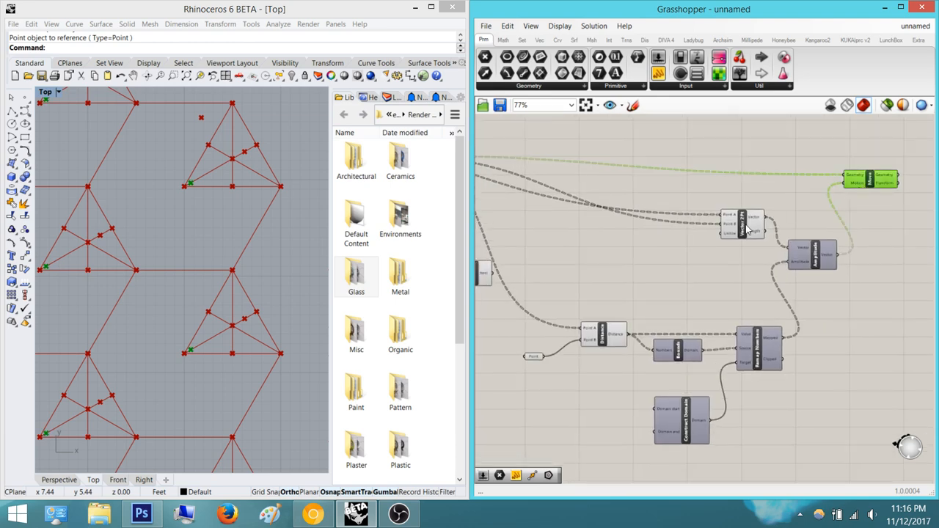
right_drag(211, 308, 244, 253)
scroll(243, 254, down, 2)
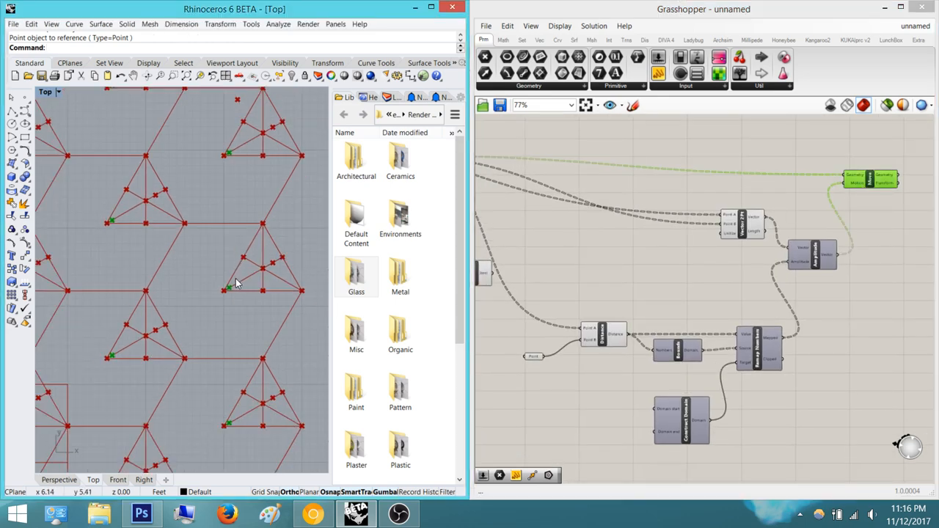
scroll(235, 283, down, 5)
right_drag(237, 311, 278, 223)
right_drag(194, 360, 229, 343)
scroll(109, 345, up, 5)
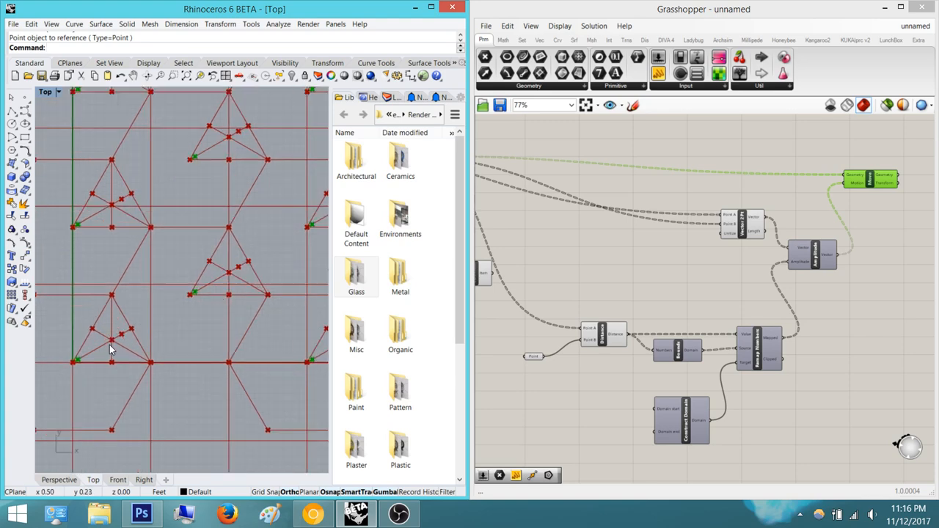
scroll(110, 345, up, 6)
right_drag(150, 341, 189, 269)
scroll(190, 322, down, 4)
scroll(190, 269, down, 4)
right_drag(207, 219, 178, 297)
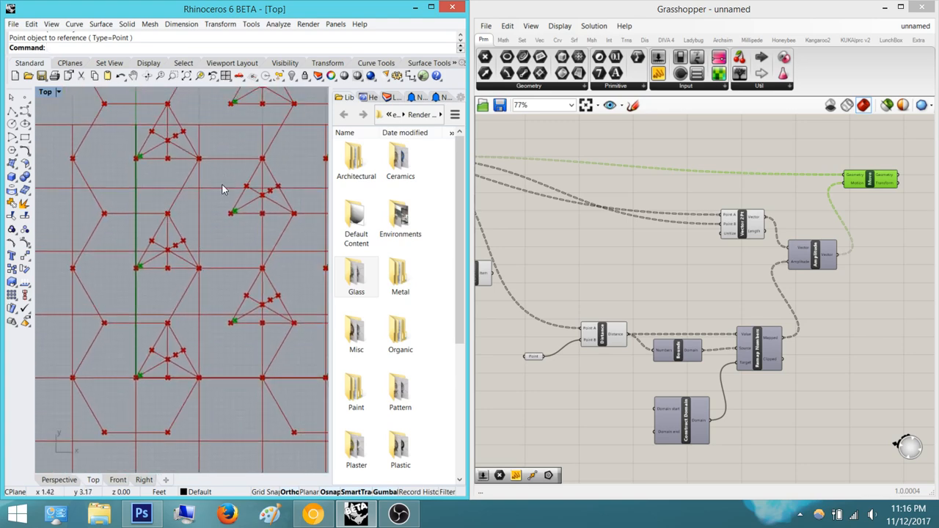
right_drag(255, 132, 234, 194)
right_drag(224, 155, 206, 218)
scroll(206, 218, up, 12)
right_drag(85, 348, 153, 264)
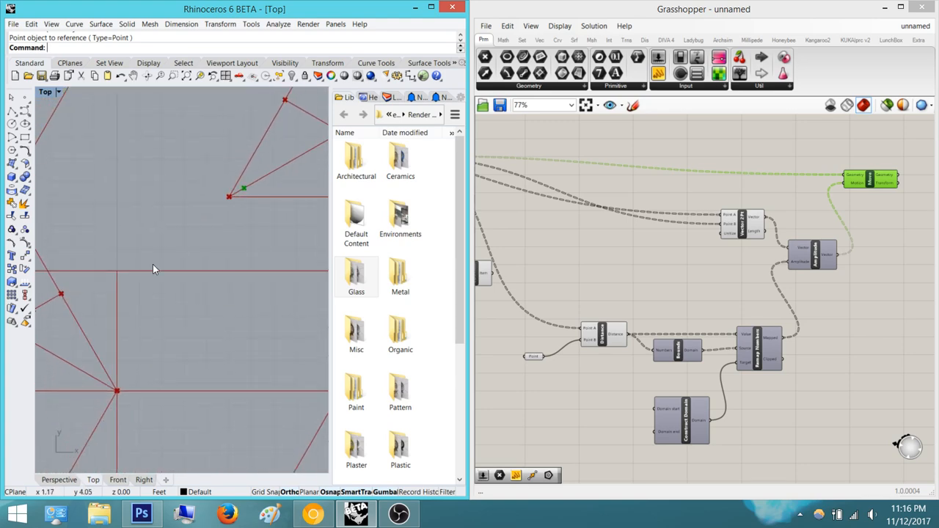
scroll(168, 230, down, 8)
right_drag(255, 222, 230, 251)
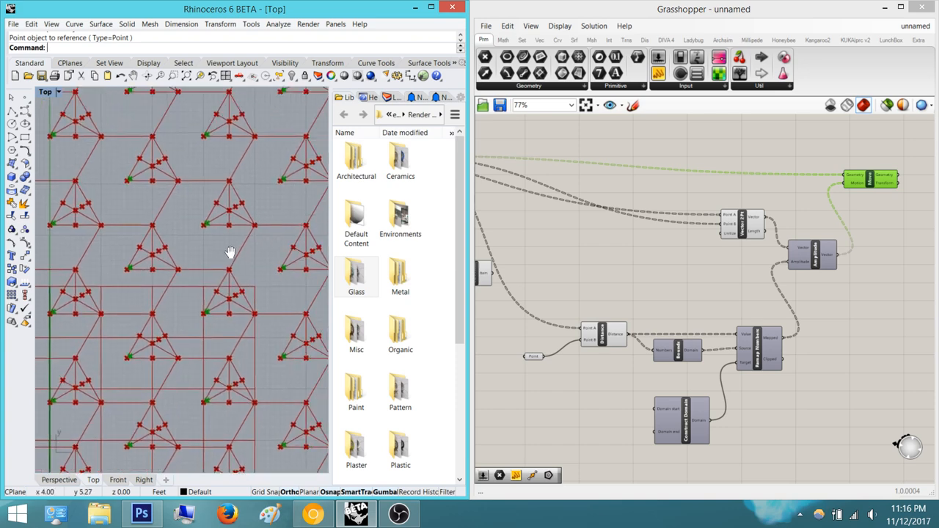
scroll(191, 246, up, 10)
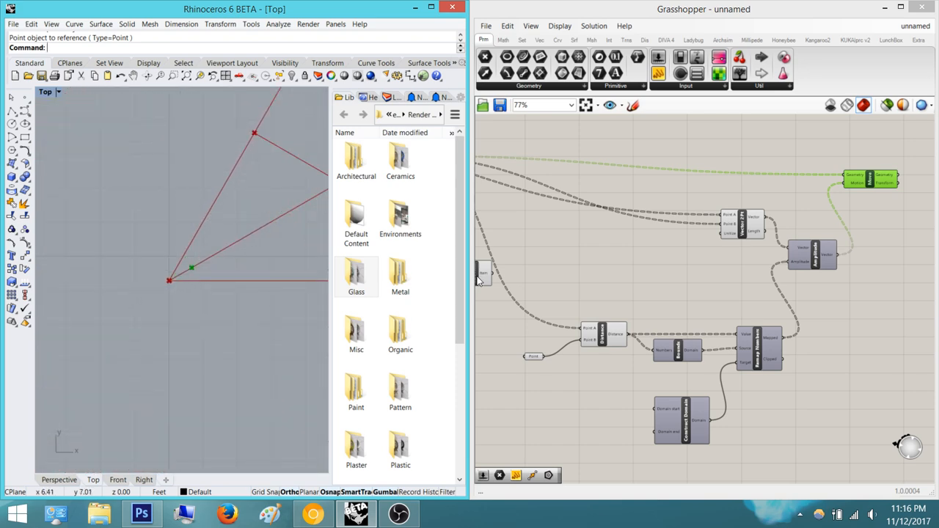
Flatten the Point A input of the Distance component
scroll(579, 330, up, 5)
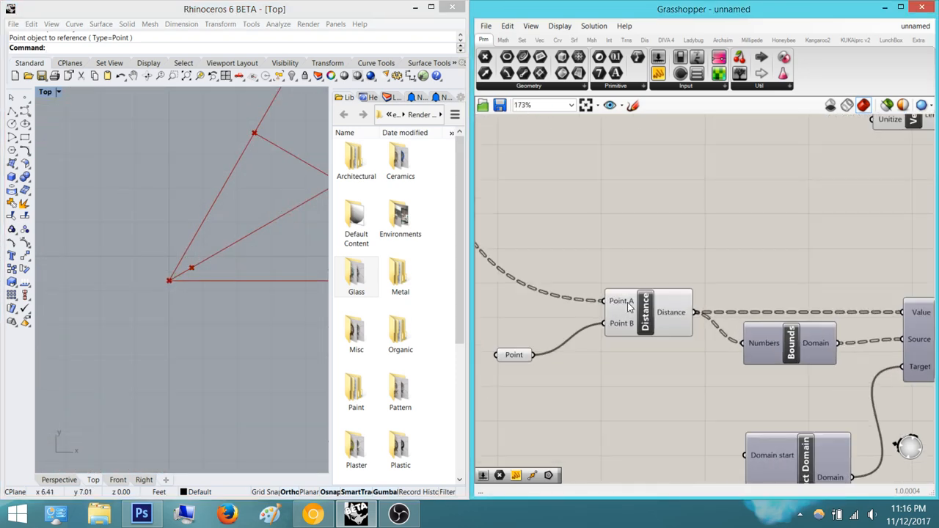
click(625, 303)
mouse_move(626, 302)
scroll(625, 302, down, 5)
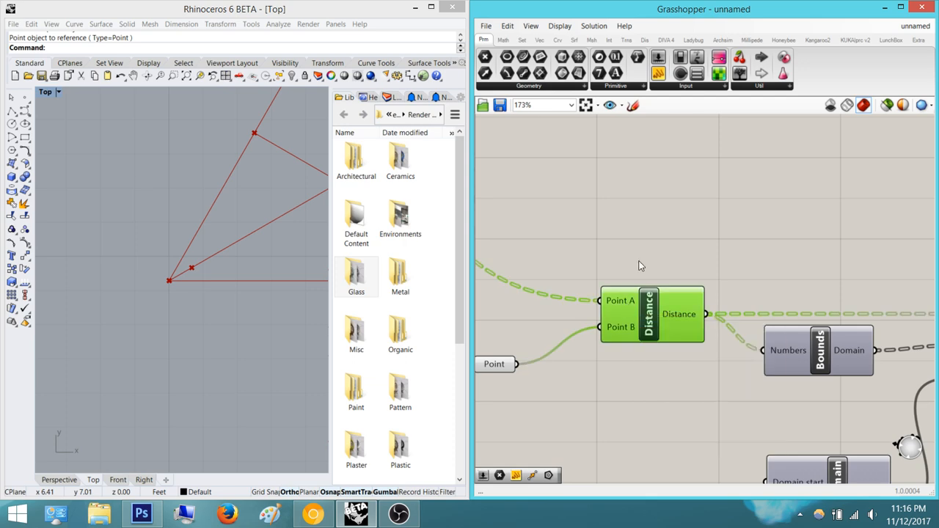
scroll(710, 297, down, 1)
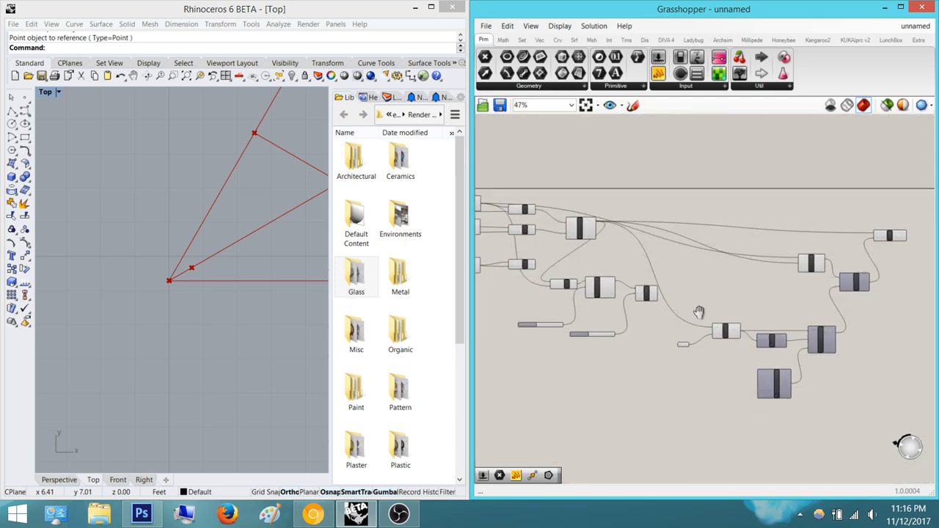
click(759, 356)
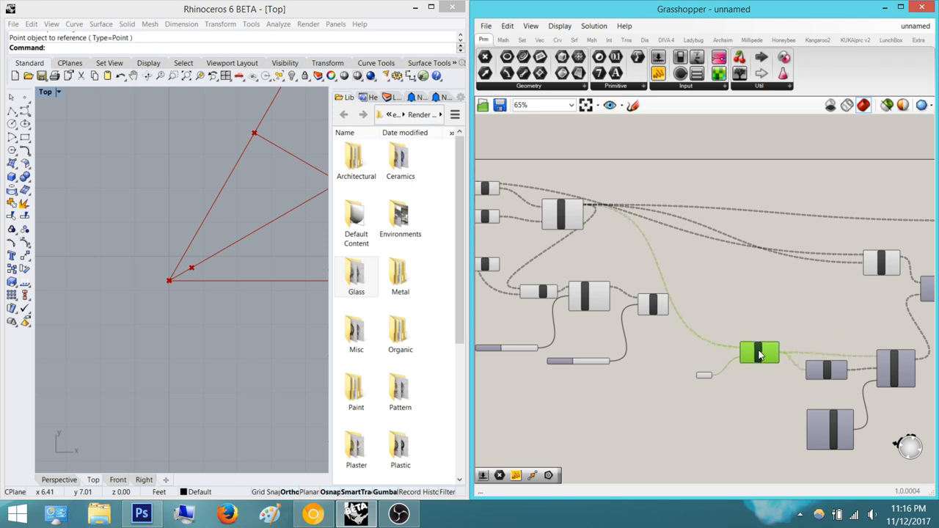
scroll(755, 355, up, 7)
right_click(731, 351)
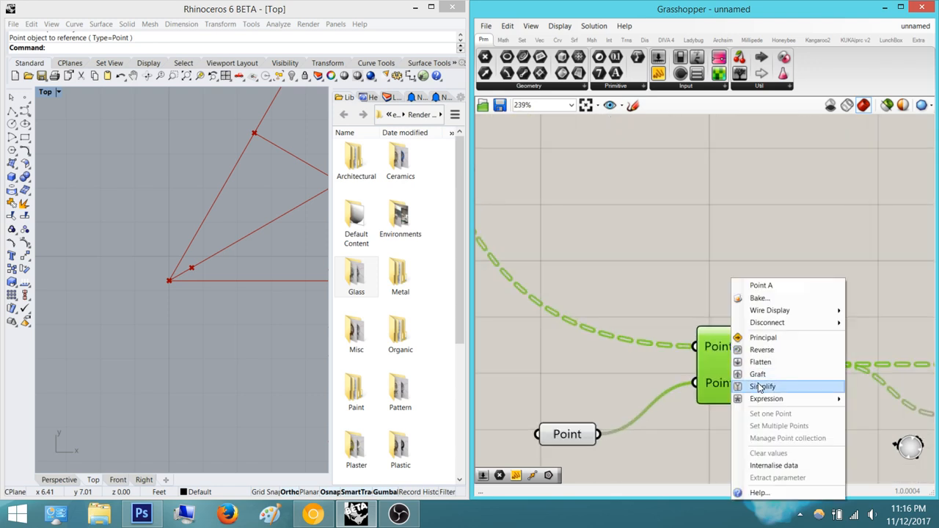
click(755, 360)
click(731, 285)
scroll(219, 265, down, 3)
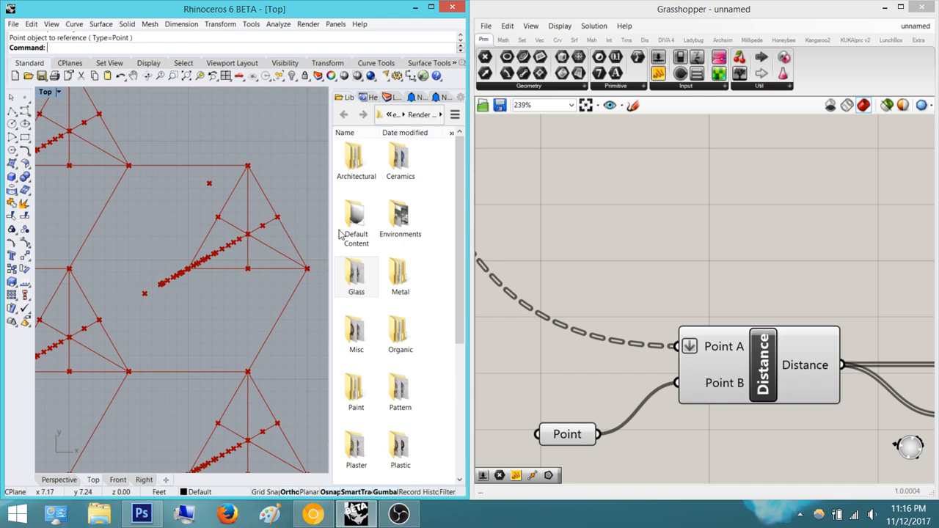
Add a number slider set to 1 and connect it to the Domain start input of Construct Domain
scroll(673, 302, down, 5)
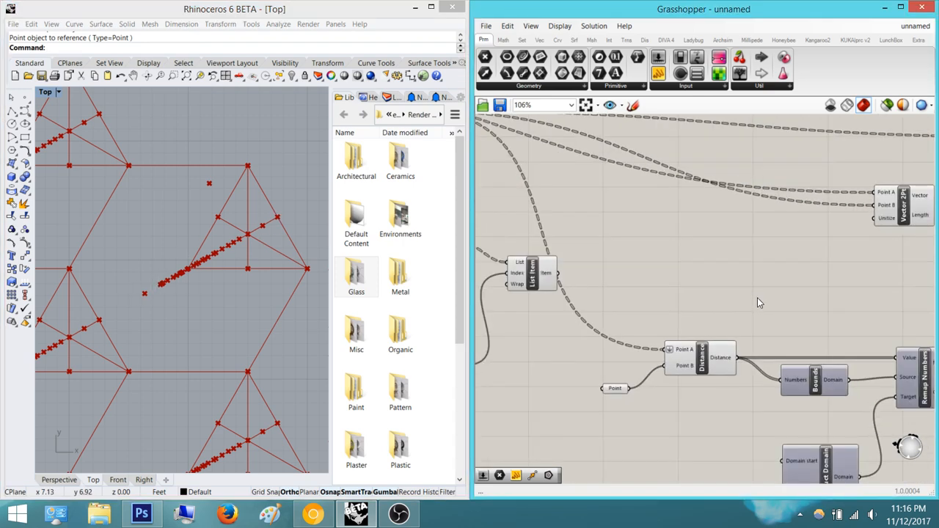
scroll(688, 247, down, 1)
double_click(657, 384)
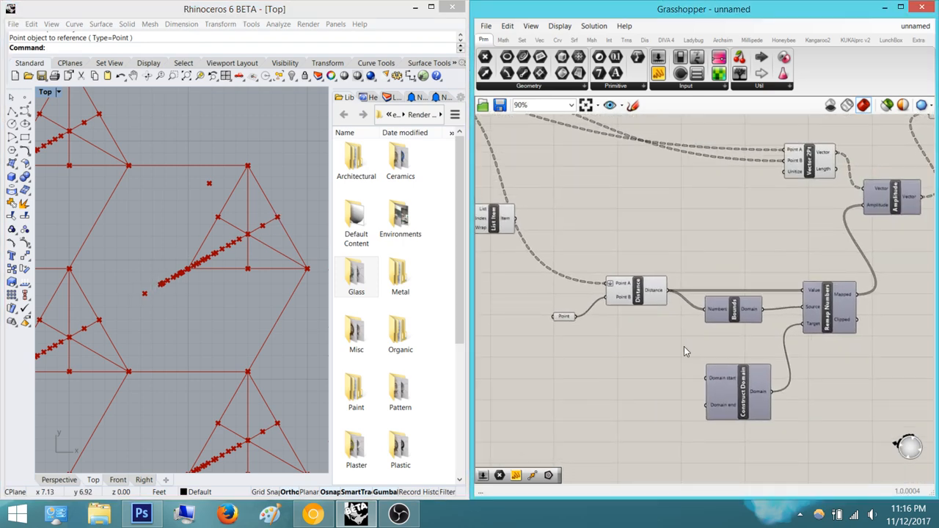
scroll(695, 348, up, 4)
scroll(712, 356, up, 1)
right_drag(813, 351, 778, 342)
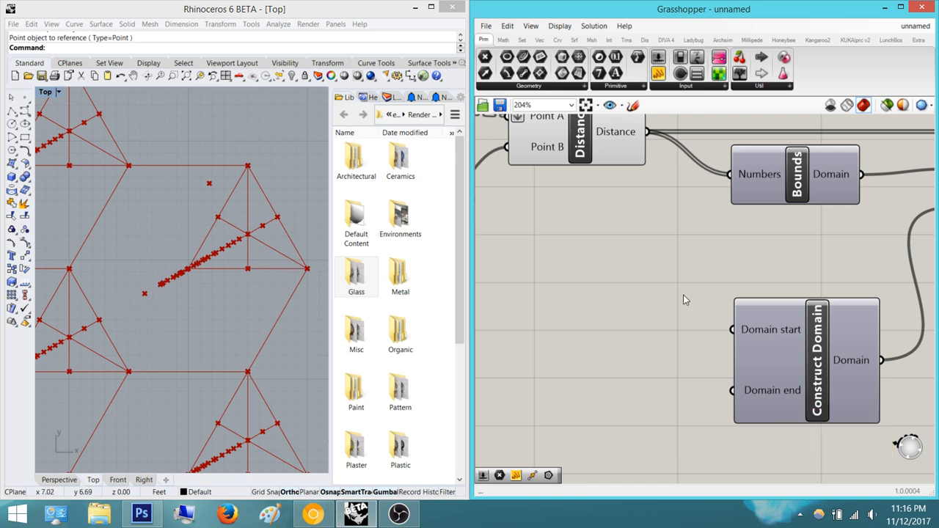
double_click(700, 330)
text(slider)
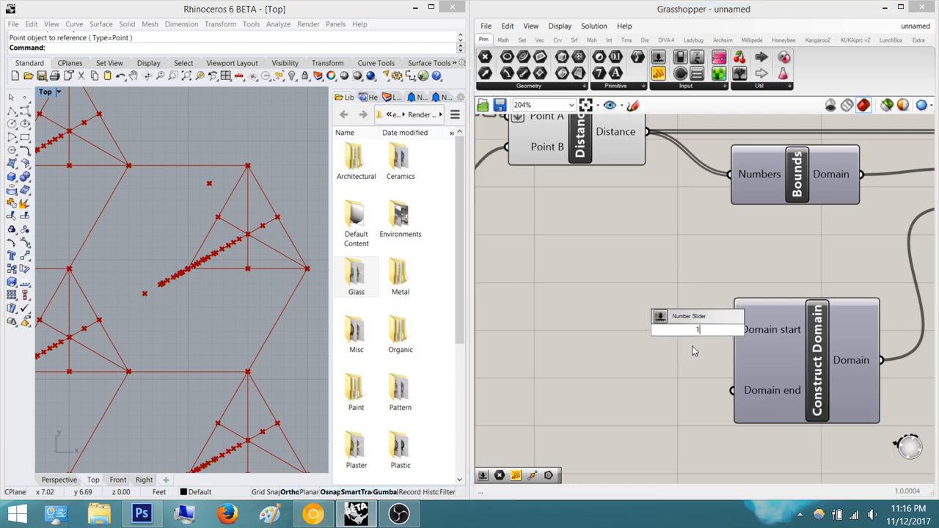
key(Return)
drag(695, 333, 536, 406)
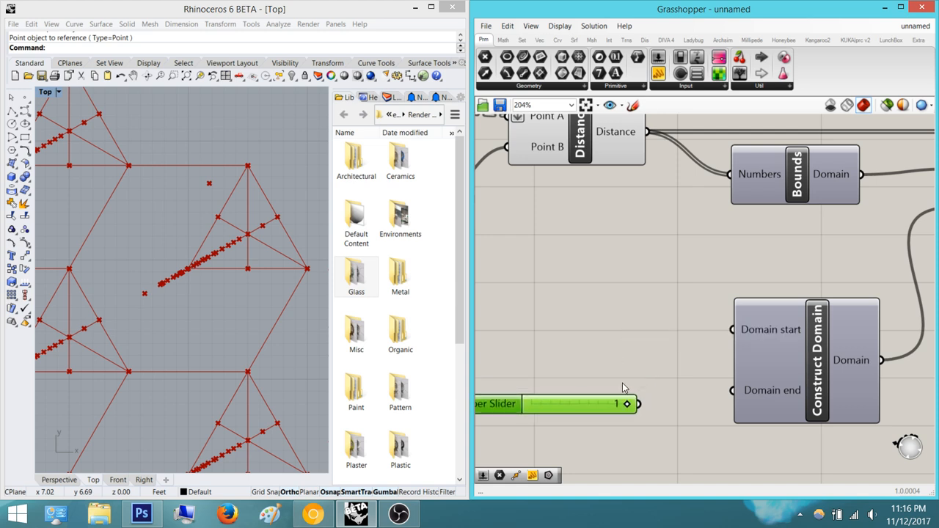
drag(638, 403, 654, 383)
drag(733, 332, 732, 329)
drag(616, 410, 616, 364)
Add a second number slider set to 0, connect it to Construct Domain's Domain end input, and check the moved points in Rhino
double_click(638, 430)
text(slider)
key(Return)
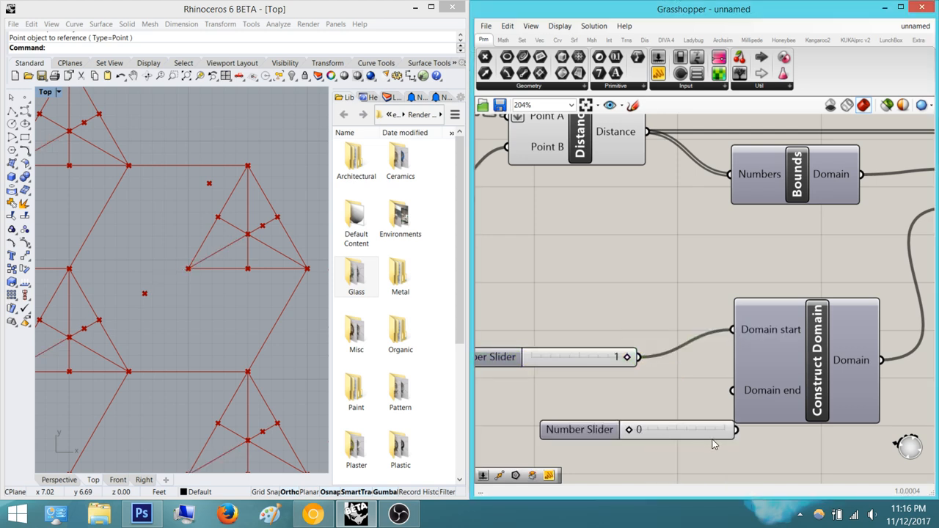
drag(686, 441, 620, 455)
drag(729, 396, 732, 391)
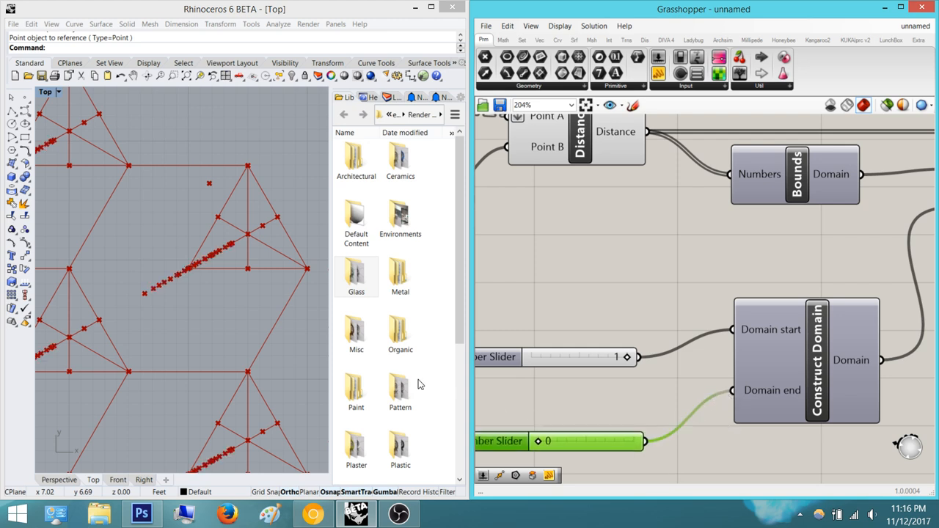
scroll(180, 237, up, 3)
scroll(180, 243, down, 3)
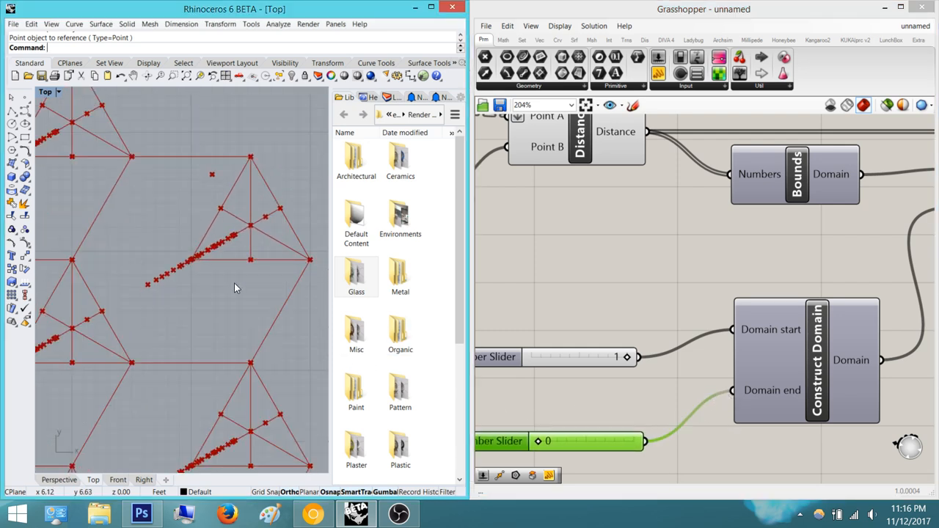
Delete both number sliders feeding Construct Domain
drag(621, 460, 585, 323)
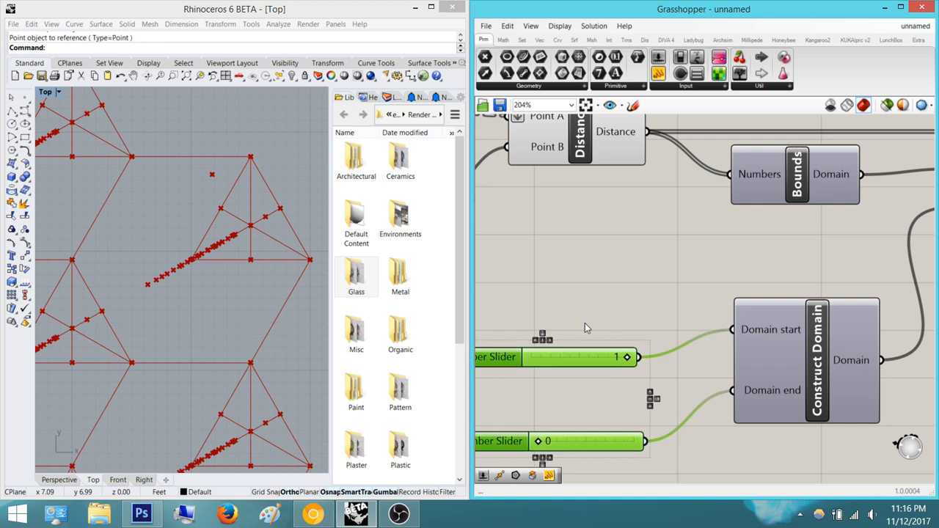
key(Delete)
scroll(605, 281, down, 2)
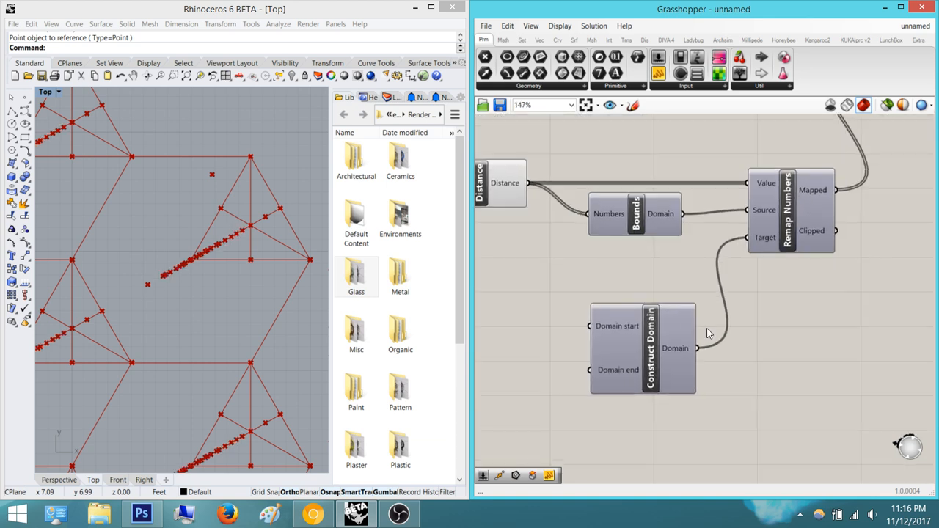
Try to insert a Reverse vector component after Construct Domain's Domain output, and undo the insertion
scroll(745, 345, up, 2)
double_click(746, 345)
text(rever)
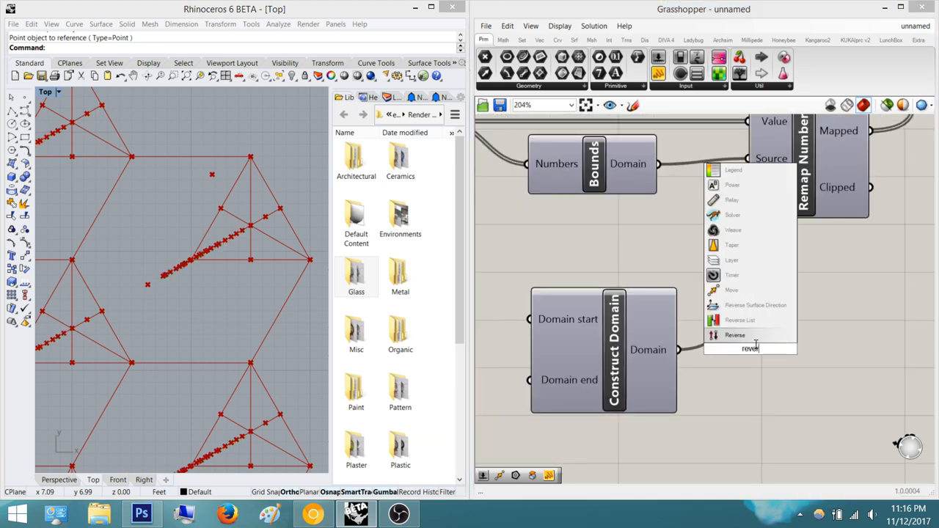
key(Return)
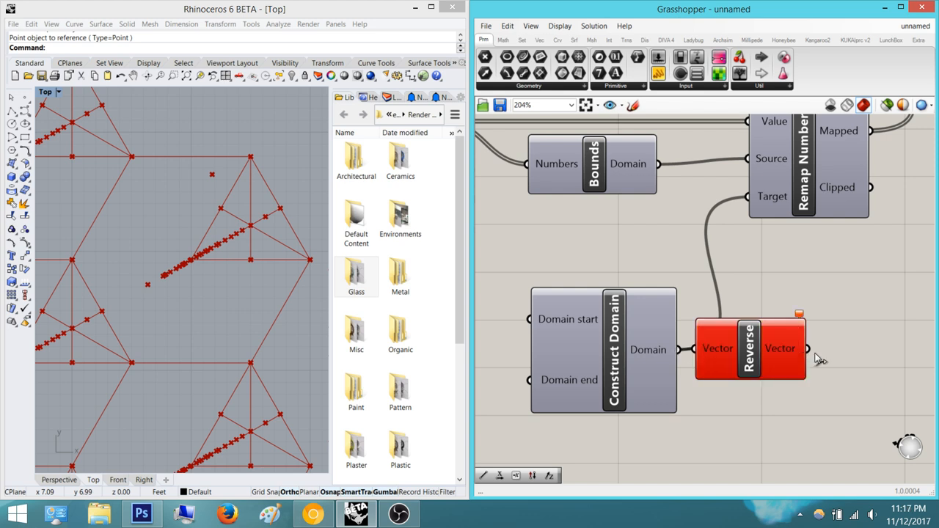
key(ctrl+z)
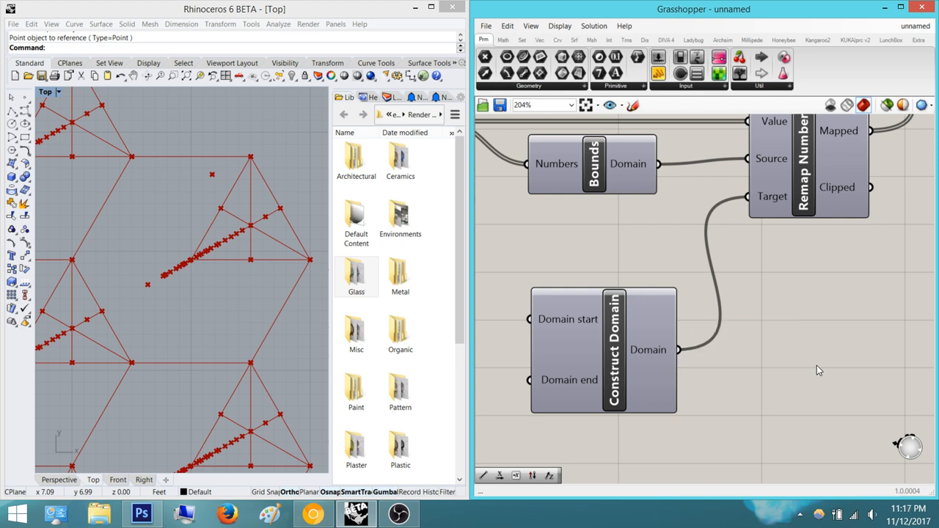
Add a Reverse List component and wire it between Construct Domain's output and the Target input of Remap Numbers
double_click(816, 365)
text(reve)
click(799, 351)
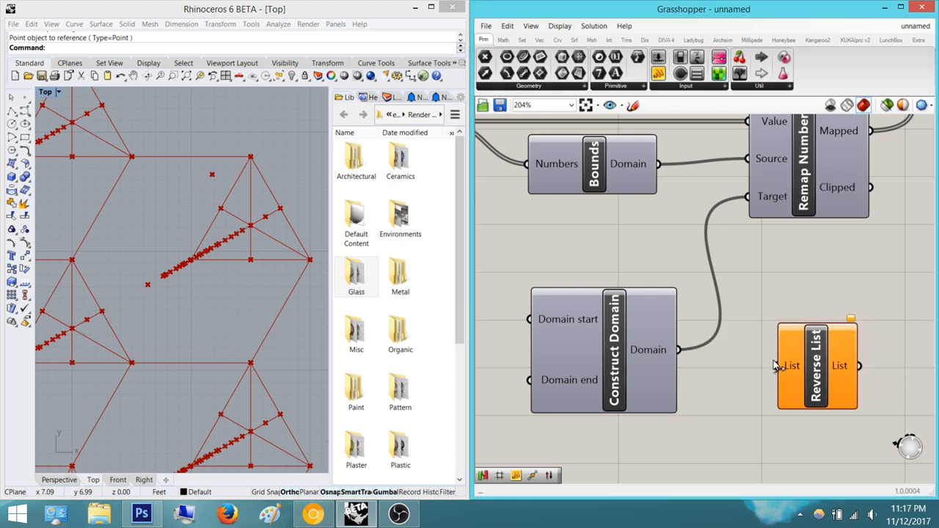
drag(685, 352, 684, 351)
drag(860, 365, 747, 196)
drag(811, 358, 769, 302)
click(867, 418)
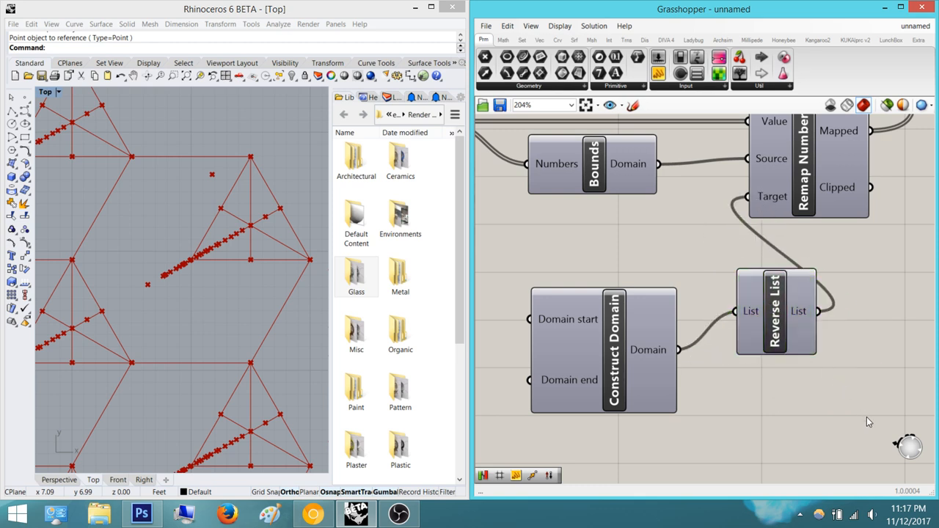
Delete the Reverse List component and reconnect Construct Domain's output directly to the Target input of Remap Numbers
click(757, 285)
scroll(757, 285, down, 1)
right_drag(756, 286, 733, 302)
key(Delete)
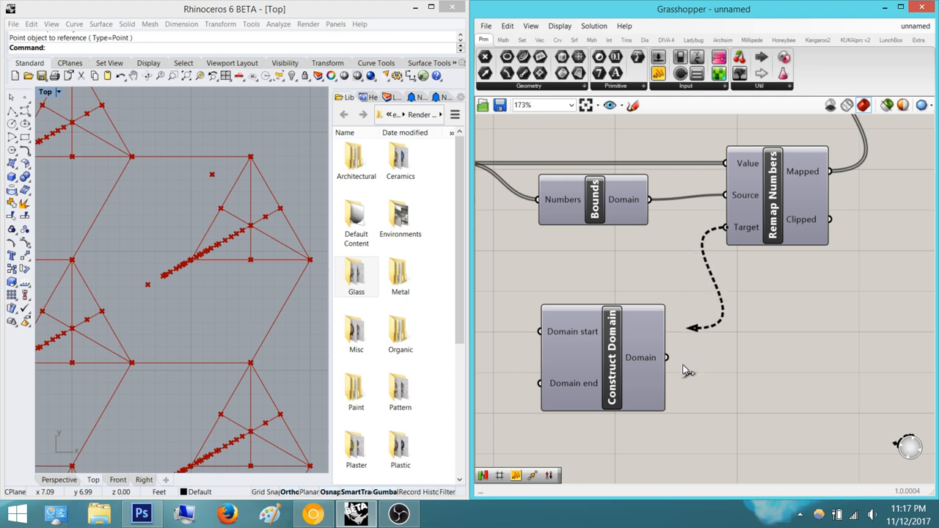
drag(686, 370, 666, 357)
Compare the data structures of the Curve | Curve intersection's Points output and the Move component's Geometry output
scroll(719, 271, down, 5)
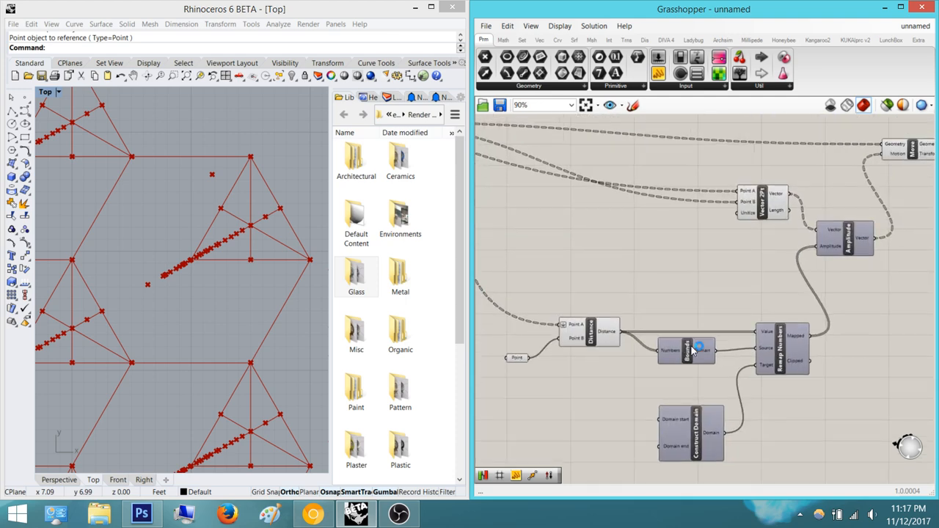
right_drag(746, 218, 809, 216)
scroll(813, 215, up, 2)
click(836, 188)
right_drag(709, 244, 626, 294)
scroll(684, 278, down, 3)
right_drag(766, 221, 729, 235)
scroll(727, 235, up, 2)
scroll(708, 234, down, 3)
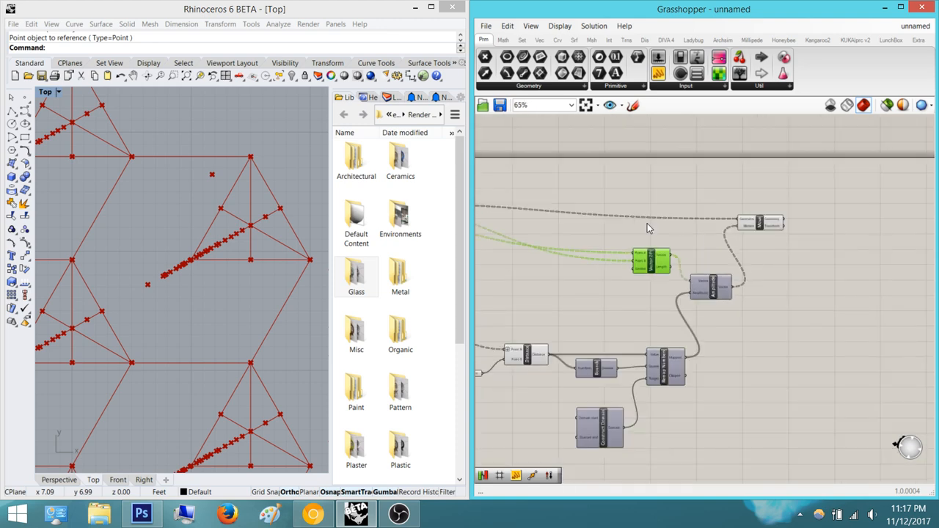
right_drag(492, 215, 654, 205)
scroll(653, 205, down, 3)
right_drag(554, 201, 638, 207)
scroll(645, 210, up, 8)
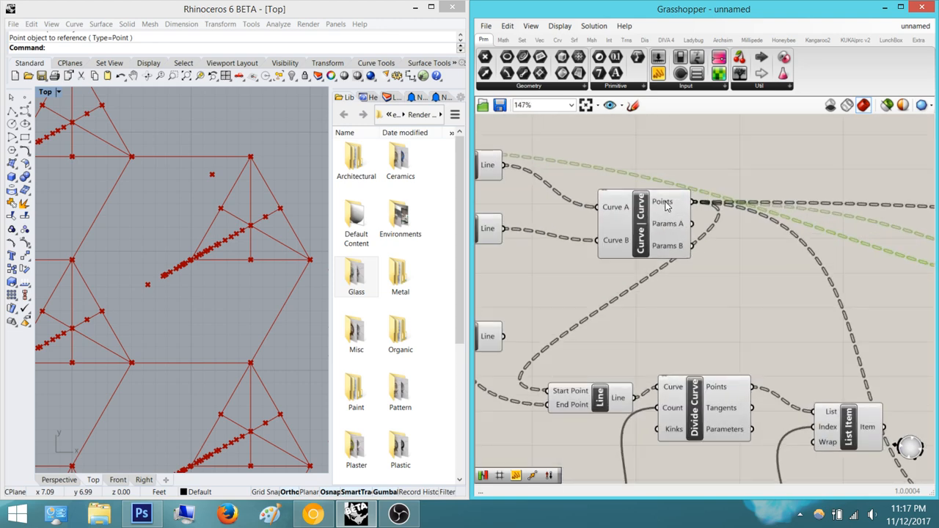
mouse_move(665, 206)
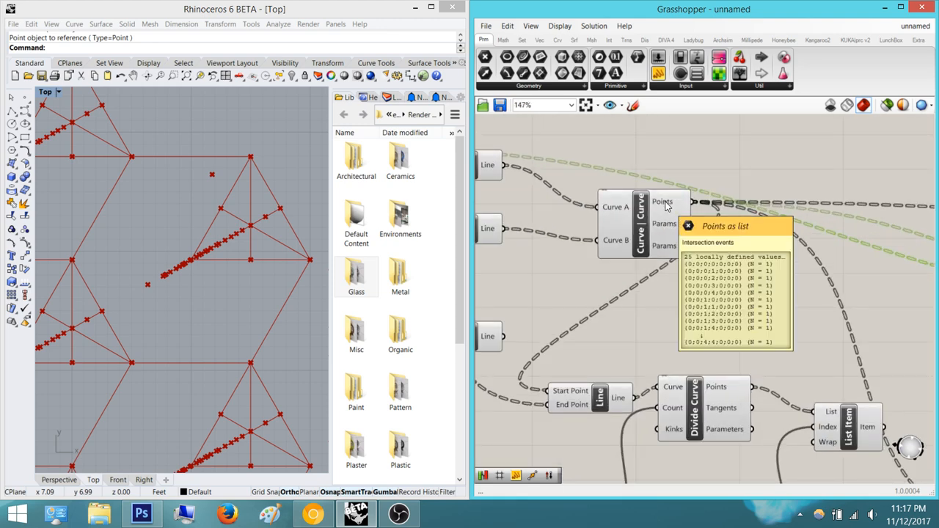
right_drag(665, 206, 544, 216)
scroll(754, 219, down, 3)
right_drag(850, 220, 575, 253)
scroll(738, 271, up, 3)
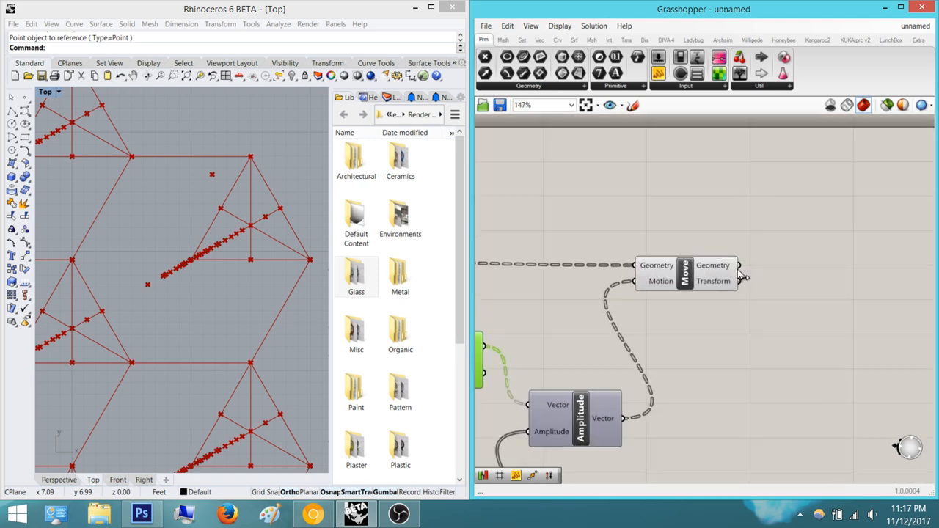
mouse_move(724, 272)
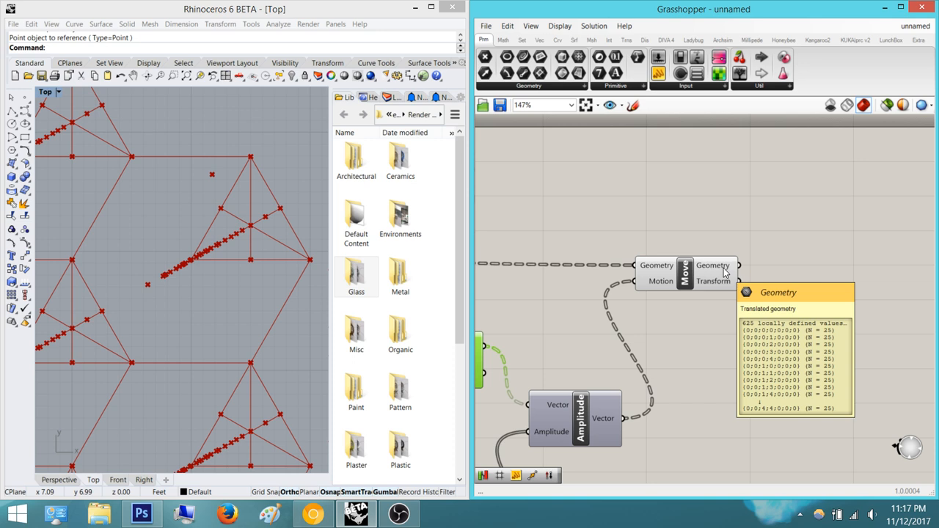
right_drag(660, 261, 726, 269)
scroll(747, 262, up, 2)
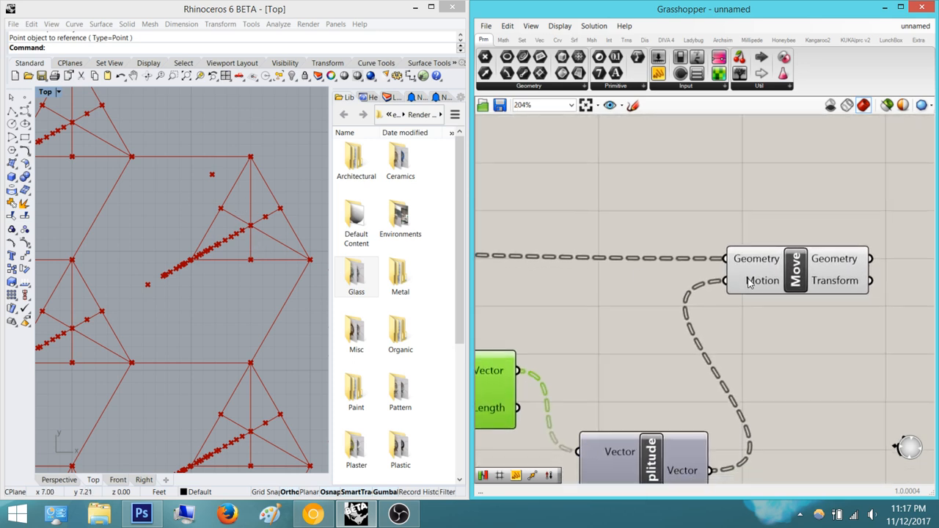
right_drag(789, 267, 808, 303)
scroll(762, 278, up, 1)
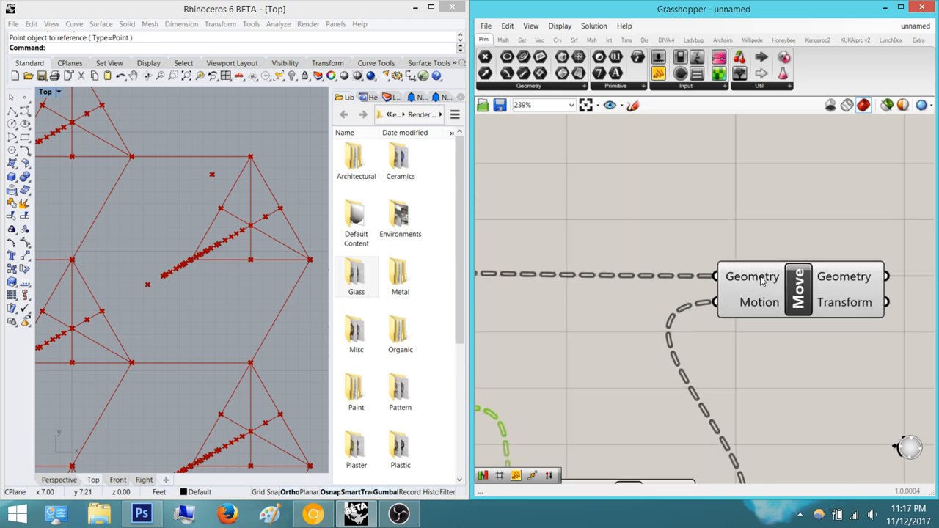
right_click(752, 282)
click(725, 191)
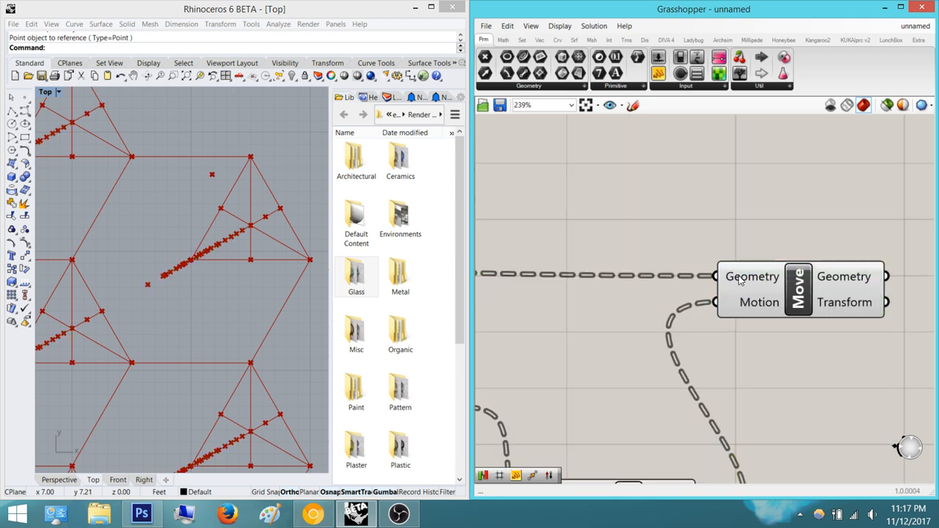
Connect the Geometry output of the Move component to a component placed beside it
right_drag(726, 178, 621, 182)
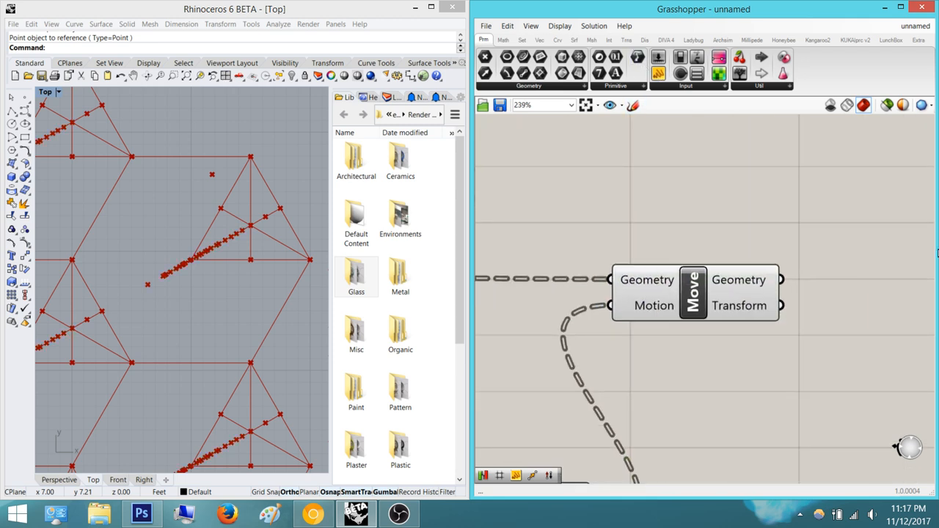
click(933, 248)
drag(775, 286, 775, 286)
right_drag(847, 273, 685, 210)
scroll(700, 229, down, 4)
right_drag(553, 213, 625, 225)
scroll(625, 229, down, 1)
right_drag(505, 214, 909, 220)
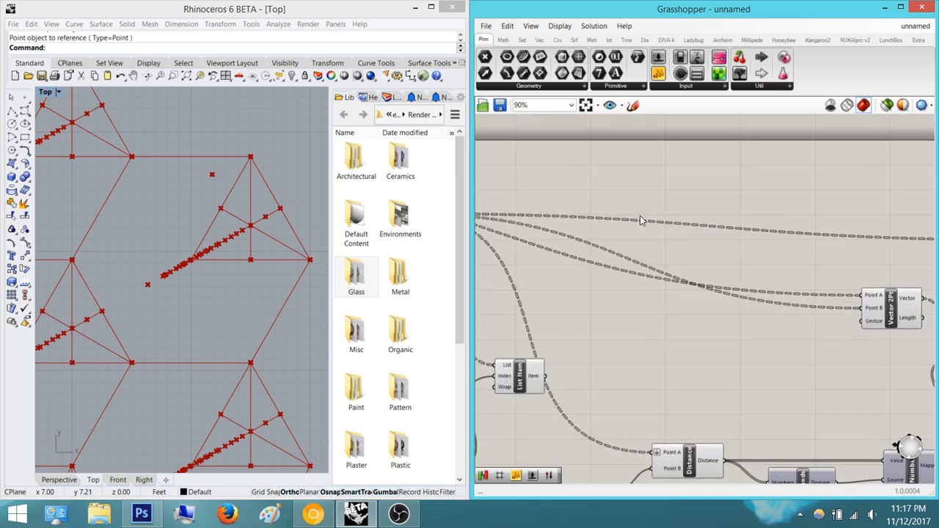
Try grafting the Geometry input of the Move component
scroll(641, 220, down, 1)
right_drag(589, 213, 801, 225)
right_drag(876, 244, 757, 241)
right_drag(895, 245, 640, 231)
scroll(836, 240, up, 3)
scroll(827, 234, up, 1)
click(821, 232)
right_click(812, 230)
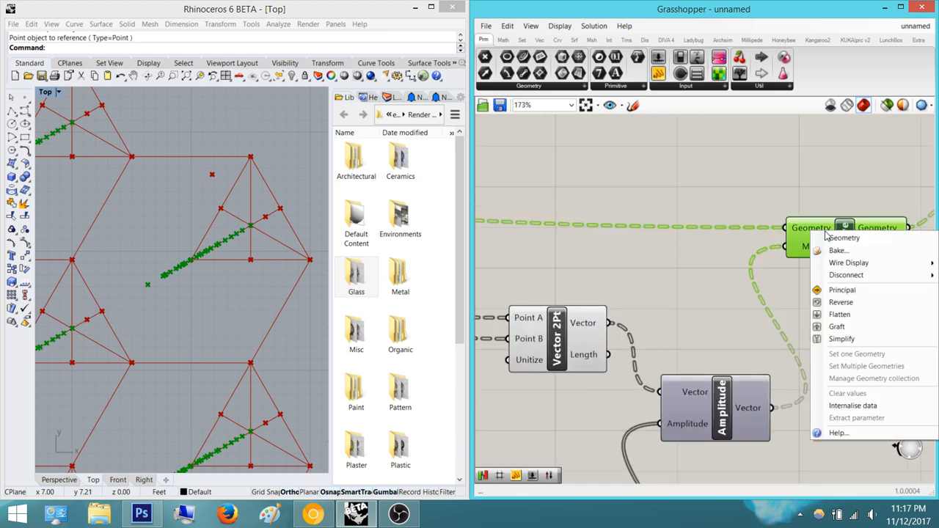
click(858, 328)
click(856, 326)
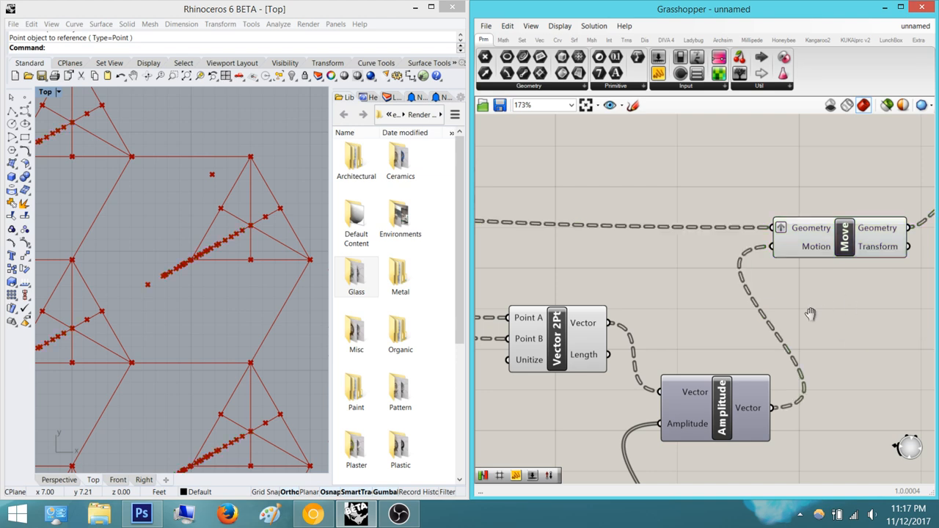
Flatten the Geometry input of the Move component
scroll(782, 260, up, 2)
scroll(782, 260, up, 1)
click(782, 246)
right_click(780, 240)
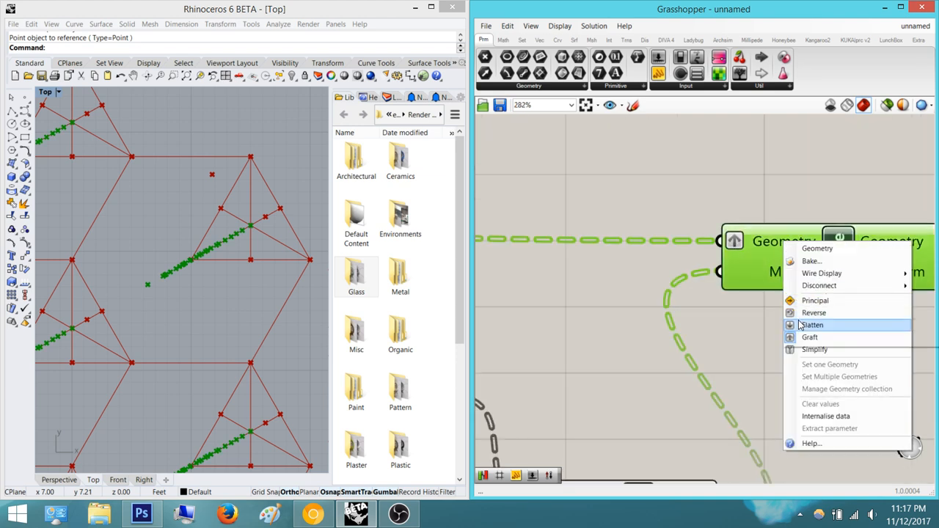
click(801, 325)
click(802, 329)
Highlight the Move component's points in Rhino and examine how far they shift in each triangle across the hexagon grid
scroll(225, 208, down, 4)
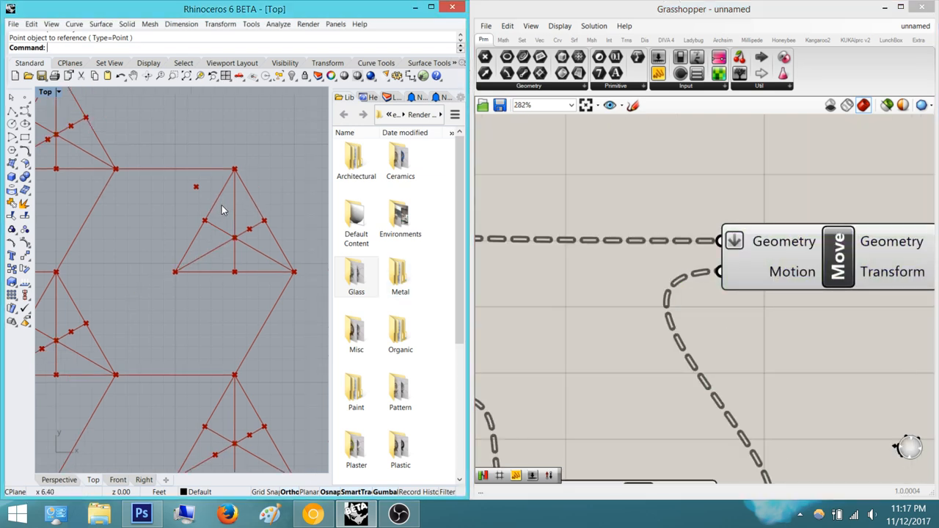
scroll(174, 250, up, 3)
scroll(174, 251, down, 1)
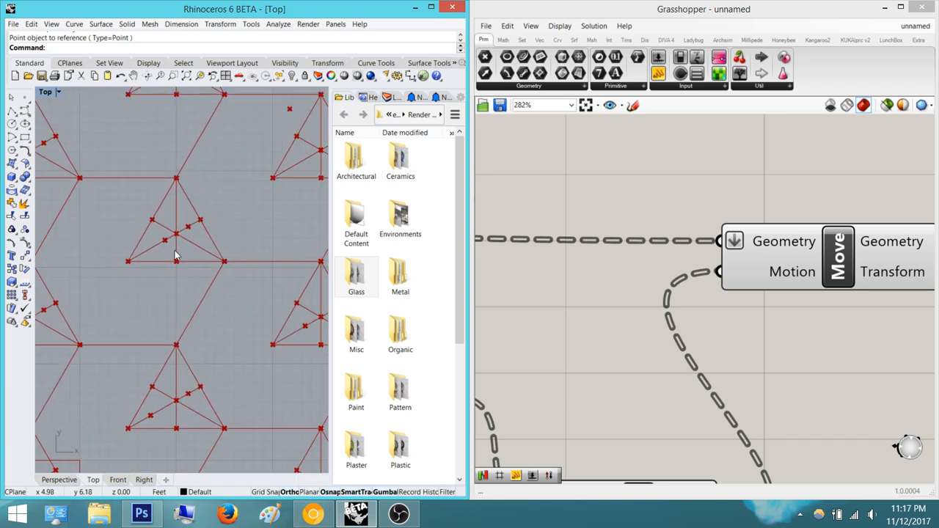
click(850, 269)
scroll(229, 197, down, 3)
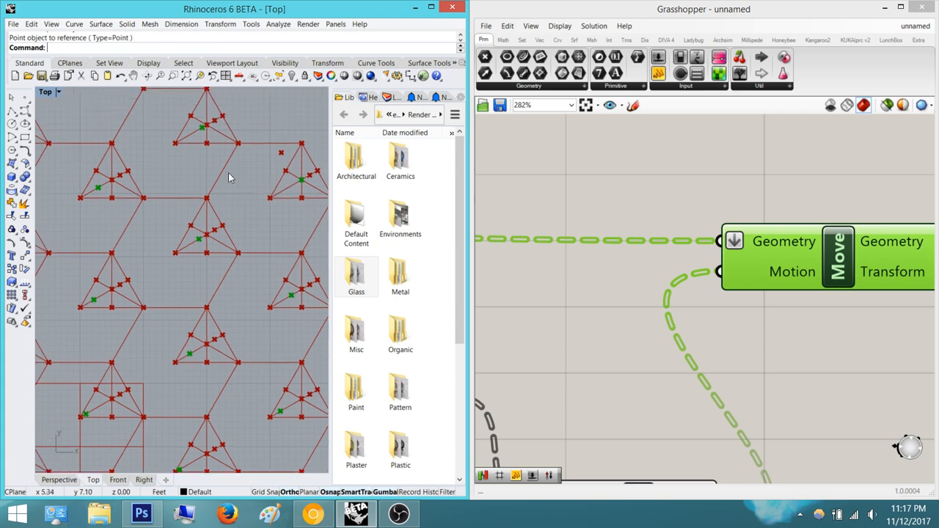
scroll(203, 130, up, 3)
scroll(183, 173, down, 1)
scroll(161, 188, down, 3)
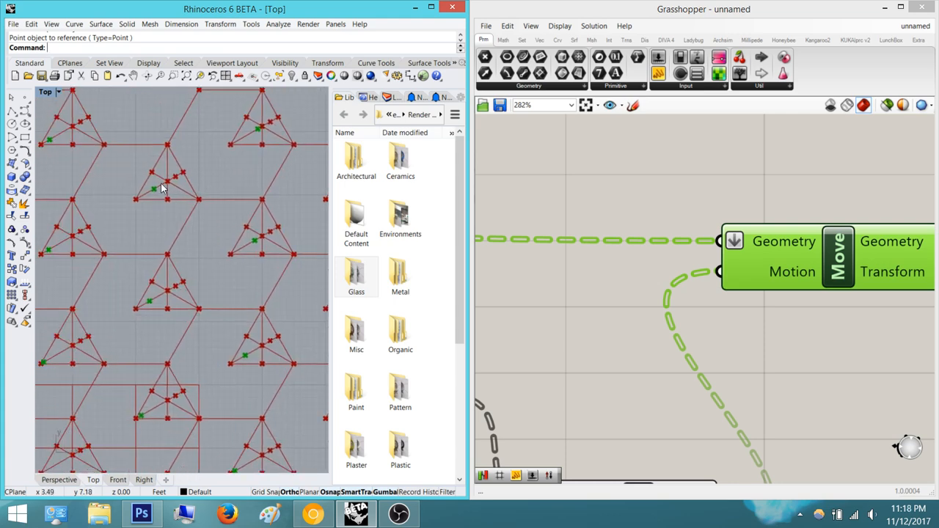
right_drag(200, 191, 286, 107)
right_drag(157, 242, 261, 121)
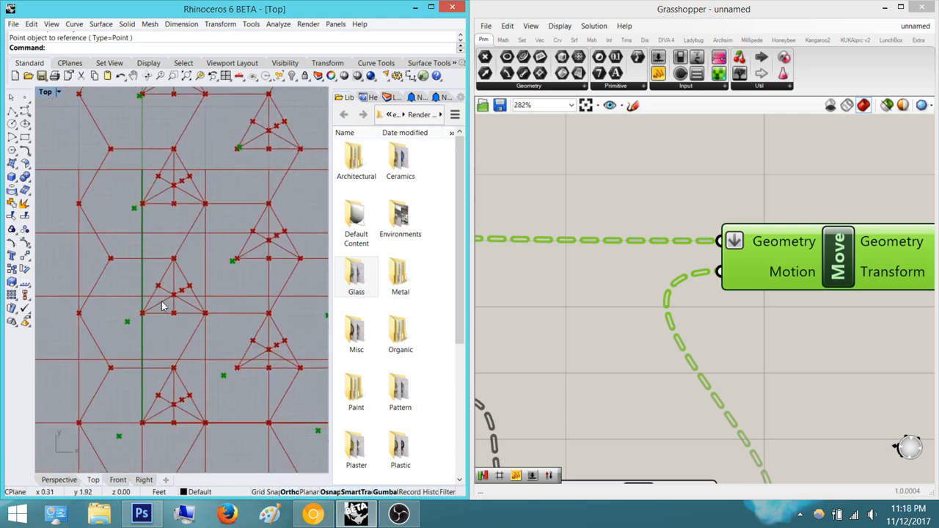
Inspect the highlighted Move points in one hexagon triangle and trace the Move component's motion back through Amplitude and Vector 2Pt
scroll(218, 230, down, 3)
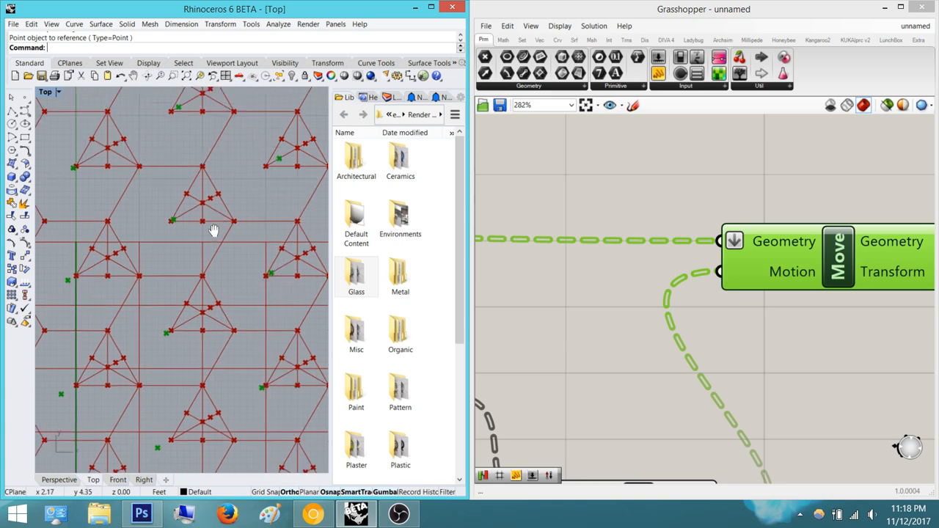
scroll(238, 241, up, 2)
scroll(211, 249, up, 5)
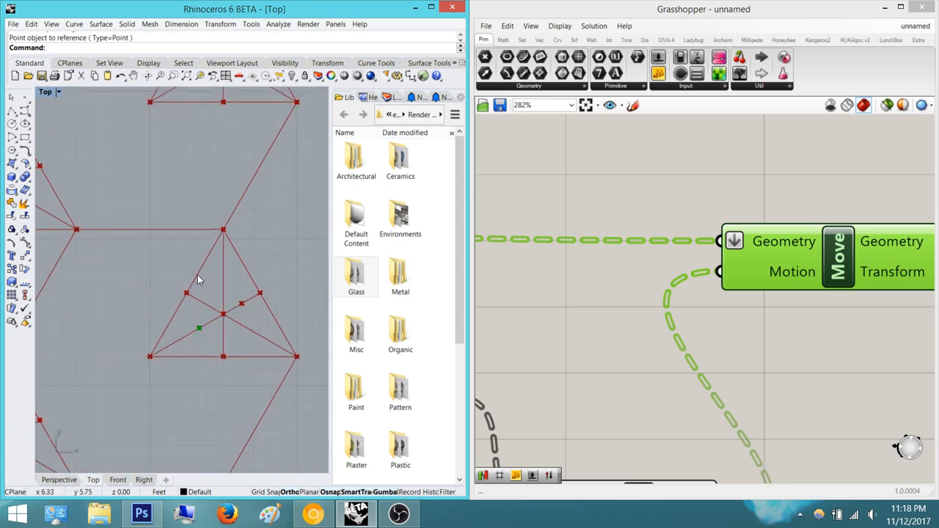
right_drag(222, 289, 220, 257)
right_drag(695, 276, 721, 183)
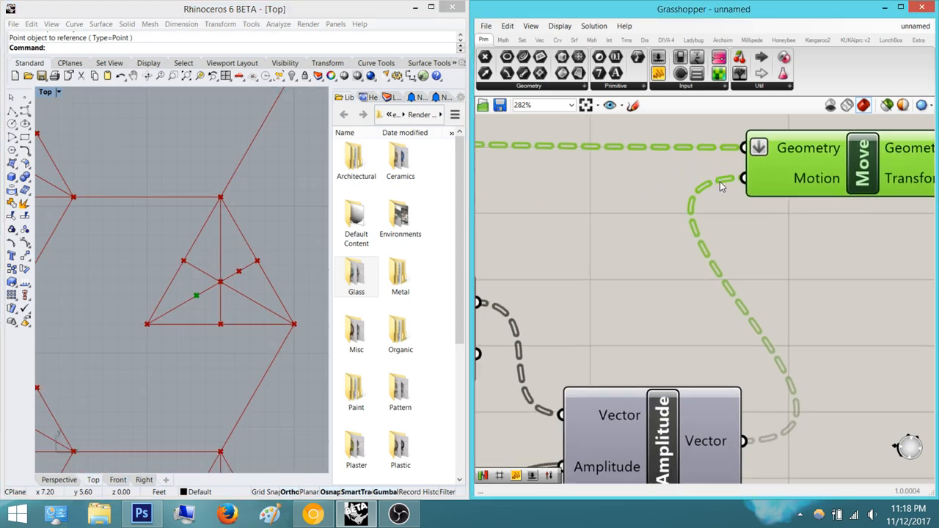
scroll(652, 315, down, 3)
right_drag(652, 315, 735, 272)
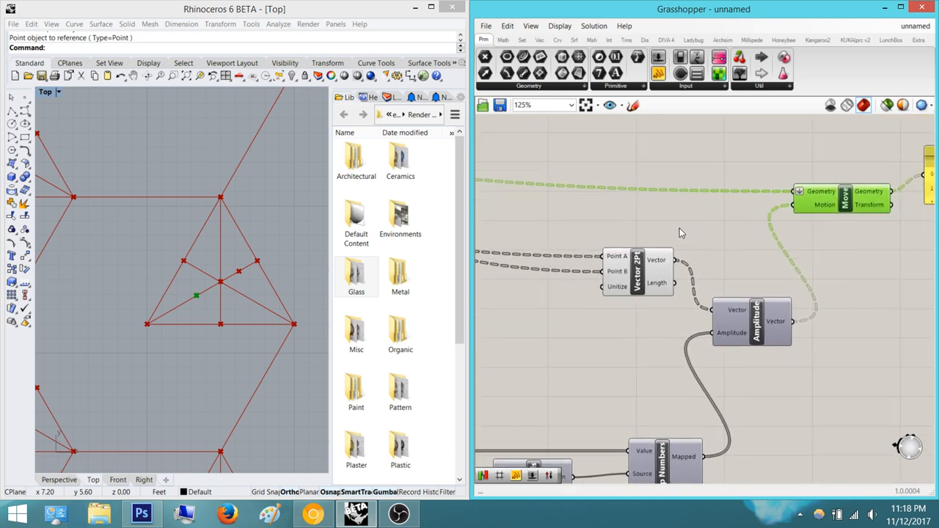
scroll(766, 222, down, 2)
right_drag(655, 222, 599, 241)
right_drag(662, 262, 840, 258)
scroll(663, 251, up, 2)
scroll(752, 250, down, 3)
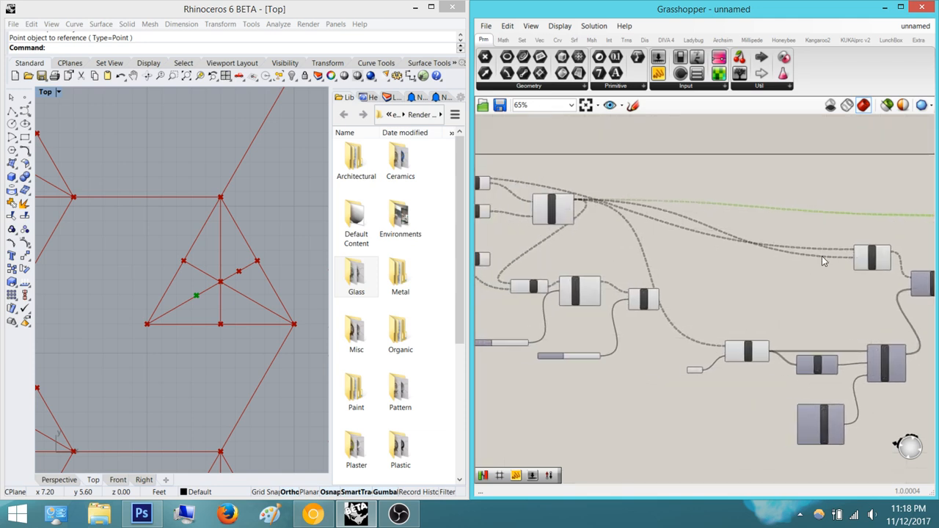
right_drag(646, 233, 717, 226)
Highlight the upstream components feeding the Vector 2Pt component one by one to identify which triangle points each one outputs
click(621, 206)
click(543, 179)
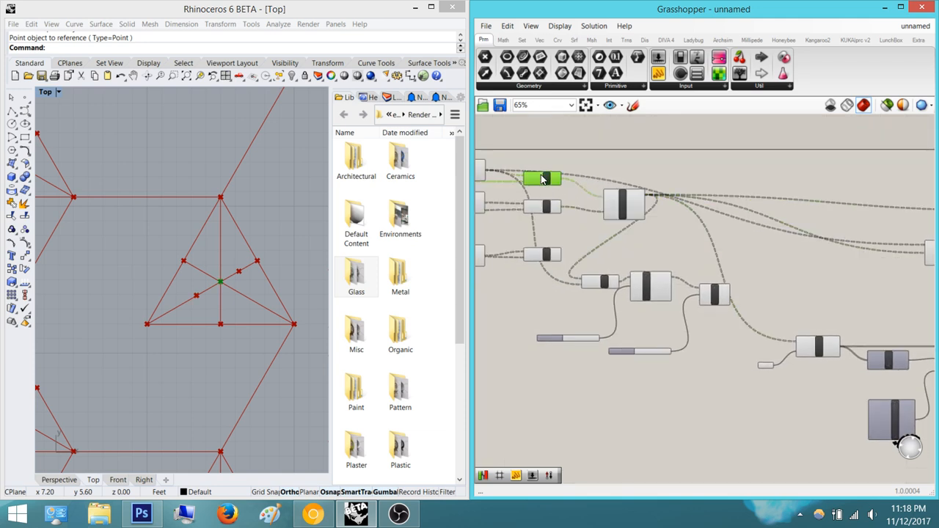
right_drag(592, 179, 643, 186)
click(681, 216)
right_drag(682, 217, 595, 218)
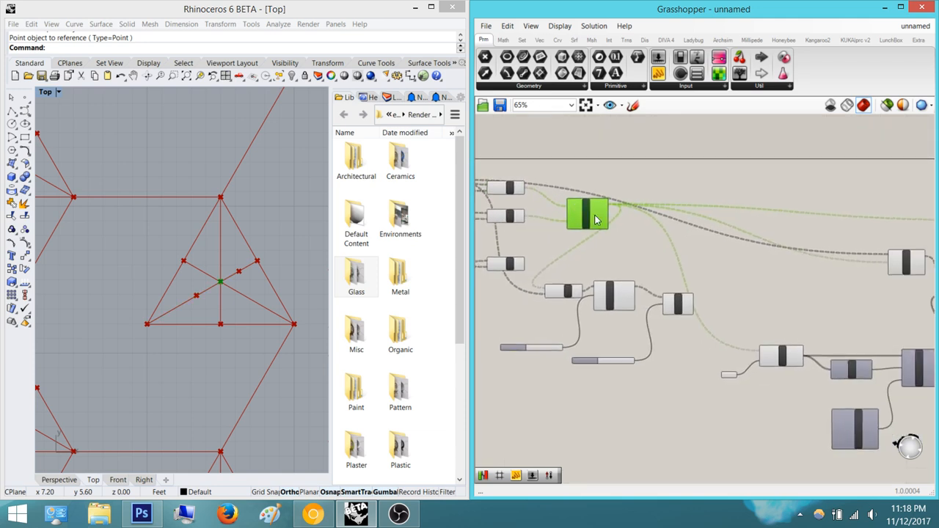
scroll(596, 218, down, 2)
scroll(663, 226, up, 1)
click(848, 253)
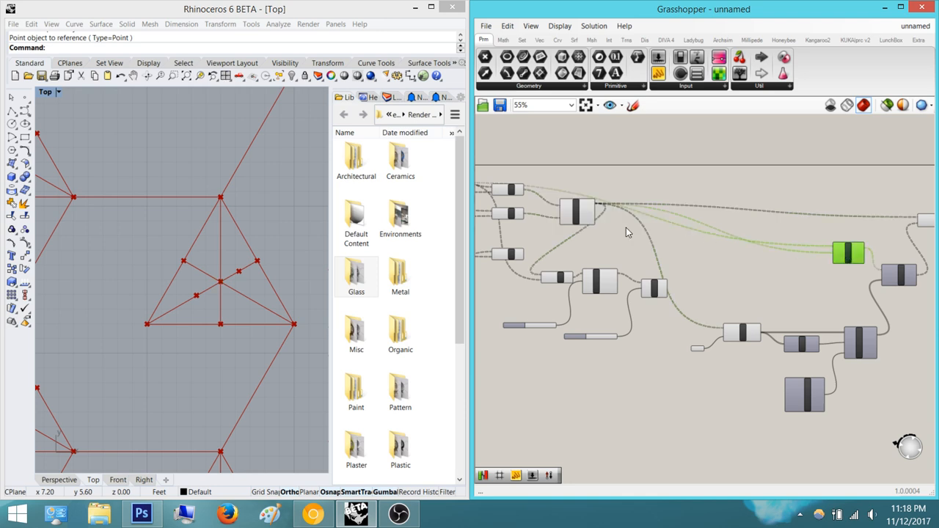
right_drag(553, 209, 696, 231)
click(591, 210)
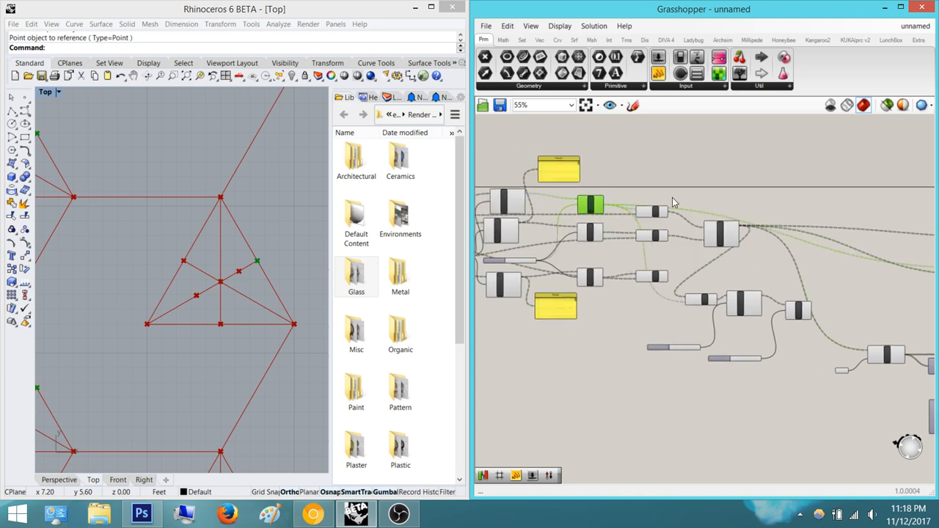
Place a Negative component beside the Construct Domain component
scroll(768, 261, up, 5)
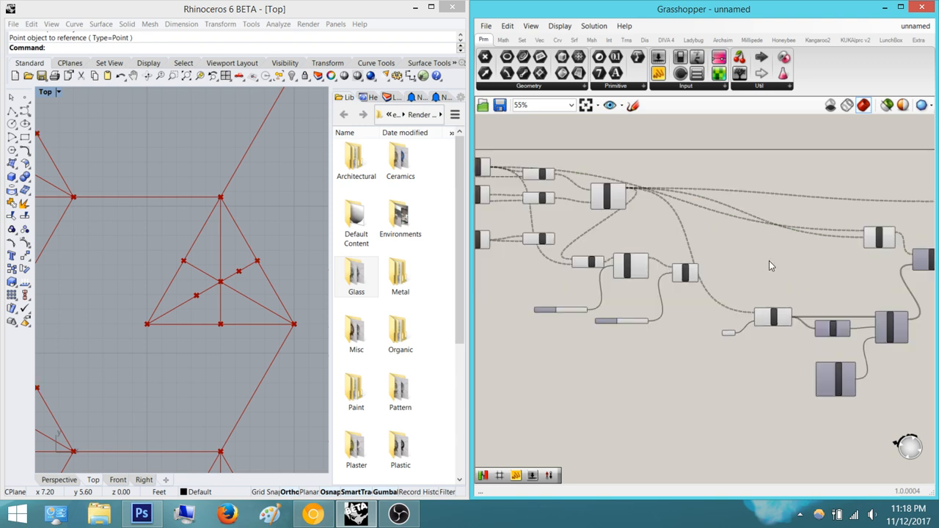
double_click(683, 344)
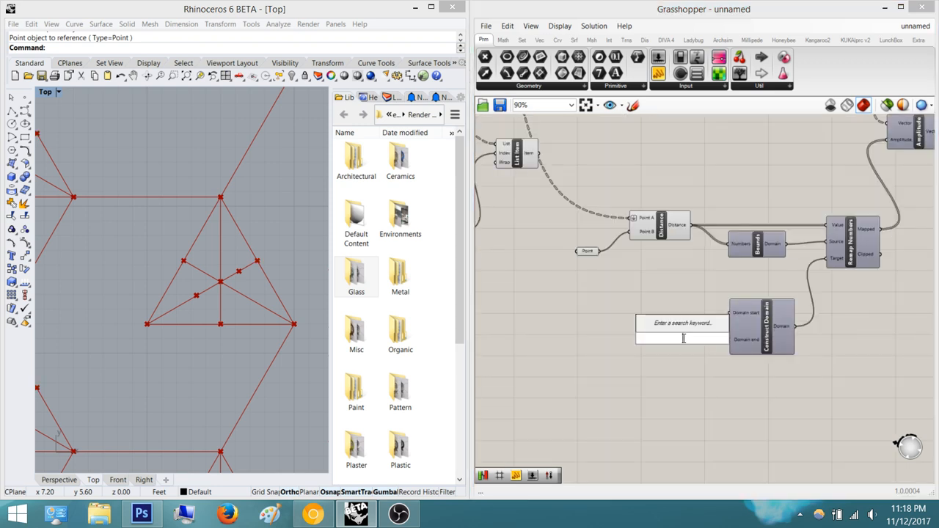
text(neg)
key(Return)
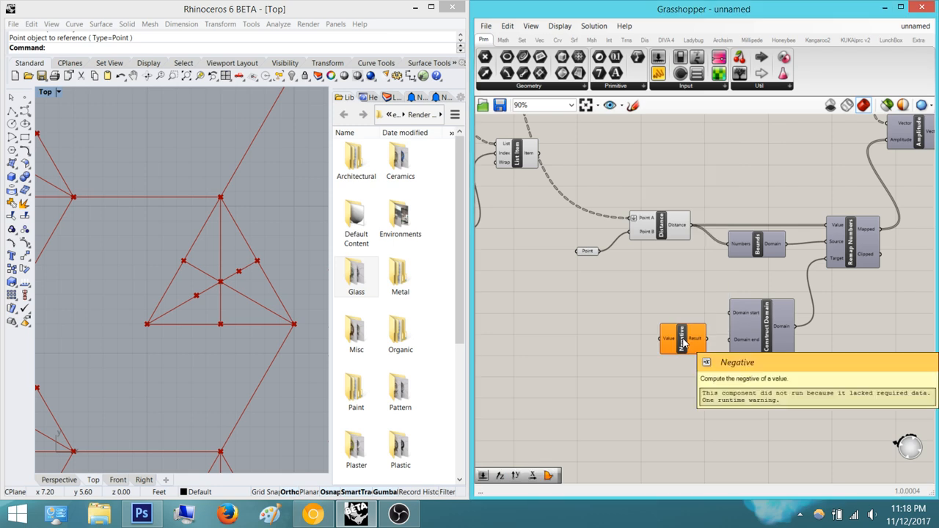
Create a number slider with value 1 and wire it through the Negative component into Construct Domain's Domain end
scroll(795, 300, up, 4)
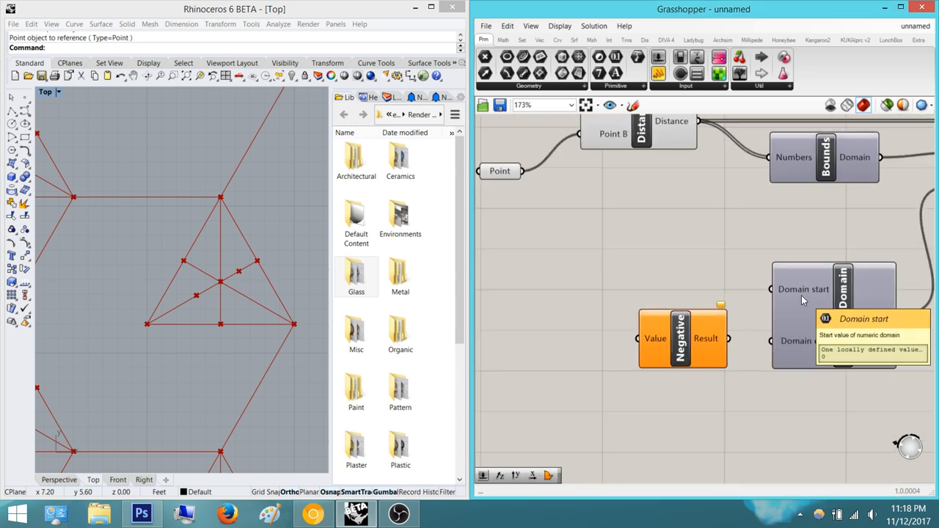
double_click(572, 385)
text(1)
key(Return)
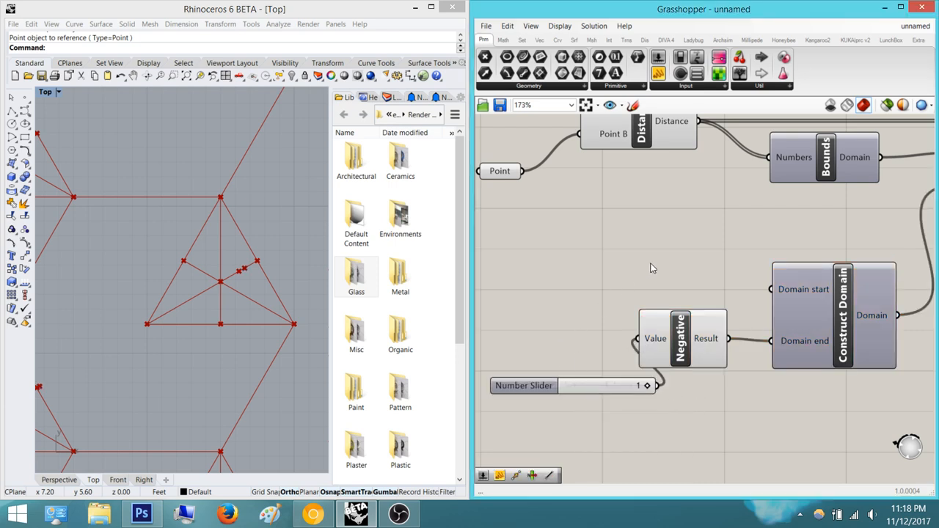
Highlight the Move component's output in Rhino and examine the direction in which the points shift with the negative domain end
scroll(742, 302, down, 5)
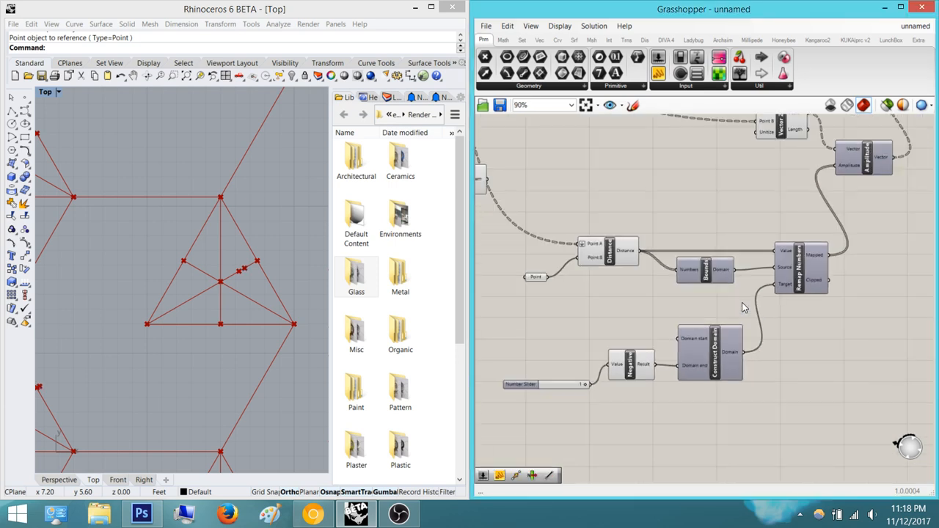
scroll(749, 302, down, 4)
scroll(763, 222, up, 4)
click(721, 211)
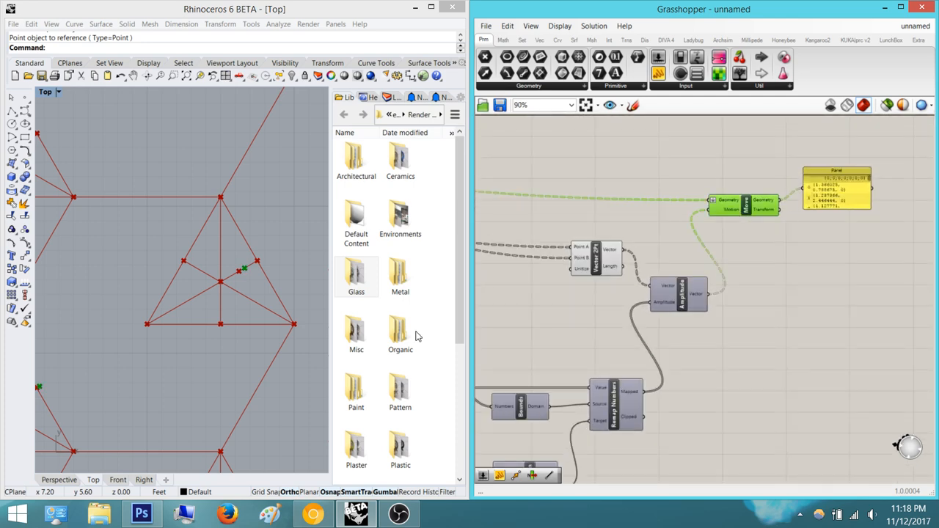
right_drag(281, 216, 281, 216)
scroll(282, 216, down, 3)
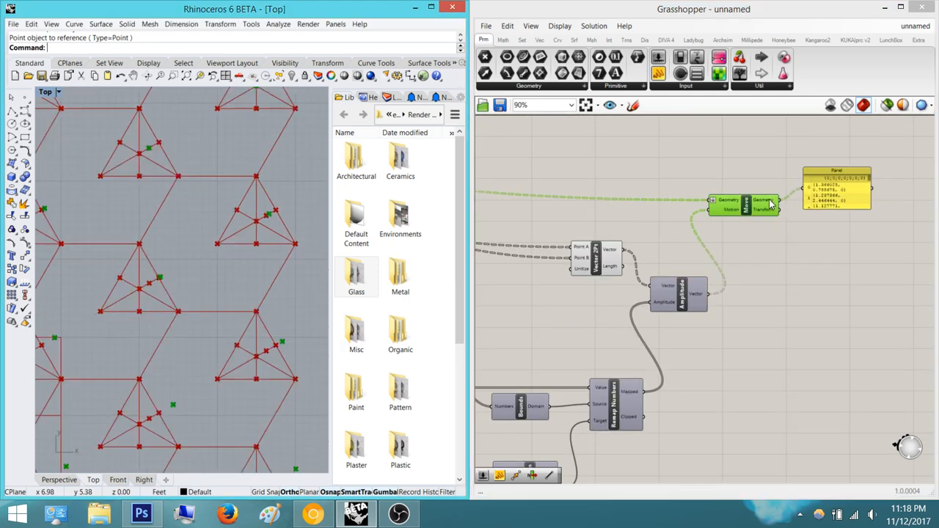
scroll(785, 236, up, 3)
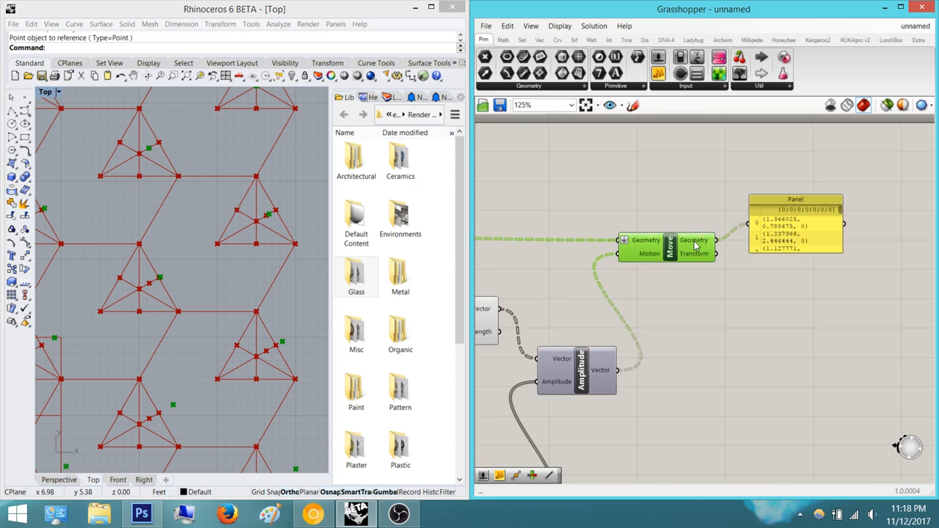
mouse_move(694, 245)
scroll(760, 295, down, 3)
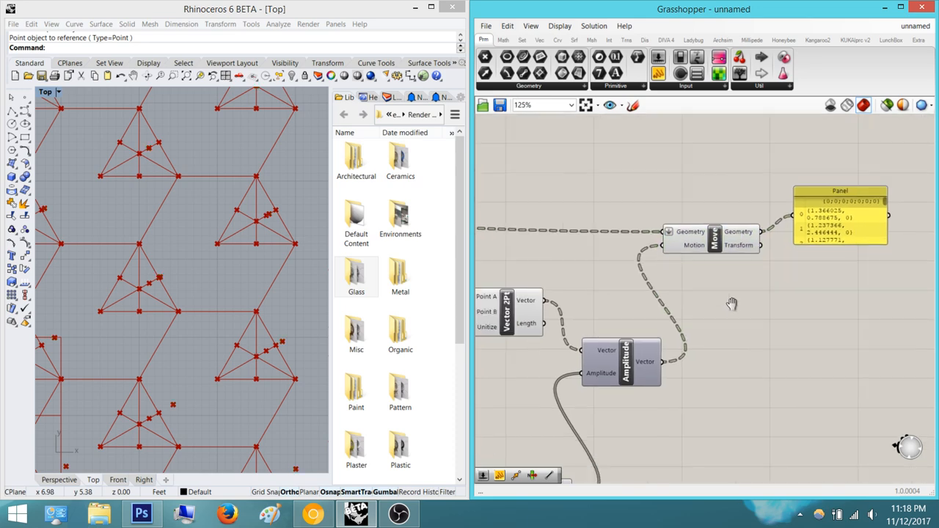
right_drag(613, 334, 727, 298)
scroll(257, 293, up, 5)
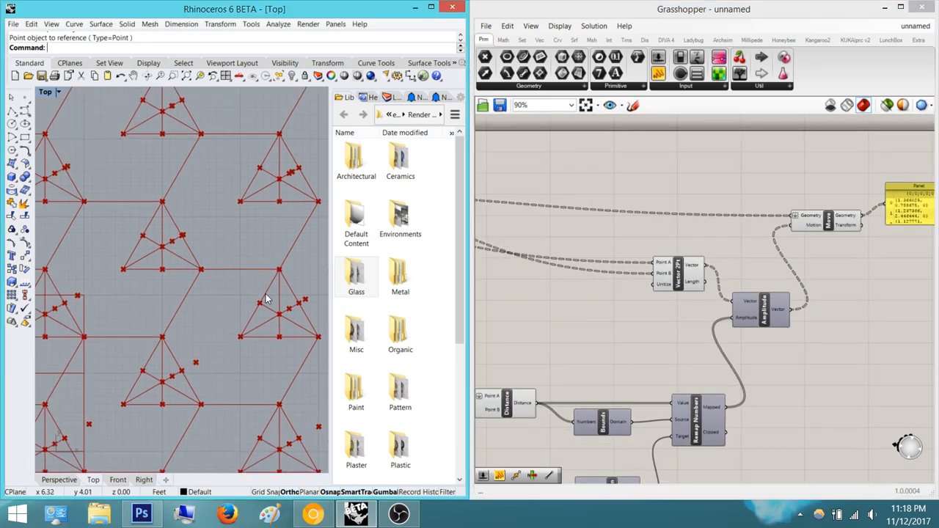
scroll(232, 290, up, 2)
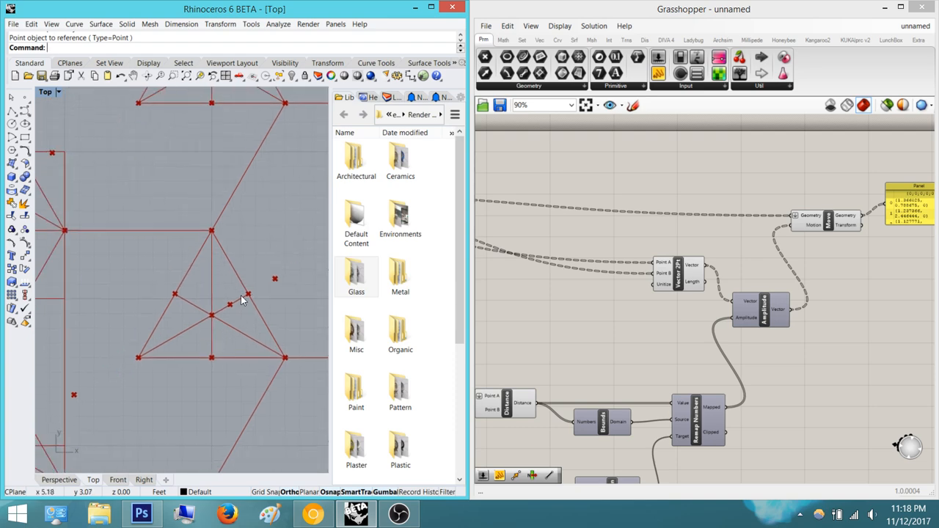
scroll(240, 280, down, 10)
scroll(154, 358, up, 8)
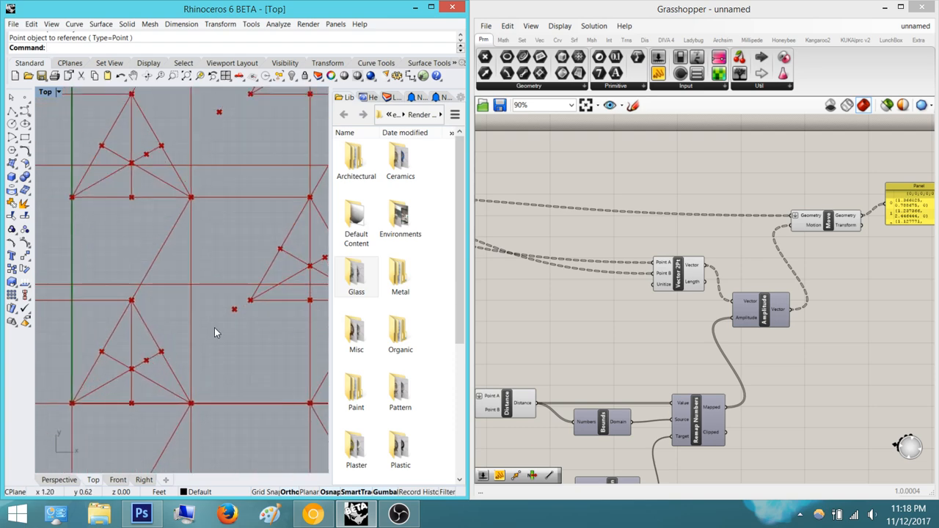
scroll(215, 332, down, 5)
scroll(610, 315, down, 2)
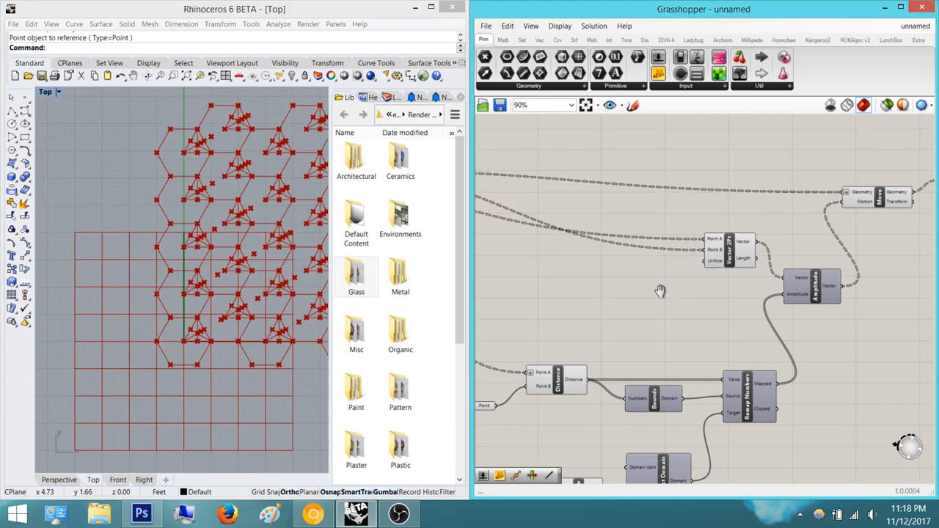
Select the Move component again and compare its point positions with the triangle edges near to and far from the attractor
click(852, 214)
scroll(234, 242, up, 5)
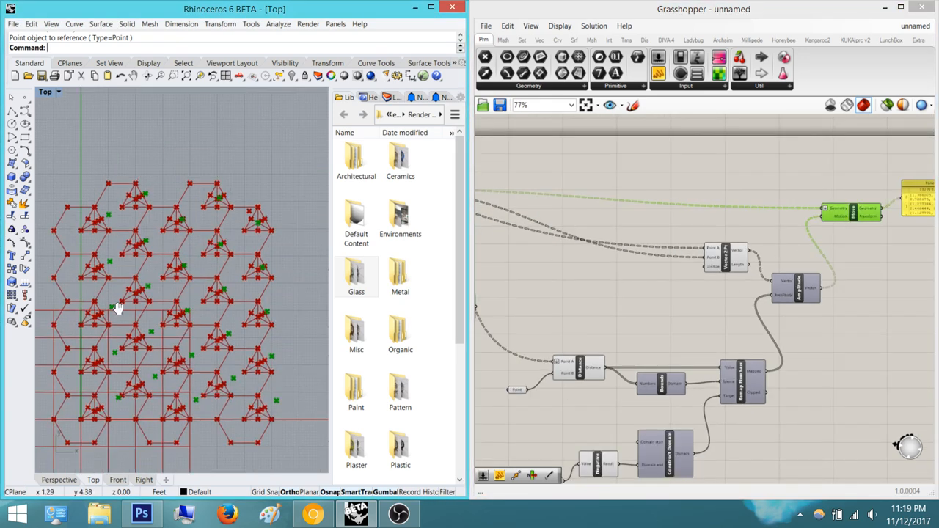
scroll(244, 239, up, 5)
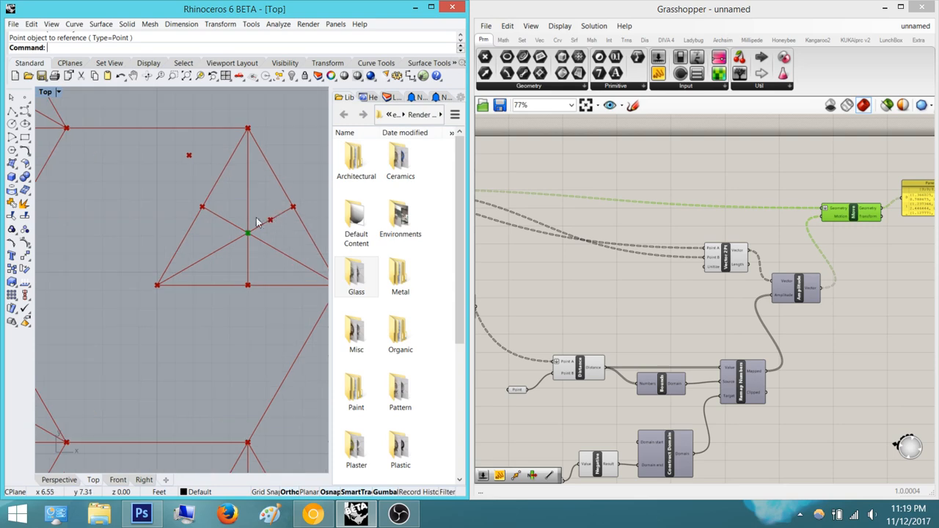
scroll(245, 238, down, 8)
scroll(195, 276, up, 8)
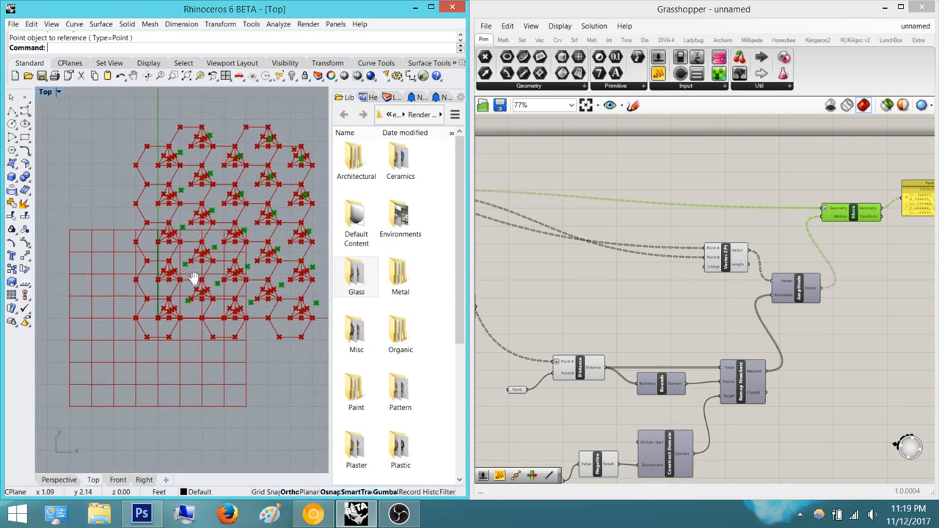
scroll(200, 337, up, 5)
scroll(247, 314, down, 4)
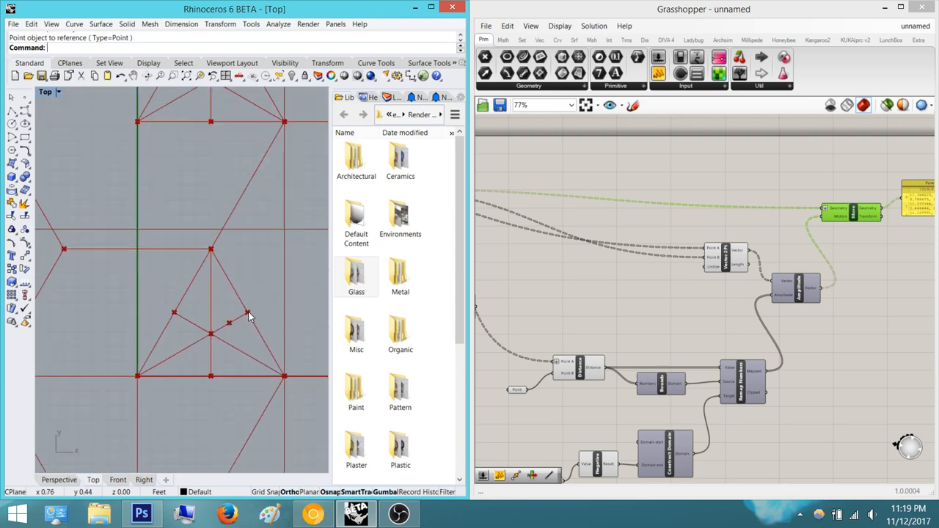
right_drag(289, 262, 230, 287)
scroll(198, 308, up, 5)
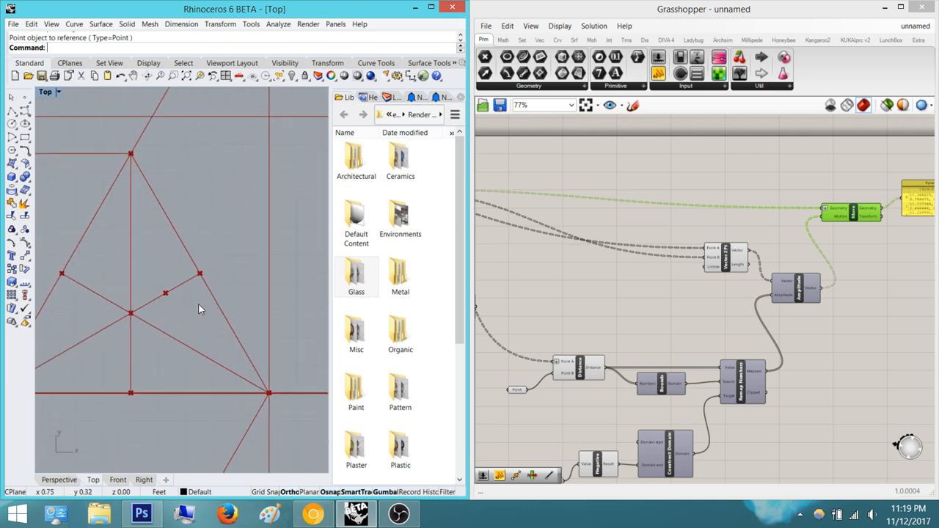
scroll(189, 289, down, 3)
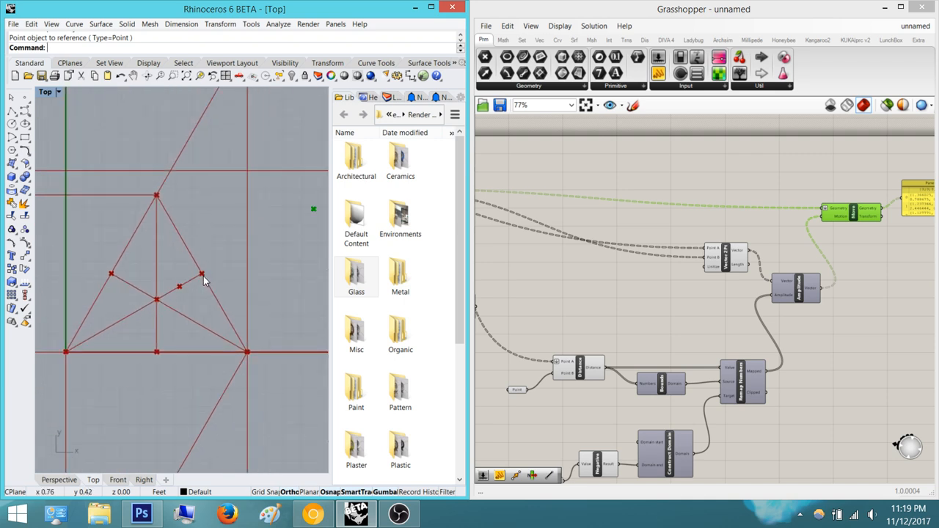
right_drag(268, 259, 287, 217)
right_drag(658, 265, 690, 221)
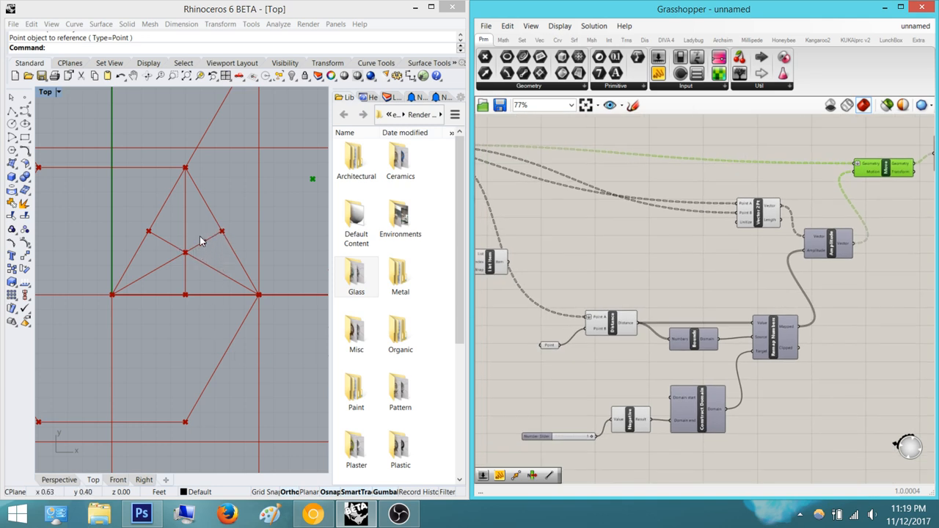
Create a number slider with value 0.0625, place it above the Negative component and connect it to Construct Domain's Domain start
scroll(624, 411, up, 4)
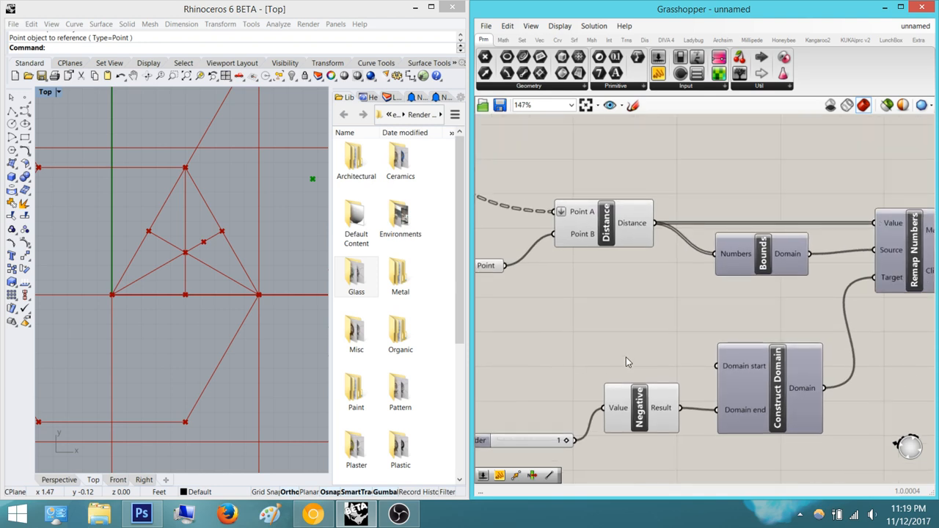
double_click(650, 352)
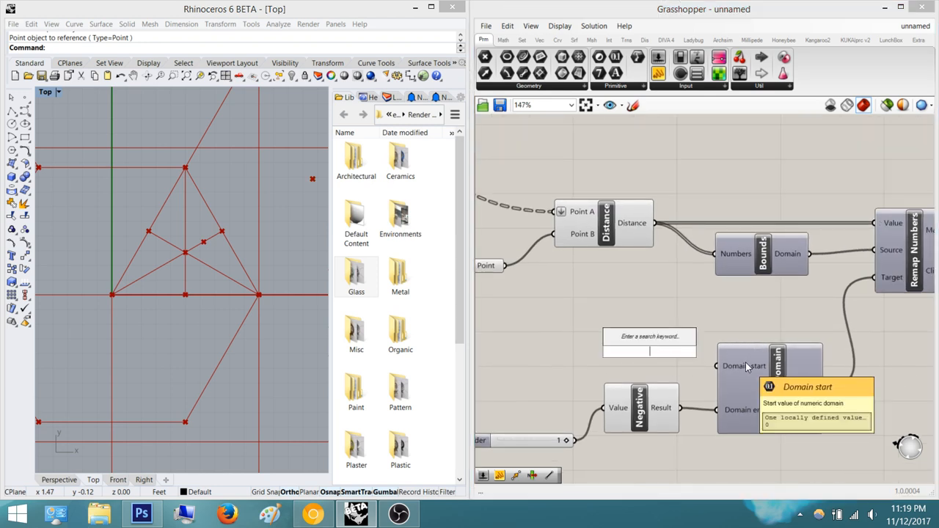
text(0.0625)
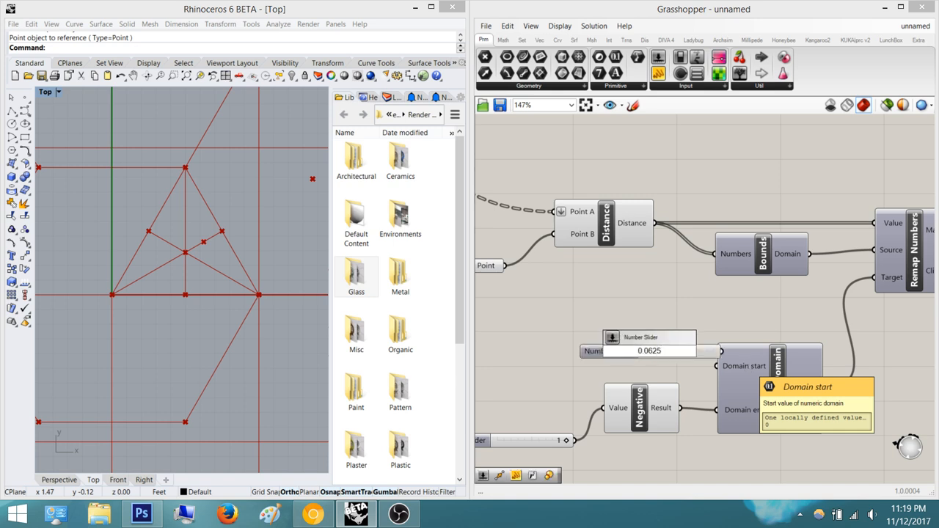
key(Return)
drag(638, 350, 553, 359)
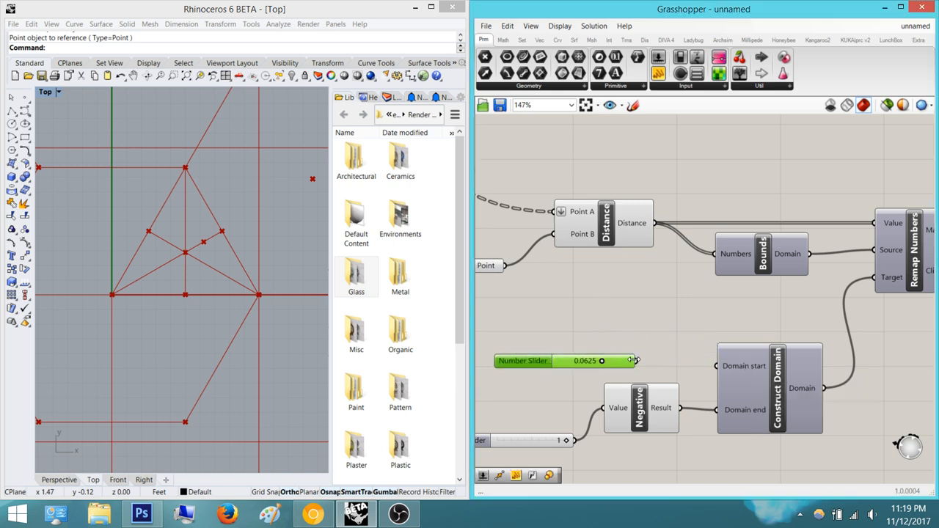
drag(659, 364, 709, 364)
scroll(272, 166, down, 4)
scroll(266, 254, up, 8)
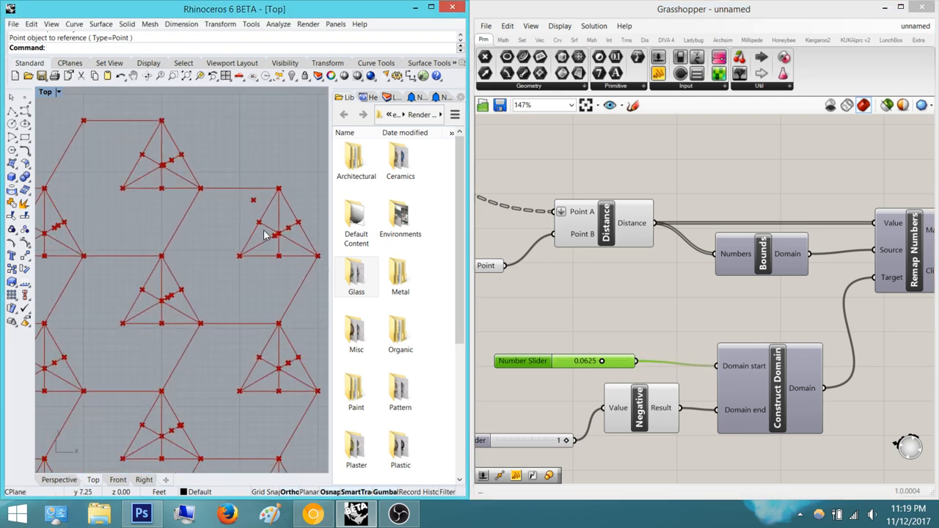
Highlight the Move component's output and examine where the points sit inside the triangle nearest the attractor
scroll(266, 254, up, 3)
scroll(658, 259, down, 6)
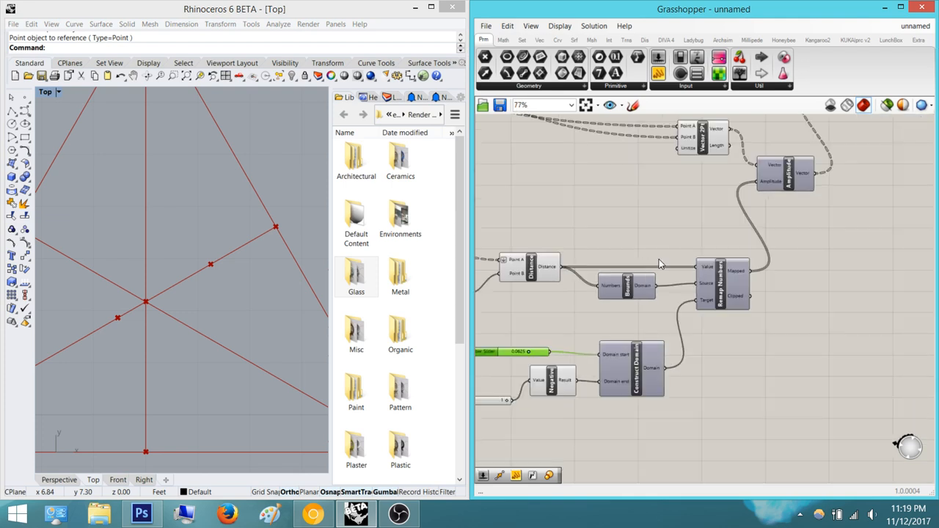
click(709, 200)
scroll(237, 241, down, 2)
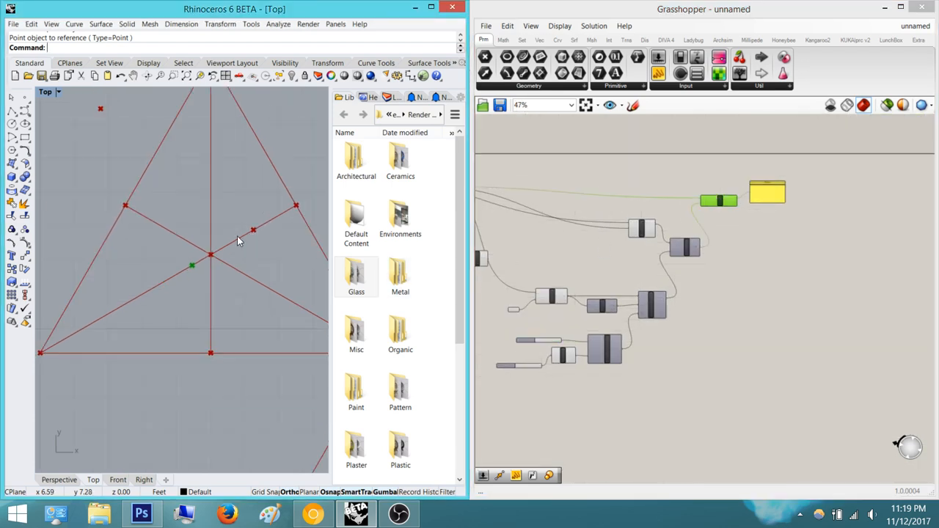
right_drag(183, 253, 267, 252)
scroll(250, 253, down, 2)
scroll(616, 339, up, 6)
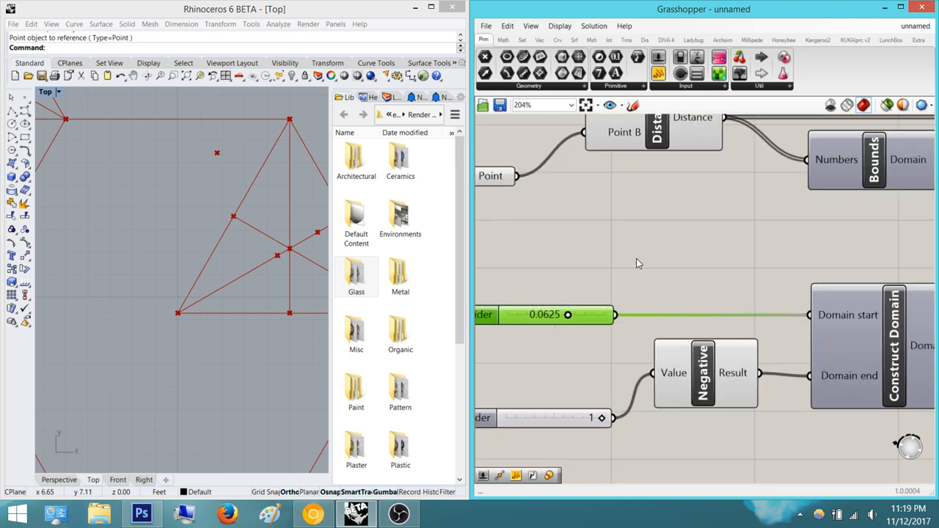
Add a second Negative component and wire the 0.0625 slider through it into Construct Domain's Domain start
double_click(636, 264)
text(neag)
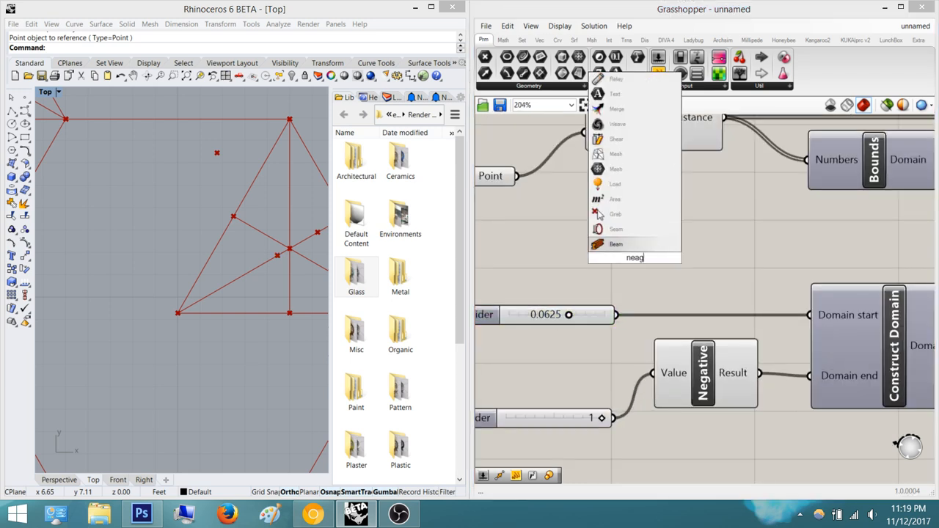
key(BackSpace)
key(BackSpace)
text(gati)
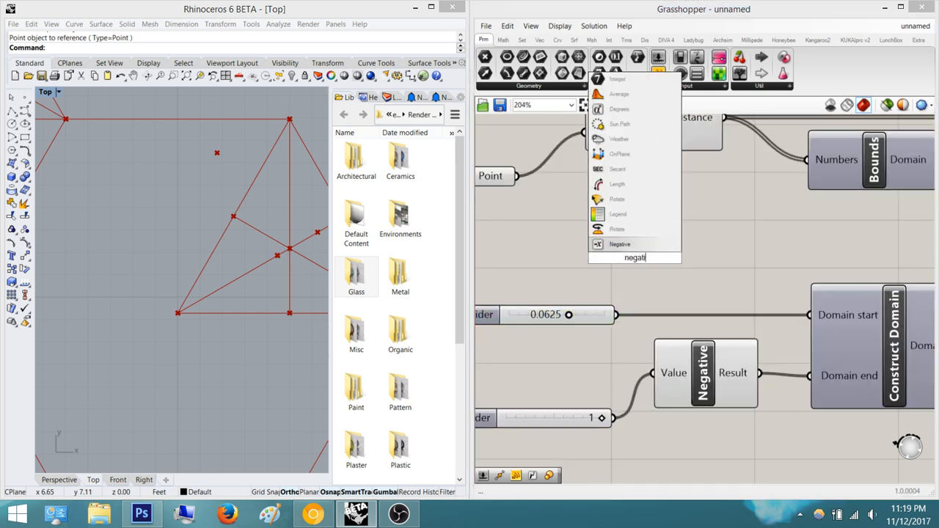
key(Return)
drag(688, 258, 809, 315)
drag(588, 263, 614, 313)
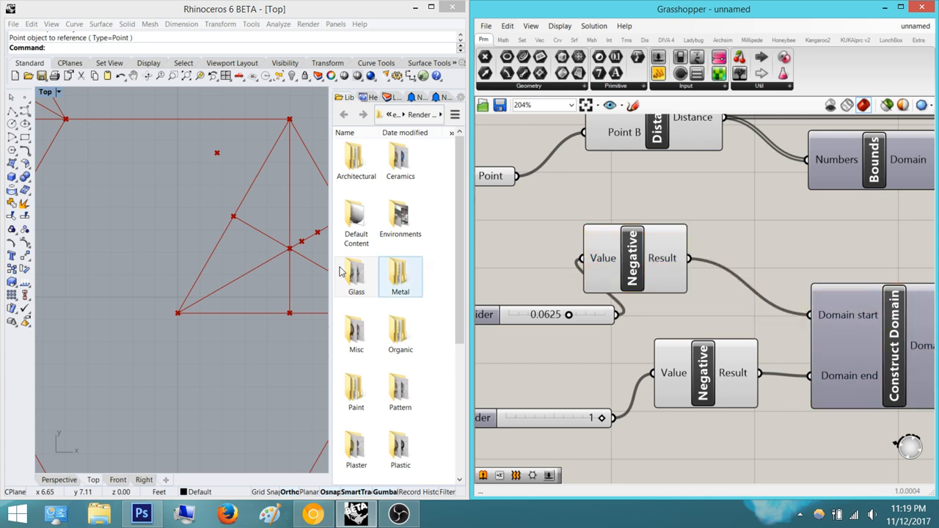
click(648, 266)
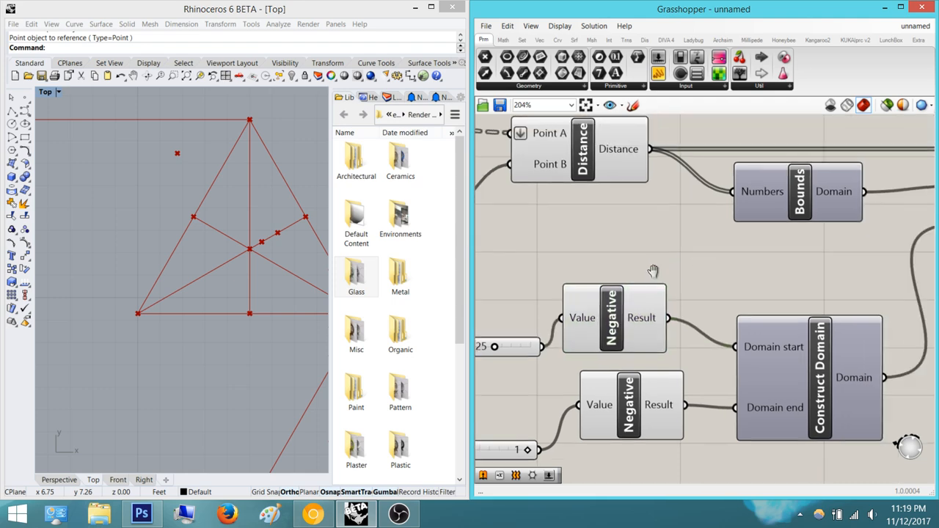
Select the Move component and compare its points in triangles near the attractor with those in the farthest grid corner
scroll(739, 237, down, 3)
scroll(740, 235, down, 4)
right_drag(846, 121, 708, 294)
scroll(752, 258, up, 5)
click(754, 251)
scroll(226, 214, down, 4)
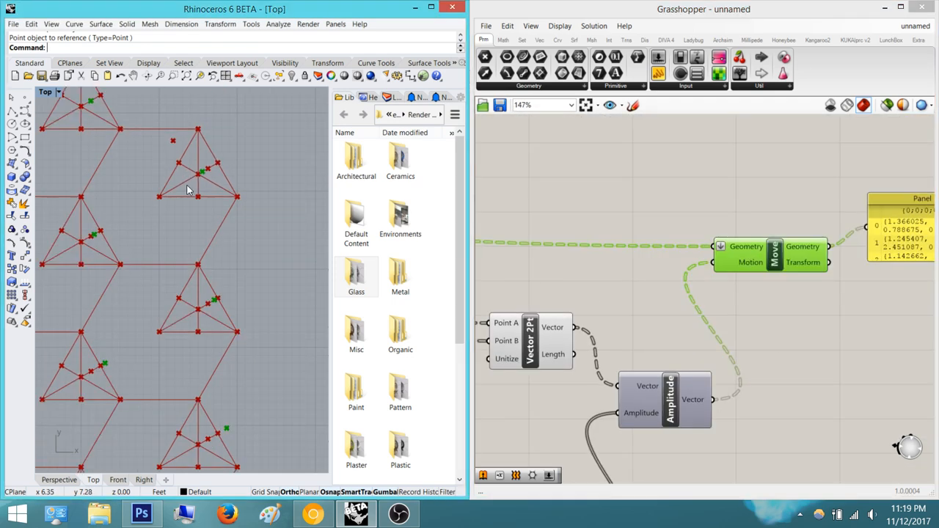
click(850, 386)
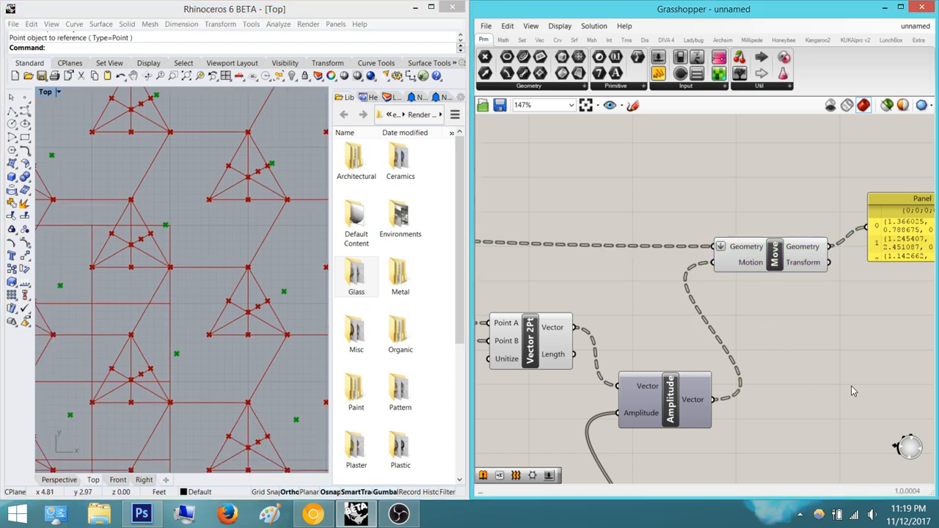
right_drag(822, 327, 879, 263)
right_drag(143, 385, 160, 292)
scroll(158, 296, up, 6)
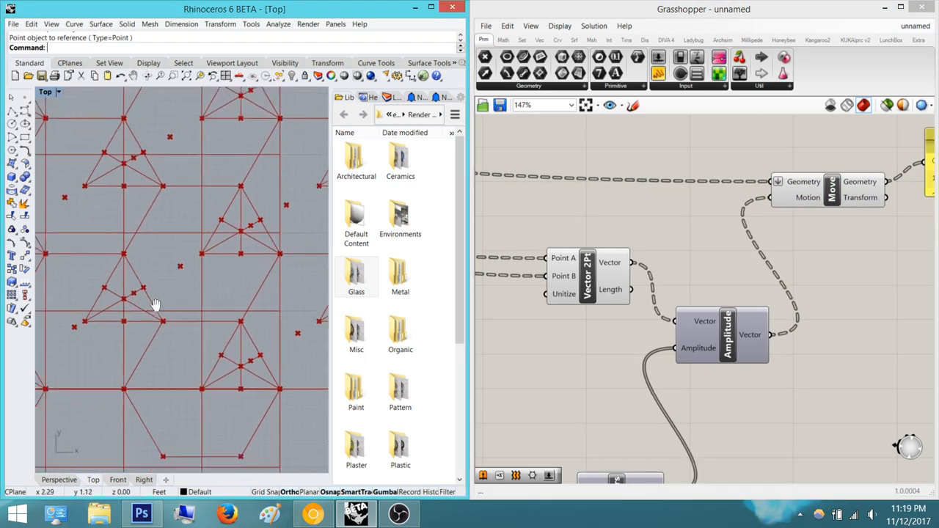
right_drag(656, 231, 706, 166)
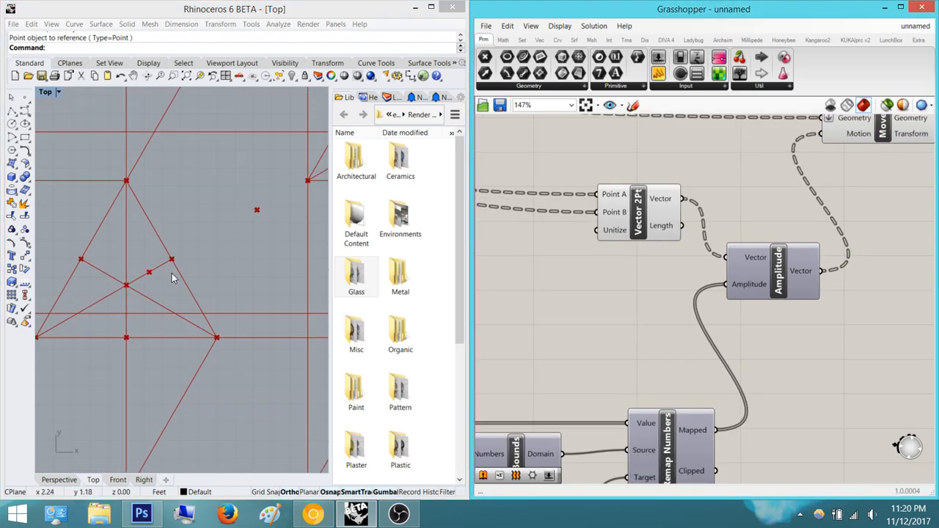
right_drag(247, 317, 253, 303)
Set the rounding of the number slider feeding Construct Domain's Domain end to floating-point numbers (R)
right_drag(543, 425, 599, 329)
scroll(599, 329, down, 2)
right_drag(536, 444, 615, 359)
scroll(537, 398, up, 5)
right_drag(537, 398, 704, 355)
right_drag(529, 370, 580, 372)
click(564, 353)
double_click(563, 355)
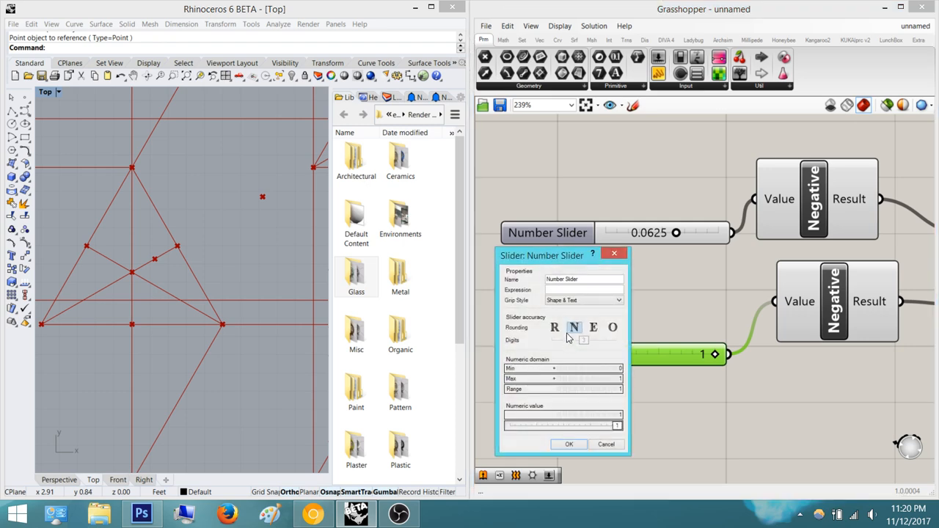
click(554, 327)
click(577, 445)
Lower the Domain end slider to 0.283, checking the moved point against the edge midpoint of the farthest corner triangle
scroll(179, 293, down, 5)
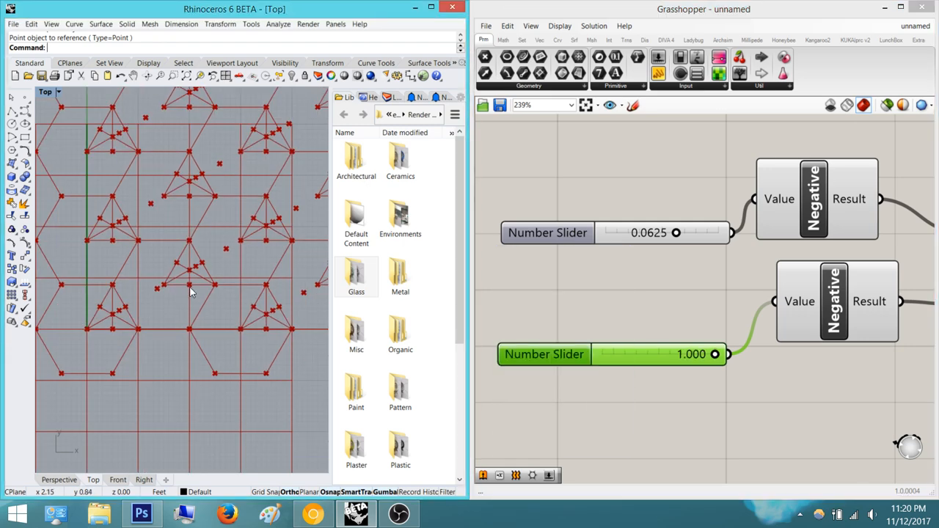
scroll(160, 305, down, 2)
scroll(185, 303, up, 8)
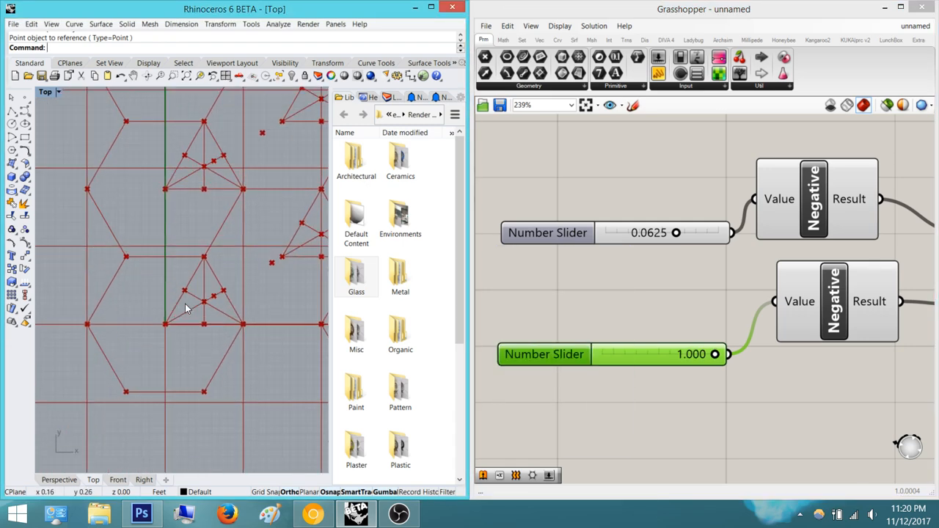
right_drag(244, 259, 234, 261)
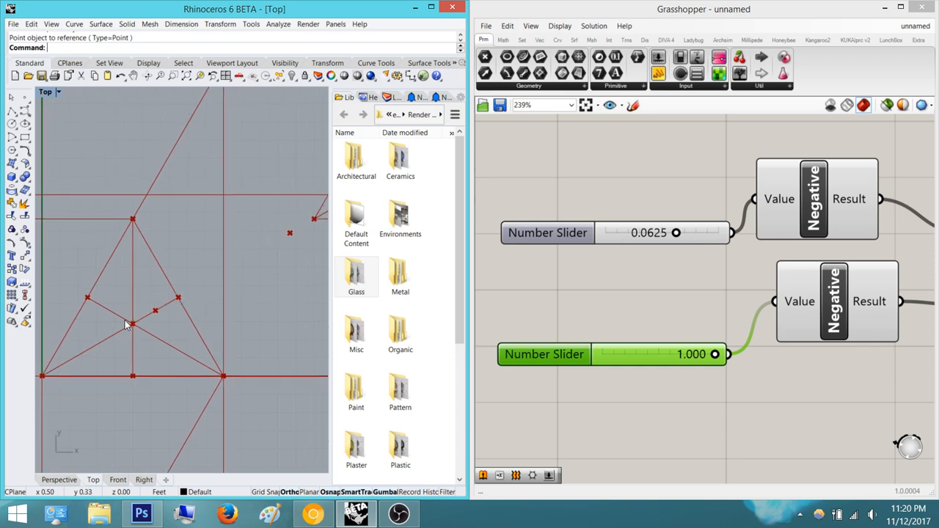
scroll(660, 324, up, 2)
drag(749, 352, 655, 353)
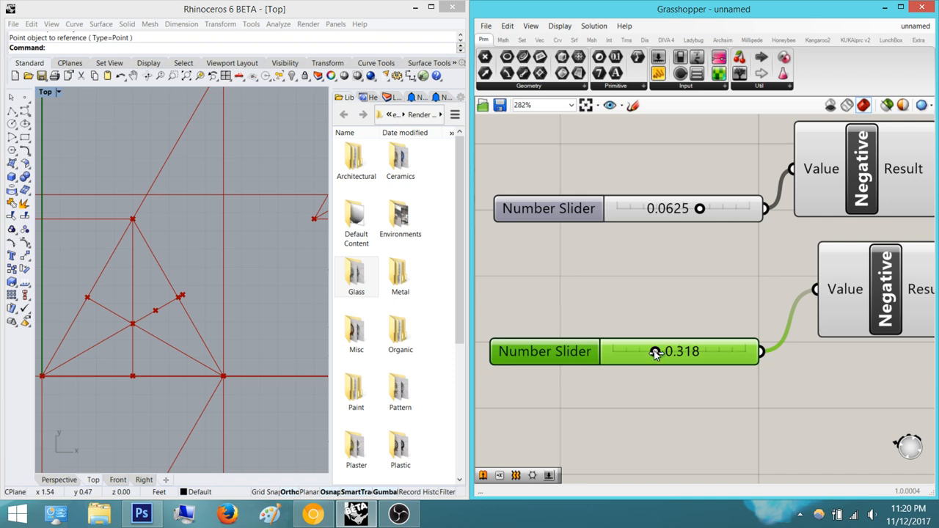
mouse_move(655, 353)
mouse_down()
mouse_move(668, 353)
mouse_move(650, 353)
mouse_up()
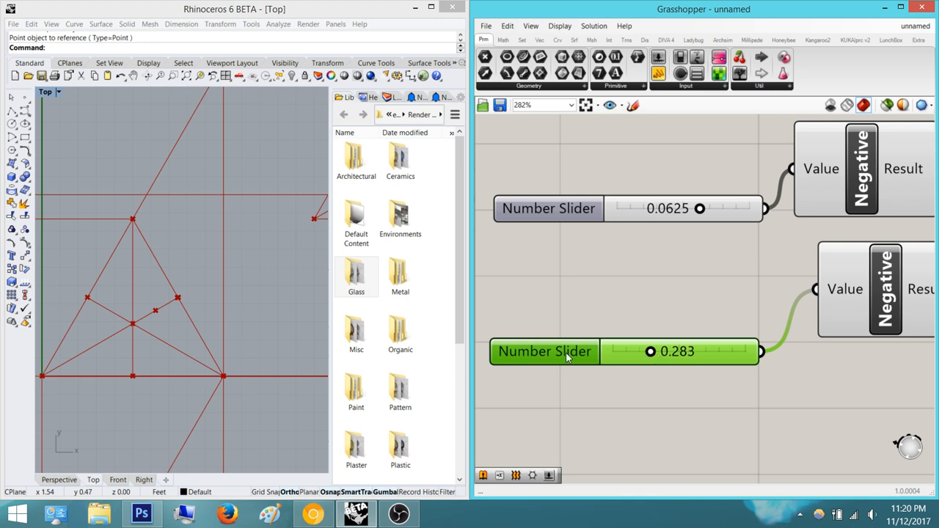
scroll(157, 262, up, 8)
scroll(134, 282, down, 5)
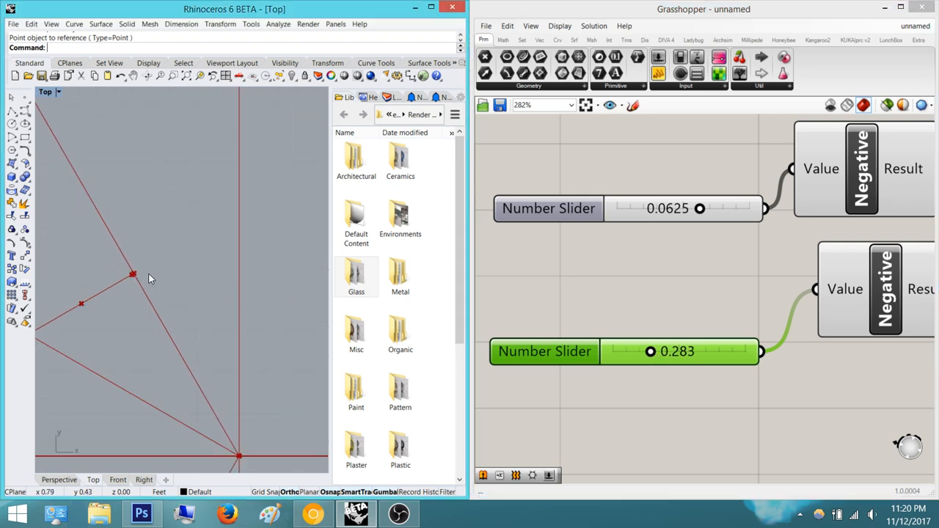
click(669, 312)
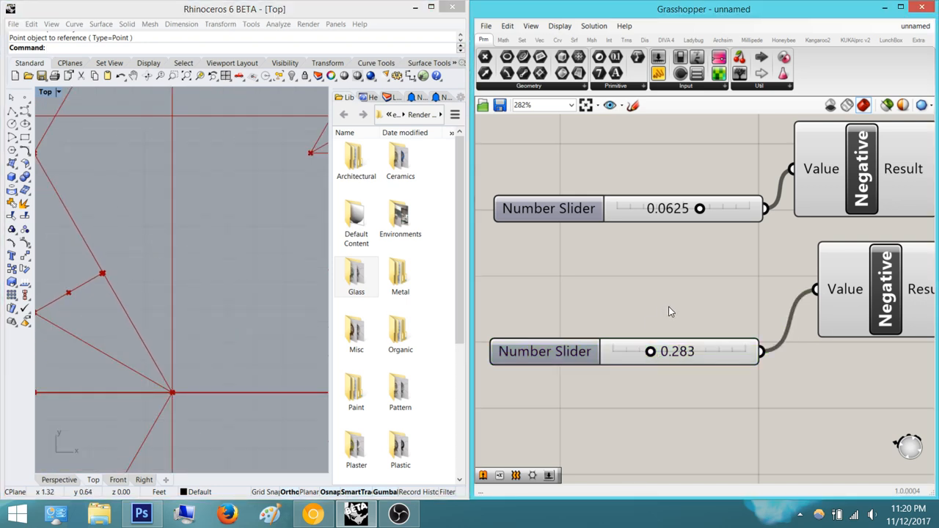
Highlight the Move component's output and examine the distribution of moved points across the whole hexagon grid
scroll(162, 317, down, 10)
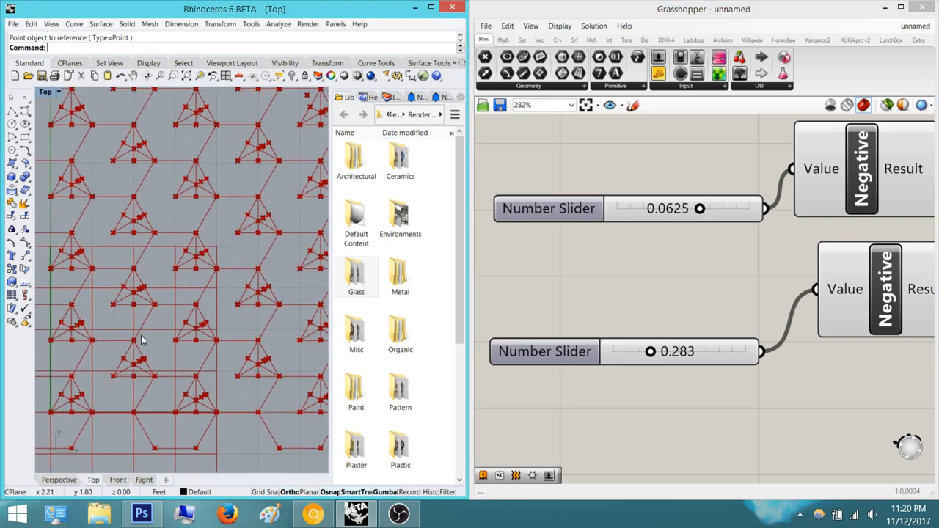
scroll(205, 257, up, 6)
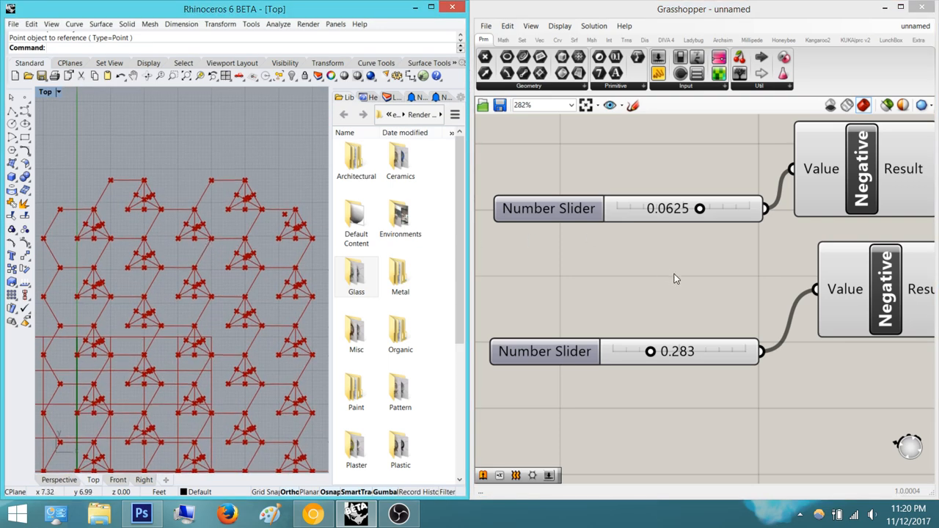
scroll(626, 278, down, 2)
scroll(626, 278, down, 8)
right_drag(861, 173, 661, 353)
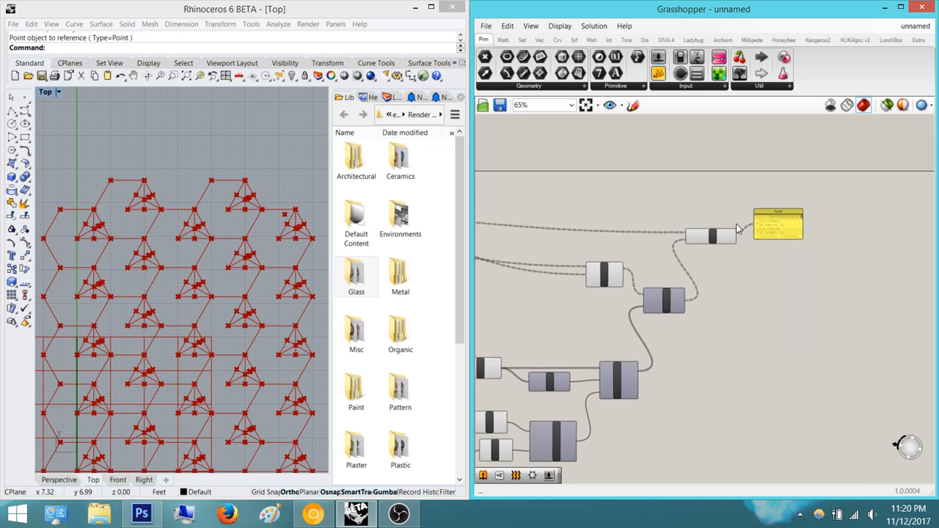
scroll(710, 245, up, 6)
click(709, 247)
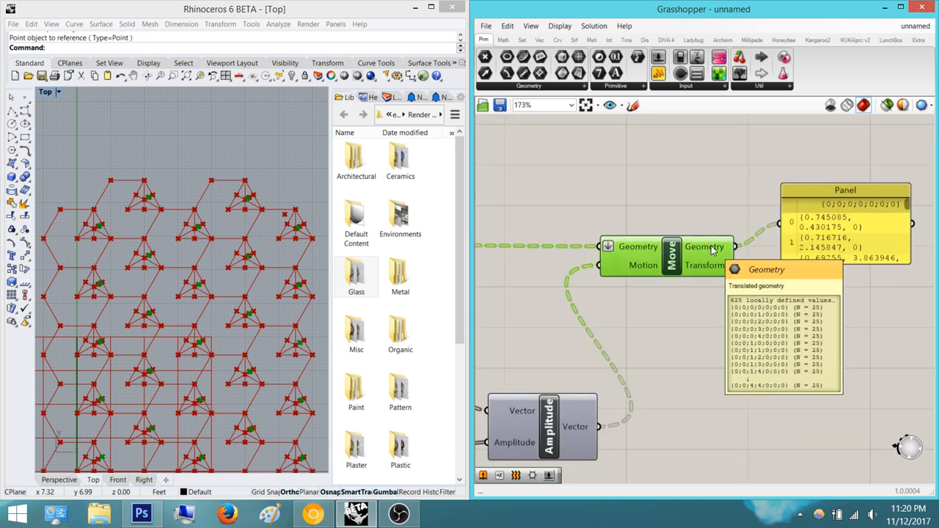
click(721, 342)
Move the output Panel higher on the canvas to clear the space beside the Move component
right_drag(856, 227, 757, 254)
drag(758, 254, 760, 180)
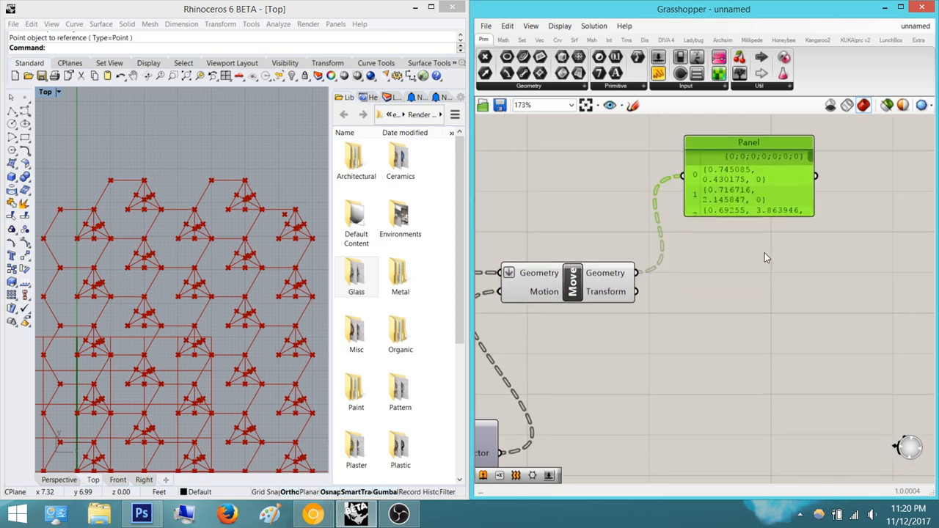
click(764, 253)
scroll(712, 262, down, 3)
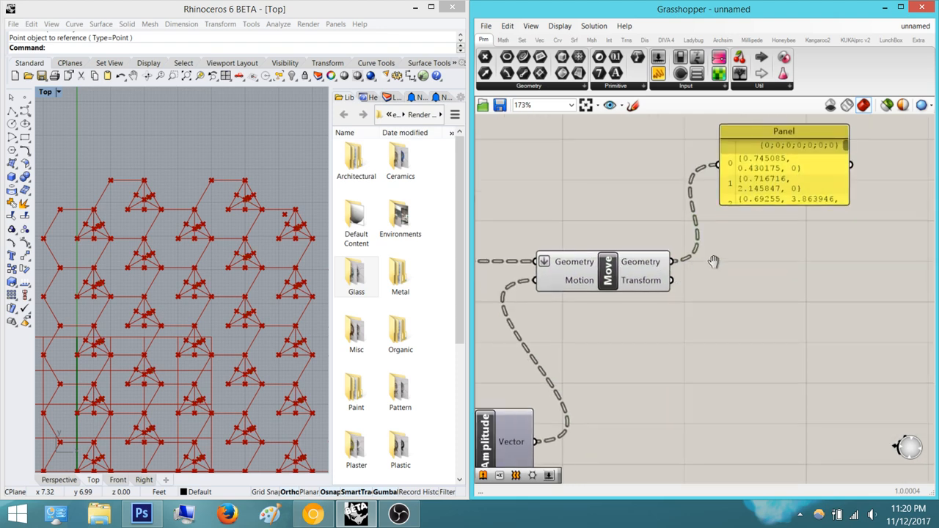
Examine how closely the original and moved points lie along the centre line of a single triangle
scroll(213, 297, up, 10)
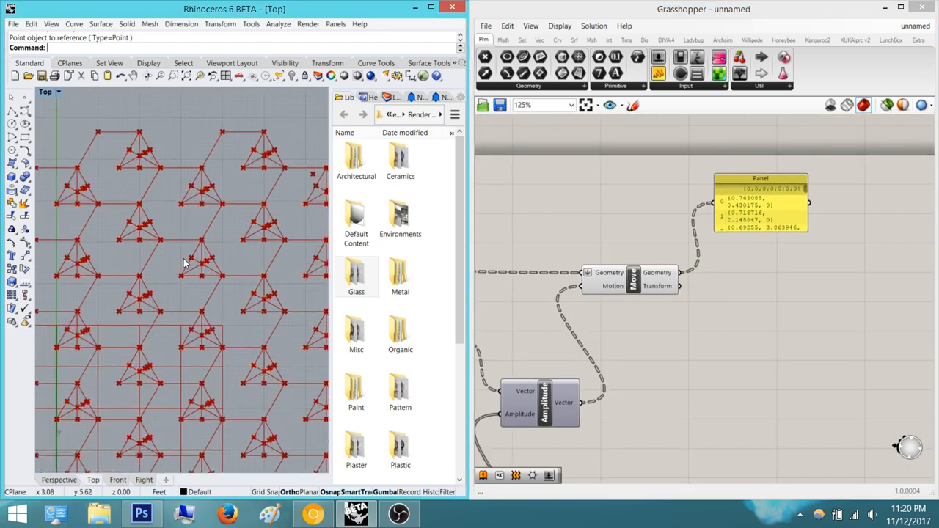
scroll(216, 299, up, 3)
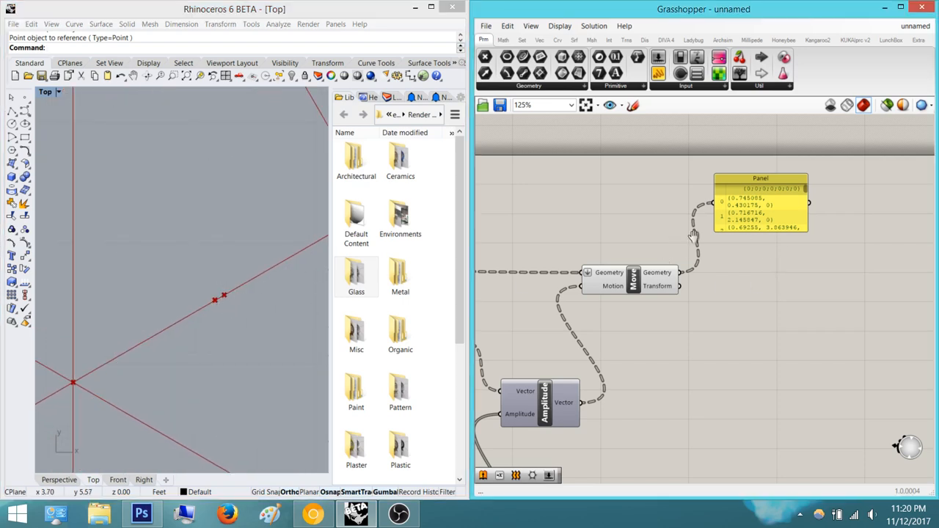
scroll(776, 265, down, 4)
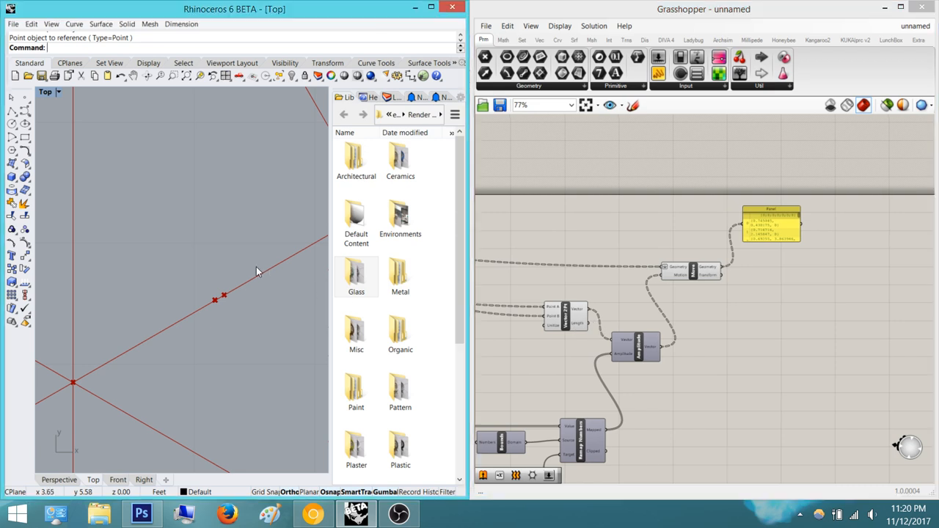
scroll(256, 266, down, 5)
scroll(173, 253, up, 3)
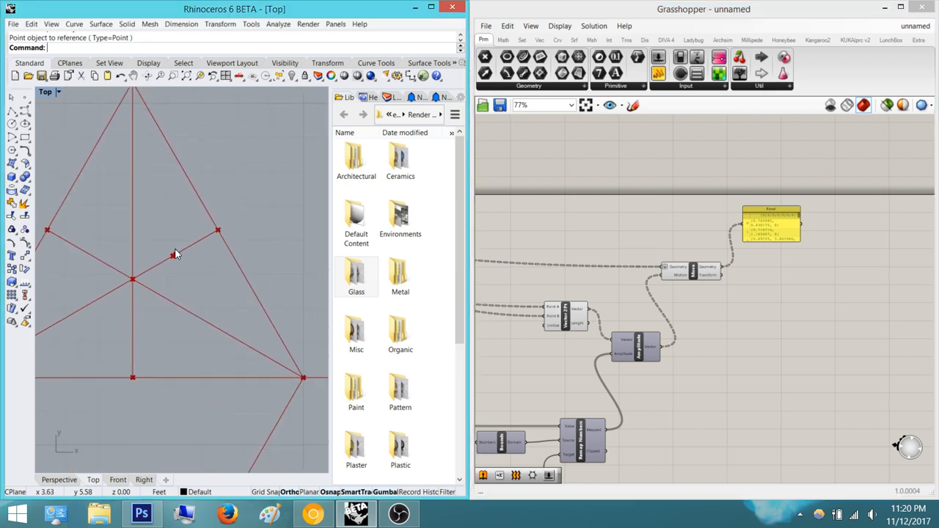
scroll(173, 253, down, 2)
scroll(711, 310, down, 2)
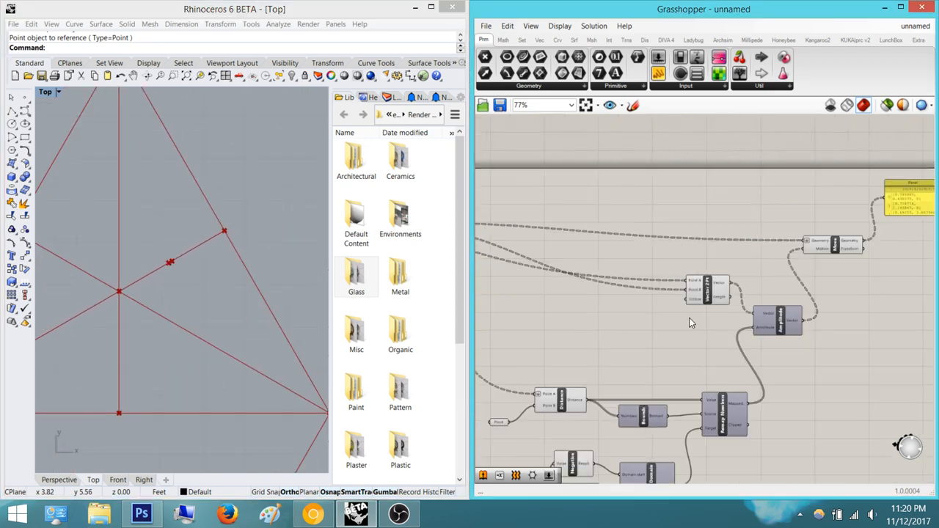
Select the upstream group of three components with their two sliders and turn off its preview
drag(664, 375, 534, 291)
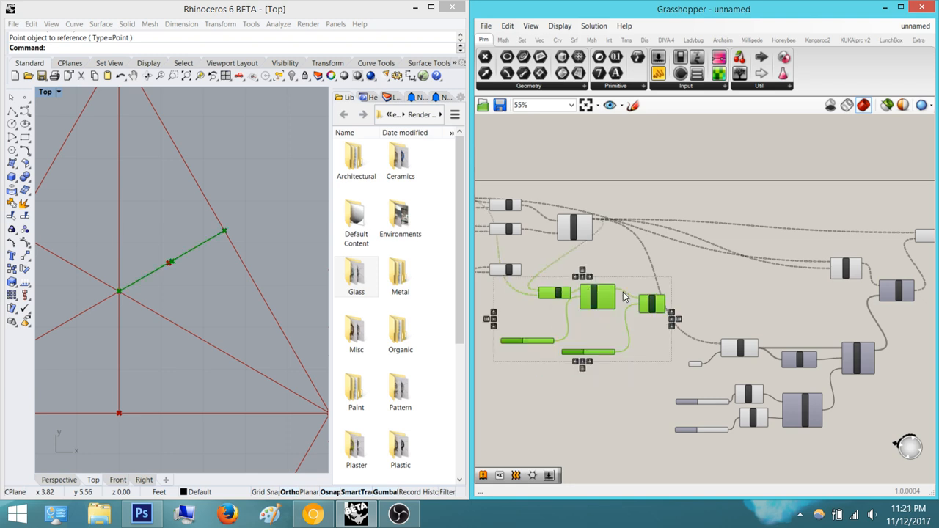
middle_click(623, 292)
click(663, 256)
click(810, 301)
Add a 4Point Surface component beside the Move component, leaving space between them for wiring
right_drag(920, 276, 788, 284)
scroll(788, 284, down, 2)
scroll(789, 284, up, 5)
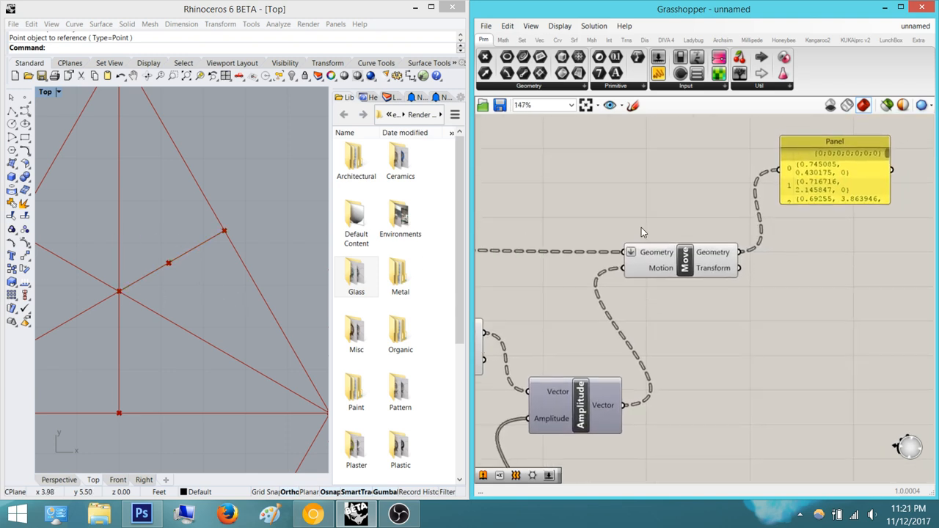
click(681, 265)
right_drag(745, 329, 657, 339)
double_click(753, 306)
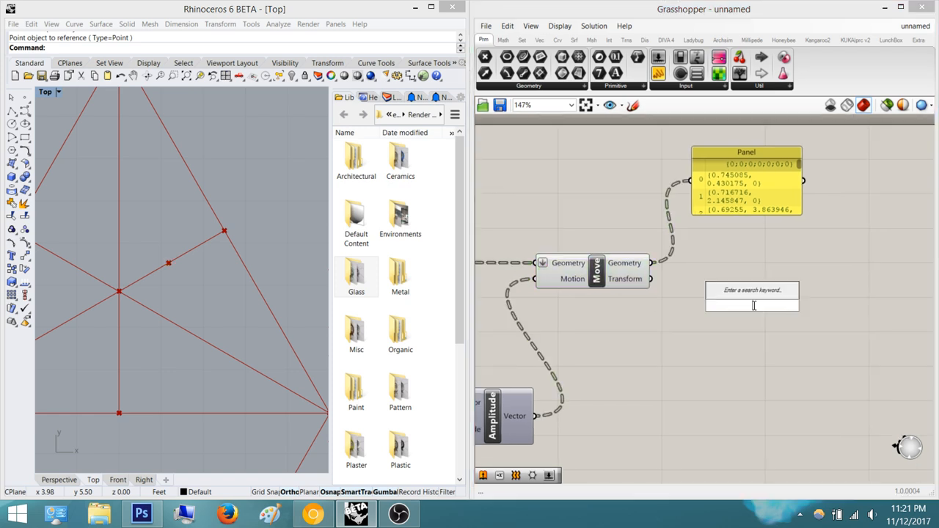
click(722, 353)
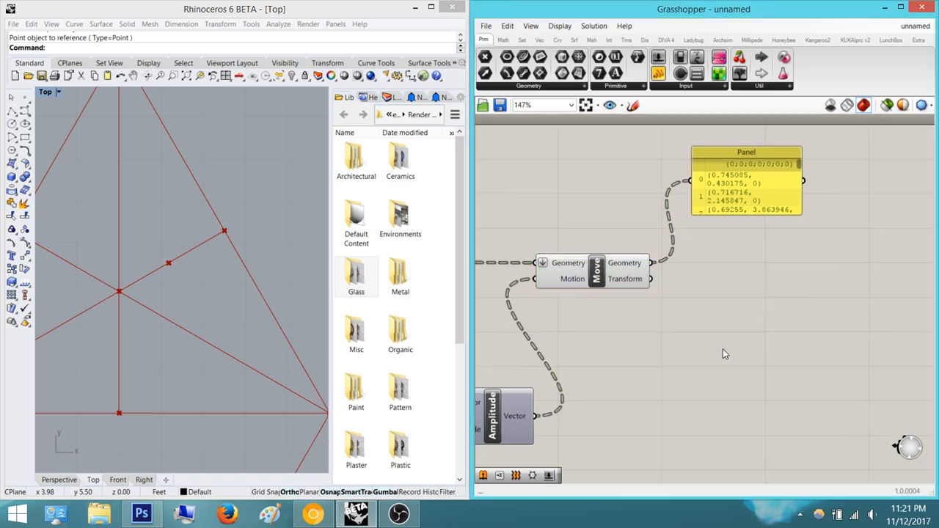
double_click(738, 278)
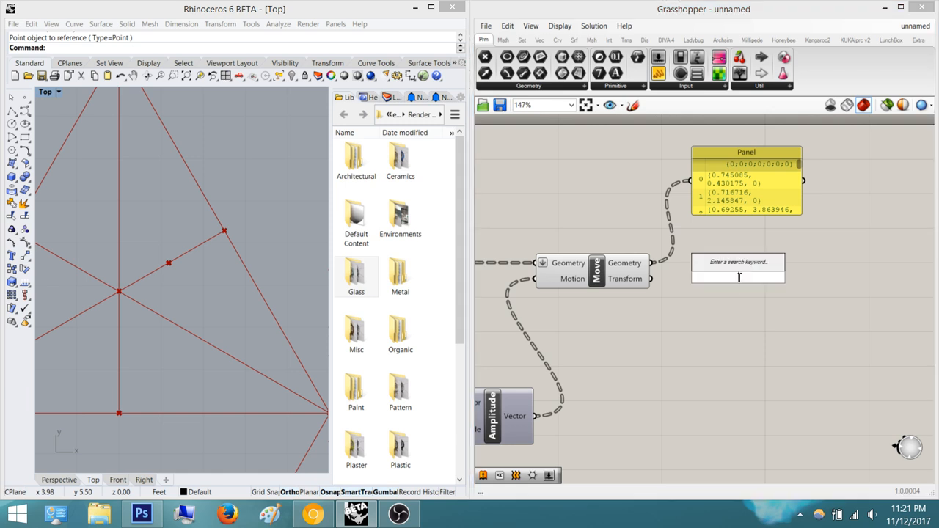
text(4pt)
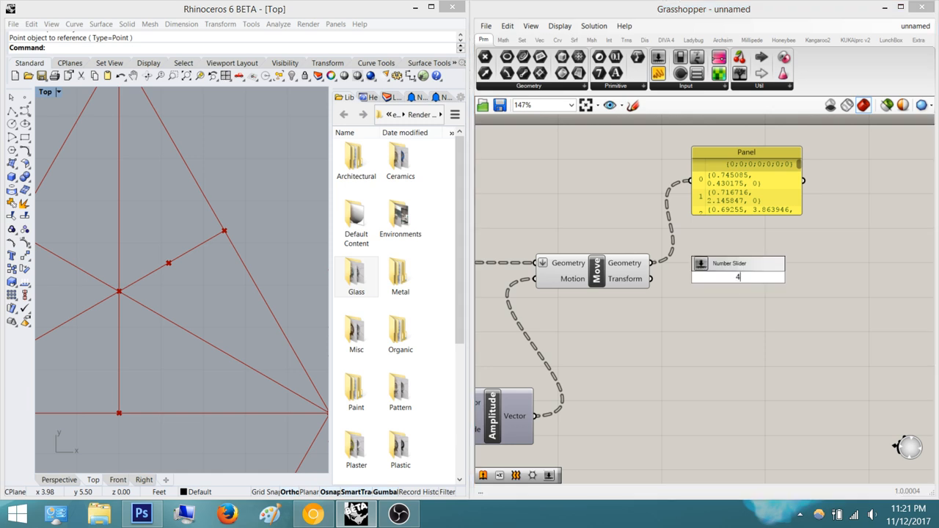
key(Return)
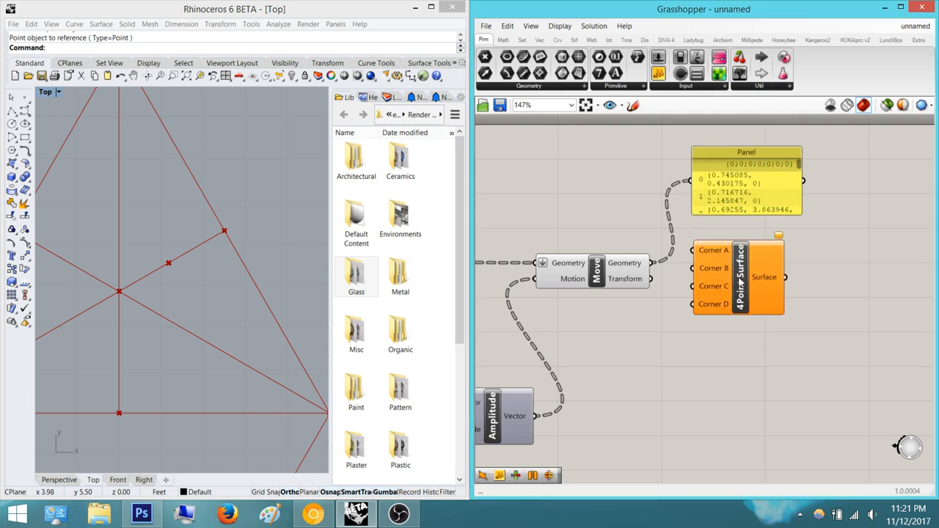
drag(740, 282, 813, 285)
Connect the Move component's Geometry output to Corner A of the 4Point Surface
click(622, 278)
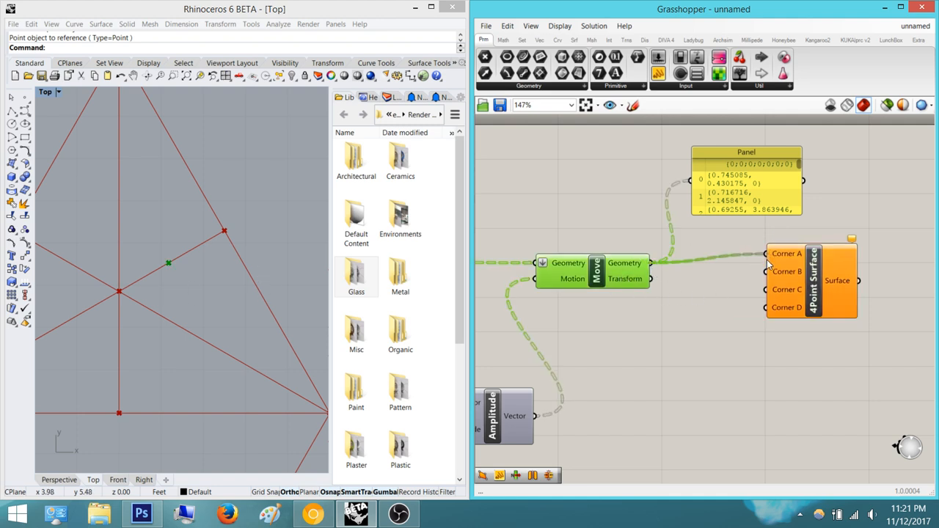
right_drag(215, 284, 240, 339)
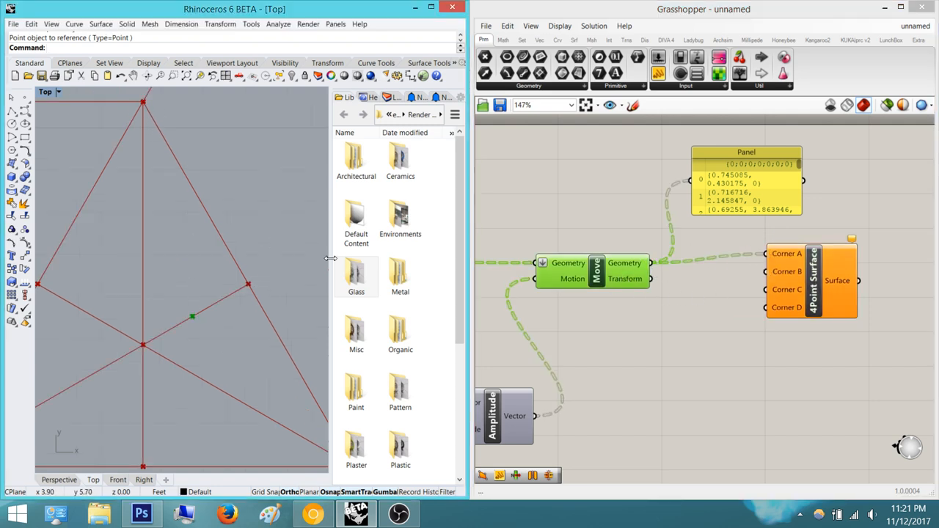
click(726, 320)
click(814, 290)
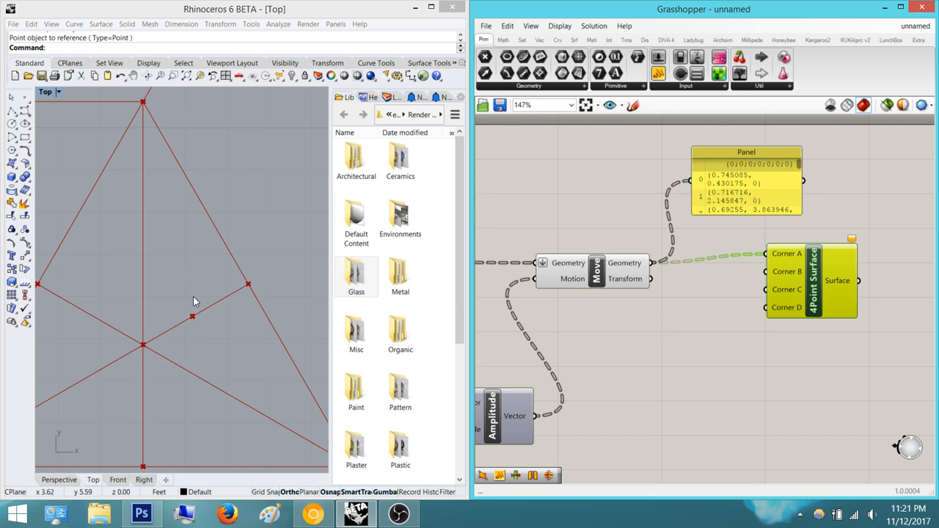
Connect the upstream List Item holding the triangle's apex point to Corner B of the 4Point Surface
scroll(620, 261, down, 8)
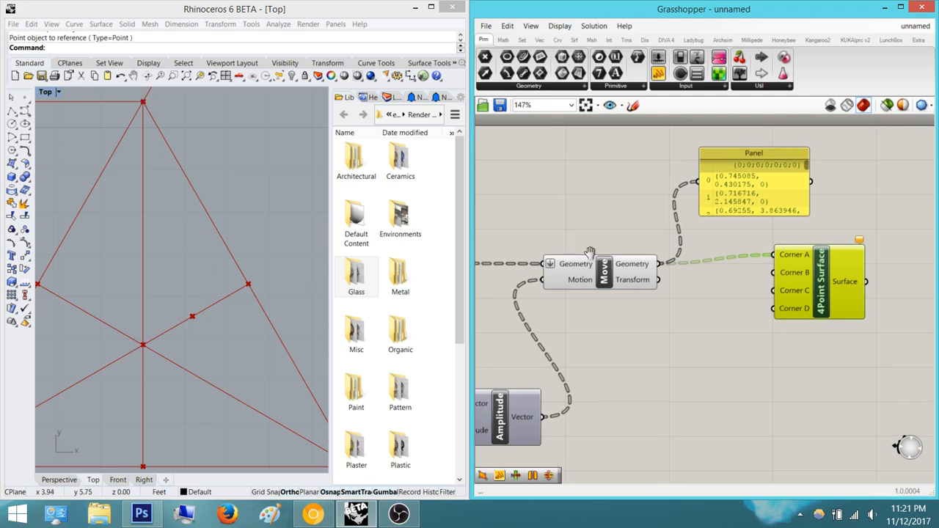
scroll(620, 261, up, 7)
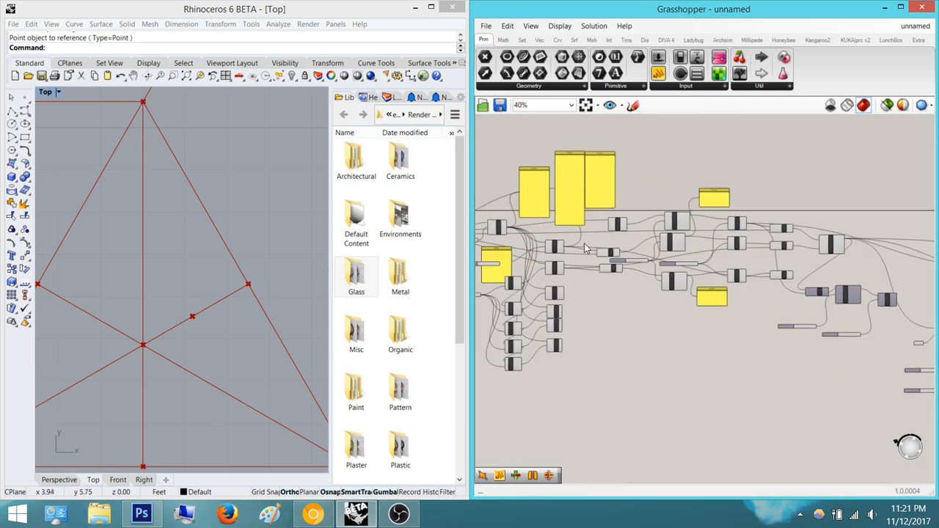
click(555, 313)
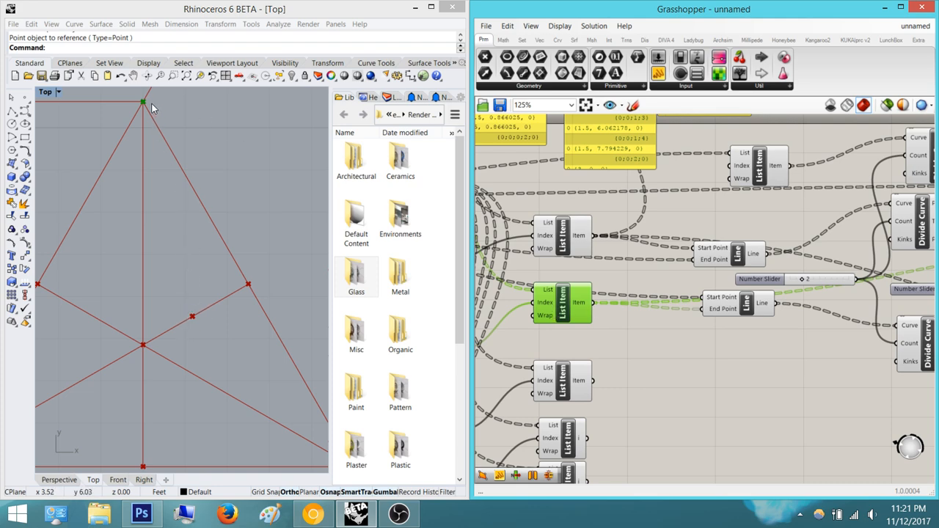
scroll(630, 310, down, 6)
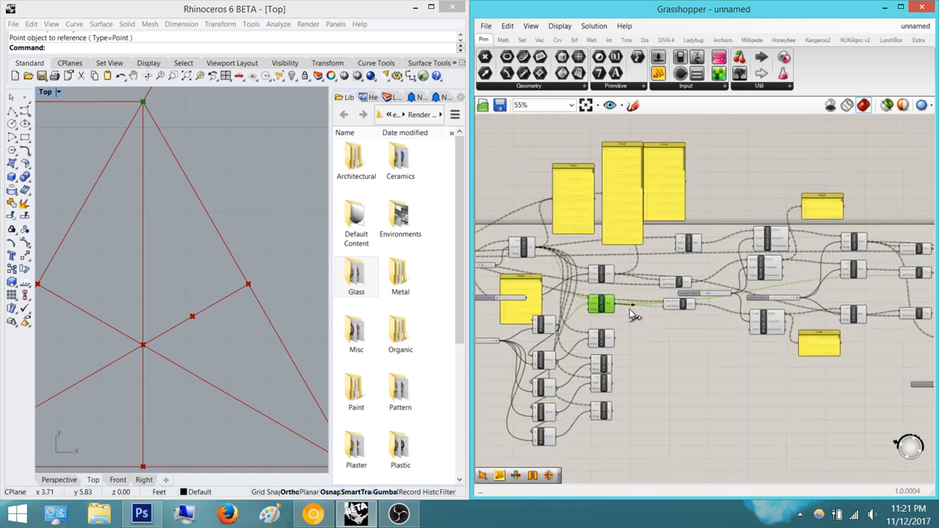
scroll(893, 314, up, 8)
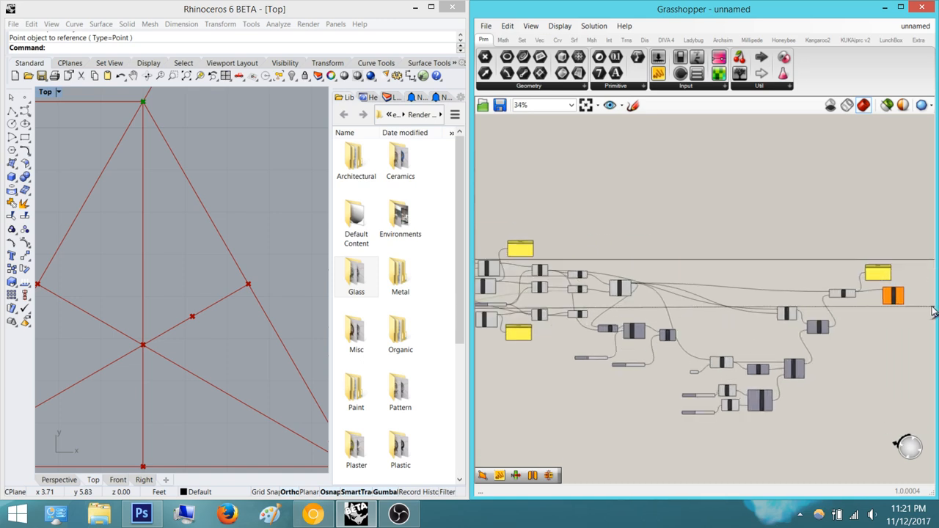
drag(831, 274, 829, 266)
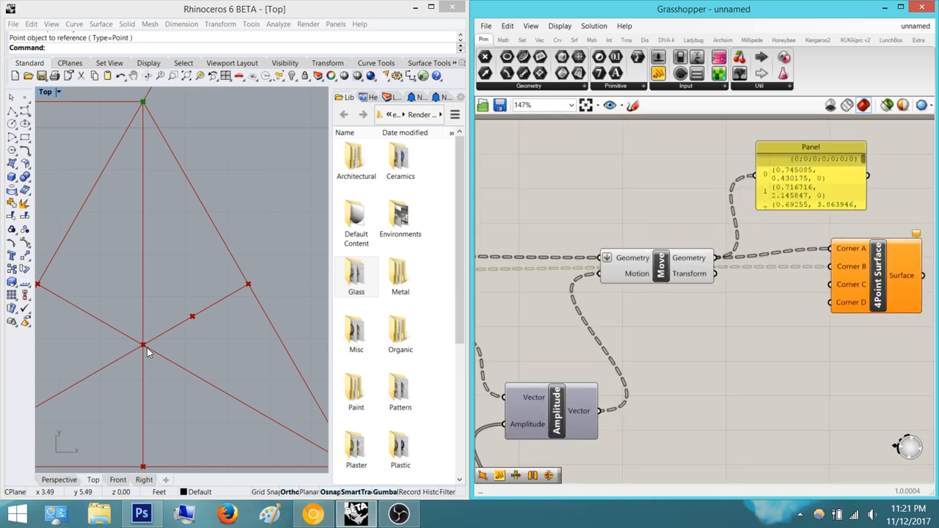
Connect the upstream output holding the triangle's centre point to Corner C of the 4Point Surface
scroll(741, 296, down, 8)
drag(737, 283, 898, 247)
scroll(485, 315, up, 4)
scroll(485, 315, up, 1)
scroll(575, 305, up, 3)
scroll(564, 310, up, 1)
scroll(739, 332, down, 4)
drag(894, 245, 896, 246)
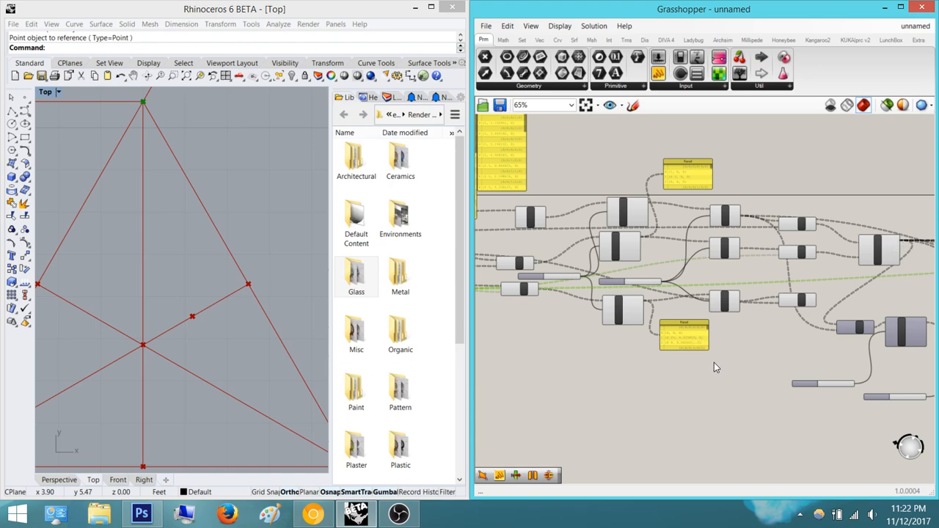
Examine the surfaces generated across the whole hexagon grid and the data structure of the Move component's Geometry output
right_drag(212, 293, 155, 292)
scroll(155, 291, down, 4)
scroll(154, 290, down, 5)
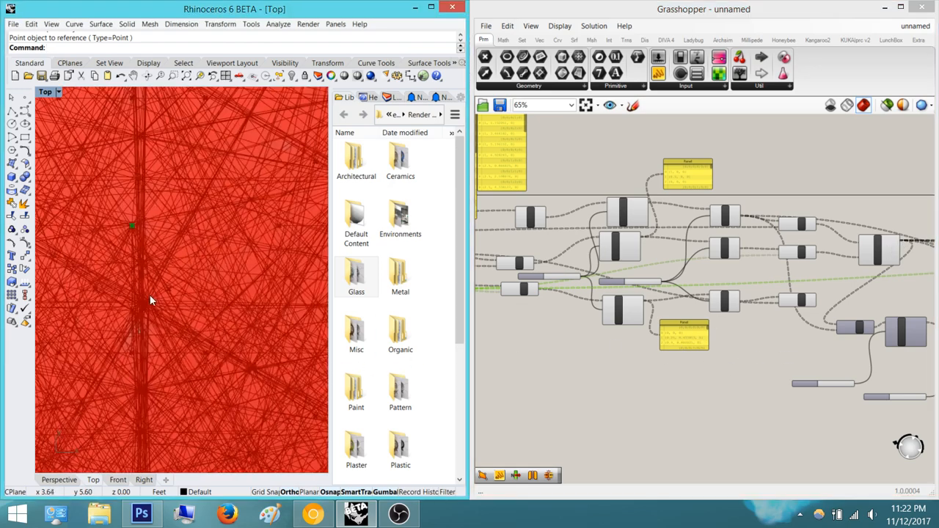
scroll(177, 244, up, 4)
right_drag(164, 259, 115, 261)
right_drag(750, 313, 630, 300)
scroll(709, 275, up, 2)
scroll(710, 275, up, 5)
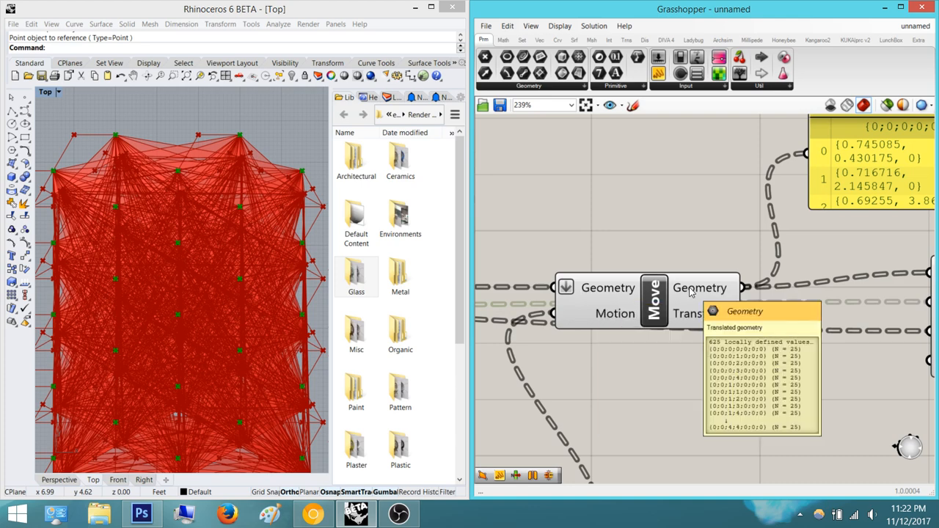
right_drag(689, 292, 577, 319)
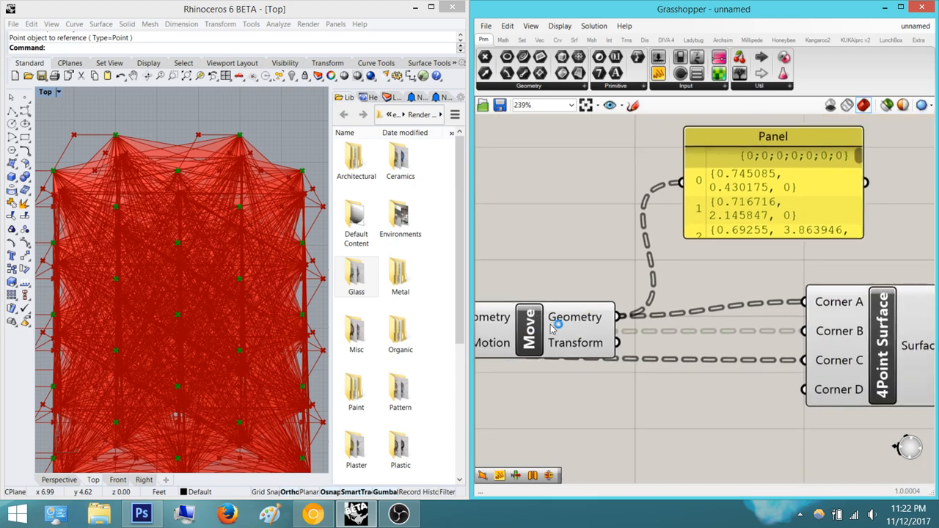
Lengthen the Panel of moved points until its first branch and the start of branch {0;0;0;1;0;0;0} can be read
drag(750, 493, 750, 499)
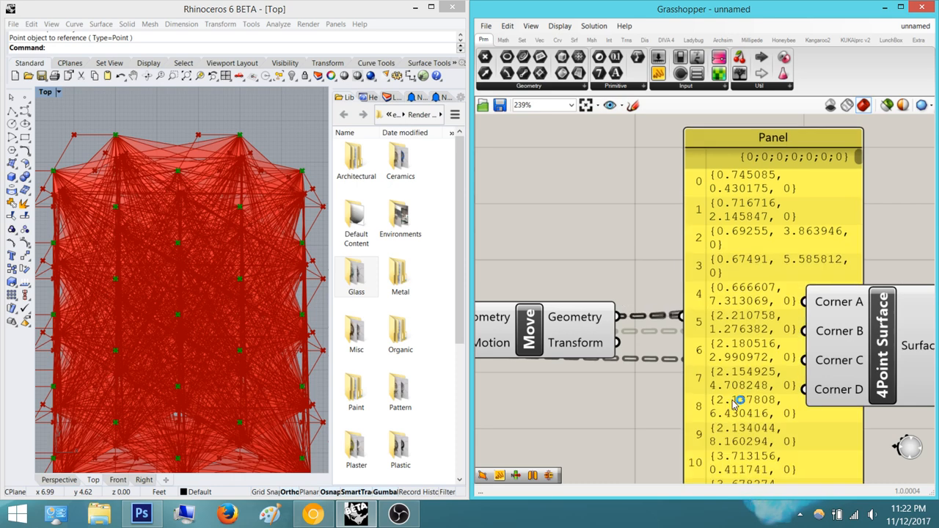
right_drag(737, 403, 626, 287)
scroll(626, 287, down, 2)
drag(644, 358, 657, 452)
scroll(629, 361, down, 3)
right_drag(627, 358, 605, 280)
drag(627, 339, 640, 446)
right_drag(640, 447, 628, 350)
drag(626, 375, 626, 379)
right_drag(608, 211, 614, 245)
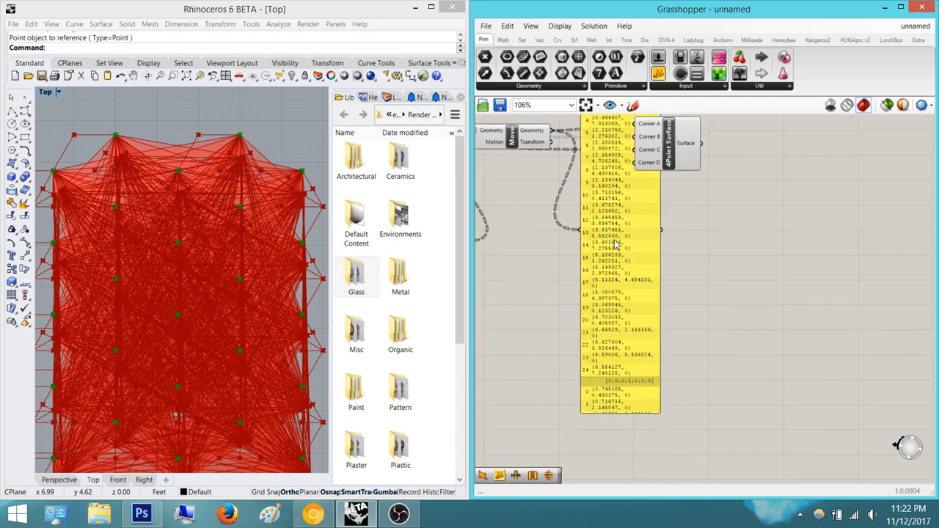
right_drag(606, 189, 598, 134)
right_drag(594, 356, 599, 313)
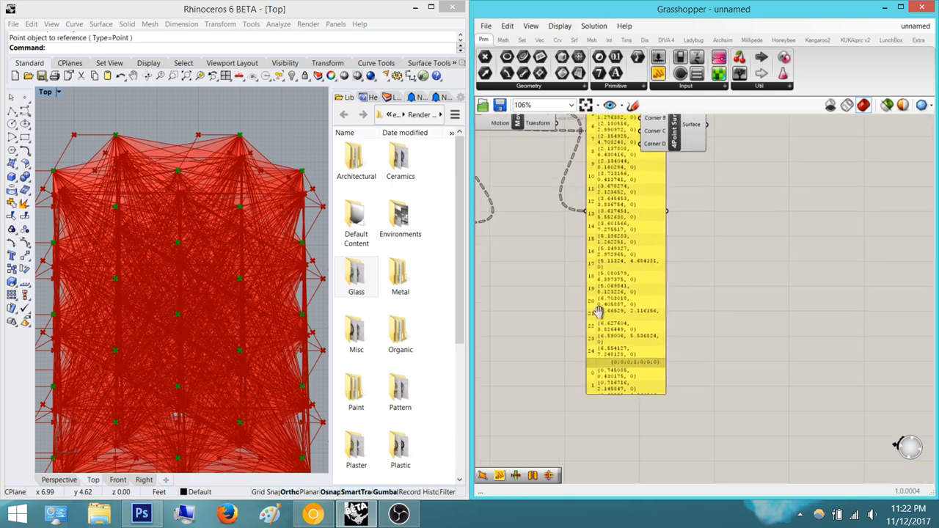
scroll(620, 355, up, 4)
right_drag(627, 405, 630, 334)
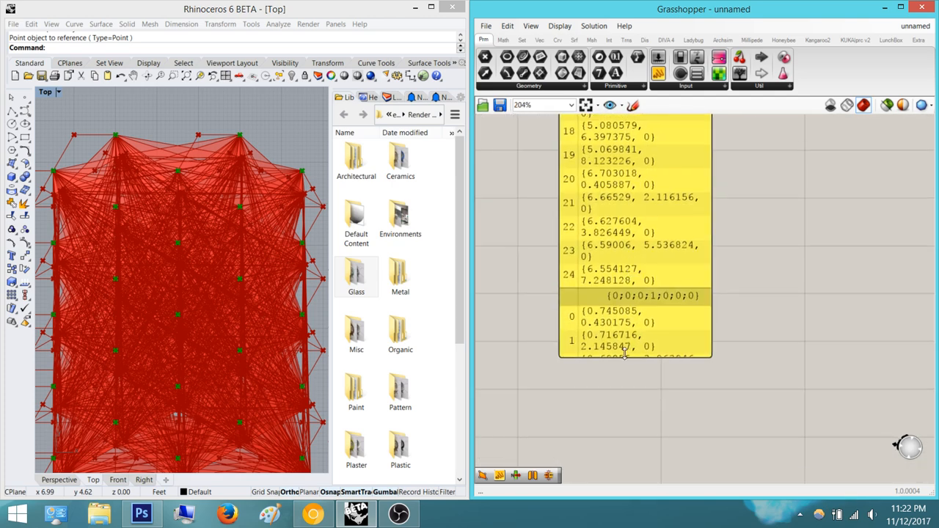
drag(624, 354, 624, 446)
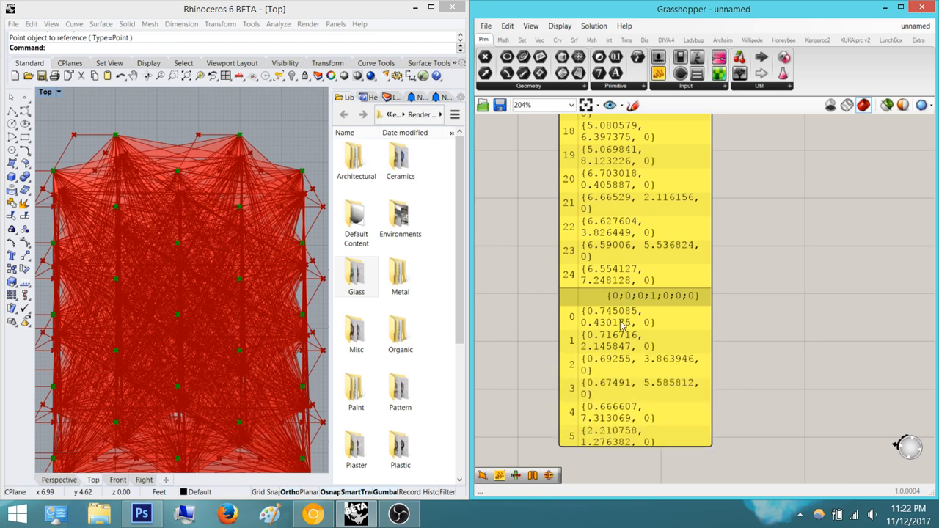
Compare the point coordinates in branches {0;0;0;0;0;0;0} and {0;0;0;1;0;0;0} of the moved points Panel
right_drag(620, 321, 630, 359)
scroll(624, 355, down, 4)
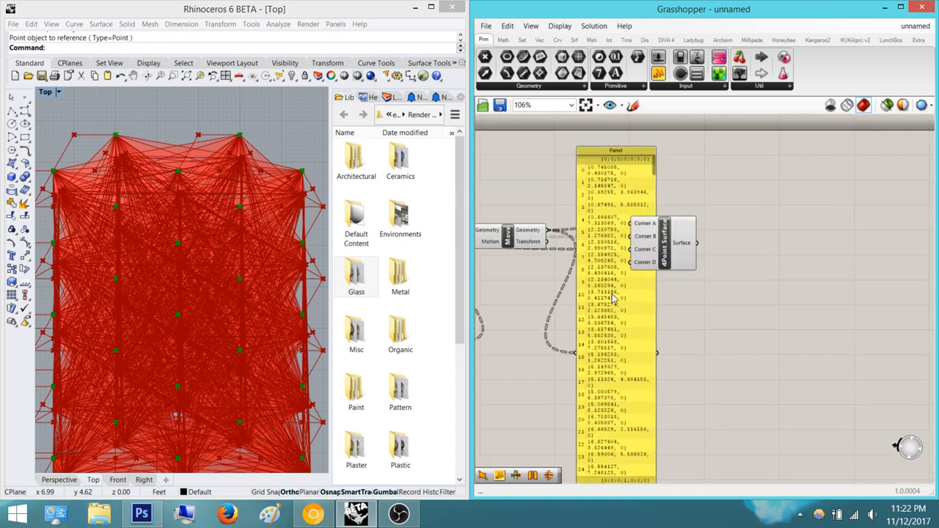
scroll(615, 180, up, 4)
scroll(614, 180, down, 2)
right_drag(611, 469, 609, 275)
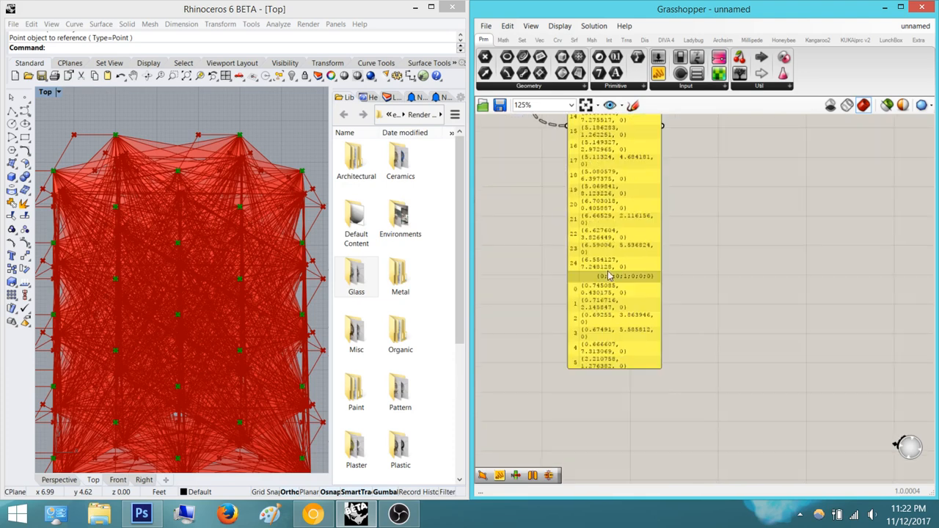
scroll(608, 285, up, 3)
scroll(607, 291, down, 3)
mouse_move(643, 205)
right_down()
mouse_move(639, 320)
mouse_move(620, 289)
right_up()
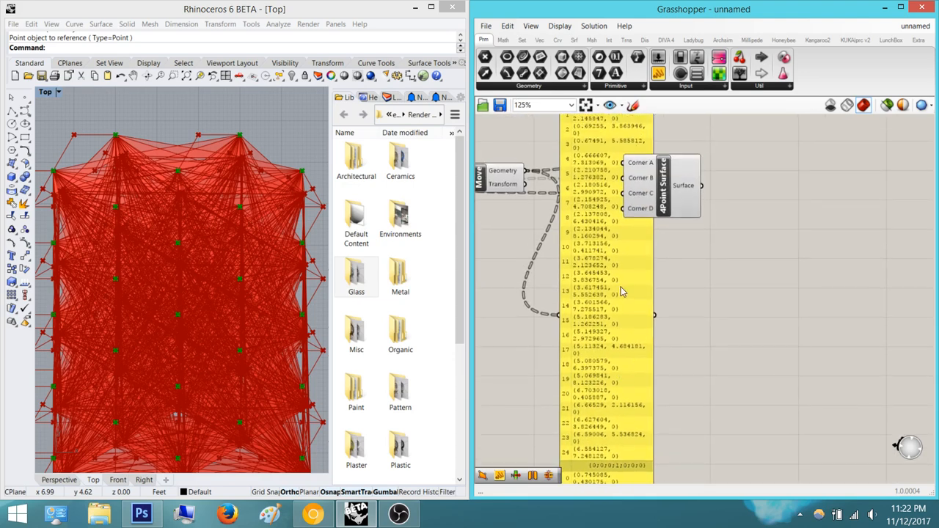
right_drag(606, 171, 608, 213)
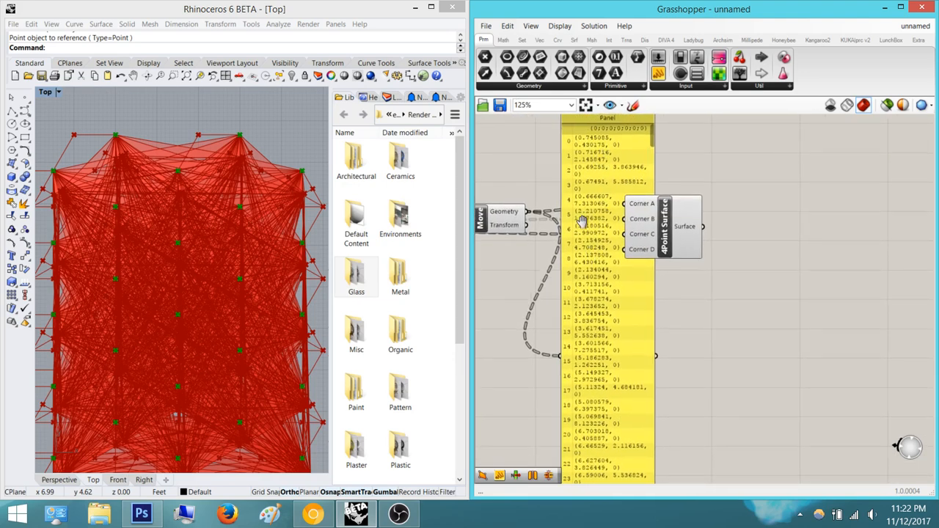
scroll(602, 154, up, 3)
scroll(582, 185, up, 1)
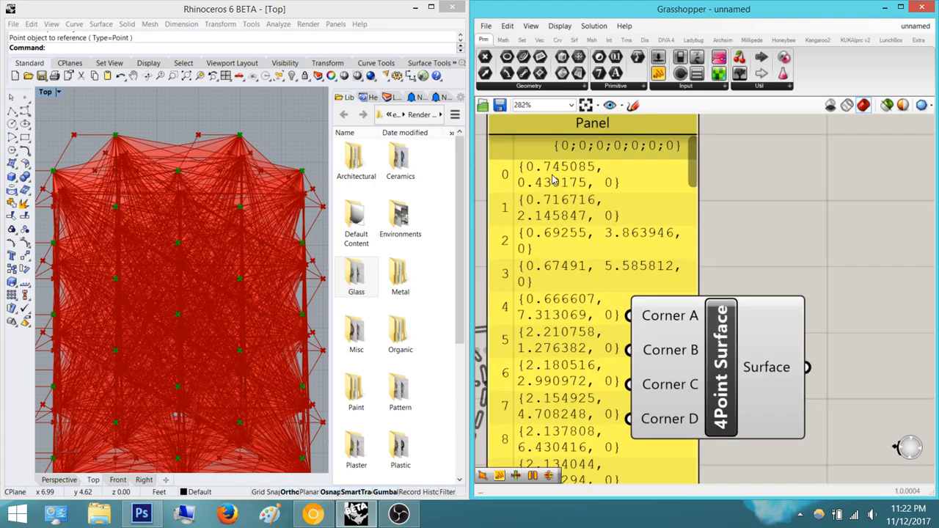
scroll(576, 177, down, 6)
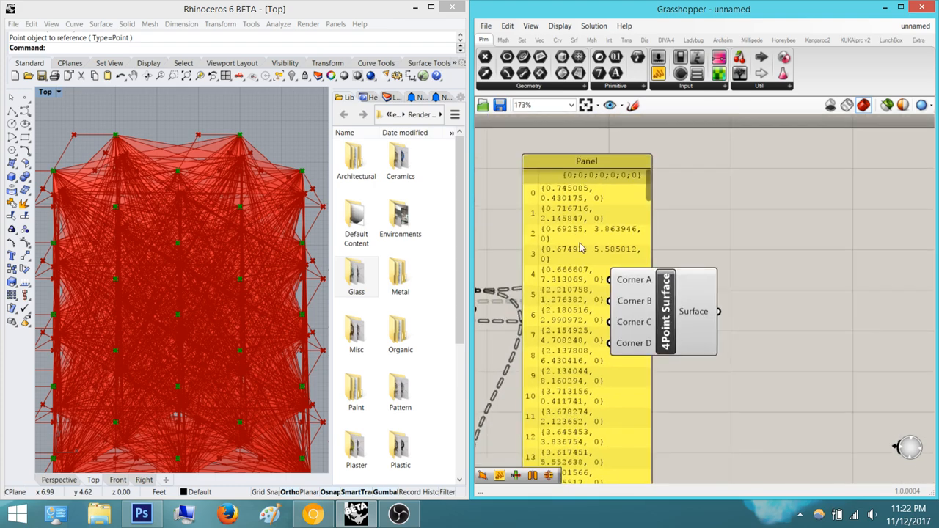
scroll(566, 293, up, 2)
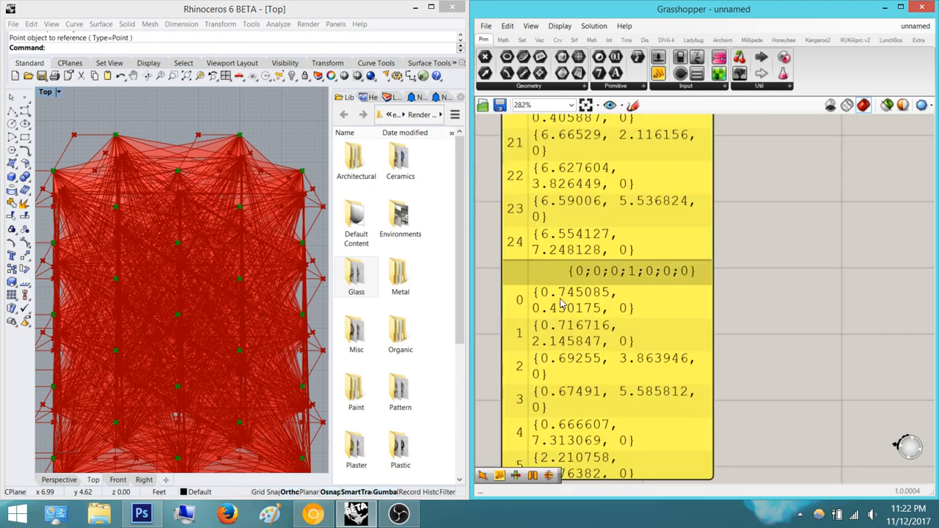
scroll(600, 300, down, 3)
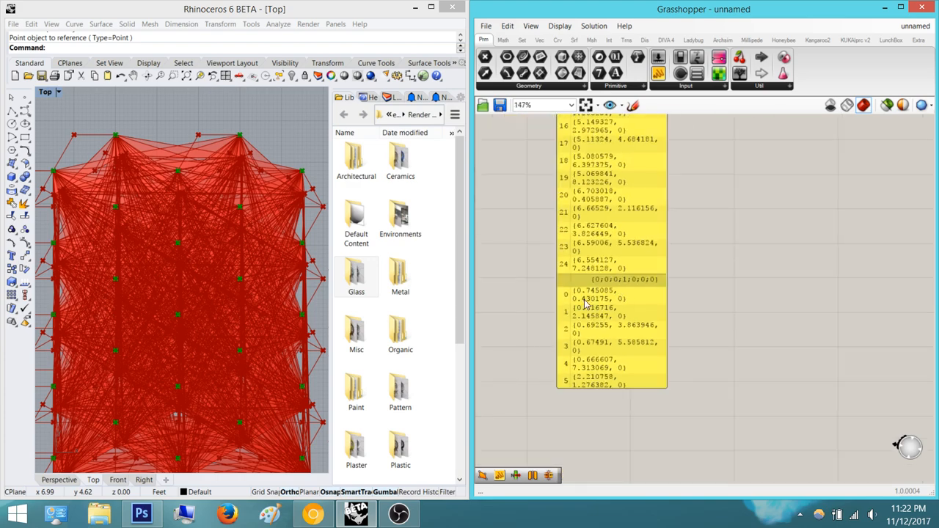
scroll(585, 303, up, 3)
scroll(597, 279, down, 3)
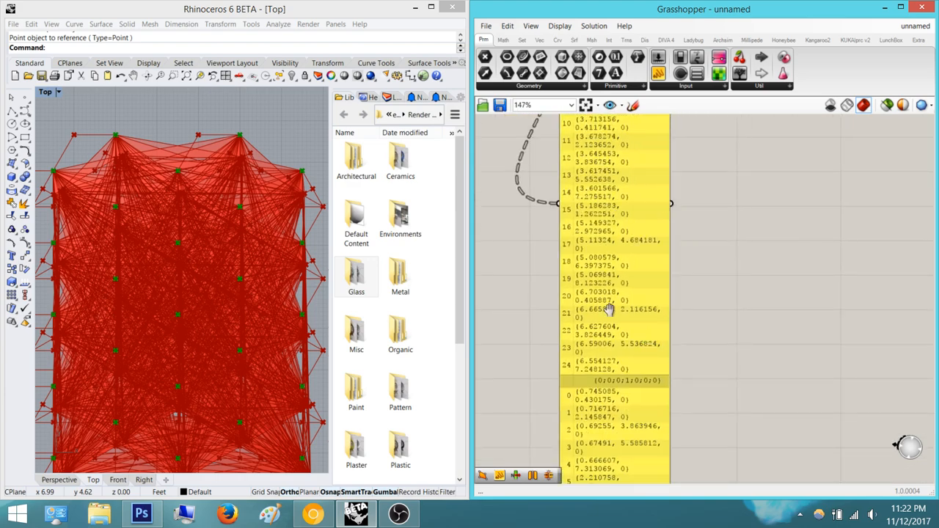
right_drag(608, 309, 605, 410)
right_drag(585, 119, 584, 196)
scroll(584, 193, up, 1)
right_drag(591, 140, 590, 203)
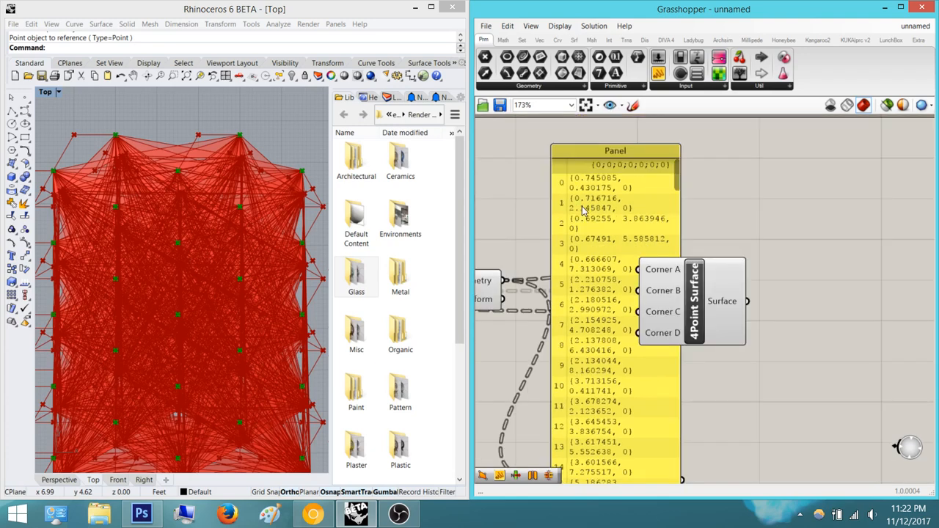
scroll(599, 213, down, 4)
right_drag(607, 365, 608, 253)
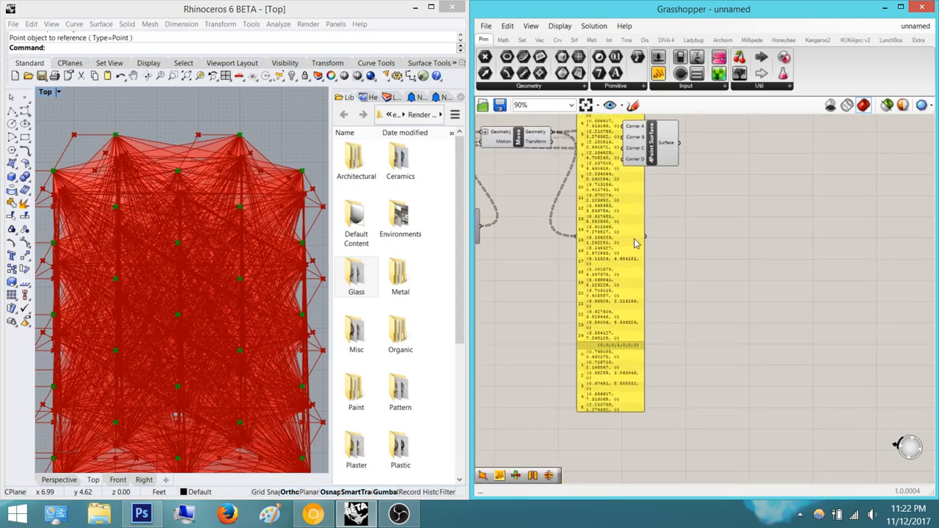
Inspect the overlapping surfaces in Rhino's Top viewport with the Panel of moved points selected
click(613, 291)
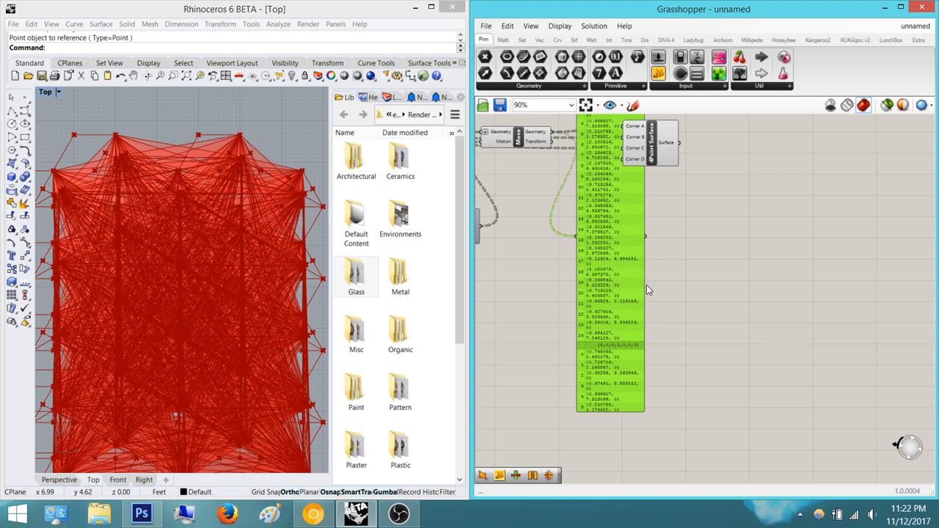
scroll(229, 200, up, 5)
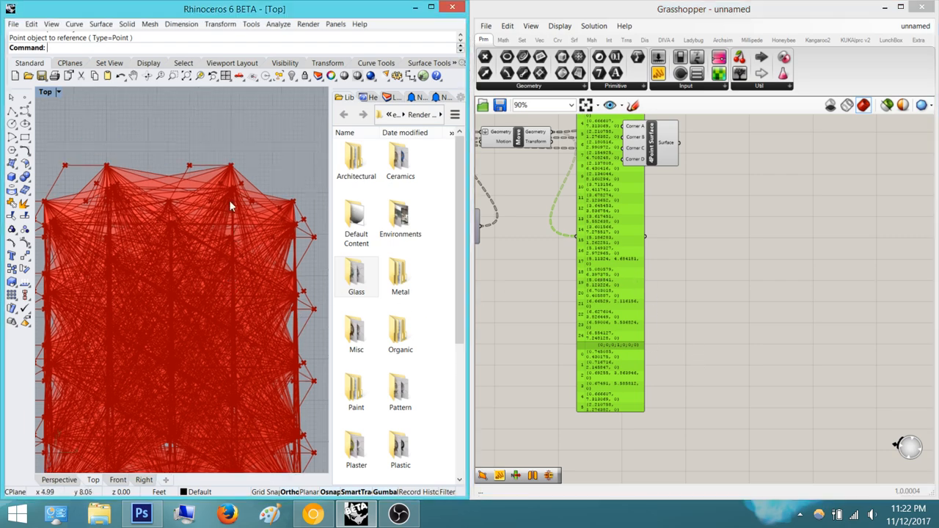
scroll(157, 220, up, 5)
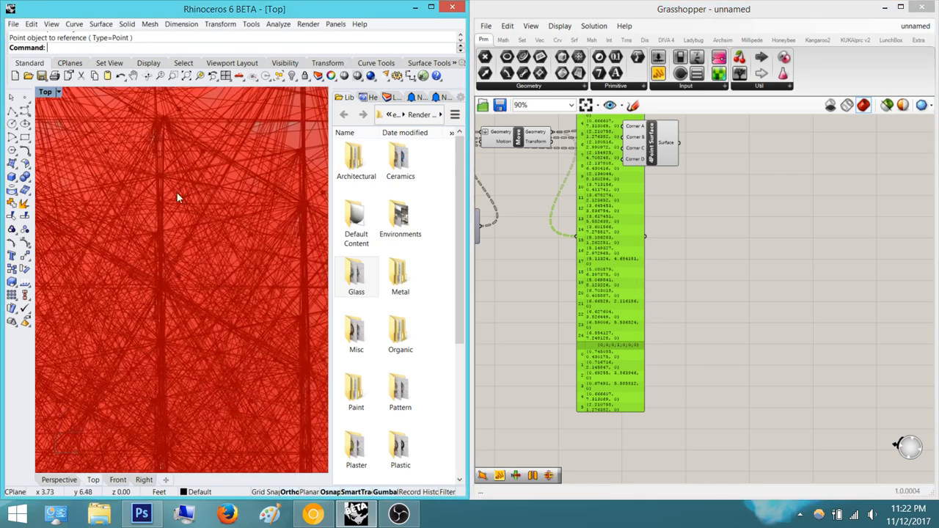
scroll(150, 262, down, 8)
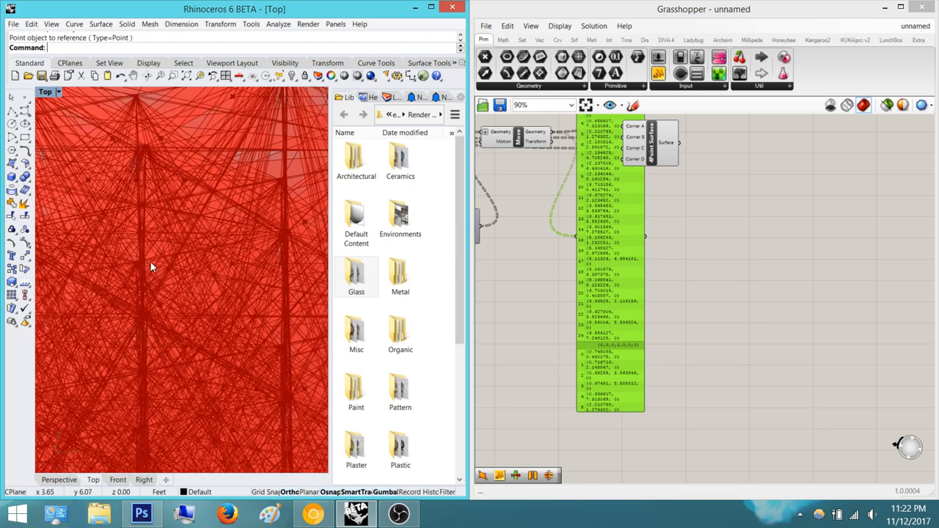
scroll(625, 291, down, 3)
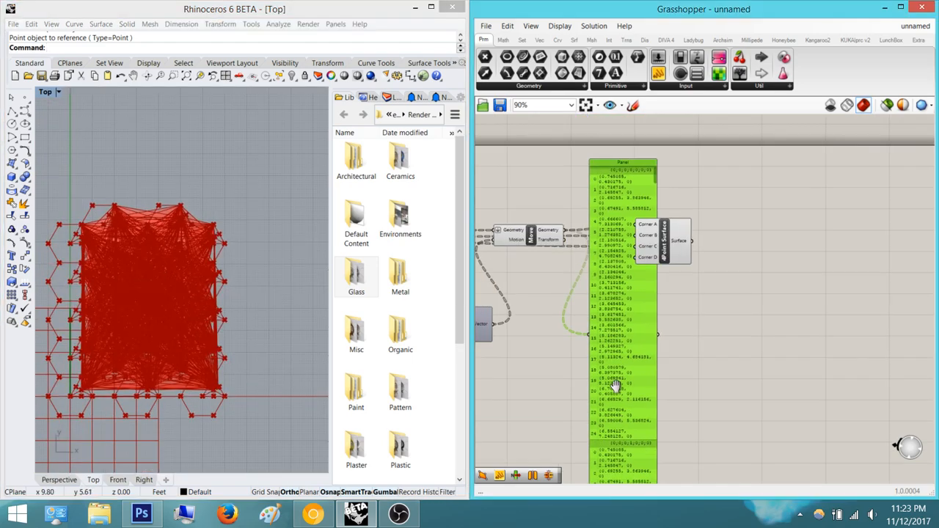
Move the Panel of moved points up above the Move component, clear of the 4Point Surface
drag(590, 357, 624, 155)
click(679, 215)
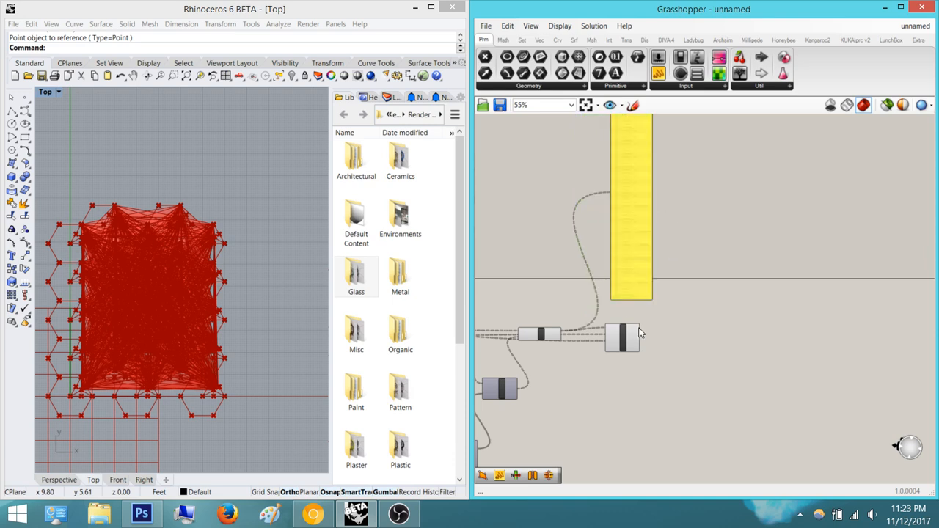
scroll(640, 327, up, 3)
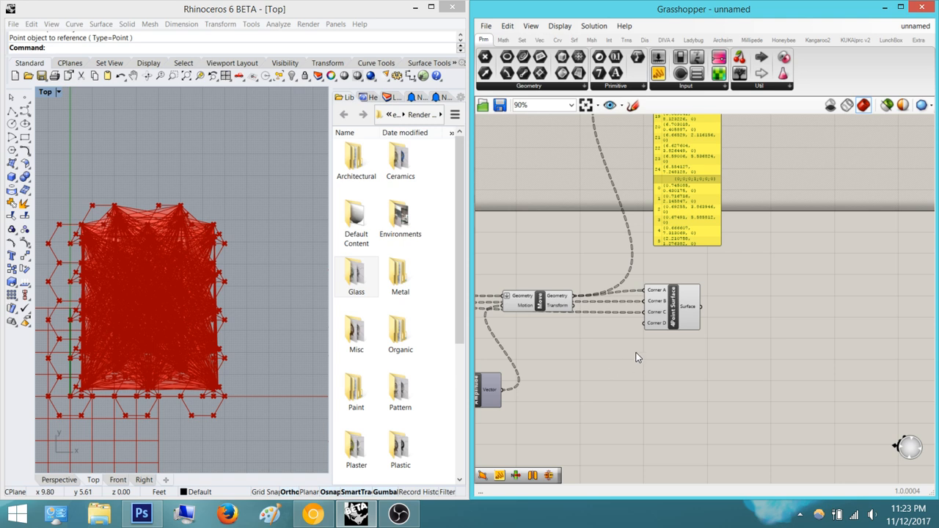
scroll(628, 338, up, 2)
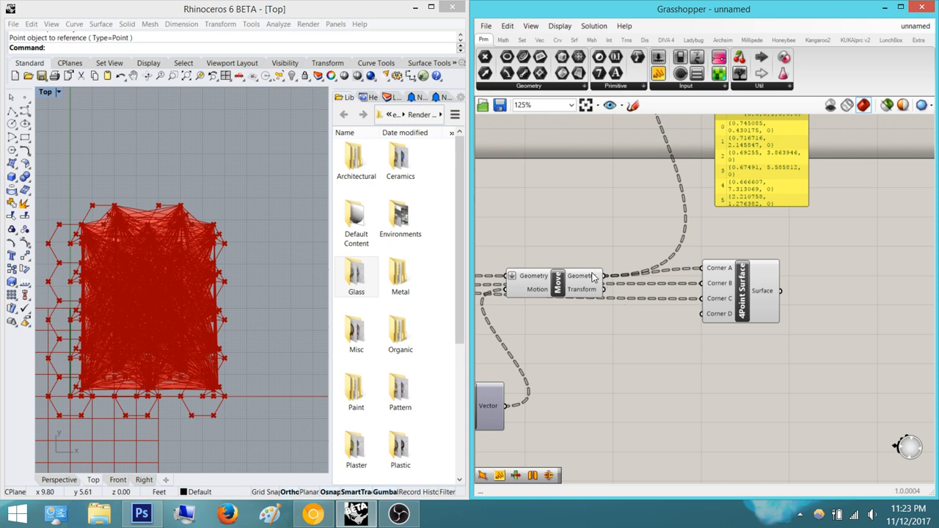
Examine the data structures at the Move component, Vector 2Pt's Point A input and Amplitude's Vector input
mouse_move(593, 277)
right_drag(575, 309, 688, 246)
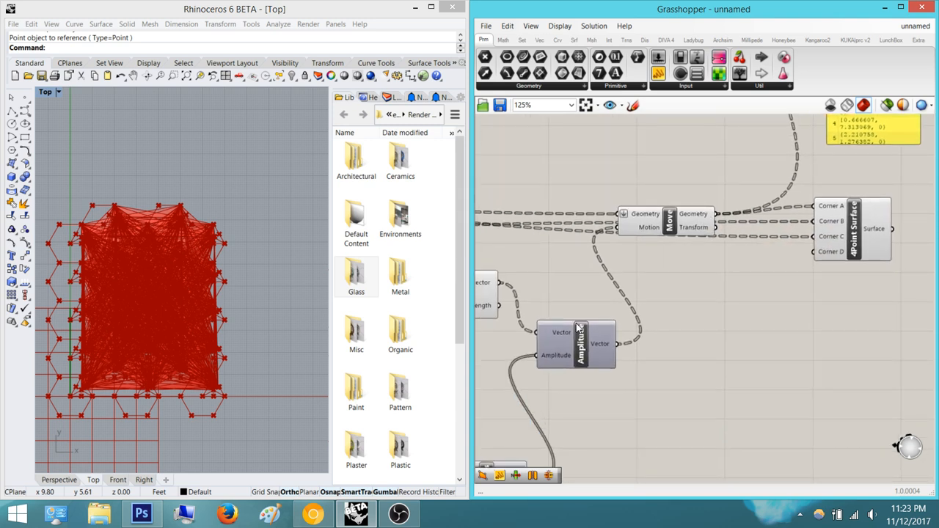
right_drag(553, 355, 643, 339)
mouse_move(651, 321)
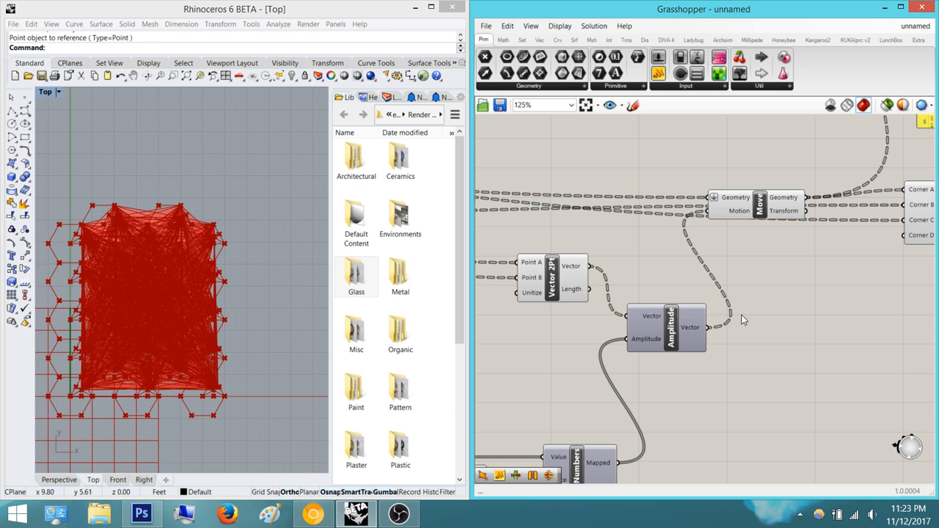
scroll(740, 320, up, 2)
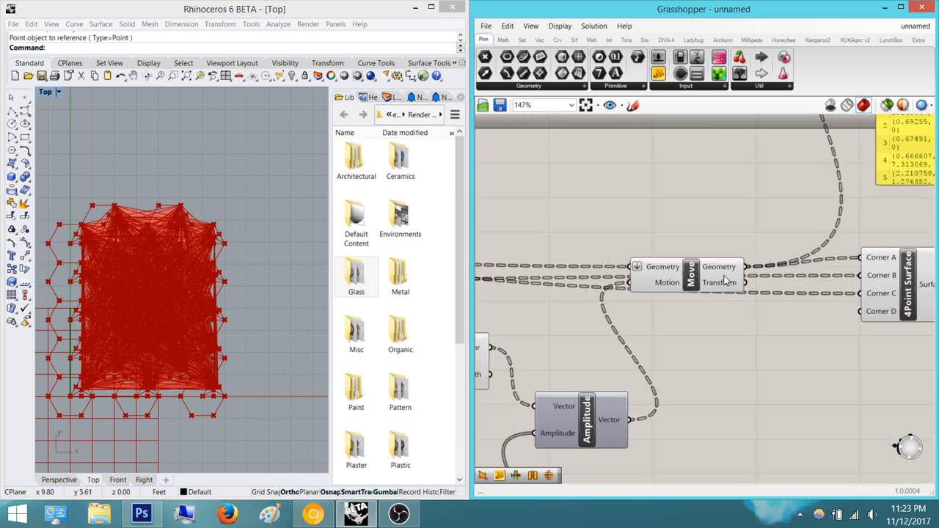
mouse_move(724, 273)
mouse_move(678, 272)
right_drag(509, 377, 627, 297)
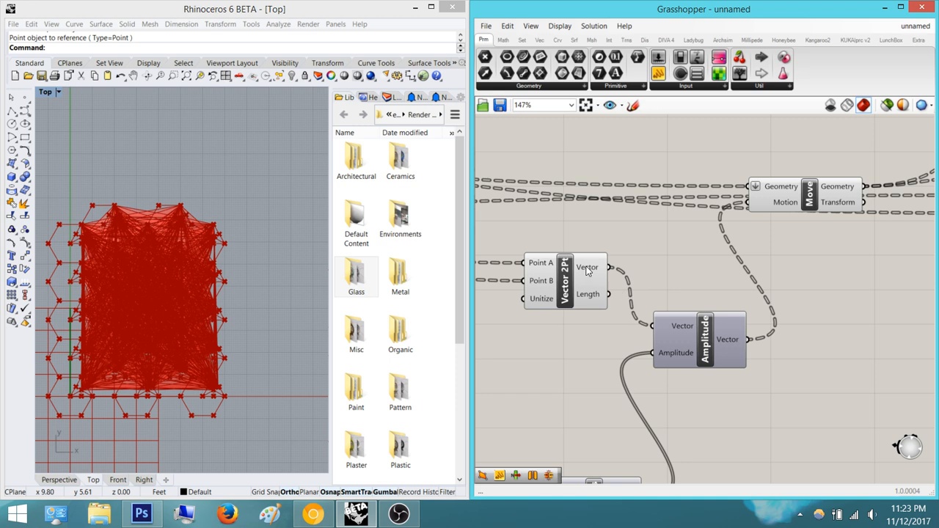
right_drag(547, 265, 625, 275)
mouse_move(624, 275)
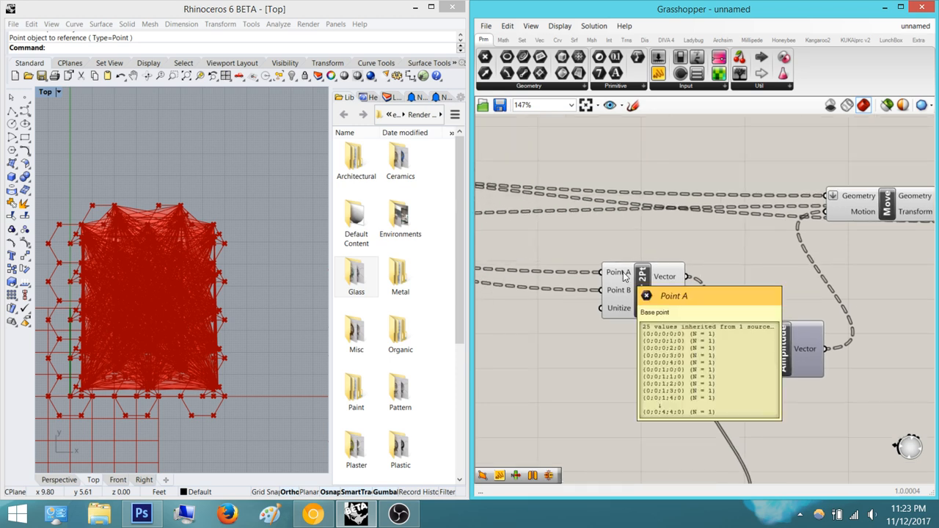
mouse_move(763, 345)
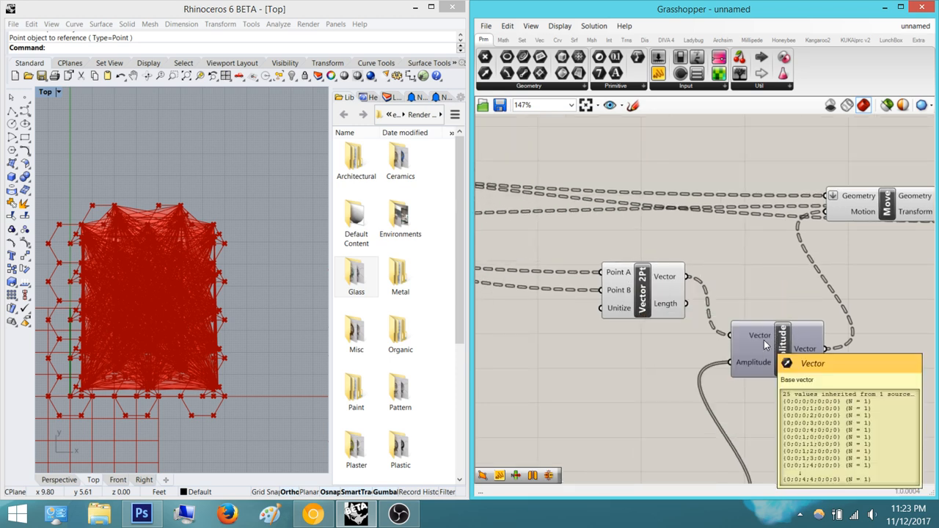
Trace the Amplitude values back through Remap Numbers to the Distance component and check its Point B input
right_drag(767, 362, 720, 272)
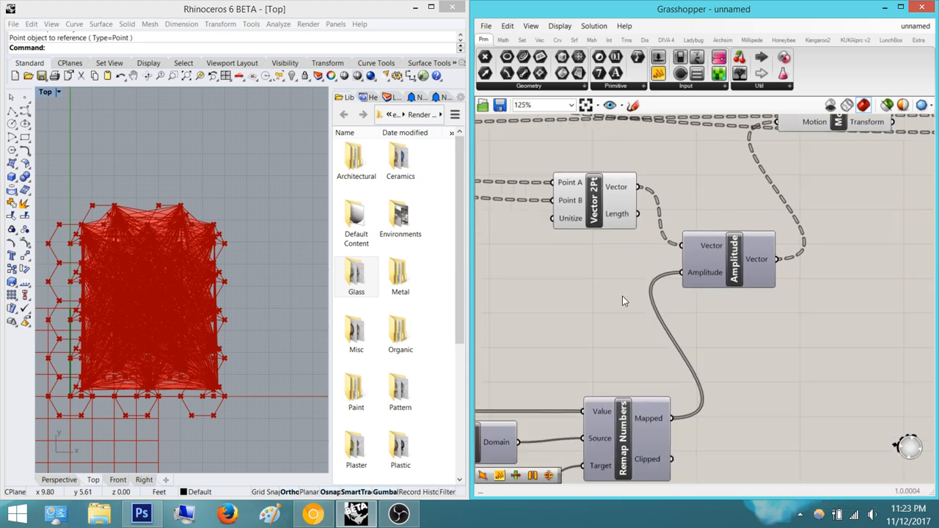
scroll(621, 295, down, 1)
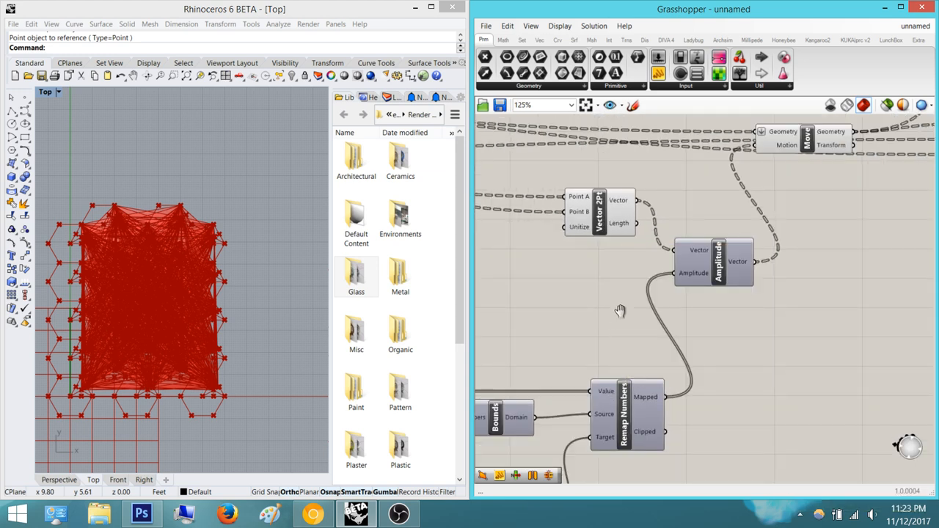
right_drag(612, 411, 624, 333)
mouse_move(622, 339)
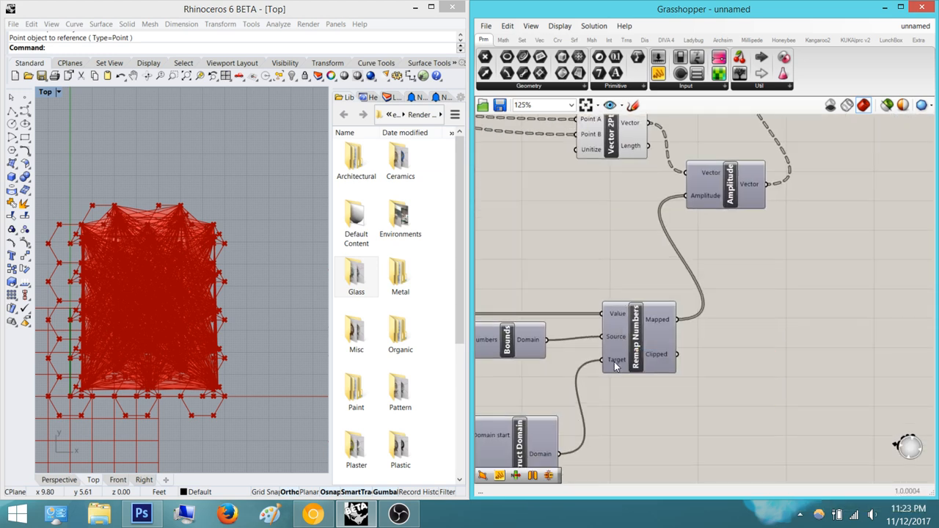
right_drag(537, 358, 663, 338)
right_drag(514, 305, 646, 309)
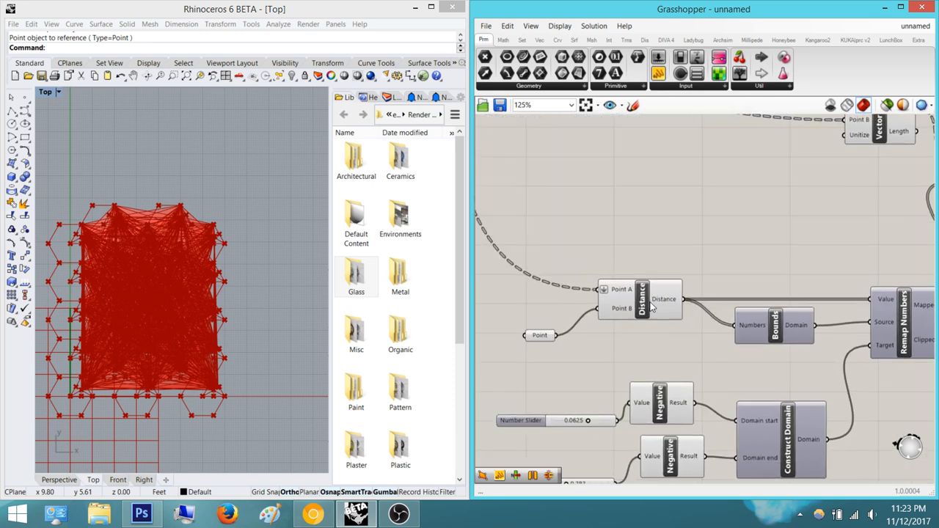
mouse_move(622, 312)
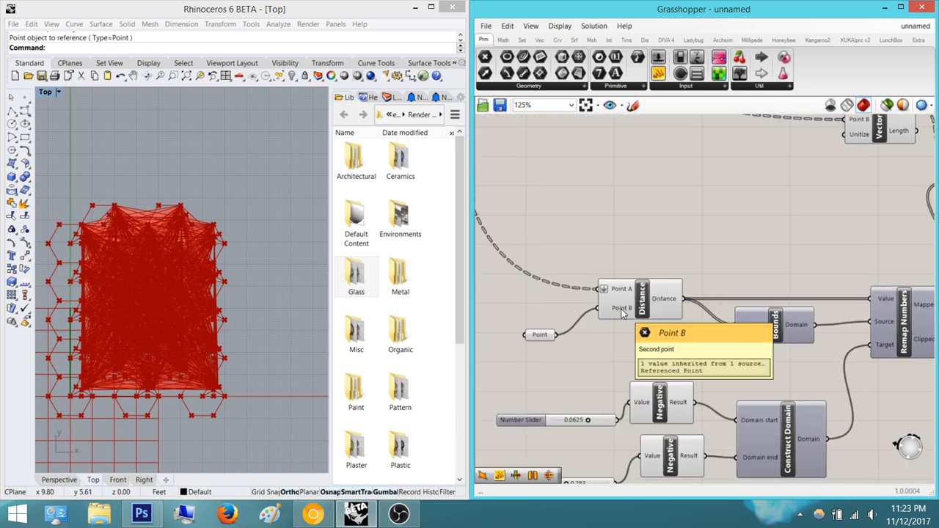
Review the Vector 2Pt component and follow its vector through Amplitude to the Motion input of Move
right_drag(693, 315, 624, 269)
right_drag(789, 198, 693, 280)
right_drag(729, 207, 660, 281)
scroll(666, 221, up, 2)
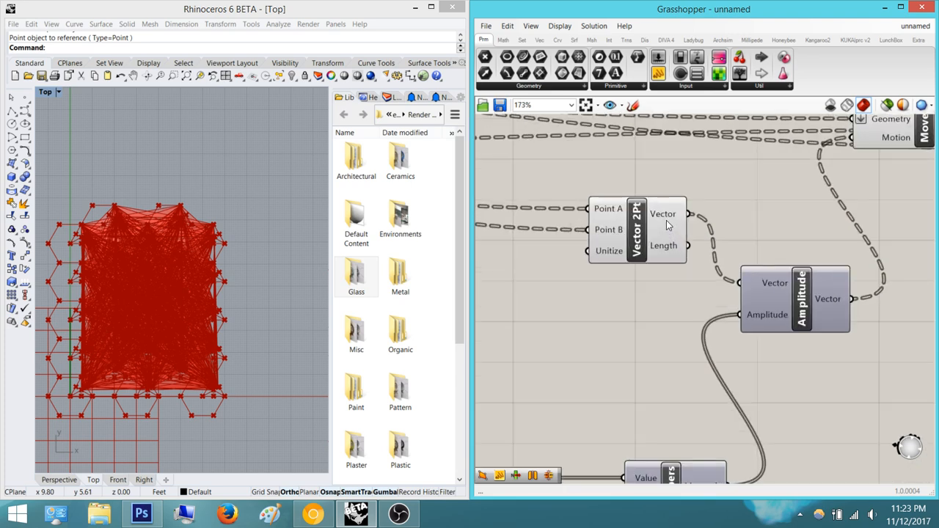
right_drag(745, 256, 741, 279)
scroll(746, 260, down, 2)
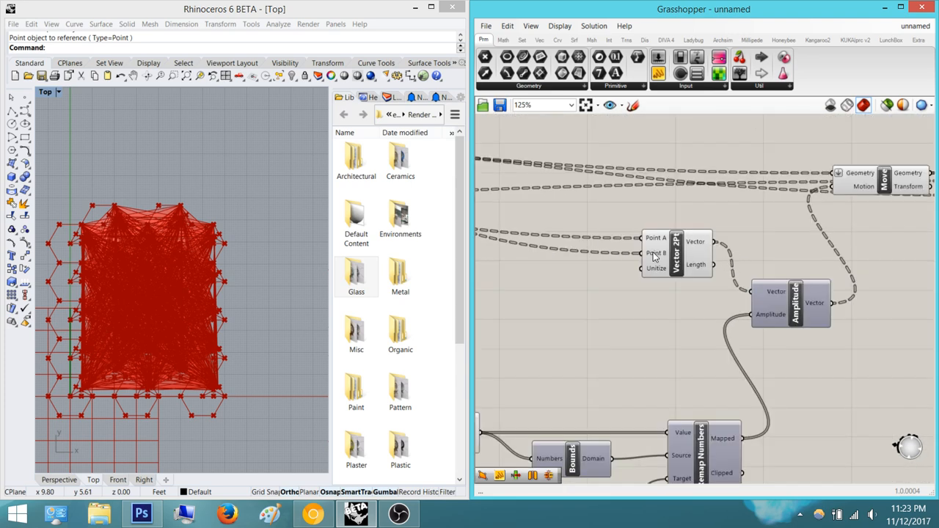
right_drag(646, 260, 671, 296)
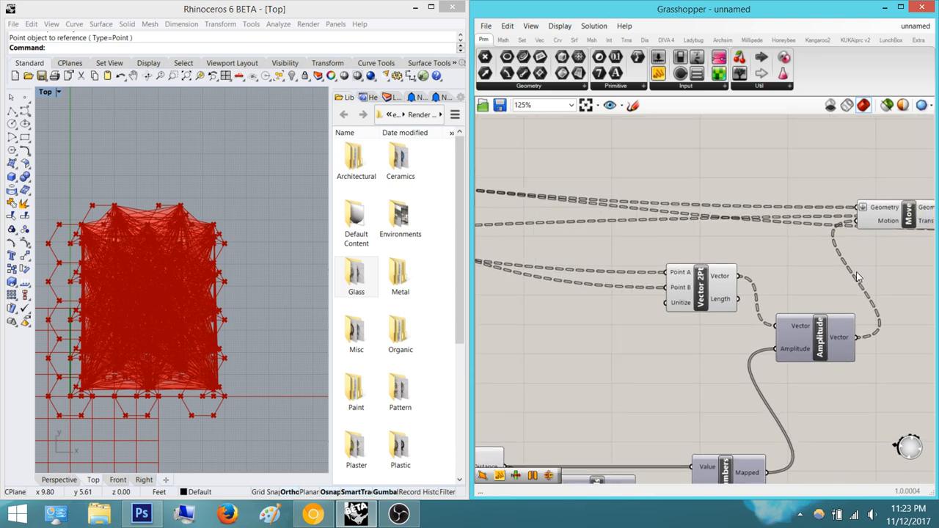
right_drag(857, 276, 859, 289)
Select the Move component and trace its Geometry input back to the Points output of Curve | Curve
click(877, 225)
right_drag(667, 253, 767, 238)
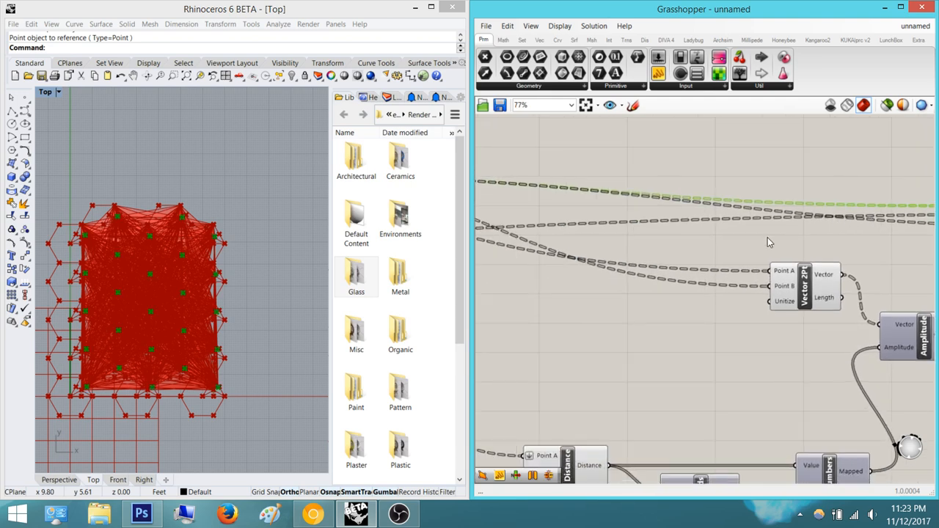
scroll(767, 237, down, 4)
right_drag(676, 233, 766, 237)
scroll(560, 215, up, 2)
scroll(561, 218, up, 5)
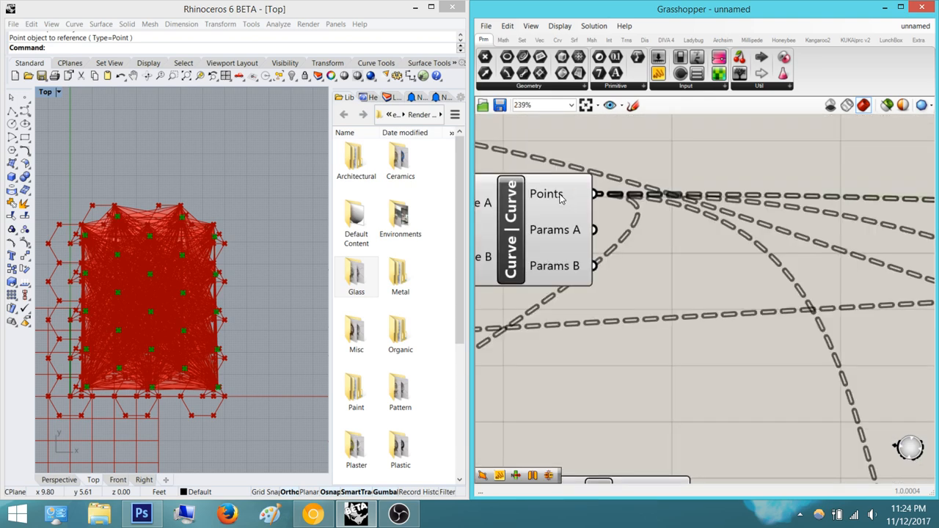
mouse_move(560, 198)
scroll(677, 227, down, 5)
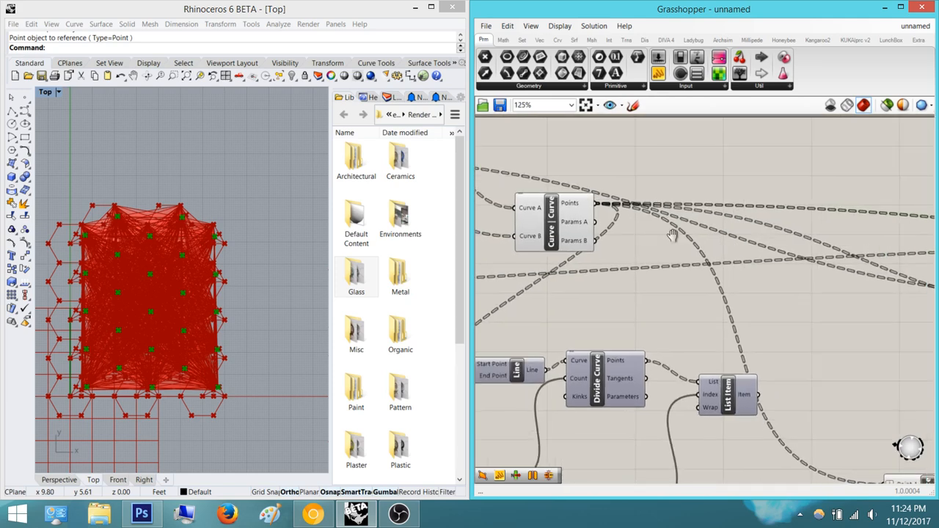
Check the data structure of Amplitude's Vector input and follow its output to the Move component
scroll(751, 251, up, 3)
right_drag(818, 279, 533, 253)
scroll(777, 280, up, 2)
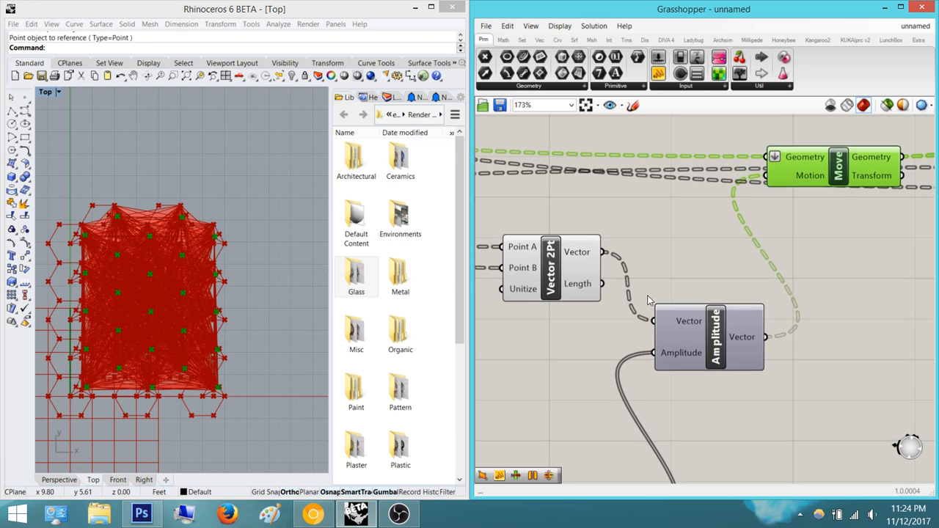
scroll(688, 323, up, 1)
mouse_move(688, 323)
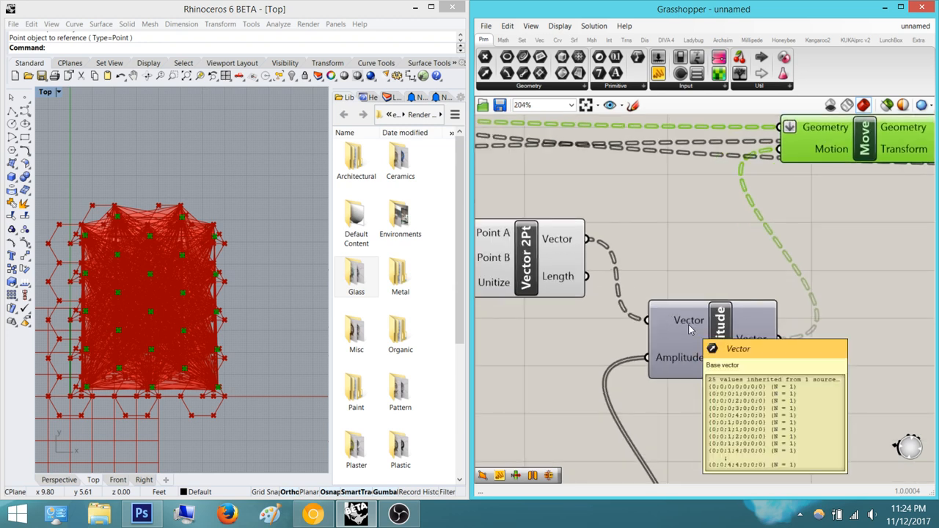
scroll(688, 324, down, 4)
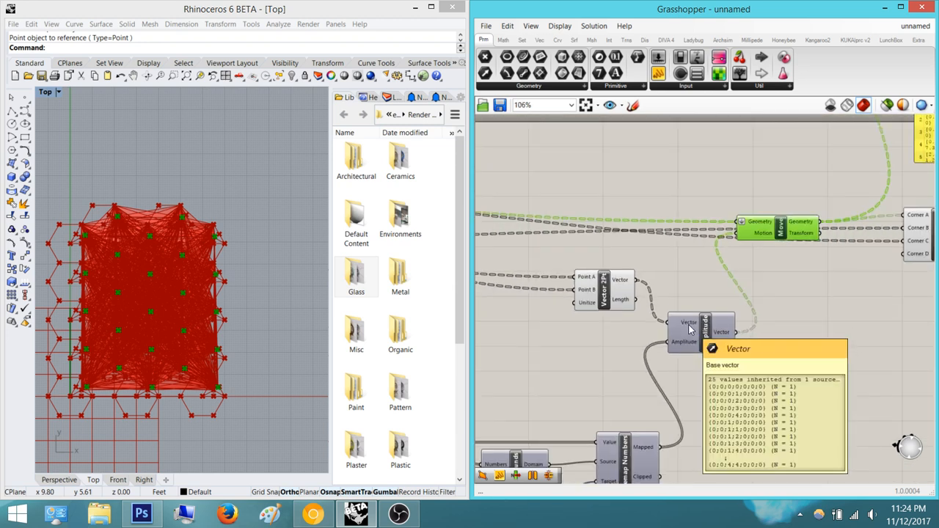
scroll(735, 331, up, 2)
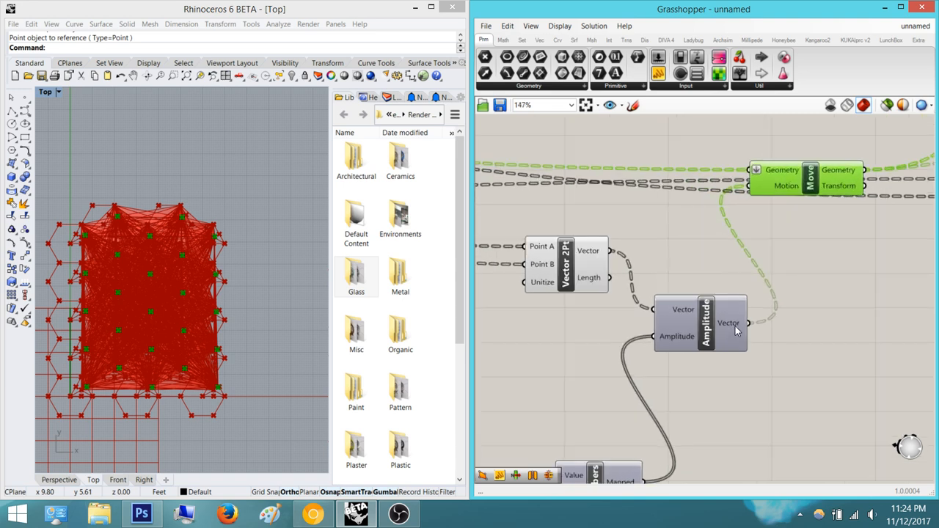
Select the Amplitude component and compare the data structure of its resulting Vector output with its base Vector input
right_drag(880, 243, 766, 269)
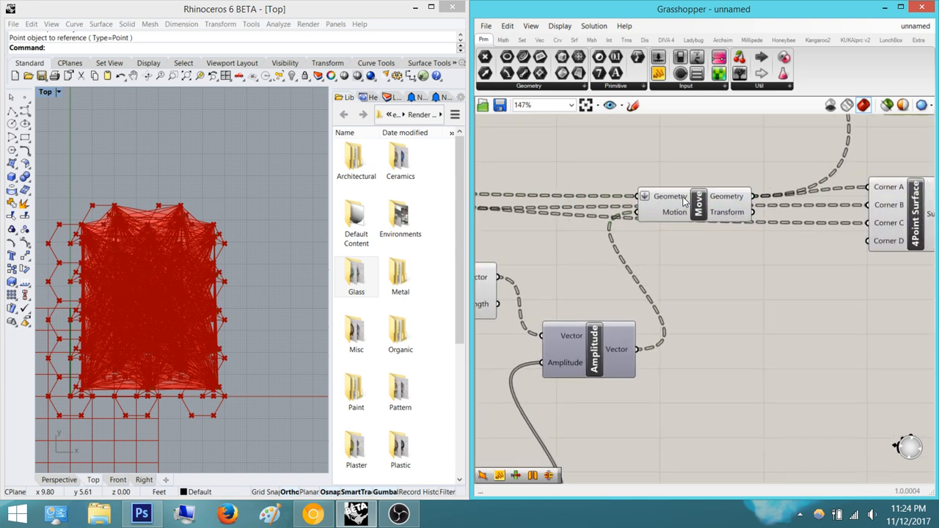
mouse_move(618, 354)
click(607, 348)
mouse_move(620, 354)
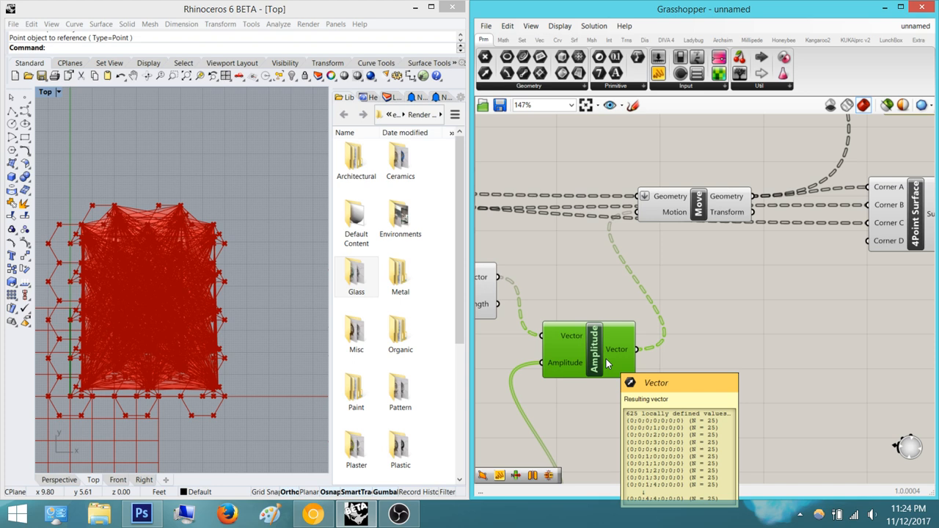
mouse_move(563, 340)
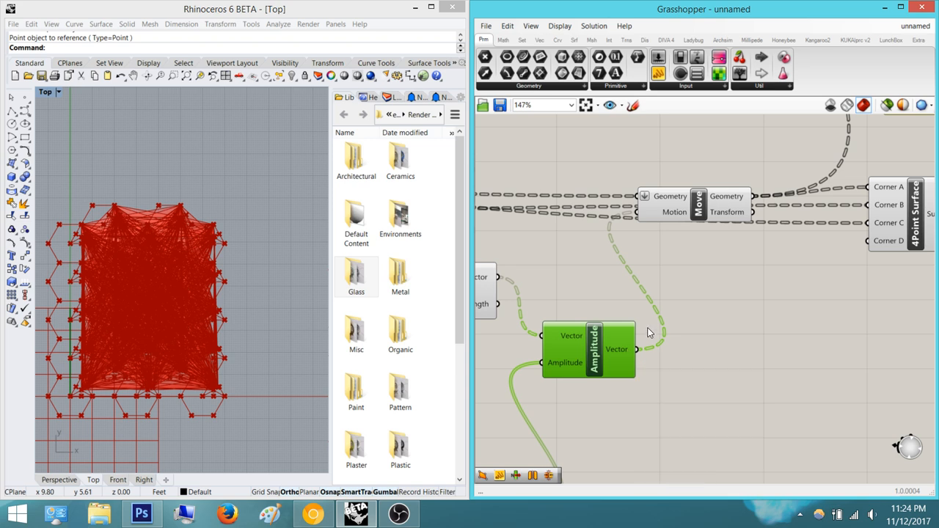
Add an empty Panel to the canvas and place it above the wires between Vector 2Pt and Move
right_drag(672, 184, 785, 188)
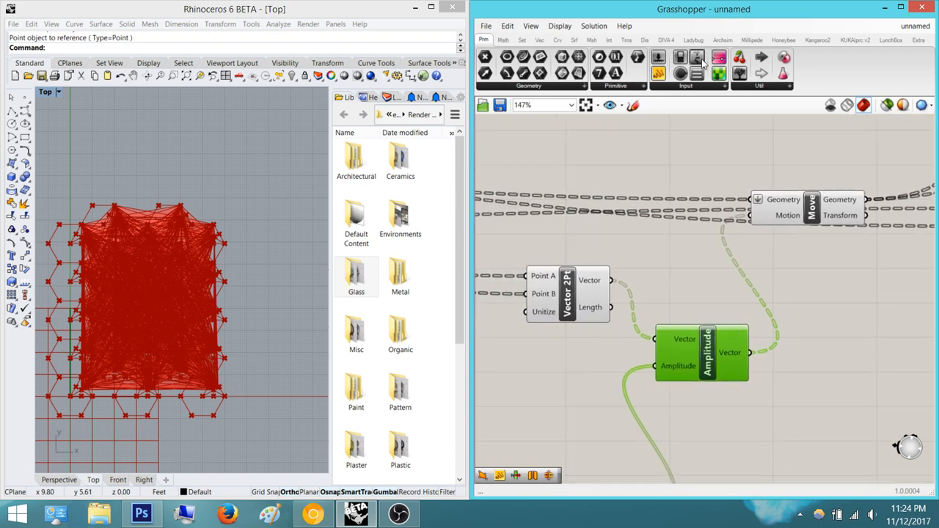
drag(657, 72, 677, 256)
right_drag(701, 243, 761, 339)
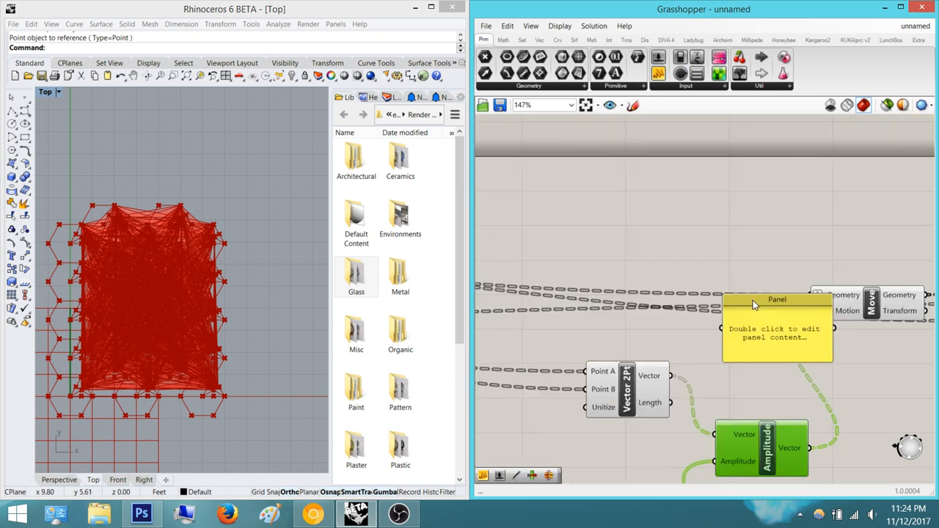
drag(752, 300, 719, 207)
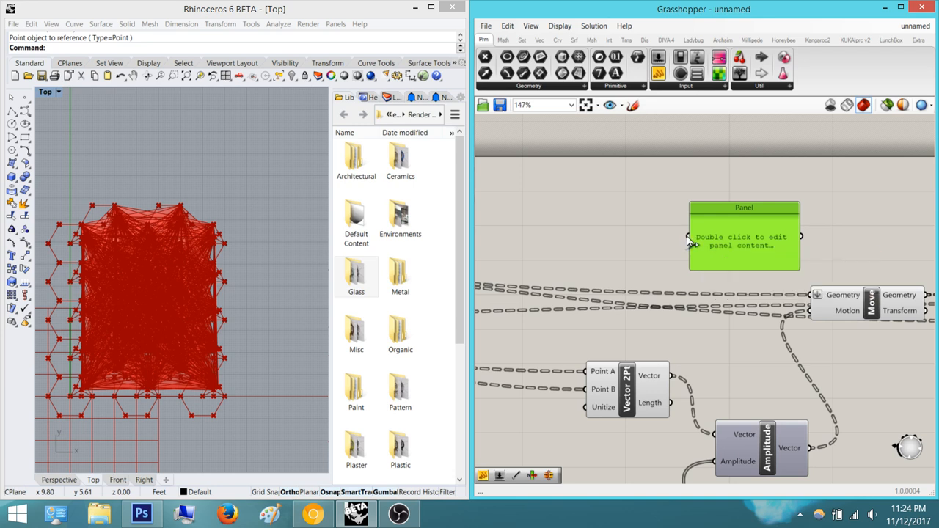
Feed Vector 2Pt's Vector output into the empty Panel, enlarge the Panel and read its list to the end
drag(667, 369, 670, 375)
right_drag(726, 312, 693, 405)
drag(701, 317, 660, 165)
drag(668, 211, 682, 322)
click(754, 233)
right_drag(757, 226, 724, 120)
right_drag(636, 191, 637, 244)
drag(690, 138, 675, 266)
right_drag(745, 227, 663, 141)
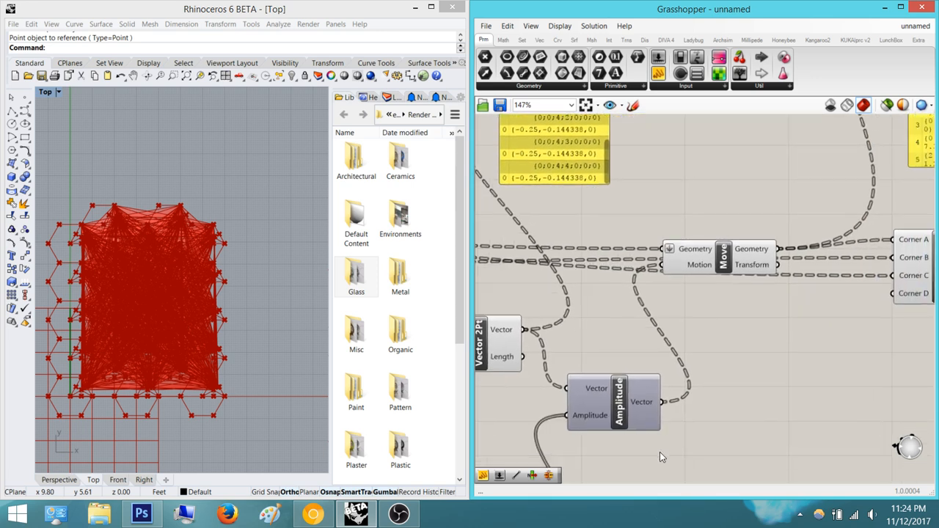
Place a second Panel below the 4Point Surface component and feed it Amplitude's Vector output
click(659, 74)
click(754, 362)
right_drag(746, 377, 666, 276)
drag(668, 281, 792, 332)
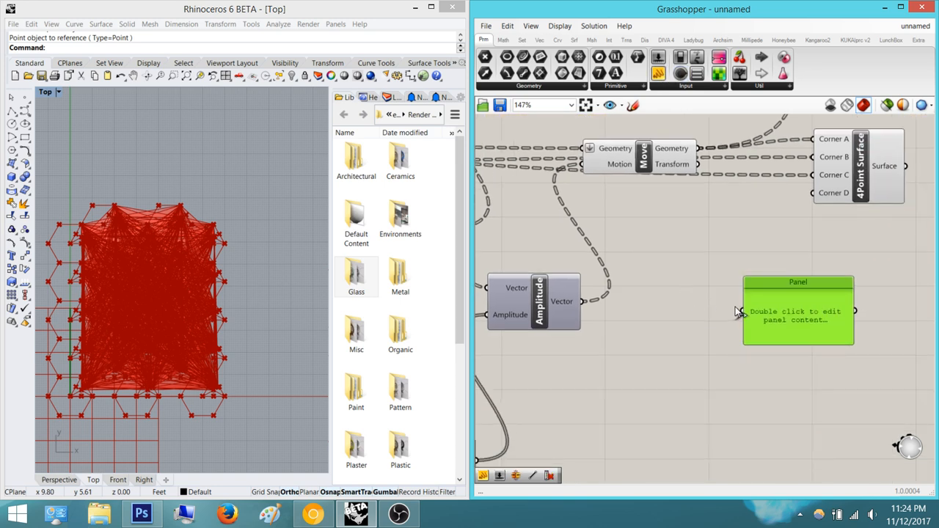
drag(742, 311, 593, 306)
right_drag(805, 334, 808, 263)
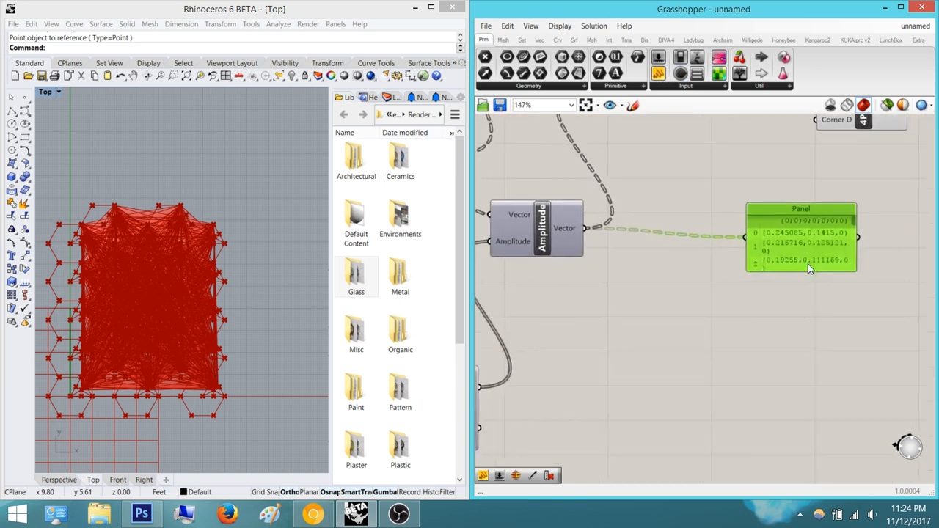
Enlarge the Amplitude Panel and compare its full list with the Panel reading Vector 2Pt
drag(794, 269, 793, 433)
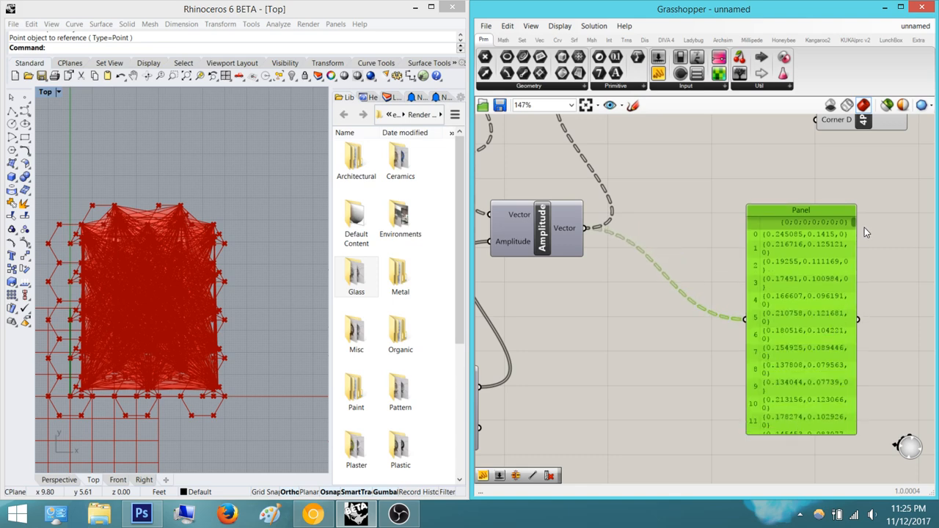
drag(851, 222, 843, 420)
click(702, 285)
right_drag(607, 240, 706, 302)
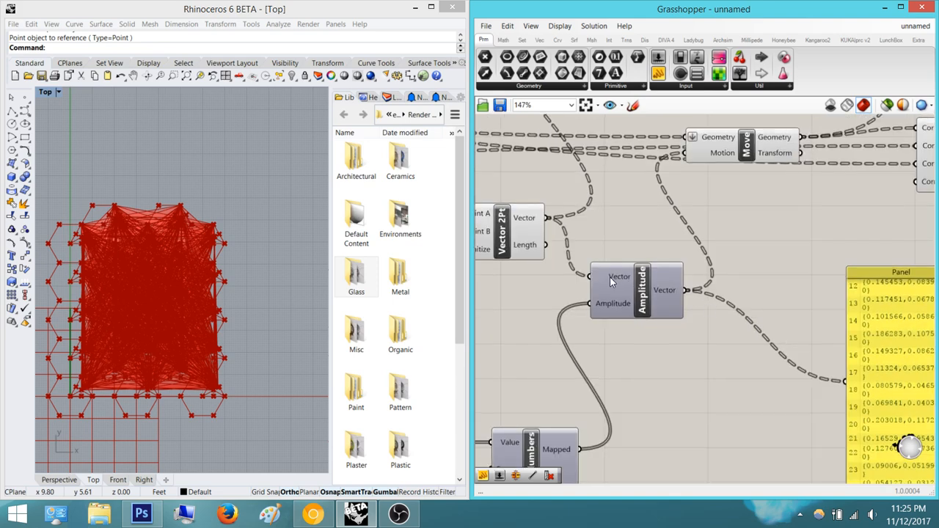
right_drag(610, 277, 685, 298)
scroll(685, 299, up, 5)
scroll(688, 297, down, 6)
right_drag(665, 258, 666, 358)
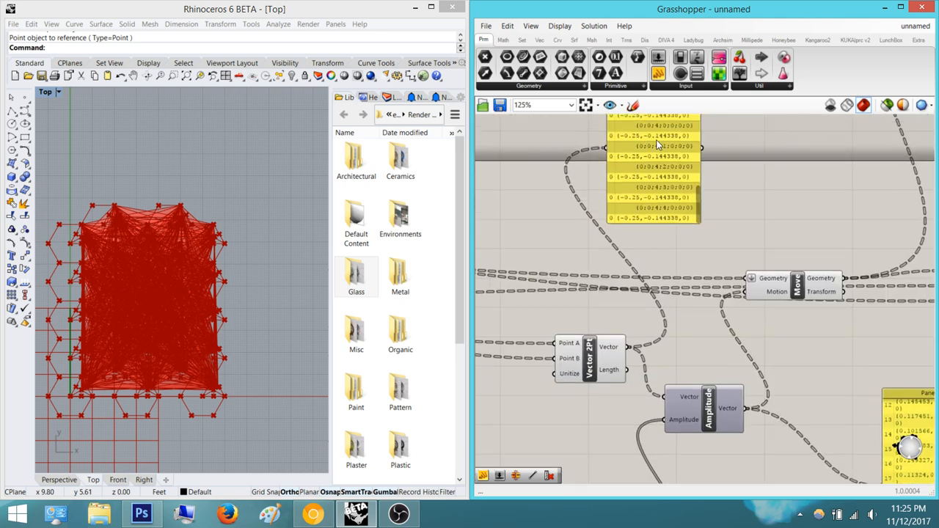
Try grafting the Vector input of the Amplitude component
scroll(671, 400, up, 5)
click(658, 363)
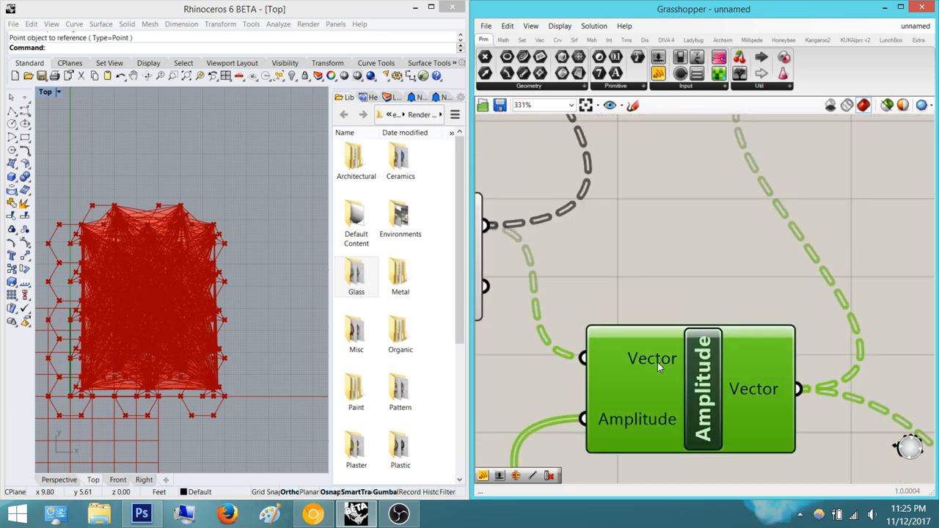
right_click(657, 362)
click(677, 361)
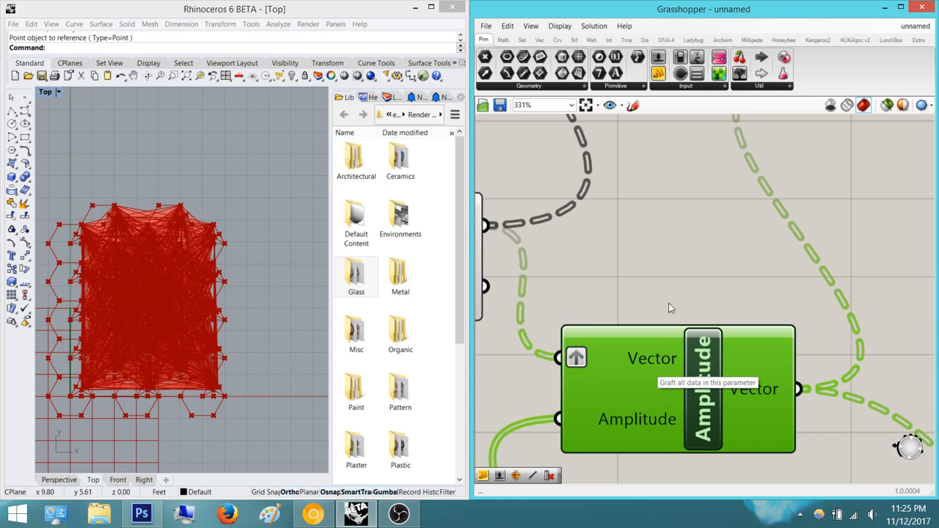
click(658, 285)
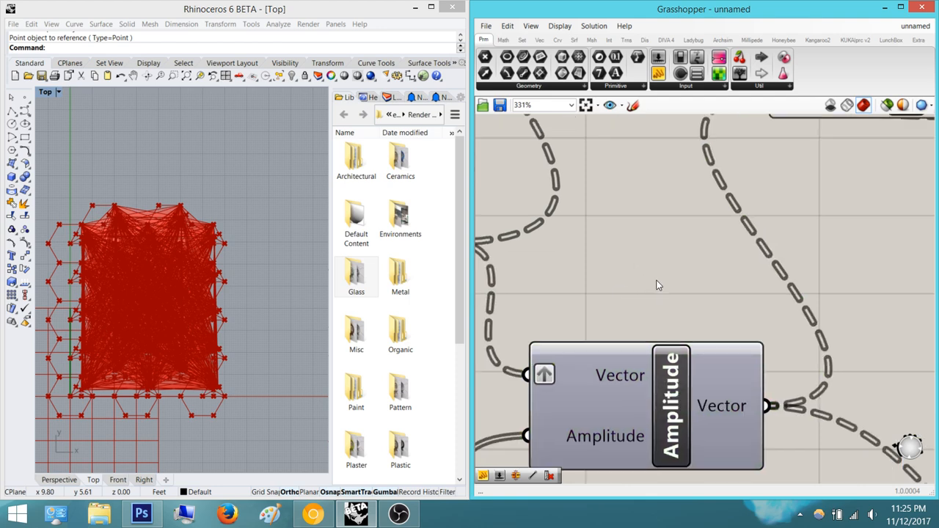
Remove the graft from Amplitude's Vector input
scroll(707, 274, down, 4)
scroll(711, 295, down, 3)
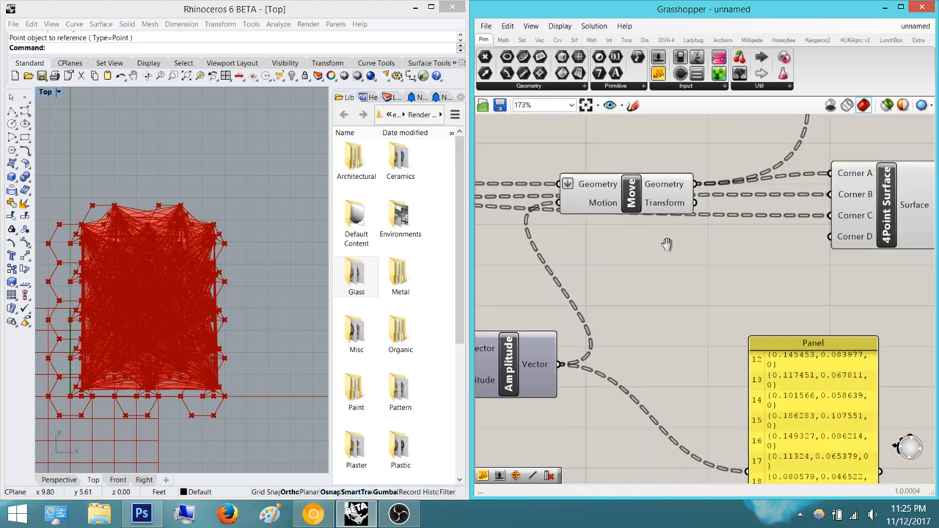
scroll(659, 303, up, 7)
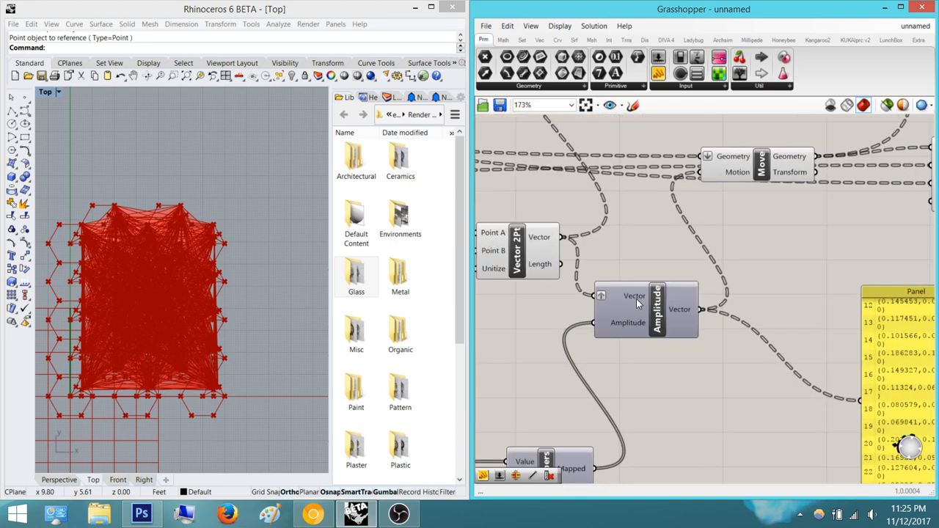
right_click(659, 291)
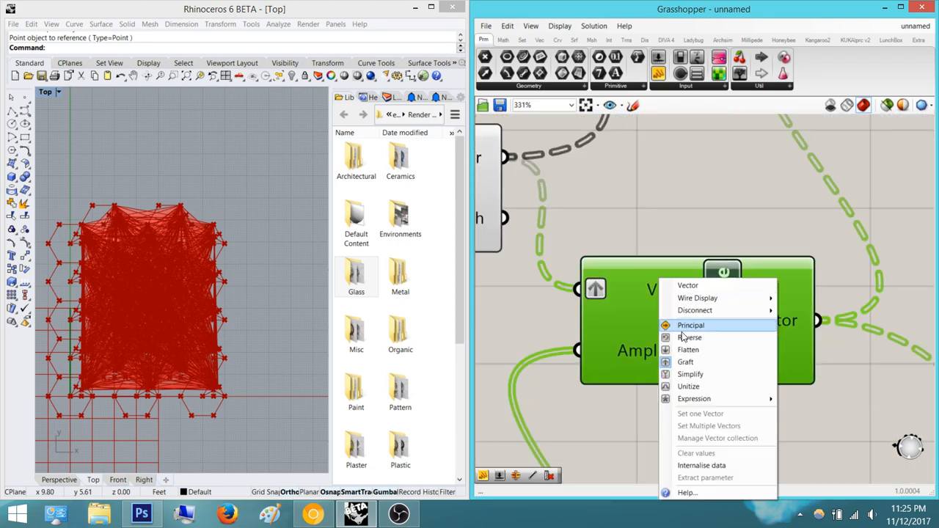
click(720, 362)
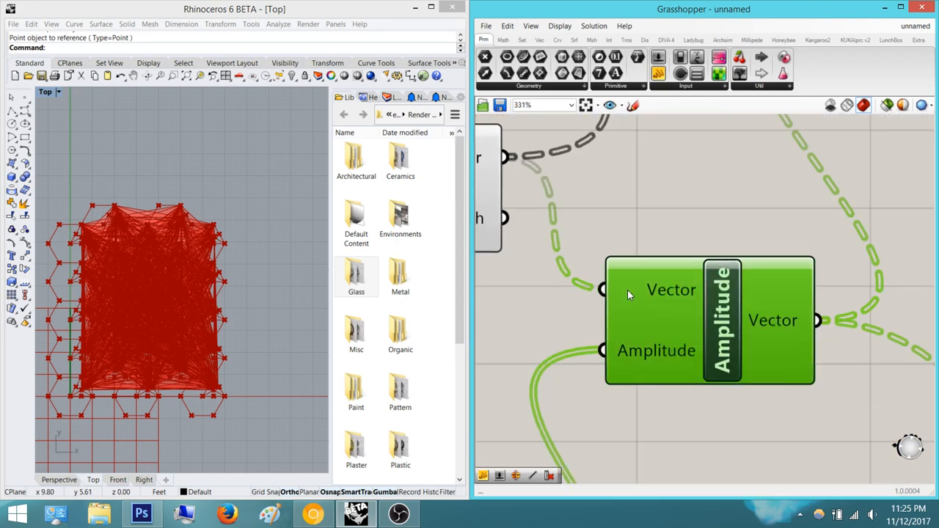
Try flattening the Vector input of the Amplitude component
click(659, 250)
right_drag(659, 250, 598, 266)
right_click(617, 305)
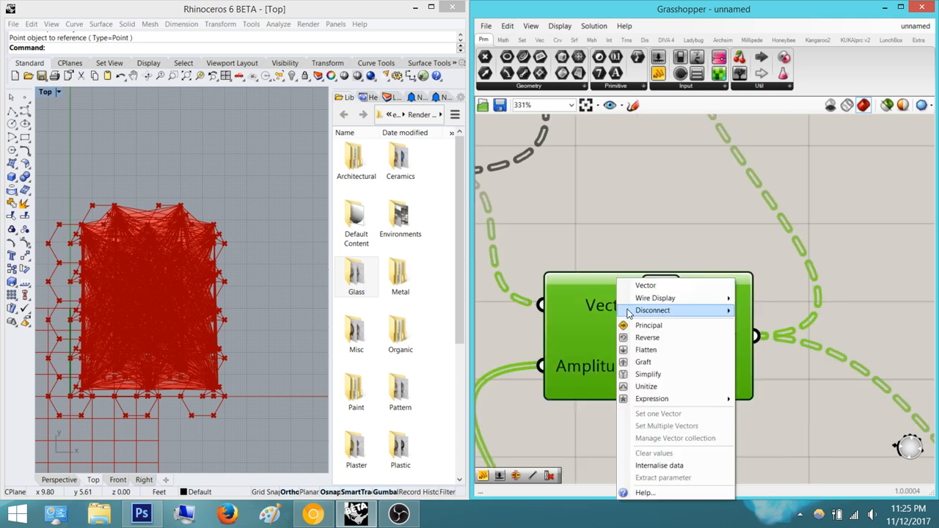
click(591, 201)
scroll(612, 264, down, 3)
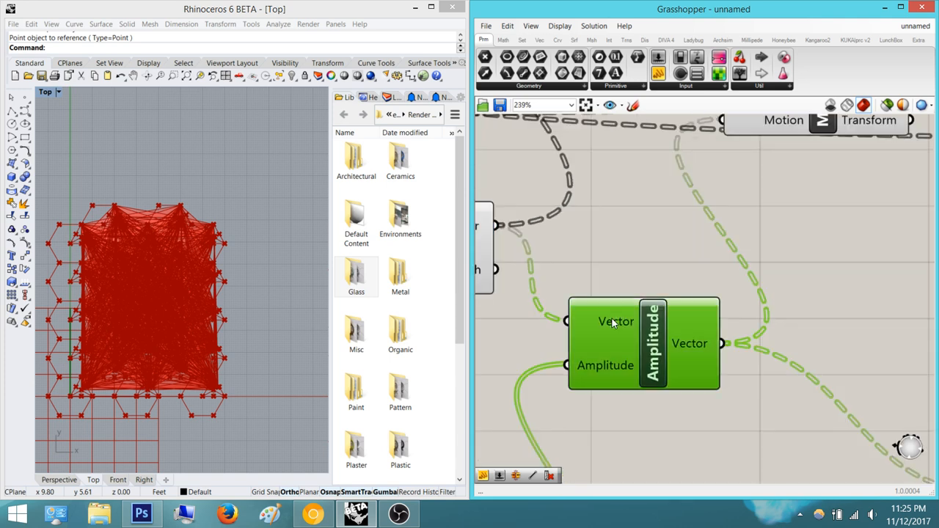
right_click(613, 323)
click(650, 363)
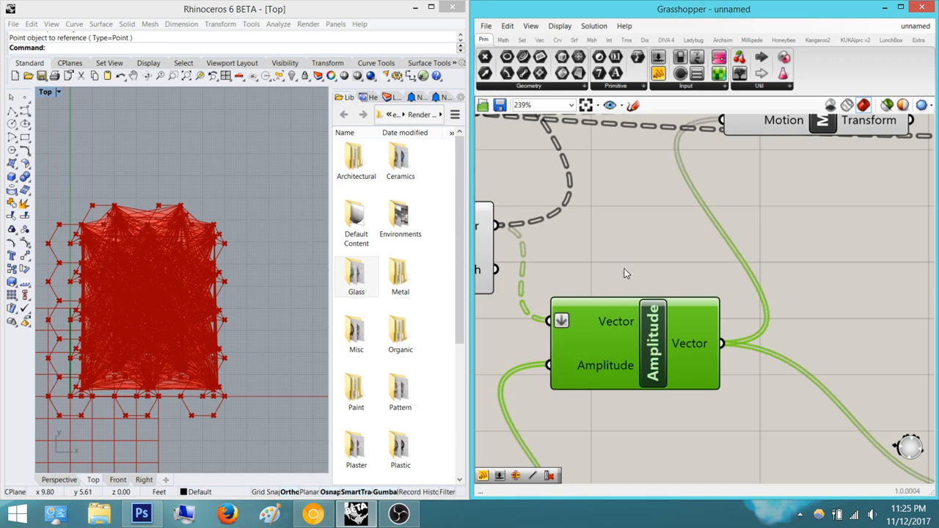
Remove the flattening from Amplitude's Vector input
mouse_move(609, 274)
right_down()
mouse_move(589, 282)
mouse_move(677, 293)
mouse_move(591, 236)
right_up()
right_click(582, 331)
click(627, 352)
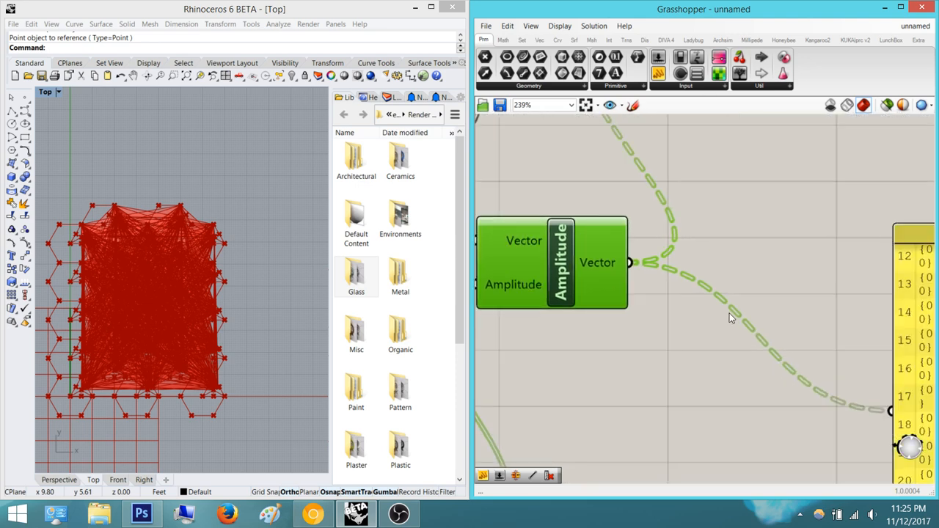
Try grafting the Vector output of the Amplitude component
right_drag(731, 316, 630, 304)
scroll(609, 246, down, 5)
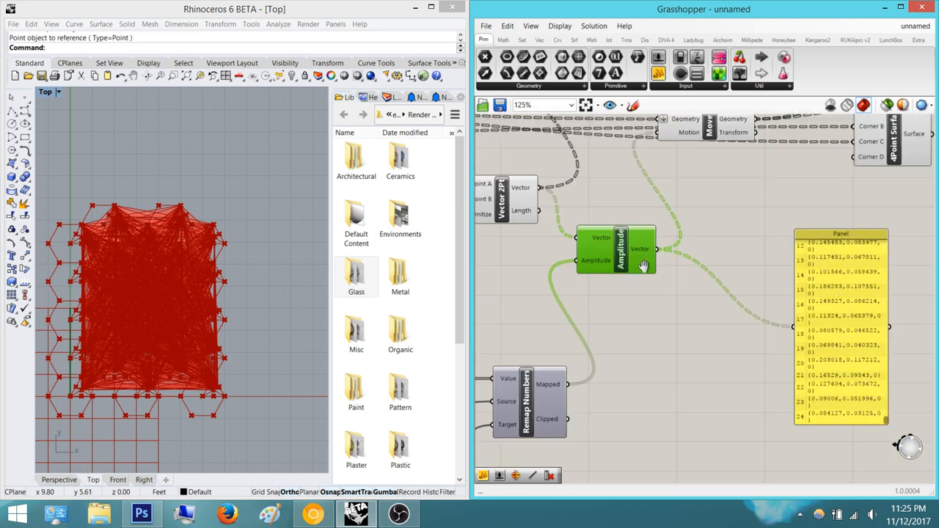
scroll(649, 253, up, 5)
right_click(631, 295)
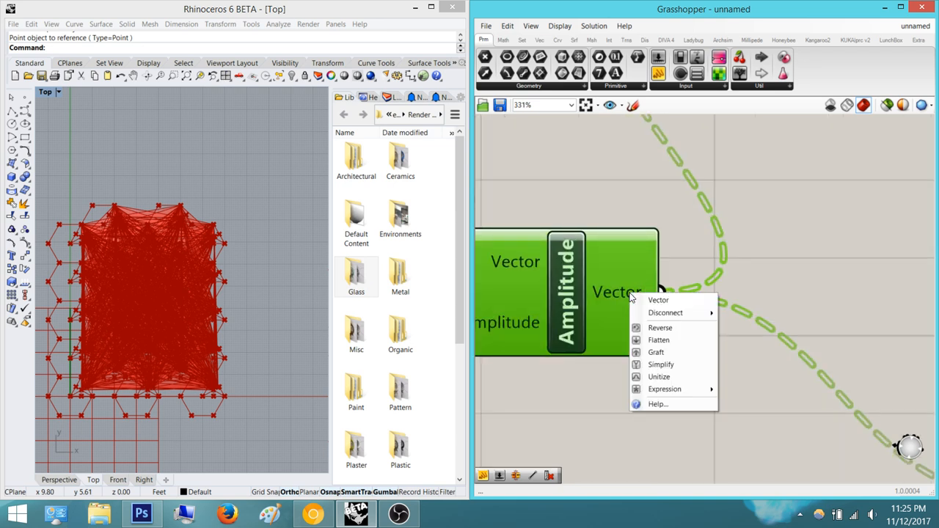
click(657, 352)
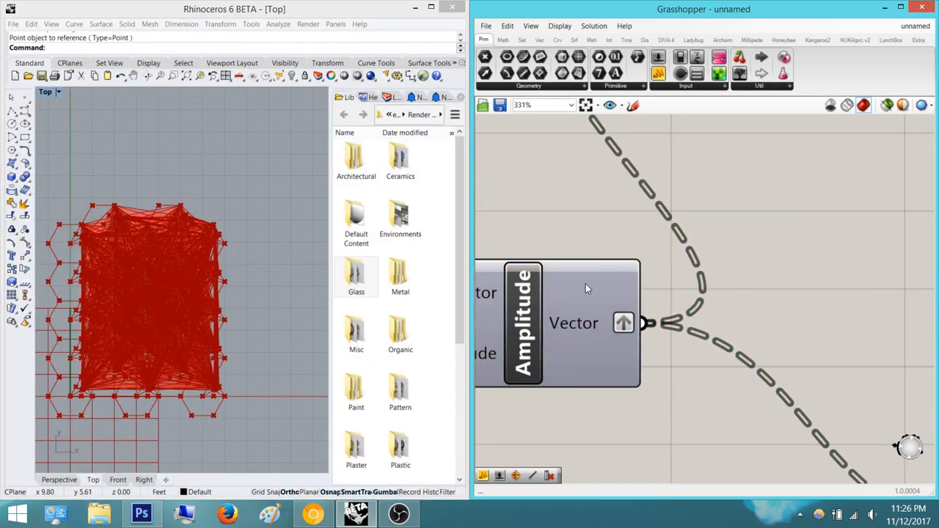
Remove the graft from Amplitude's Vector output
right_click(601, 324)
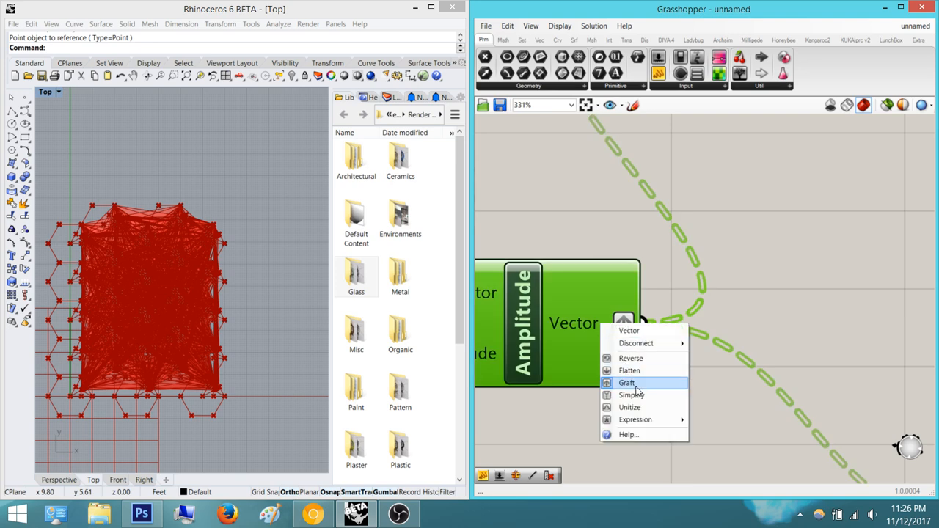
click(653, 381)
scroll(653, 324, down, 5)
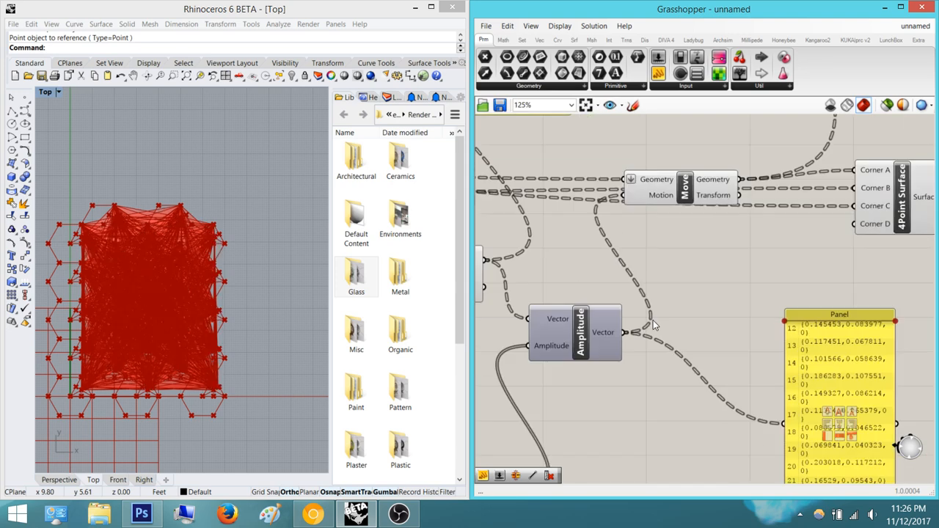
right_drag(704, 261, 776, 230)
scroll(762, 239, down, 5)
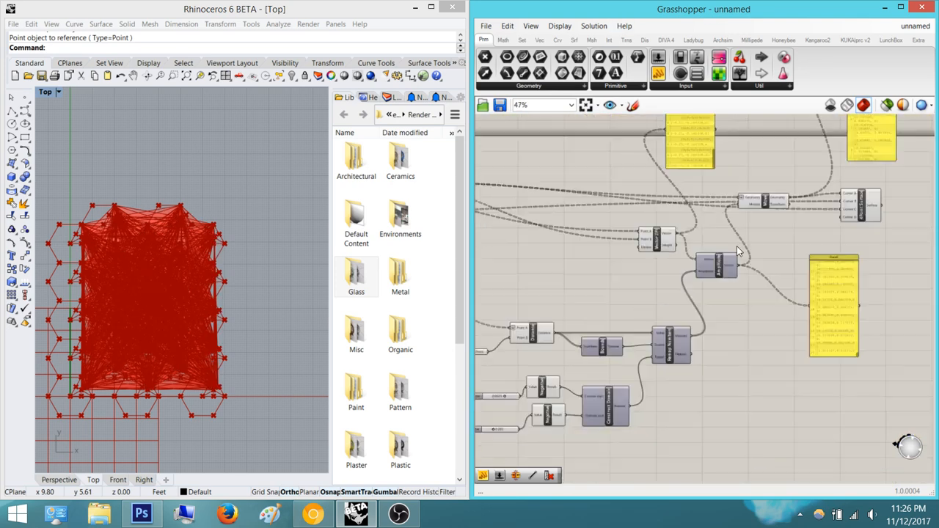
right_drag(736, 253, 709, 279)
scroll(705, 280, up, 5)
right_drag(824, 187, 743, 215)
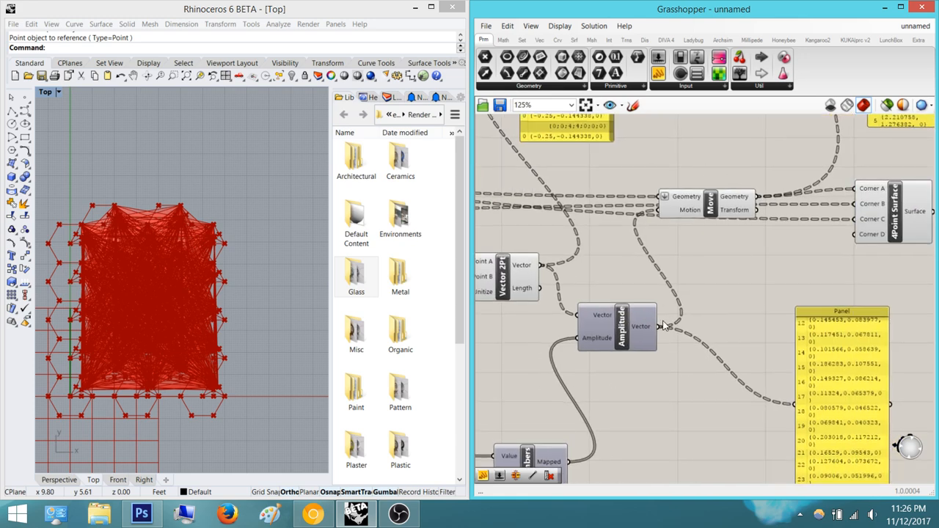
right_drag(662, 326, 629, 346)
Save the definition in the Kinetic Architecture folder on the Desktop as Facade Study Lesson 2.0
click(485, 26)
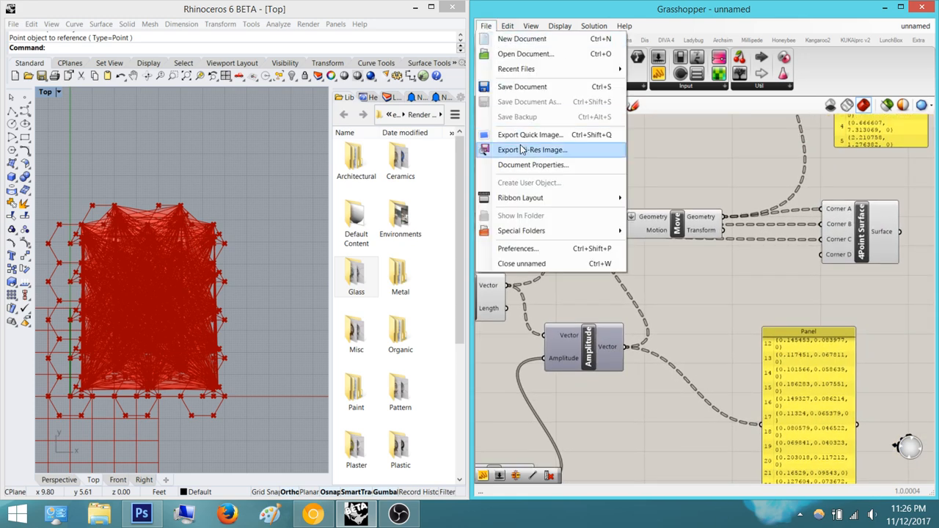
click(548, 95)
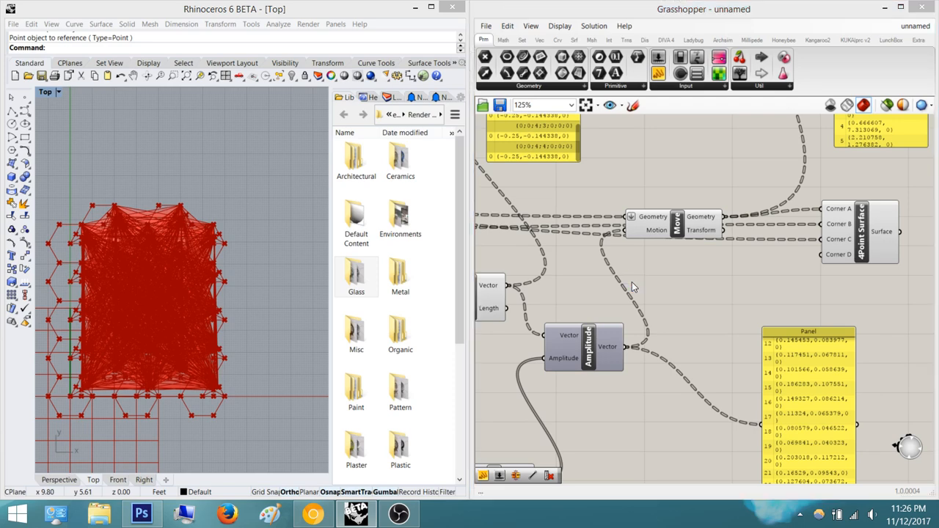
click(520, 100)
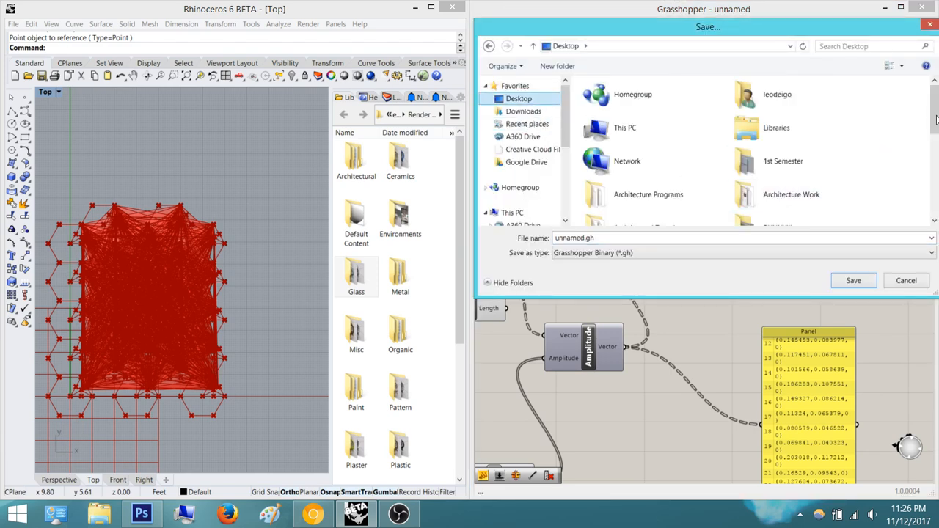
drag(935, 116, 935, 161)
double_click(814, 132)
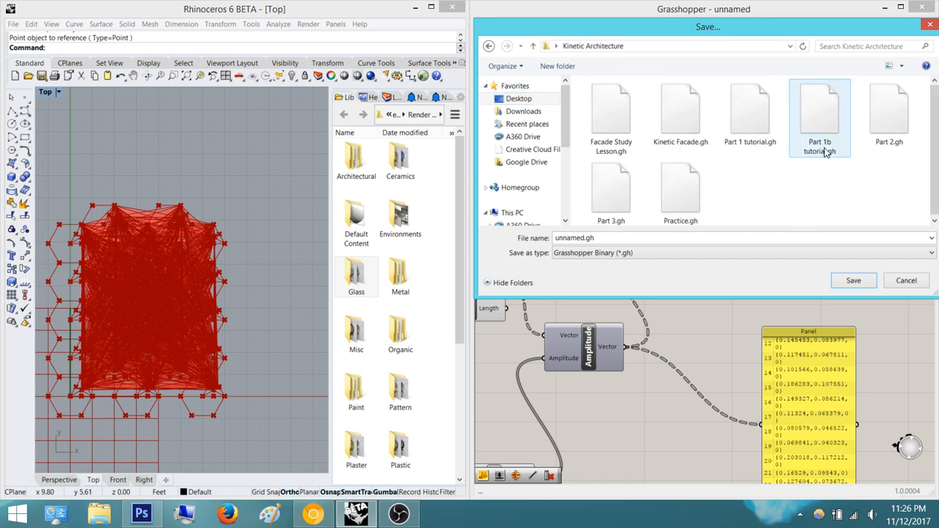
click(727, 235)
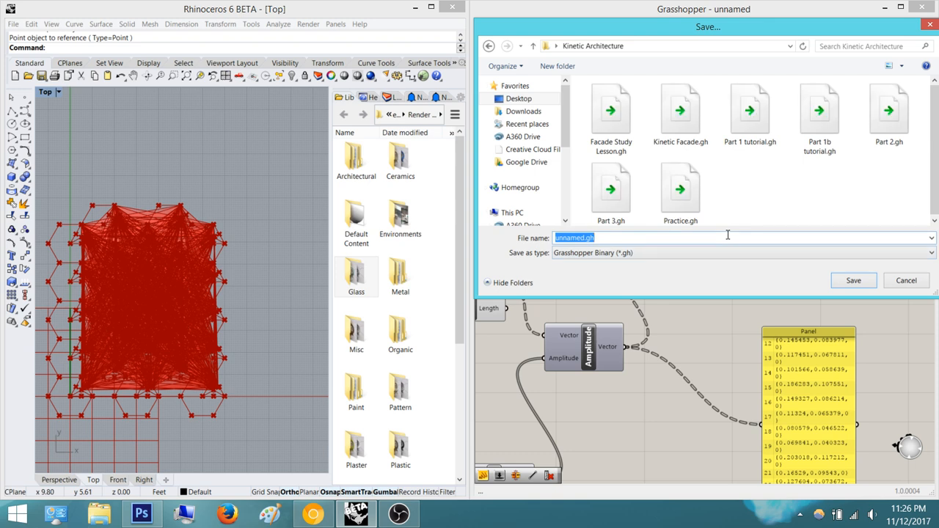
text(Facade)
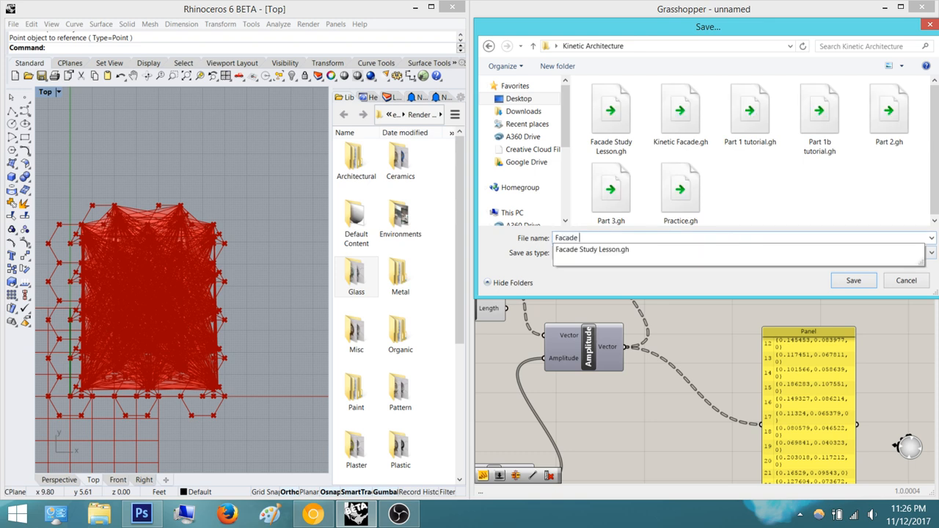
text( Study Lesson 2.0)
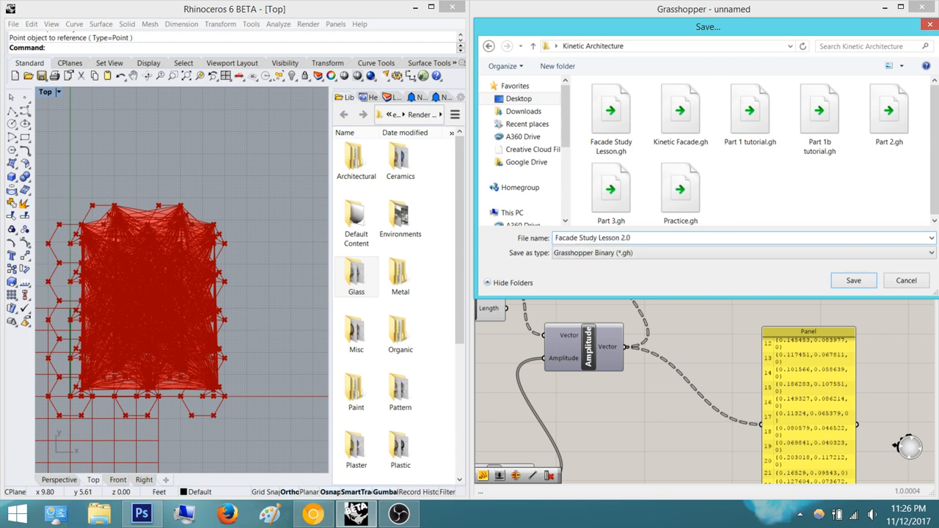
key(Return)
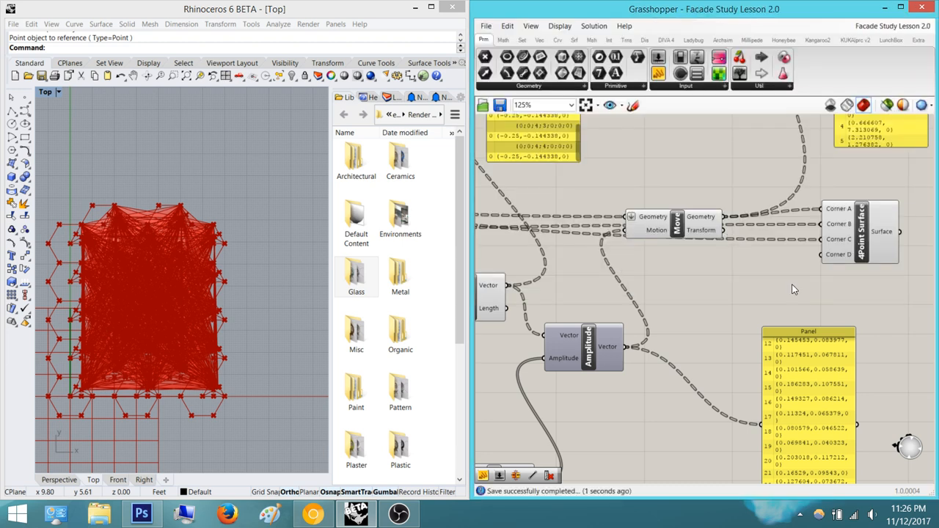
Examine the vector values in the lower panel from the start of the list and the wiring around the Amplitude component
scroll(791, 284, up, 4)
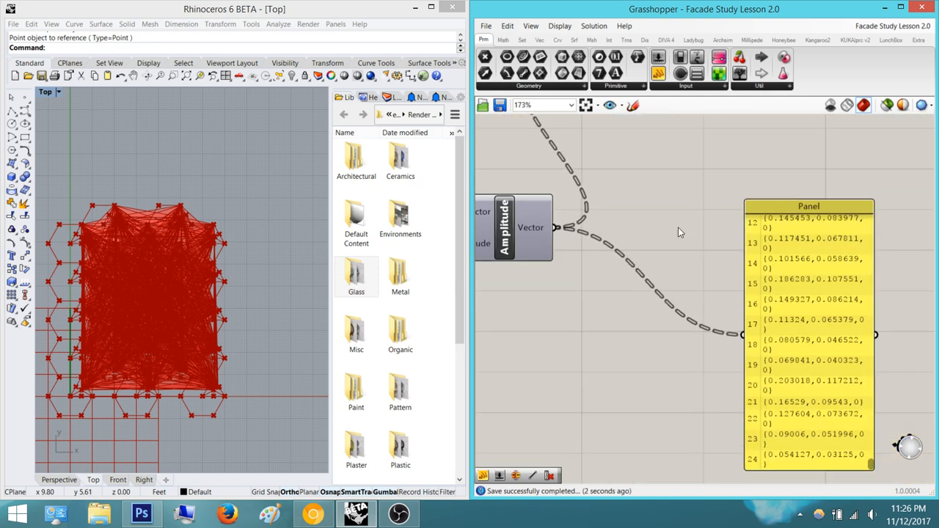
scroll(716, 265, down, 6)
drag(806, 381, 811, 223)
right_drag(600, 228, 650, 228)
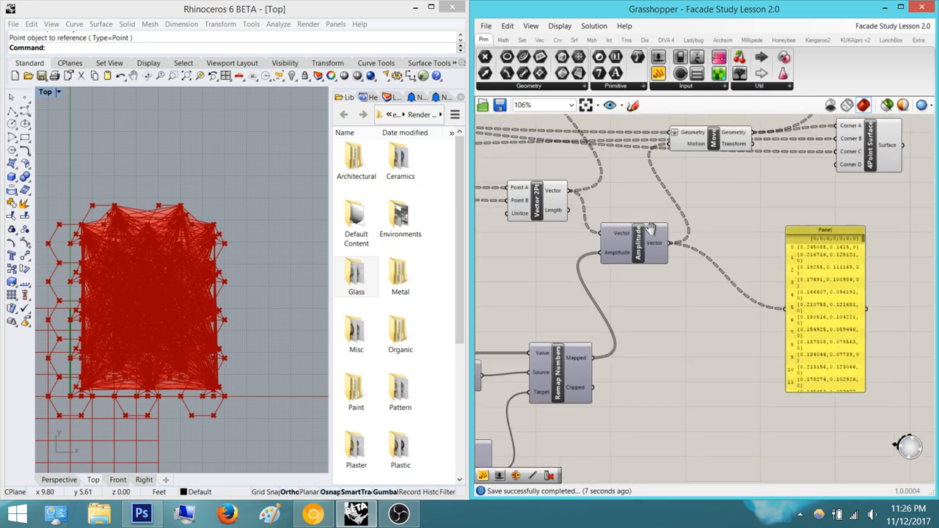
scroll(645, 242, up, 4)
right_drag(622, 178, 677, 196)
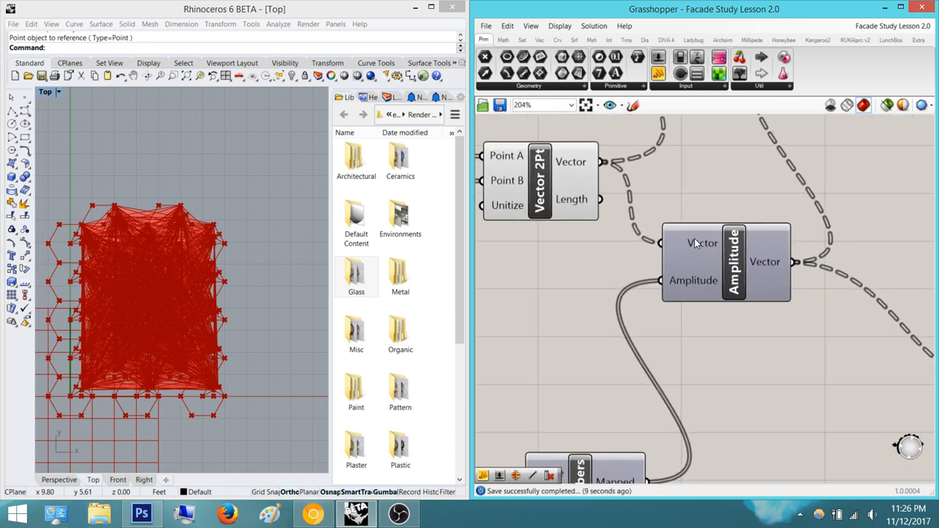
right_drag(635, 244, 630, 302)
scroll(717, 296, down, 4)
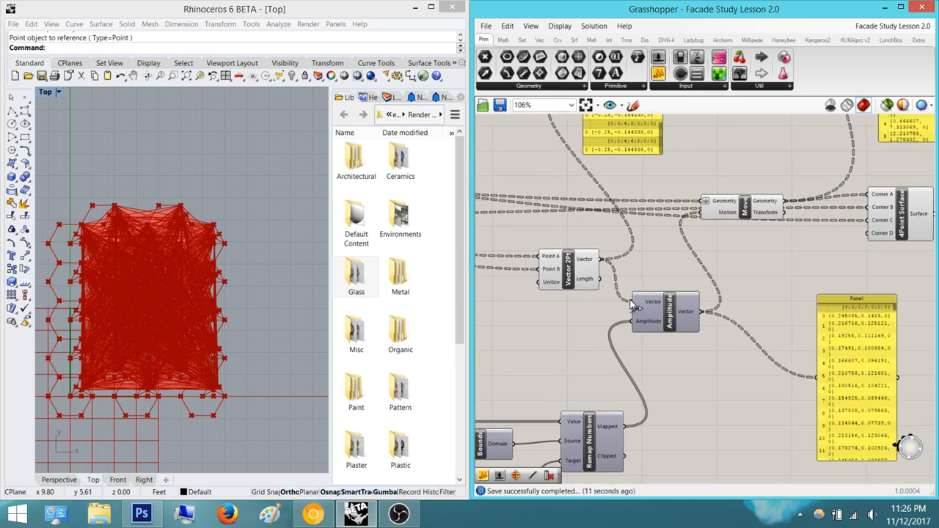
right_drag(693, 314, 713, 329)
scroll(724, 267, up, 3)
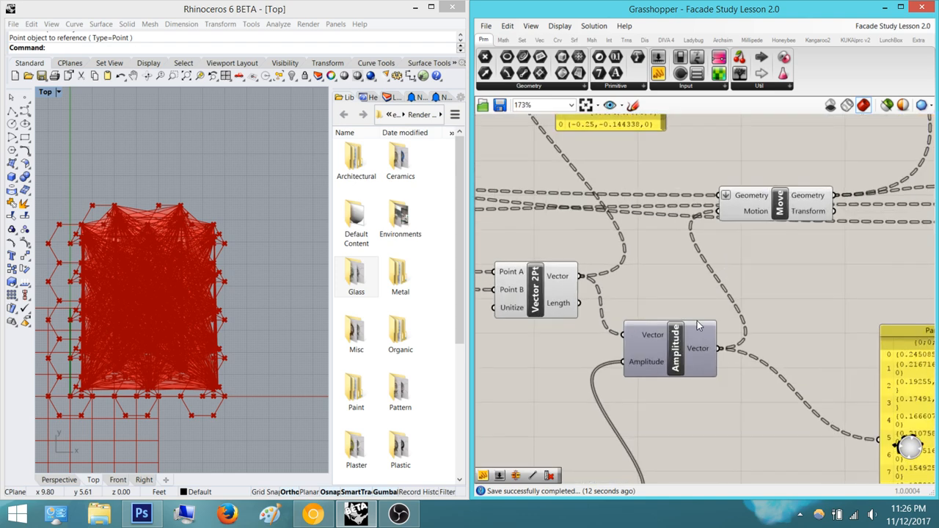
click(672, 359)
right_drag(641, 330, 673, 273)
scroll(693, 286, up, 1)
right_click(734, 314)
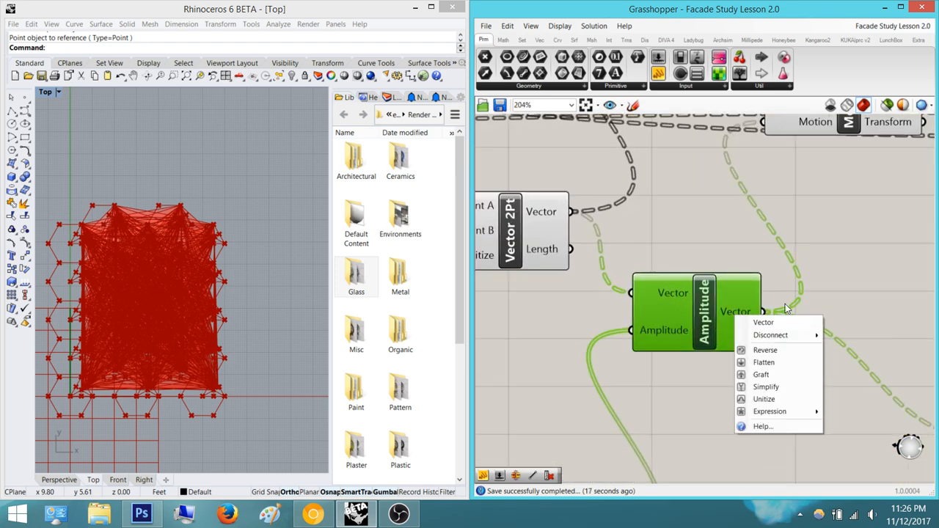
click(786, 307)
scroll(691, 311, up, 1)
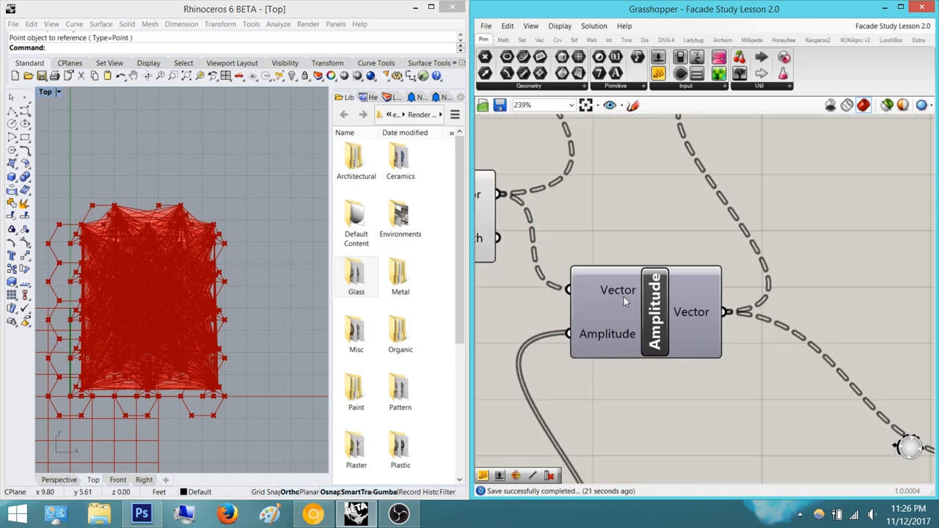
Try grafting the Vector input of the Amplitude component
right_drag(601, 292, 696, 317)
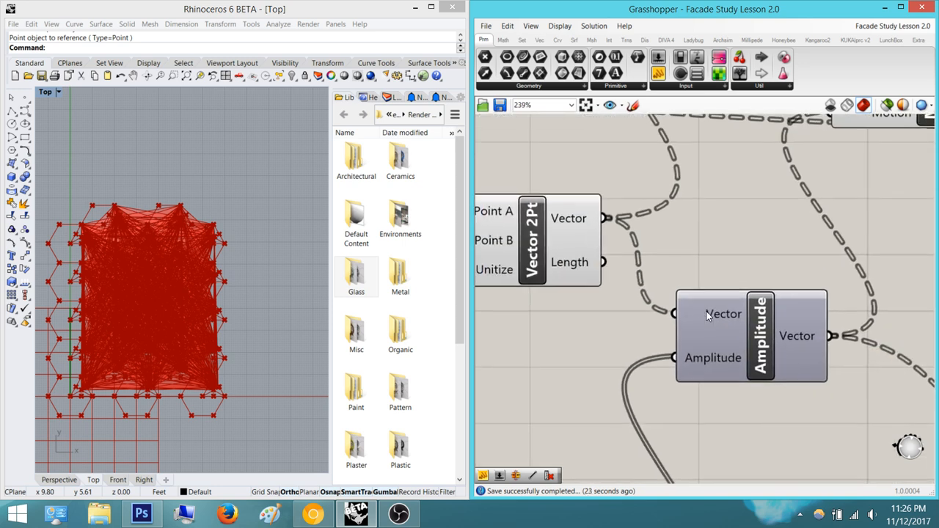
right_click(710, 315)
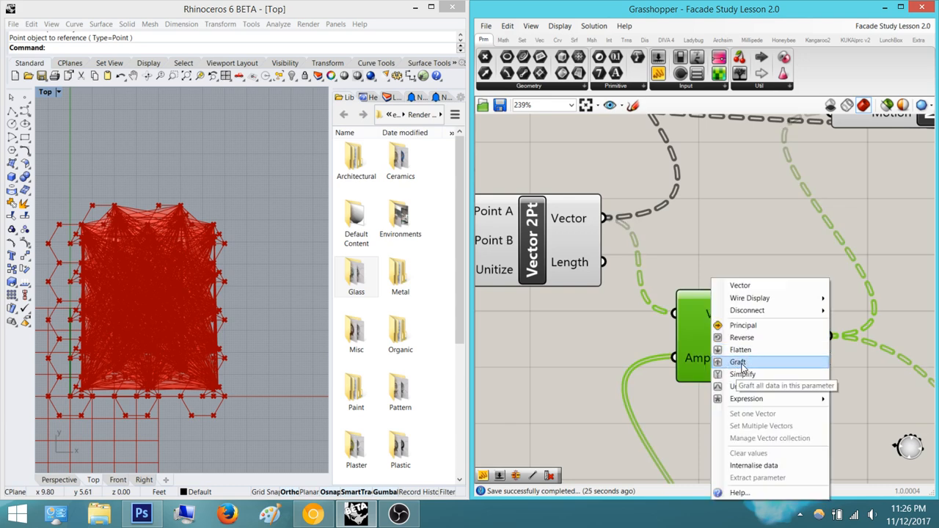
click(741, 363)
click(735, 234)
right_drag(676, 294, 689, 275)
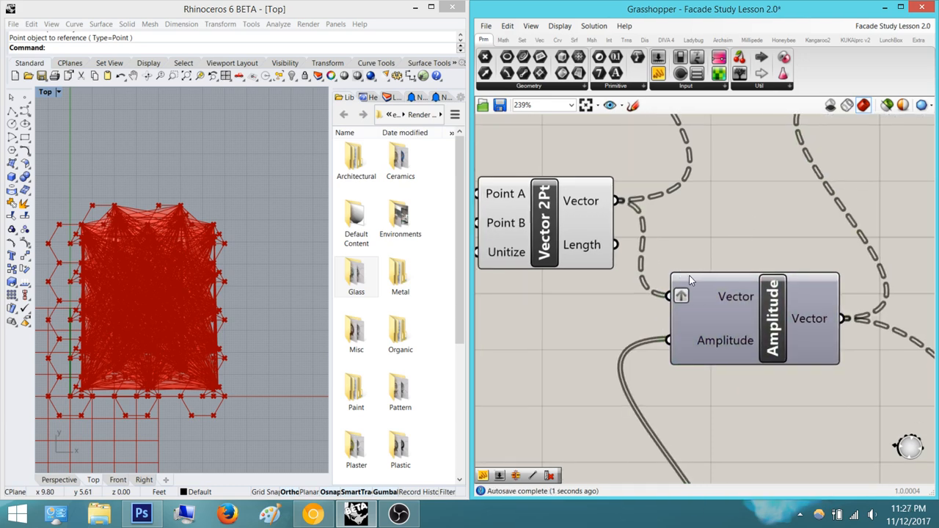
Examine the 4Point Surface component's connections and the data structure at the Amplitude component's Vector output
scroll(689, 277, down, 3)
right_drag(792, 234, 553, 282)
click(823, 209)
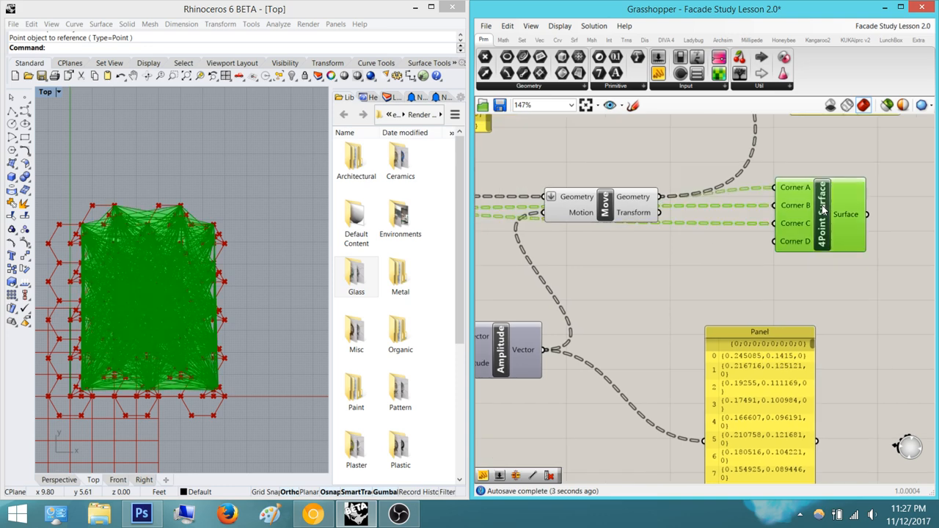
click(701, 258)
scroll(645, 250, down, 5)
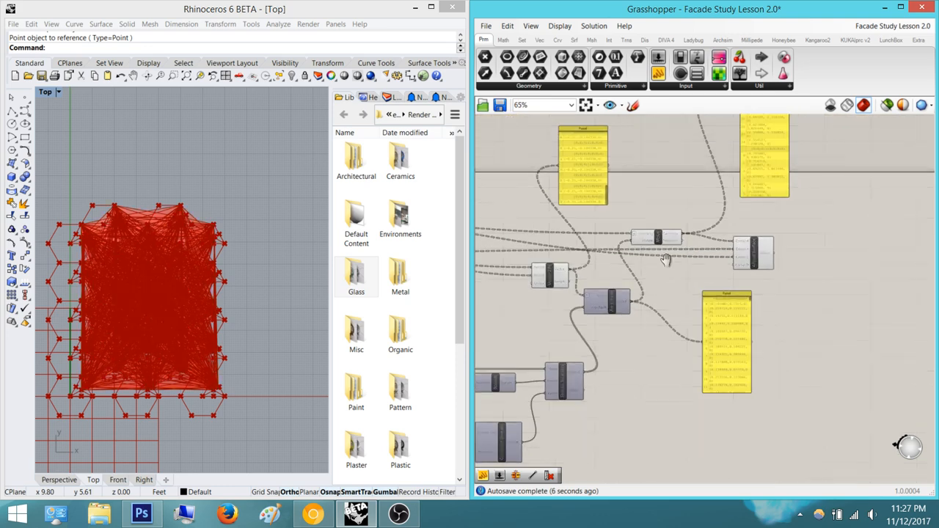
scroll(645, 249, up, 6)
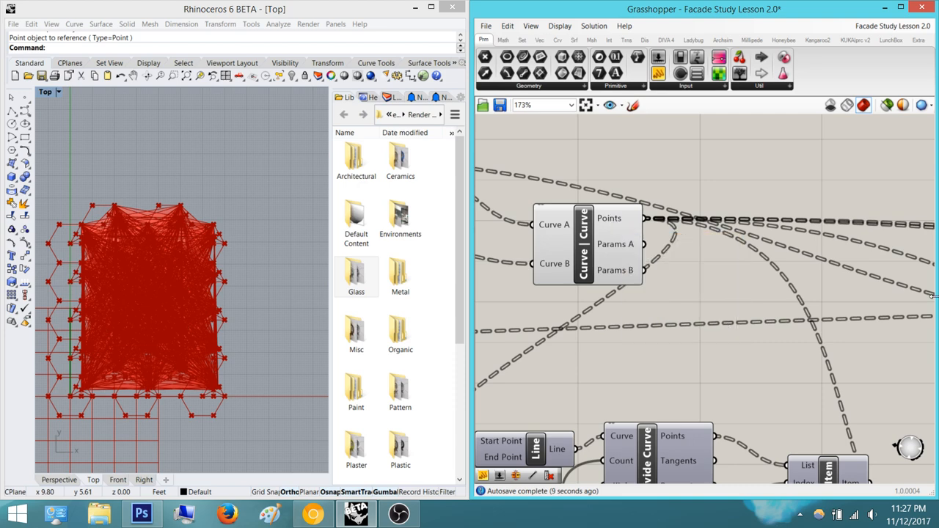
scroll(814, 272, down, 5)
right_drag(916, 297, 620, 268)
scroll(834, 276, up, 4)
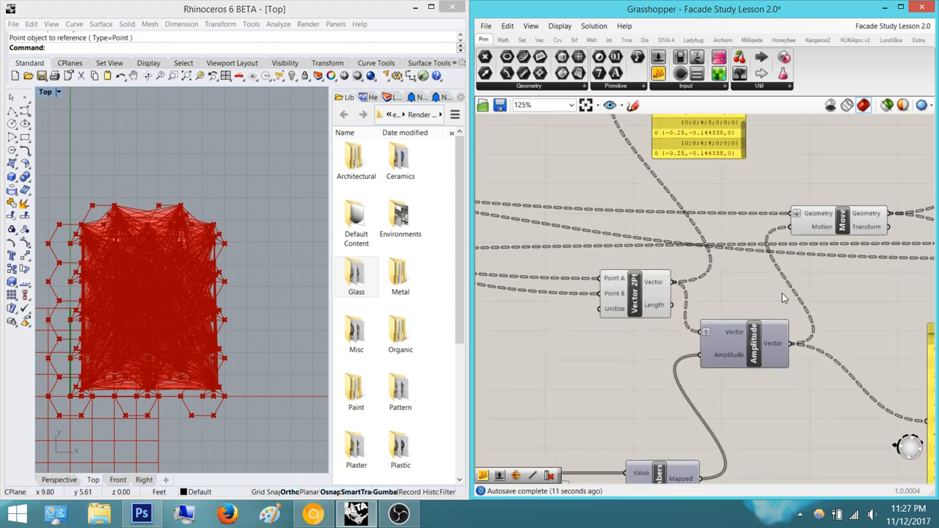
right_drag(724, 328, 722, 249)
scroll(755, 282, up, 3)
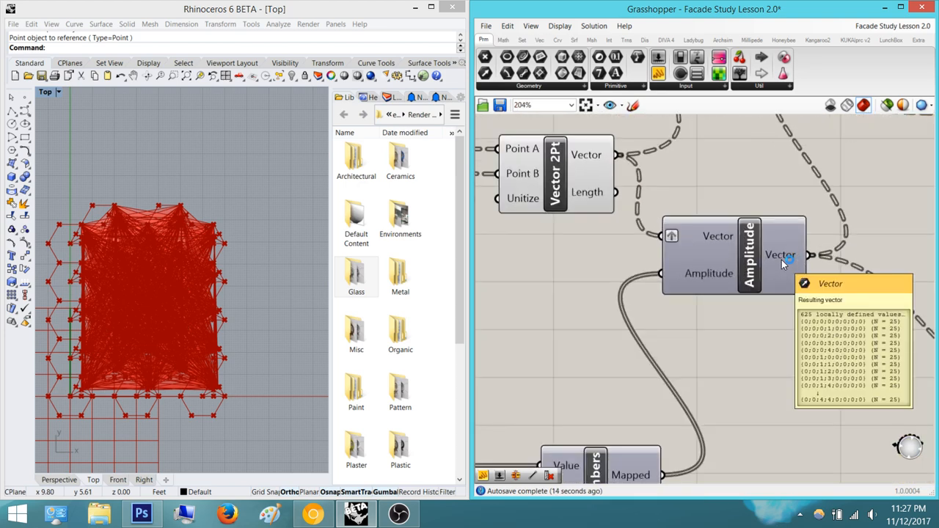
Try flattening the Vector input of the Amplitude component instead of grafting it
right_click(709, 236)
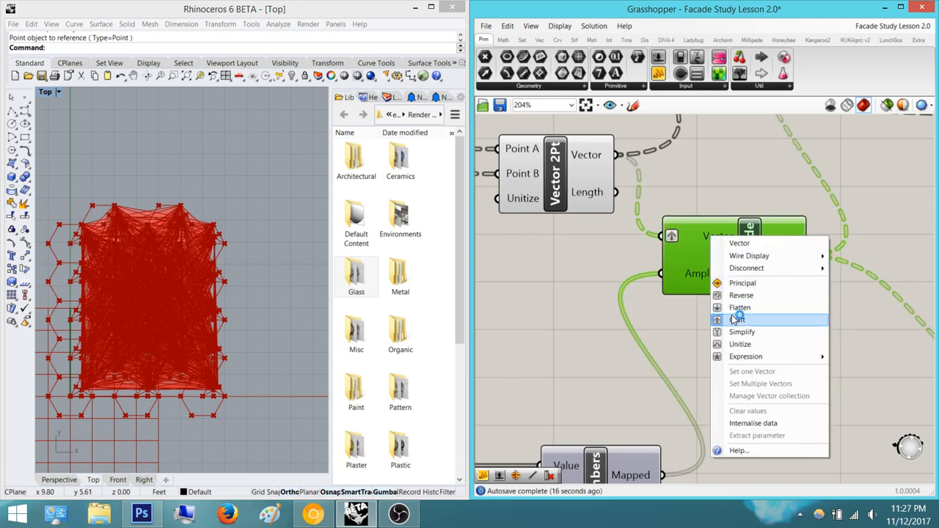
click(746, 309)
click(762, 325)
right_drag(761, 325, 721, 337)
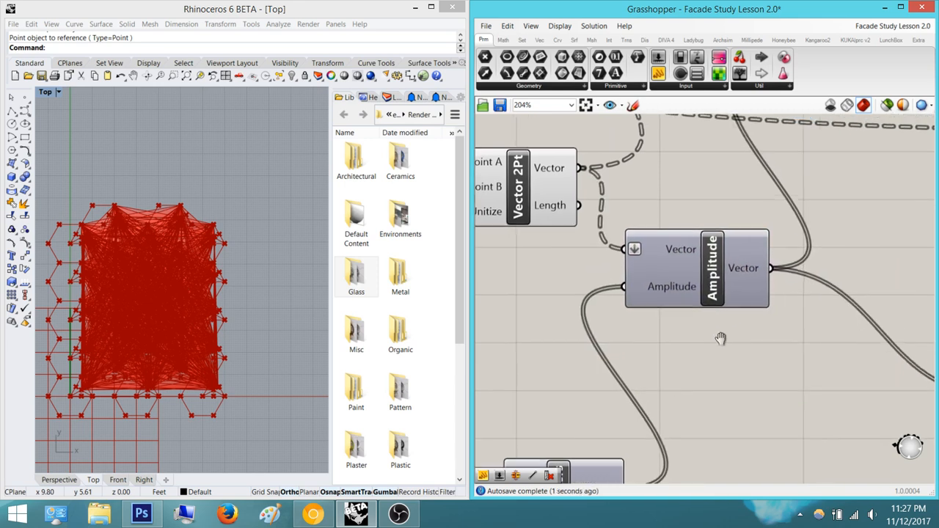
scroll(668, 265, up, 2)
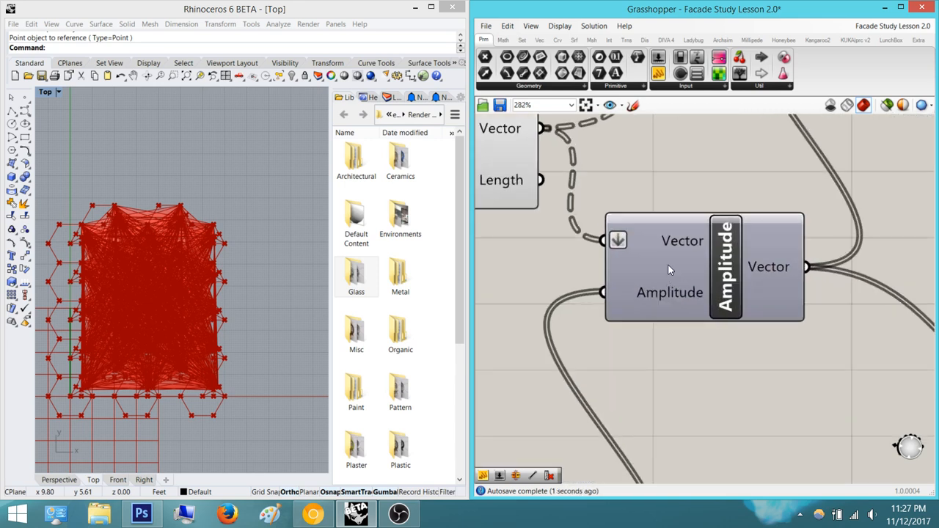
click(768, 267)
right_click(768, 269)
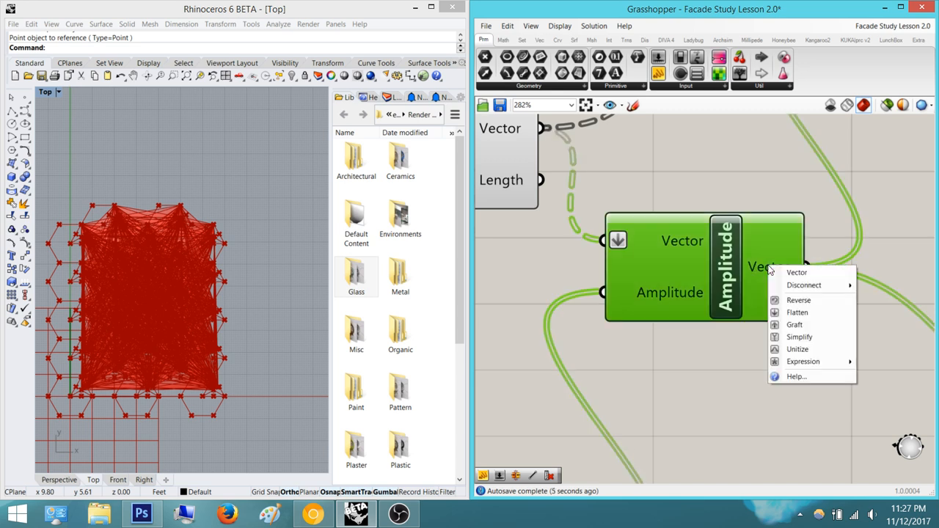
click(754, 198)
Turn off Flatten on the Vector input of the Amplitude component
right_drag(752, 208, 726, 223)
right_click(628, 260)
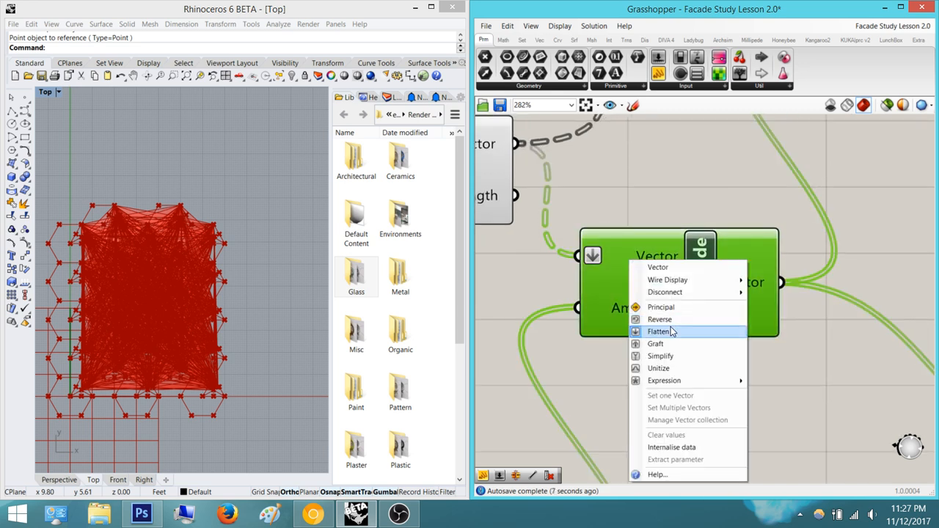
click(671, 332)
right_drag(645, 238, 611, 244)
Try flattening the Vector output of the Amplitude component
right_click(701, 290)
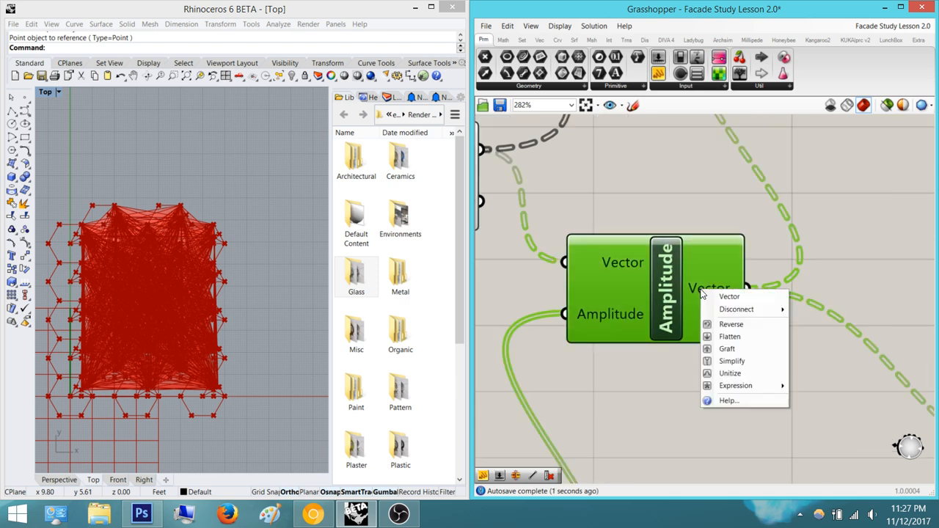
click(730, 337)
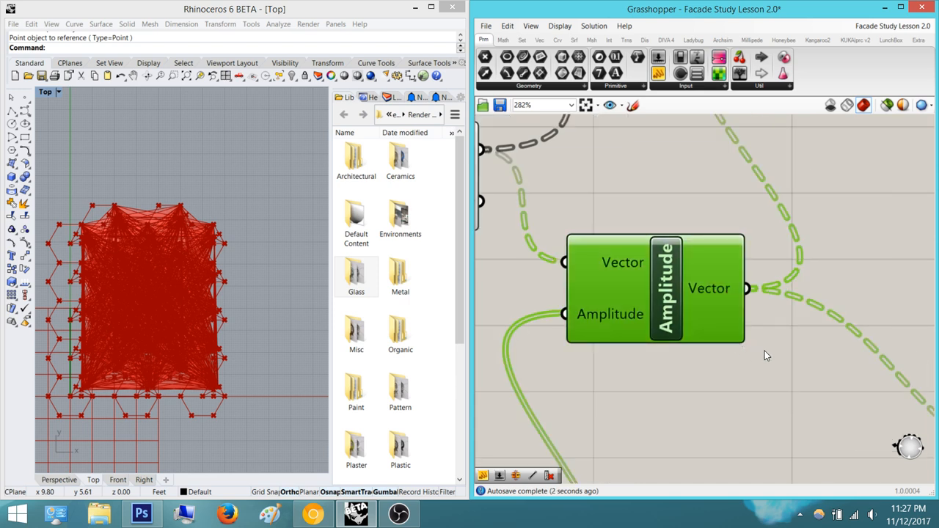
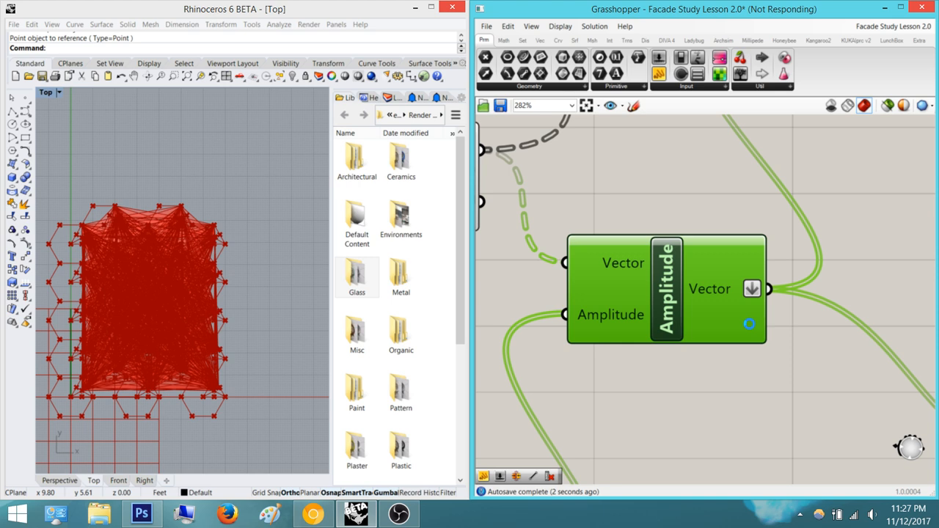
scroll(750, 324, down, 5)
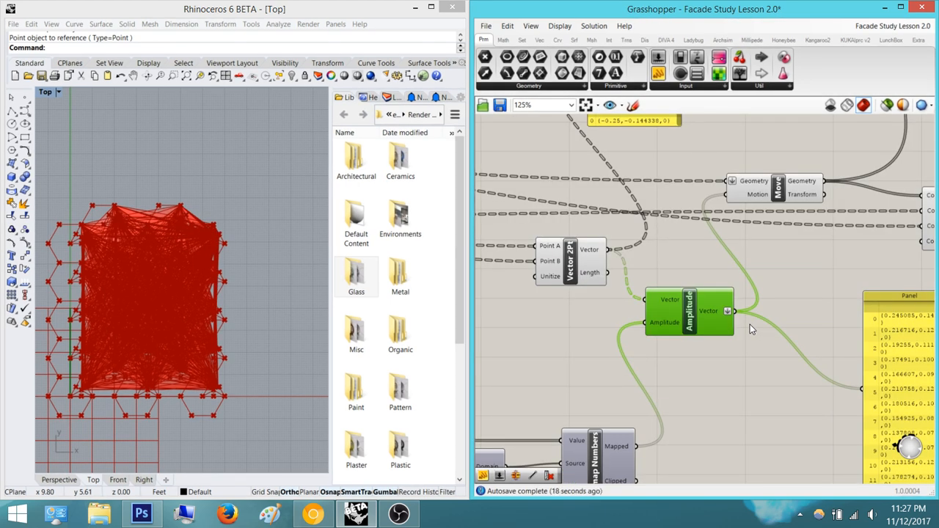
Delete the 4Point Surface component connected to the Move component's Geometry output
right_drag(888, 267, 766, 312)
click(765, 312)
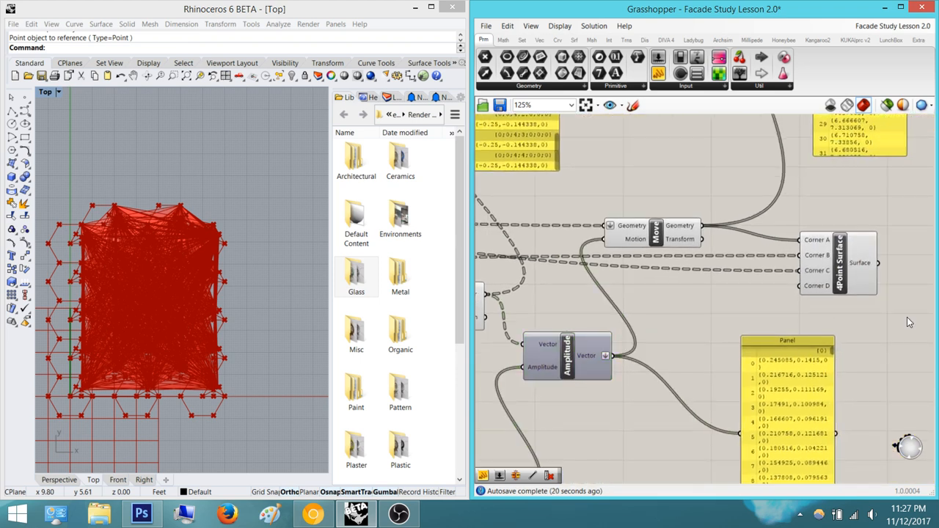
drag(906, 317, 834, 232)
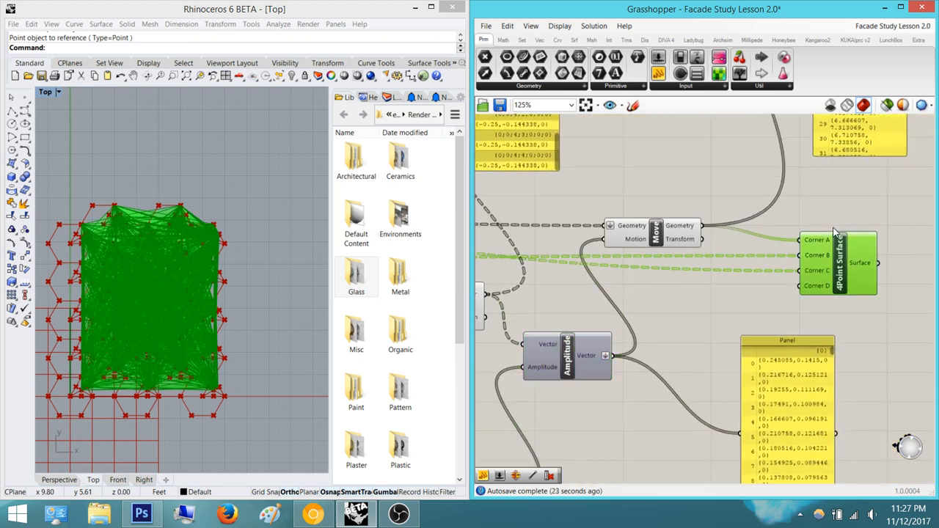
key(Delete)
Turn off Flatten on the Vector output of the Amplitude component
scroll(626, 345, up, 4)
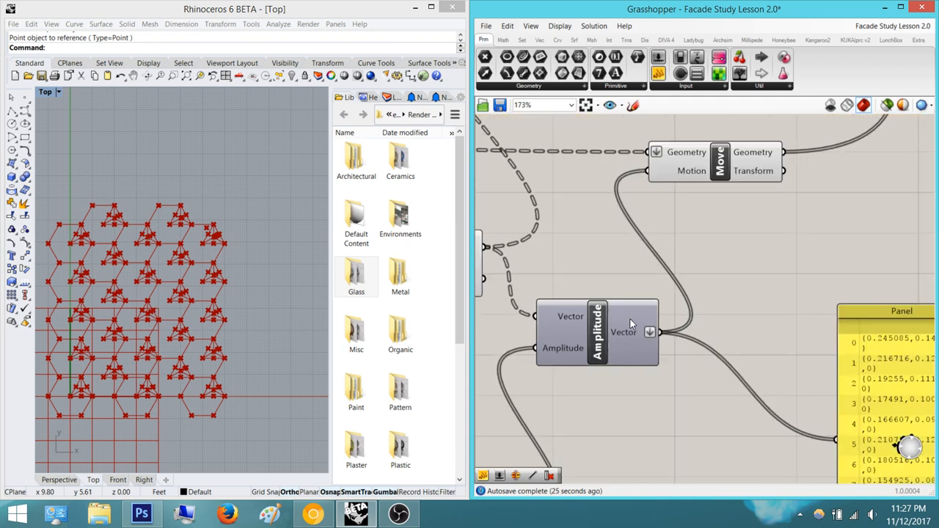
right_click(626, 346)
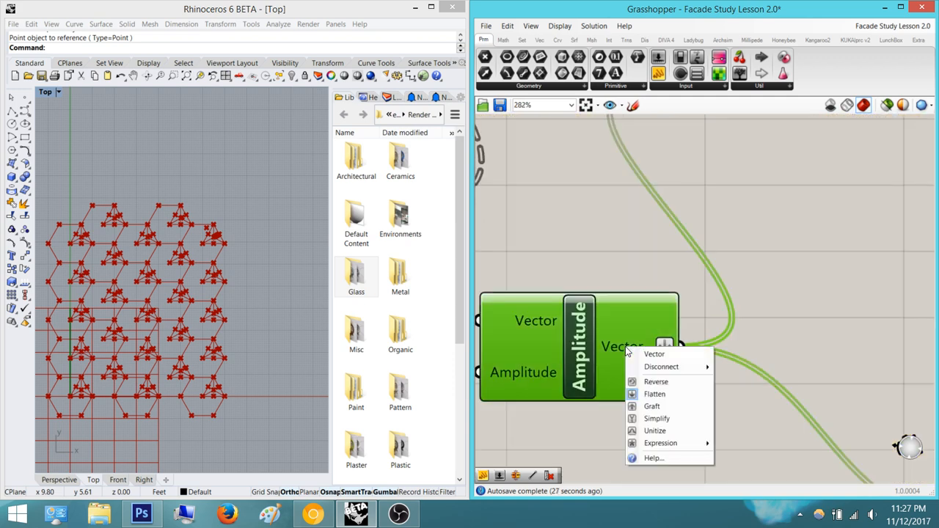
click(675, 396)
click(792, 306)
Inspect the data structure of the Move component's Geometry input and of the Vector 2Pt component's Point B input and Vector output
right_drag(798, 301, 632, 378)
scroll(634, 372, down, 2)
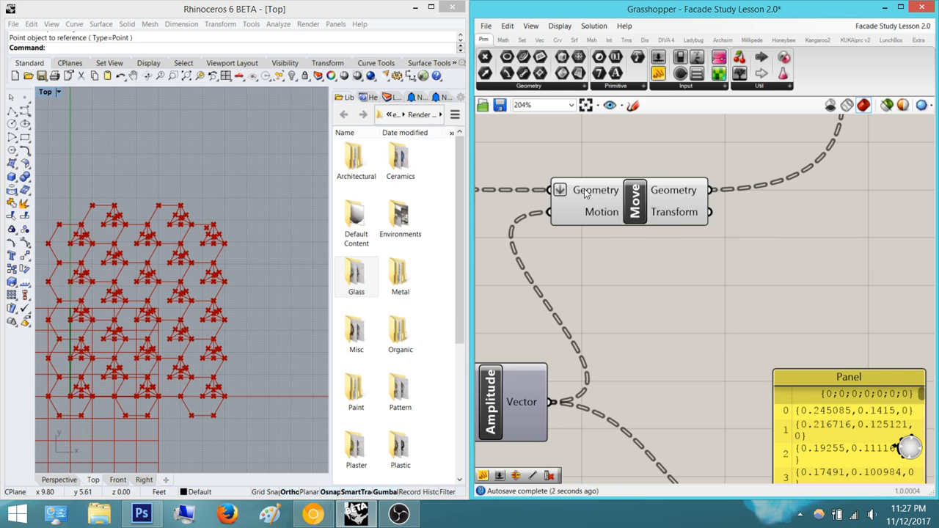
mouse_move(575, 193)
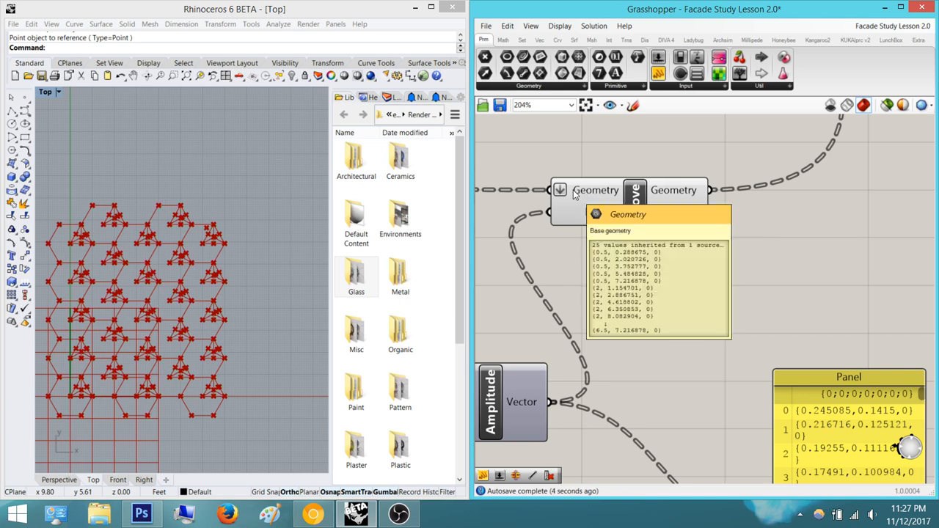
right_drag(666, 213, 731, 178)
scroll(684, 256, down, 1)
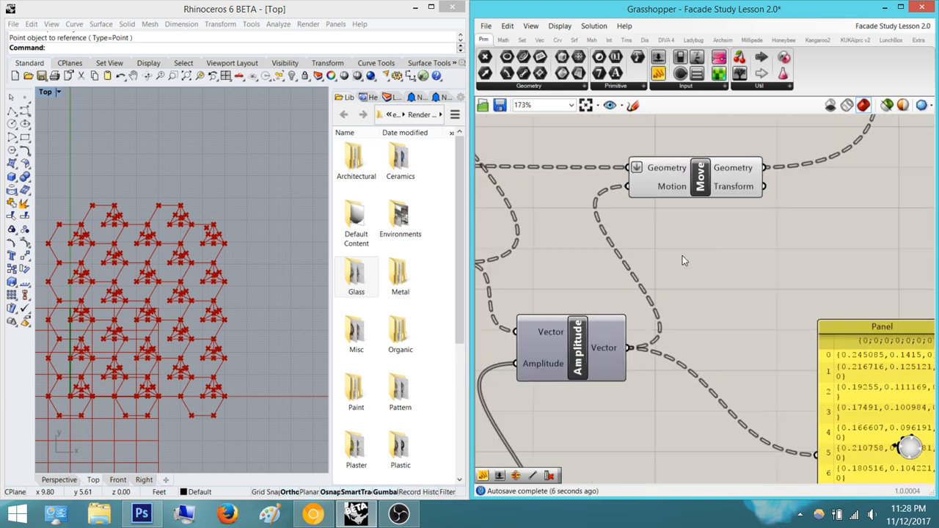
right_drag(585, 325, 839, 292)
scroll(692, 311, up, 2)
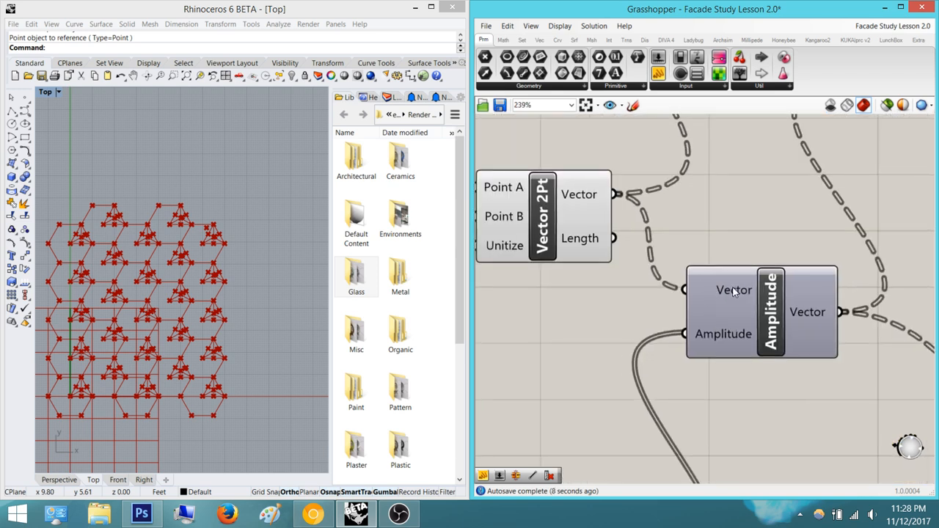
right_drag(607, 227, 760, 224)
click(657, 193)
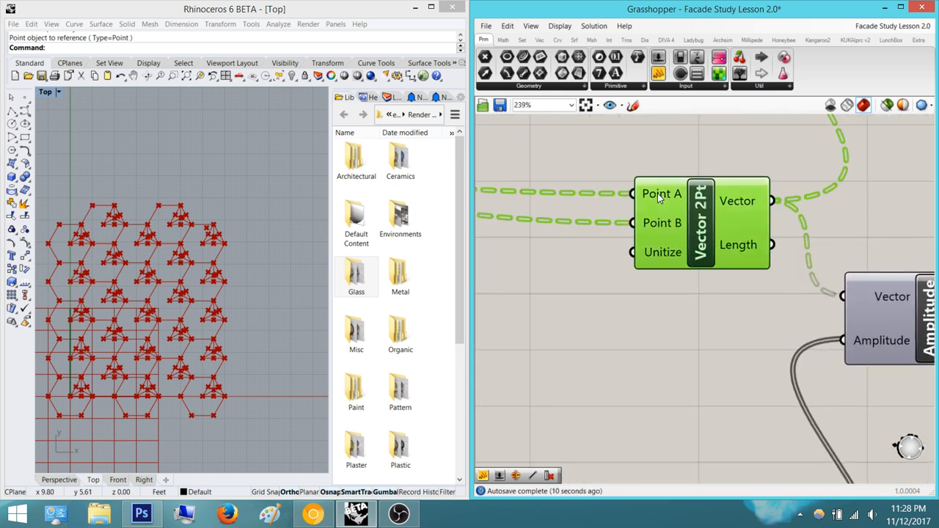
mouse_move(657, 227)
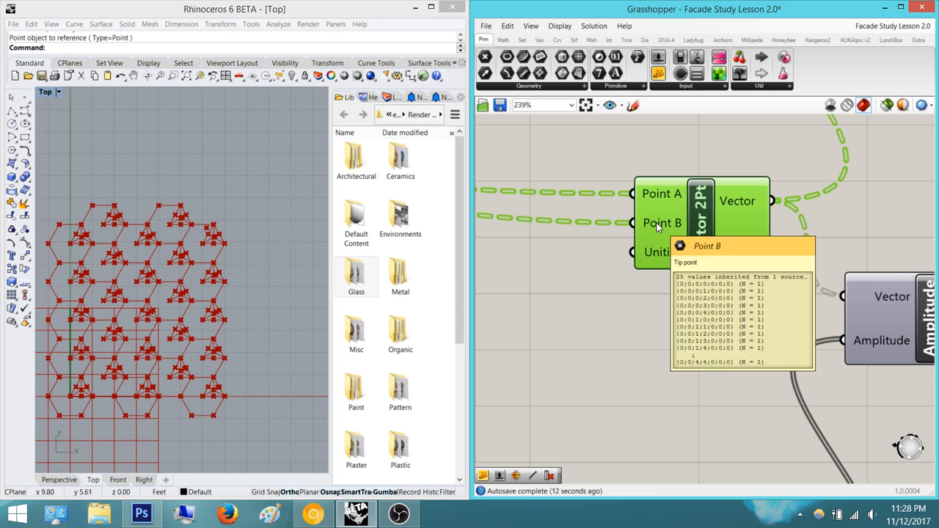
mouse_move(759, 208)
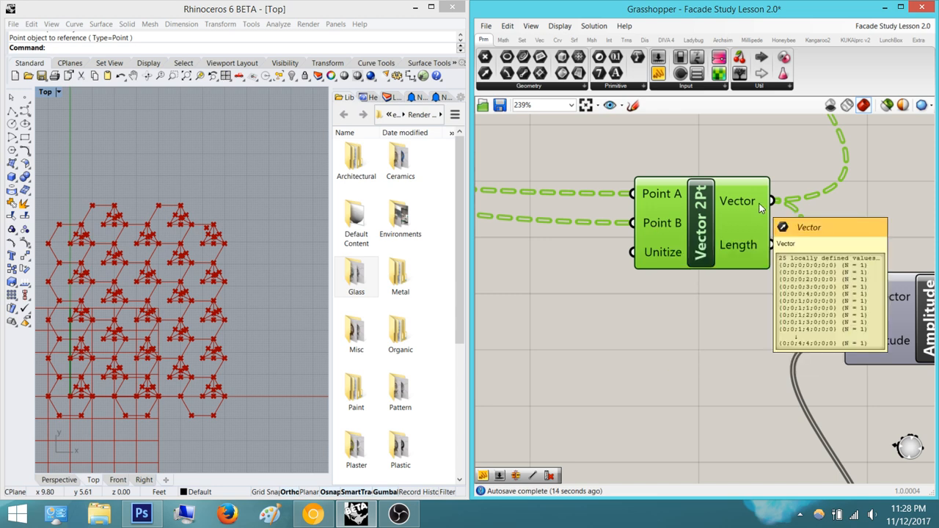
Try grafting the Value input of the Remap Numbers component
right_drag(760, 209, 650, 204)
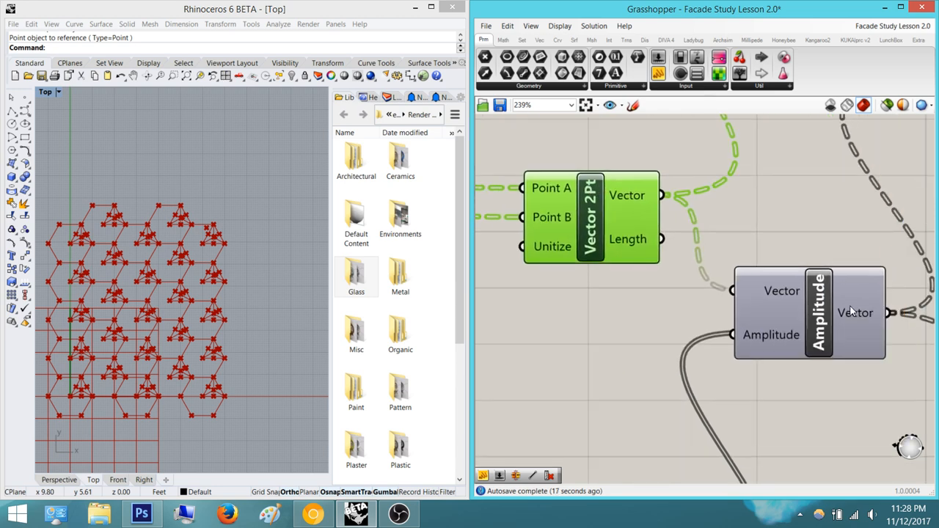
scroll(773, 241, down, 5)
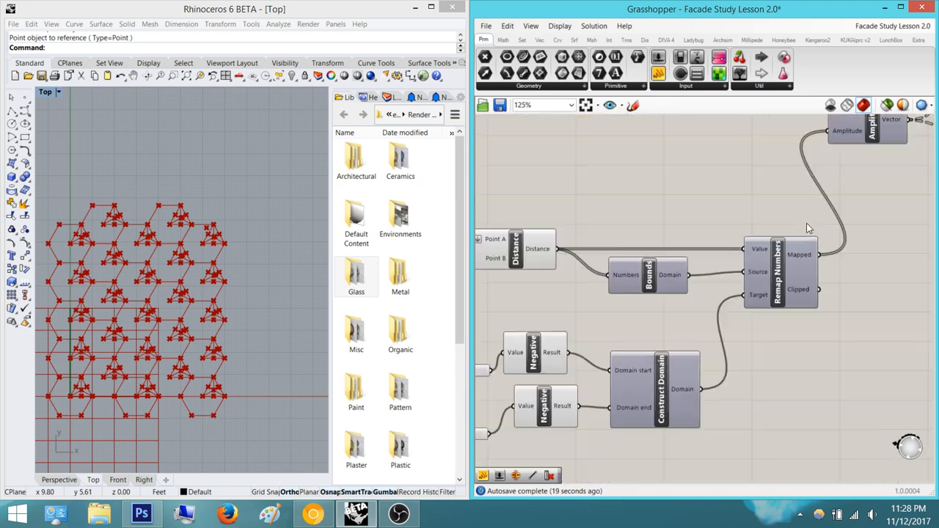
scroll(807, 176, up, 4)
click(725, 294)
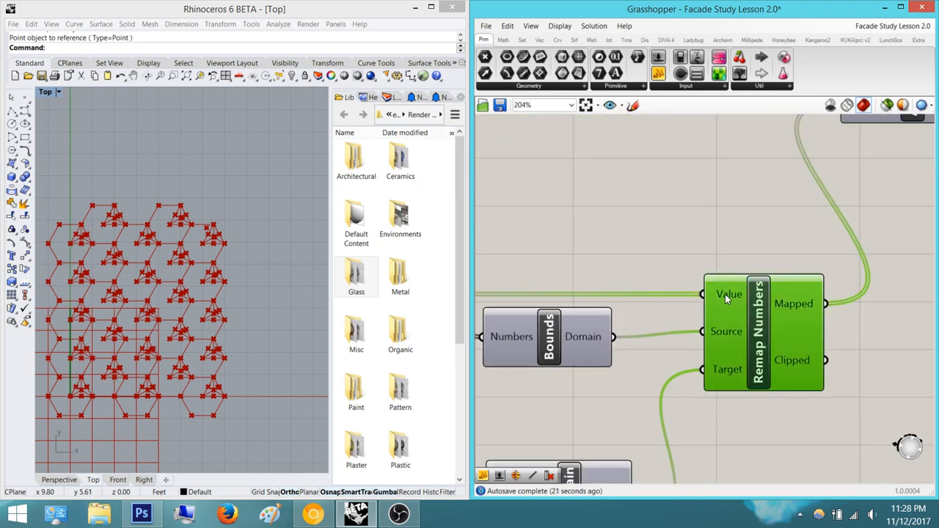
right_click(723, 293)
click(744, 200)
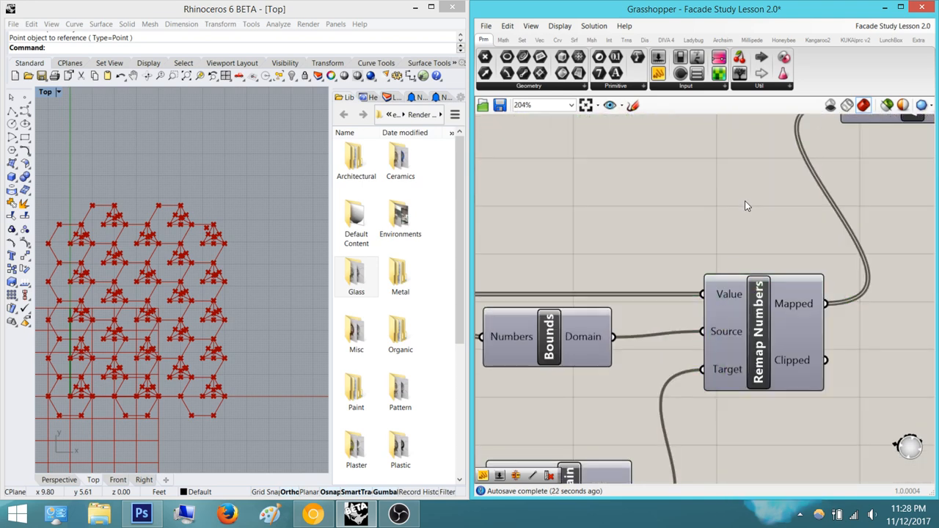
scroll(693, 265, down, 5)
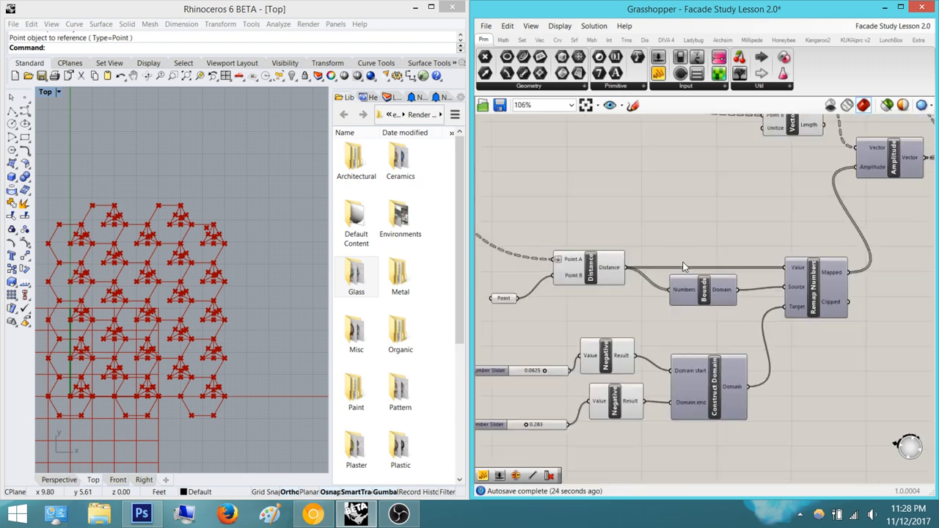
scroll(899, 254, up, 5)
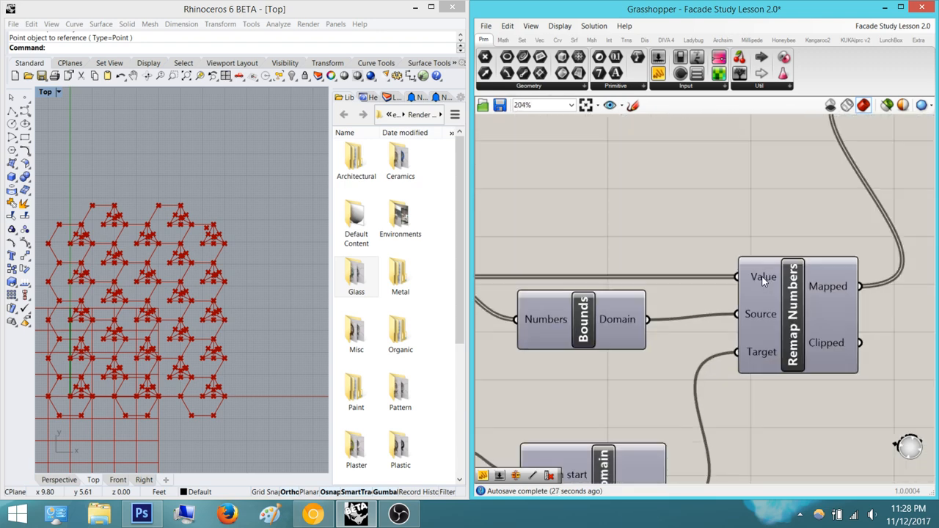
click(763, 281)
right_click(763, 281)
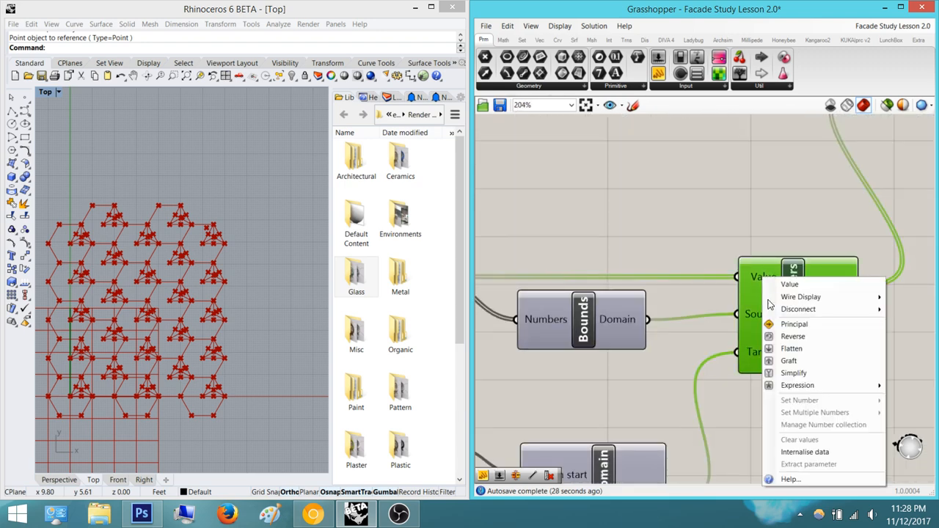
click(796, 360)
click(783, 239)
right_drag(783, 239, 688, 317)
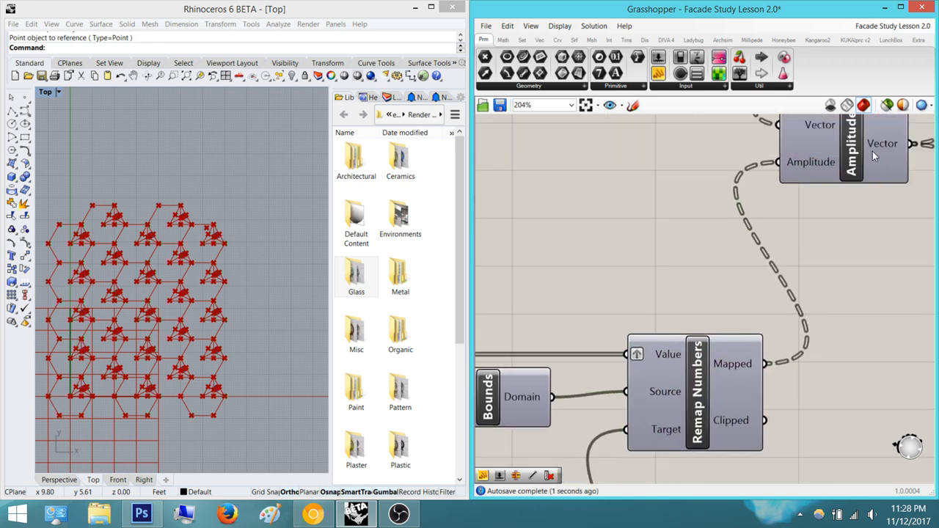
Turn off Graft on the Value input of the Remap Numbers component
mouse_move(886, 147)
right_drag(786, 260, 772, 243)
scroll(701, 337, up, 2)
click(635, 342)
right_click(632, 342)
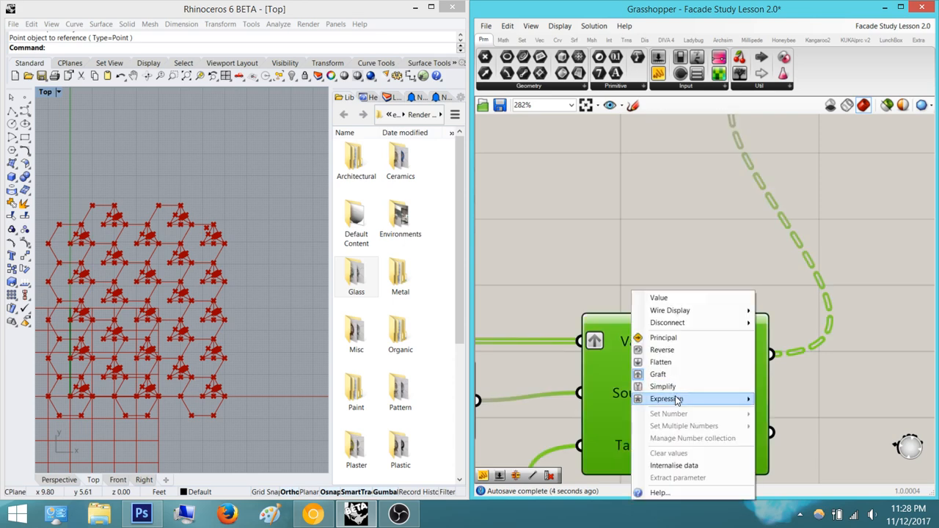
click(658, 374)
right_drag(676, 265, 715, 231)
scroll(715, 231, down, 3)
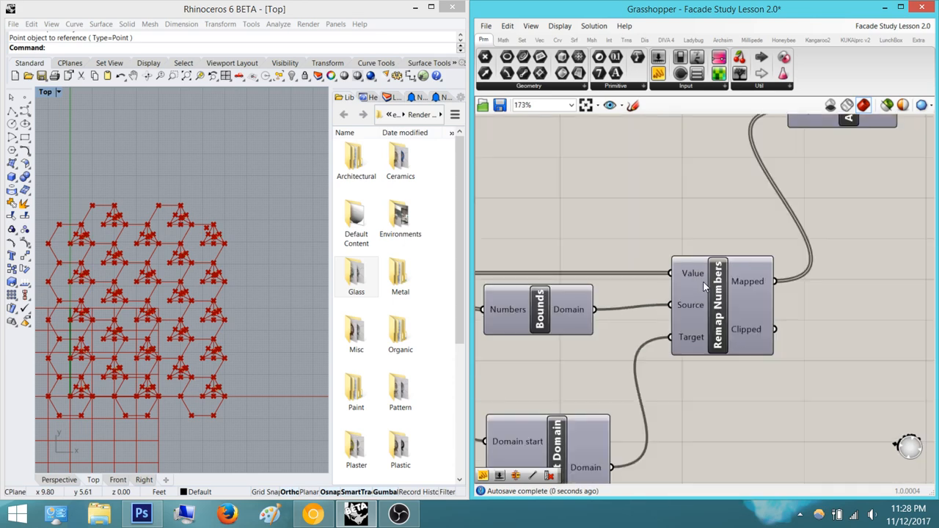
Inspect the data structure of the Remap Numbers component's Value input and Mapped output
scroll(664, 267, down, 3)
right_drag(699, 273, 746, 284)
scroll(725, 286, up, 2)
mouse_move(728, 288)
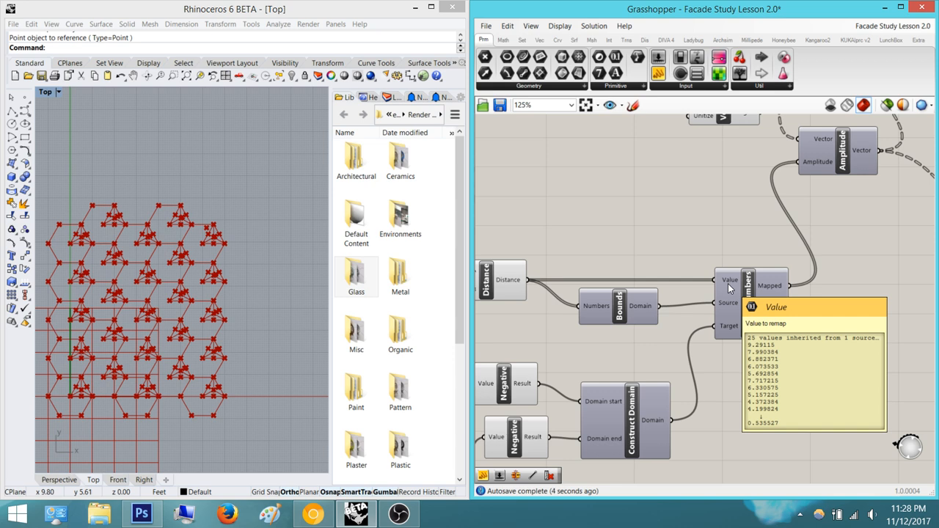
mouse_move(779, 286)
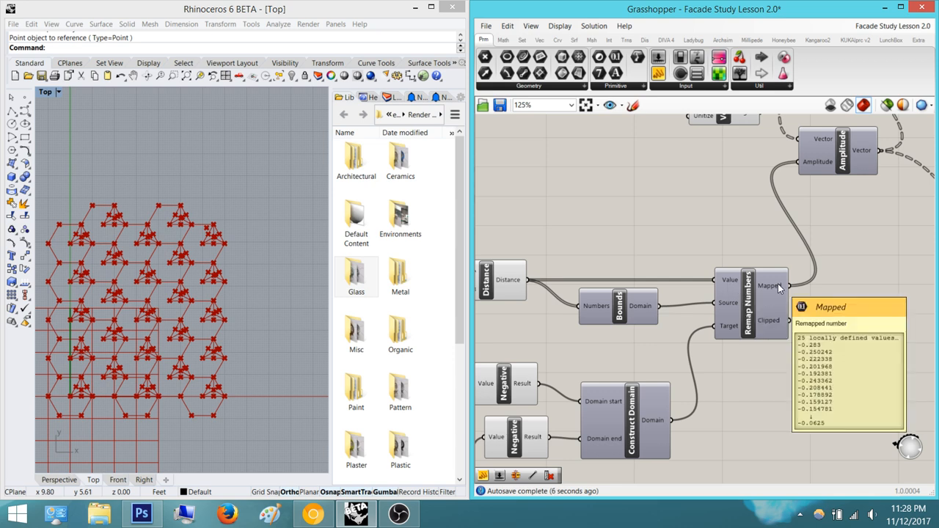
mouse_move(777, 292)
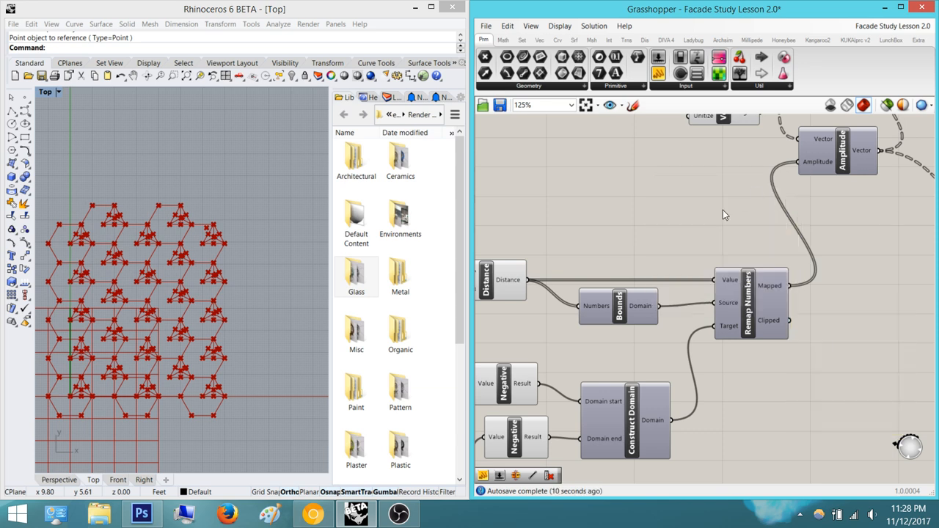
Trace the connections from Vector 2Pt through the Amplitude component to the Move component's Motion input
right_drag(865, 149, 782, 337)
scroll(775, 269, down, 2)
scroll(812, 298, up, 4)
scroll(812, 298, down, 3)
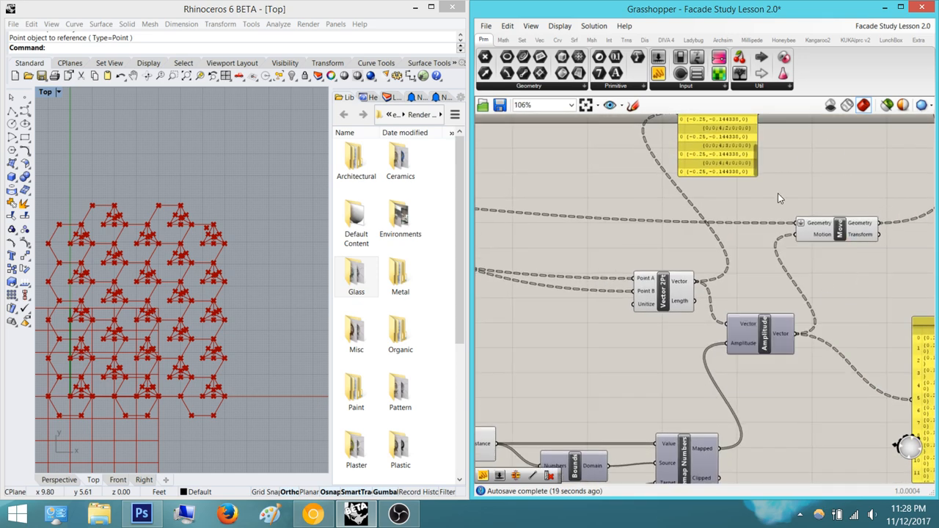
right_drag(814, 237, 803, 274)
scroll(802, 274, up, 4)
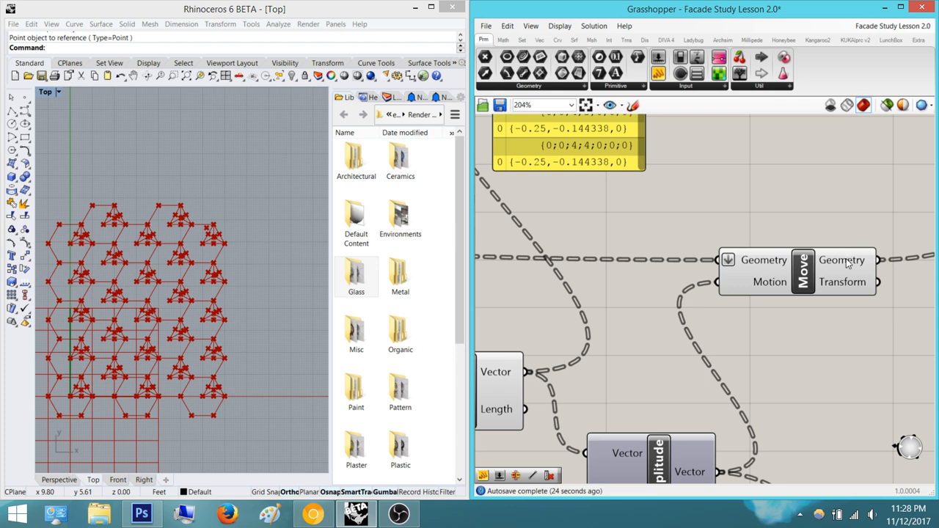
right_drag(790, 230, 804, 144)
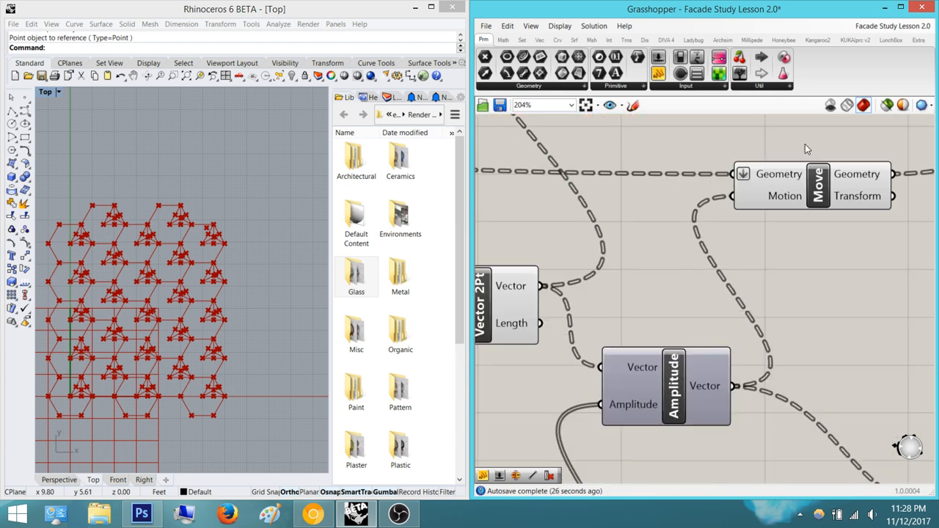
right_drag(687, 284, 712, 275)
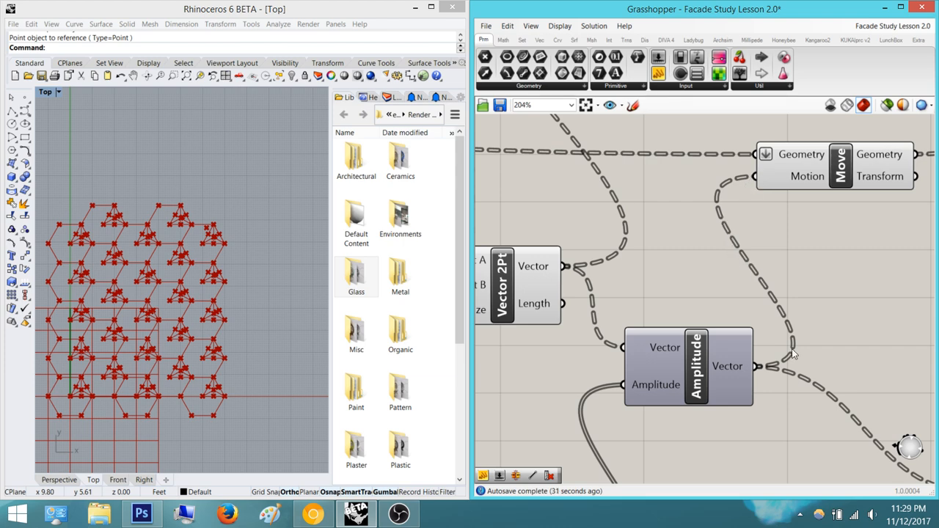
scroll(827, 183, down, 5)
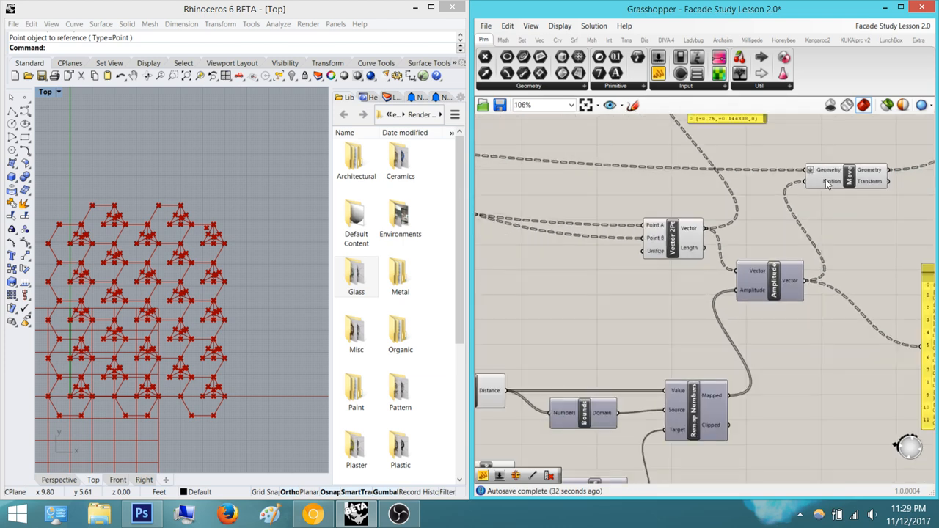
scroll(825, 184, up, 4)
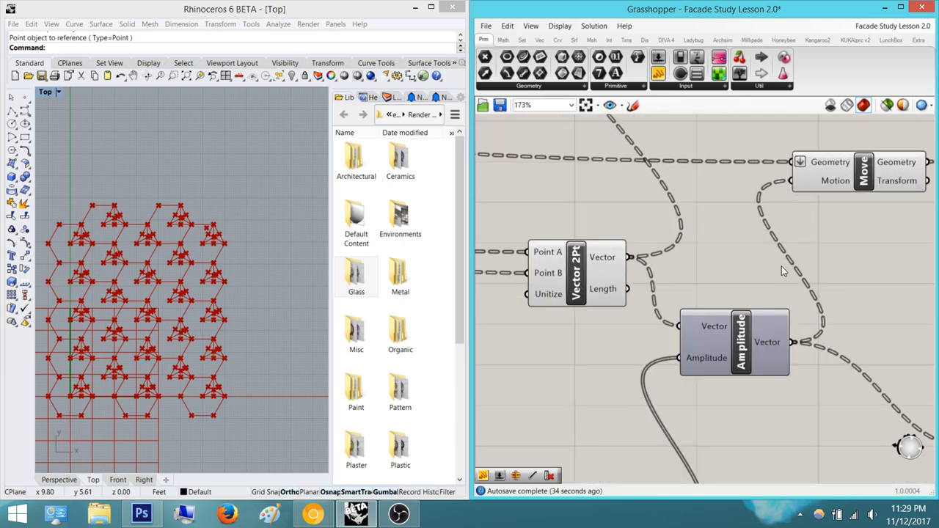
Examine the data structure of the Amplitude component's Vector output and its Vector and Amplitude inputs
mouse_move(773, 343)
scroll(762, 339, up, 2)
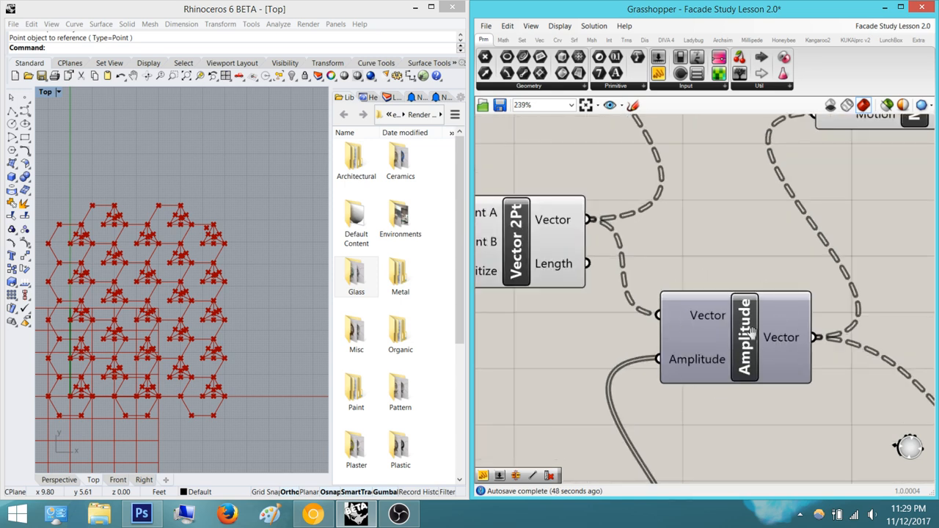
right_drag(750, 352, 801, 353)
mouse_move(835, 343)
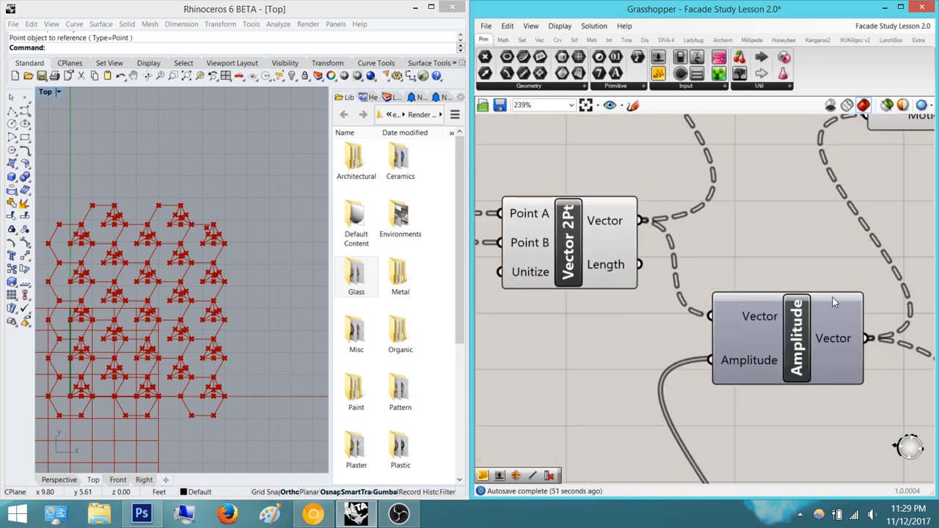
mouse_move(816, 370)
right_down()
mouse_move(699, 339)
mouse_move(816, 359)
right_up()
right_drag(586, 256, 658, 285)
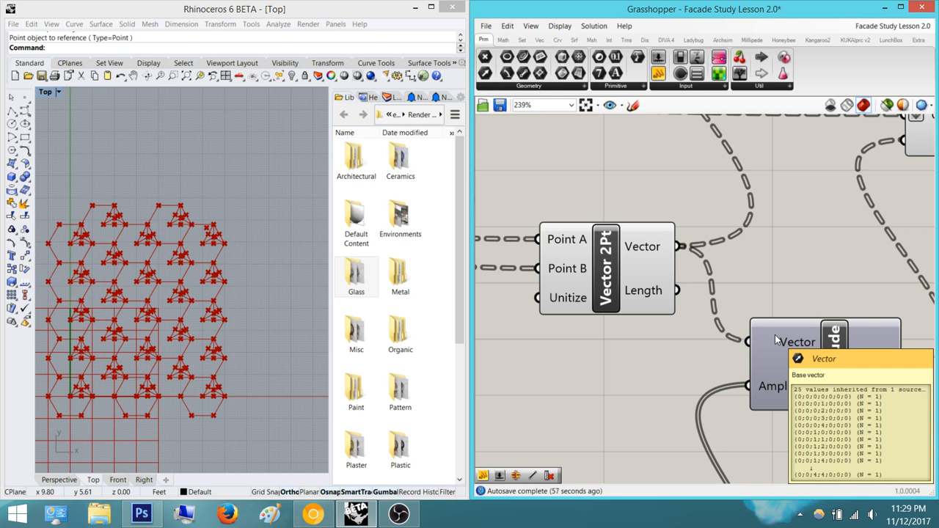
right_drag(800, 322, 821, 294)
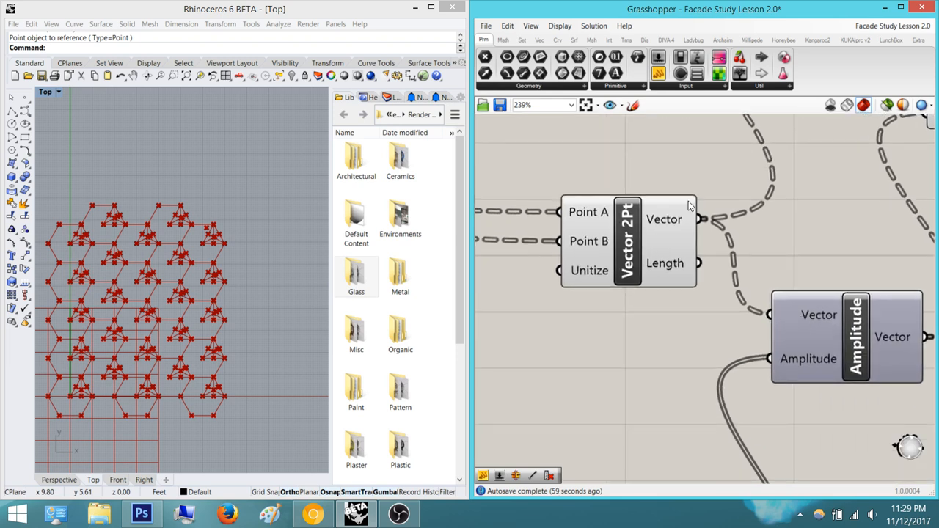
click(799, 317)
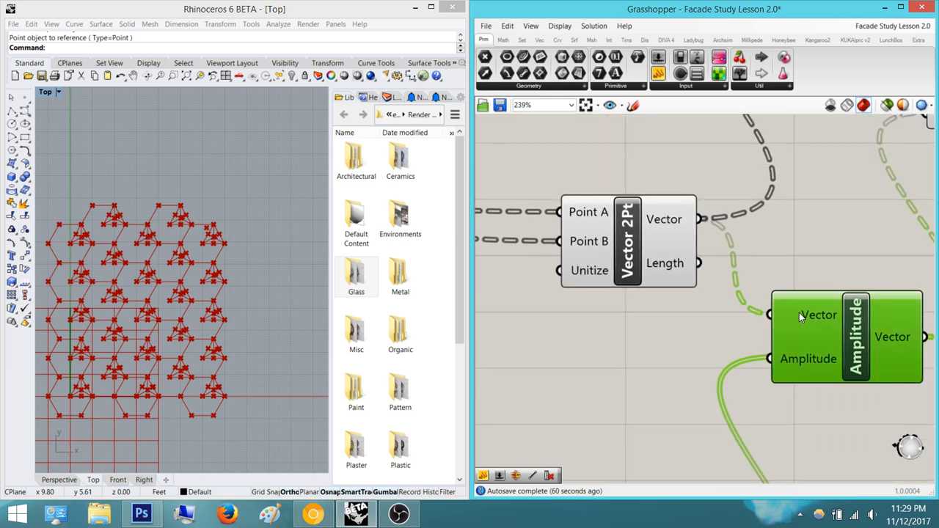
mouse_move(800, 316)
click(790, 246)
right_drag(793, 257, 695, 232)
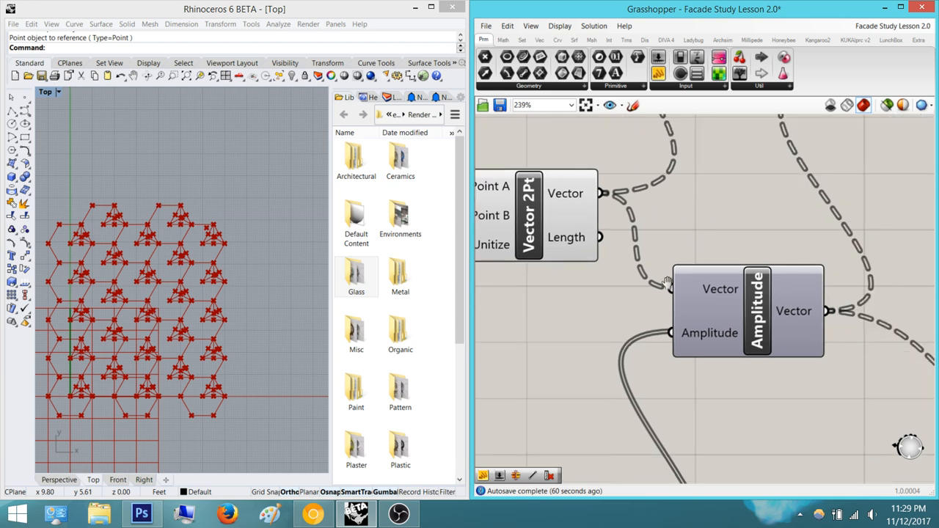
right_drag(671, 311, 661, 225)
right_drag(678, 259, 686, 244)
right_drag(709, 197, 769, 230)
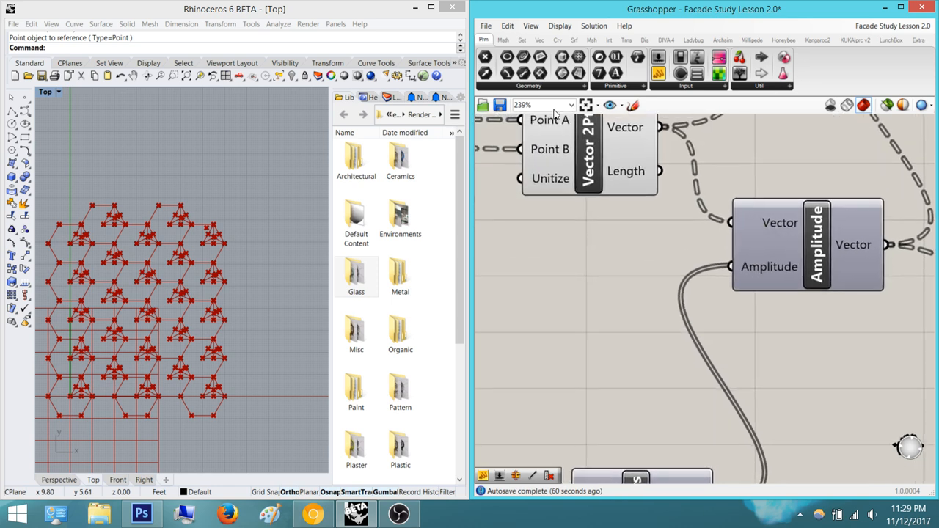
right_drag(634, 217, 662, 233)
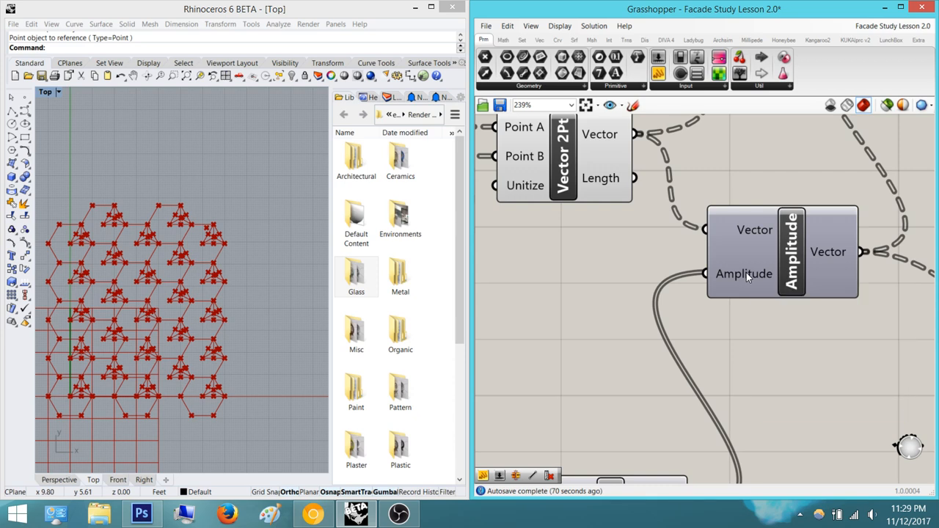
Trace the Amplitude input back through Remap Numbers to the Distance component and inspect its Point A data
right_drag(657, 314, 633, 204)
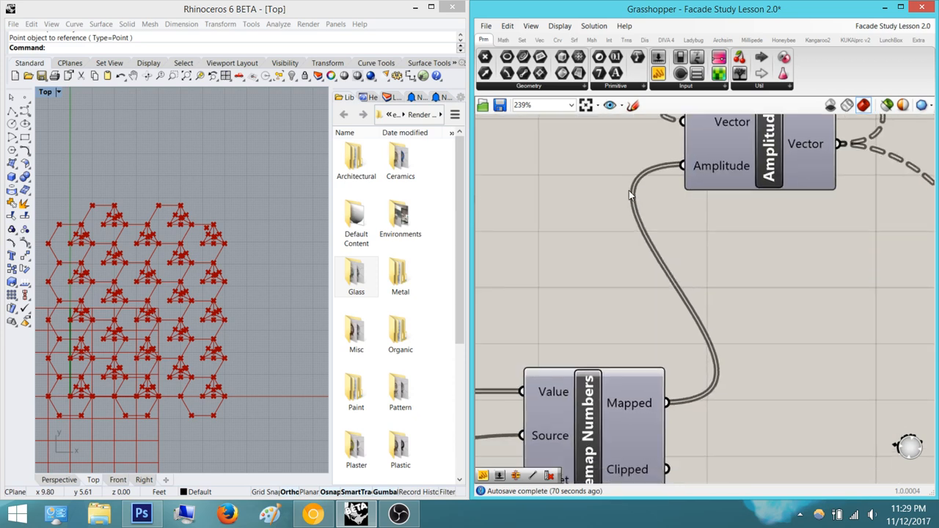
right_drag(649, 335, 678, 215)
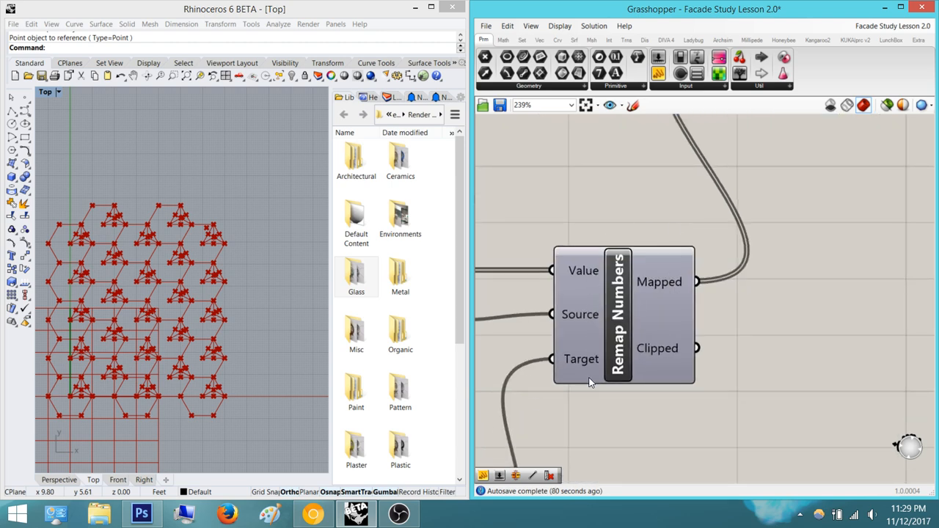
scroll(591, 378, down, 5)
scroll(676, 325, up, 1)
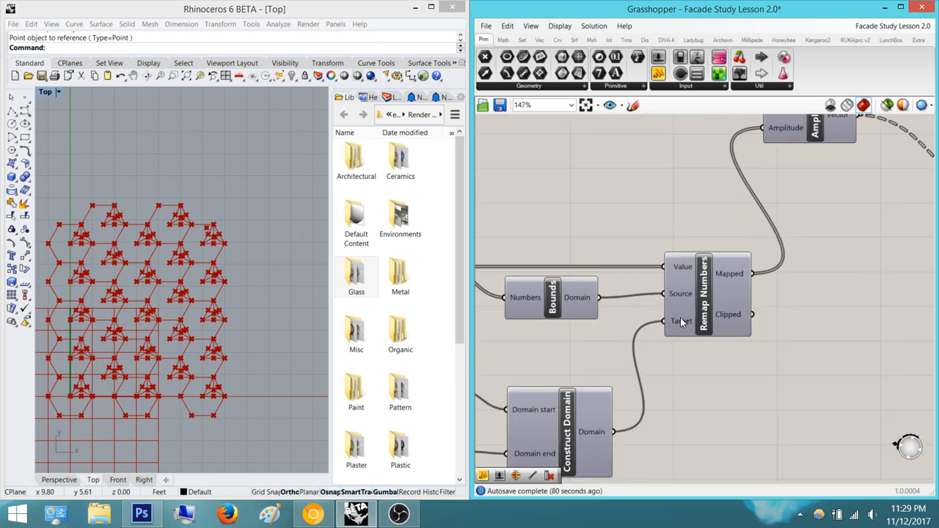
mouse_move(680, 292)
right_drag(647, 272, 862, 285)
scroll(596, 277, up, 3)
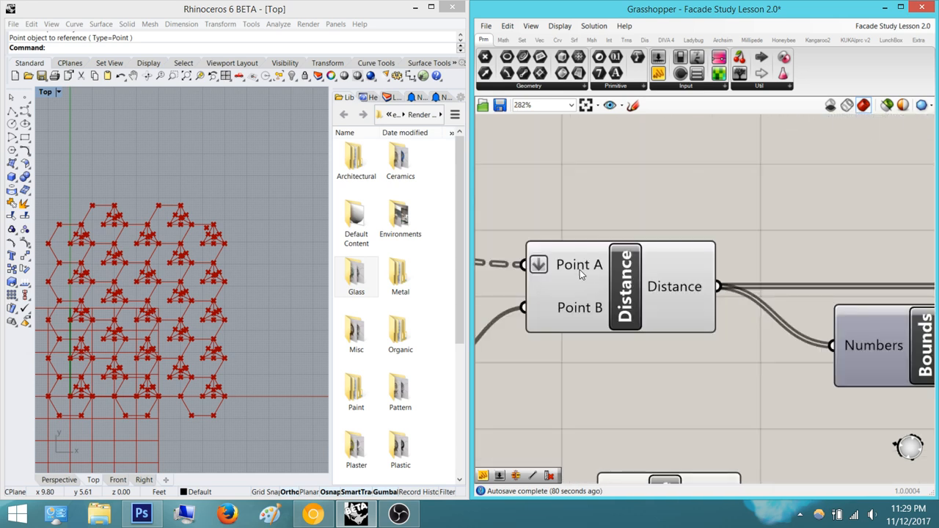
mouse_move(573, 269)
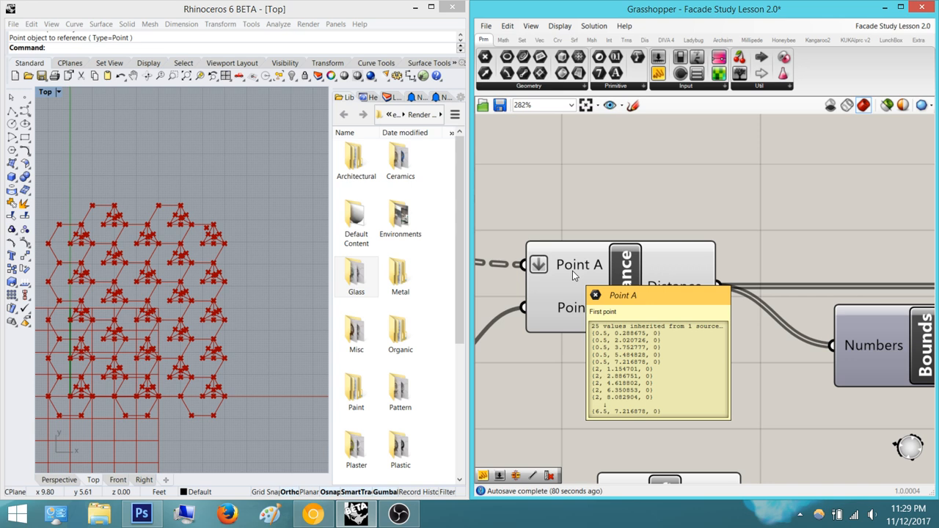
Add a Panel above the Bounds component and connect it to the Distance output
right_drag(755, 186, 659, 214)
drag(659, 74, 795, 210)
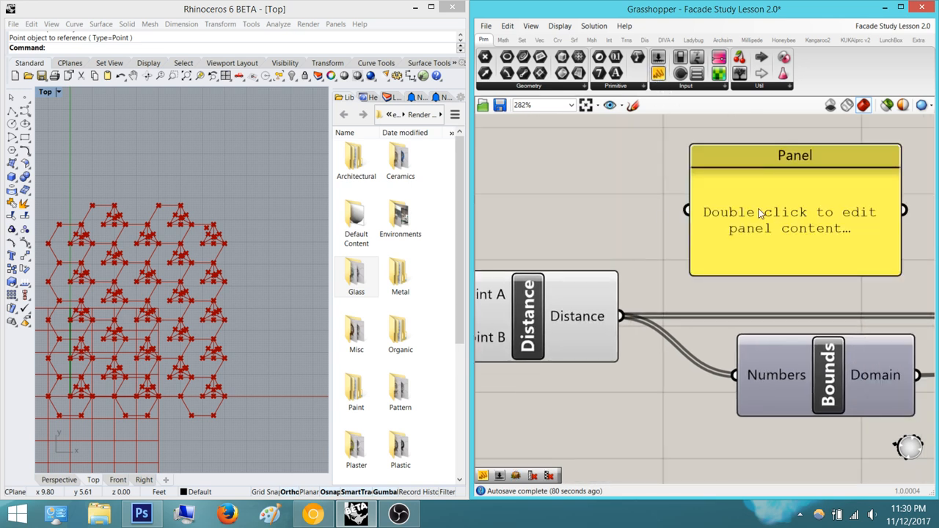
drag(688, 211, 620, 316)
Enlarge the Panel of distance values vertically and read through its list to the last item
scroll(726, 206, down, 3)
right_drag(748, 187, 660, 268)
drag(678, 264, 646, 117)
drag(645, 174, 647, 312)
click(733, 291)
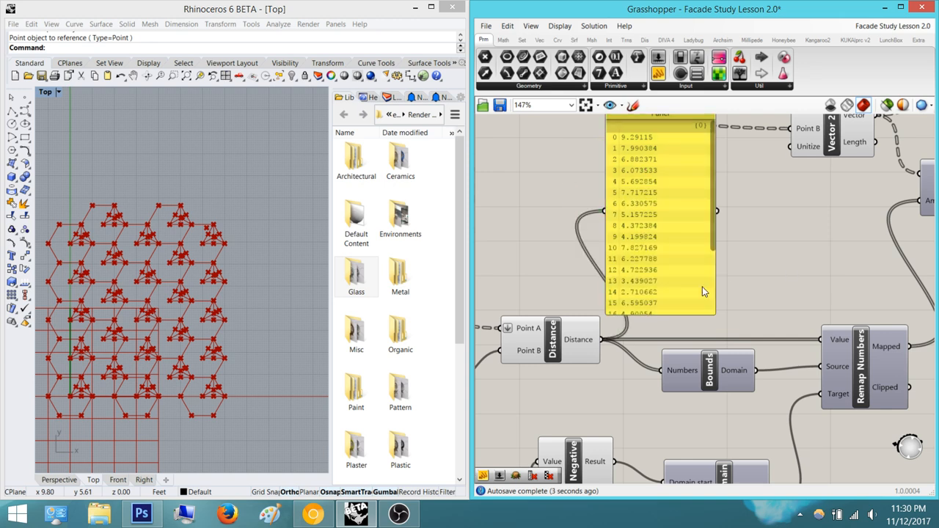
right_drag(706, 216, 652, 256)
drag(659, 240, 655, 321)
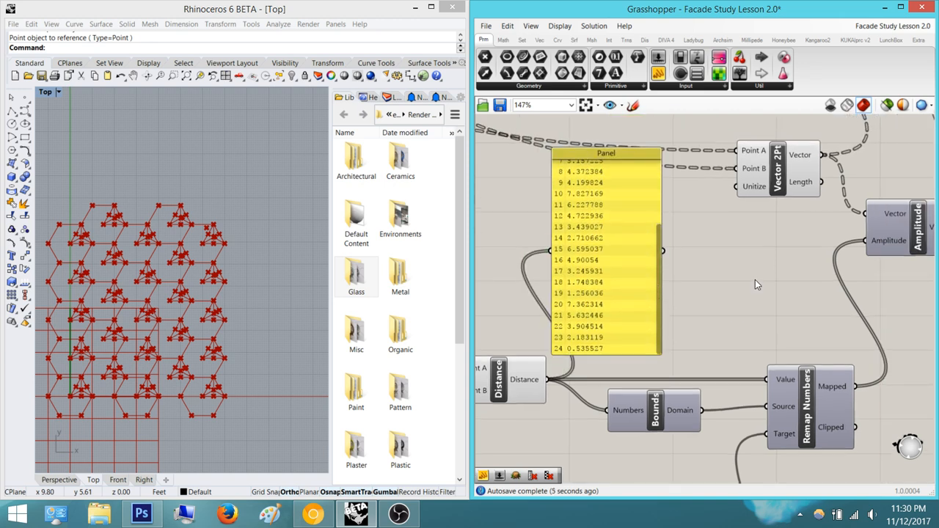
Add a Panel connected to the Mapped output of Remap Numbers, enlarge it vertically and read through its values
right_drag(813, 345, 630, 262)
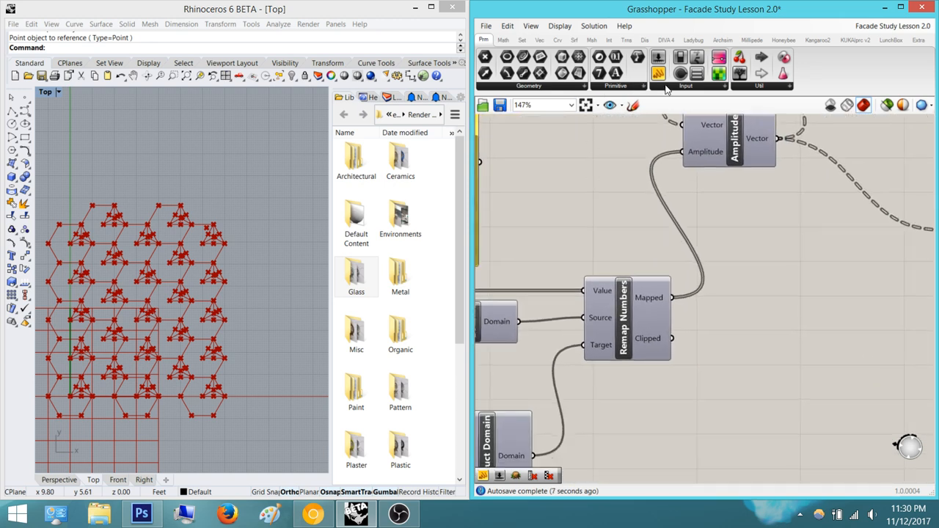
drag(658, 72, 855, 343)
drag(798, 343, 672, 297)
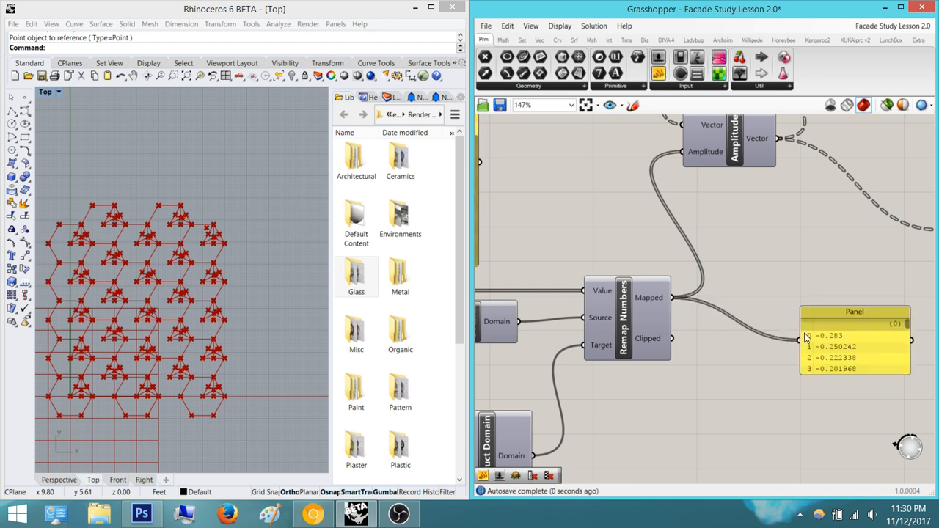
right_drag(879, 380, 764, 298)
drag(747, 291, 745, 449)
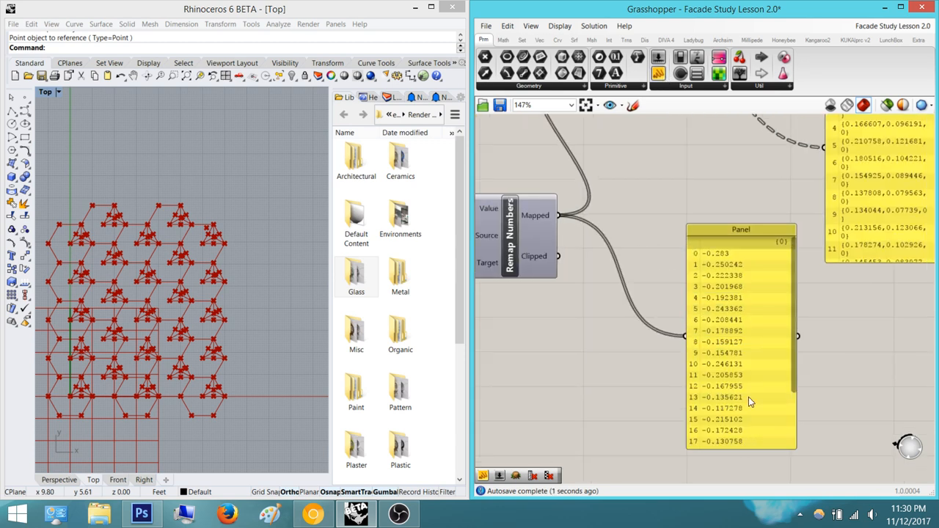
right_drag(749, 397, 717, 313)
drag(761, 307, 761, 379)
Compare the data of Amplitude's Amplitude input with its Vector output and the Panel listing the resulting vectors
right_drag(736, 335, 849, 432)
scroll(597, 220, up, 4)
scroll(621, 245, down, 5)
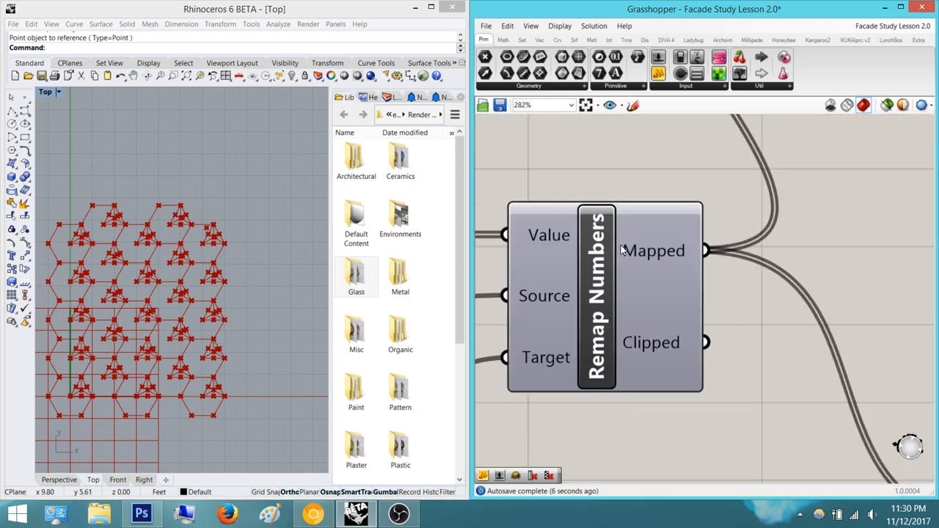
right_drag(660, 346, 635, 484)
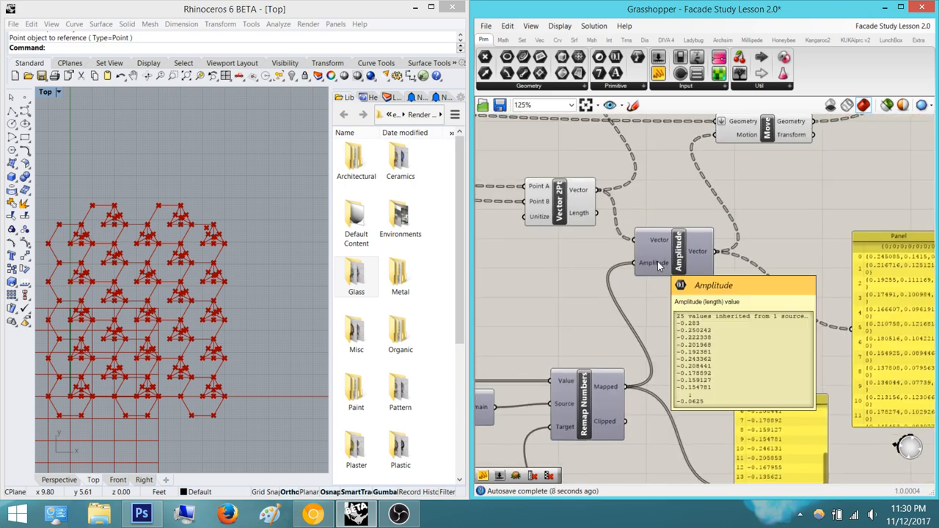
right_drag(912, 356, 809, 332)
click(822, 250)
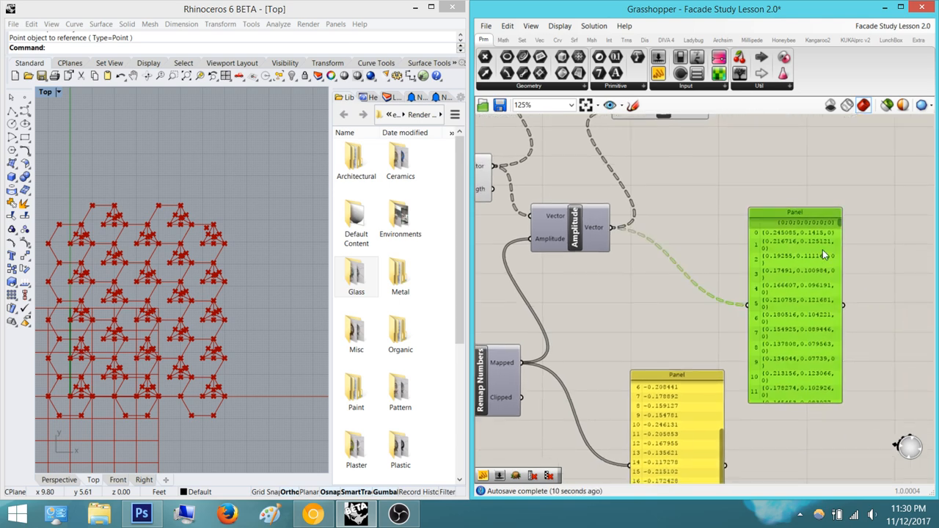
drag(838, 223, 901, 341)
click(901, 341)
right_drag(578, 240, 700, 234)
scroll(643, 361, up, 2)
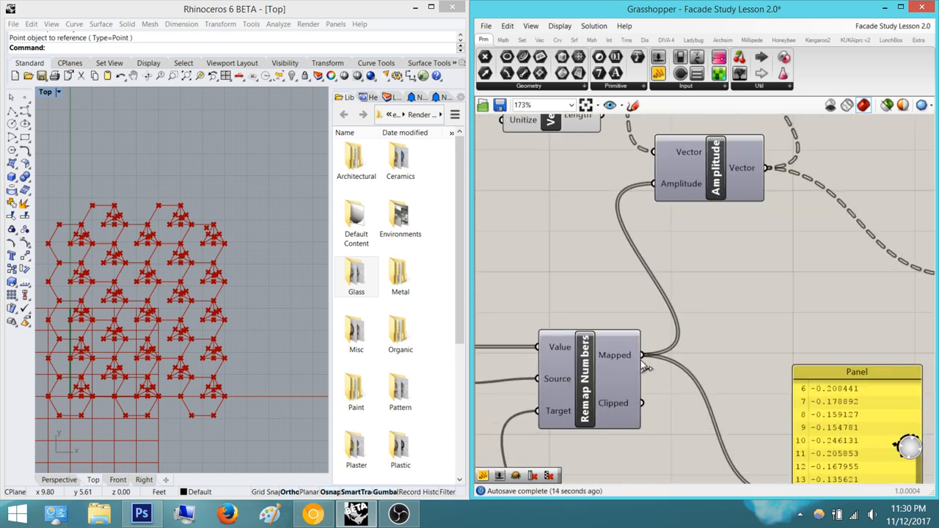
right_drag(766, 358, 695, 348)
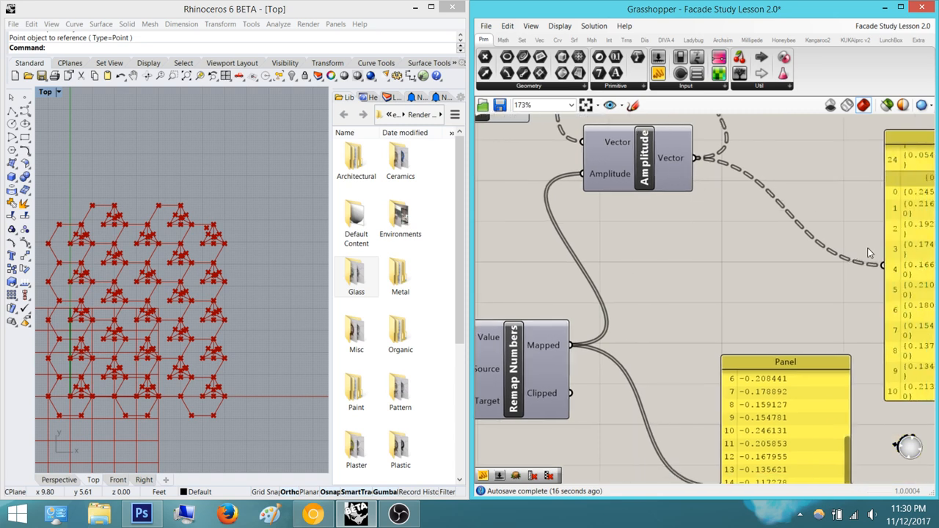
mouse_move(677, 157)
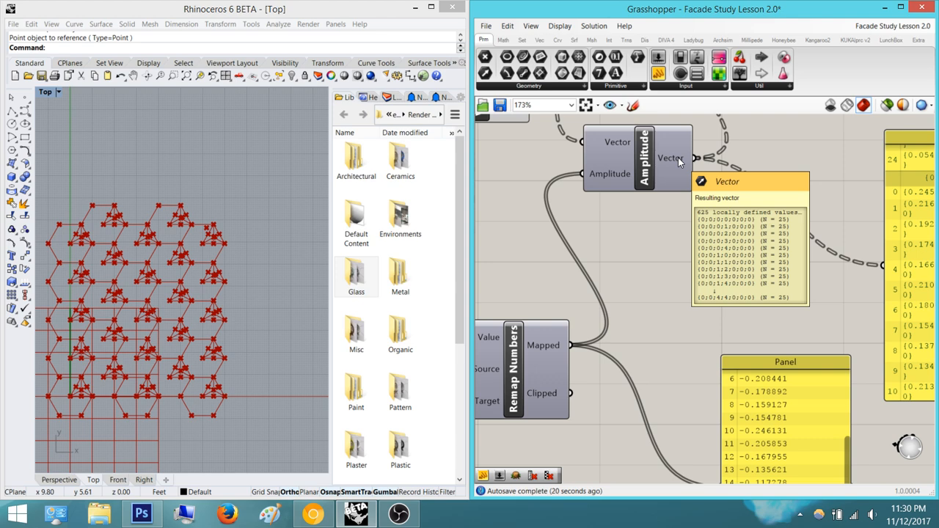
Try flattening the Value input of the Remap Numbers component
right_drag(563, 366, 624, 338)
scroll(624, 339, up, 2)
right_drag(524, 296, 626, 287)
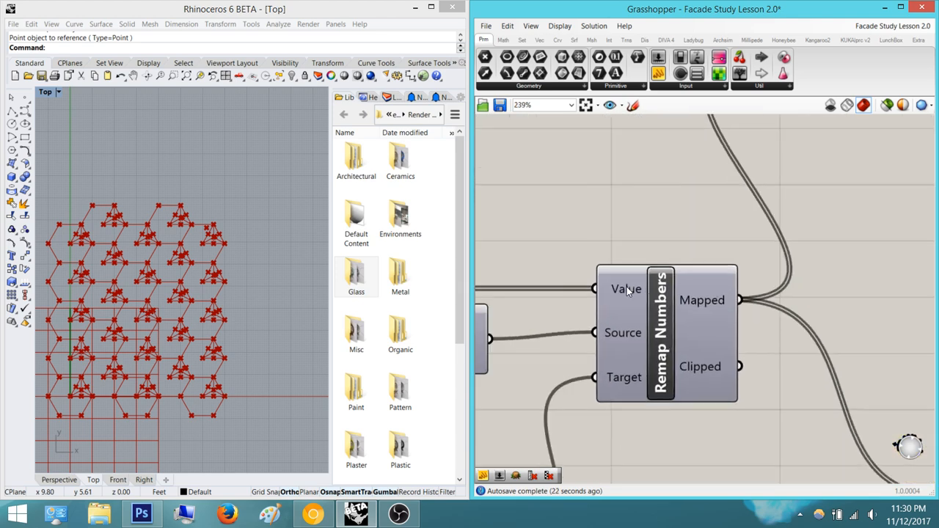
scroll(627, 292, up, 2)
right_click(627, 293)
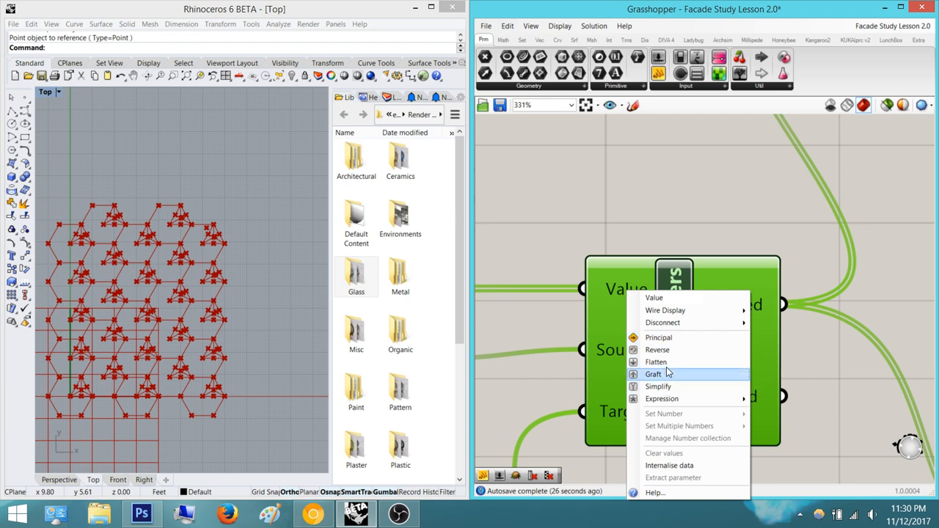
click(663, 374)
click(652, 217)
scroll(660, 252, down, 5)
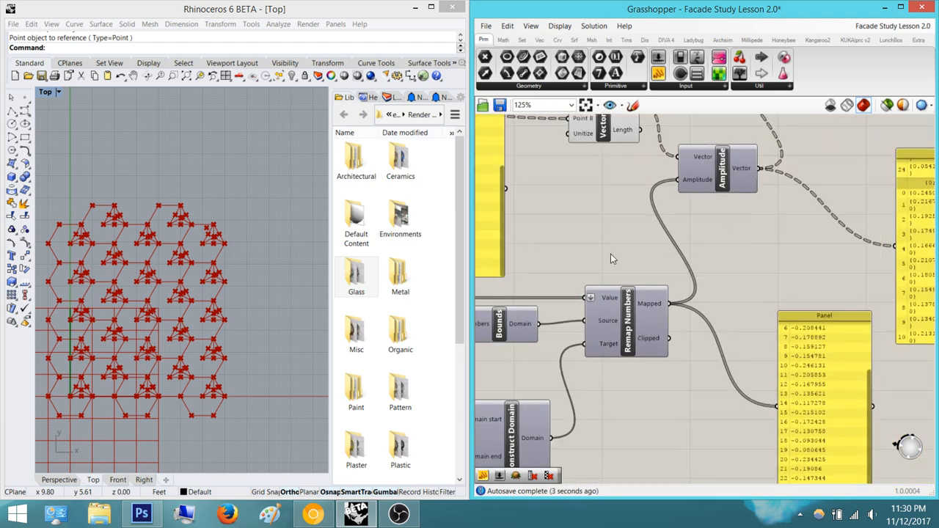
Try grafting the Value input of the Remap Numbers component
scroll(611, 293, up, 3)
right_click(614, 297)
click(642, 374)
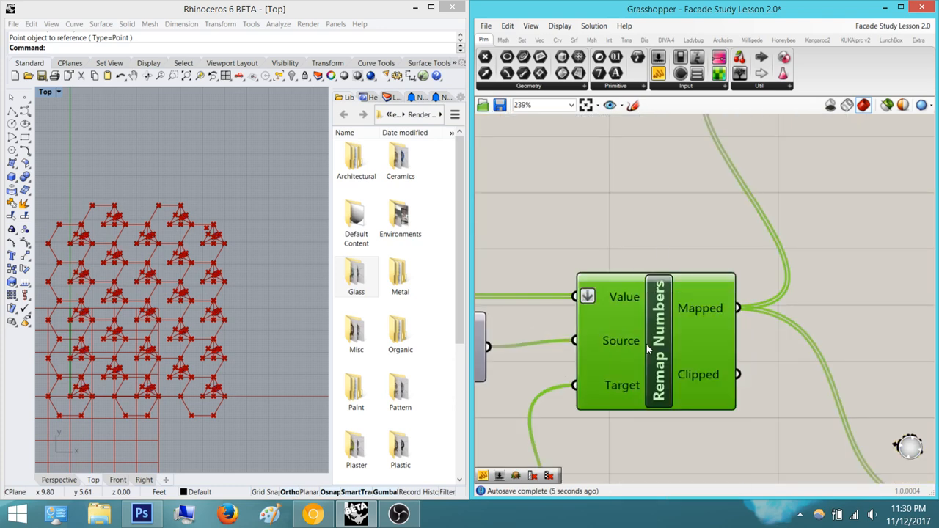
click(748, 330)
Check the branch structure in the Panel of mapped values and at the Vector output of the Amplitude component
scroll(721, 324, down, 3)
right_drag(722, 324, 651, 269)
click(722, 276)
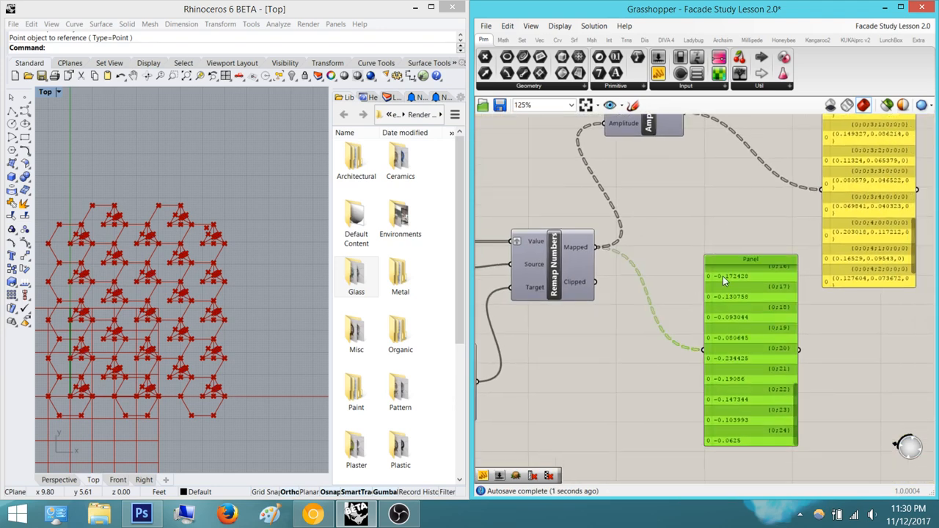
right_drag(709, 236, 709, 337)
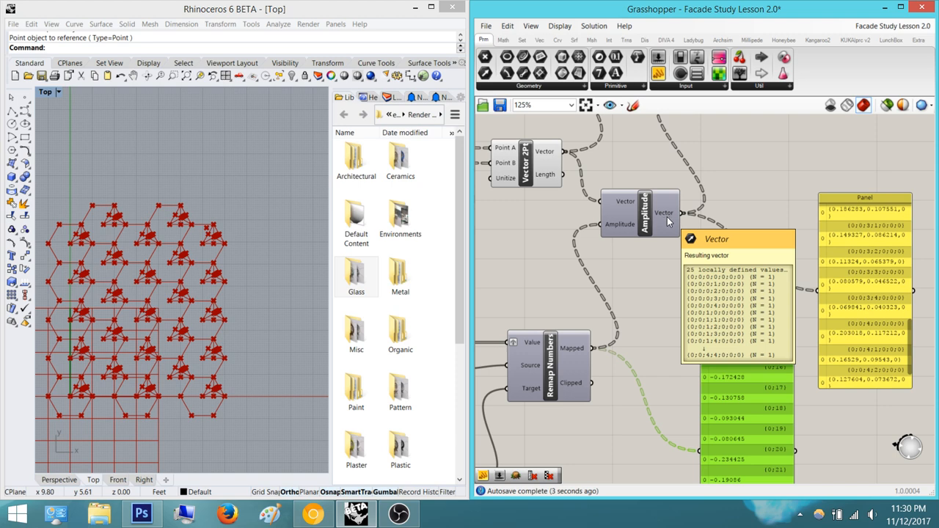
click(685, 299)
Read the Panel of mapped values from its first branch and compare it with the Remap Numbers component
right_drag(659, 289, 560, 258)
scroll(613, 278, down, 4)
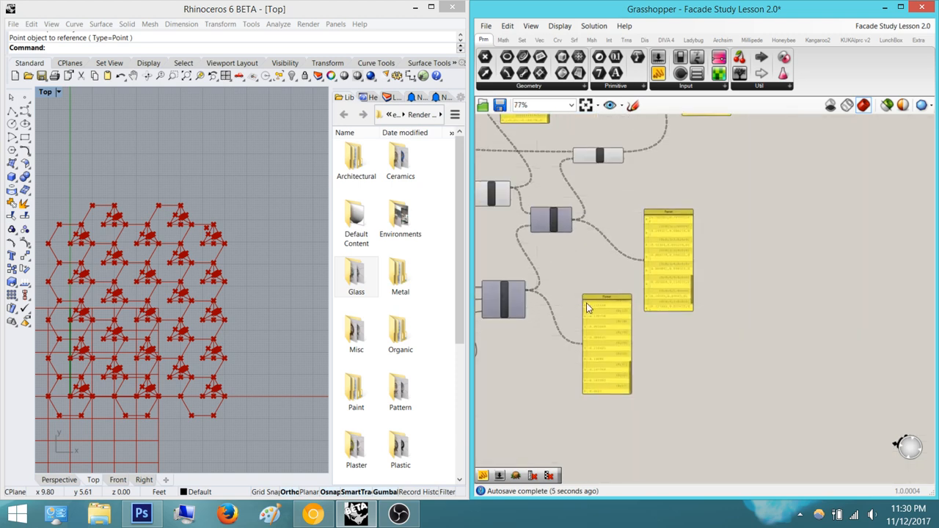
scroll(586, 302, up, 3)
right_drag(586, 303, 641, 244)
right_drag(680, 335, 710, 333)
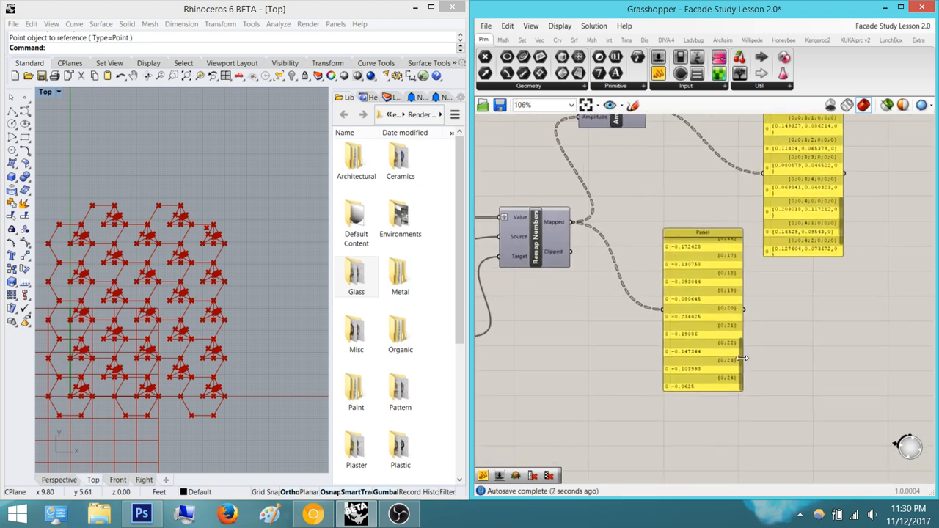
drag(740, 352, 743, 253)
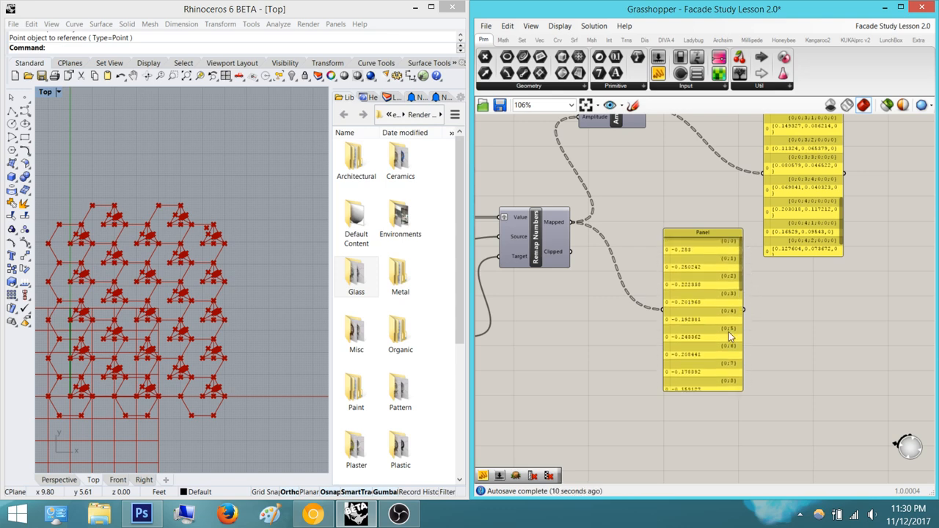
right_drag(625, 290, 657, 298)
scroll(657, 303, up, 6)
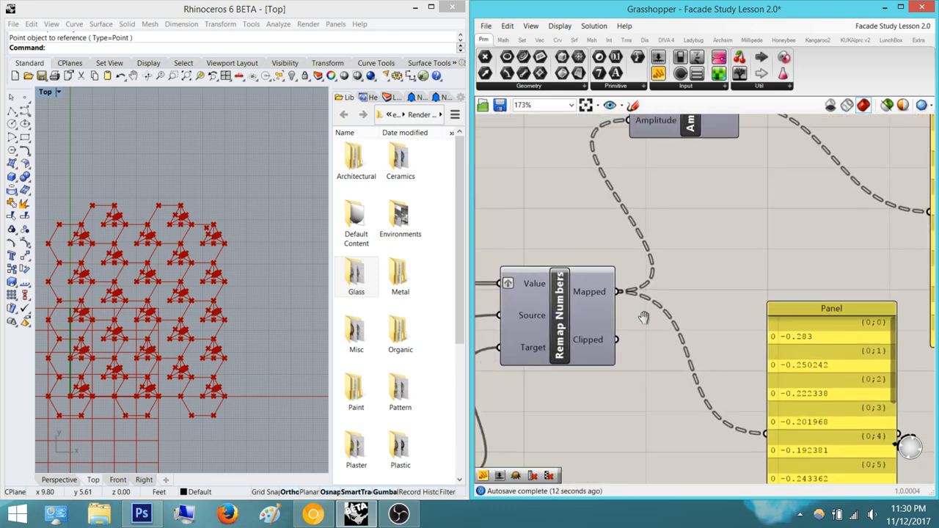
mouse_move(625, 311)
scroll(624, 311, down, 3)
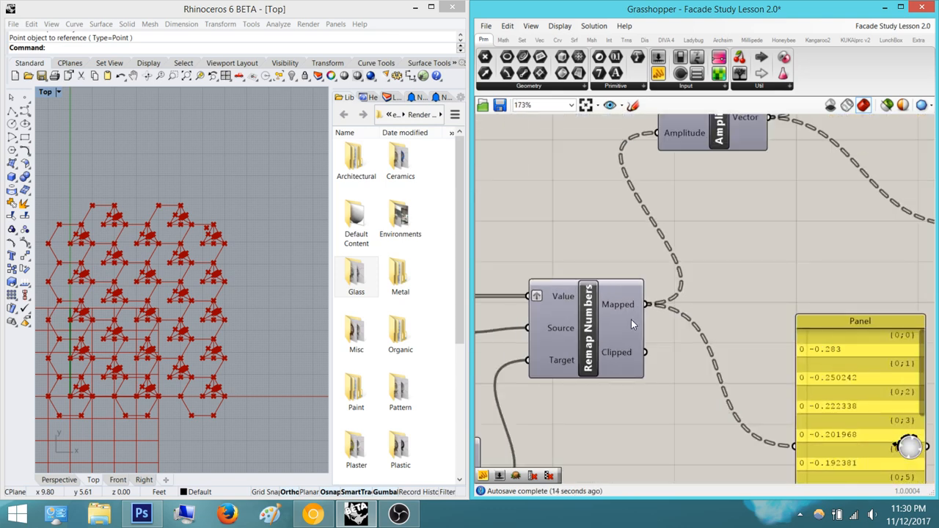
Inspect the Amplitude component's Vector output and read the vector Panel from its first branch
mouse_move(732, 158)
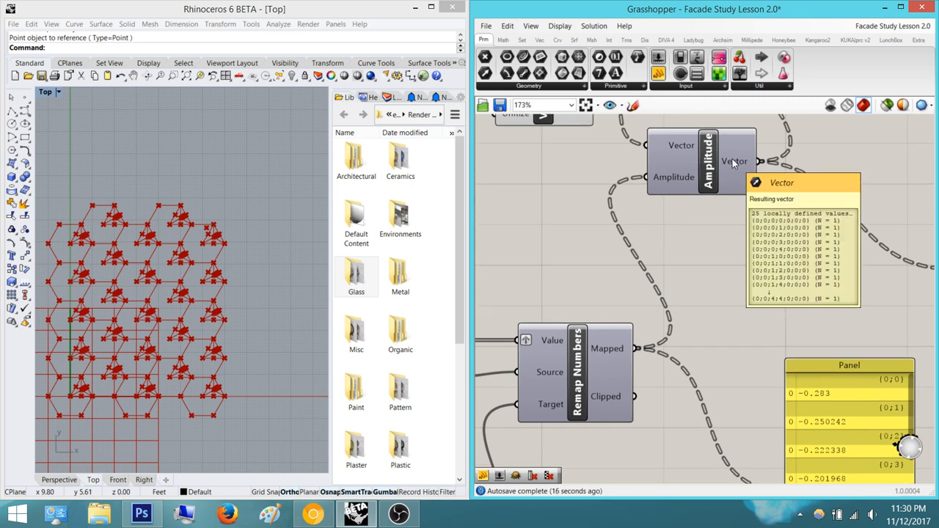
right_drag(732, 158, 485, 143)
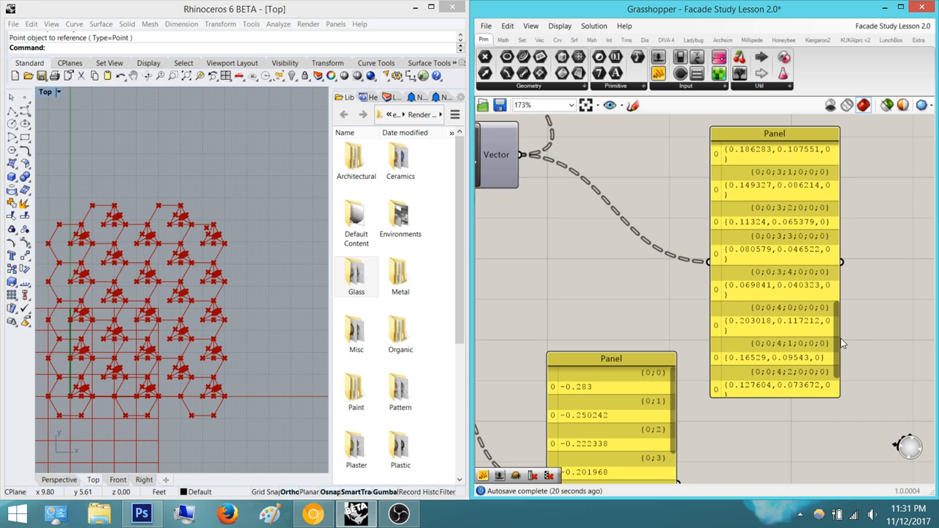
drag(837, 340, 827, 170)
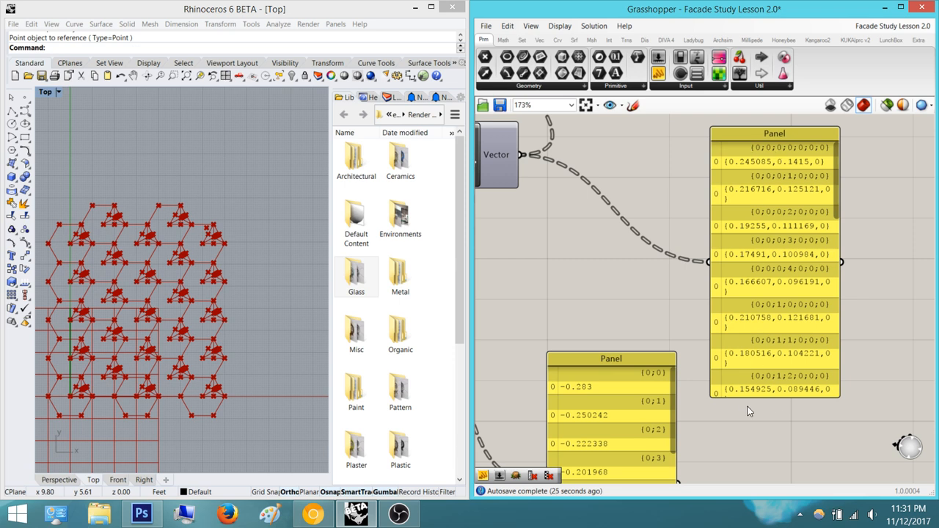
right_drag(623, 272, 687, 240)
scroll(663, 244, down, 2)
right_drag(509, 290, 634, 291)
scroll(634, 291, up, 1)
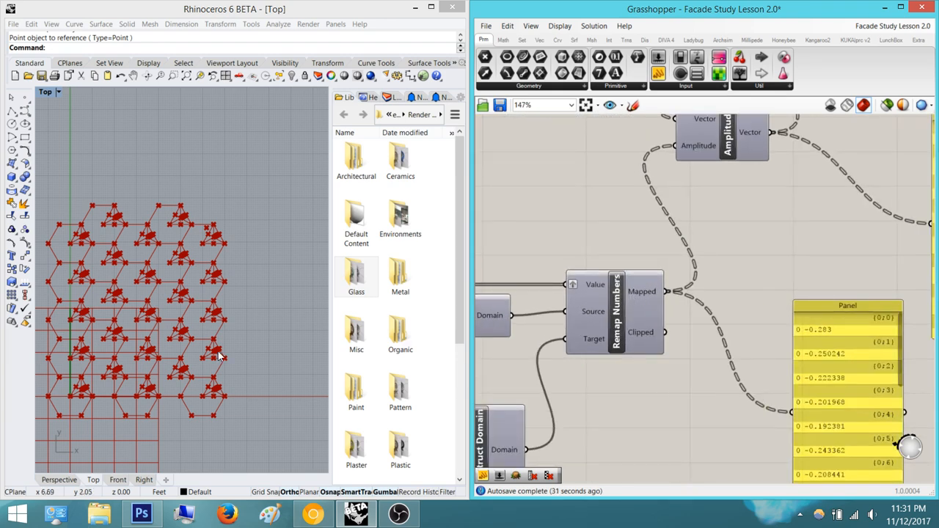
Examine the moved points along one hexagon's inner line in the Rhino Top viewport against the Amplitude and Move components
scroll(219, 355, up, 10)
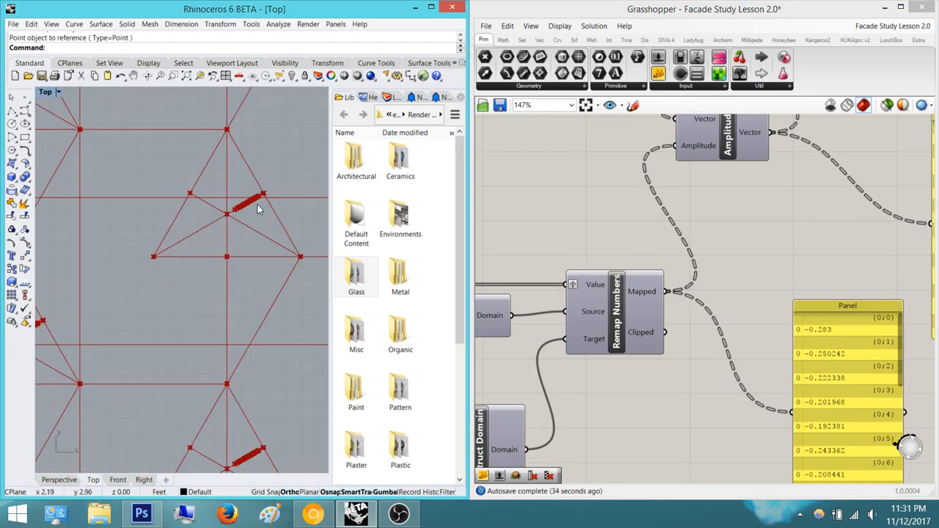
right_drag(724, 276, 670, 328)
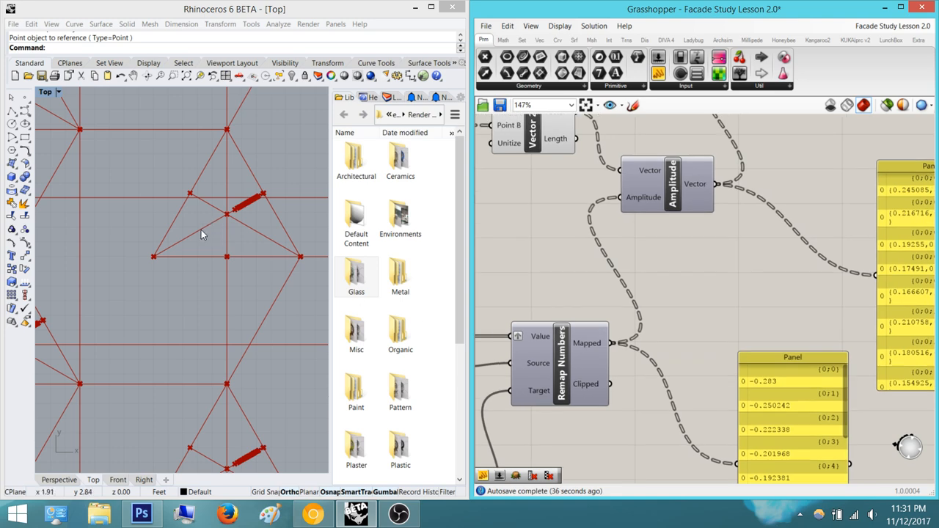
scroll(201, 230, up, 4)
right_drag(698, 205, 657, 257)
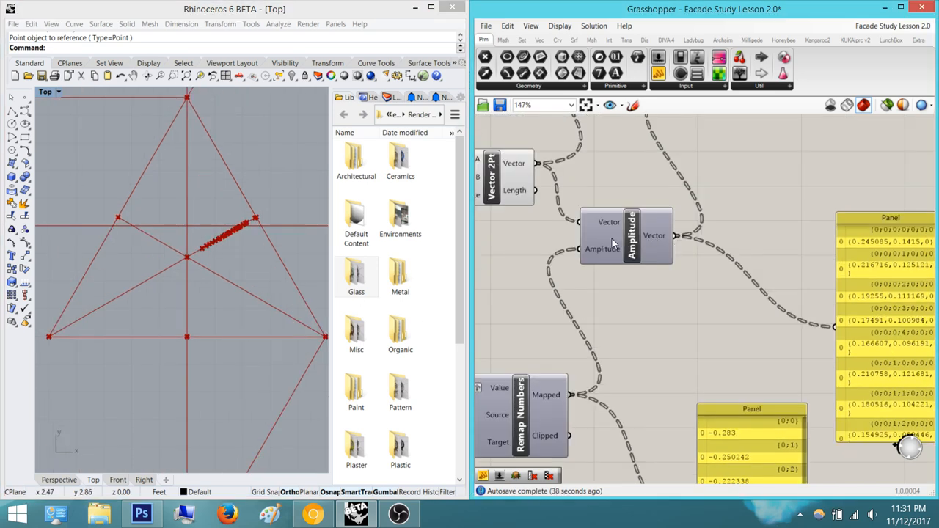
right_drag(634, 288, 560, 336)
right_drag(210, 234, 189, 274)
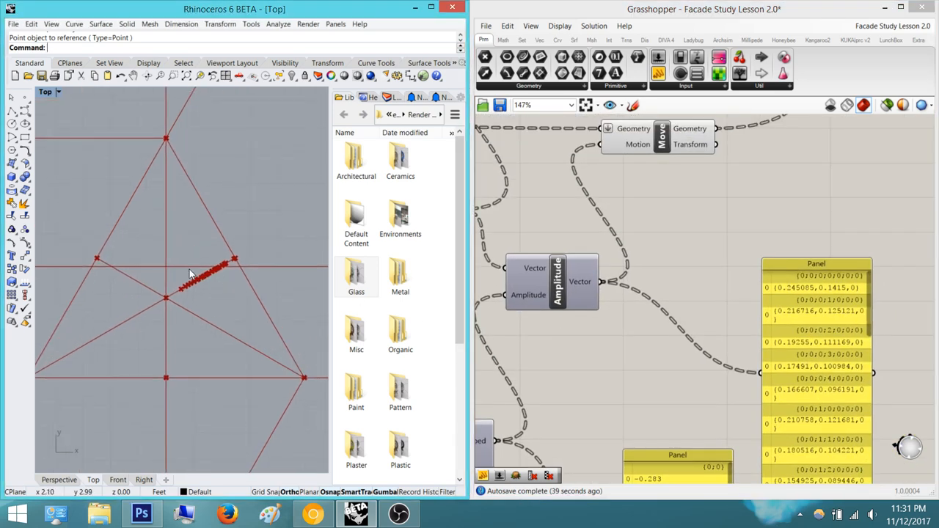
scroll(189, 274, up, 3)
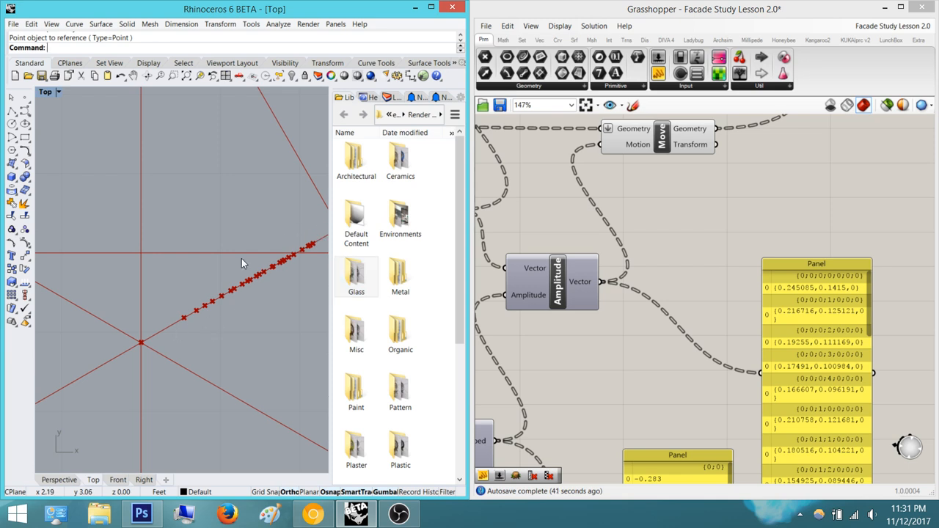
right_drag(312, 238, 264, 240)
right_drag(716, 364, 847, 321)
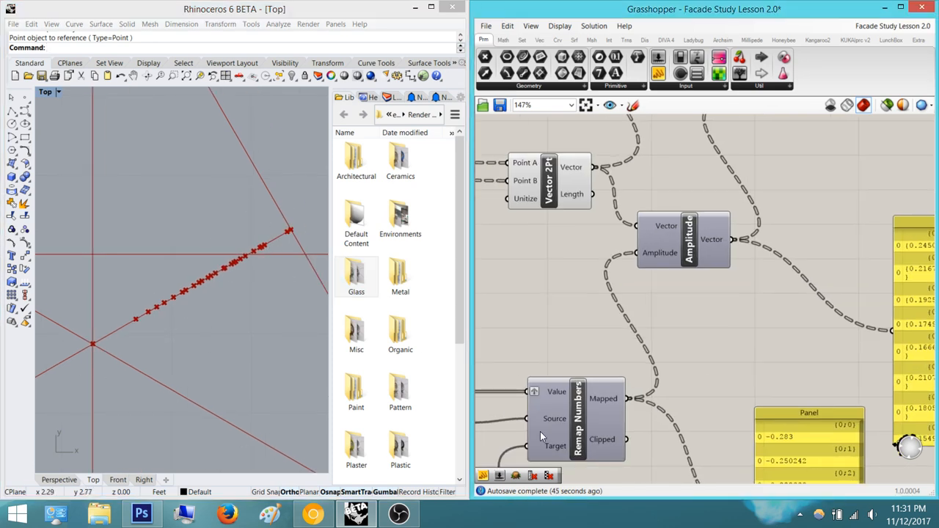
scroll(540, 431, up, 3)
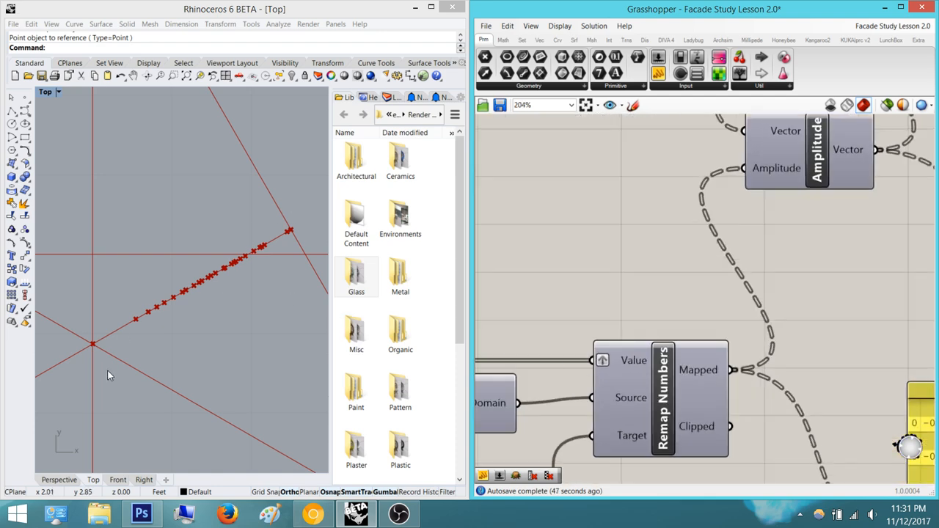
scroll(156, 265, down, 4)
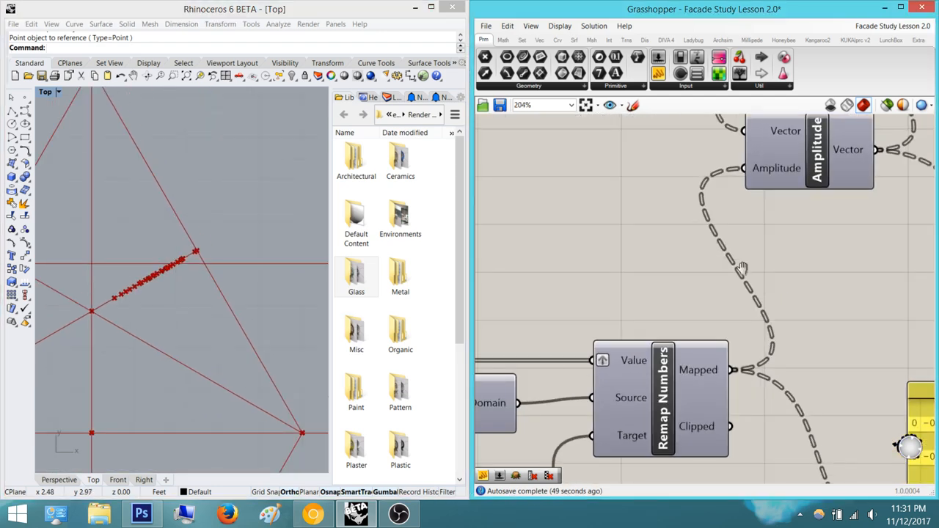
Remove the graft from the Value input of the Remap Numbers component
scroll(742, 267, down, 5)
scroll(737, 301, up, 4)
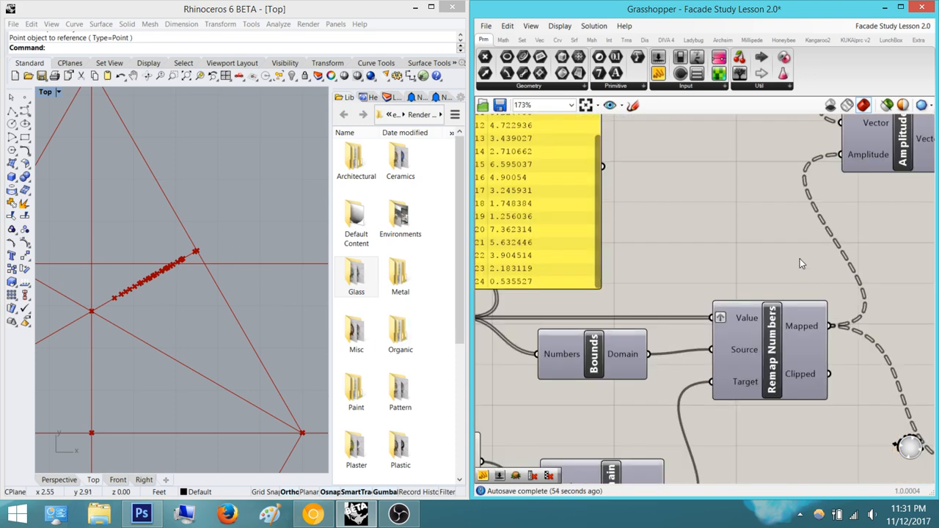
right_click(733, 320)
click(748, 373)
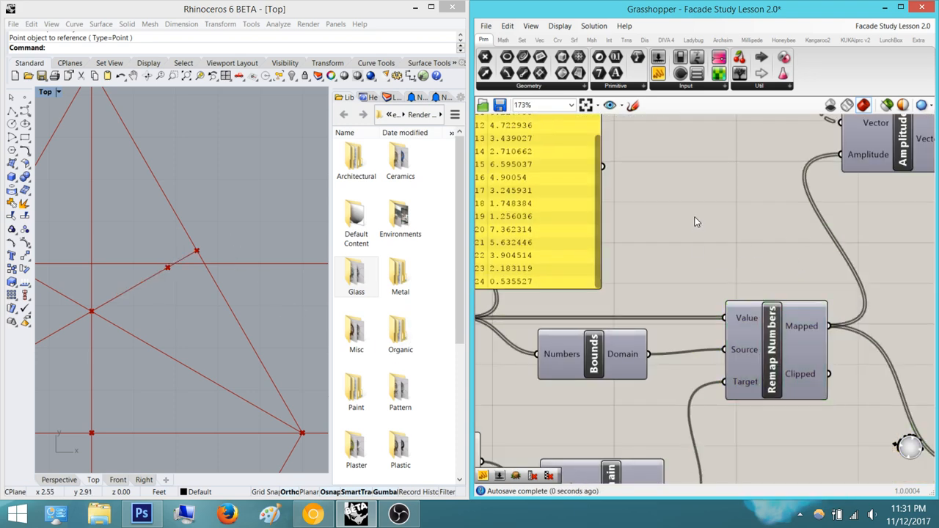
Examine the Distance component and follow its values through Remap Numbers to the Amplitude component
right_drag(716, 246, 795, 280)
scroll(755, 273, down, 3)
scroll(625, 314, up, 2)
click(622, 314)
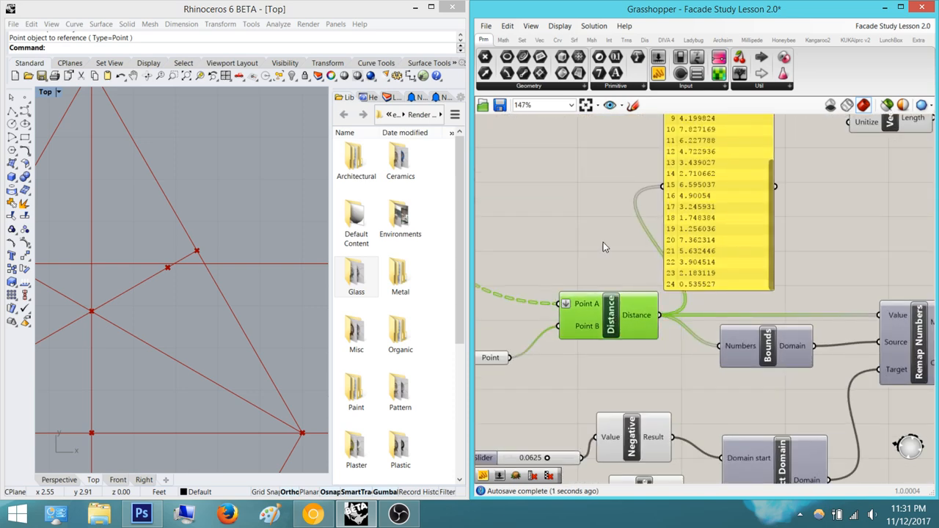
click(602, 239)
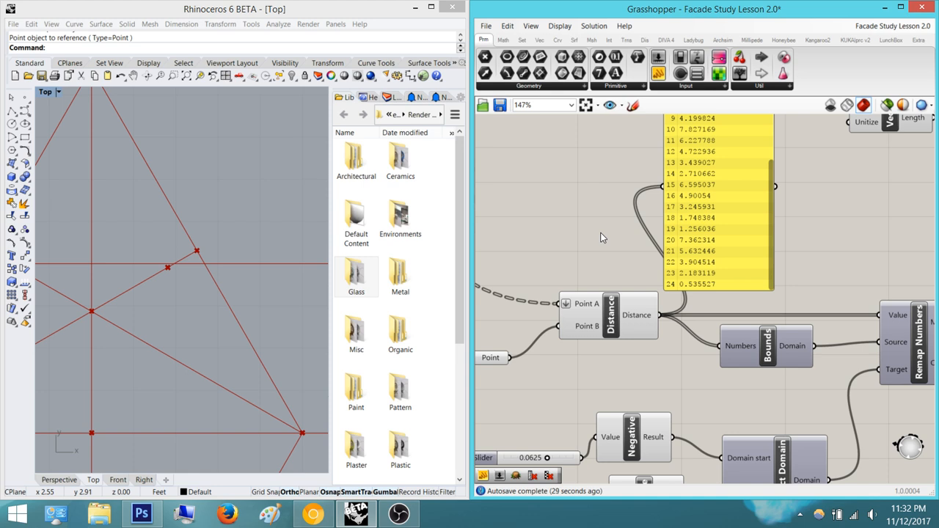
right_drag(623, 238, 559, 263)
scroll(591, 256, down, 1)
right_drag(771, 289, 562, 353)
scroll(660, 289, up, 4)
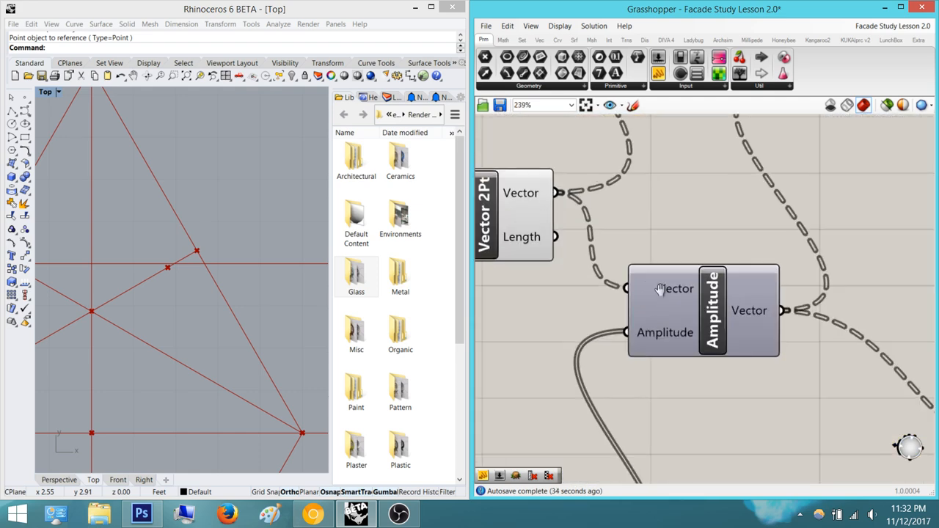
Inspect the Vector 2Pt component feeding Amplitude and read the data tree of its Point A input
mouse_move(660, 289)
right_down()
mouse_move(627, 294)
mouse_move(669, 302)
right_up()
right_drag(744, 318, 709, 313)
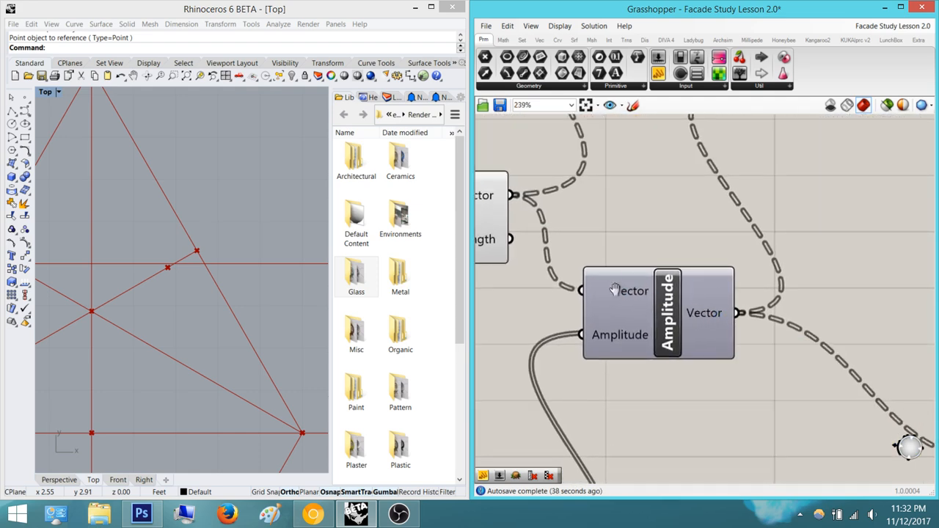
right_drag(615, 289, 731, 293)
right_drag(534, 223, 681, 276)
right_drag(638, 249, 627, 265)
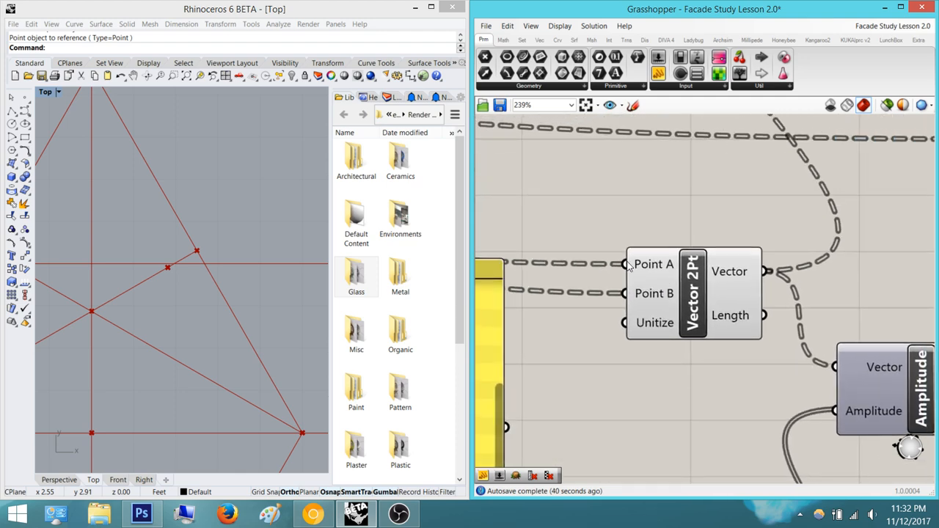
scroll(628, 266, down, 5)
scroll(694, 243, up, 4)
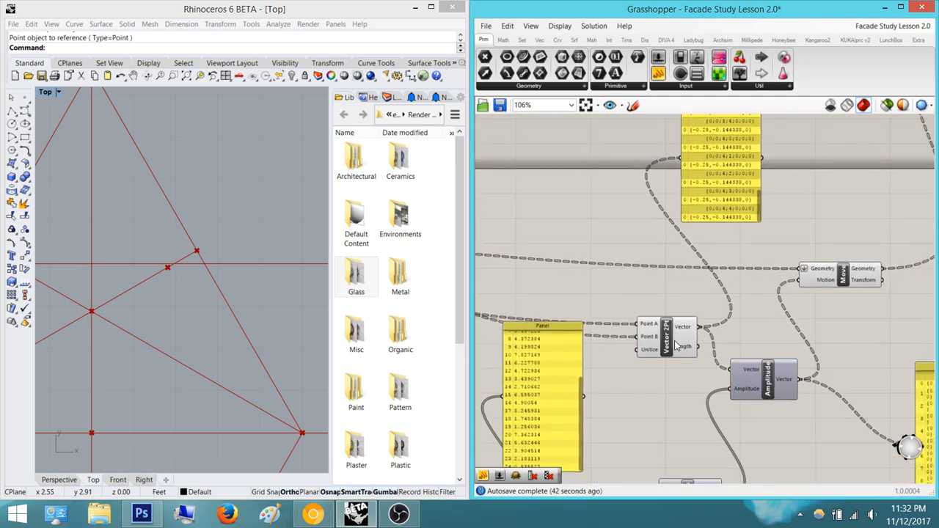
right_click(633, 314)
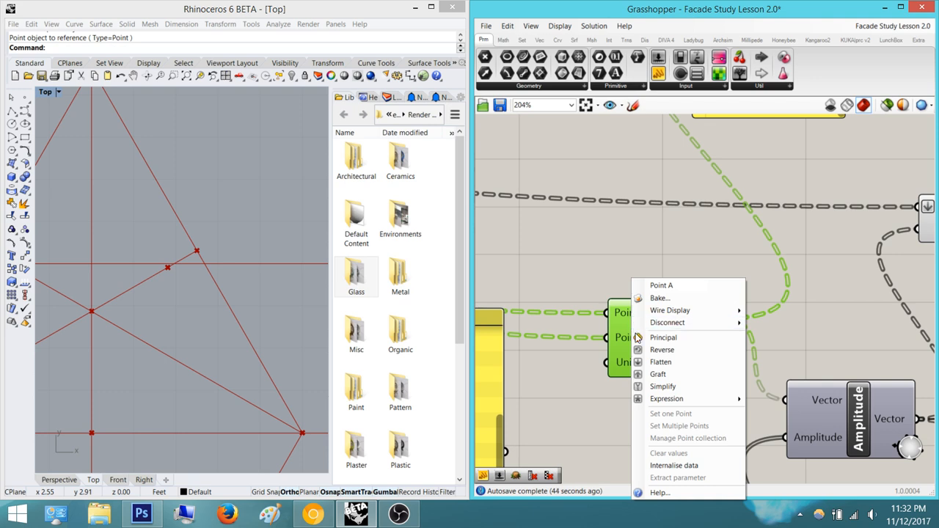
click(603, 250)
mouse_move(623, 314)
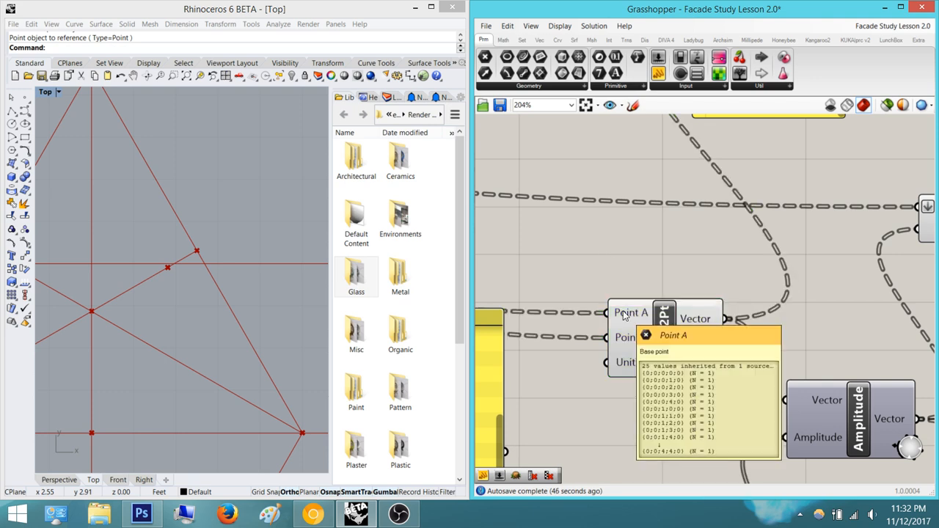
Trace the wires entering the Vector 2Pt component back to their upstream source components
scroll(668, 265, down, 4)
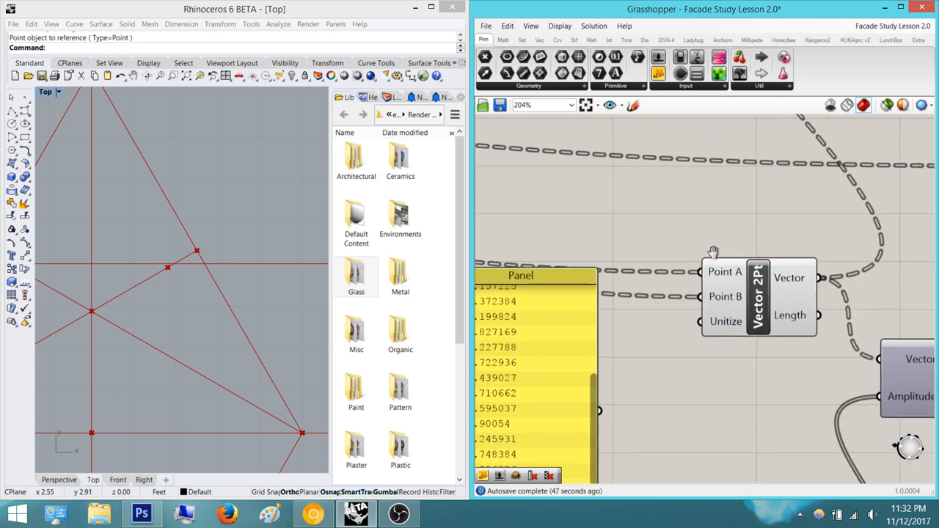
right_drag(669, 265, 858, 264)
scroll(765, 256, down, 6)
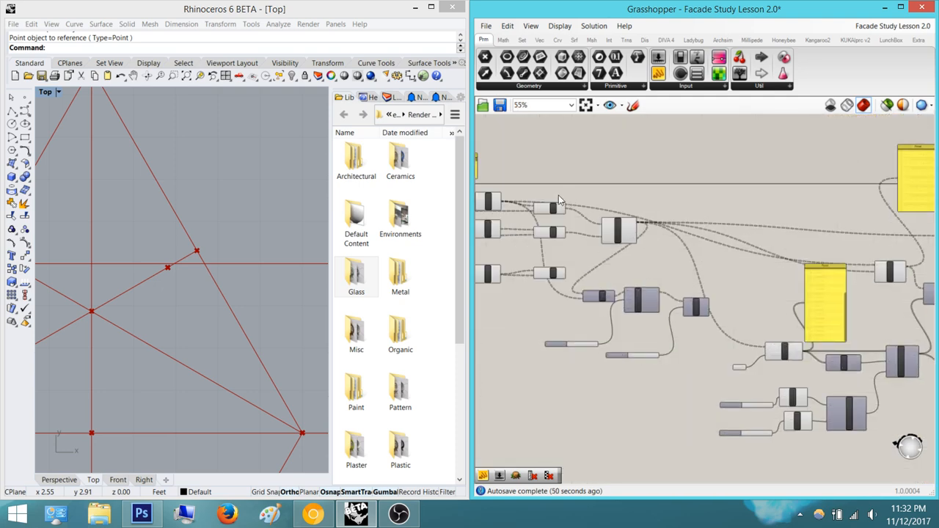
scroll(558, 196, up, 4)
scroll(559, 212, down, 3)
mouse_move(543, 214)
right_down()
mouse_move(639, 223)
mouse_move(550, 229)
right_up()
right_drag(909, 283, 638, 262)
scroll(717, 289, up, 3)
Try flattening the Point A input of Vector 2Pt and check the moved points in the Rhino Top viewport
click(728, 276)
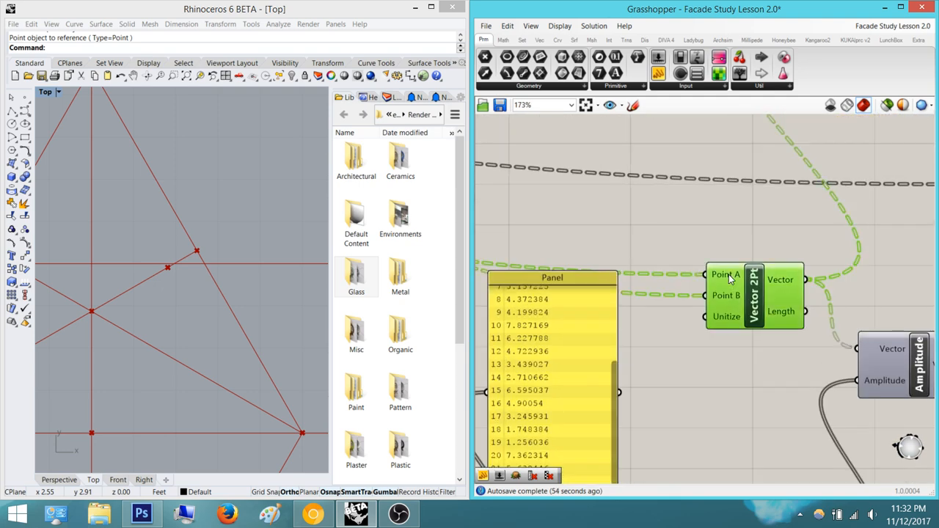
right_click(728, 276)
click(763, 361)
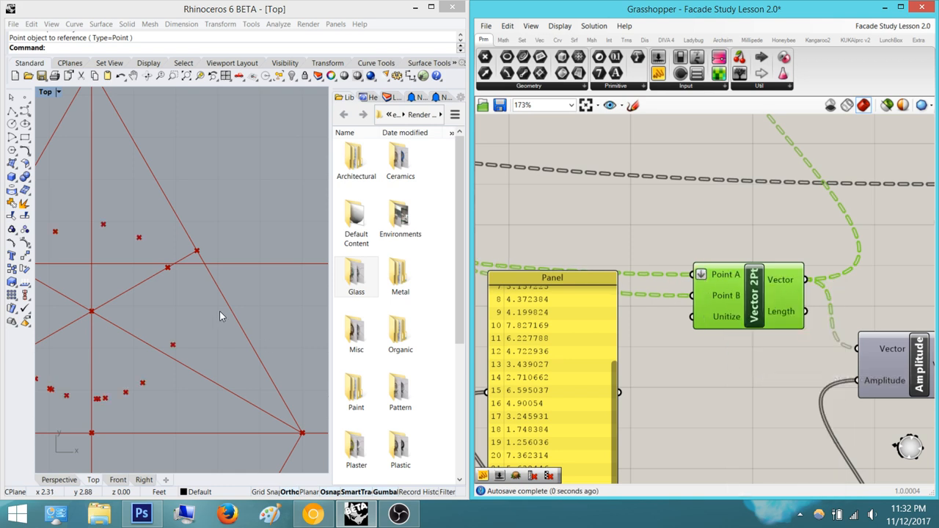
right_drag(134, 259, 173, 230)
Remove the flatten from Vector 2Pt's Point A input and try flattening its Point B input instead
click(721, 280)
right_click(722, 278)
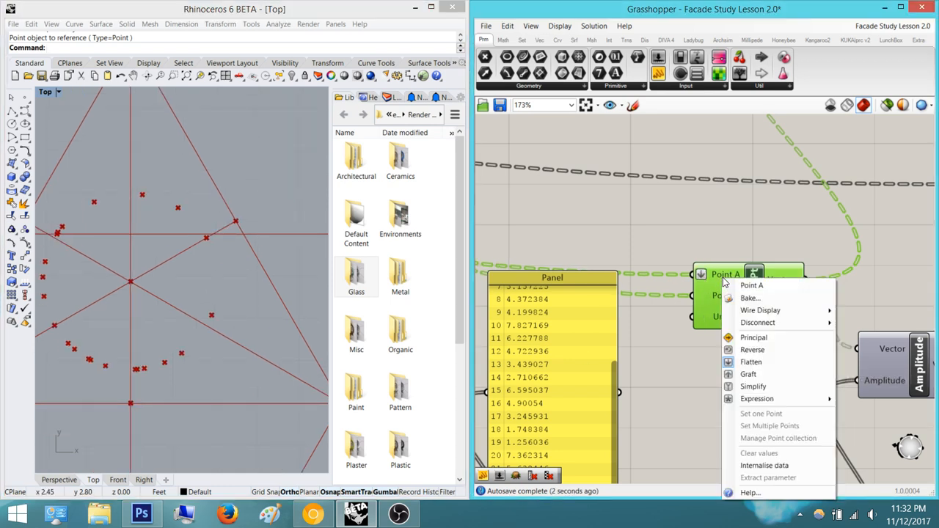
click(763, 361)
right_click(726, 295)
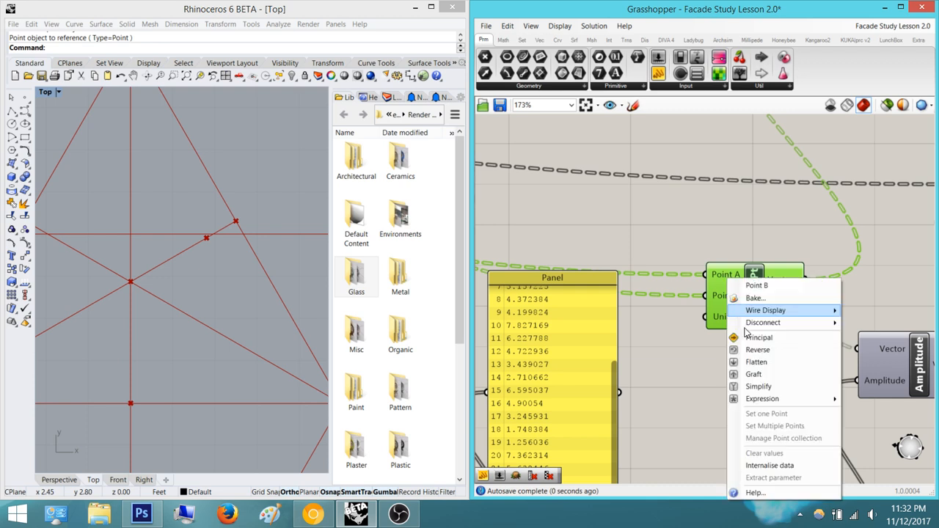
click(759, 360)
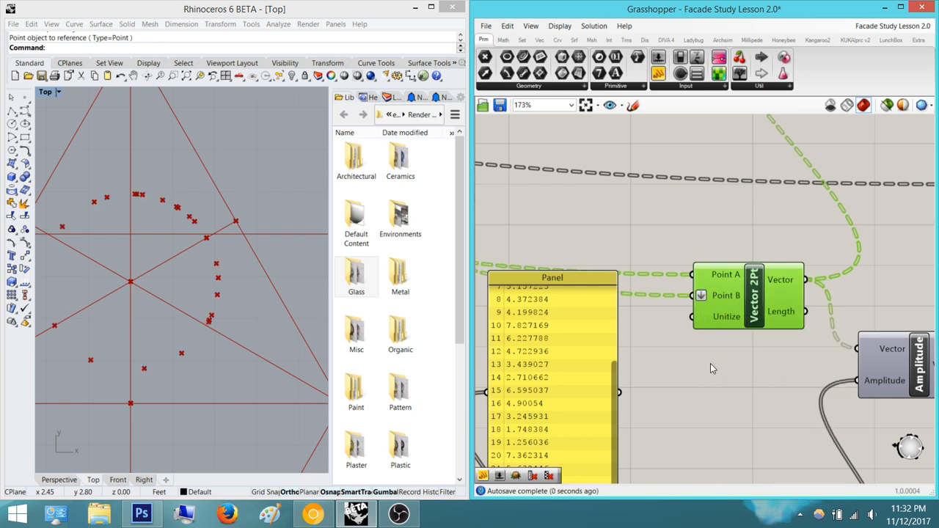
Switch the Point B input of Vector 2Pt from flatten to graft
right_click(723, 296)
click(746, 372)
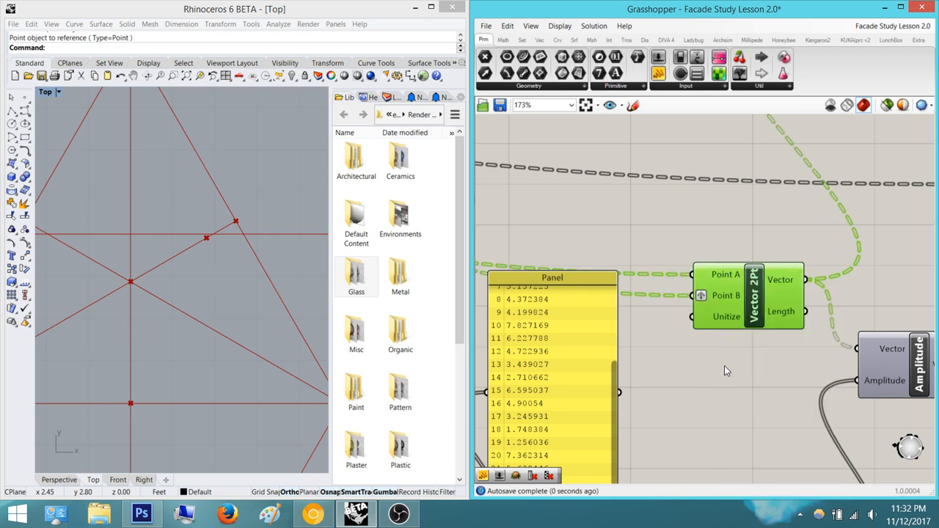
click(724, 365)
right_drag(786, 329, 683, 295)
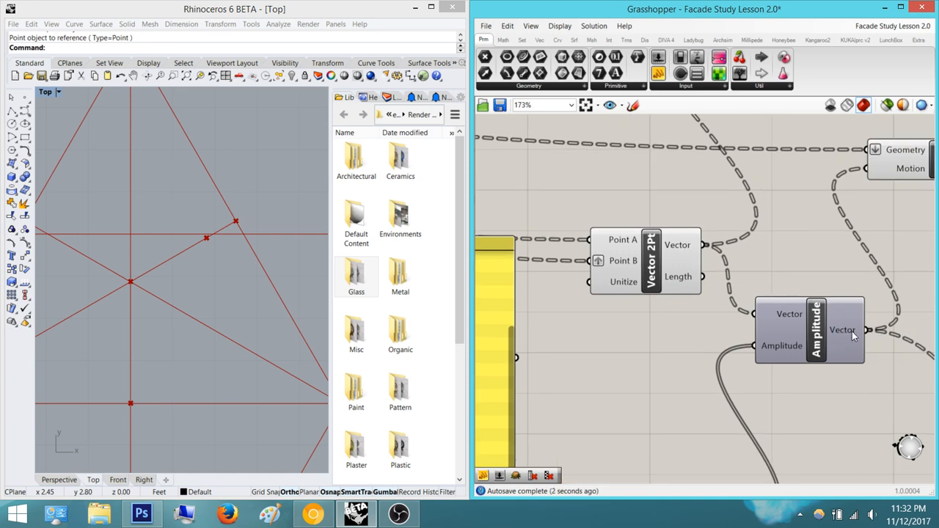
Remove the graft from Vector 2Pt's Point B input and try grafting its Point A input instead
click(629, 265)
right_click(629, 269)
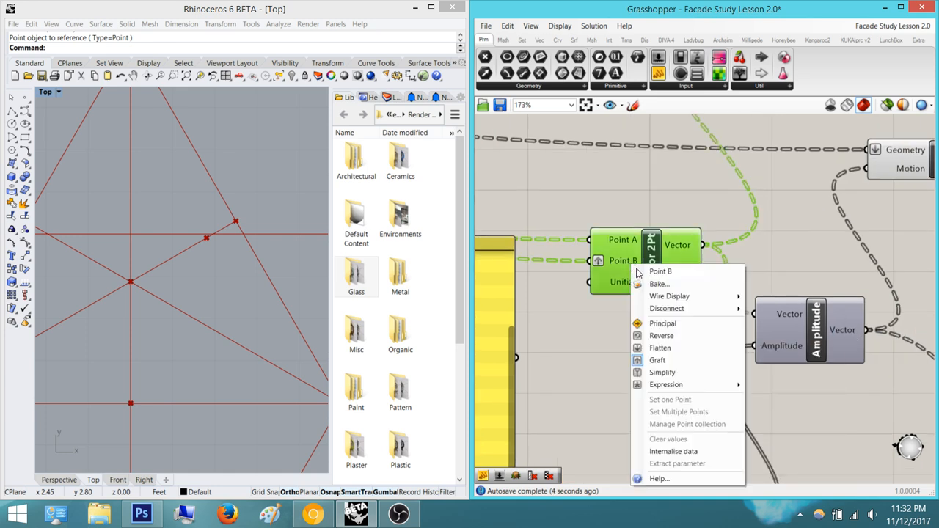
click(648, 359)
right_click(621, 246)
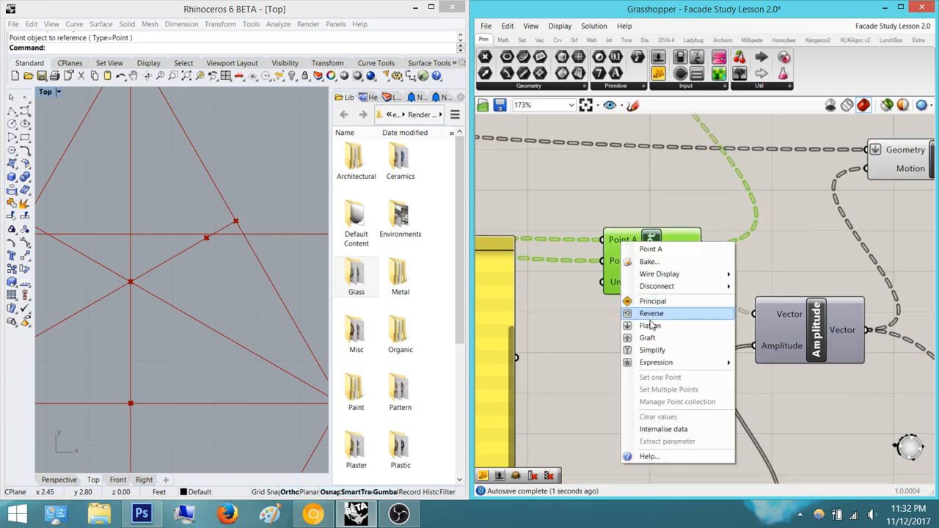
click(647, 337)
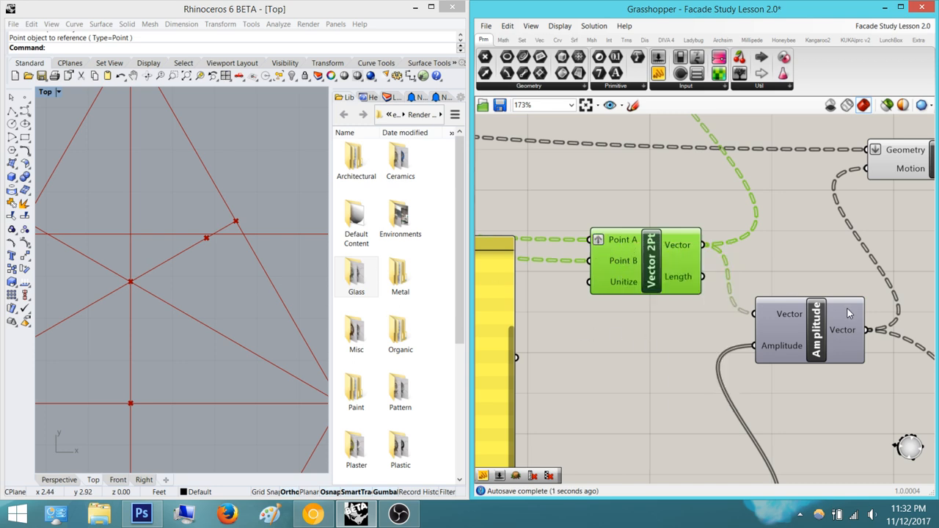
Remove the graft from the Point A input of Vector 2Pt
right_click(617, 242)
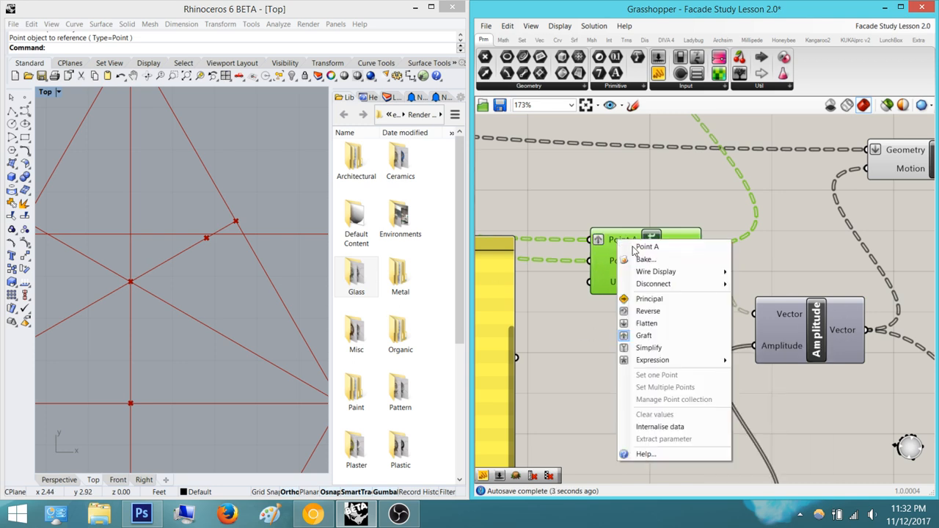
click(658, 337)
click(758, 249)
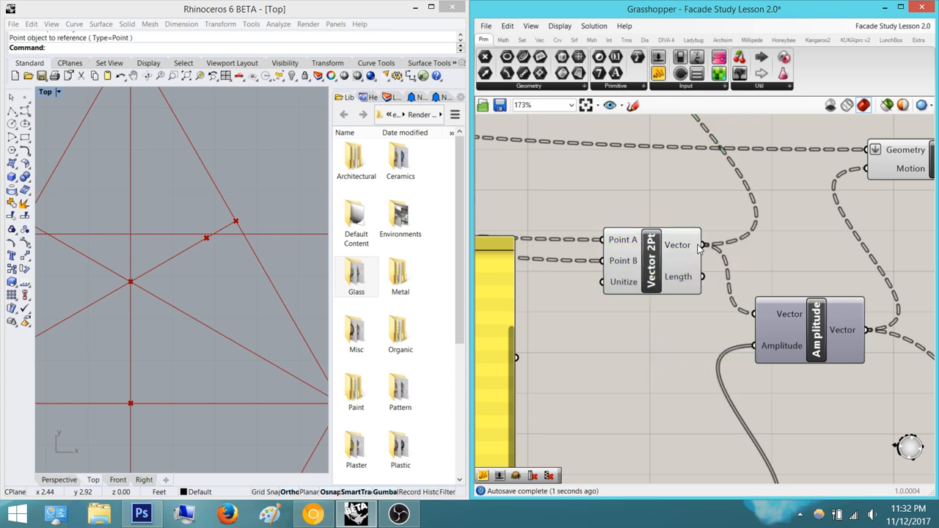
Try grafting the Vector output of the Vector 2Pt component
scroll(693, 248, down, 4)
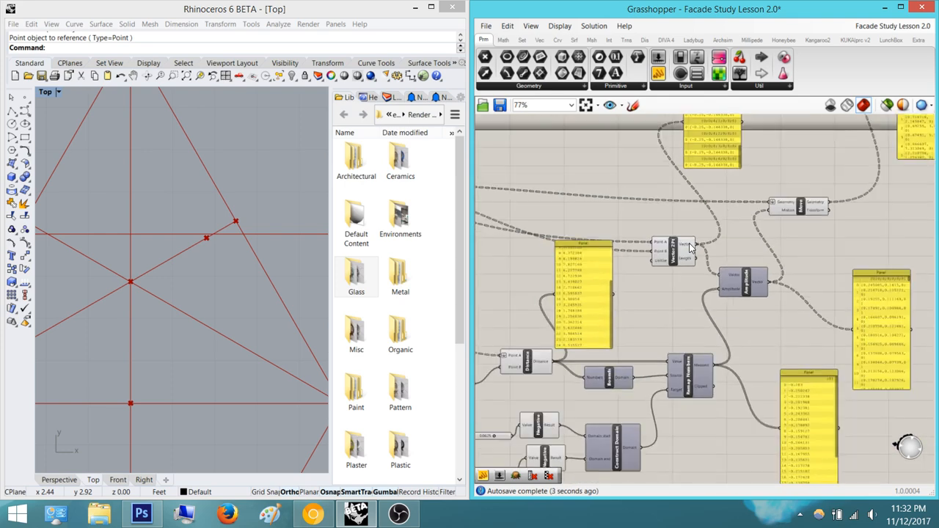
scroll(698, 246, up, 3)
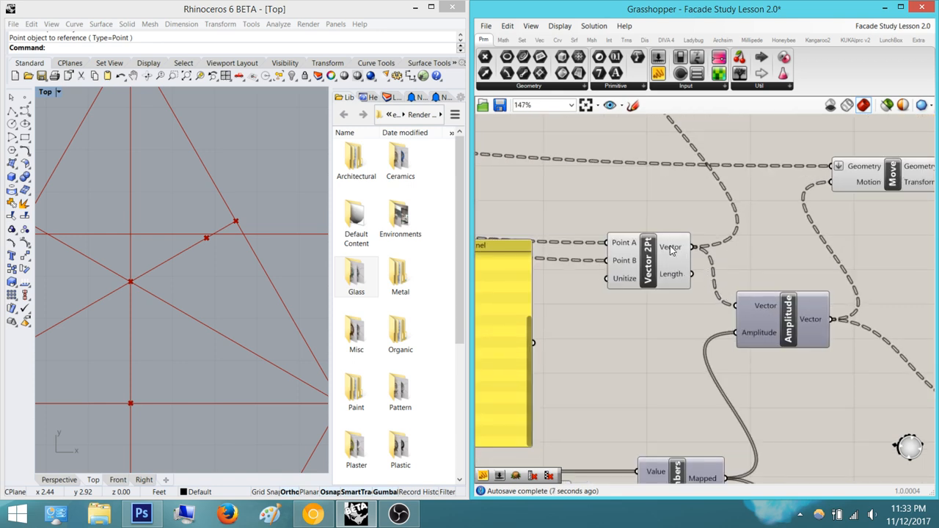
right_click(688, 248)
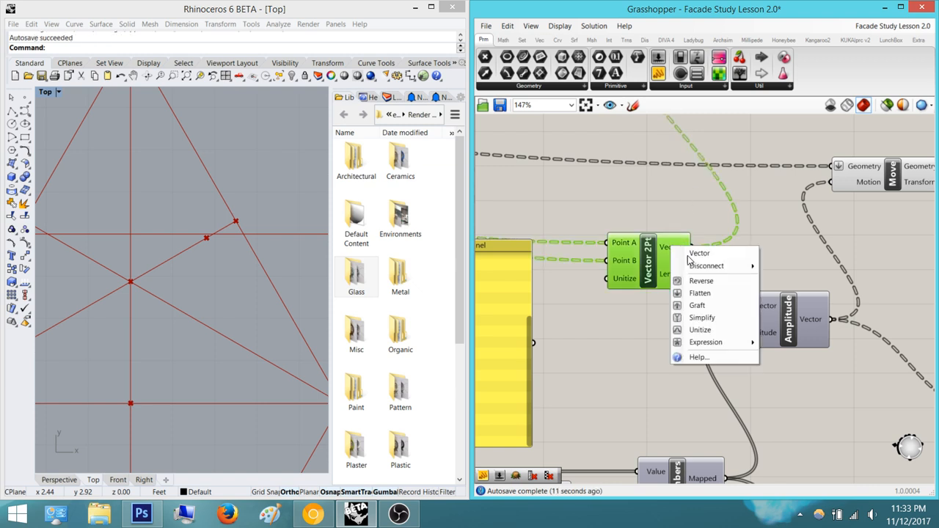
click(708, 305)
click(760, 248)
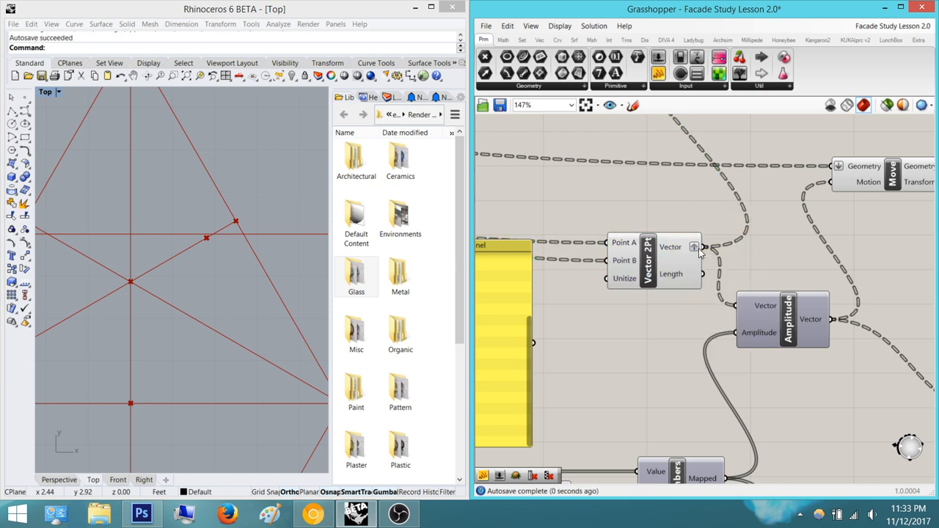
Switch the Vector output of Vector 2Pt from graft to flatten
right_drag(799, 320, 755, 314)
right_click(640, 247)
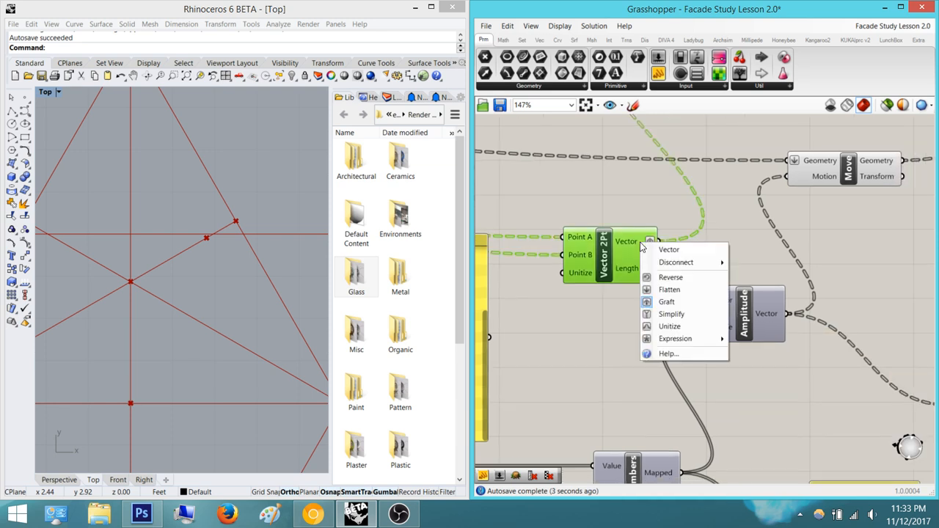
click(690, 291)
click(735, 255)
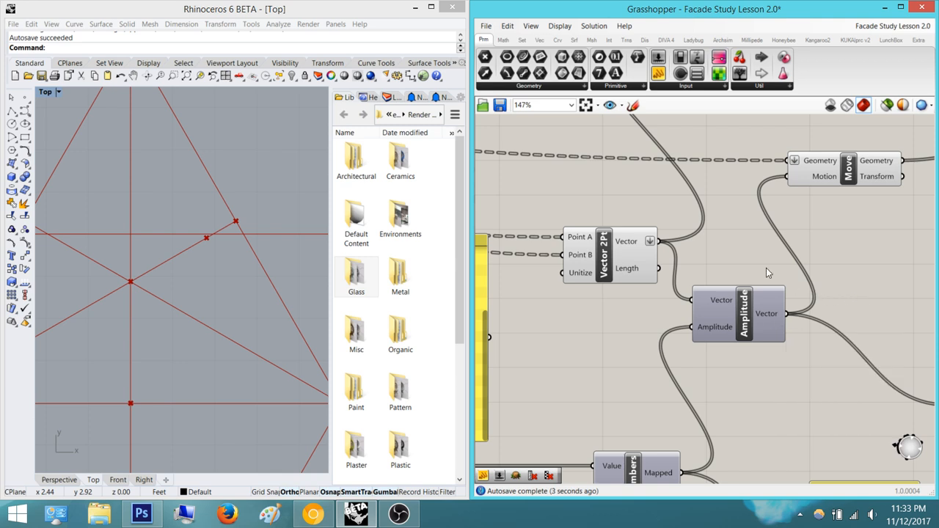
Remove the flatten from the Vector output of Vector 2Pt
right_drag(765, 270, 685, 232)
right_click(557, 208)
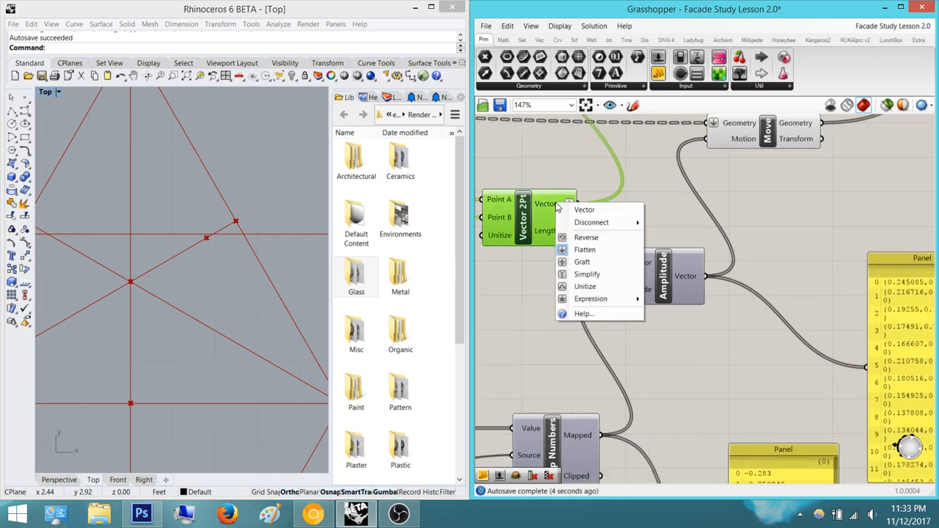
click(587, 251)
Flatten the Vector input of the Amplitude component and inspect the vectors at its output
right_click(628, 264)
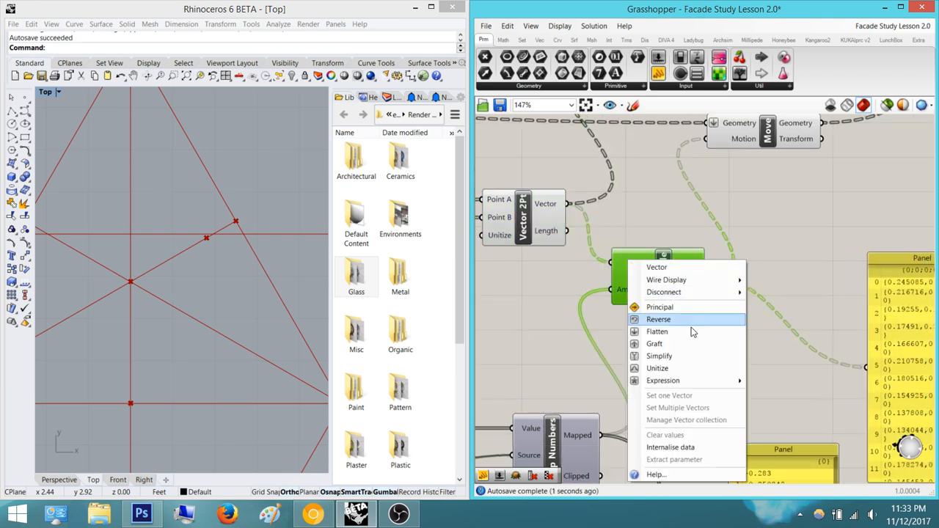
click(694, 343)
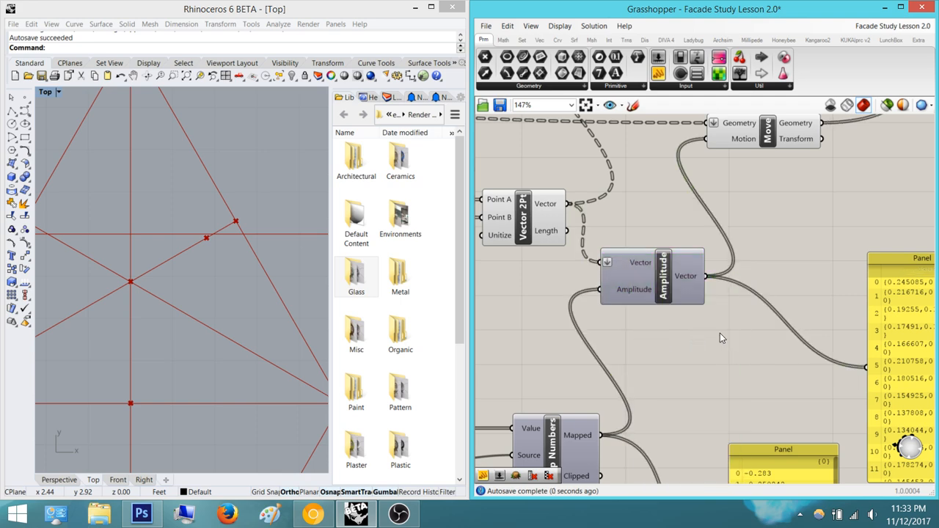
mouse_move(695, 275)
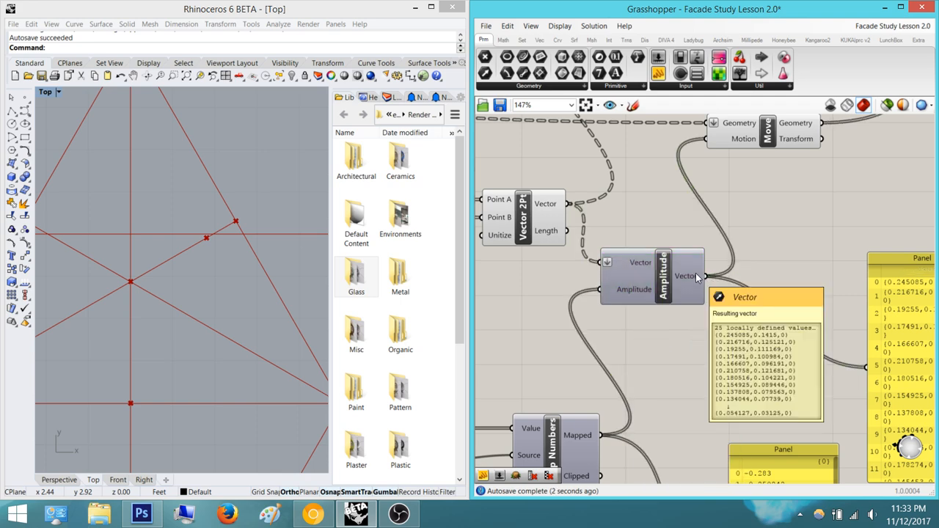
right_drag(695, 272, 659, 287)
scroll(659, 296, down, 2)
scroll(659, 287, up, 2)
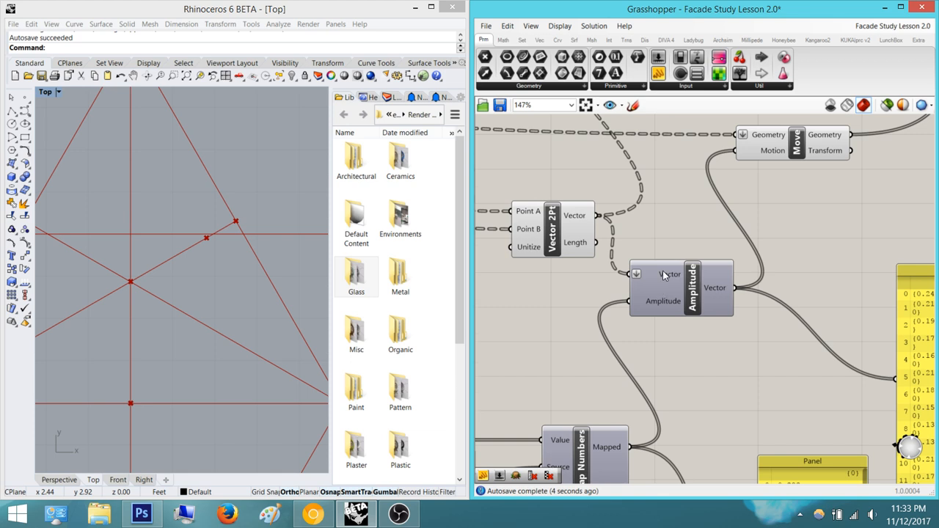
scroll(663, 273, up, 3)
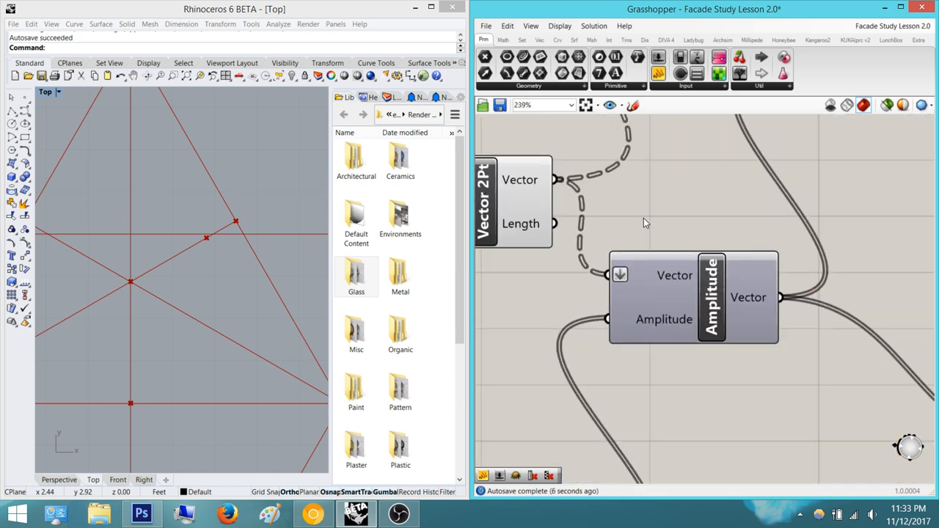
right_drag(575, 227, 614, 201)
right_drag(603, 124, 665, 182)
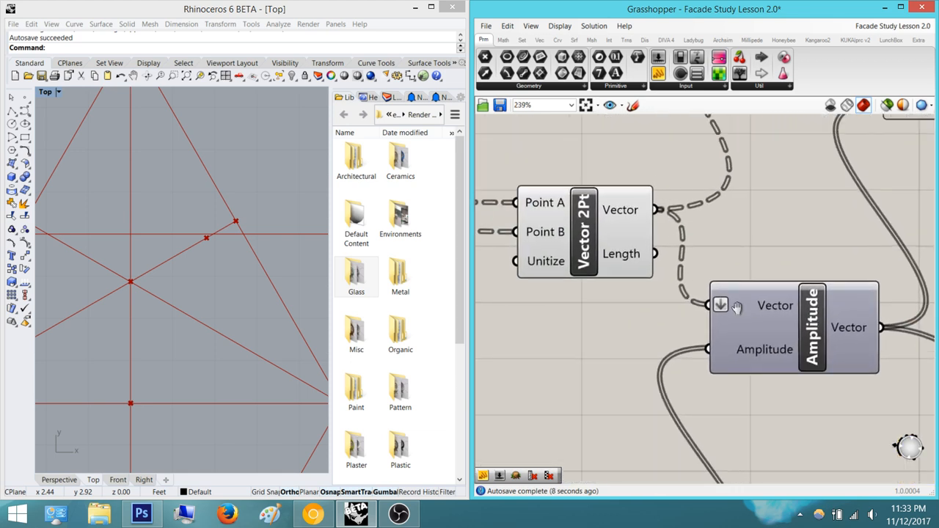
Examine the moved points across the hexagon grid and up close in the viewport
right_drag(884, 334, 803, 327)
scroll(189, 195, down, 6)
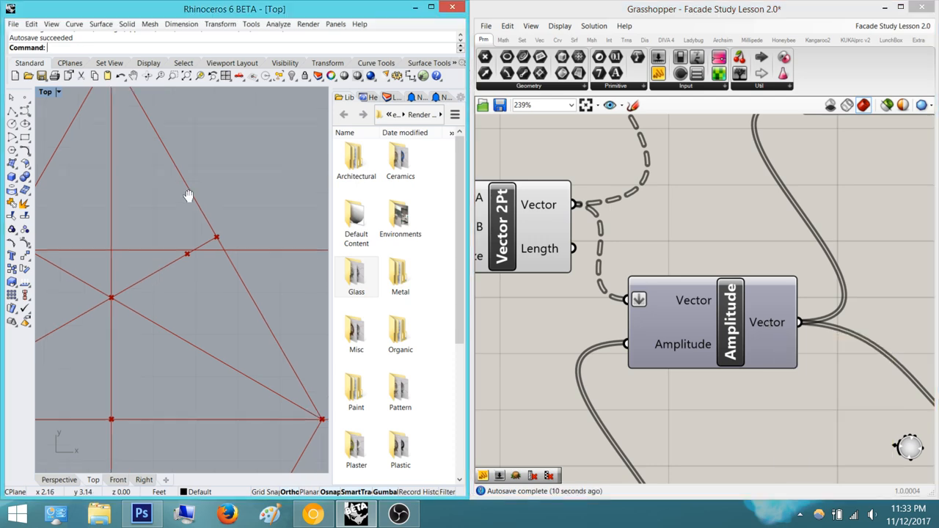
scroll(209, 223, down, 1)
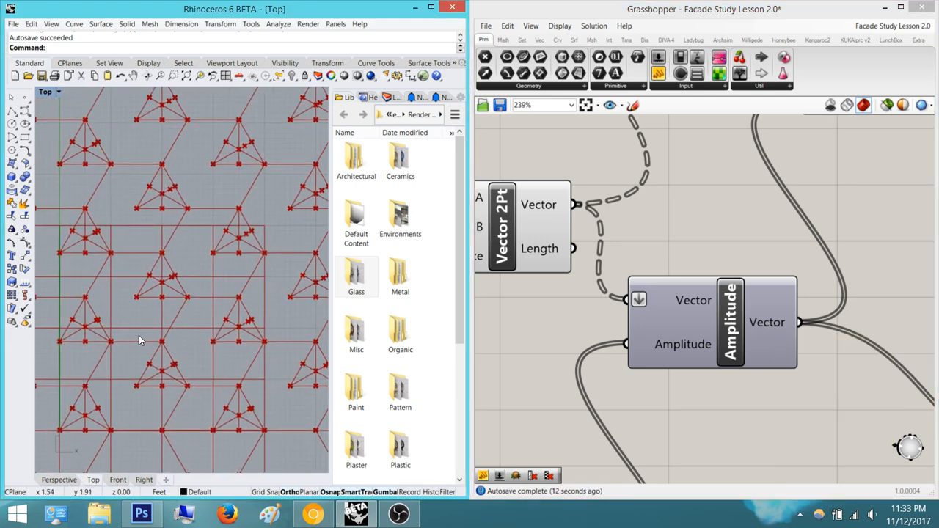
scroll(143, 341, up, 6)
scroll(148, 352, down, 8)
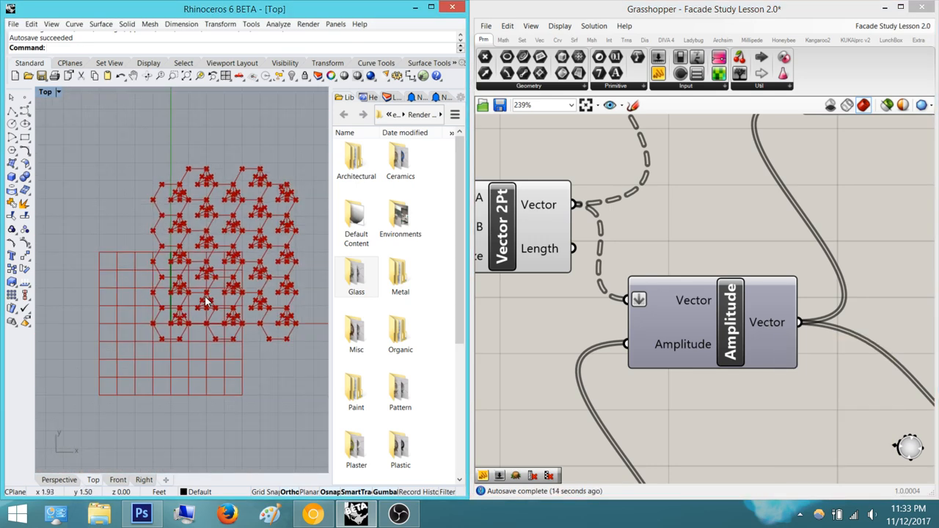
scroll(246, 252, up, 5)
scroll(230, 266, up, 4)
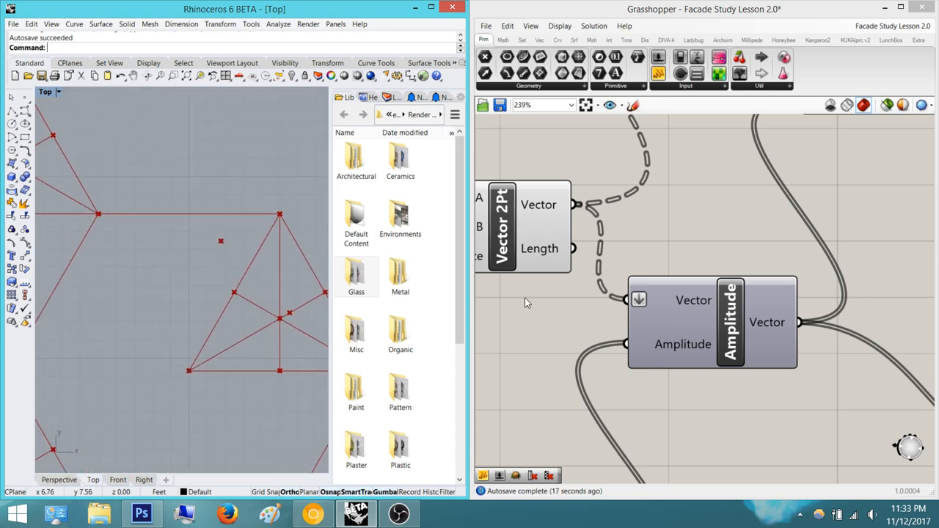
Attach an extra panel to the Vector output of Vector 2Pt and place it above the Move component
right_drag(642, 233, 698, 204)
scroll(698, 204, down, 5)
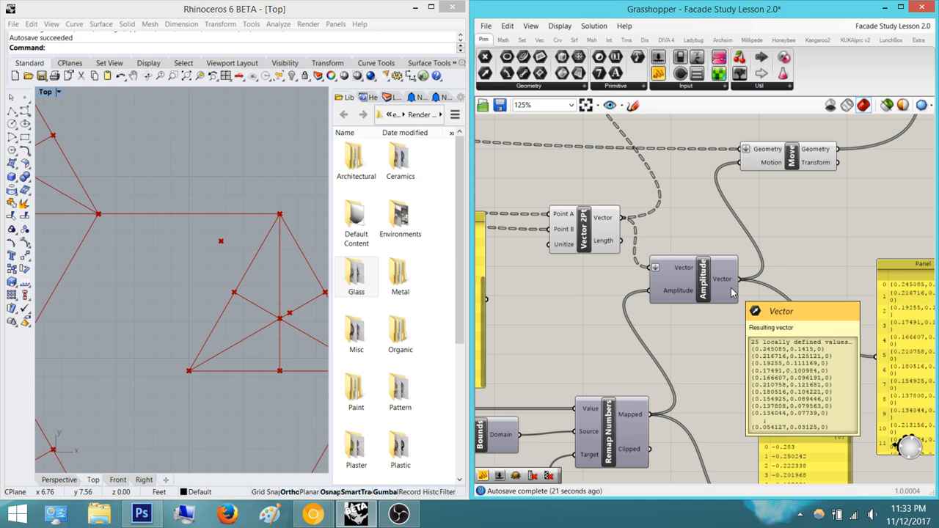
scroll(675, 299, up, 5)
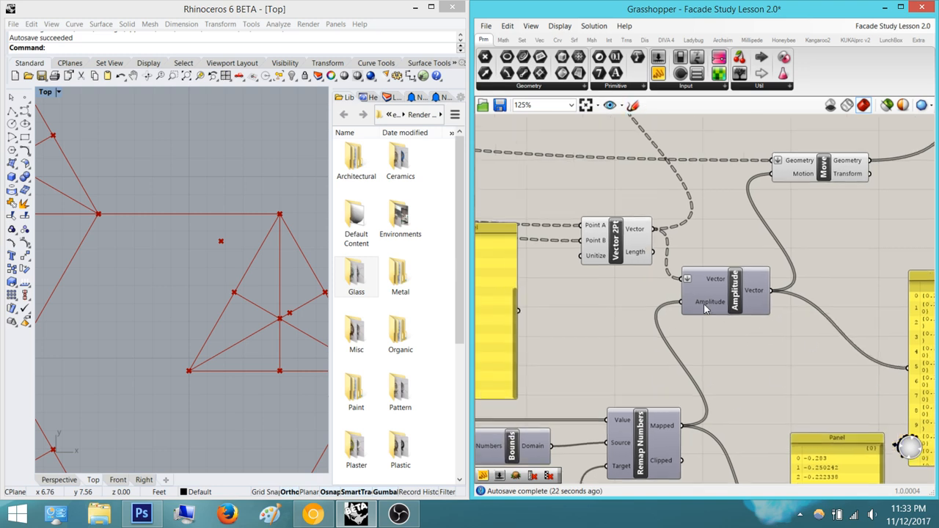
right_drag(653, 287, 691, 311)
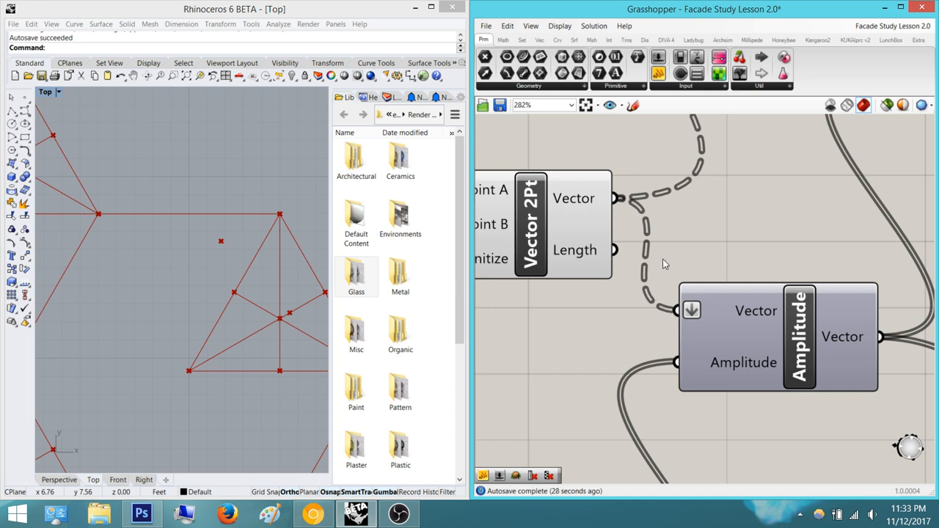
mouse_move(587, 202)
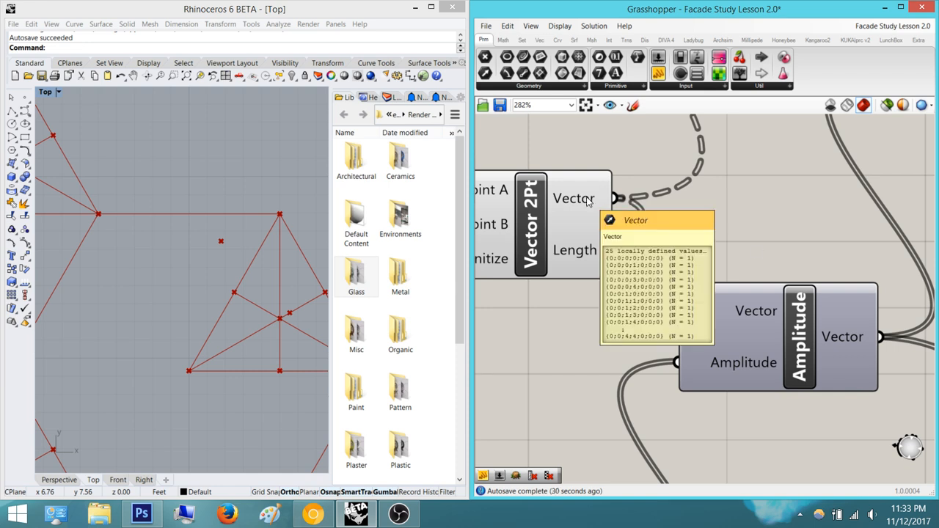
scroll(589, 341, down, 5)
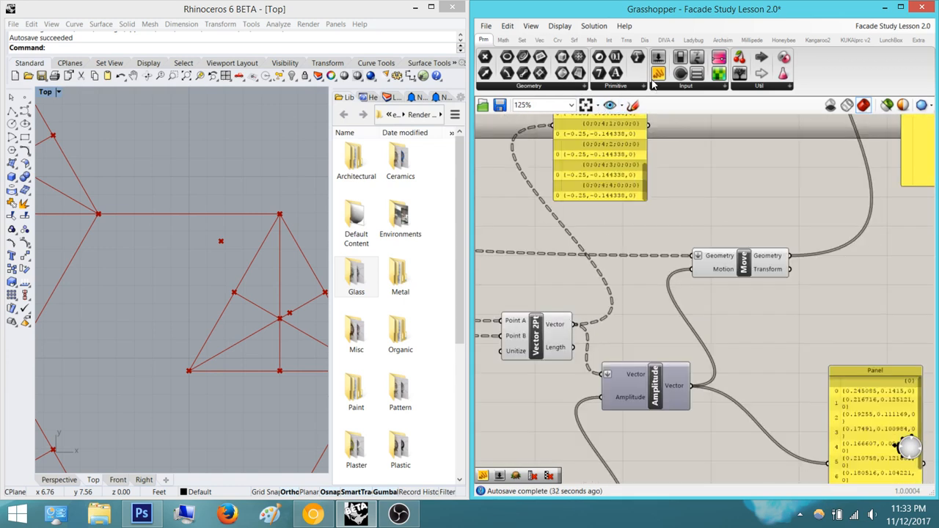
drag(657, 74, 574, 324)
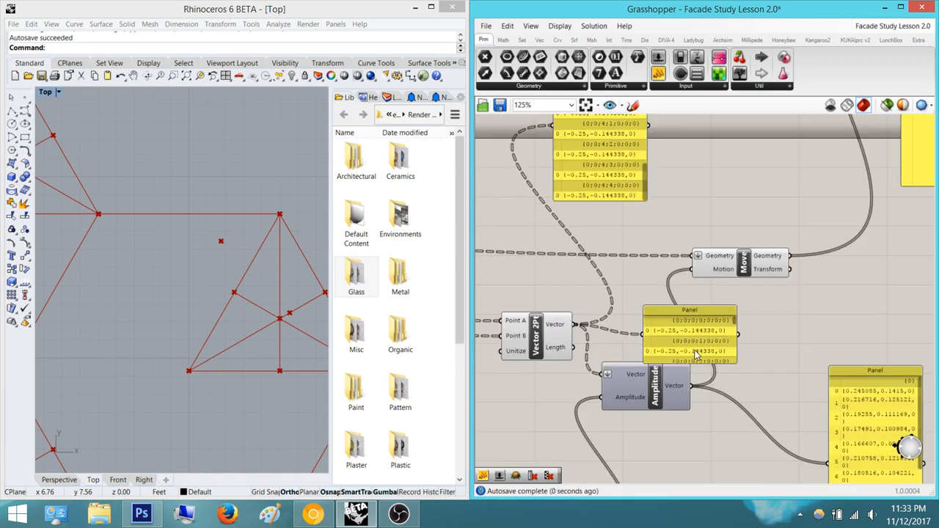
drag(702, 324, 727, 169)
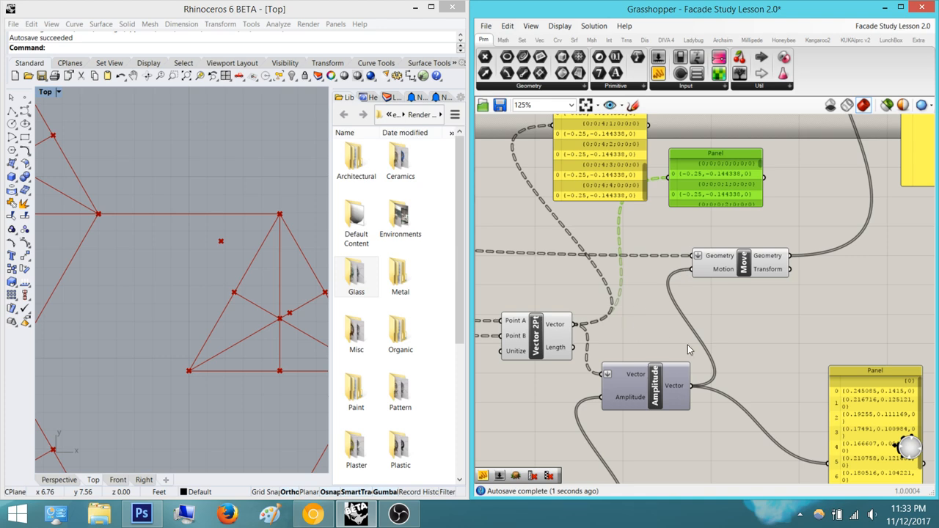
Compare the Amplitude component's vectors in their panel with the source vectors from Vector 2Pt
right_drag(772, 391, 666, 248)
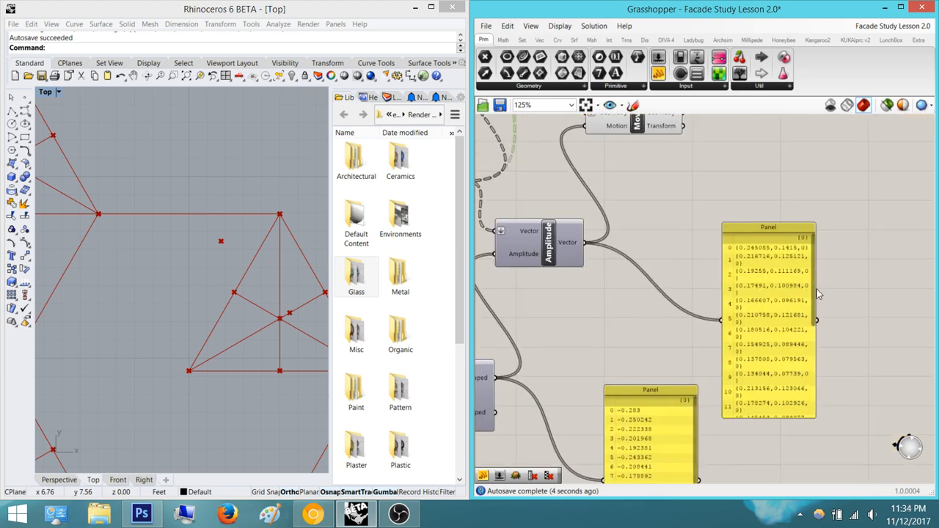
drag(812, 314, 808, 415)
right_drag(685, 275, 750, 381)
mouse_move(621, 184)
right_down()
mouse_move(681, 228)
mouse_move(737, 236)
right_up()
scroll(733, 235, up, 2)
right_drag(657, 274, 663, 372)
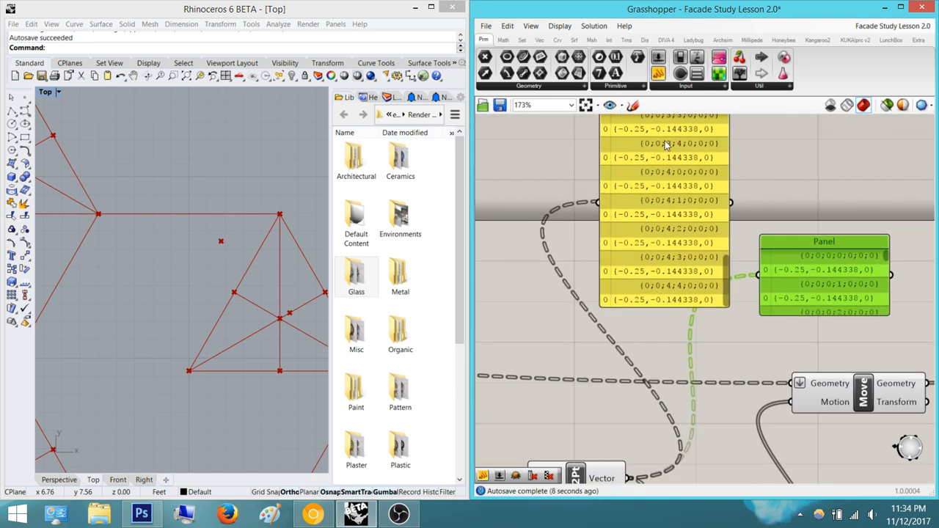
right_drag(664, 326, 663, 262)
mouse_move(643, 321)
right_down()
mouse_move(632, 211)
mouse_move(633, 354)
mouse_move(608, 402)
right_up()
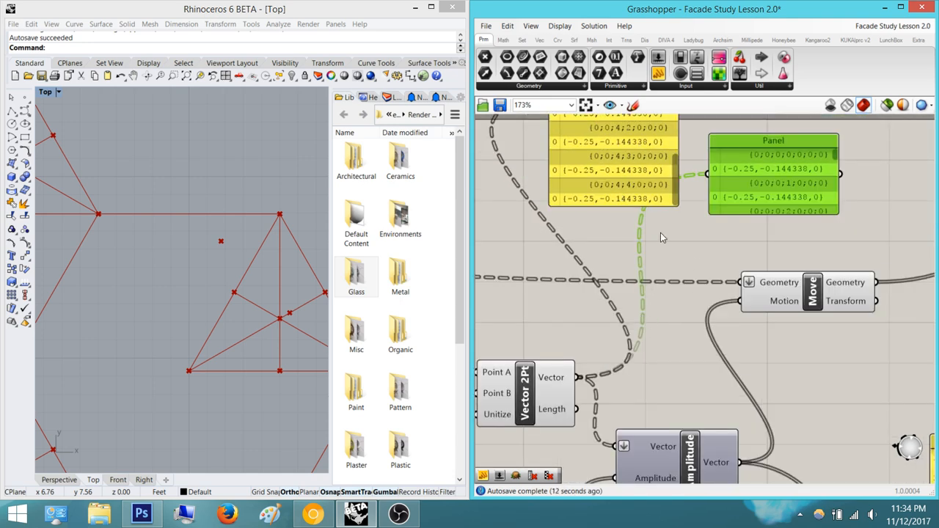
Delete the extra panel attached to the Vector output of Vector 2Pt
click(660, 349)
click(746, 170)
key(Delete)
Review how the Vector 2Pt vectors and the remapped numbers feed the Amplitude component and its Vector output
right_drag(713, 366, 739, 297)
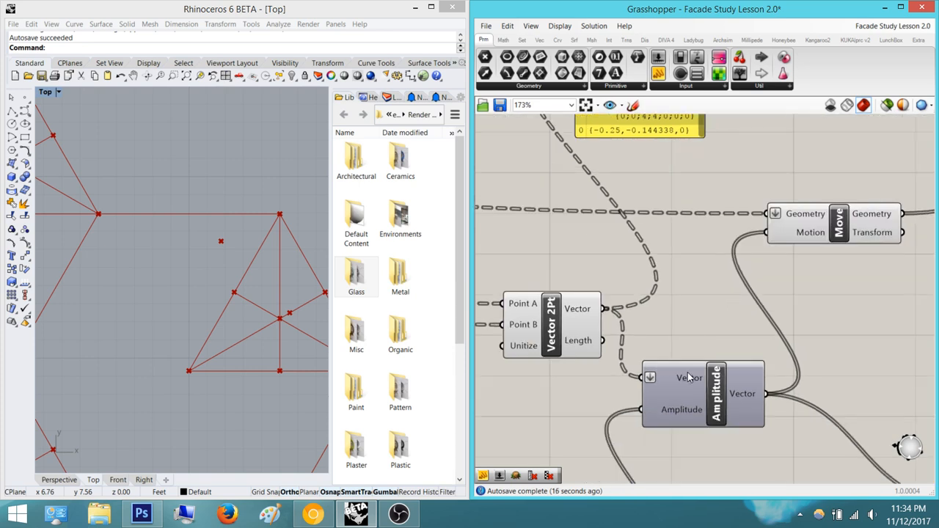
right_drag(669, 340, 603, 287)
right_drag(547, 275, 592, 281)
scroll(591, 281, up, 1)
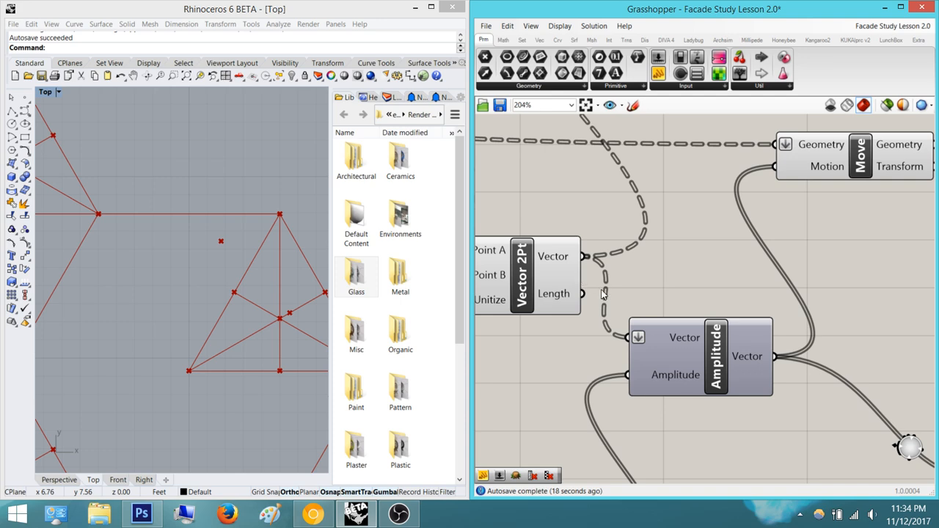
right_drag(665, 305, 692, 242)
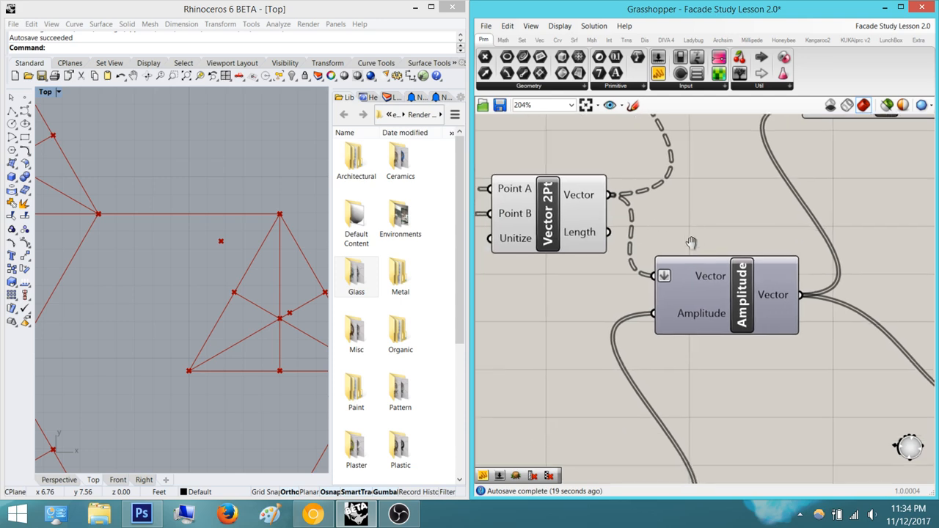
scroll(691, 233, down, 4)
right_drag(663, 337, 638, 406)
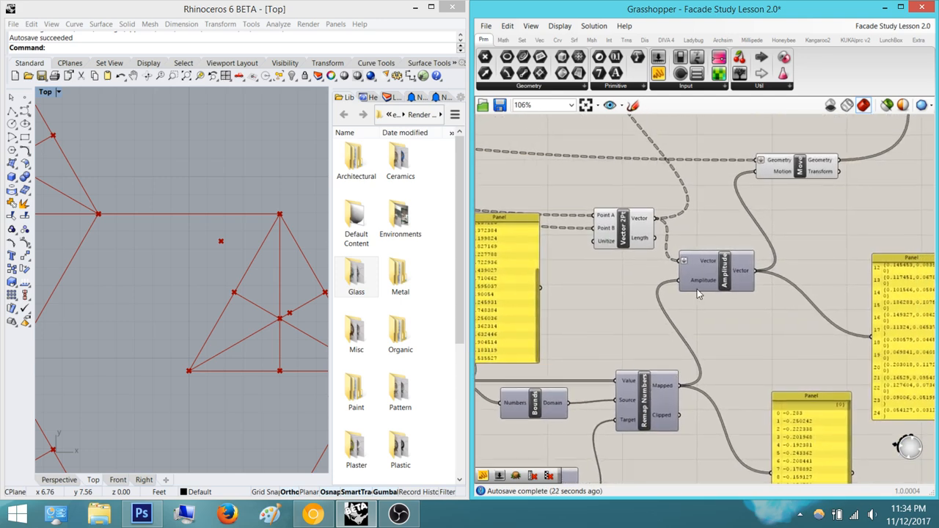
scroll(682, 326, up, 2)
scroll(690, 330, up, 1)
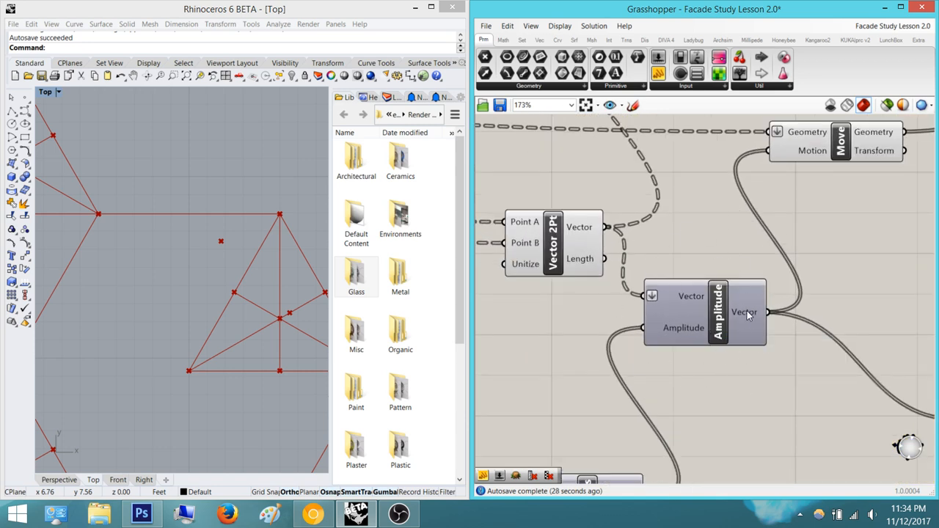
click(584, 216)
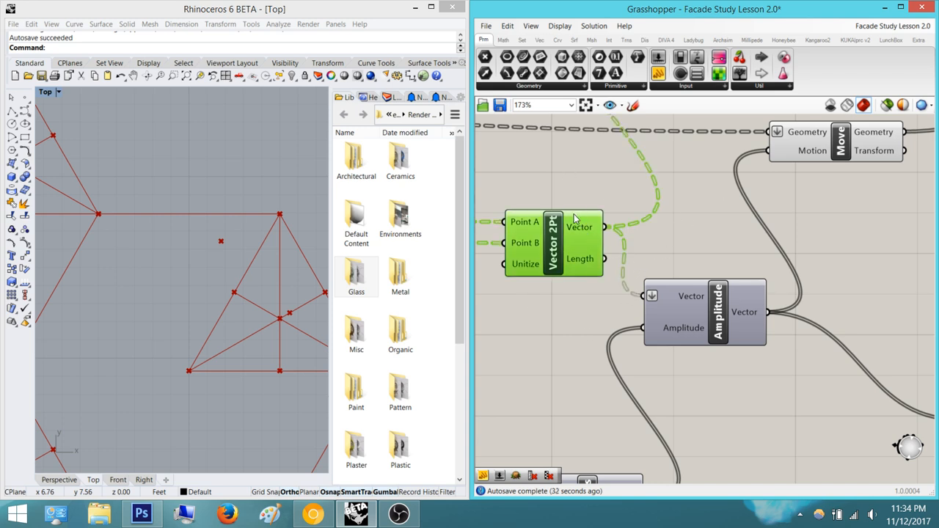
right_drag(693, 247, 585, 258)
scroll(652, 287, up, 1)
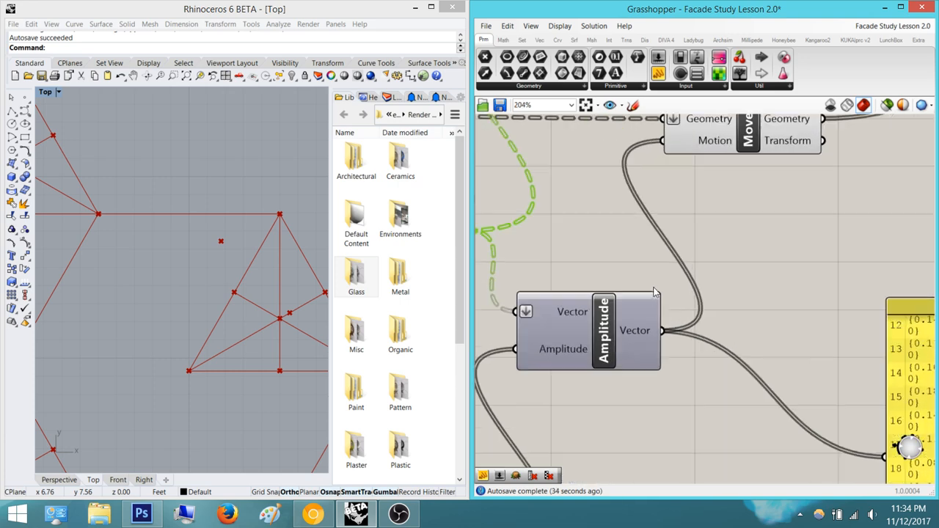
mouse_move(652, 333)
Add a 4Point Surface component and connect the Move component's Geometry output to its Corner A input
scroll(758, 284, down, 5)
right_drag(756, 285, 588, 327)
scroll(652, 294, up, 2)
double_click(717, 238)
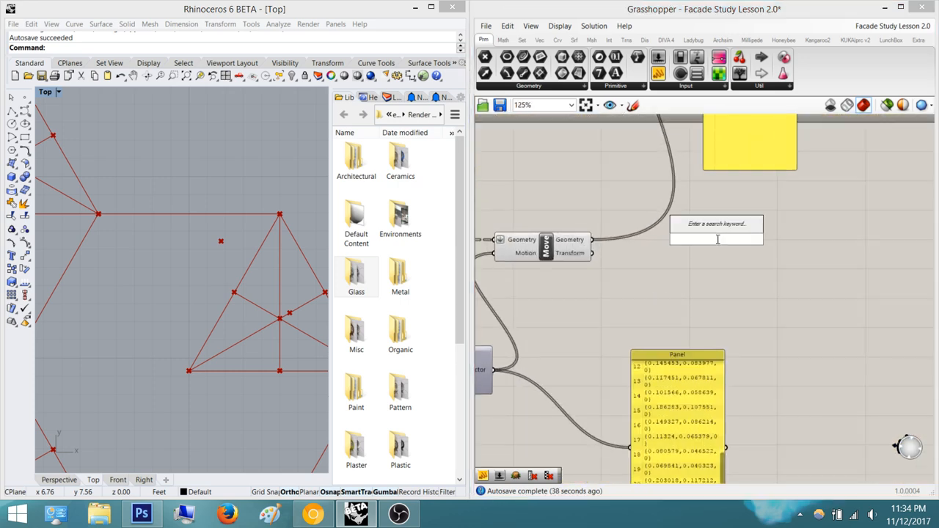
text(4p)
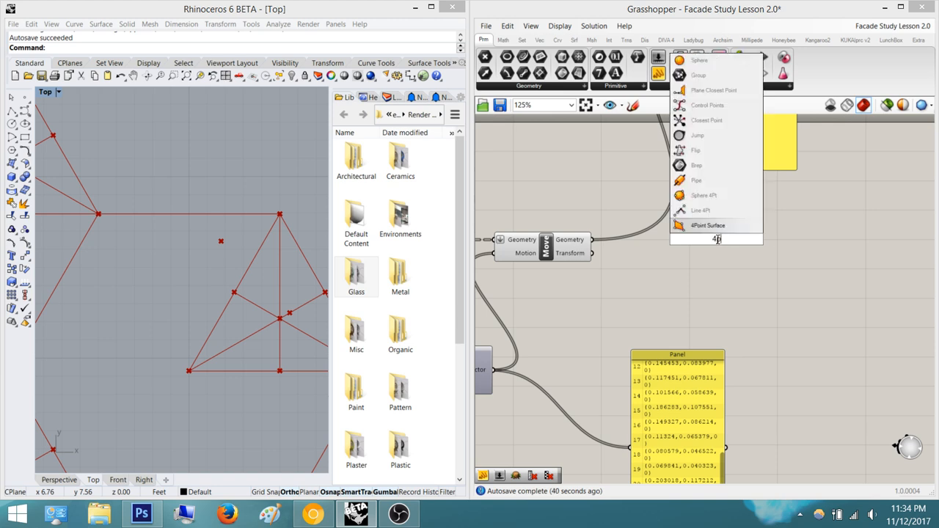
key(Return)
drag(592, 240, 676, 218)
drag(735, 268, 770, 296)
Highlight the Move component's points in the viewport and save the Grasshopper definition
right_drag(249, 303, 181, 245)
click(548, 246)
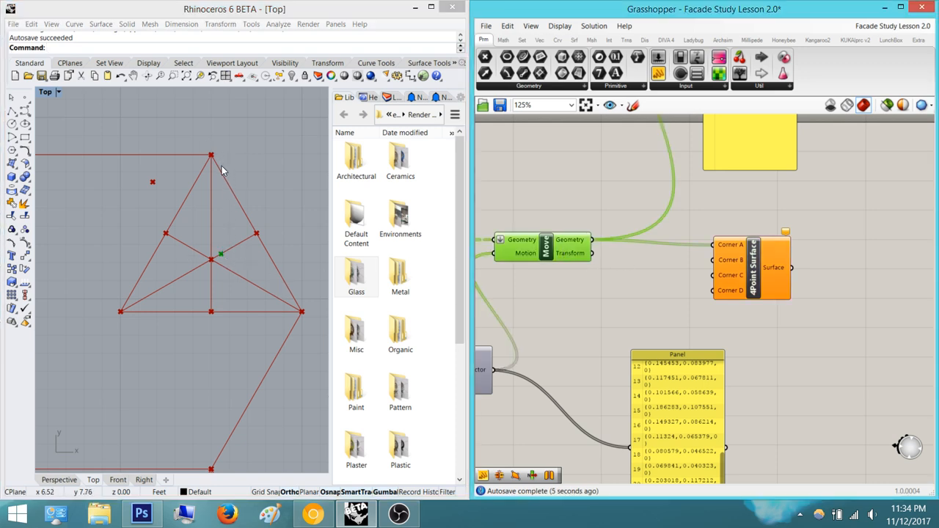
scroll(710, 258, down, 4)
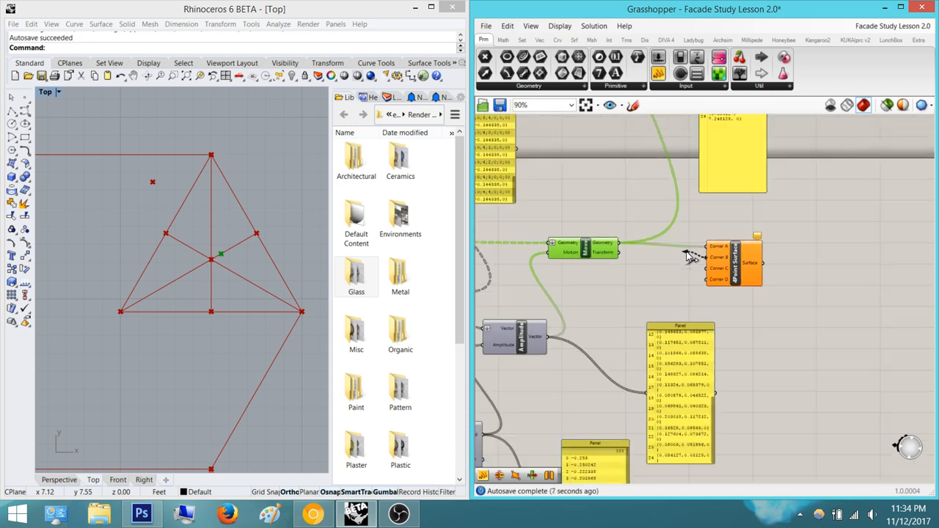
right_drag(658, 239, 842, 234)
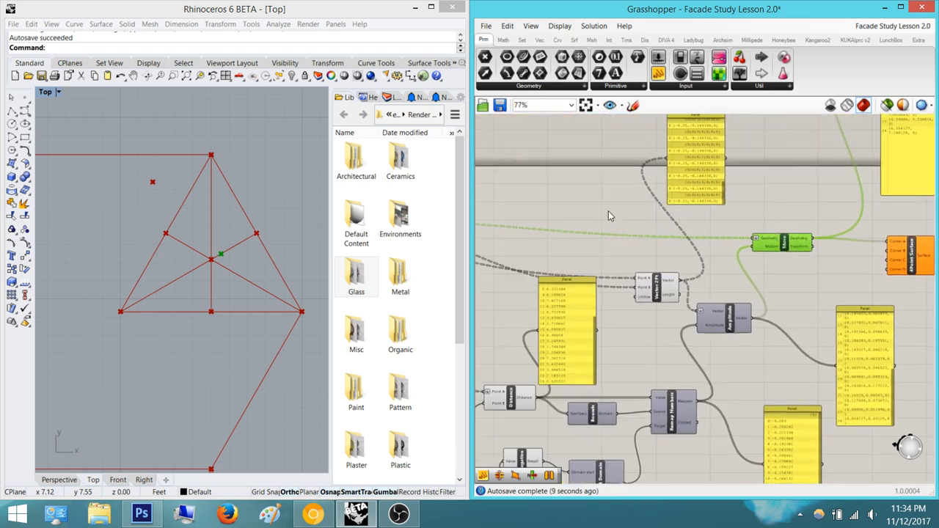
click(502, 106)
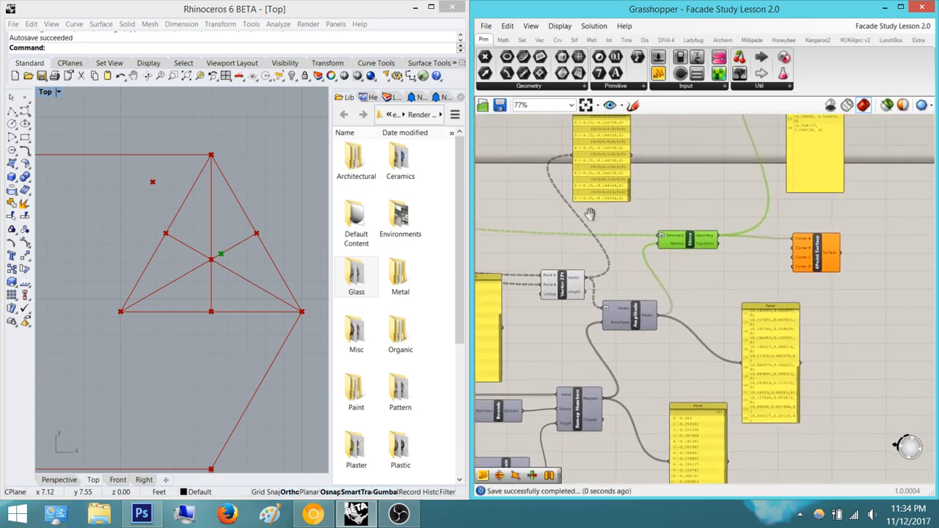
Connect the second hexagon-corner List Item to Corner B of the 4Point Surface and highlight its points
right_drag(861, 247, 760, 249)
scroll(753, 249, down, 8)
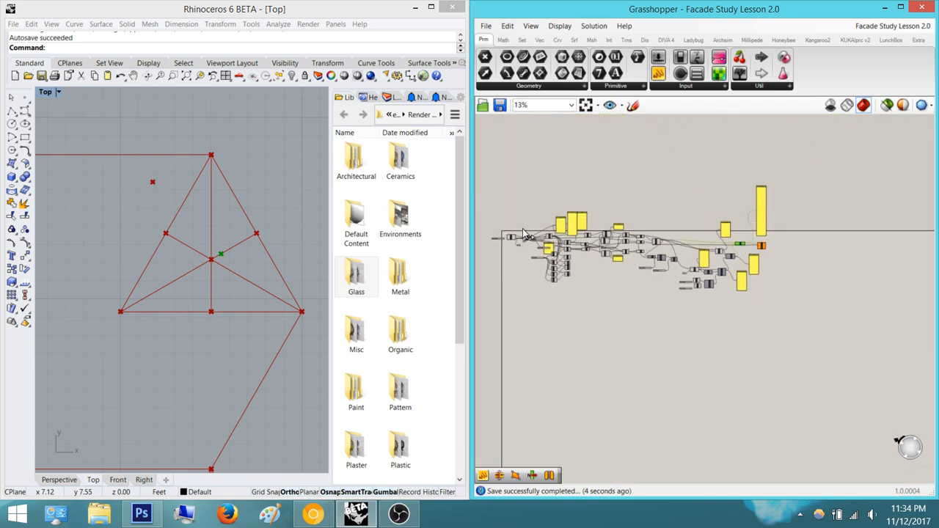
scroll(656, 249, up, 8)
scroll(664, 290, up, 3)
drag(664, 290, 755, 279)
click(731, 282)
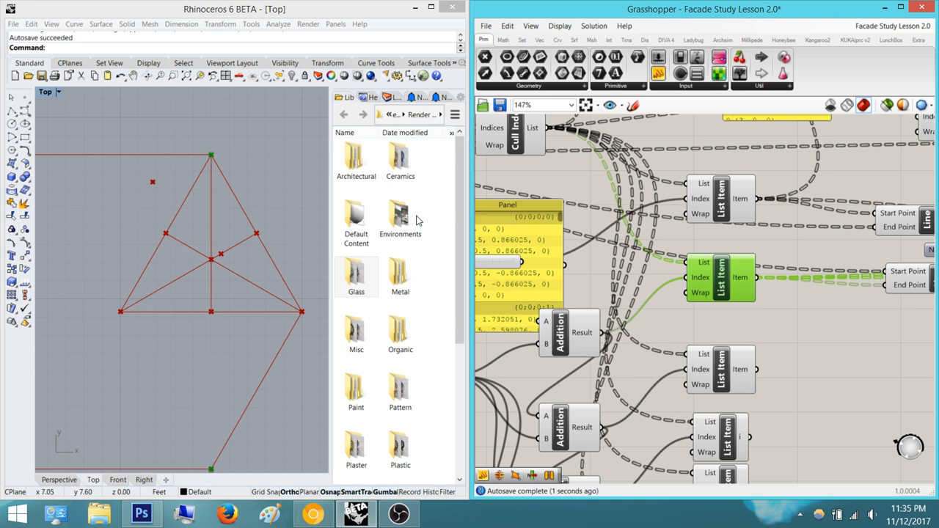
Connect the Points output of the Curve | Curve component to Corner C of the 4Point Surface
scroll(719, 207, down, 4)
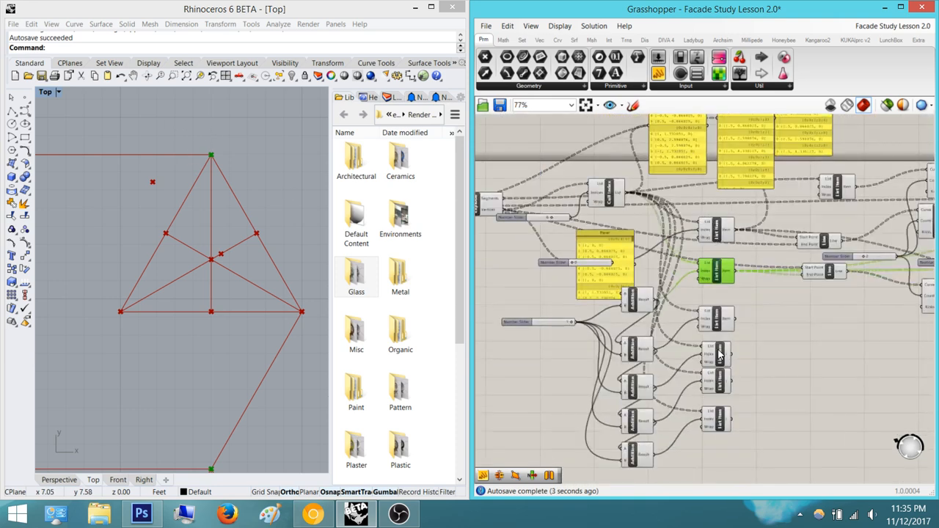
right_drag(739, 297, 637, 278)
scroll(651, 282, down, 6)
right_drag(880, 279, 699, 271)
scroll(764, 255, up, 4)
scroll(795, 261, up, 5)
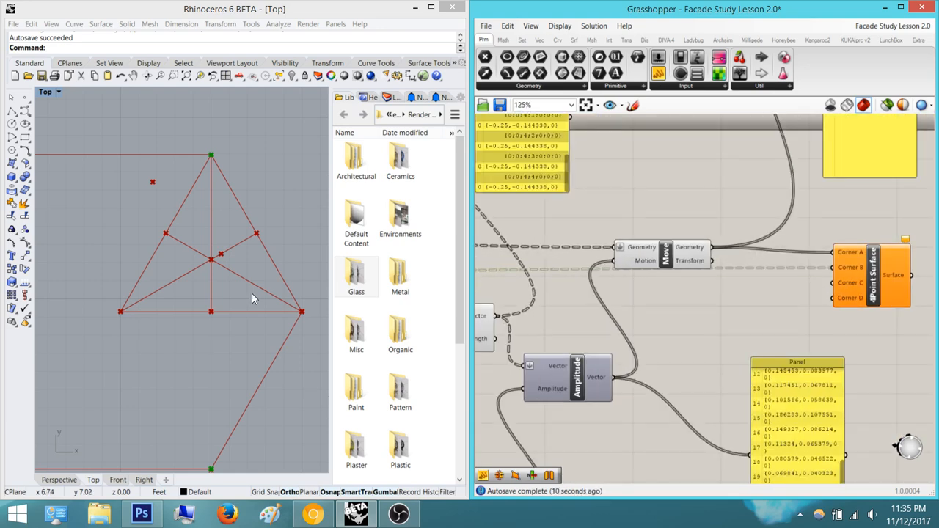
right_drag(610, 284, 702, 272)
scroll(690, 280, down, 5)
scroll(551, 224, up, 6)
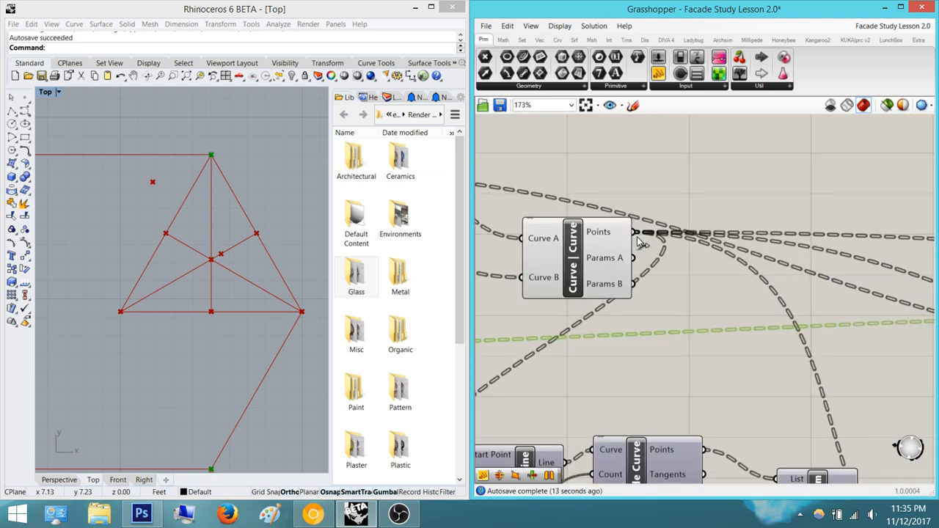
drag(642, 237, 933, 311)
drag(934, 307, 738, 309)
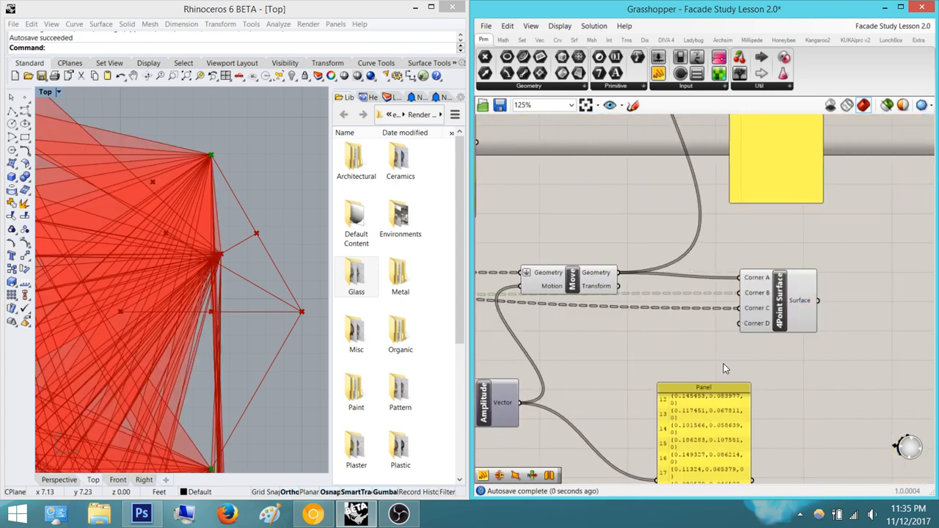
Highlight the 4Point Surface result in the viewport and move the component farther from the Move component
right_drag(725, 345, 685, 306)
click(749, 264)
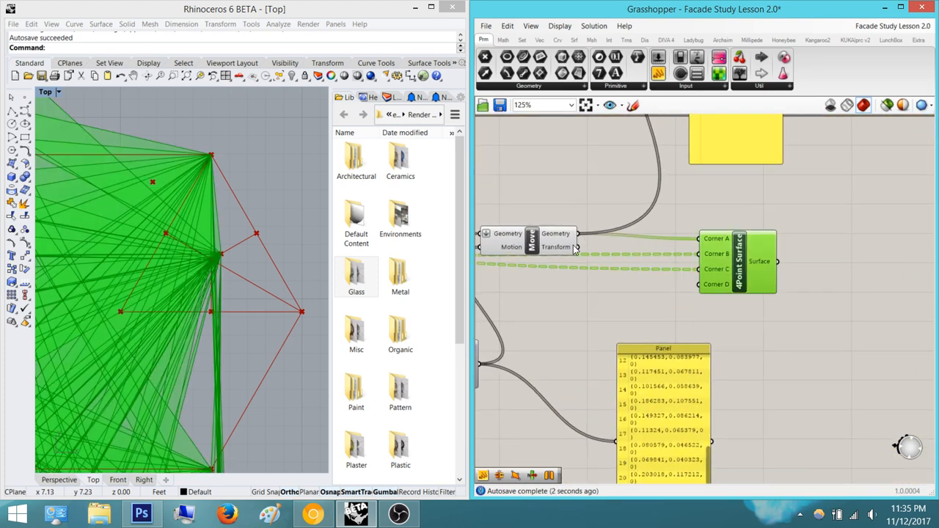
mouse_move(569, 236)
drag(755, 277, 803, 273)
click(741, 308)
right_drag(742, 308, 778, 283)
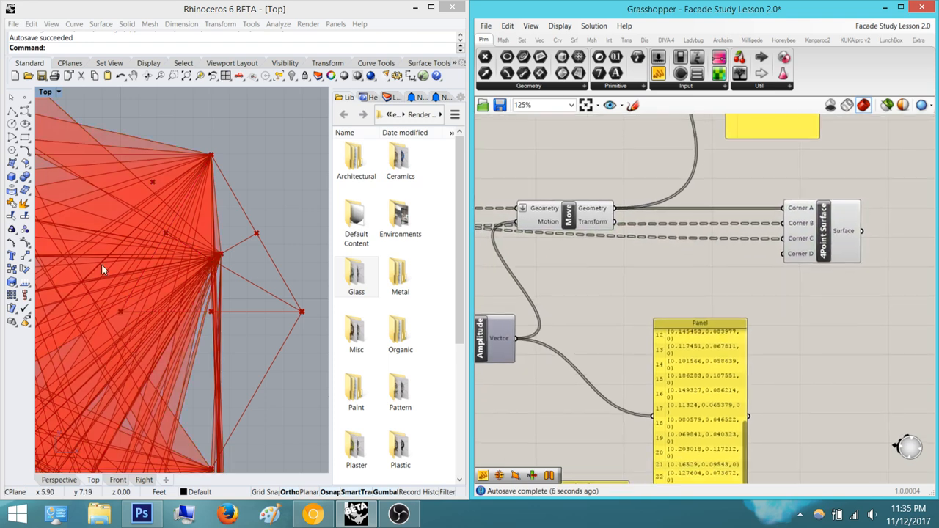
Examine the 4Point Surface result in the Top viewport, the Surface output's data structure and the wires between Move and 4Point Surface
scroll(102, 266, down, 5)
right_drag(103, 265, 217, 220)
scroll(233, 220, down, 12)
scroll(190, 289, up, 5)
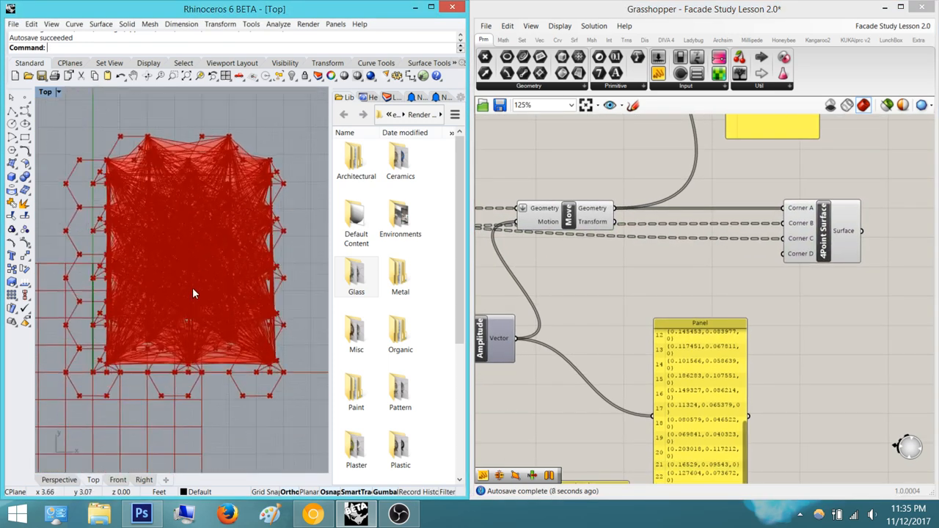
mouse_move(841, 236)
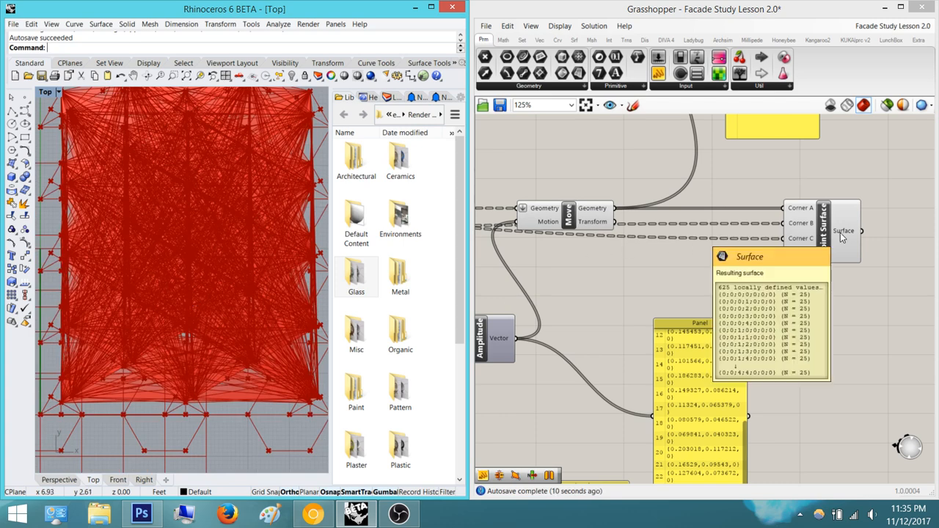
scroll(596, 242, up, 4)
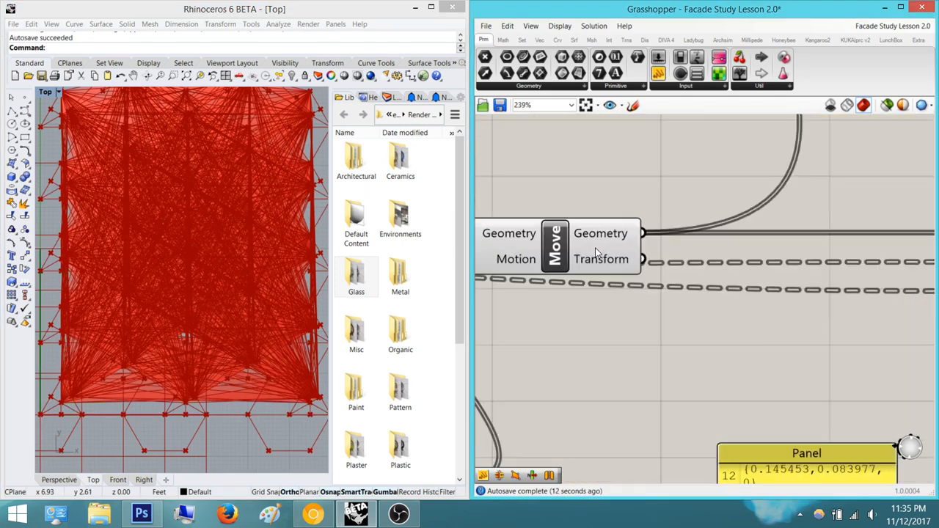
mouse_move(595, 246)
scroll(587, 294, down, 3)
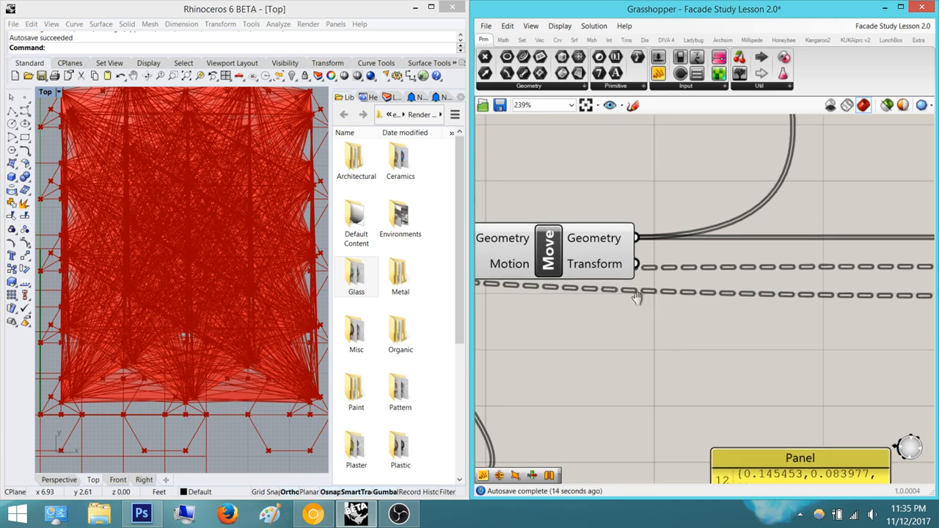
right_drag(687, 307, 642, 306)
right_drag(767, 291, 826, 280)
scroll(827, 279, down, 3)
right_drag(712, 293, 757, 281)
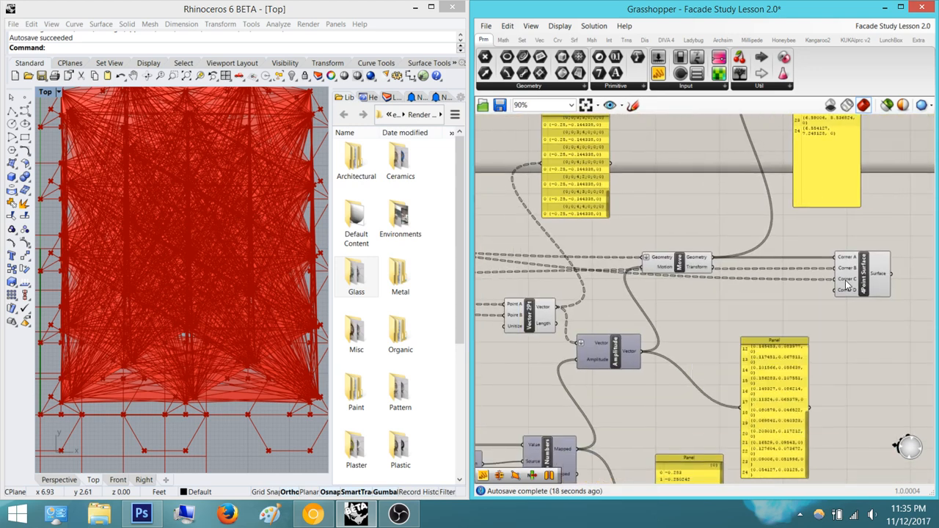
scroll(724, 272, down, 4)
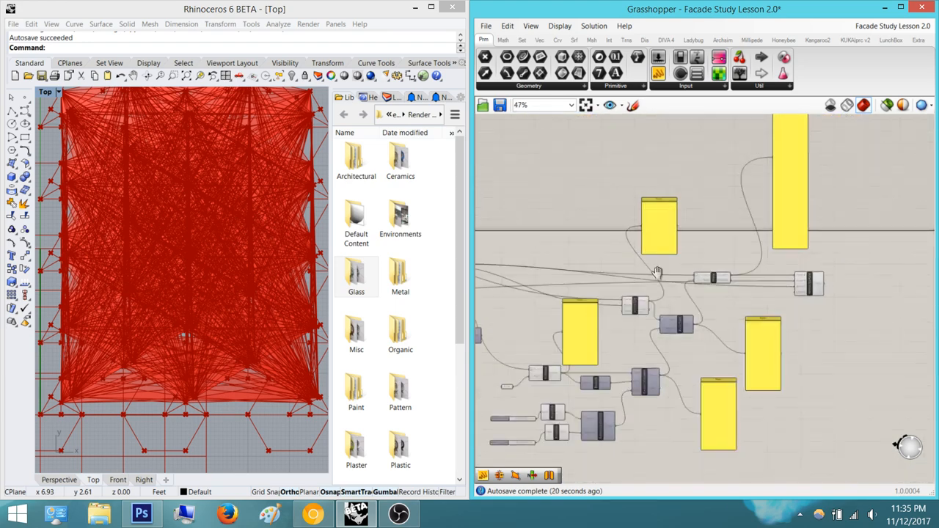
scroll(841, 271, up, 5)
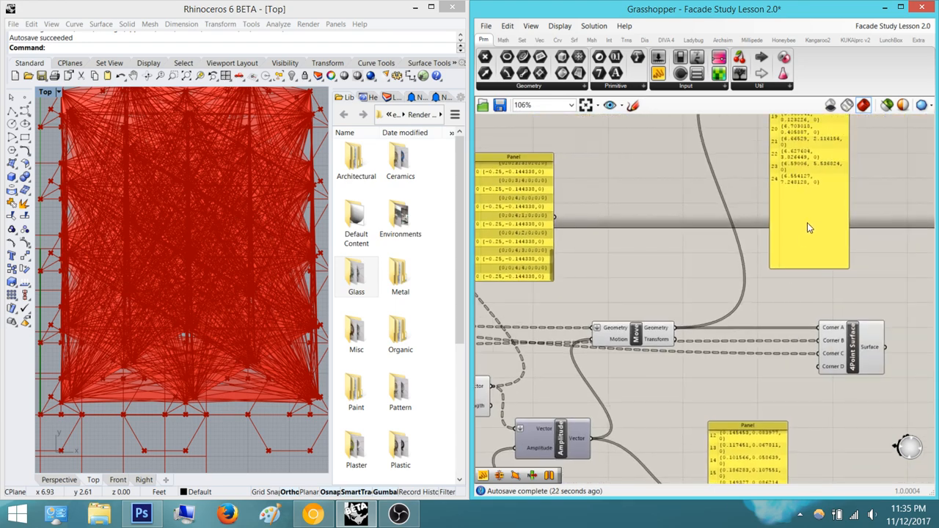
Add a Panel showing the Points output of the Curve | Curve component and stretch it taller
right_drag(780, 275, 892, 258)
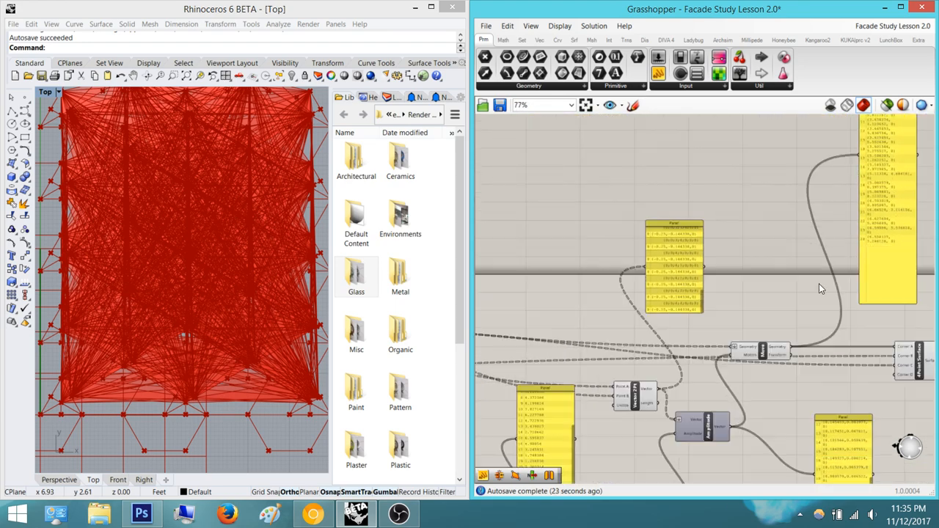
scroll(818, 283, down, 3)
right_drag(768, 319, 786, 317)
scroll(786, 317, up, 5)
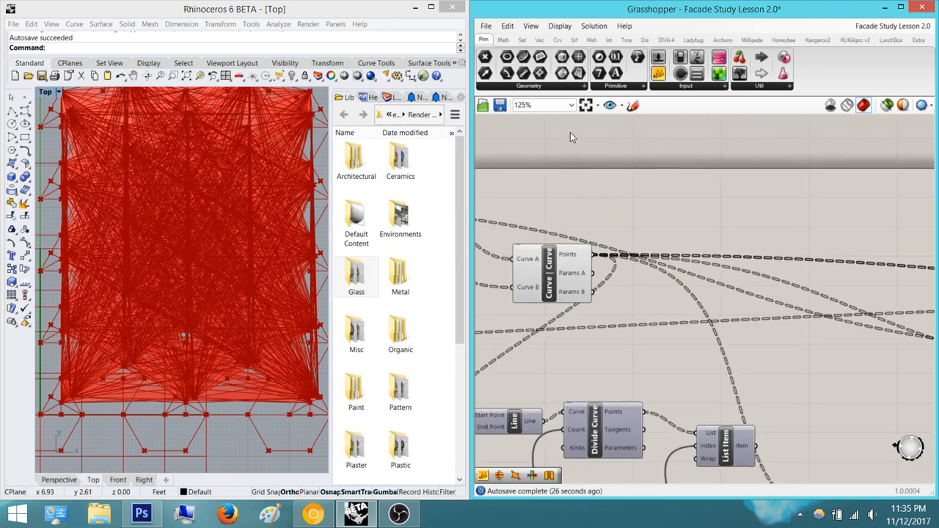
drag(679, 77, 594, 256)
drag(831, 193, 831, 323)
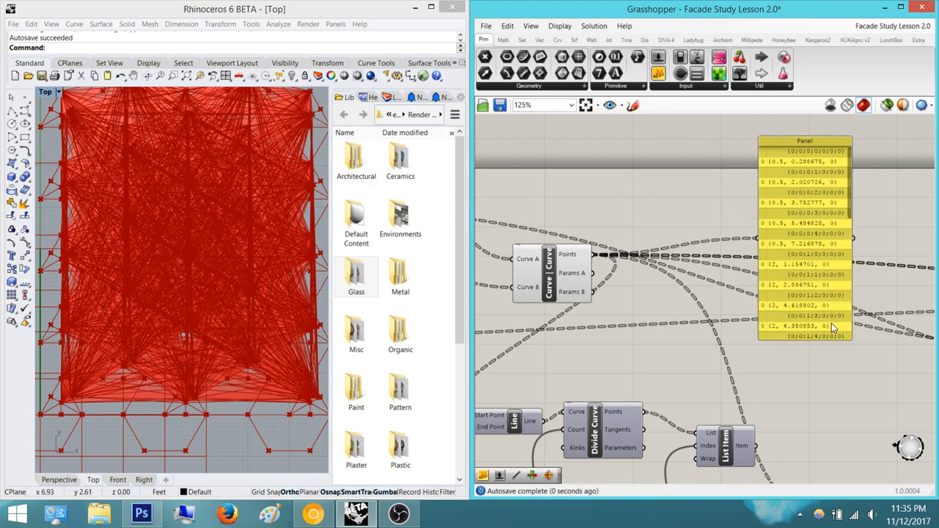
Move the Curve | Curve points panel beside the moved-points panel and lengthen it to about the same height
scroll(831, 323, down, 3)
right_drag(814, 324, 726, 342)
drag(734, 312, 768, 257)
right_drag(763, 250, 695, 253)
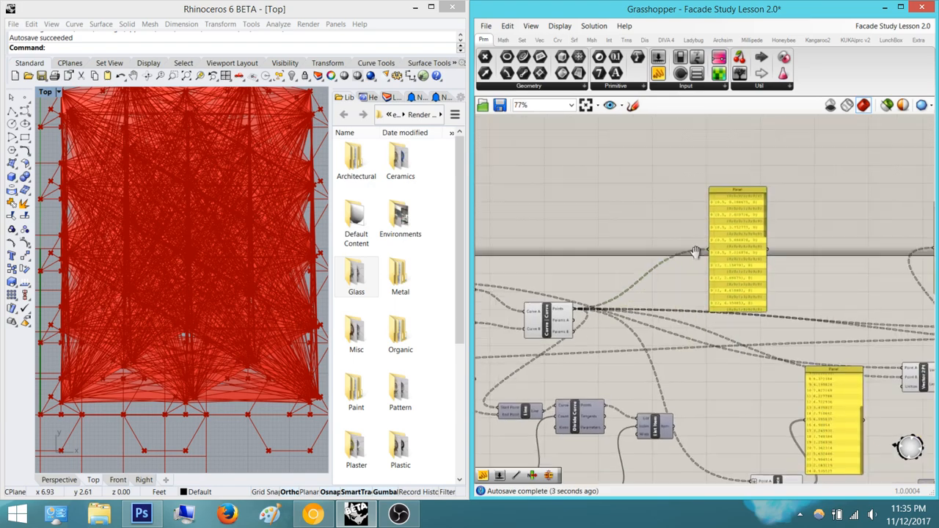
scroll(687, 279, down, 5)
right_drag(812, 297, 632, 291)
scroll(709, 317, up, 8)
scroll(671, 305, down, 5)
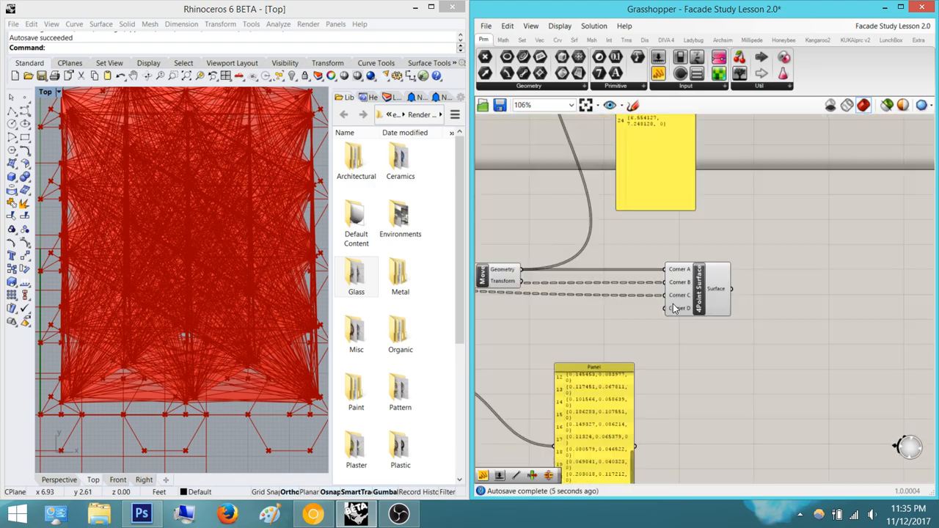
scroll(538, 271, down, 3)
right_drag(538, 271, 717, 272)
drag(571, 234, 743, 144)
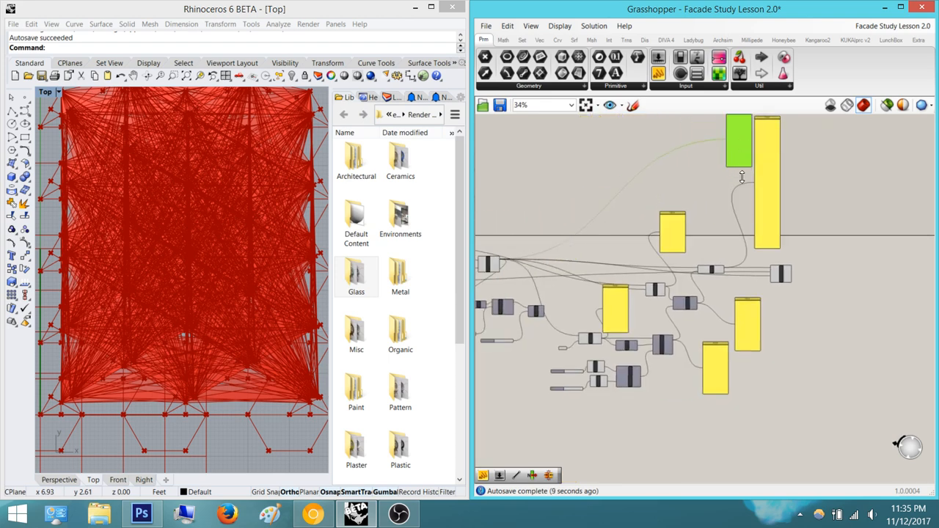
drag(741, 177, 742, 249)
click(804, 211)
Compare the data paths and point lists in the Curve | Curve points panel and the moved-points panel
scroll(753, 167, up, 5)
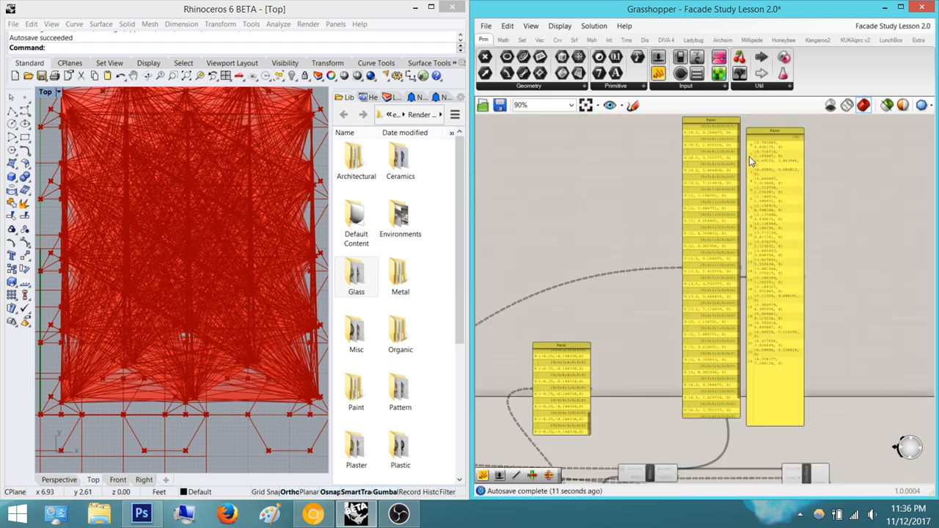
scroll(748, 161, up, 5)
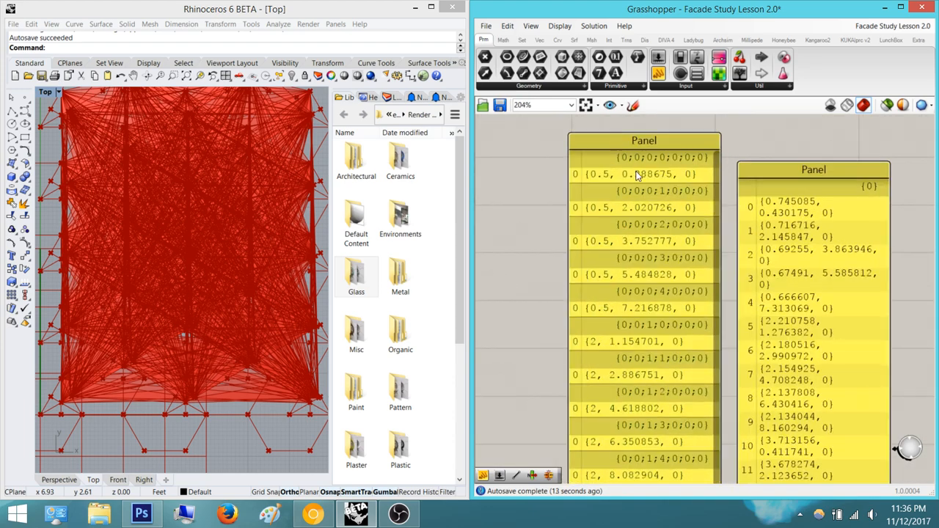
scroll(648, 176, up, 4)
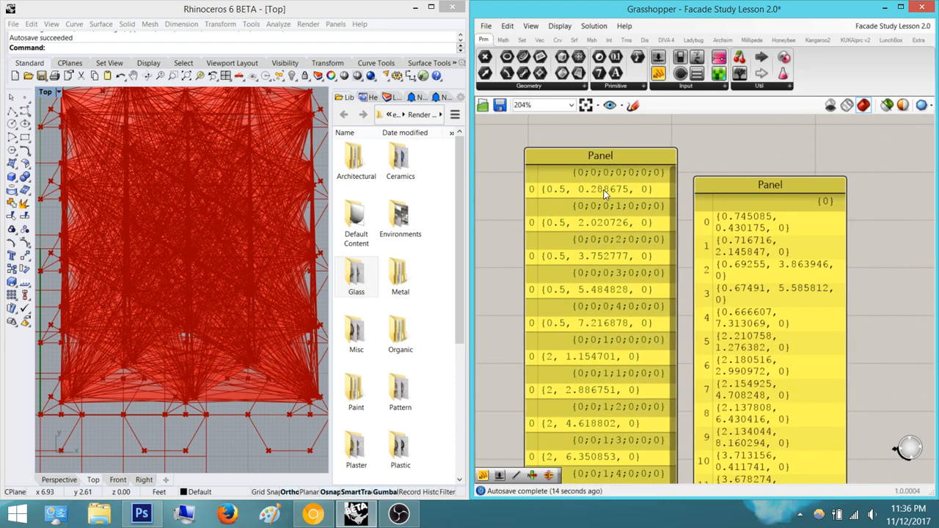
right_drag(626, 189, 614, 164)
scroll(614, 163, down, 3)
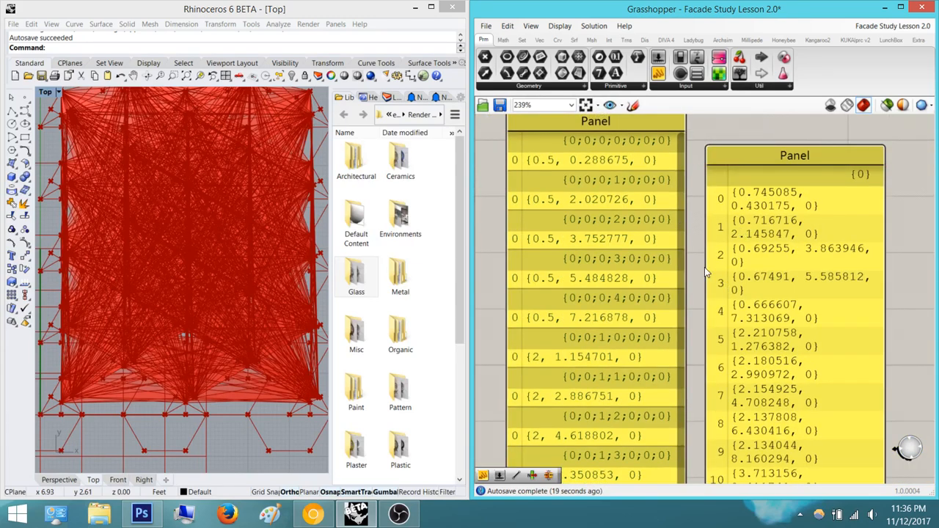
right_drag(716, 317, 688, 363)
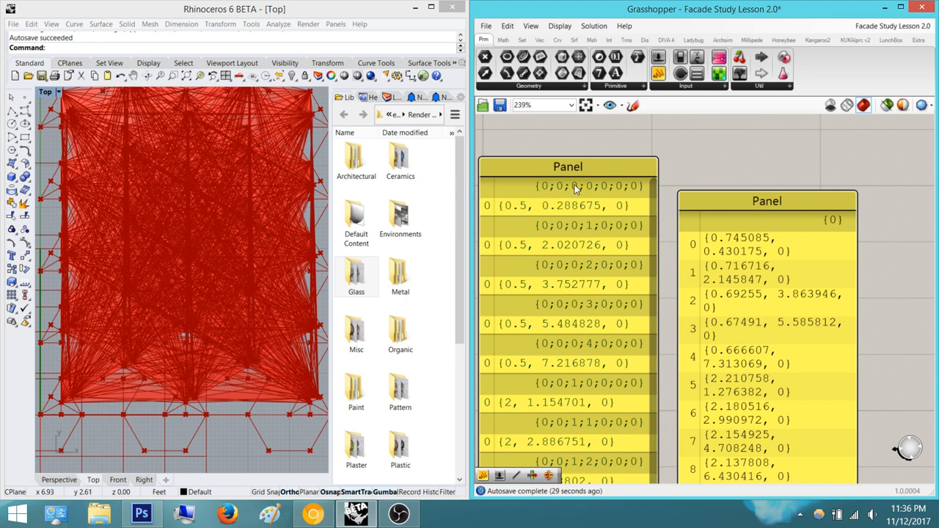
scroll(631, 233, down, 3)
scroll(644, 231, up, 2)
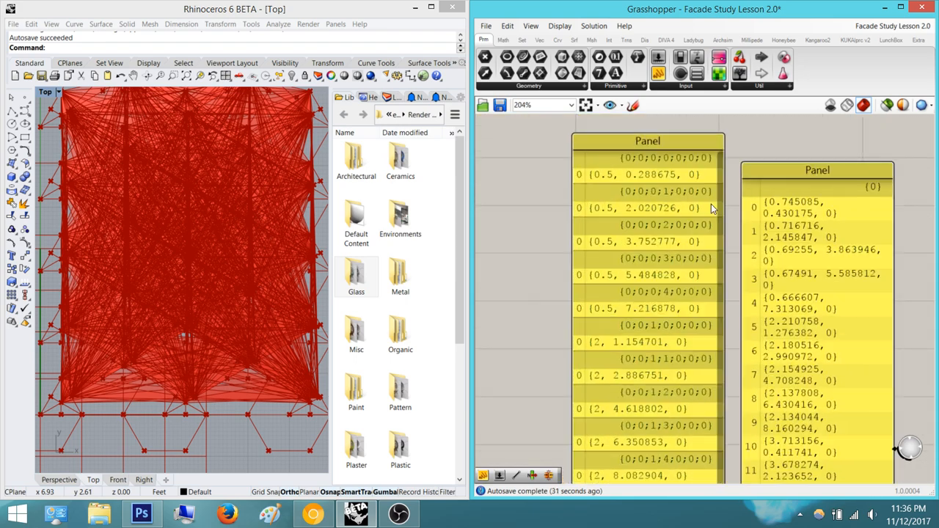
scroll(570, 237, down, 3)
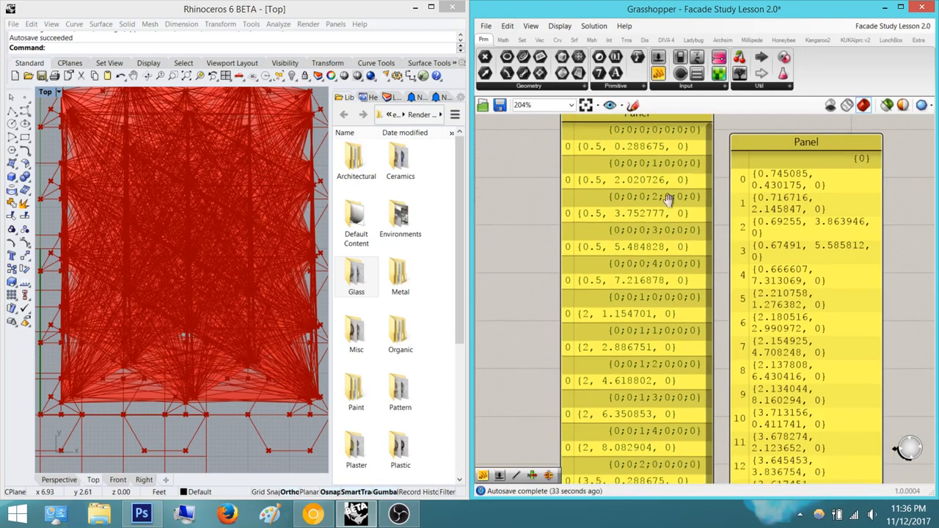
scroll(722, 339, down, 3)
scroll(728, 392, up, 4)
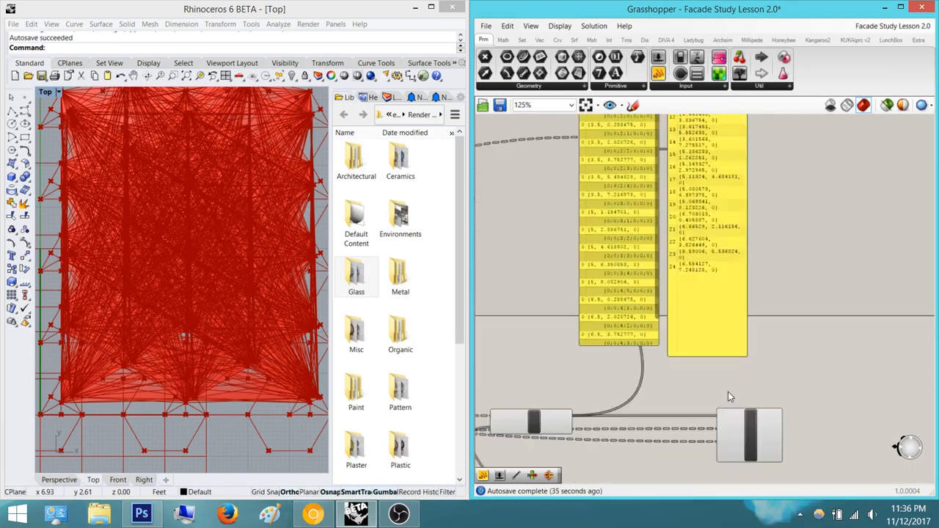
Flatten the Corner C input of the 4Point Surface component
right_click(767, 418)
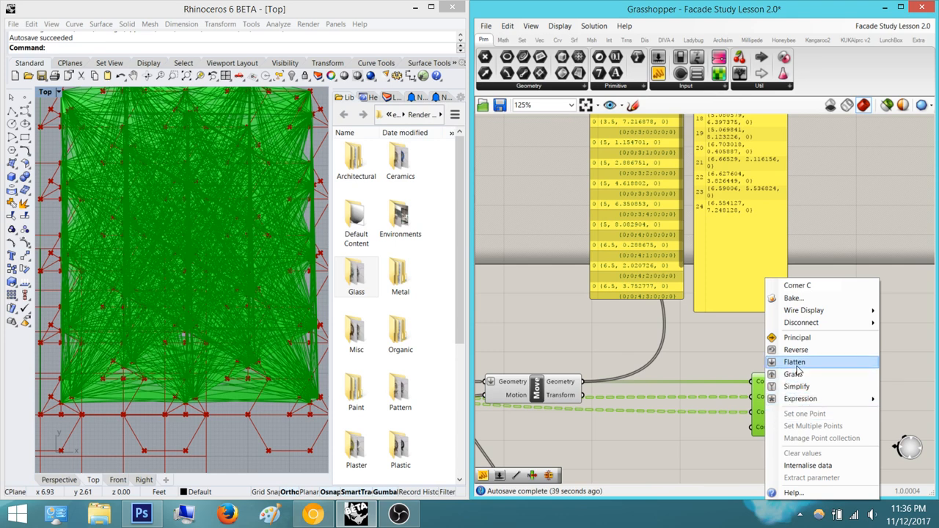
click(796, 363)
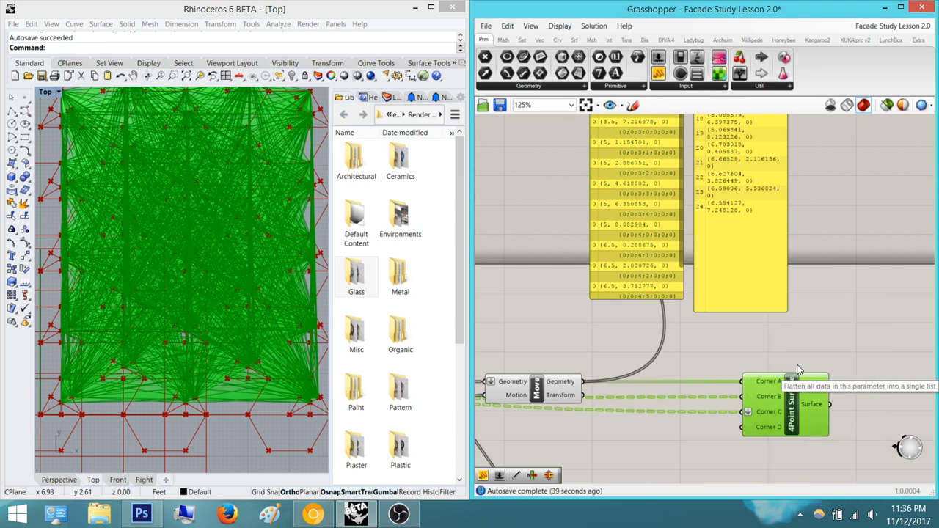
click(814, 322)
scroll(763, 389, up, 3)
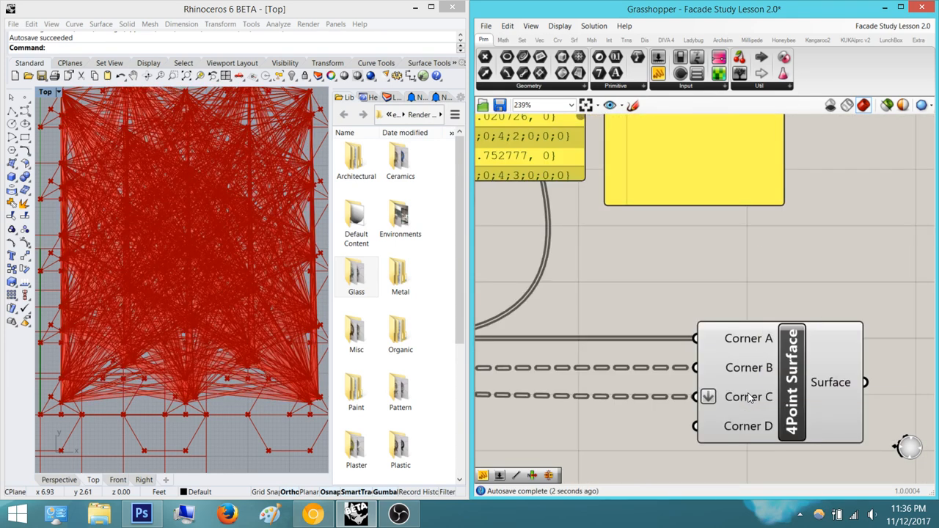
Examine the wires and point panels feeding the corner inputs of the 4Point Surface
scroll(743, 374, down, 4)
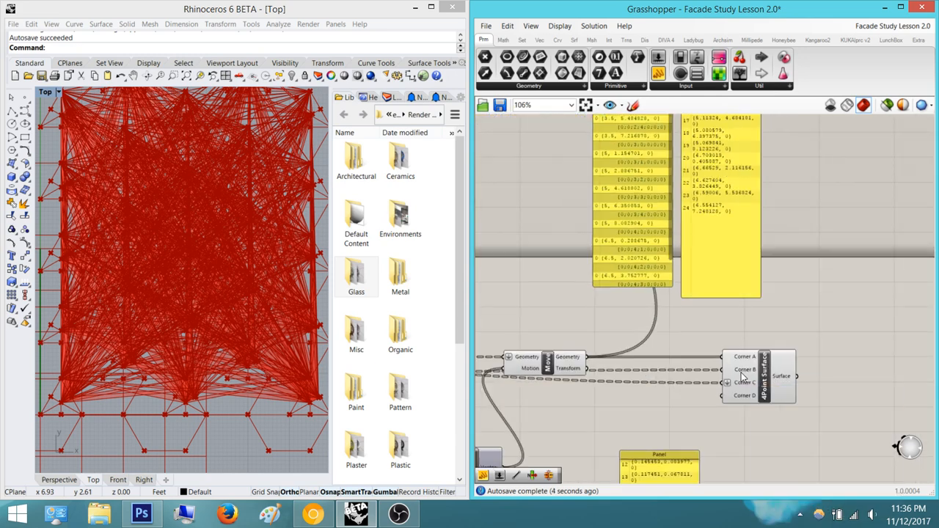
right_drag(706, 352, 769, 340)
right_drag(612, 356, 667, 347)
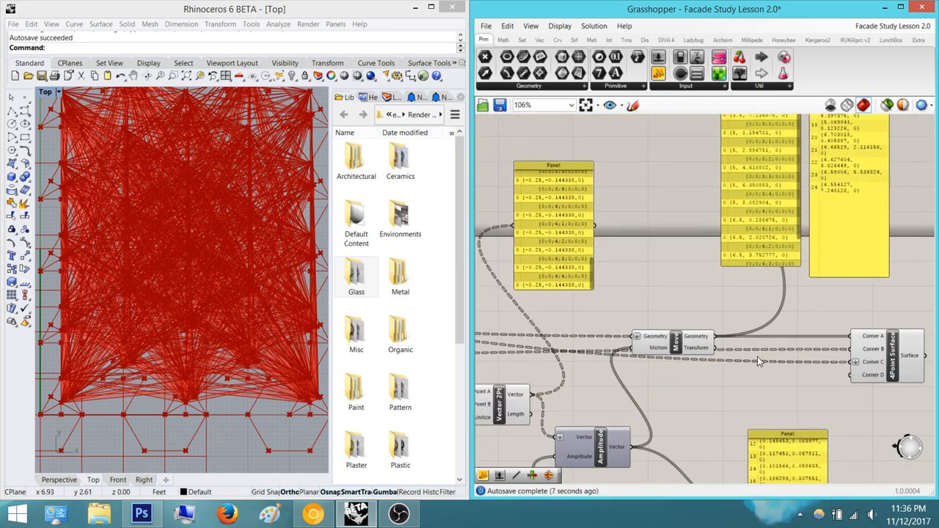
mouse_move(767, 355)
right_down()
mouse_move(729, 372)
mouse_move(751, 355)
right_up()
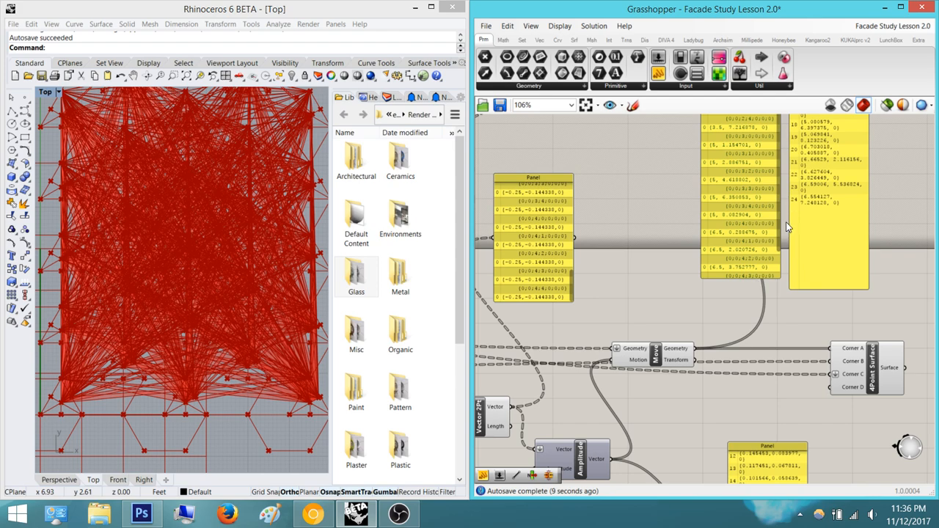
right_drag(787, 227, 754, 271)
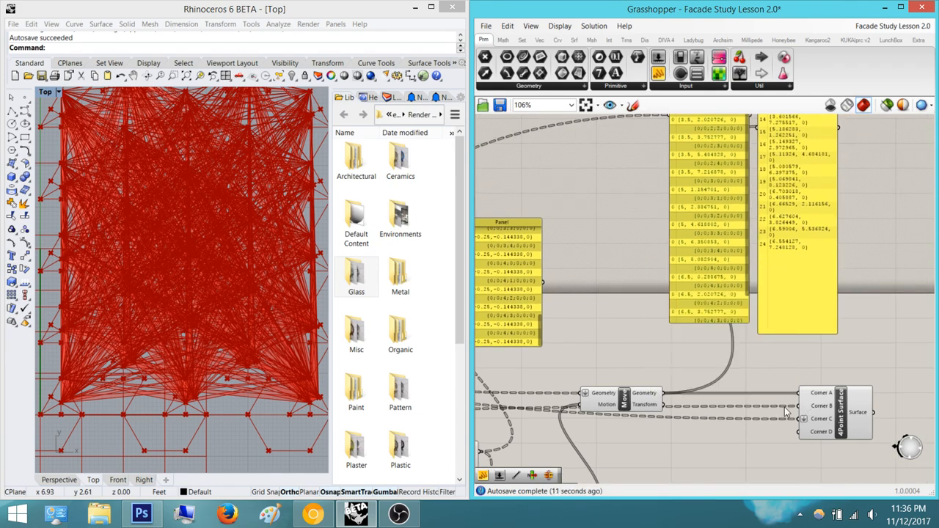
right_drag(728, 393, 792, 362)
scroll(656, 360, down, 1)
right_drag(596, 357, 699, 341)
right_drag(869, 380, 719, 369)
Trace the 4Point Surface's Corner B wire back to the second hexagon-corner List Item and check its Item output's data structure
click(823, 359)
right_drag(592, 364, 713, 347)
scroll(712, 347, down, 5)
scroll(664, 346, down, 3)
right_drag(537, 332, 608, 325)
scroll(632, 324, up, 5)
scroll(568, 326, up, 7)
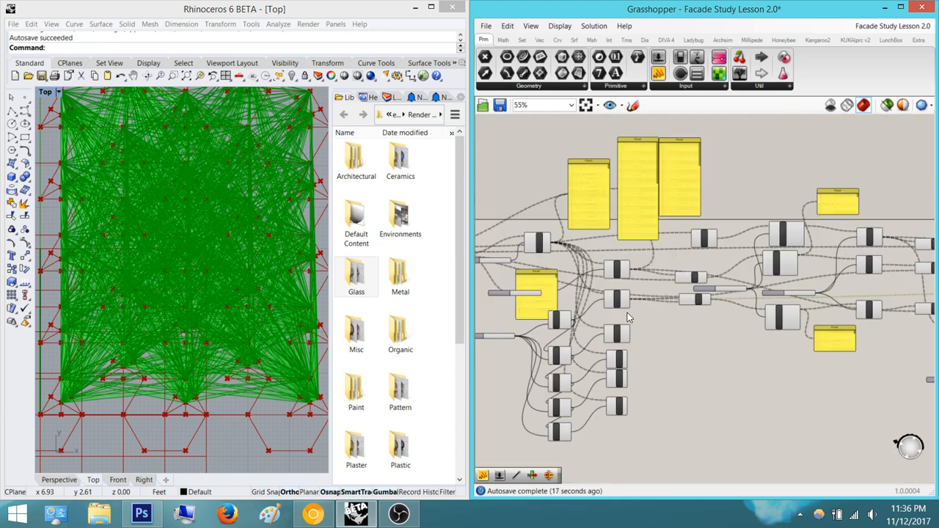
mouse_move(704, 291)
mouse_down()
mouse_move(705, 341)
mouse_move(705, 301)
mouse_up()
right_drag(688, 318, 772, 322)
scroll(773, 321, down, 3)
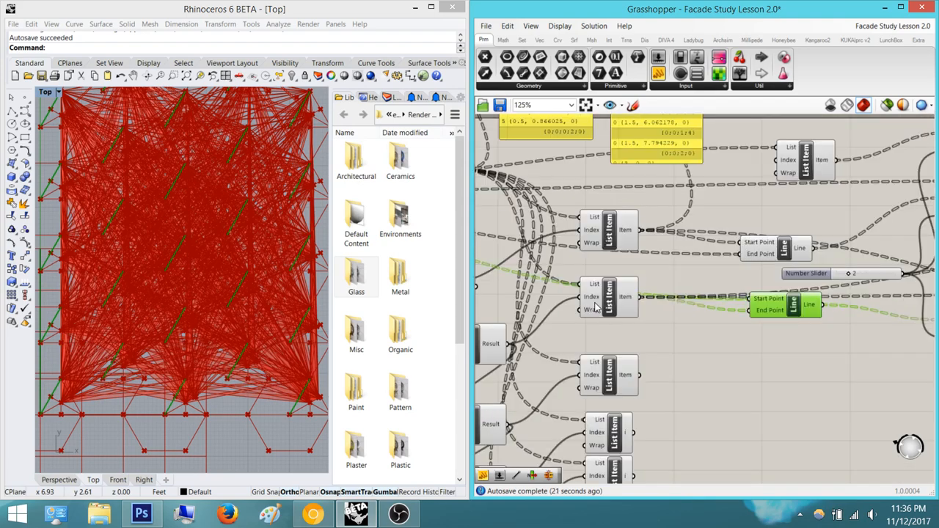
click(614, 301)
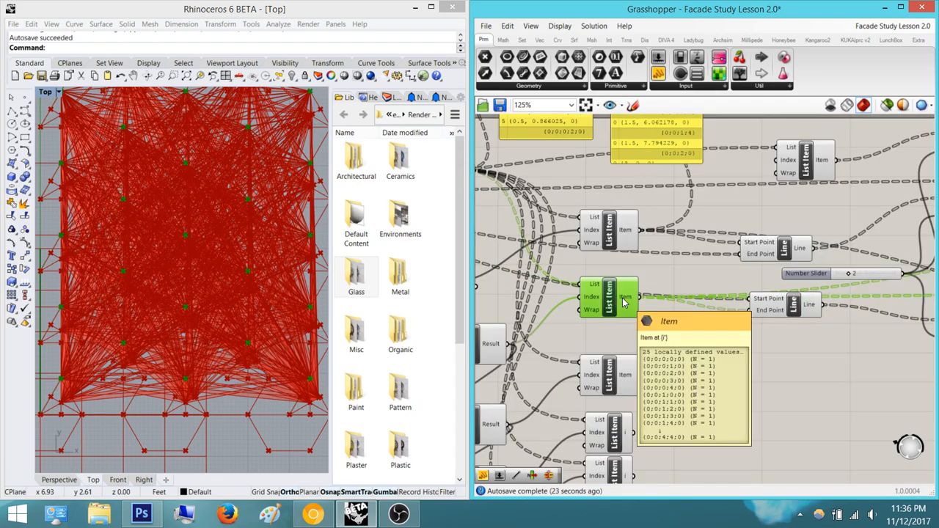
Return to the two point panels above the Move component and review their branch structures again
scroll(664, 299, down, 5)
right_drag(854, 264, 698, 272)
scroll(698, 271, up, 4)
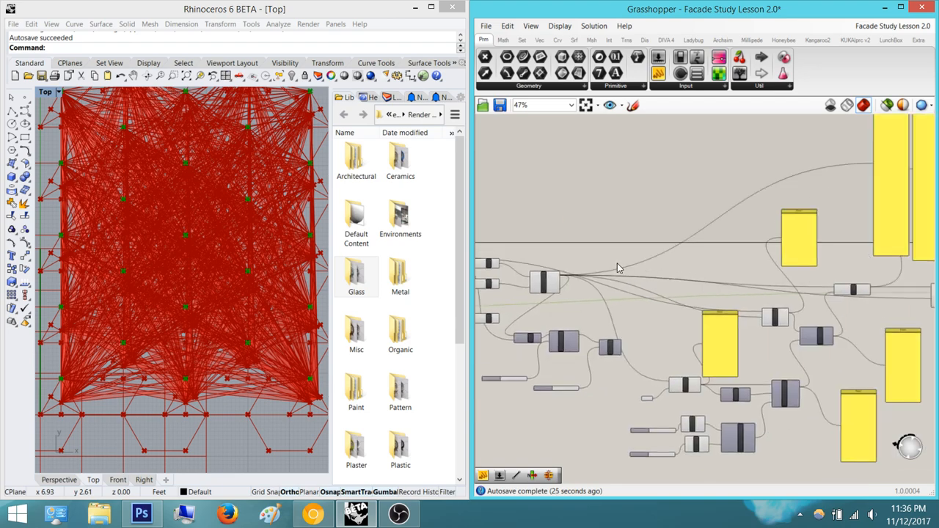
right_drag(776, 253, 680, 330)
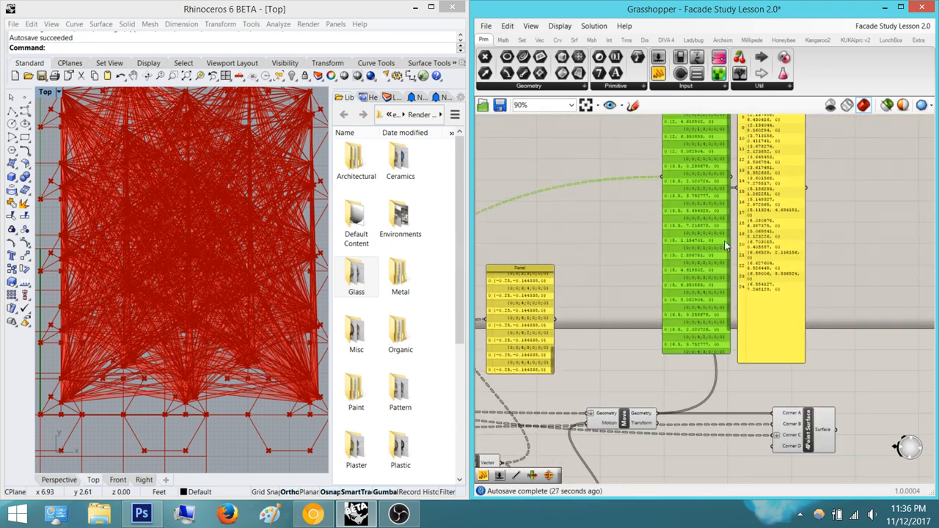
scroll(724, 242, down, 3)
right_drag(723, 244, 697, 313)
scroll(723, 203, up, 2)
right_drag(779, 348, 813, 269)
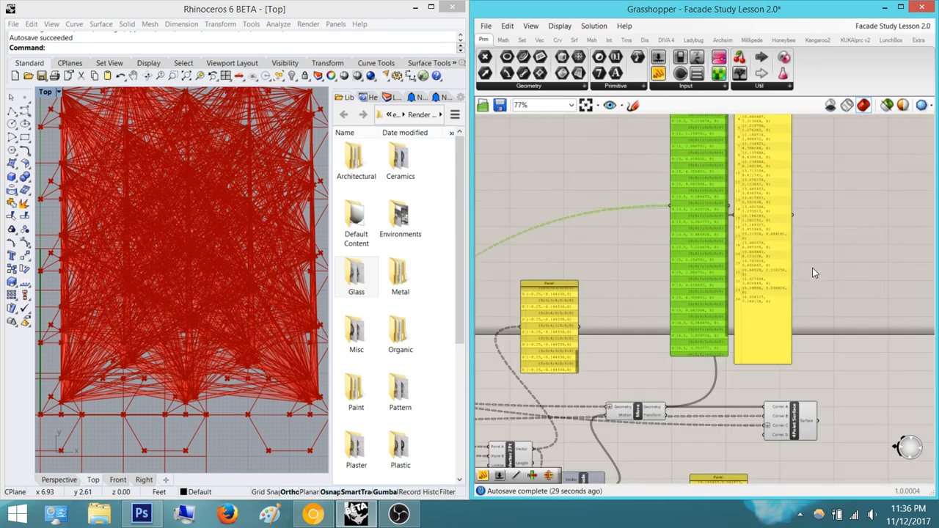
click(812, 269)
right_drag(752, 320, 754, 331)
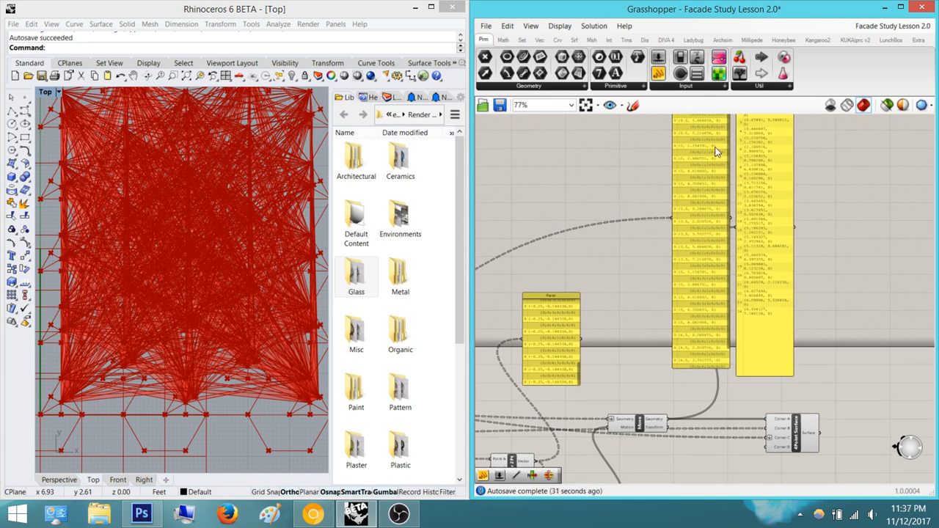
Remove the flatten setting from the Corner C input of the 4Point Surface component
right_drag(689, 252, 676, 302)
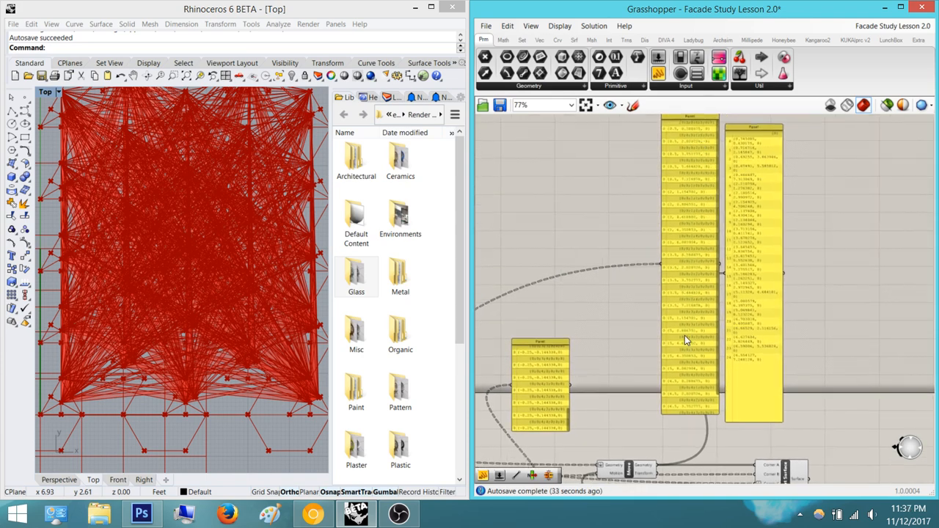
right_drag(753, 435, 716, 305)
scroll(736, 418, up, 4)
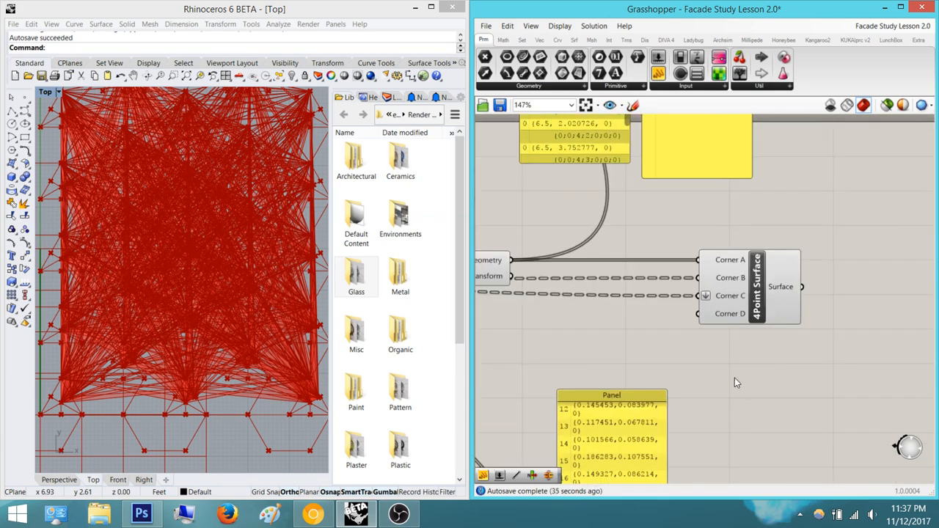
right_click(736, 298)
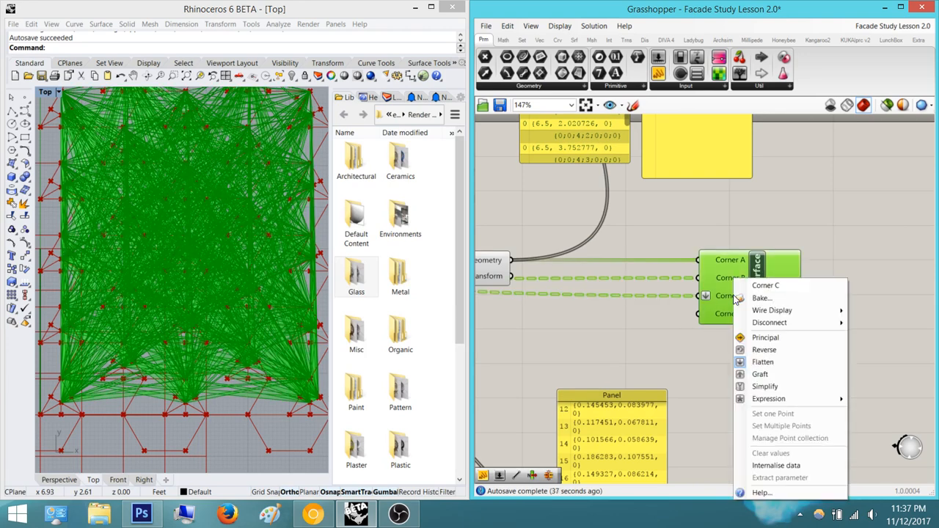
click(806, 228)
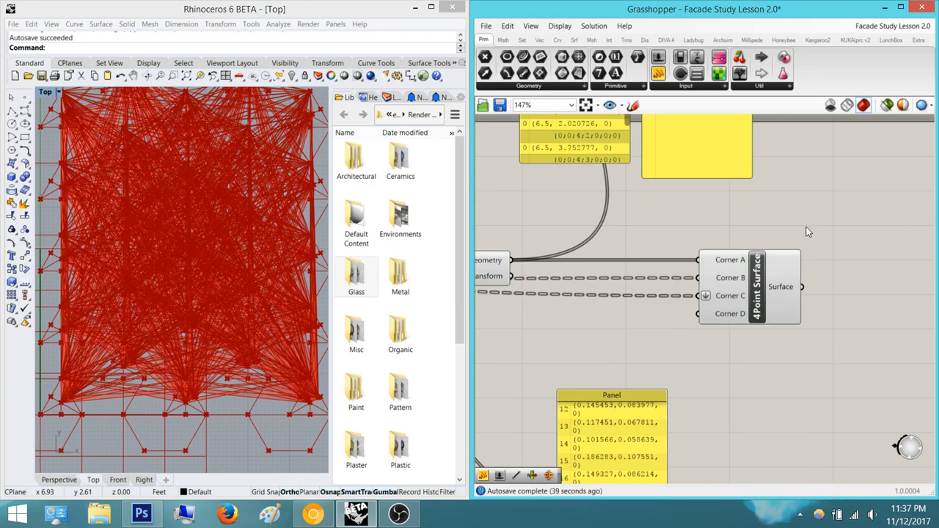
right_drag(735, 285, 756, 307)
right_click(749, 322)
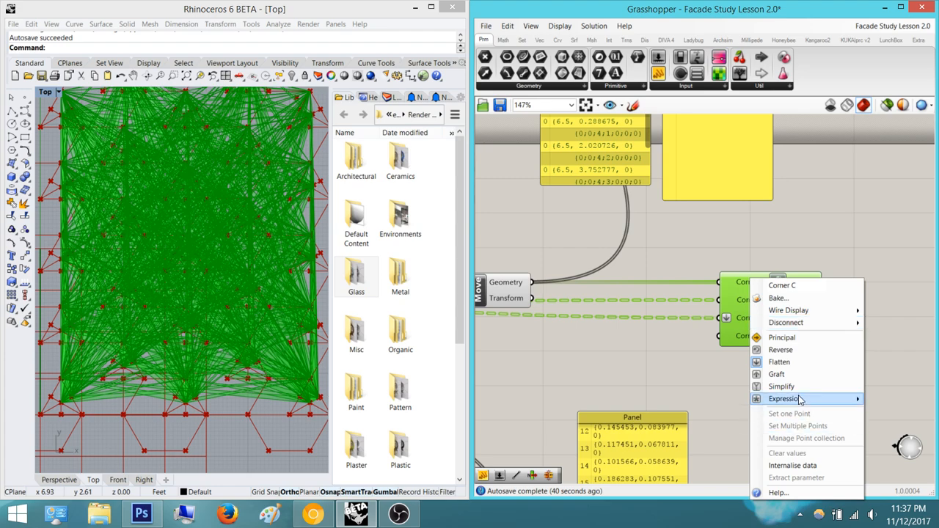
click(804, 374)
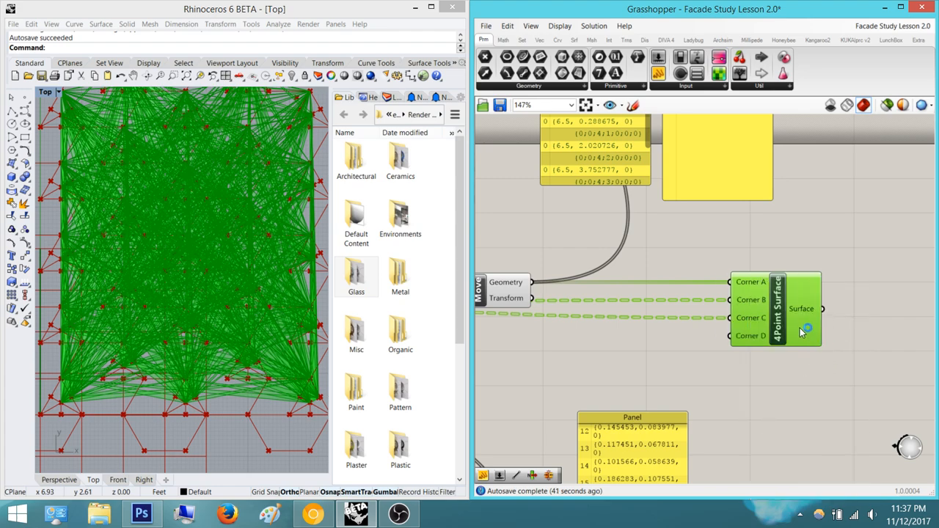
Compare the branched point list with the flat moved-point list in the two panels above the Move component
right_drag(760, 235, 795, 259)
right_drag(758, 299, 780, 348)
scroll(770, 330, up, 3)
scroll(731, 286, down, 5)
click(681, 206)
right_drag(681, 206, 675, 339)
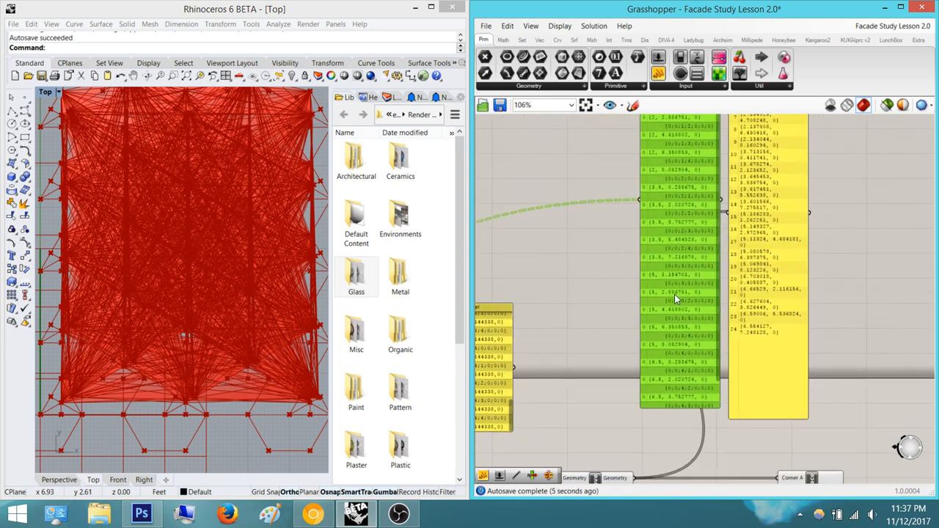
right_drag(683, 167, 676, 257)
right_drag(680, 143, 678, 231)
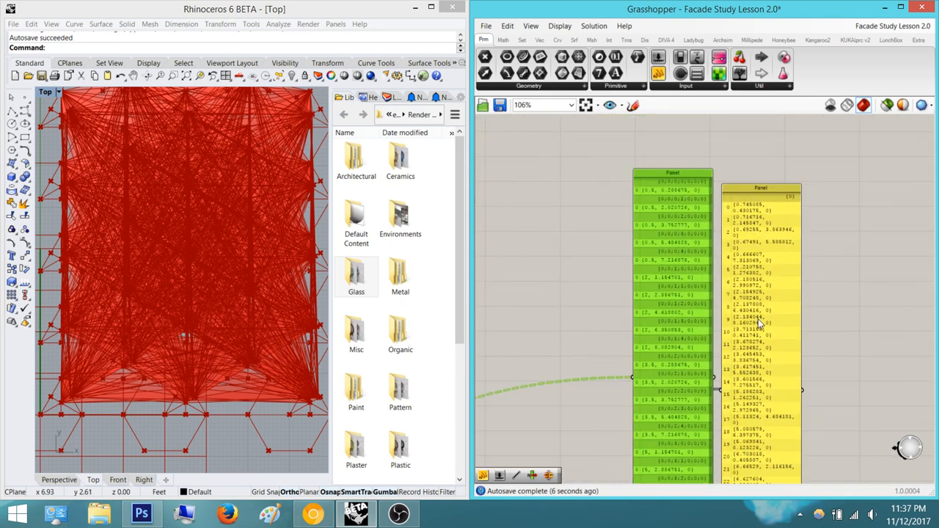
right_drag(771, 400, 753, 230)
click(747, 360)
right_drag(747, 360, 762, 231)
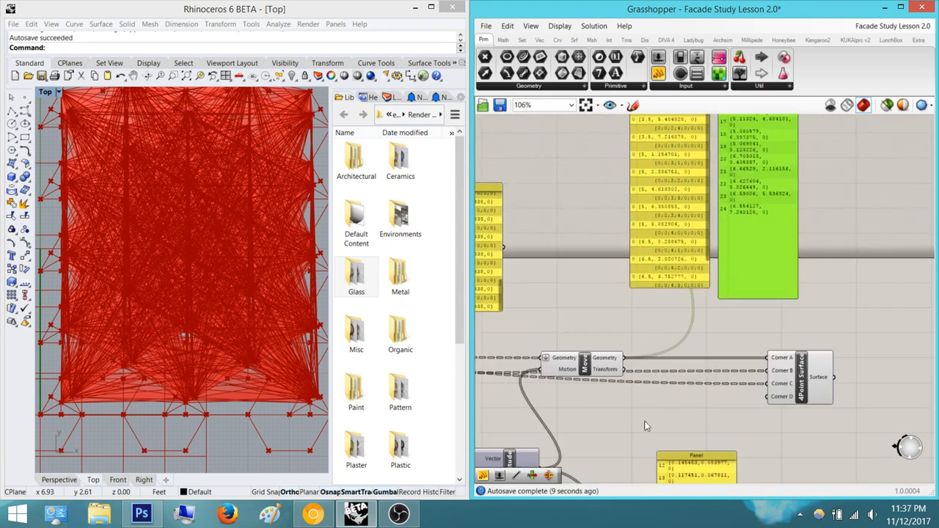
Check the Move component's Geometry output and the data options of the 4Point Surface's Corner A input
click(598, 373)
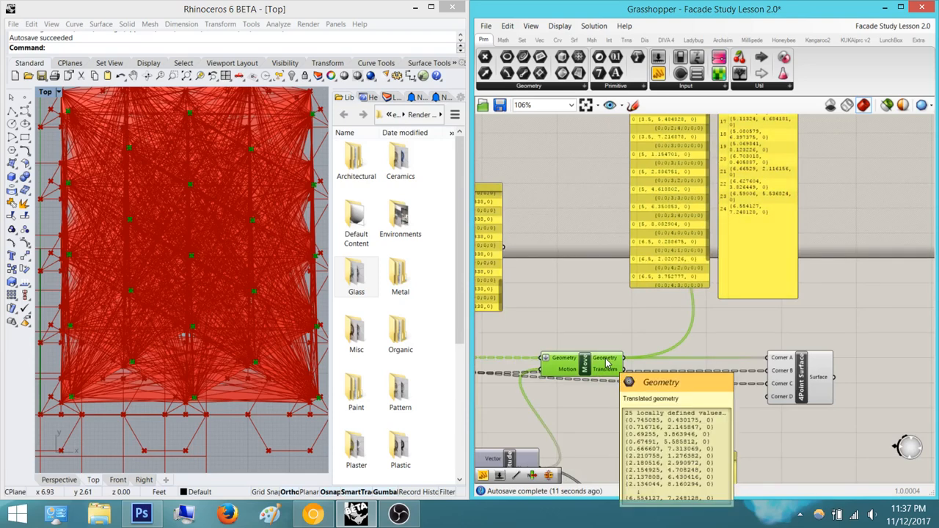
click(729, 345)
scroll(789, 347, up, 3)
click(769, 375)
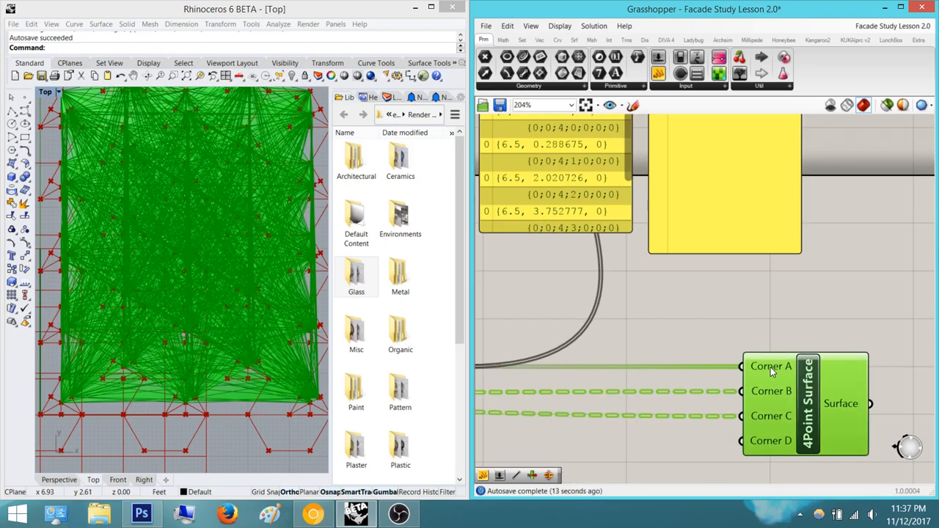
right_click(772, 371)
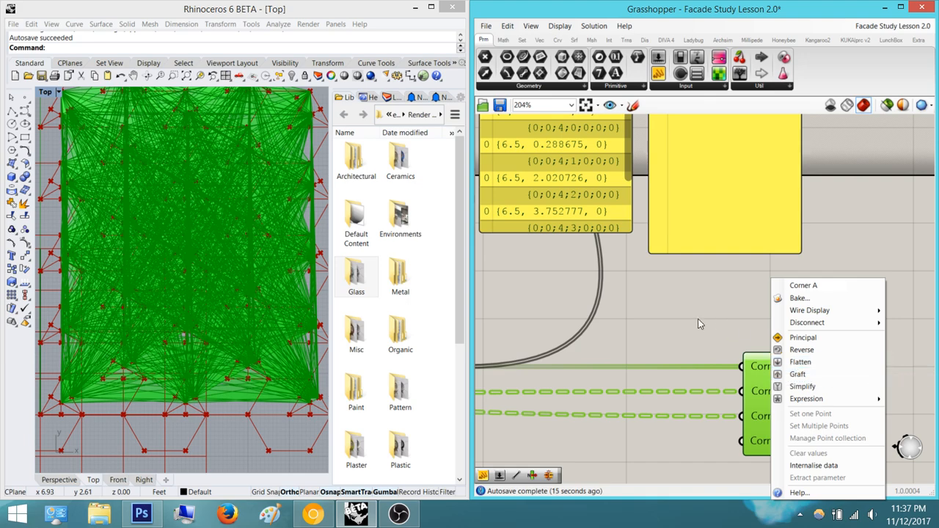
click(665, 225)
scroll(726, 235, down, 3)
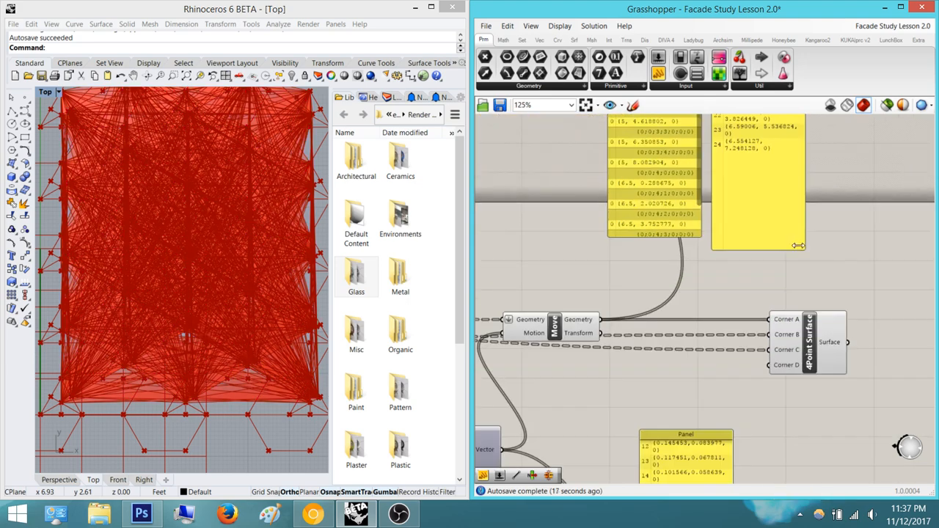
Graft the Corner A input of the 4Point Surface component
scroll(754, 212, up, 2)
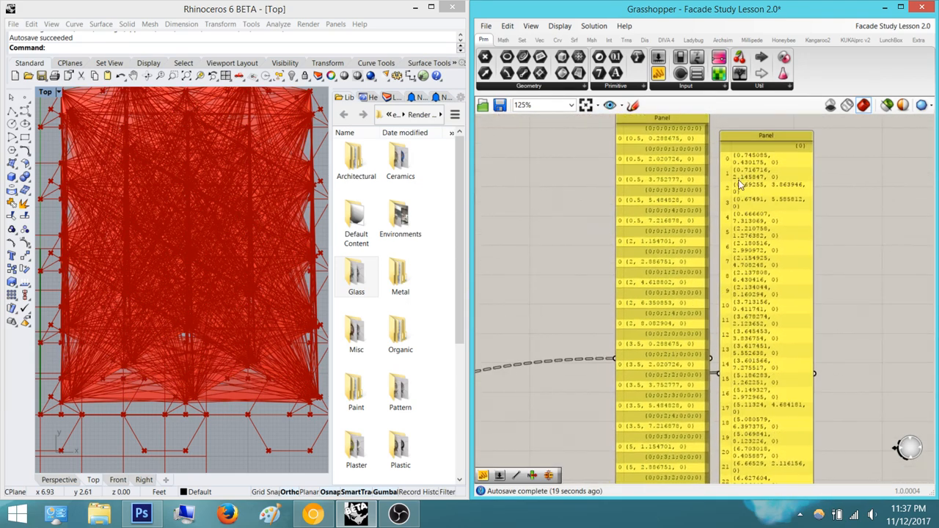
right_drag(747, 271, 748, 280)
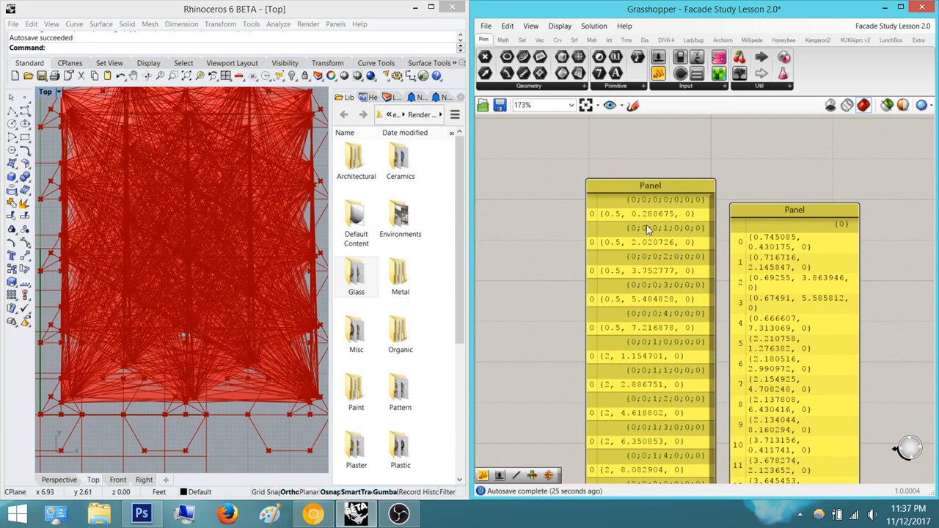
right_drag(813, 291, 777, 220)
scroll(778, 220, down, 3)
right_drag(764, 272, 737, 154)
right_drag(753, 322, 697, 183)
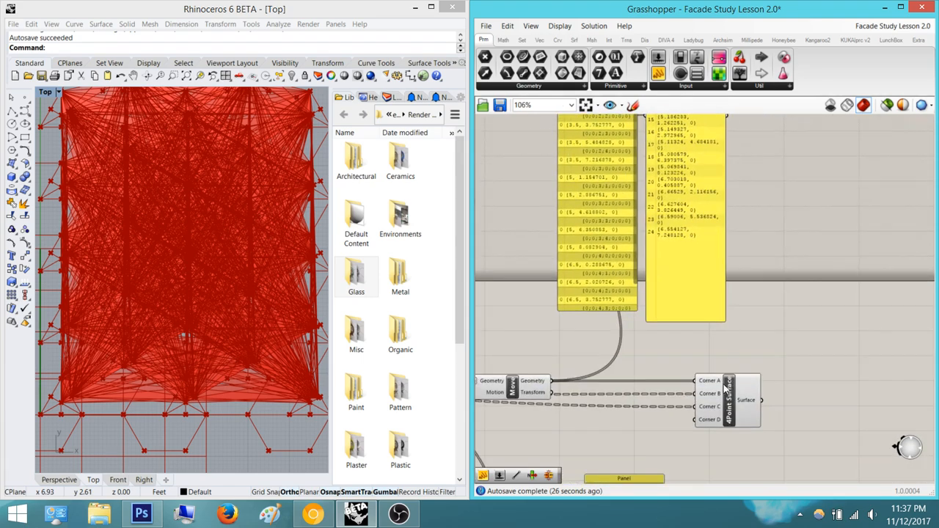
scroll(726, 389, up, 3)
right_click(706, 380)
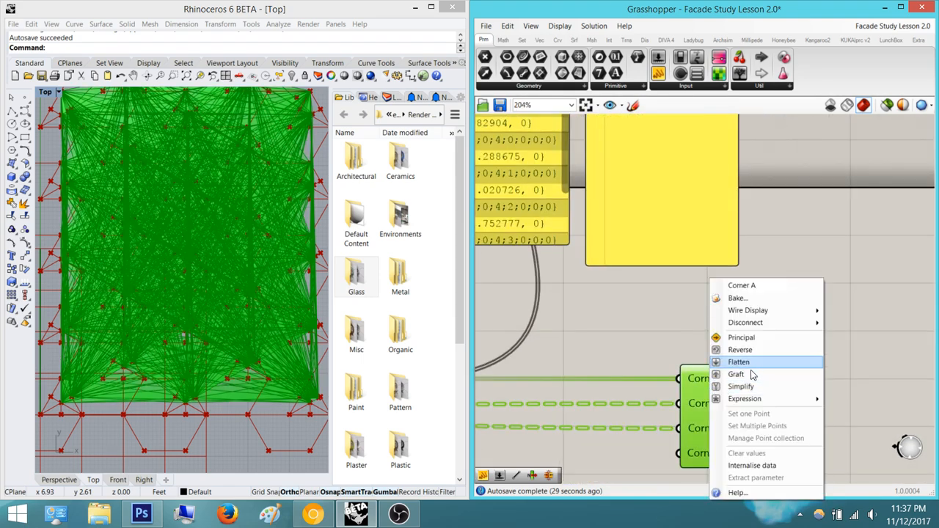
click(748, 374)
click(729, 337)
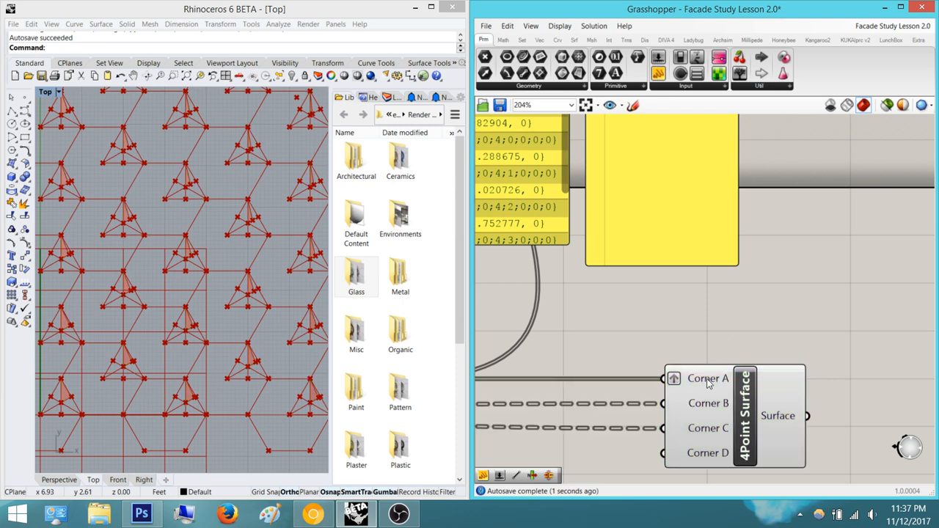
Highlight the 4Point Surface and inspect one of its triangular surfaces up close in the Rhino Top view
right_drag(693, 435, 748, 391)
click(748, 390)
right_drag(239, 337, 187, 324)
scroll(220, 311, down, 5)
scroll(180, 302, up, 10)
scroll(227, 292, up, 13)
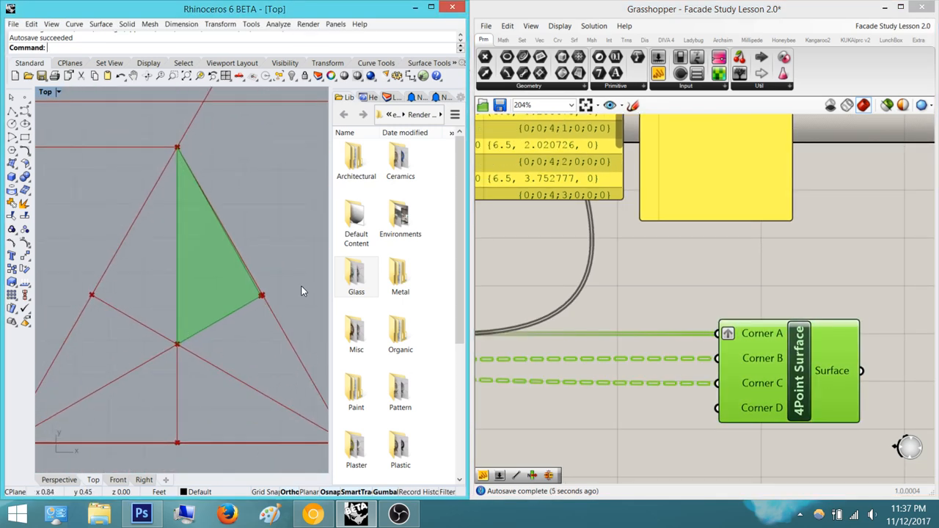
Add an empty Panel and a Graft Tree component above the 4Point Surface
click(641, 256)
right_drag(642, 256, 631, 342)
scroll(631, 343, down, 3)
right_drag(666, 279, 669, 320)
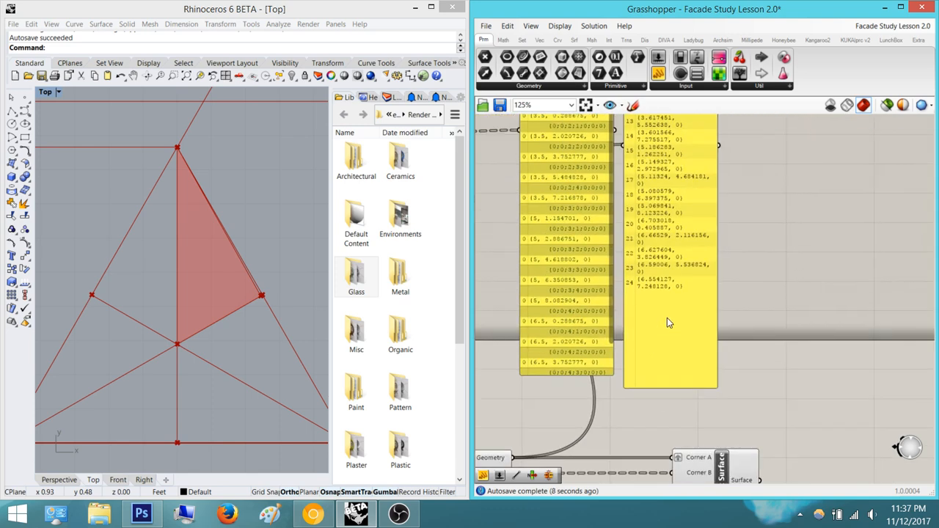
scroll(682, 326, down, 2)
drag(659, 74, 833, 322)
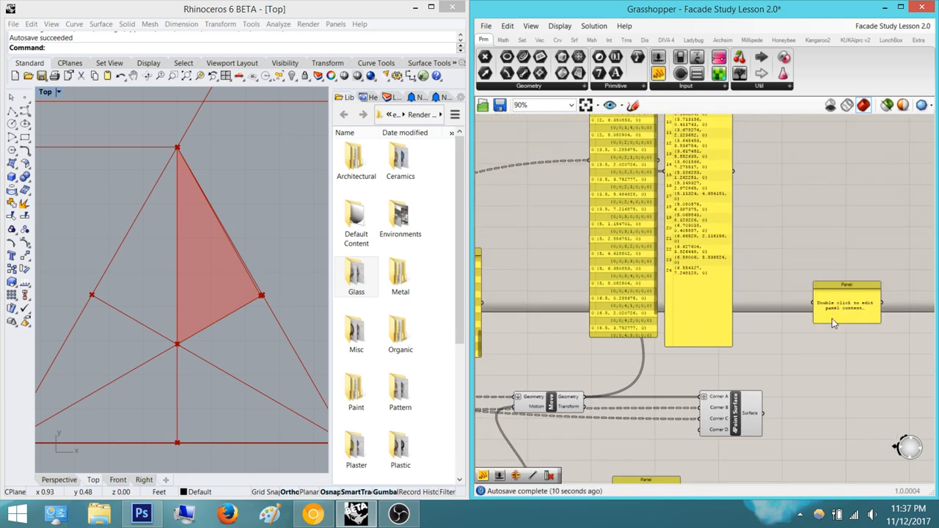
double_click(763, 368)
text(graft)
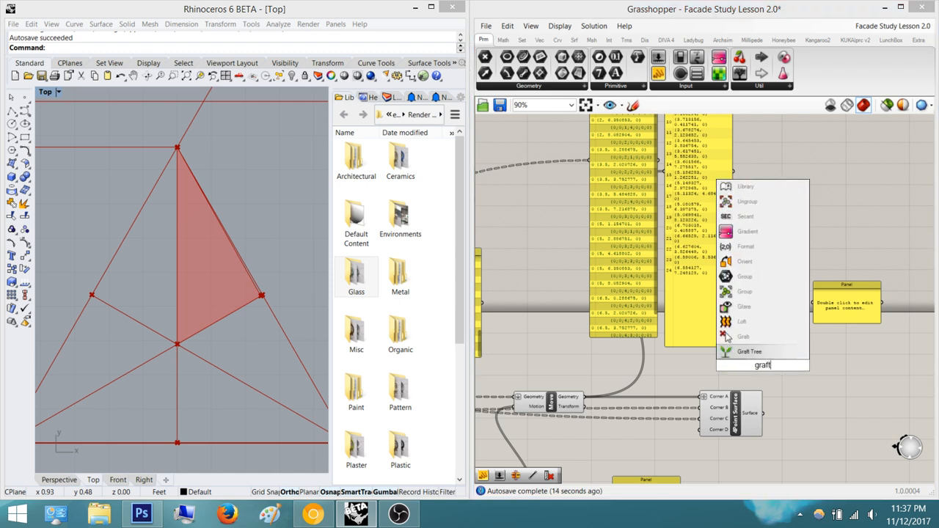
key(Return)
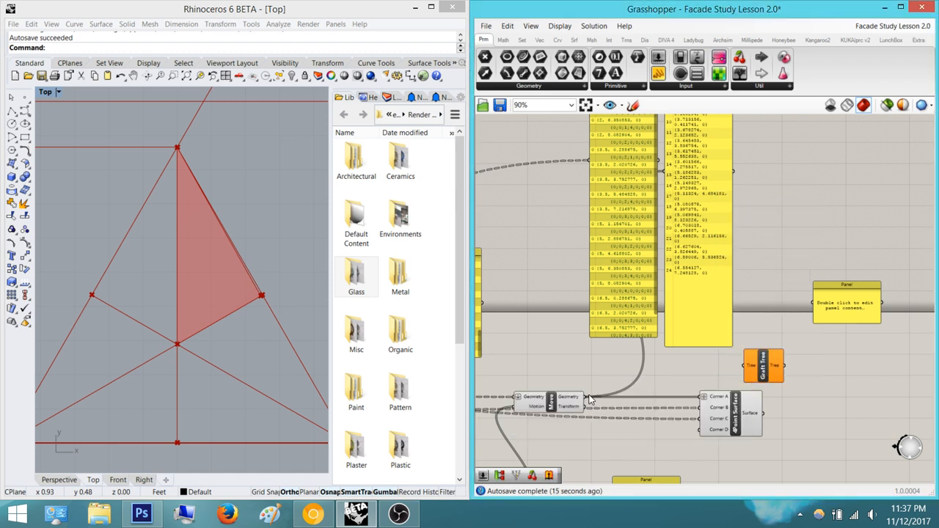
Wire the Move Geometry output through Graft Tree into the new panel, place it beside the point panels and stretch it to list more branches
drag(589, 400, 814, 305)
drag(834, 303, 799, 159)
right_drag(799, 159, 804, 281)
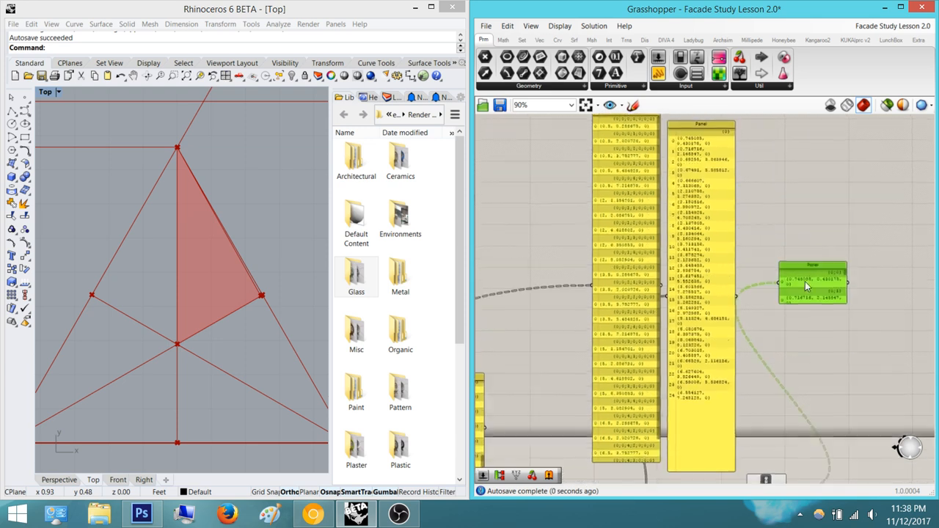
drag(805, 281, 785, 481)
Line up the three point panels side by side, with the grafted list between the original branched list and the flat list
click(700, 287)
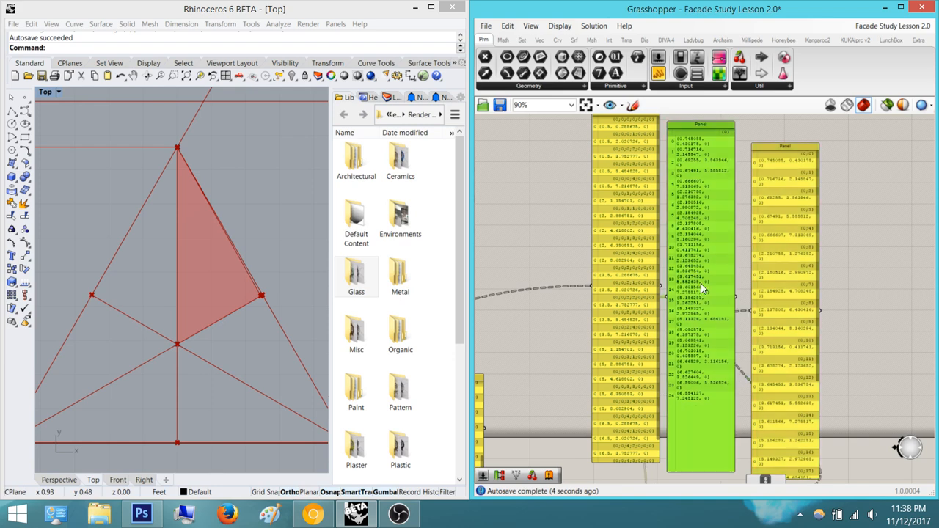
click(759, 274)
drag(704, 269, 857, 276)
drag(771, 270, 690, 231)
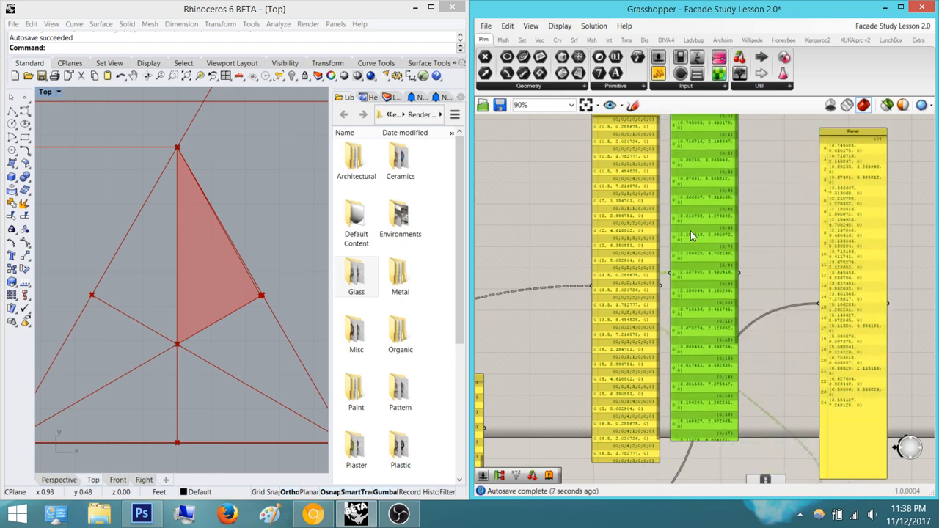
scroll(691, 231, up, 5)
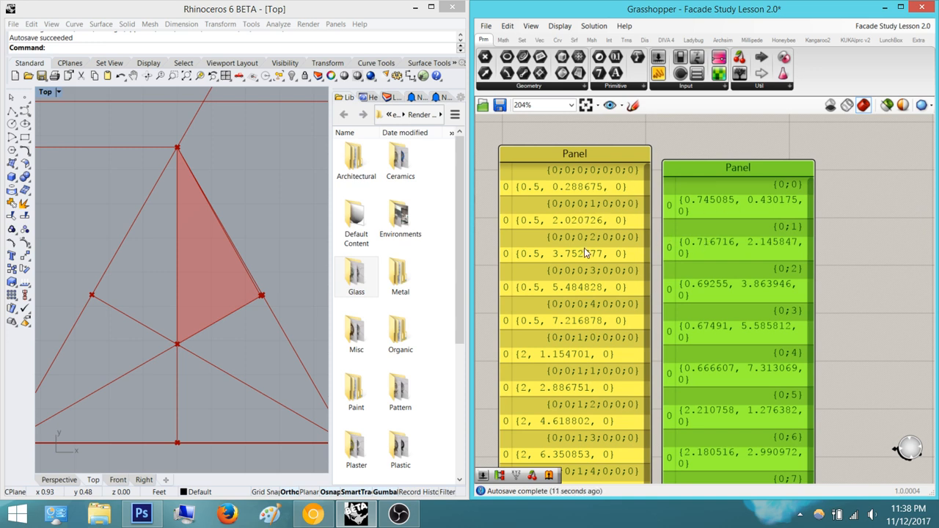
drag(727, 298, 721, 284)
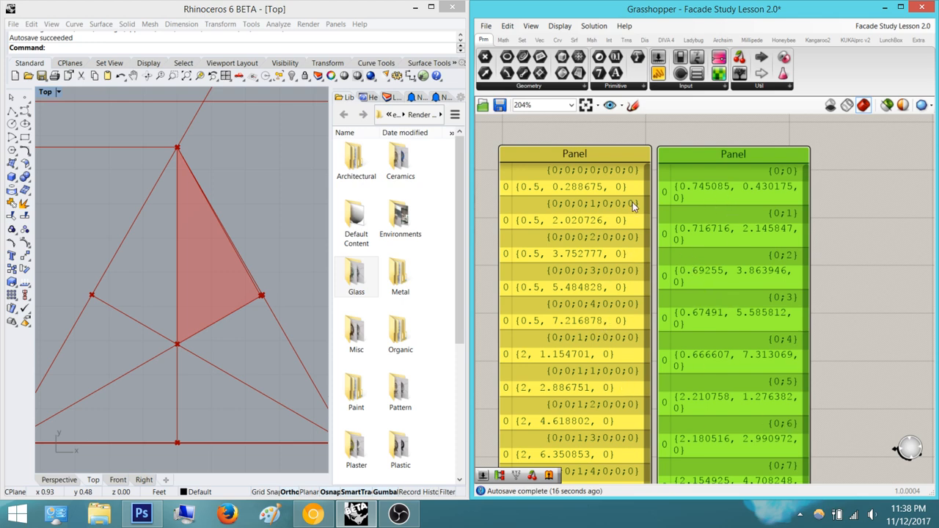
right_drag(856, 252, 712, 227)
scroll(712, 226, down, 3)
drag(852, 259, 750, 223)
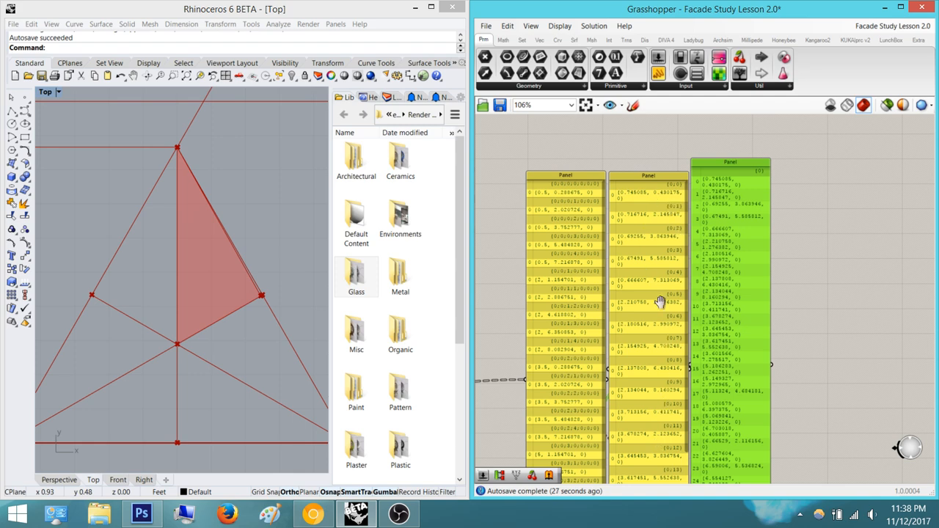
Trace the wires from the Move component into the 4Point Surface and check its Surface output's data structure
right_drag(659, 302, 655, 137)
right_drag(735, 386, 713, 284)
scroll(710, 341, up, 2)
right_drag(710, 340, 807, 249)
right_drag(501, 314, 665, 287)
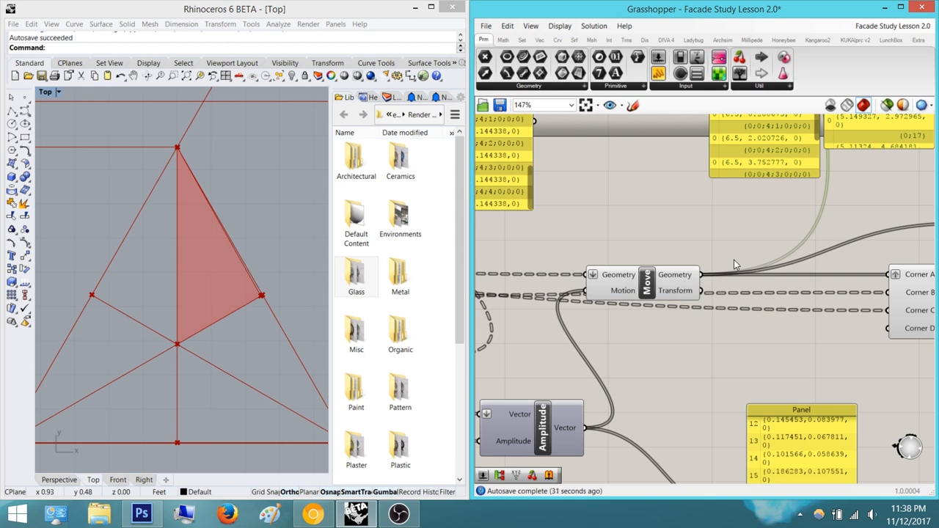
right_drag(733, 260, 658, 270)
right_drag(832, 259, 715, 274)
mouse_move(783, 330)
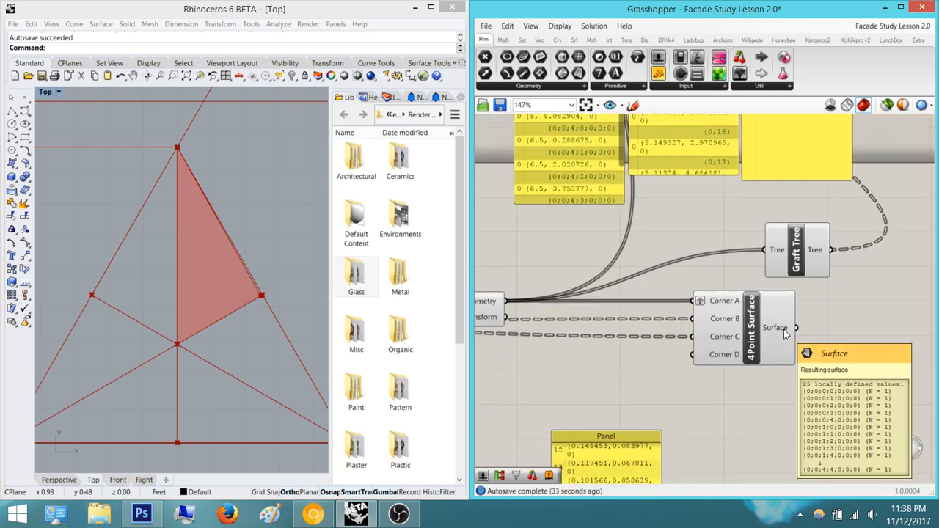
right_drag(732, 329, 595, 324)
right_drag(740, 305, 775, 270)
right_drag(493, 409, 567, 295)
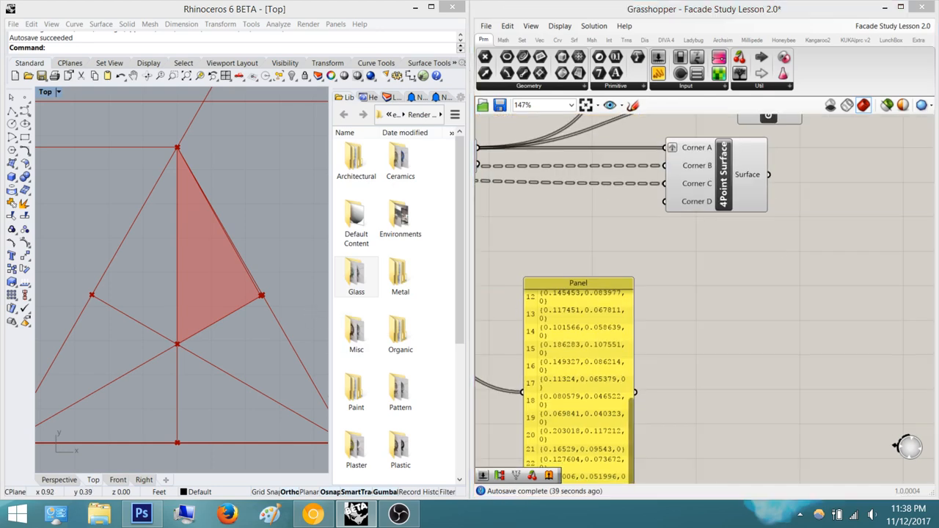
Switch to the browser, examine the folded panels in the facade reference photo, and return to Grasshopper
click(313, 513)
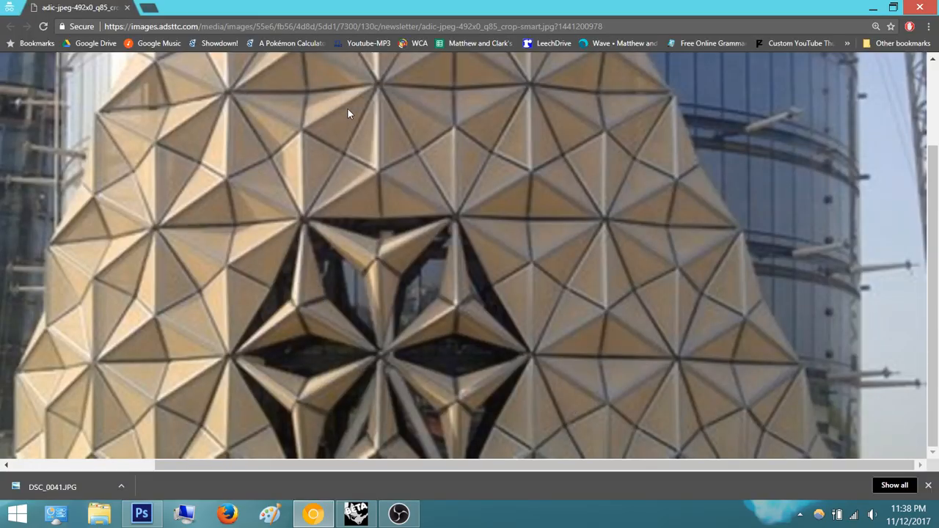
scroll(371, 129, up, 2)
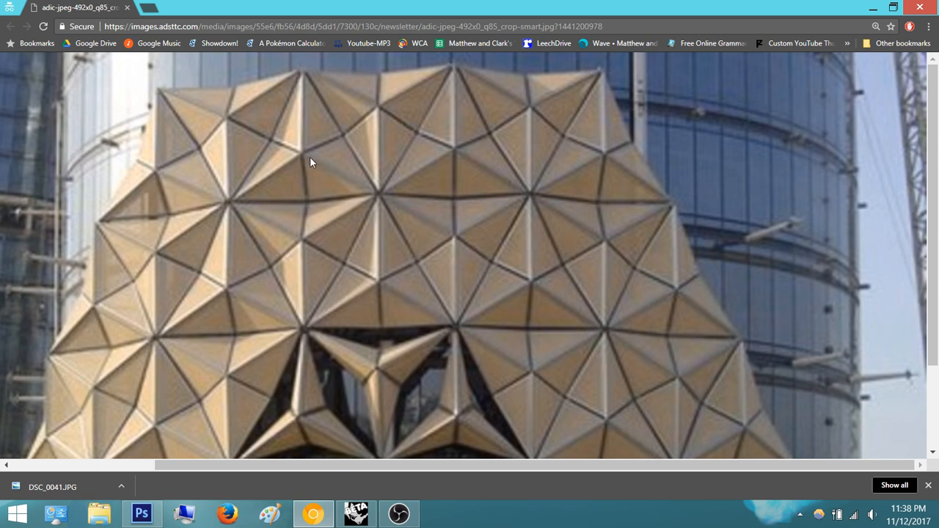
drag(846, 6, 938, 118)
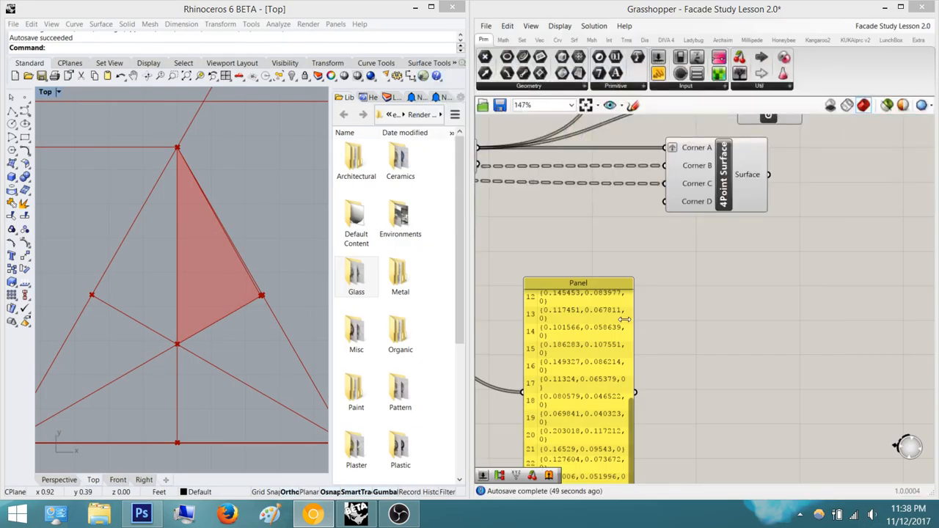
Add a second 4Point Surface component directly below the existing one
scroll(747, 294, down, 3)
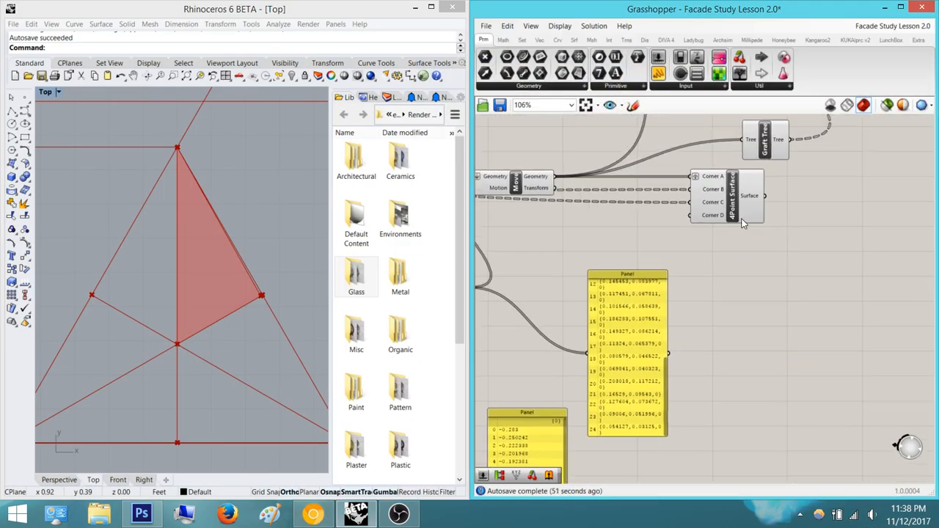
double_click(731, 247)
text(4p)
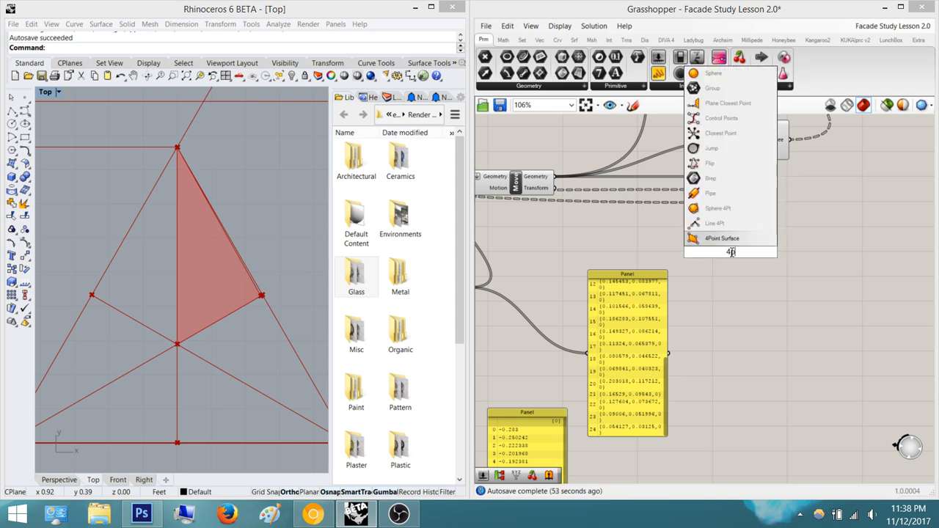
key(Return)
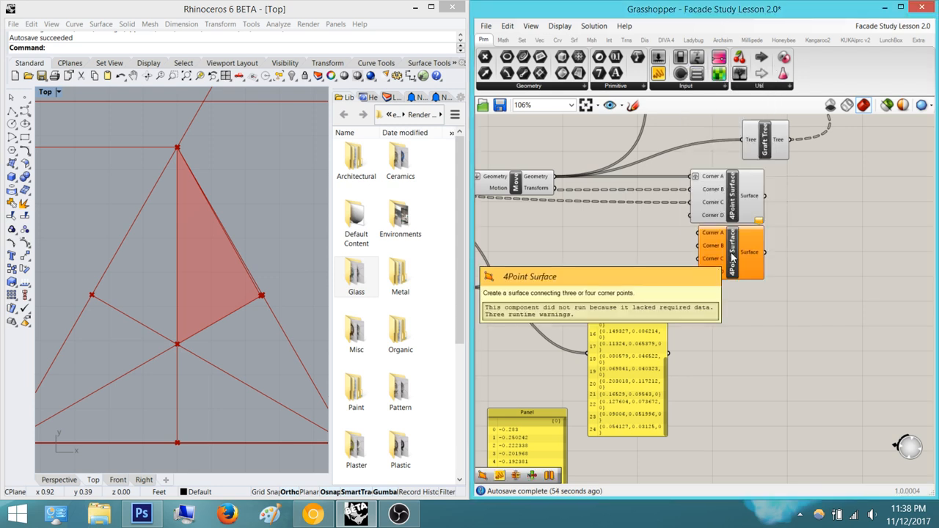
mouse_move(731, 257)
mouse_down()
mouse_move(723, 263)
mouse_move(741, 264)
mouse_up()
Connect the Move component's Geometry output to Corner A of the new 4Point Surface
right_drag(691, 233, 755, 239)
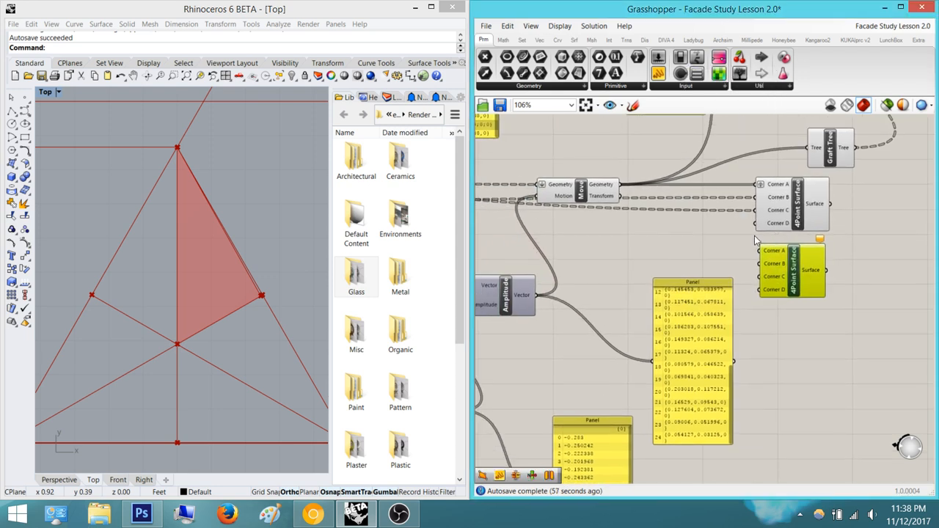
click(614, 194)
right_drag(615, 195, 659, 206)
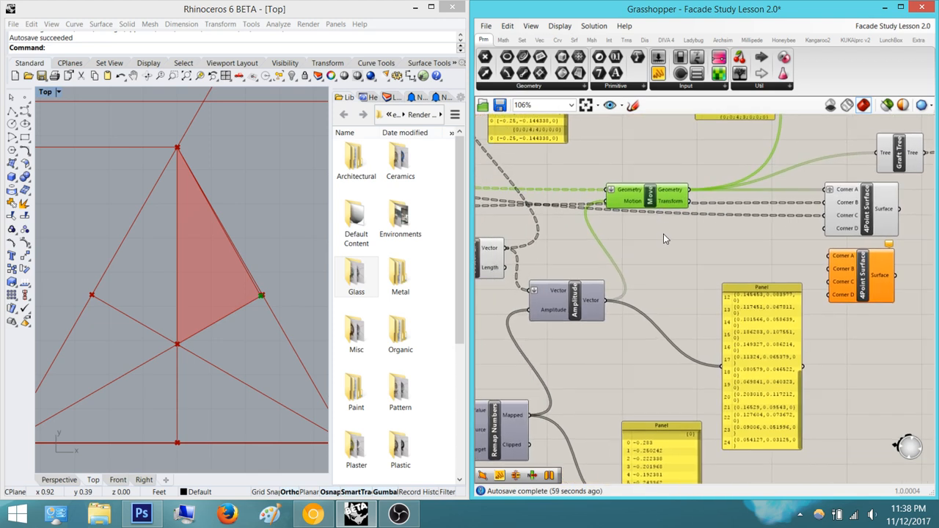
drag(688, 190, 752, 247)
Wire the List Item supplying each triangle's lower-right hexagon corner into Corner B of the new 4Point Surface
scroll(753, 248, down, 3)
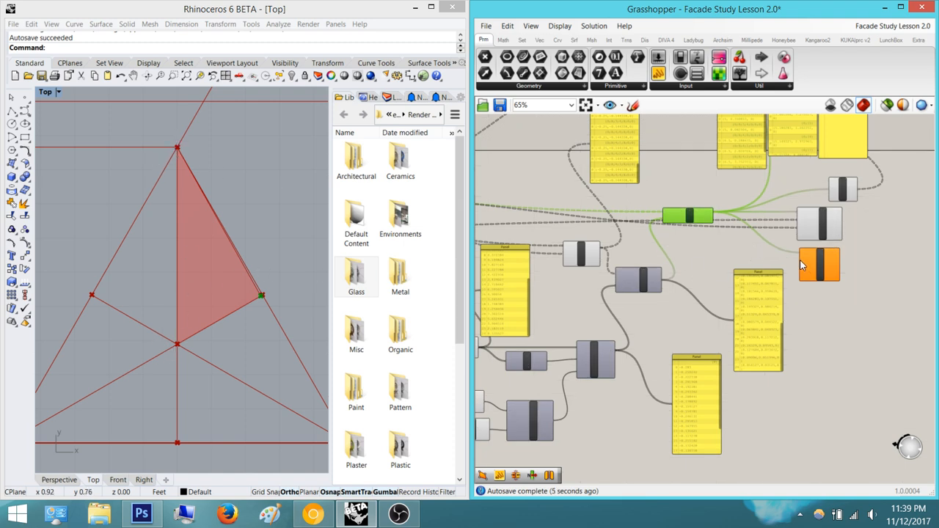
drag(799, 259, 602, 274)
scroll(763, 262, down, 8)
scroll(602, 258, up, 3)
scroll(602, 257, up, 6)
scroll(694, 352, down, 4)
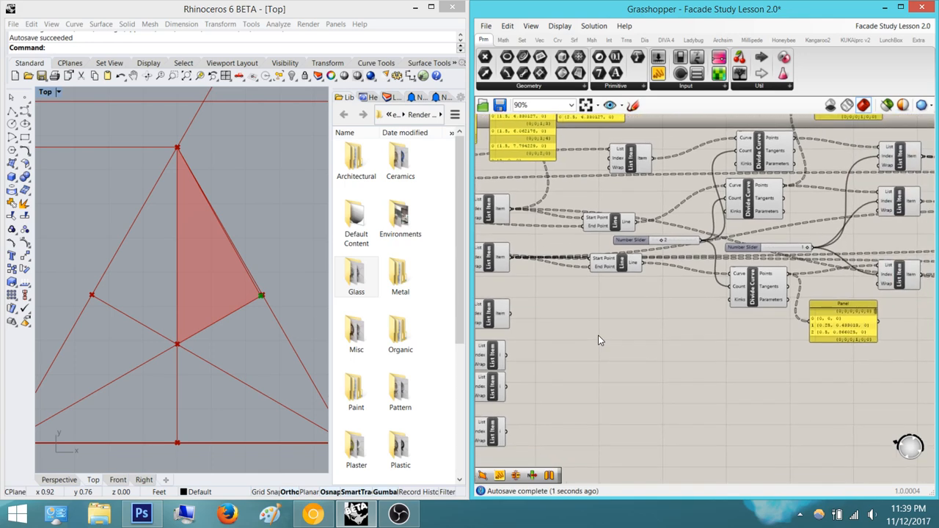
right_drag(243, 311, 198, 247)
right_drag(298, 385, 255, 385)
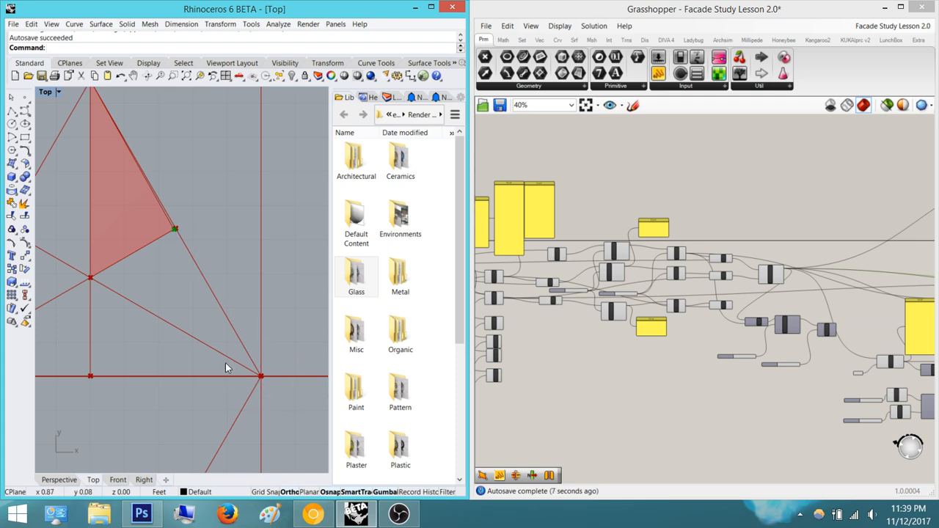
scroll(567, 304, up, 3)
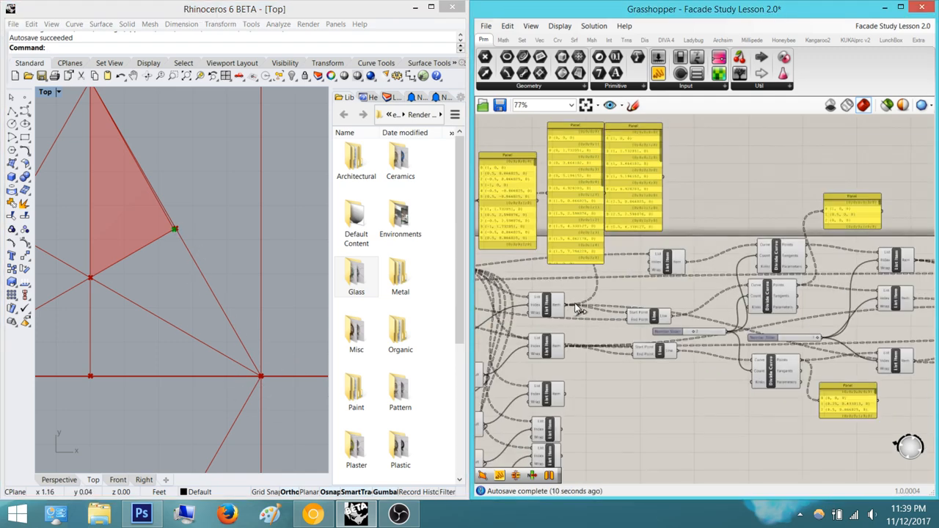
scroll(613, 347, down, 5)
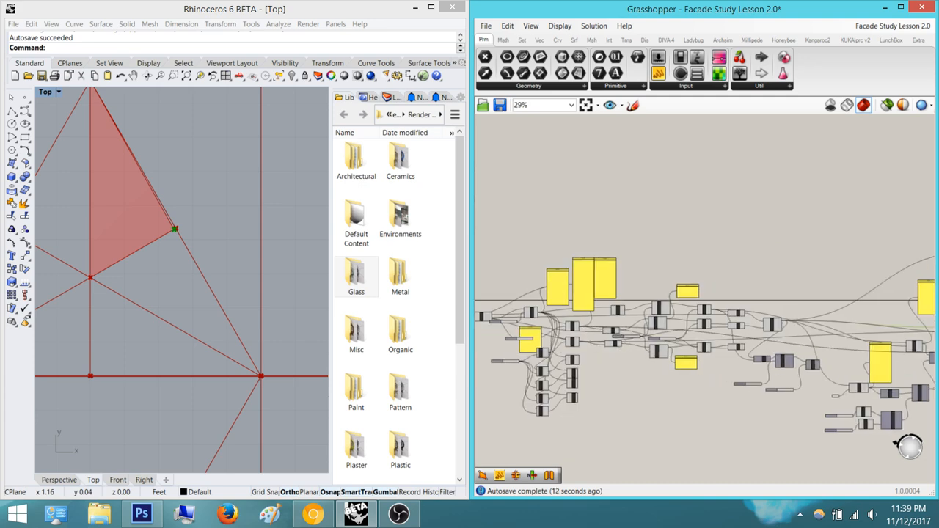
scroll(908, 368, up, 10)
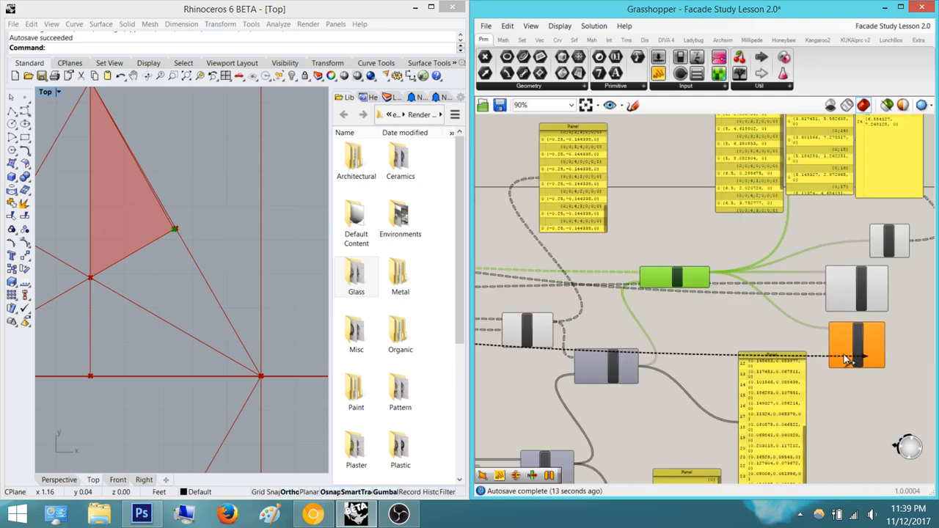
scroll(822, 339, up, 2)
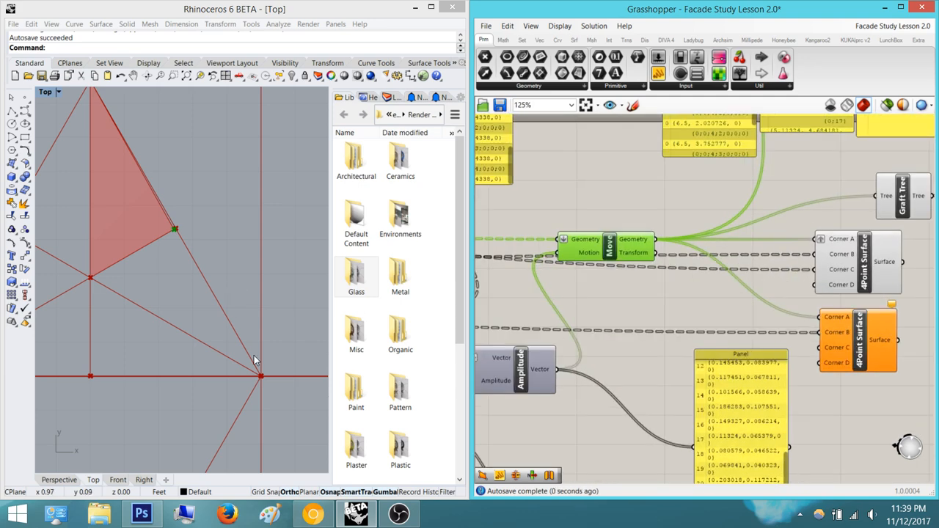
Connect the Points output of the Curve | Curve intersection to Corner C of the second 4Point Surface
scroll(771, 288, down, 10)
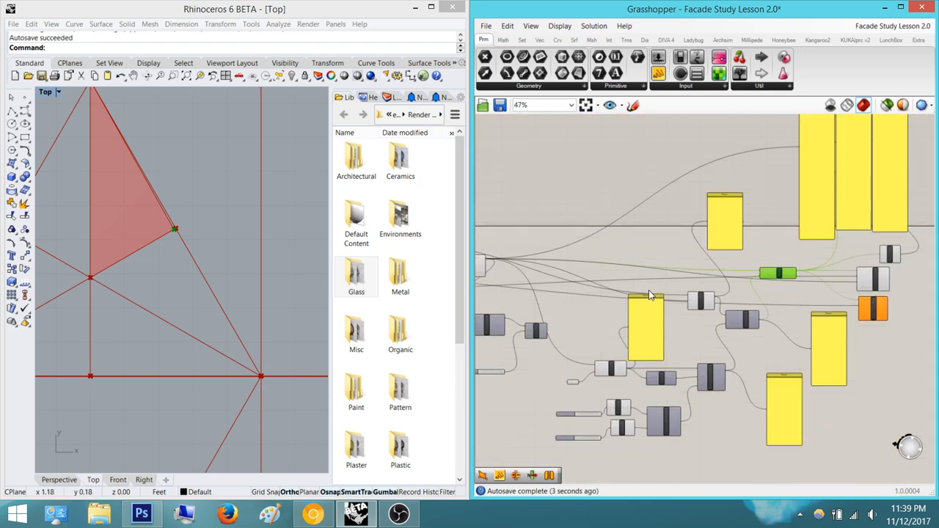
scroll(721, 264, up, 10)
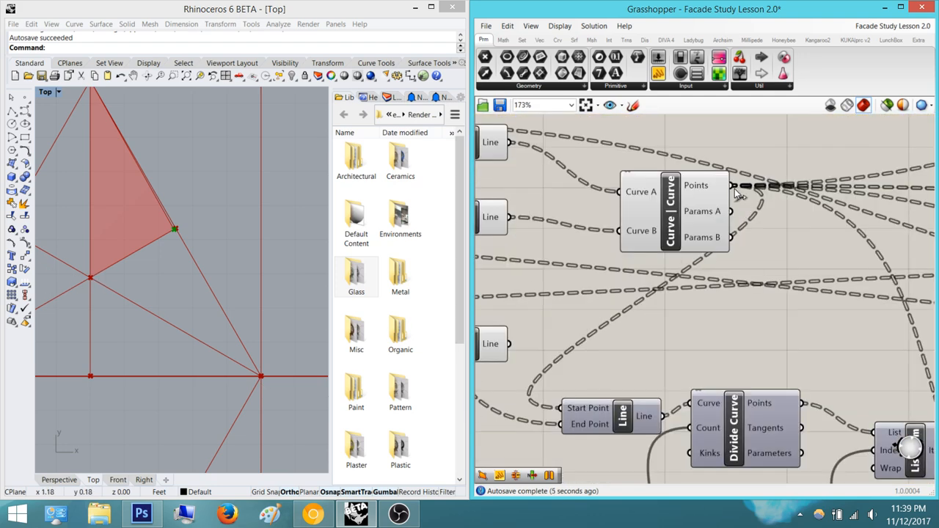
drag(736, 186, 910, 379)
right_drag(728, 382, 750, 376)
click(712, 354)
click(888, 337)
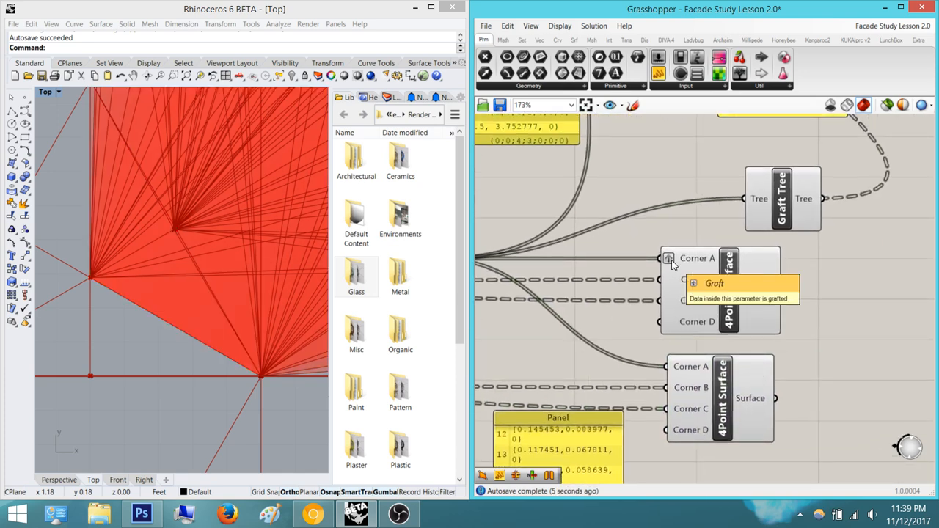
Graft the Corner A input of the second 4Point Surface
right_click(696, 369)
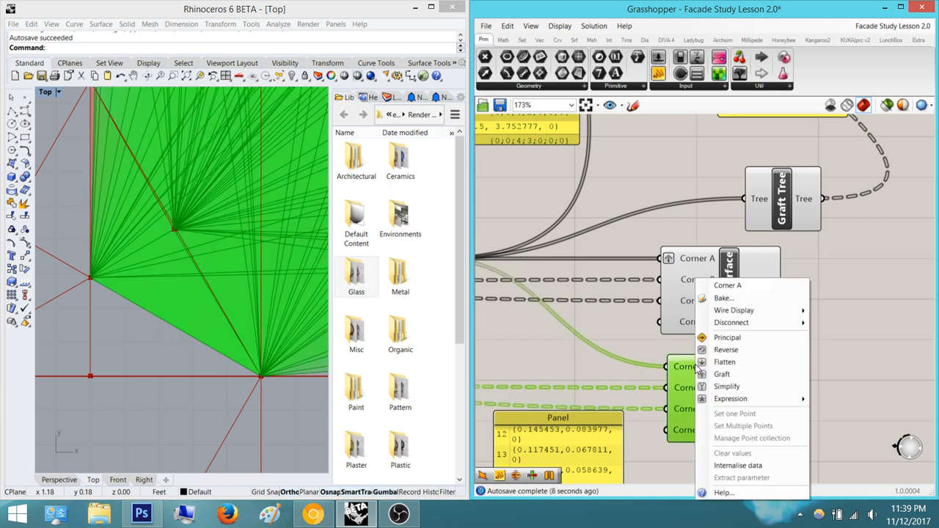
click(748, 370)
click(827, 350)
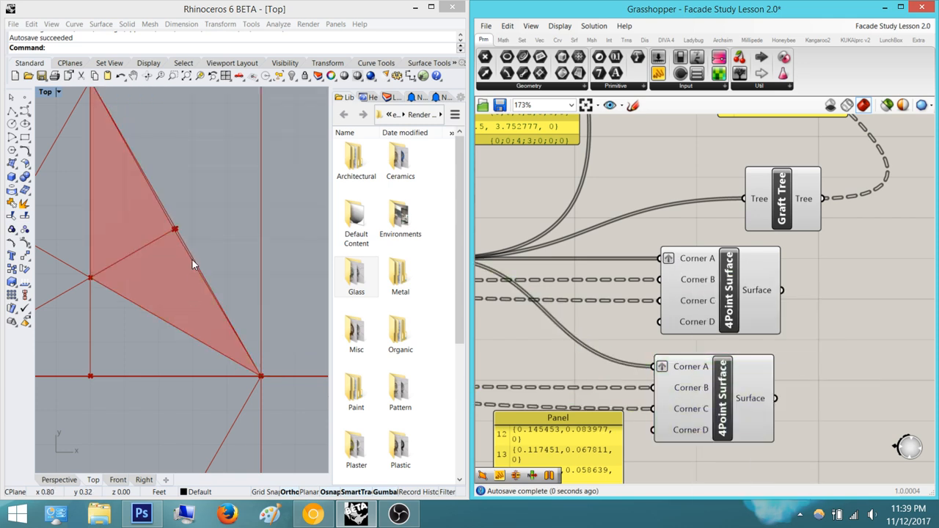
Inspect the paired surfaces across the hexagon grid in the Top viewport and compare them with the facade reference photo in the browser
scroll(214, 309, down, 10)
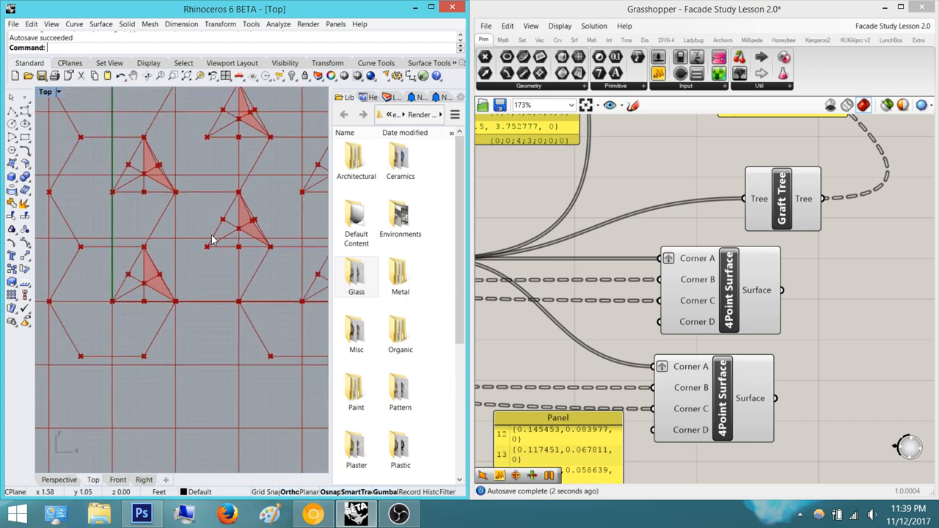
right_drag(211, 235, 190, 250)
scroll(223, 228, up, 2)
scroll(229, 218, down, 5)
right_drag(248, 182, 201, 221)
scroll(203, 226, up, 9)
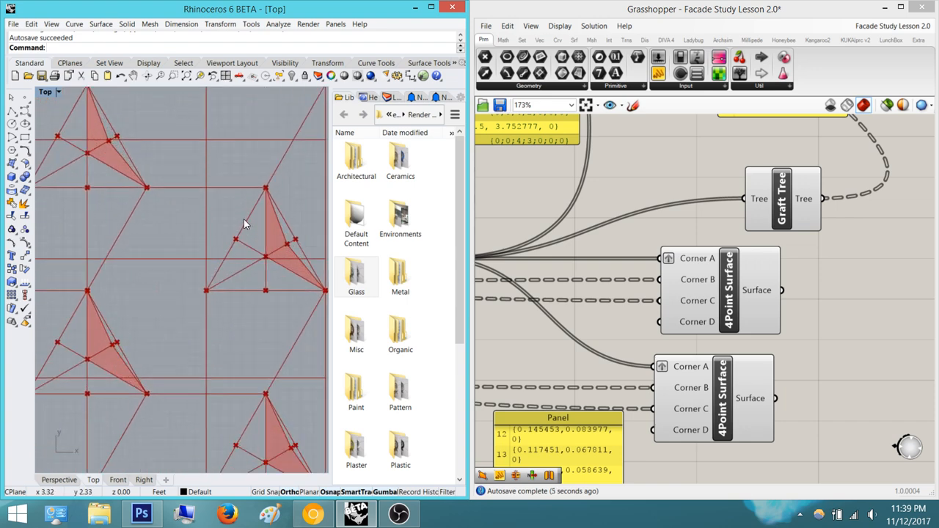
drag(938, 137, 396, 110)
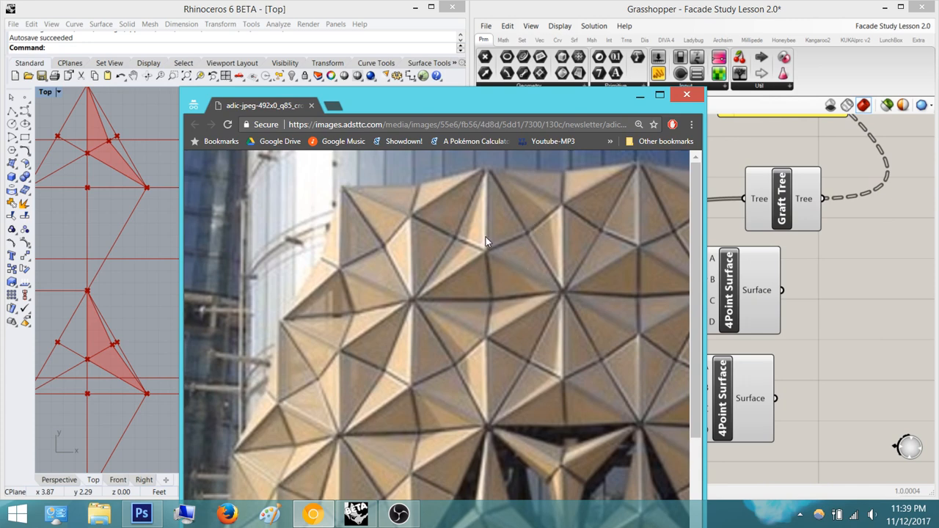
drag(556, 107, 938, 135)
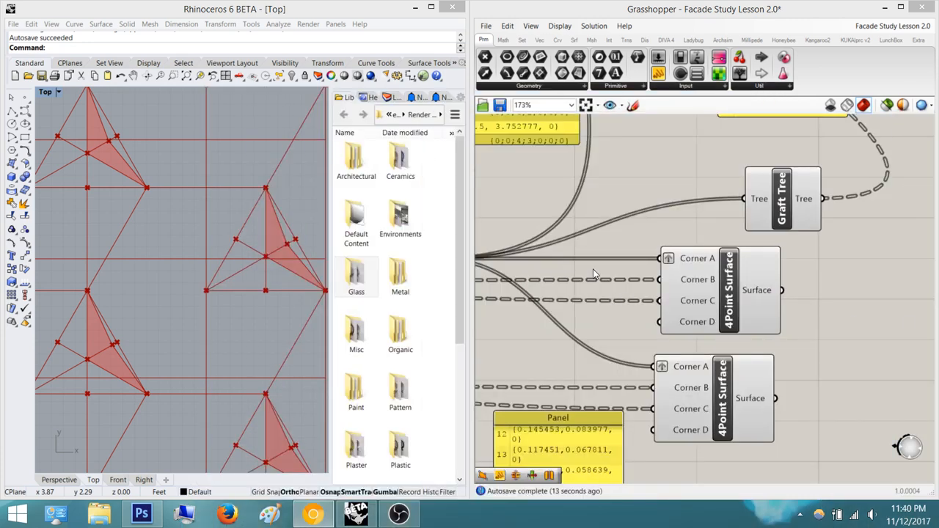
Align the two 4Point Surface components in one column on the Grasshopper canvas
right_click(638, 243)
drag(836, 424, 721, 251)
click(725, 244)
right_drag(793, 270, 734, 268)
drag(759, 397, 642, 251)
click(657, 238)
click(748, 281)
right_drag(787, 298, 699, 272)
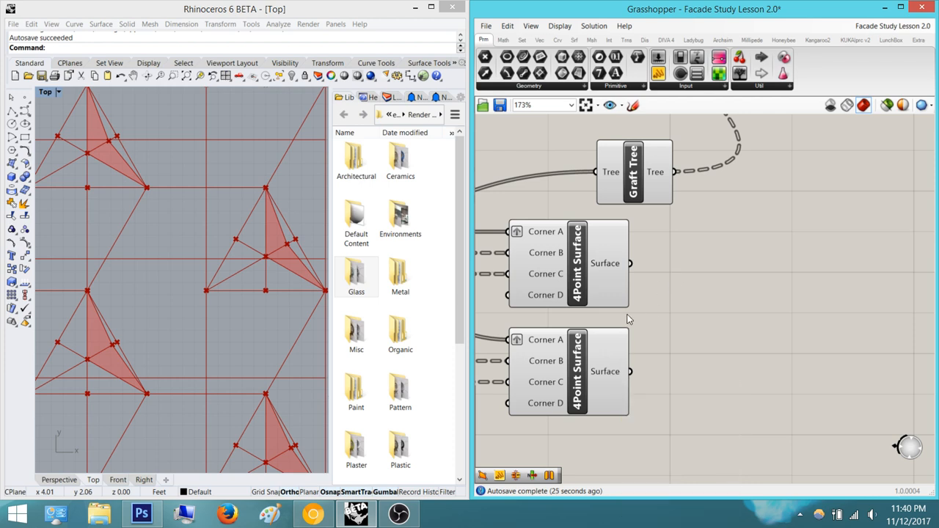
Add a Brep Join component and place it beside the two 4Point Surface components
double_click(683, 300)
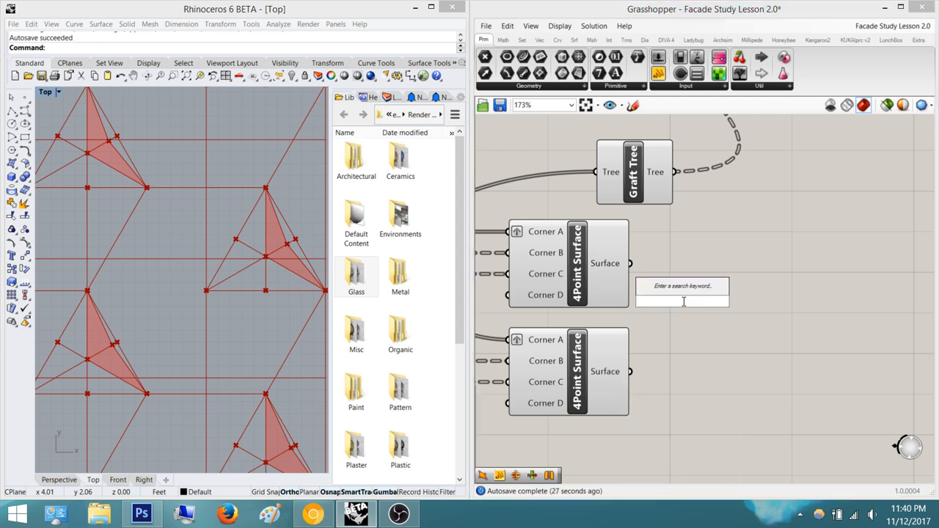
text(join)
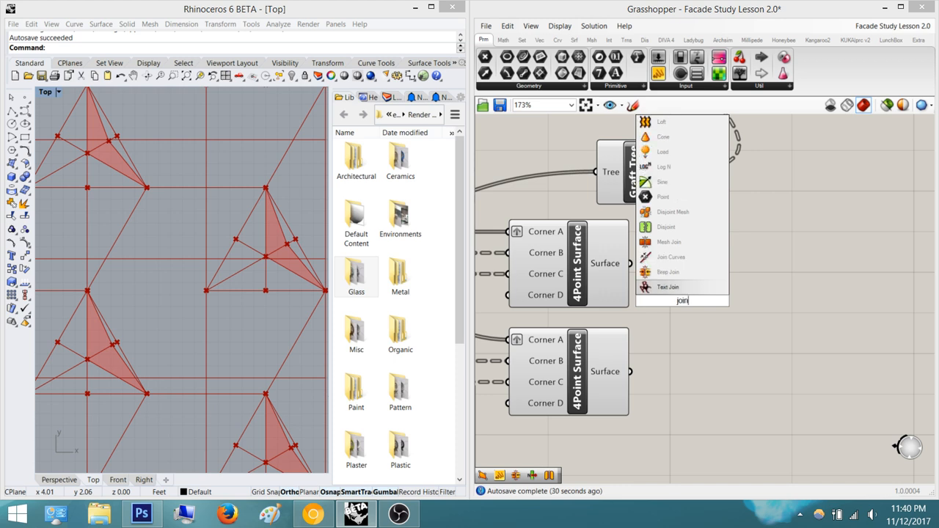
key(Up)
key(Return)
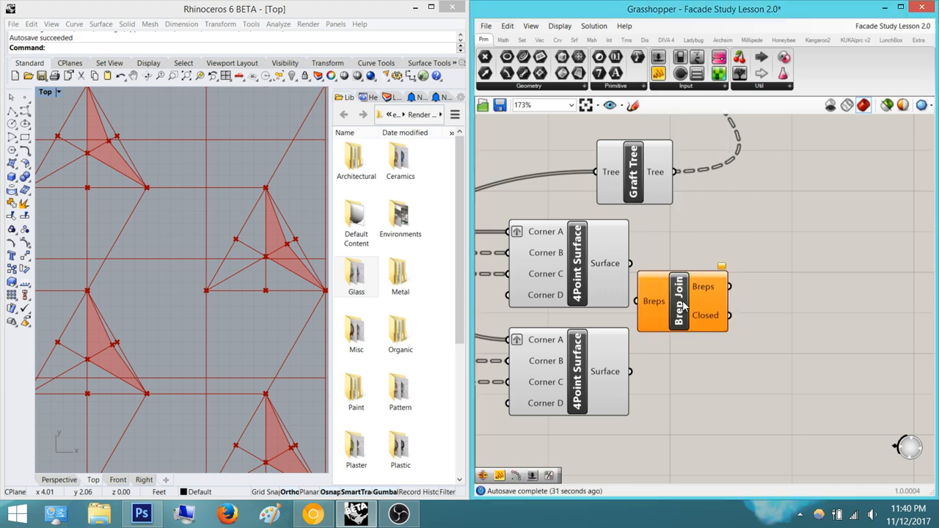
scroll(678, 304, up, 2)
drag(713, 310, 813, 318)
Connect the Surface outputs of both 4Point Surface components to the Breps input of Brep Join
drag(616, 249, 728, 309)
drag(726, 309, 615, 397)
right_drag(733, 317, 645, 335)
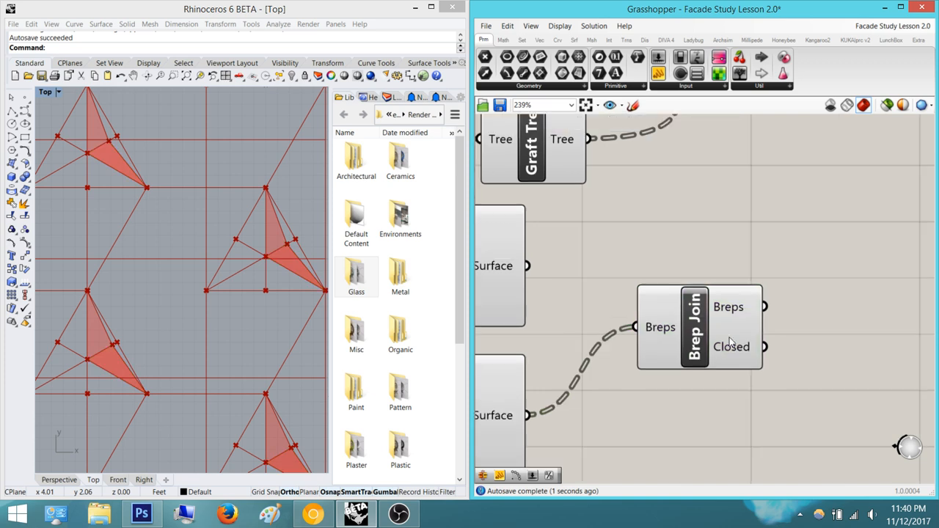
drag(527, 266, 634, 327)
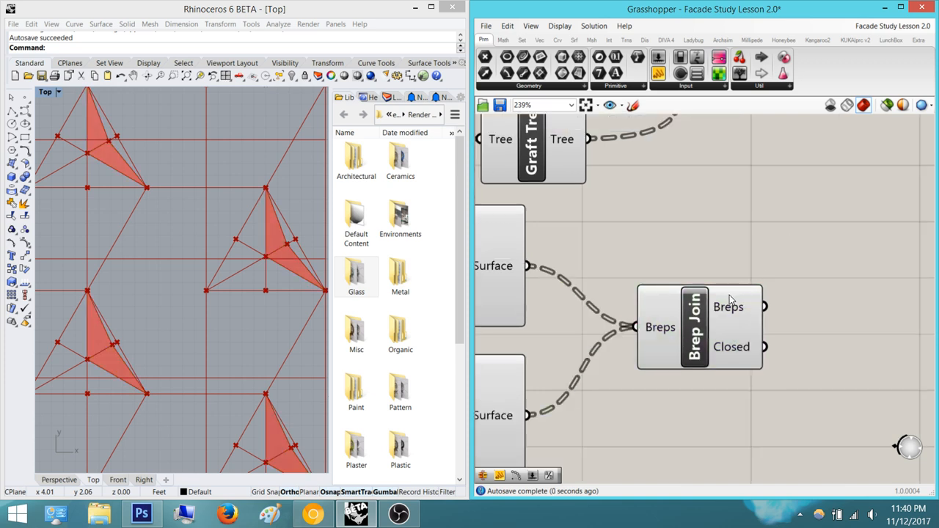
Select Brep Join and examine its joined panels across the grid and up close on one triangle in the Top viewport
click(738, 260)
right_drag(738, 260, 658, 256)
scroll(192, 251, down, 4)
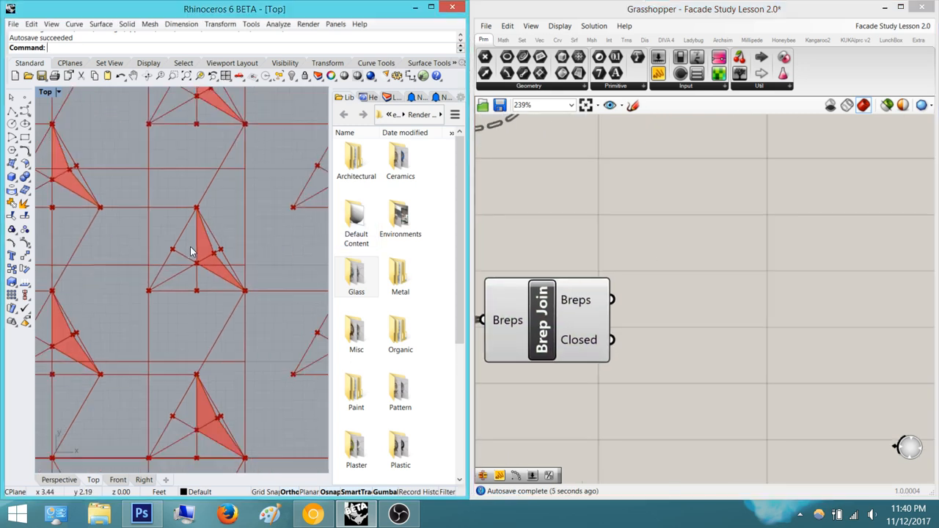
right_drag(641, 258, 694, 243)
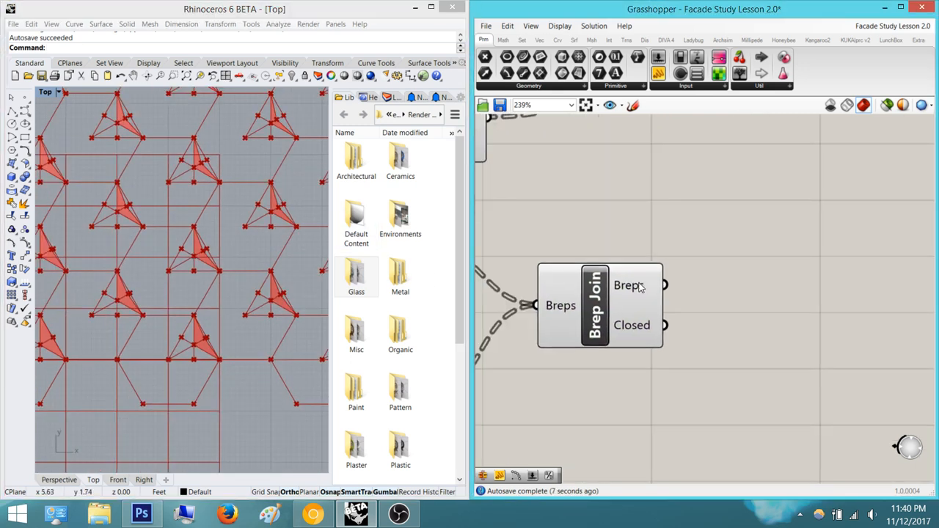
mouse_move(640, 287)
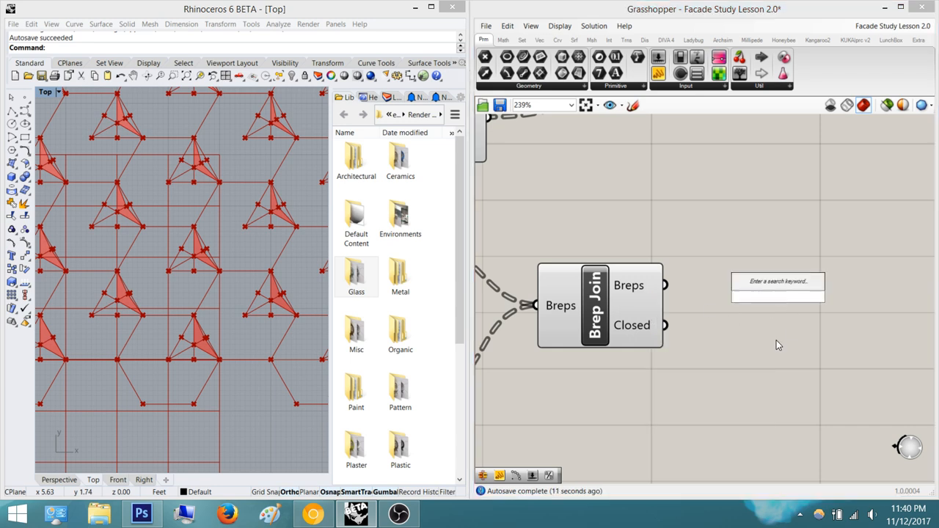
click(663, 334)
right_drag(198, 279, 237, 249)
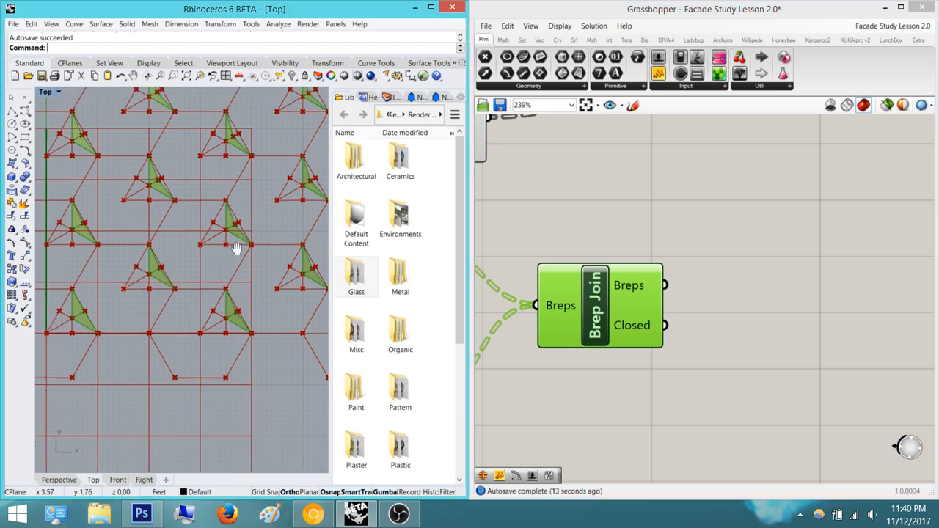
scroll(234, 246, up, 2)
right_drag(203, 192, 205, 205)
scroll(193, 294, down, 5)
scroll(194, 253, up, 4)
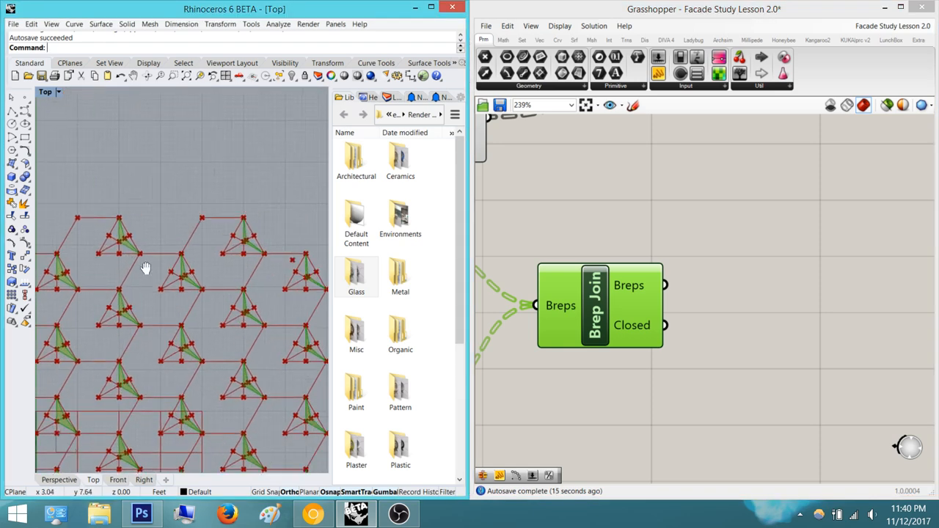
scroll(231, 275, up, 6)
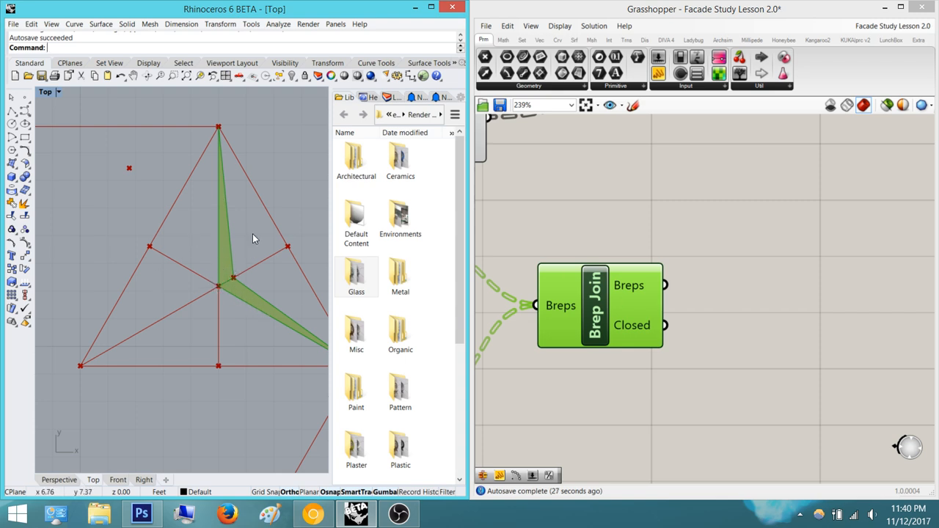
Switch to the browser and examine the closed and open folded panels further down the facade reference photo
click(313, 514)
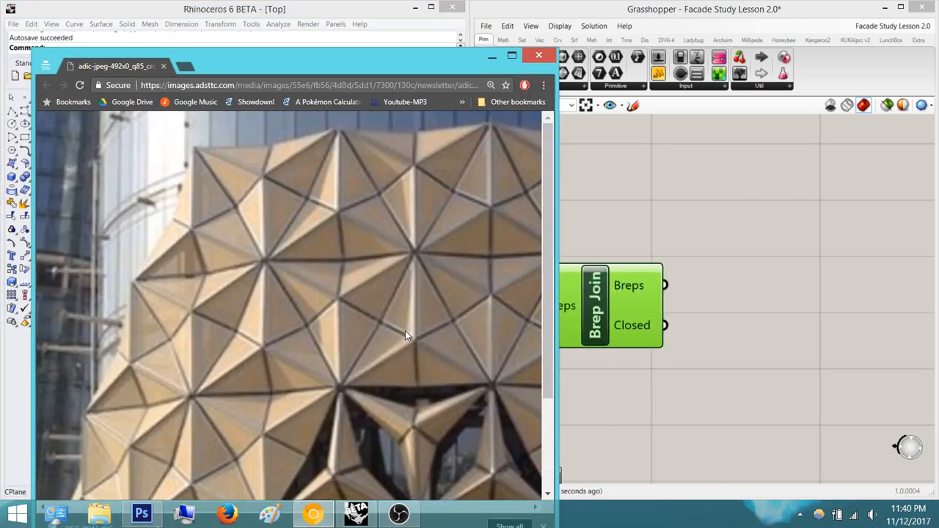
right_click(411, 272)
drag(546, 228, 531, 365)
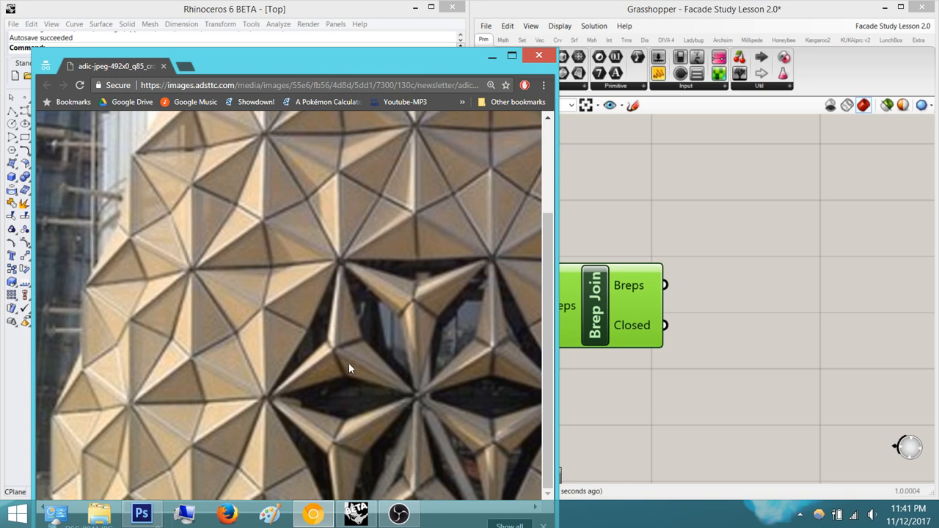
Return to Grasshopper, add a Polar Array component and place it to the right of Brep Join with space between them
click(491, 56)
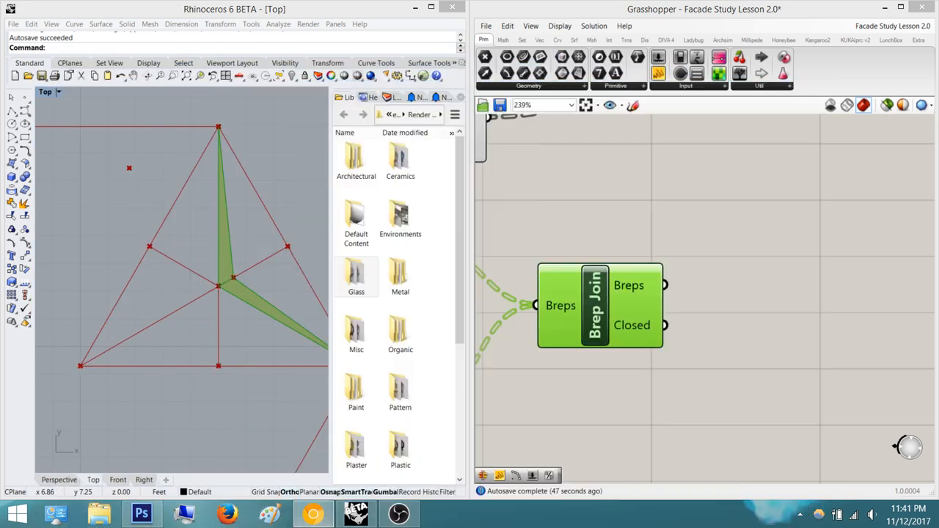
double_click(749, 283)
text(polar)
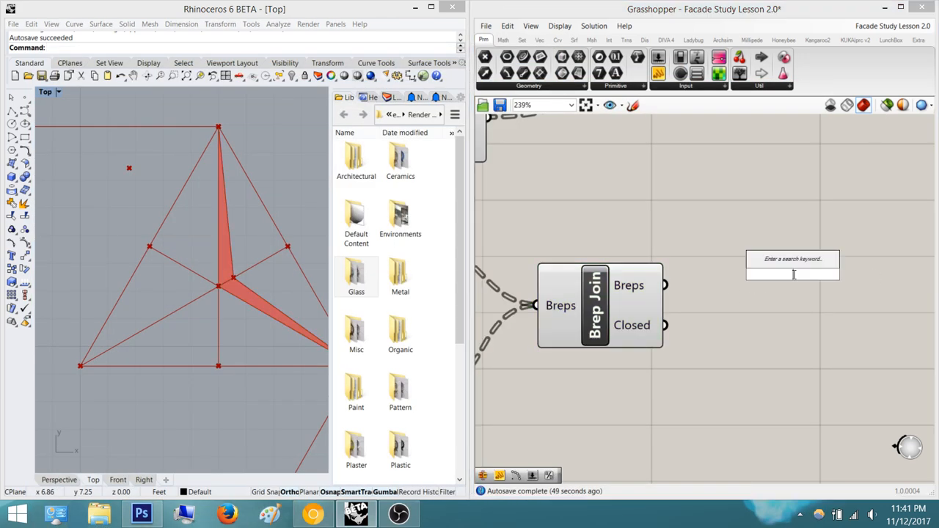
text( array)
key(Return)
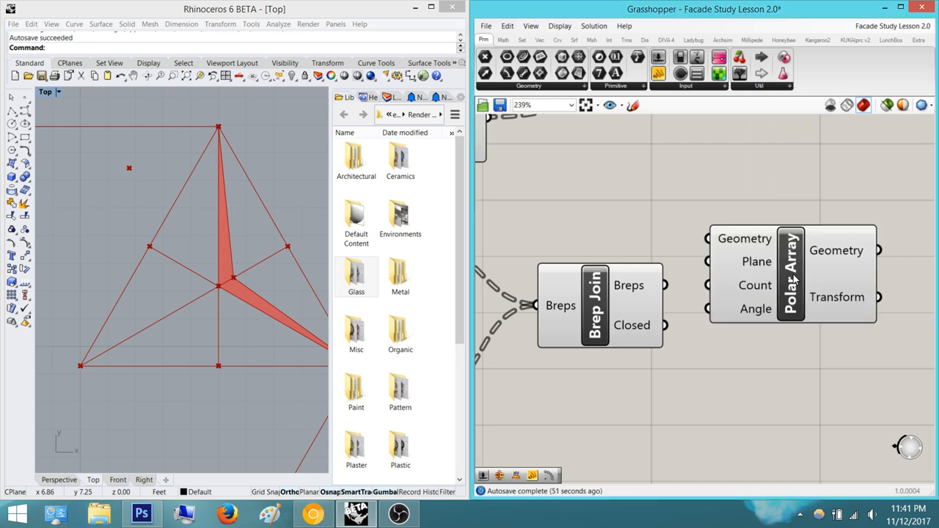
drag(792, 275, 842, 294)
right_drag(656, 247, 491, 196)
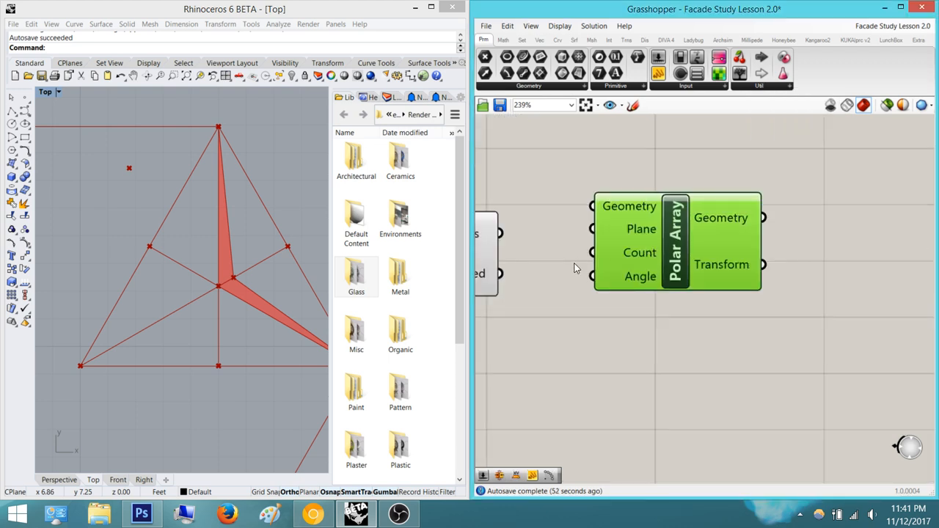
click(489, 252)
drag(645, 236, 742, 254)
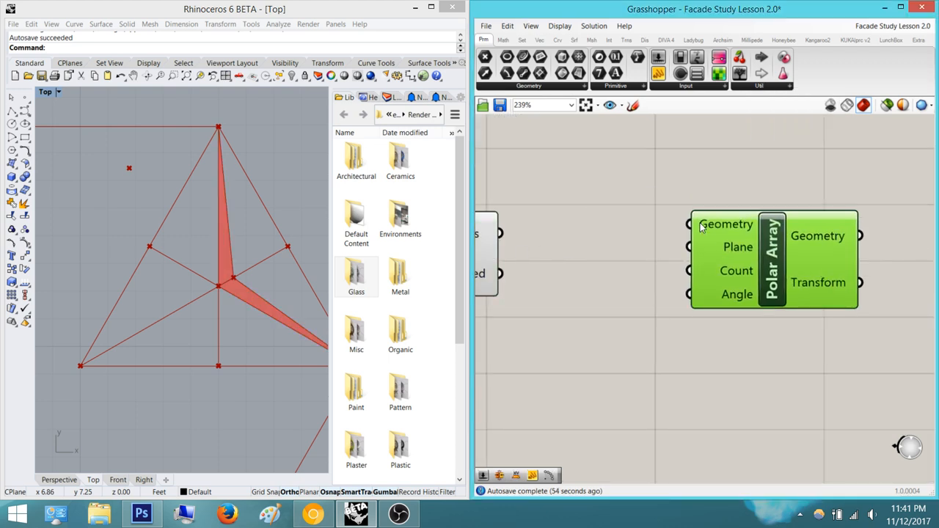
click(633, 250)
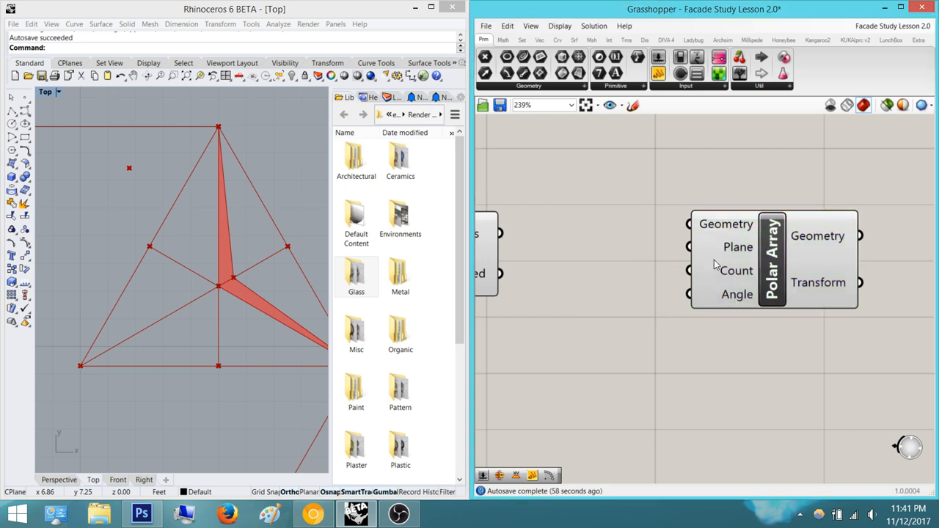
Add a number slider set to 3 and connect it to the Count input of Polar Array
double_click(655, 343)
text(3)
key(Return)
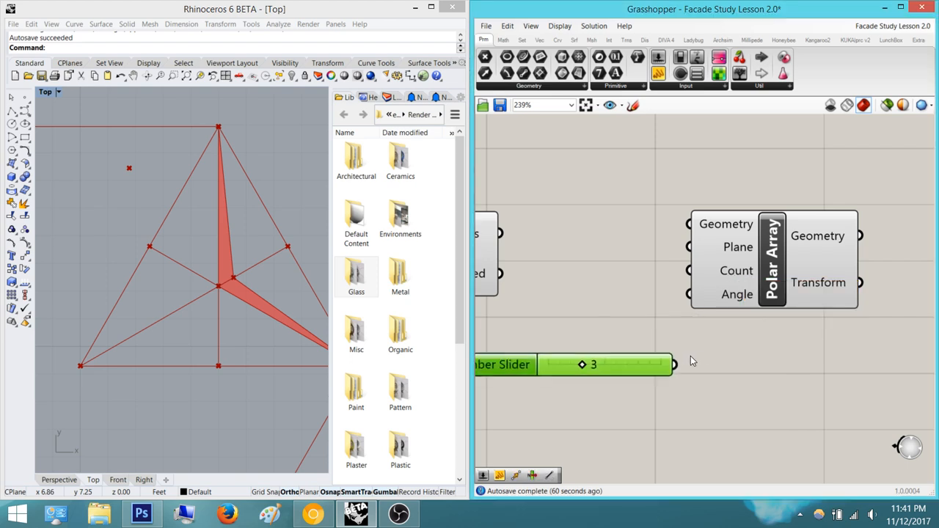
drag(684, 331, 682, 272)
right_drag(572, 284, 638, 290)
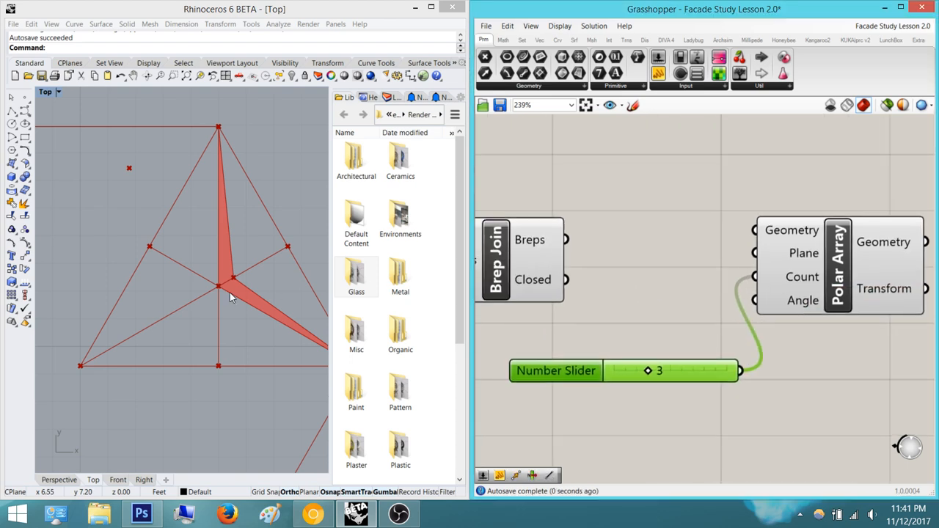
Connect the triangle centre points from earlier in the definition to the Plane input of Polar Array
scroll(656, 241, down, 8)
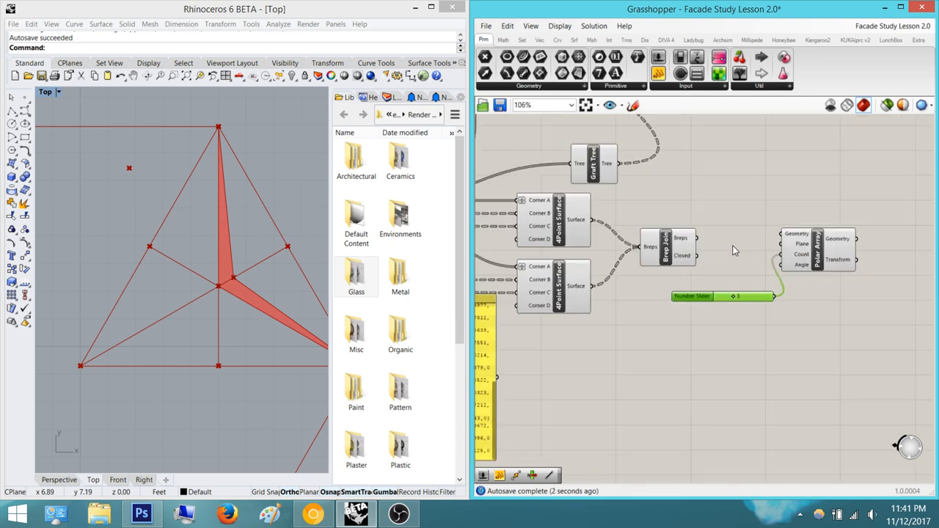
scroll(627, 270, up, 6)
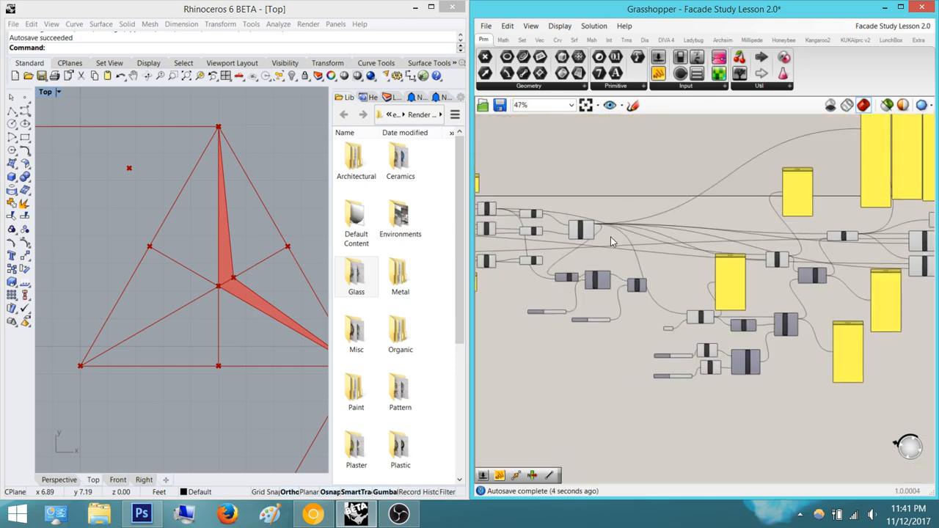
drag(563, 198, 847, 233)
scroll(622, 222, down, 8)
scroll(877, 248, up, 10)
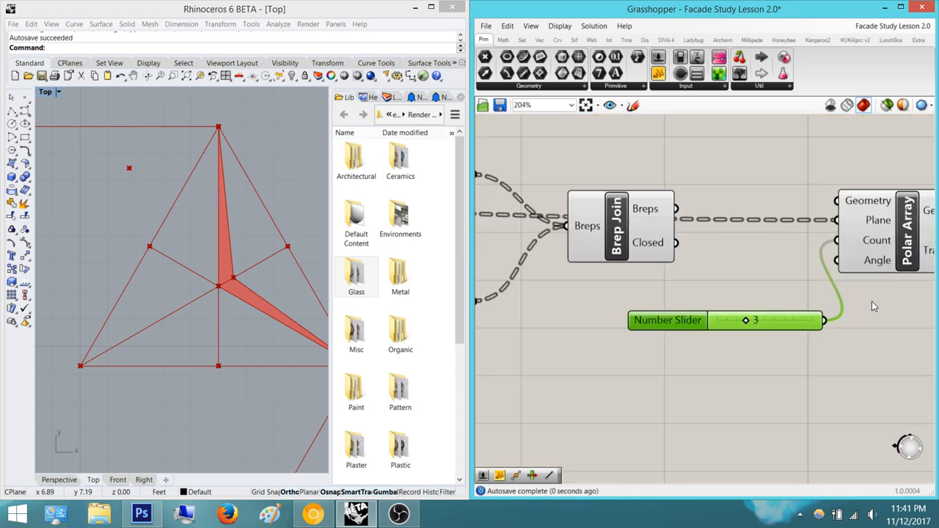
Move Polar Array and its count slider lower on the canvas and connect Brep Join's Breps output to Polar Array's Geometry input
click(871, 301)
right_drag(872, 301, 796, 387)
drag(822, 348, 825, 406)
drag(717, 404, 707, 466)
click(724, 379)
drag(600, 294, 710, 317)
drag(764, 344, 601, 294)
Examine the arrayed panels in the Top viewport, then the data structure of Polar Array's Geometry output
scroll(147, 248, down, 6)
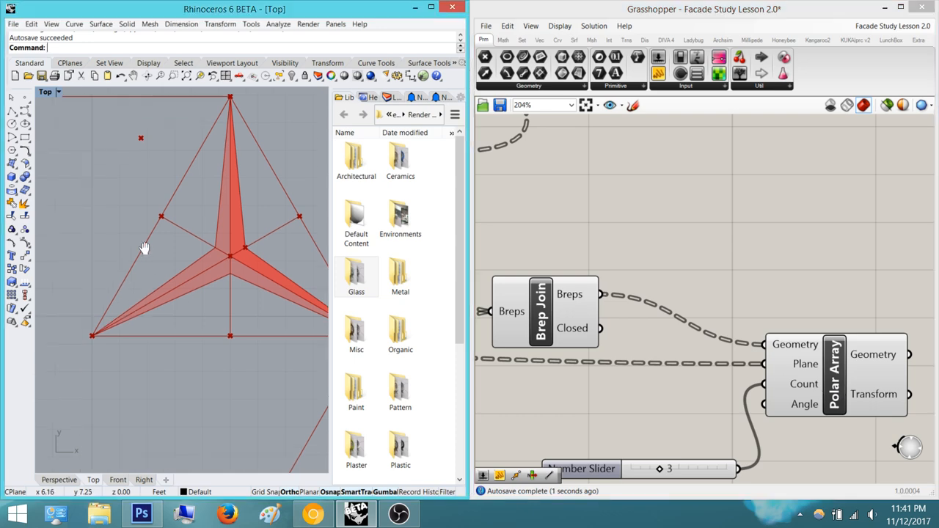
scroll(175, 305, up, 2)
scroll(175, 305, up, 10)
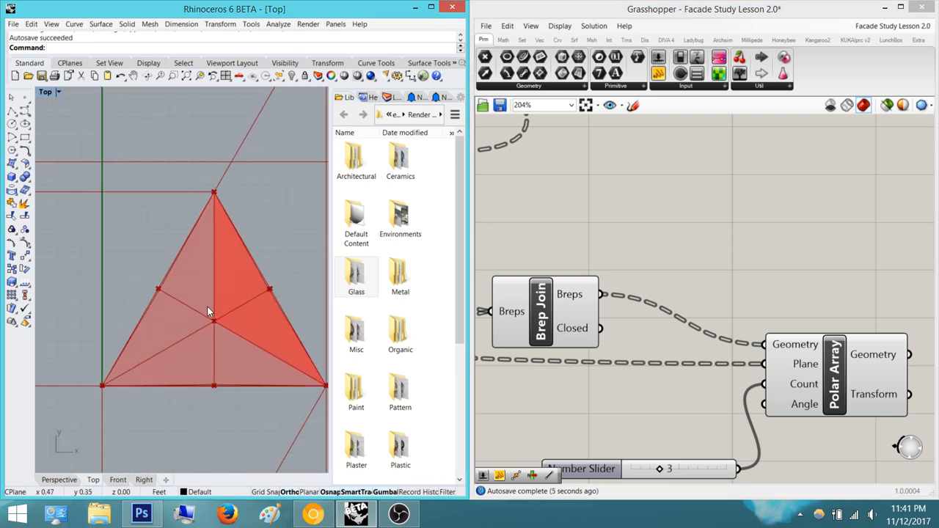
scroll(209, 308, down, 6)
scroll(194, 229, up, 8)
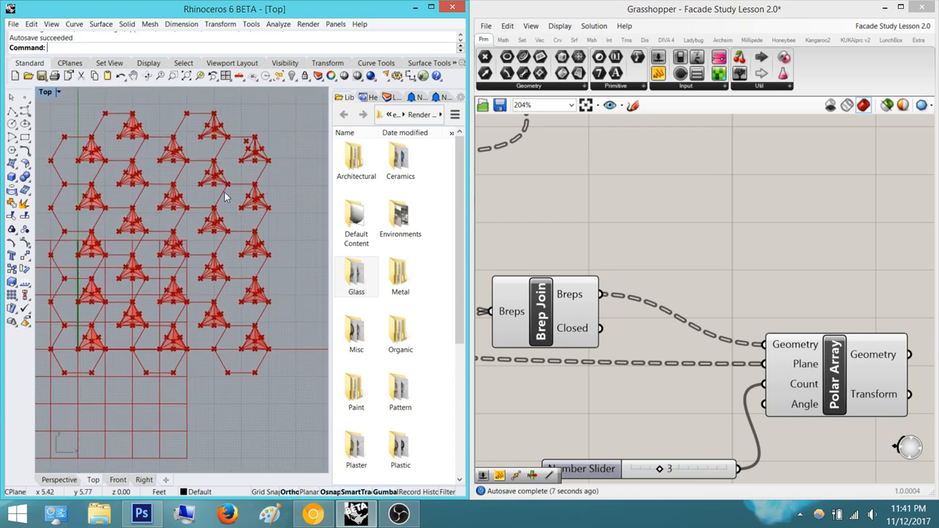
right_drag(234, 242, 189, 242)
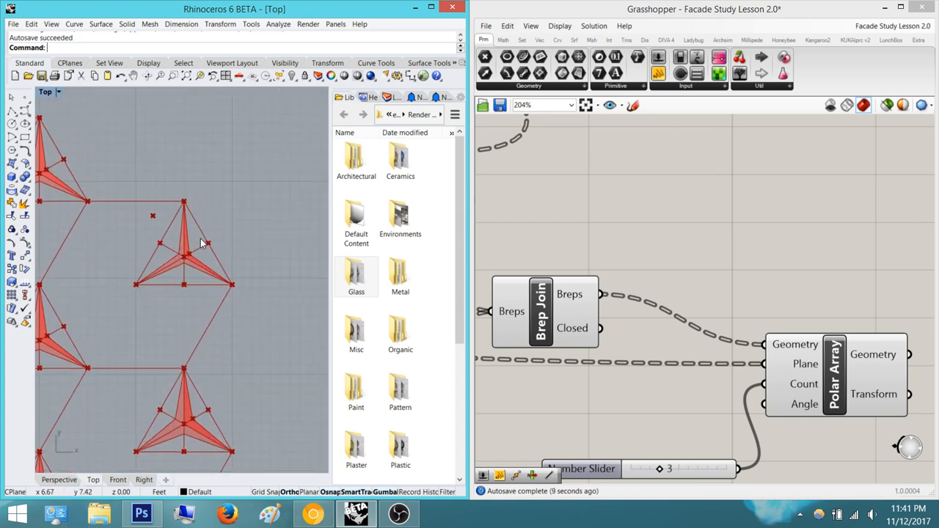
right_drag(796, 320, 664, 336)
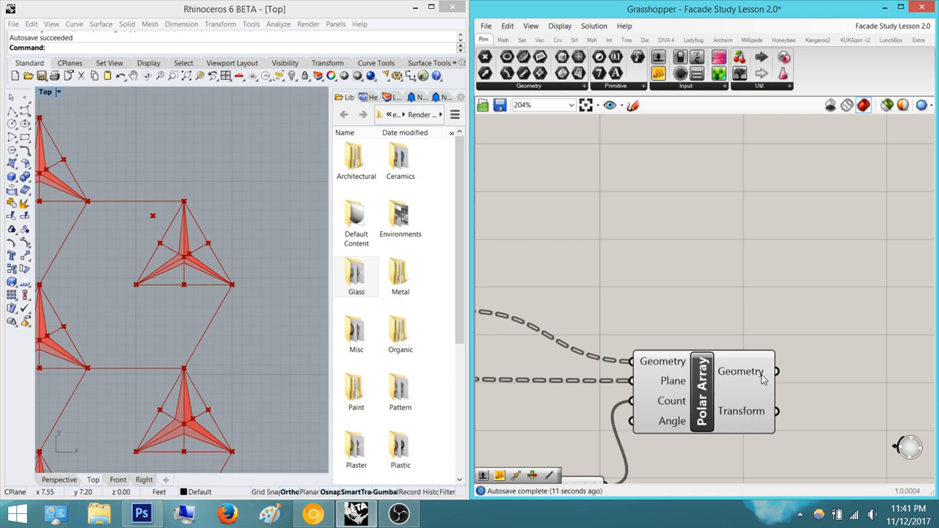
mouse_move(755, 378)
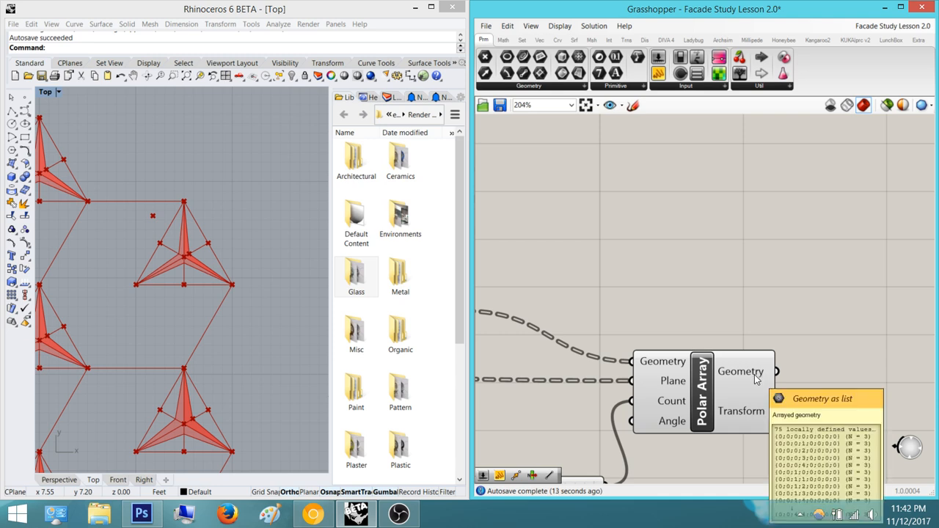
right_drag(485, 412, 502, 330)
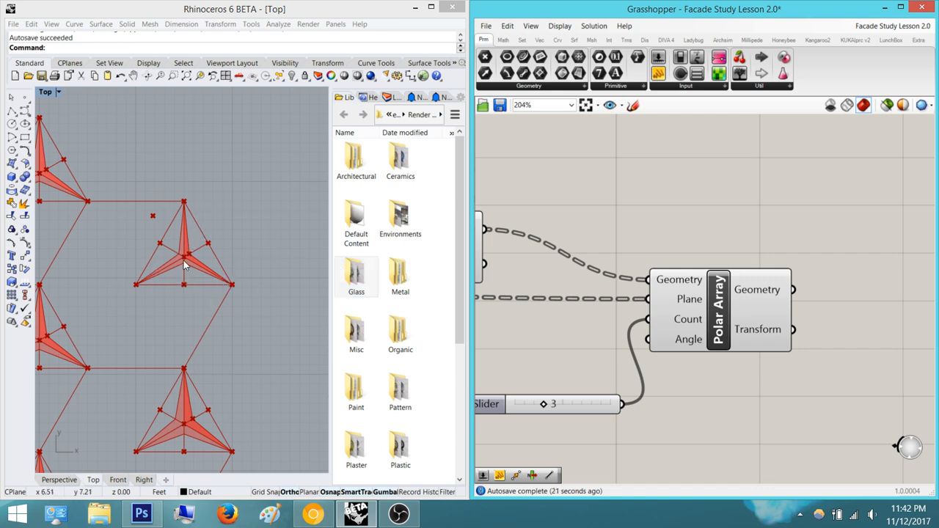
Examine how far the folded panels open from triangle to triangle down the grid in the Top viewport
right_drag(183, 261, 227, 221)
right_drag(221, 371, 234, 234)
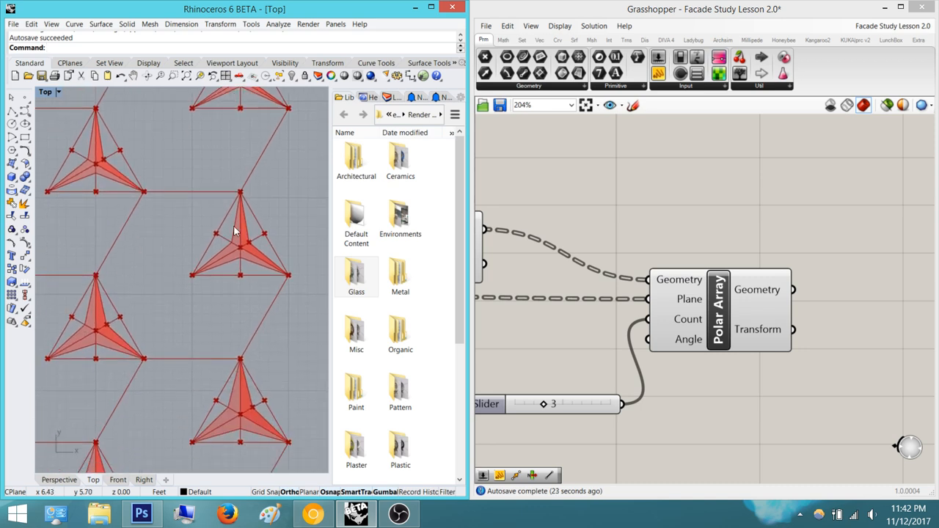
scroll(233, 227, down, 3)
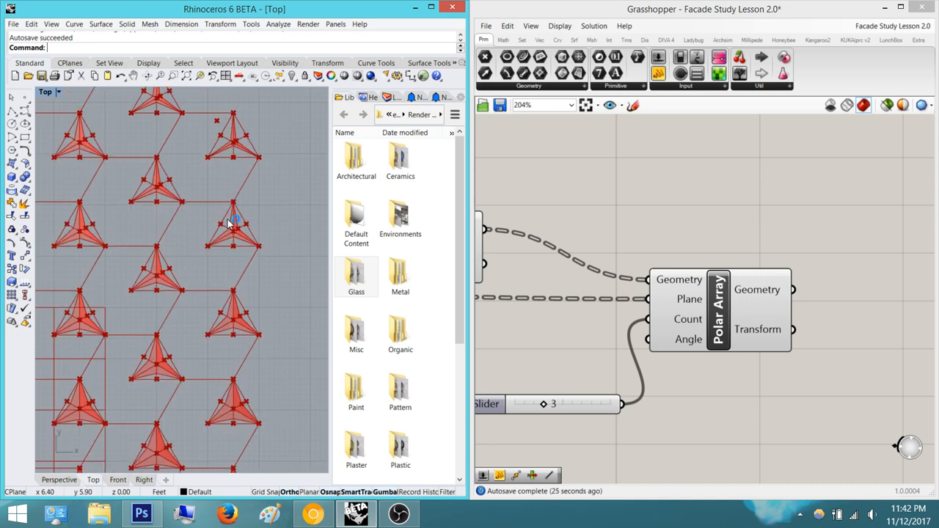
right_drag(231, 327, 237, 213)
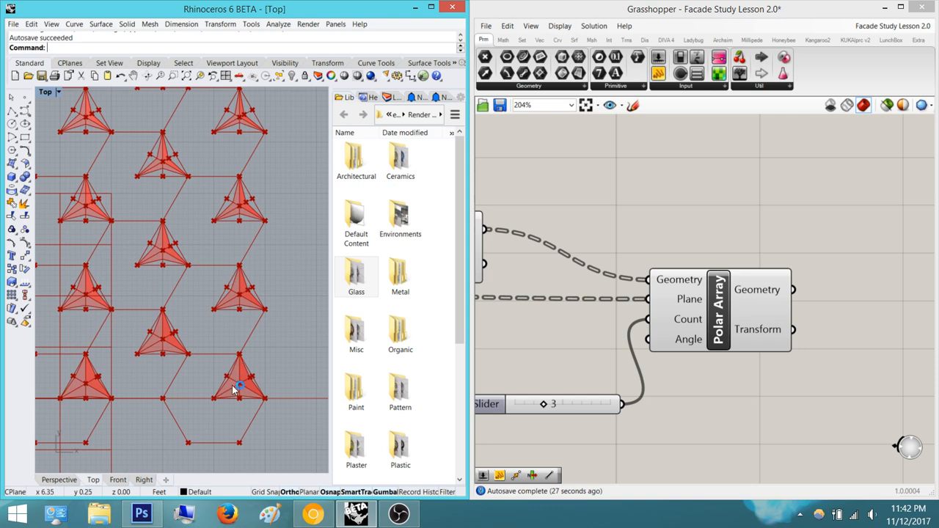
right_drag(235, 318, 261, 316)
scroll(261, 316, down, 4)
right_drag(186, 327, 235, 319)
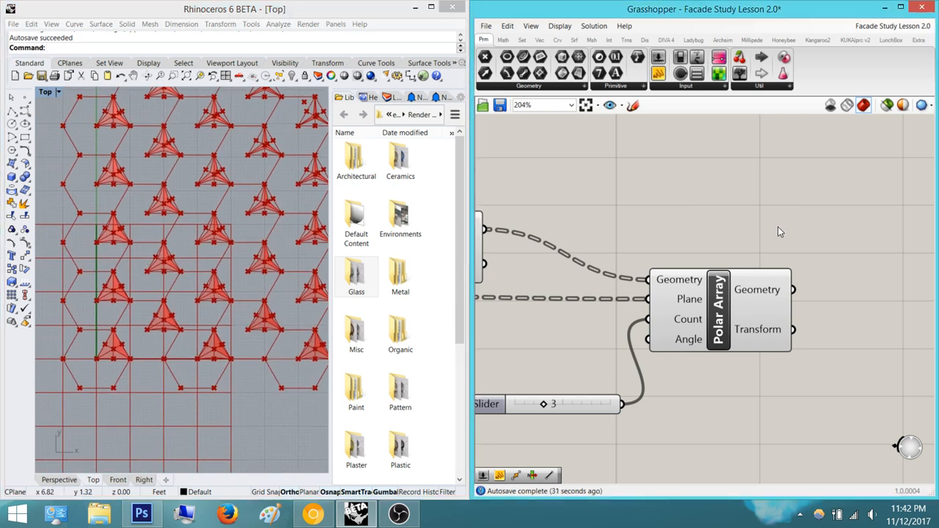
Add a second Brep Join, connect Polar Array's Geometry output to its Breps input, and check its joined output
right_drag(754, 253, 597, 250)
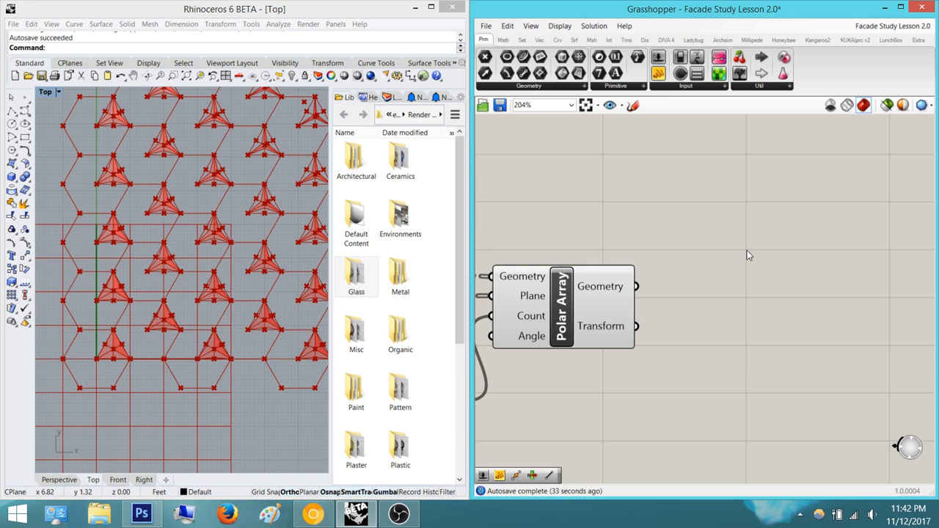
right_drag(648, 288, 696, 281)
double_click(792, 258)
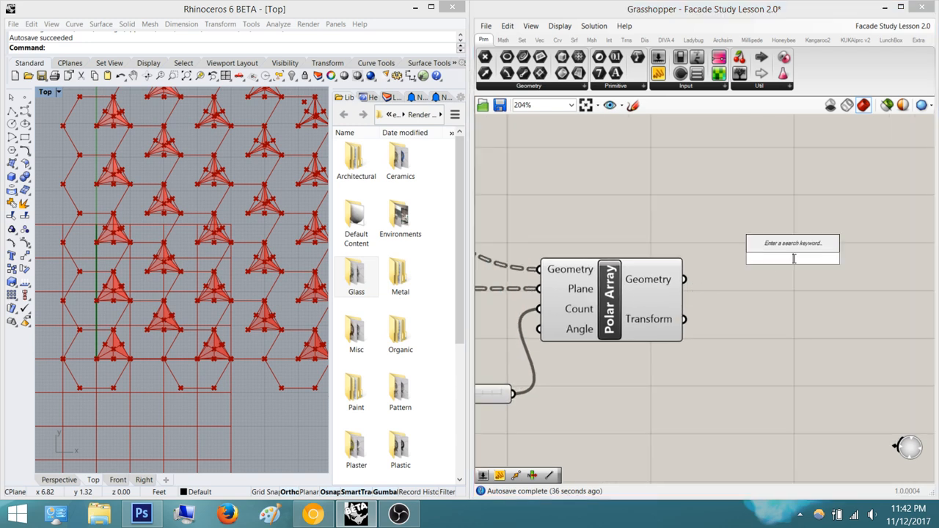
text(join)
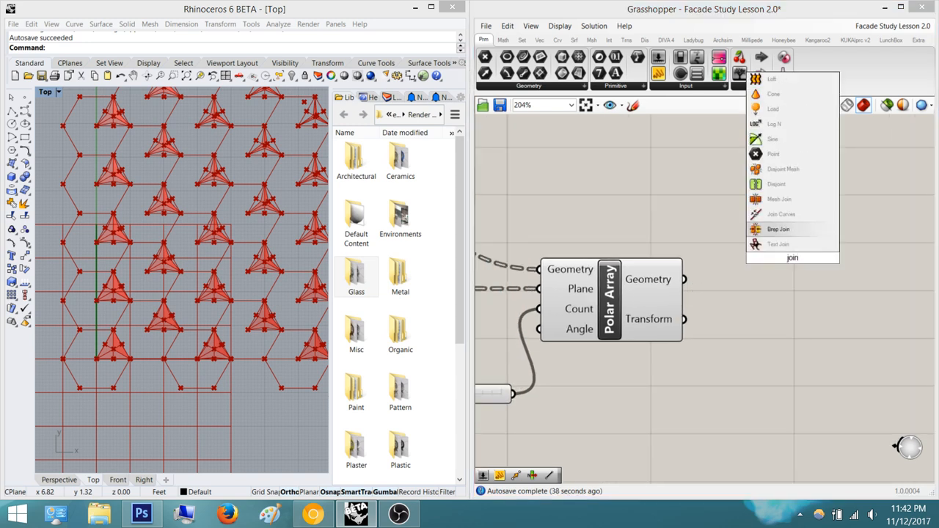
key(Return)
drag(738, 258, 683, 279)
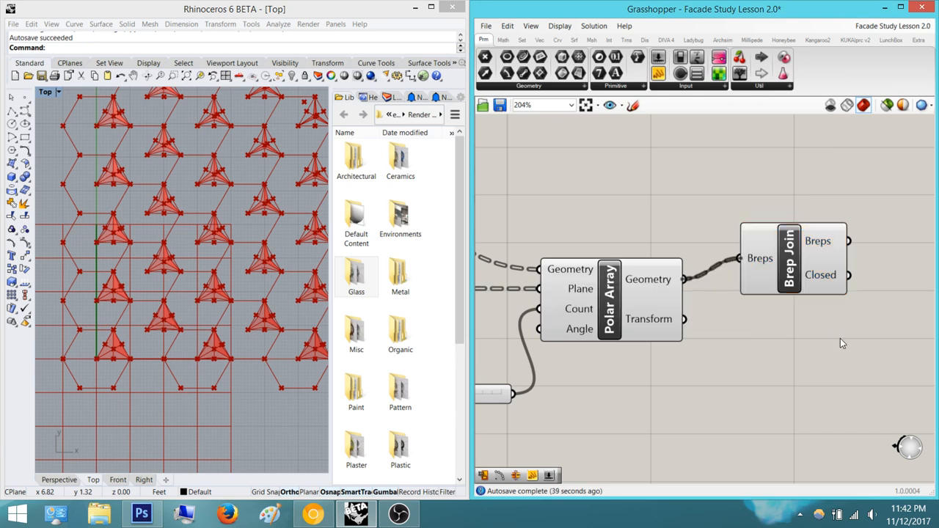
right_drag(821, 293, 618, 326)
click(619, 327)
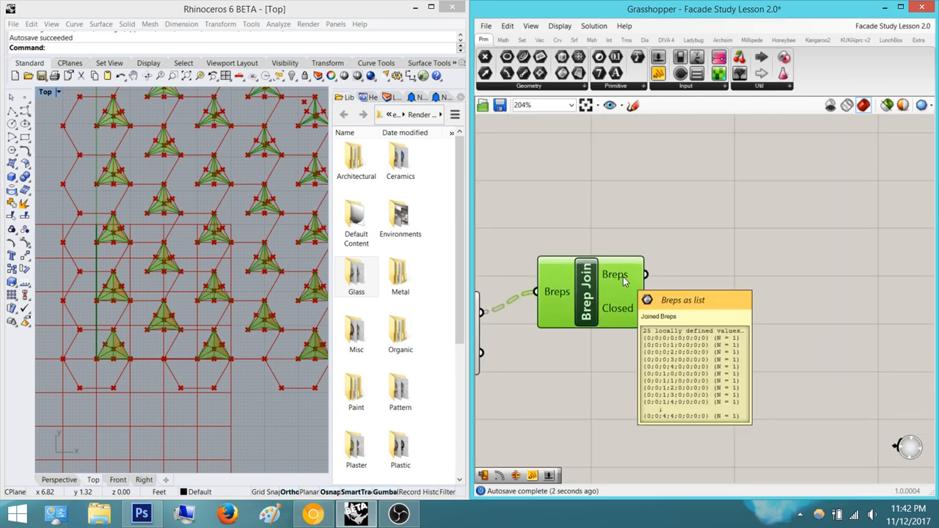
Add a second Polar Array component to the right of the second Brep Join
double_click(783, 269)
double_click(782, 330)
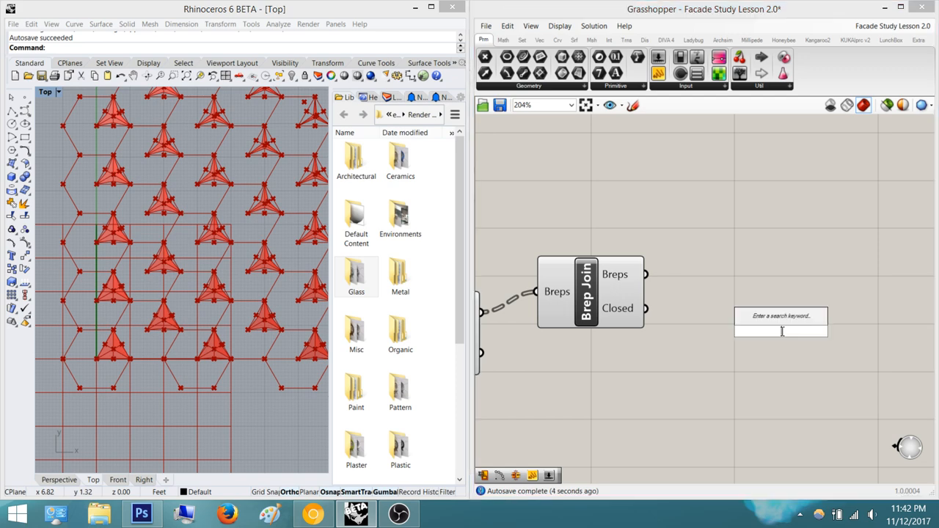
text(polar arr)
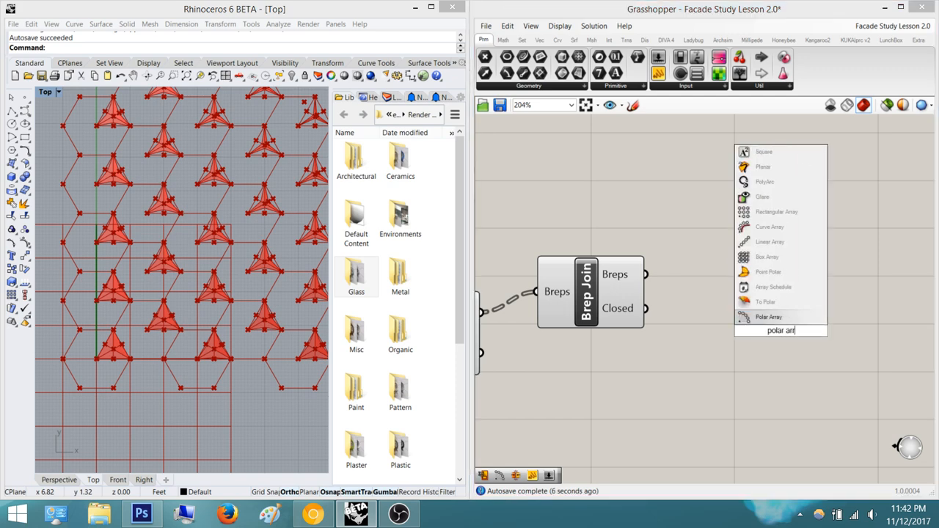
key(Return)
Switch to the browser and examine how the folded triangles repeat around a shared corner in the facade photo
click(313, 514)
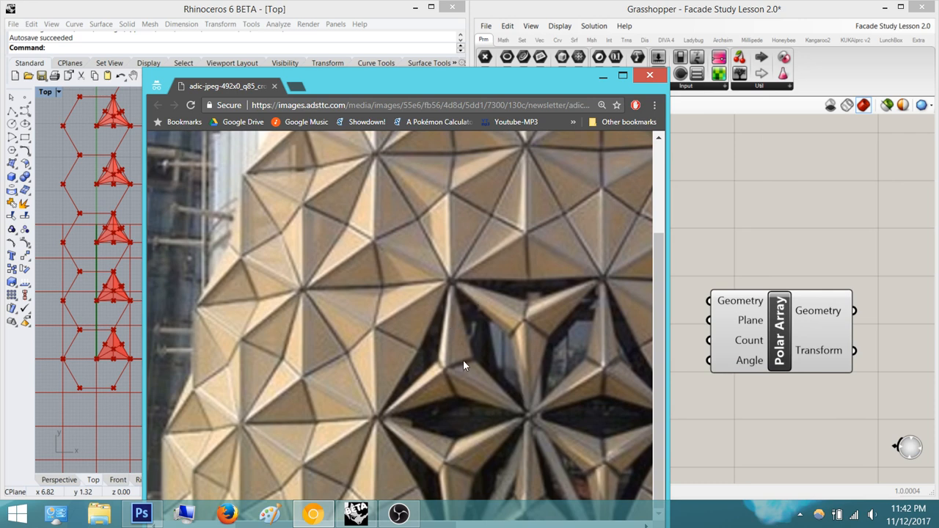
drag(508, 79, 476, 22)
drag(410, 471, 485, 468)
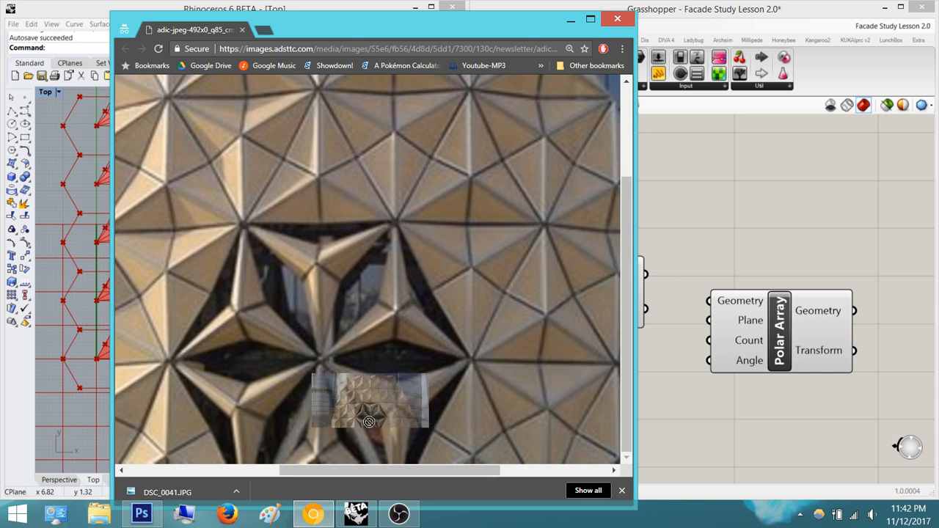
click(570, 20)
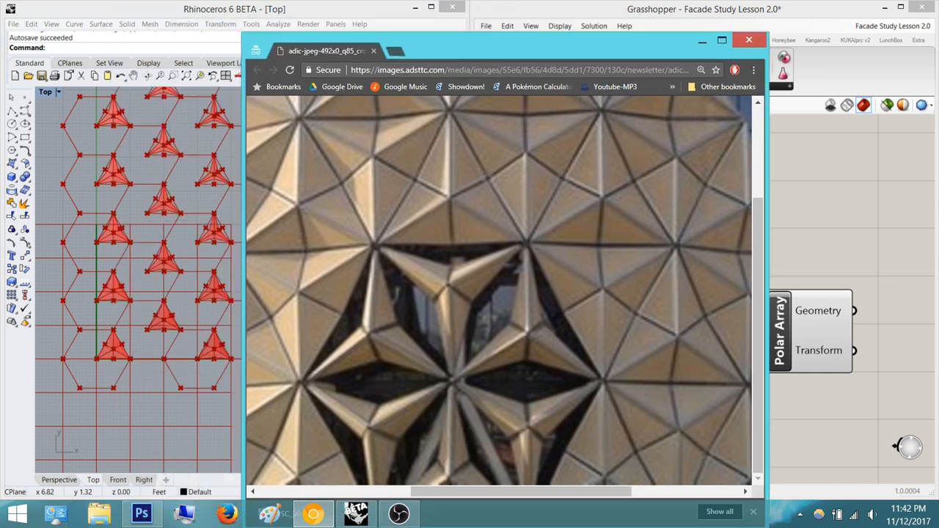
Connect the second Brep Join's Breps output to the second Polar Array's Geometry input and view the whole array in the Top viewport
right_drag(725, 248, 634, 211)
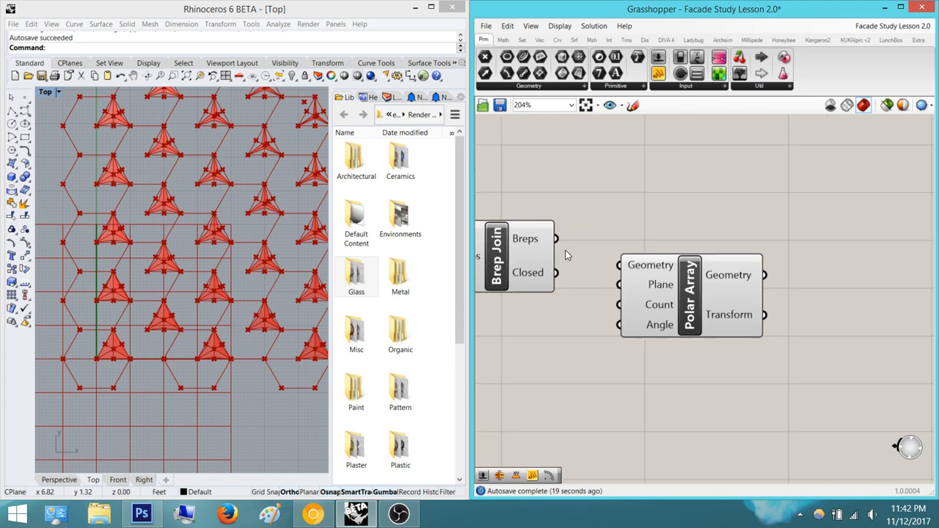
drag(555, 238, 629, 268)
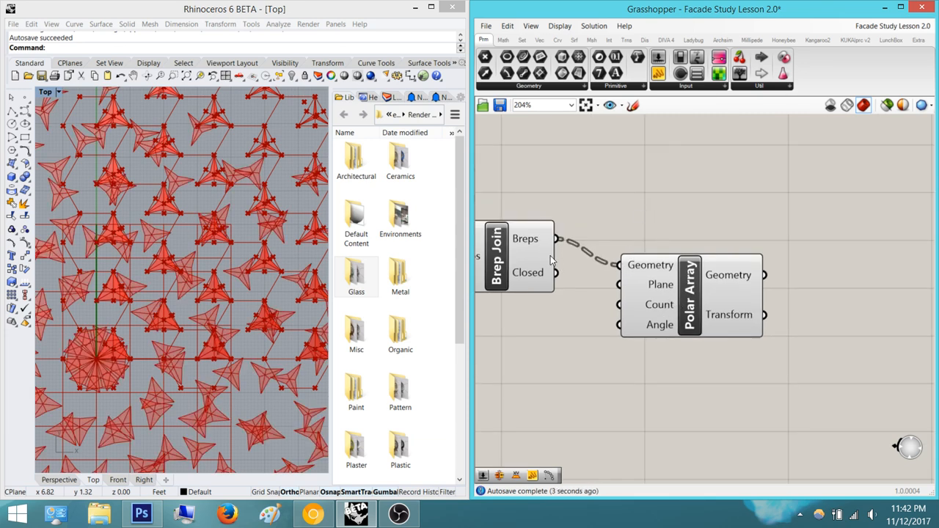
right_drag(660, 176, 656, 175)
scroll(110, 339, down, 4)
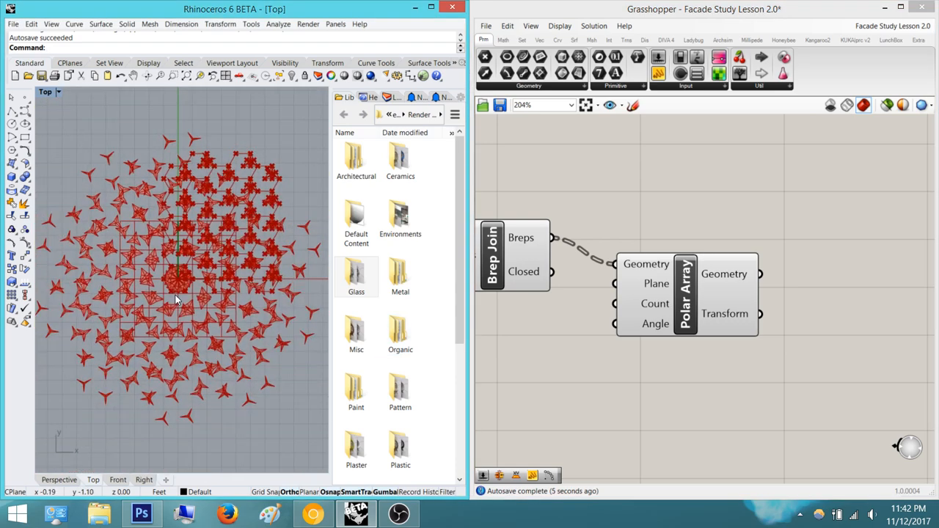
Examine in the Top viewport how the second Polar Array's copies rotate about the origin, and check its Plane input
scroll(175, 293, up, 5)
scroll(175, 293, up, 8)
right_drag(217, 163, 190, 300)
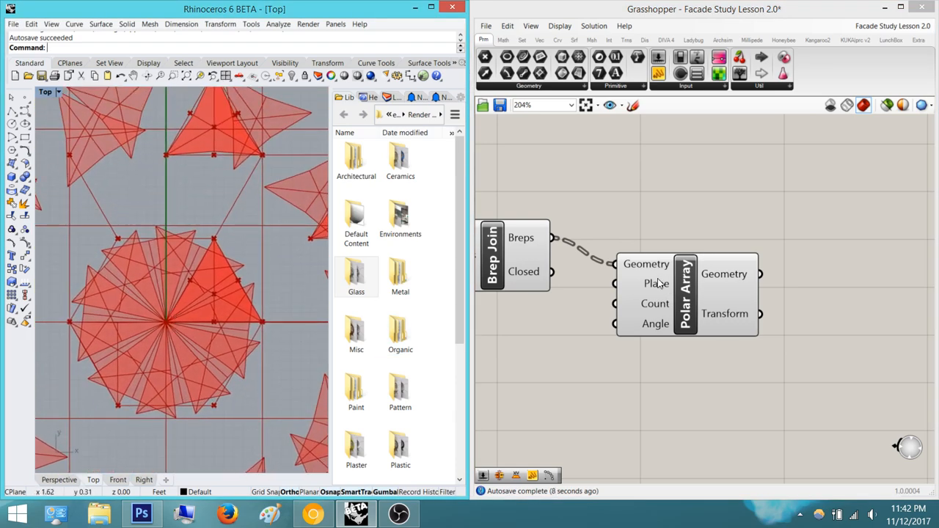
mouse_move(647, 288)
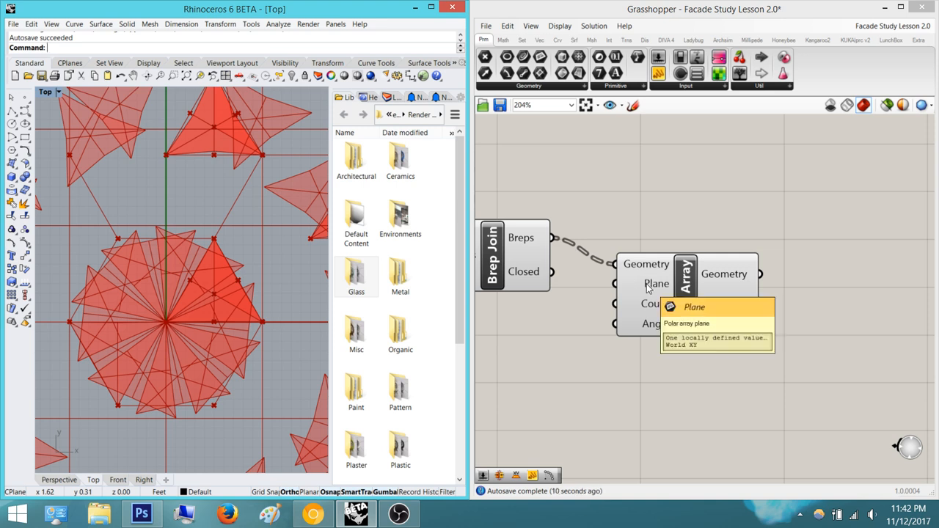
scroll(198, 320, down, 4)
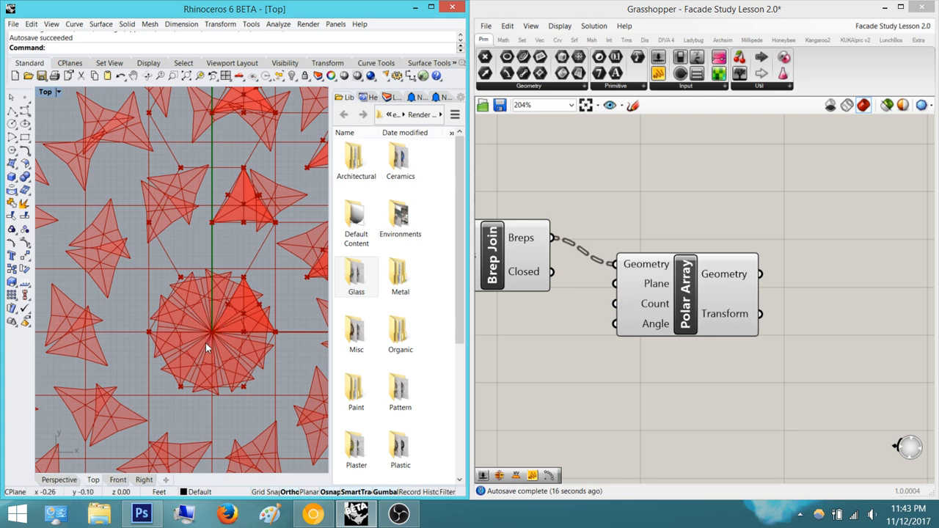
scroll(223, 341, down, 6)
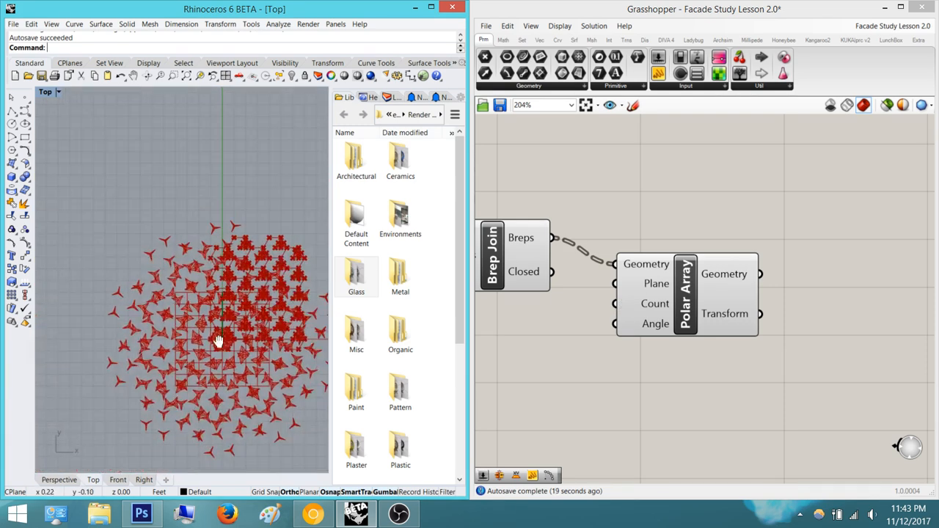
right_drag(220, 338, 165, 291)
scroll(165, 291, up, 6)
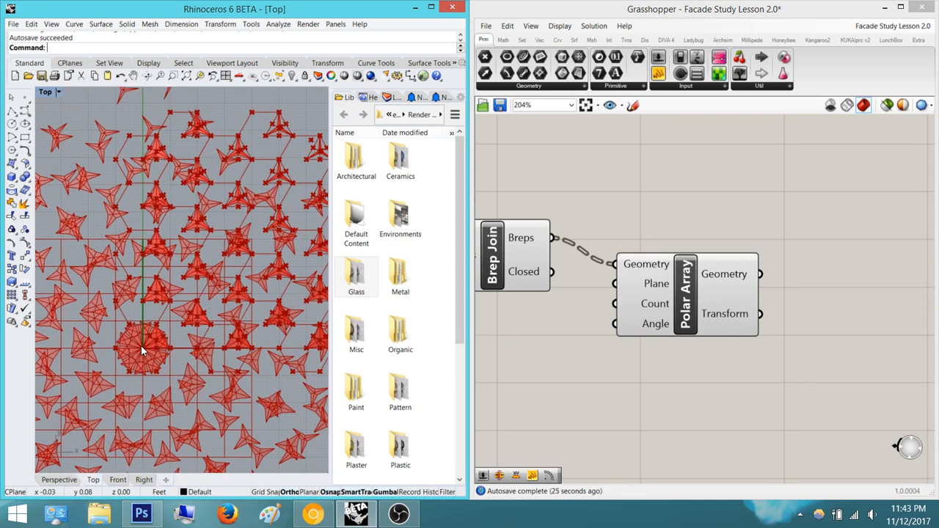
scroll(140, 346, down, 2)
scroll(116, 360, up, 10)
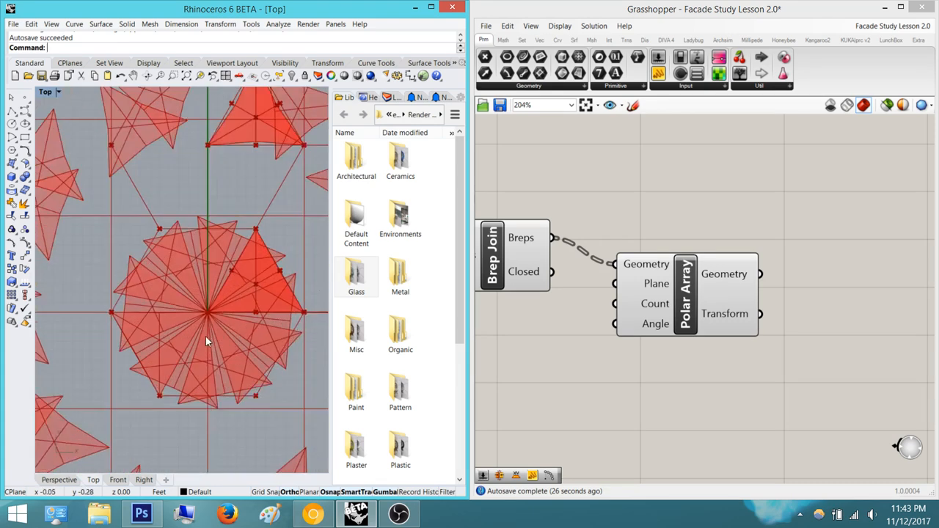
scroll(206, 340, up, 4)
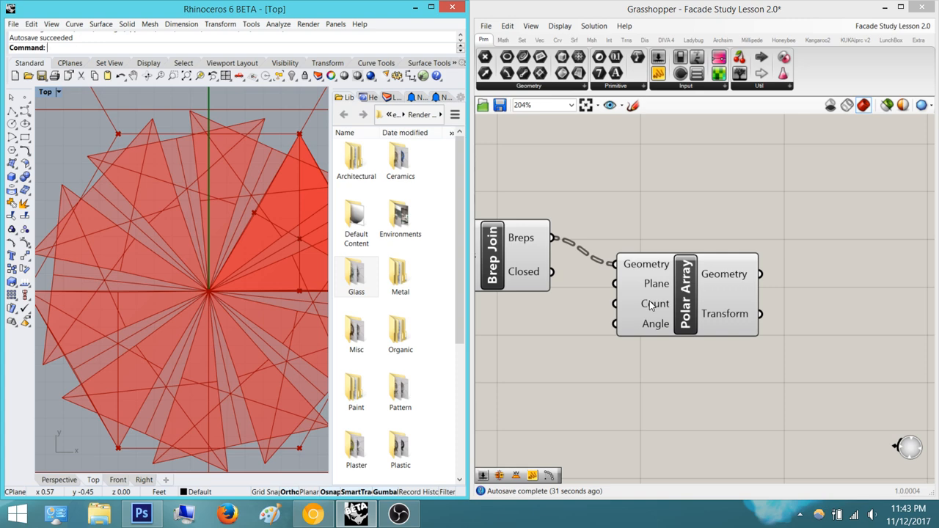
scroll(245, 171, down, 8)
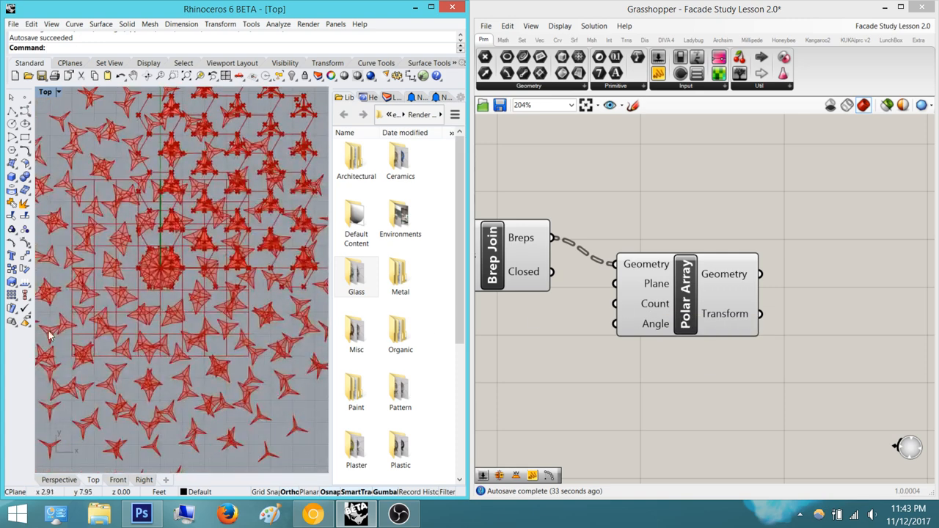
Disconnect the second Brep Join from the second Polar Array's Geometry input and move the Polar Array farther from the Brep Join
drag(653, 304, 692, 294)
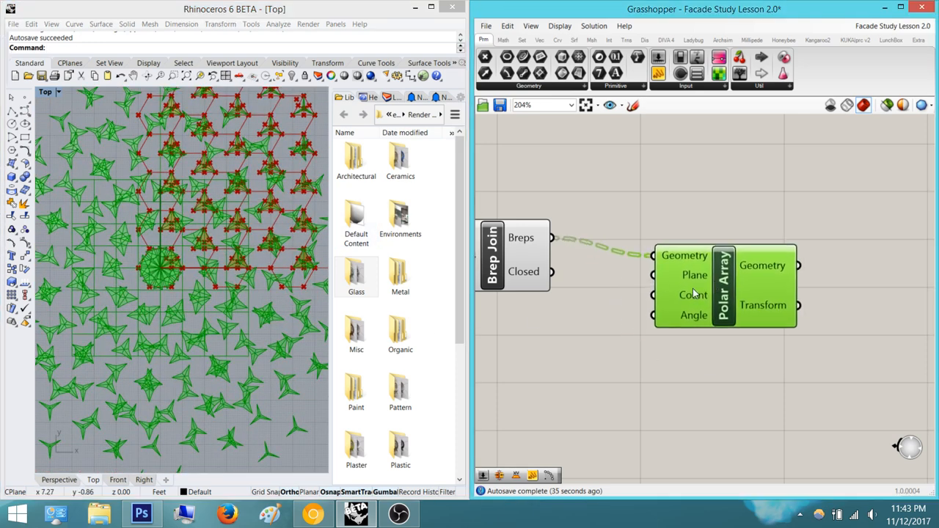
right_click(679, 265)
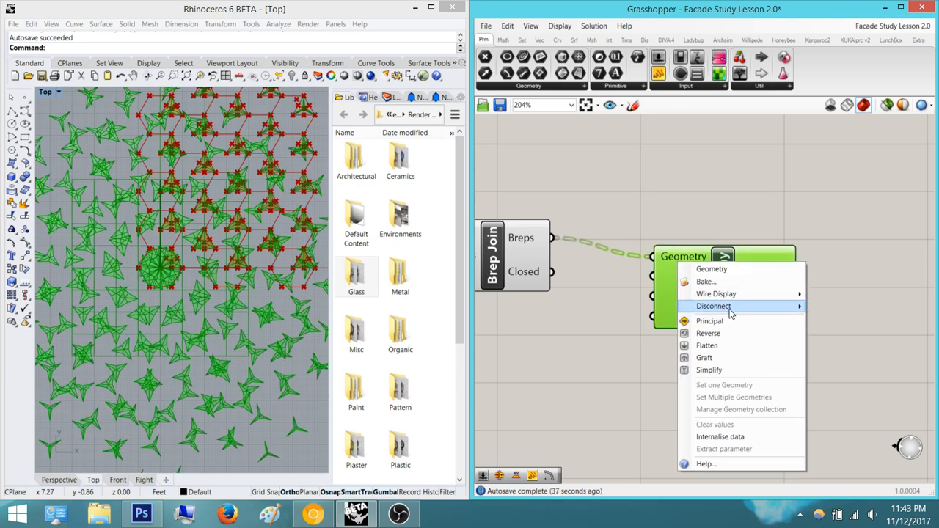
click(866, 308)
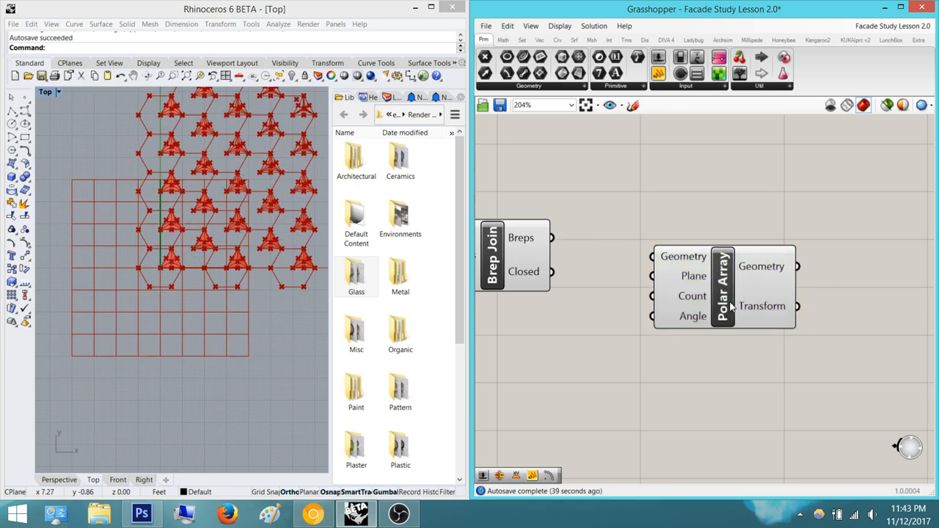
drag(731, 306, 764, 258)
double_click(737, 354)
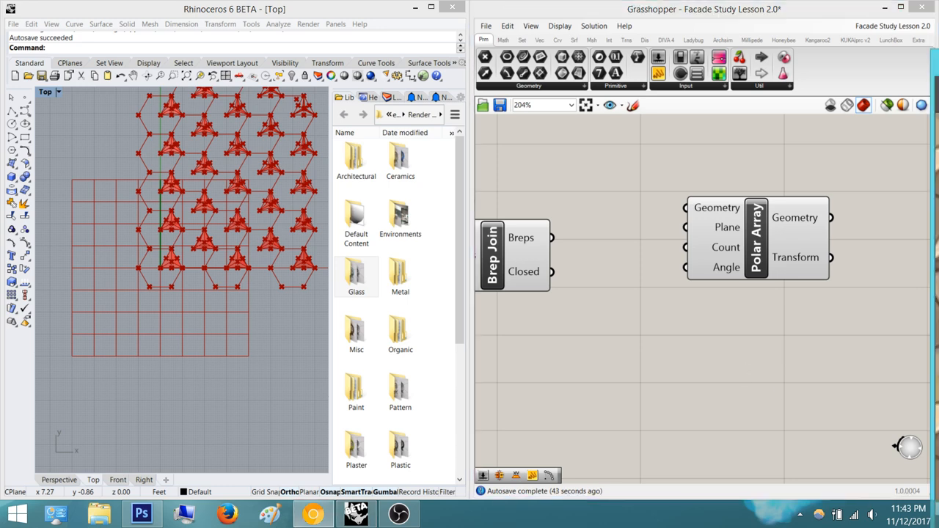
Switch to the browser, compare the triangles meeting around a single point in the facade photo, and return to Grasshopper
click(313, 514)
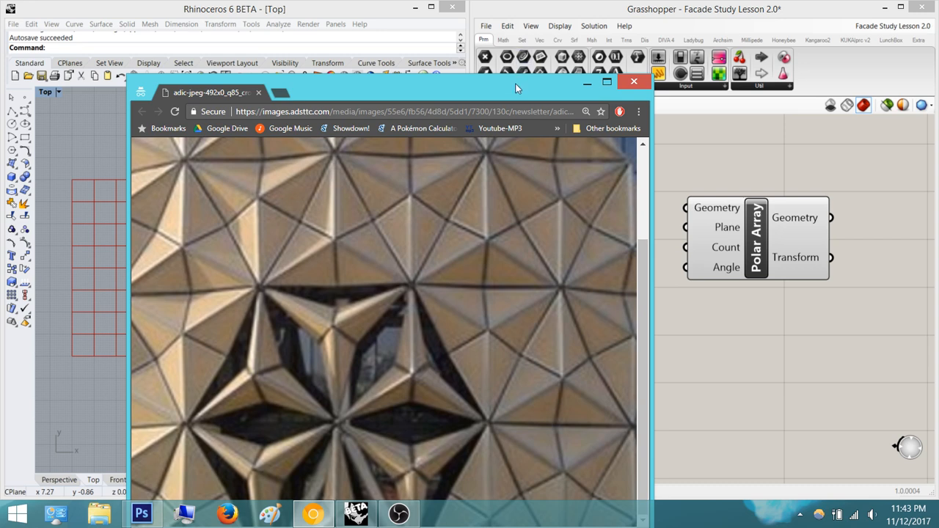
drag(516, 88, 515, 38)
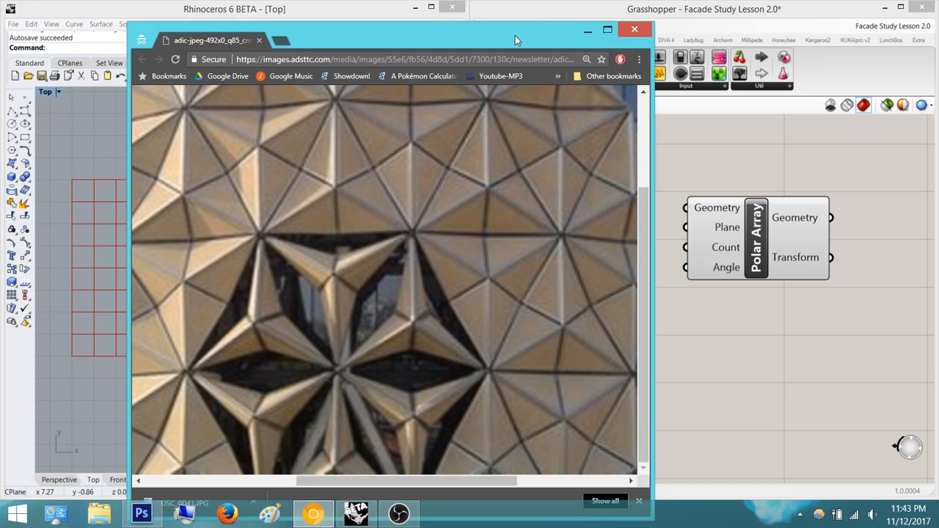
click(587, 30)
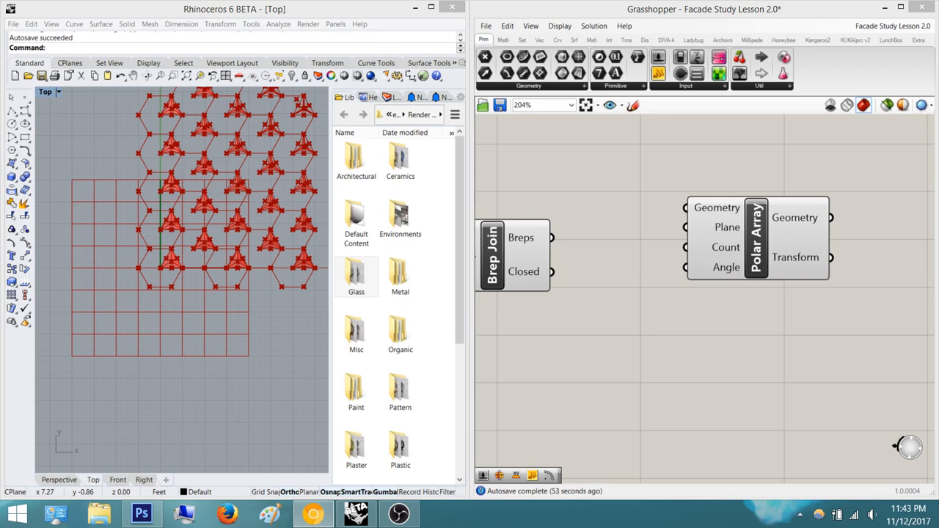
key(alt+Tab)
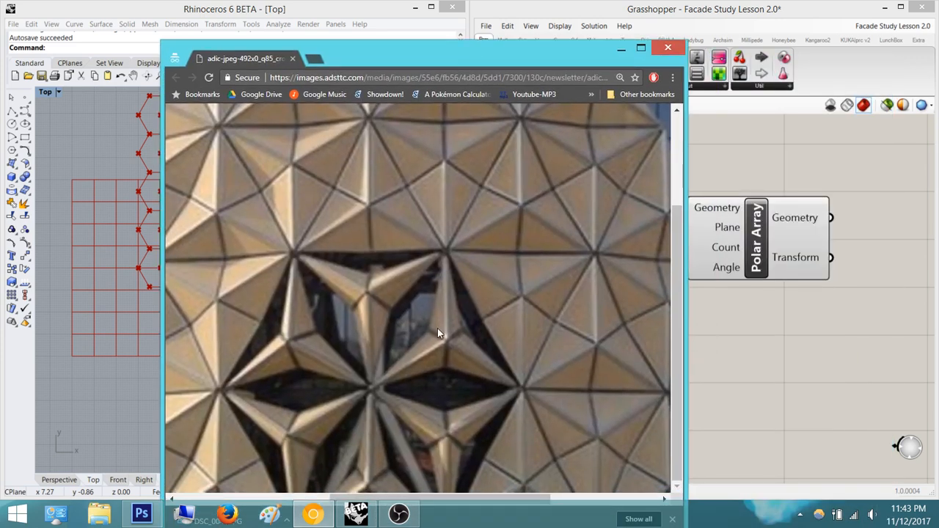
click(621, 47)
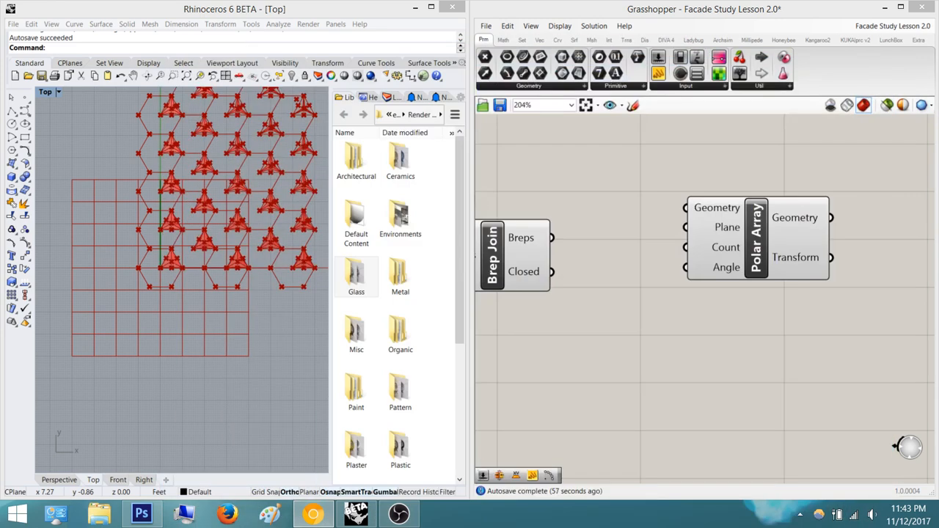
Add a number slider set to 6, connect it to the second Polar Array's Count input, and place it below the second Brep Join
double_click(664, 310)
text(6)
key(Return)
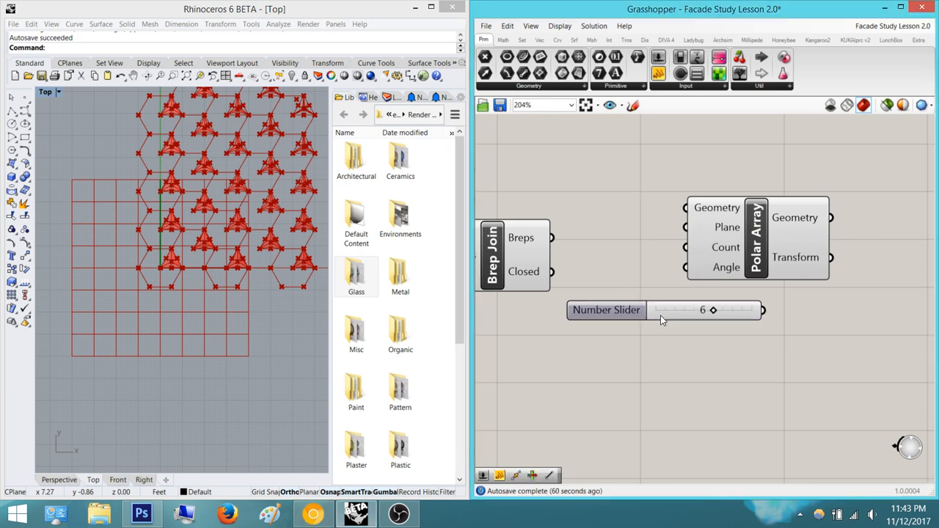
drag(763, 309, 685, 247)
drag(641, 325, 561, 368)
Connect the hexagon grid's output to the second Polar Array's Plane input and the second Brep Join's Breps output to its Geometry input
scroll(222, 254, up, 10)
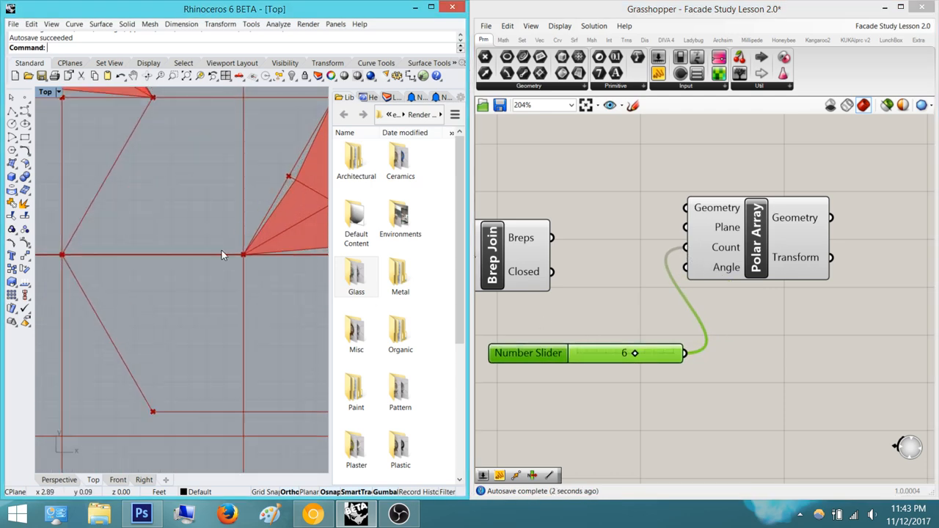
scroll(222, 255, down, 12)
scroll(605, 235, down, 8)
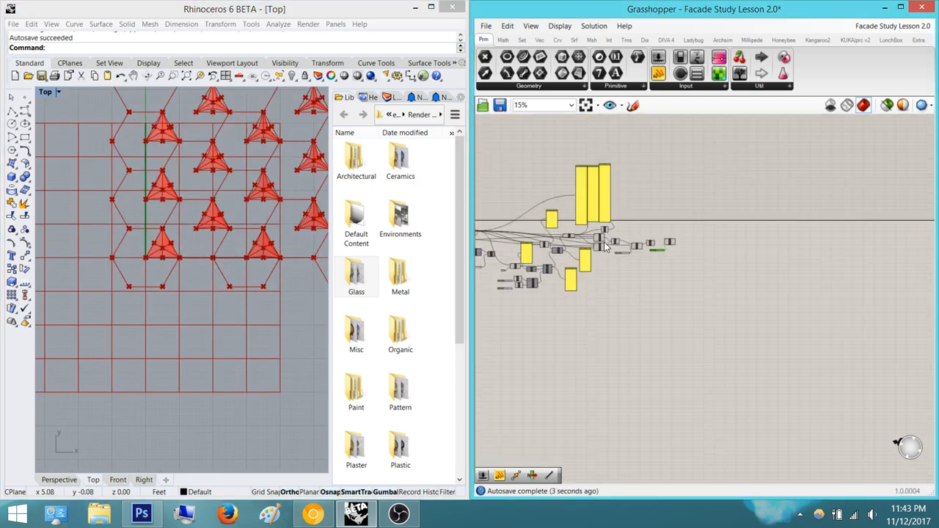
scroll(606, 247, up, 6)
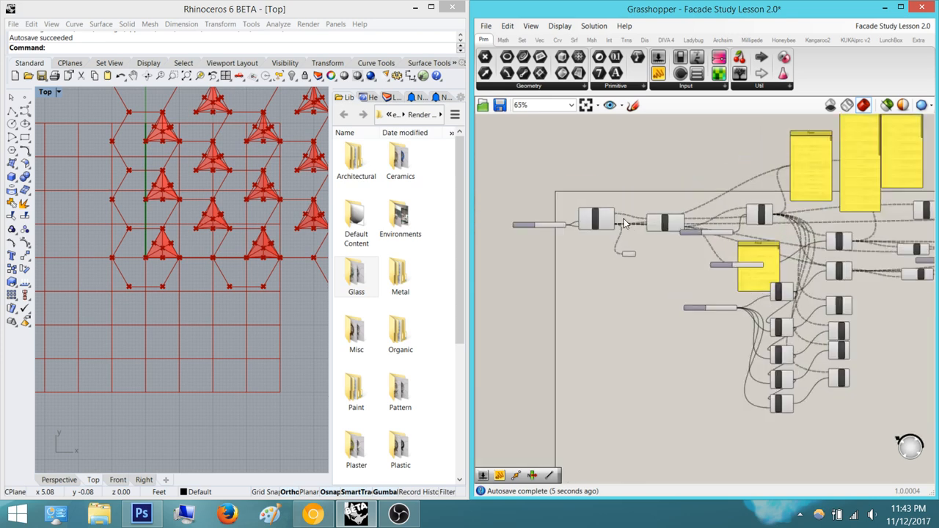
scroll(623, 224, up, 2)
scroll(651, 258, down, 5)
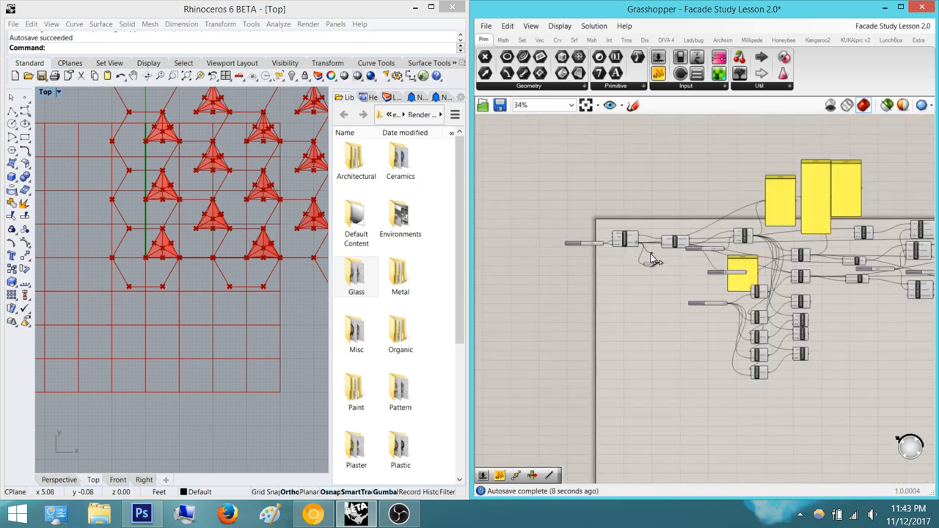
scroll(688, 276, down, 7)
scroll(843, 281, up, 3)
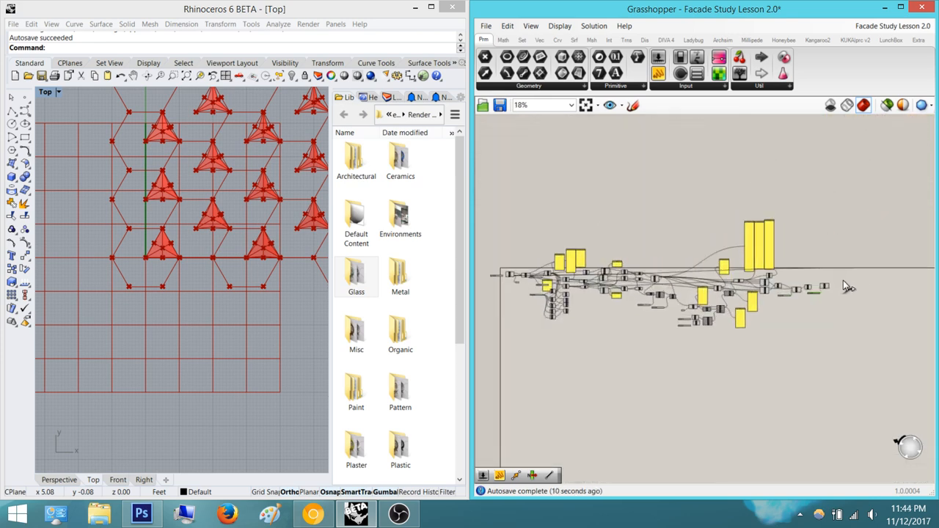
scroll(843, 281, up, 8)
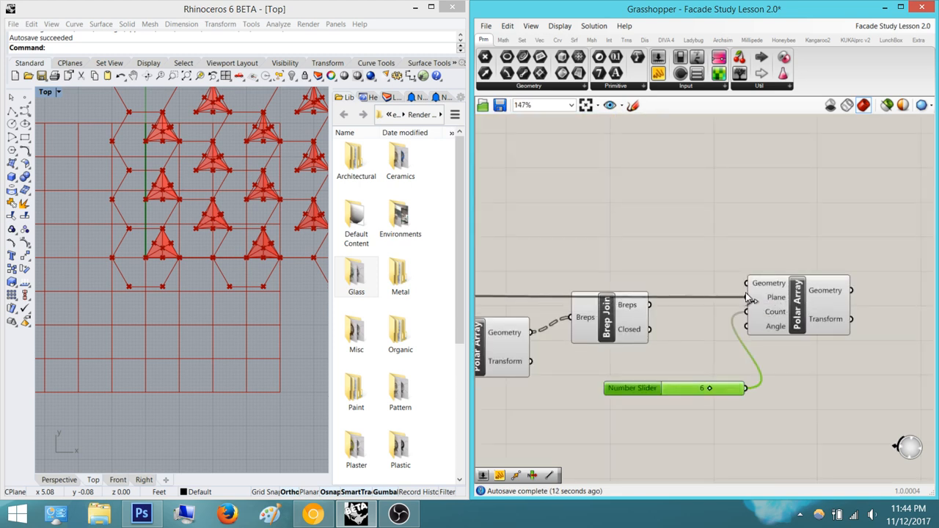
drag(746, 293, 568, 322)
scroll(744, 287, up, 2)
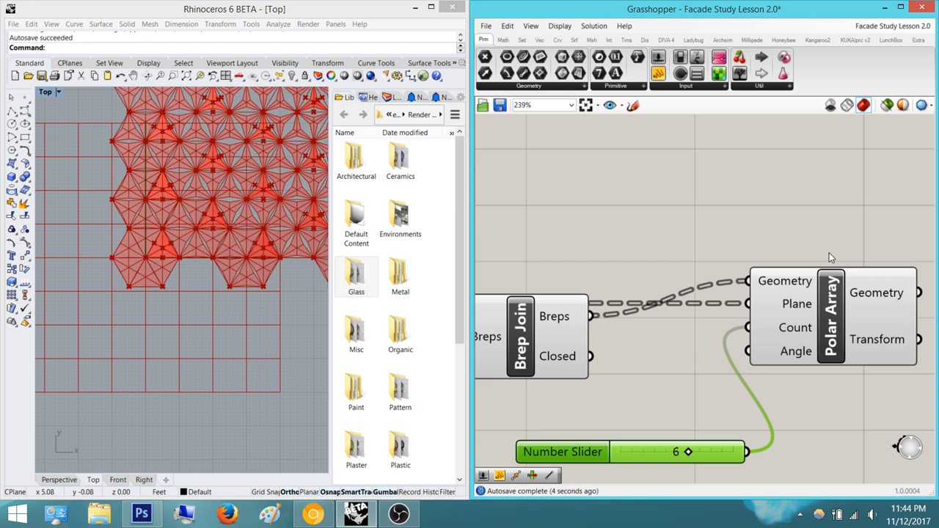
Highlight the second Polar Array's output and inspect the full facade pattern in the Top viewport
click(801, 203)
right_drag(924, 326, 767, 326)
click(734, 319)
click(186, 223)
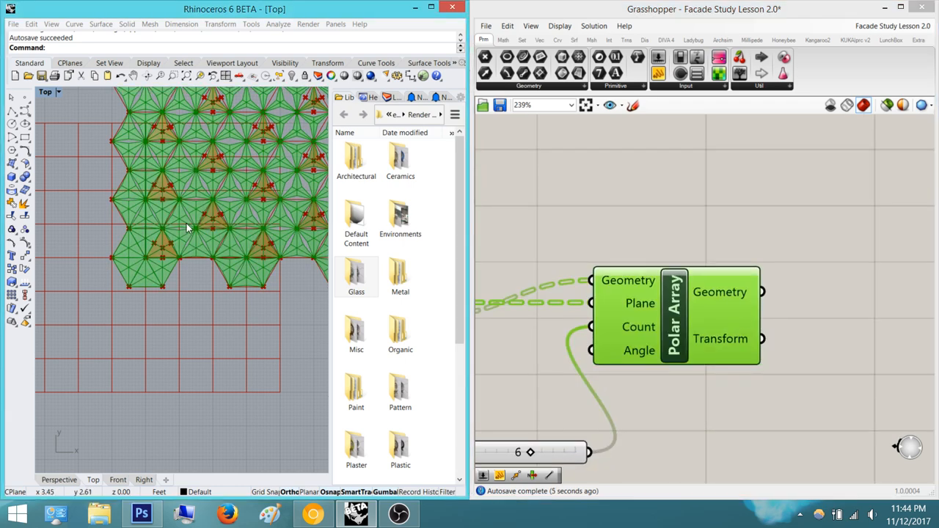
scroll(186, 223, down, 10)
right_drag(223, 192, 305, 193)
scroll(303, 214, up, 9)
click(513, 249)
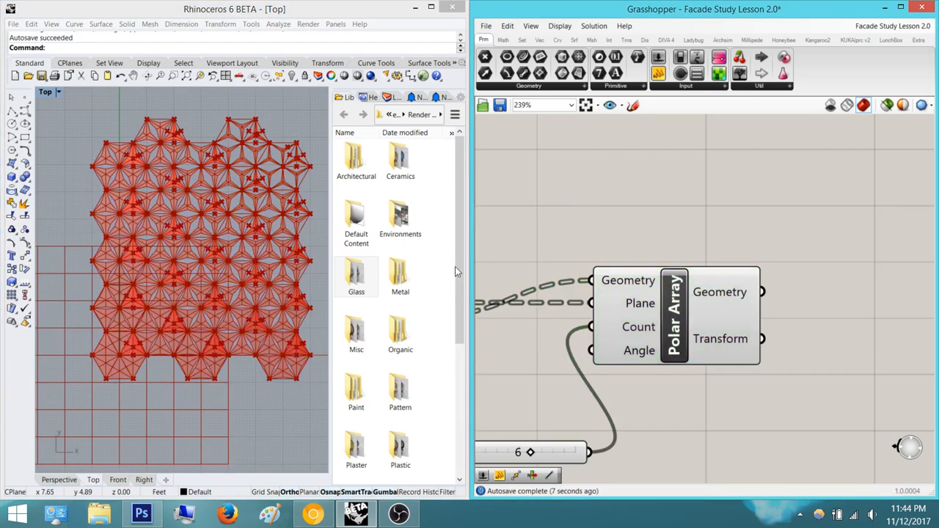
Inspect the folded panels and the openings between them across the facade in the Perspective viewport
click(59, 480)
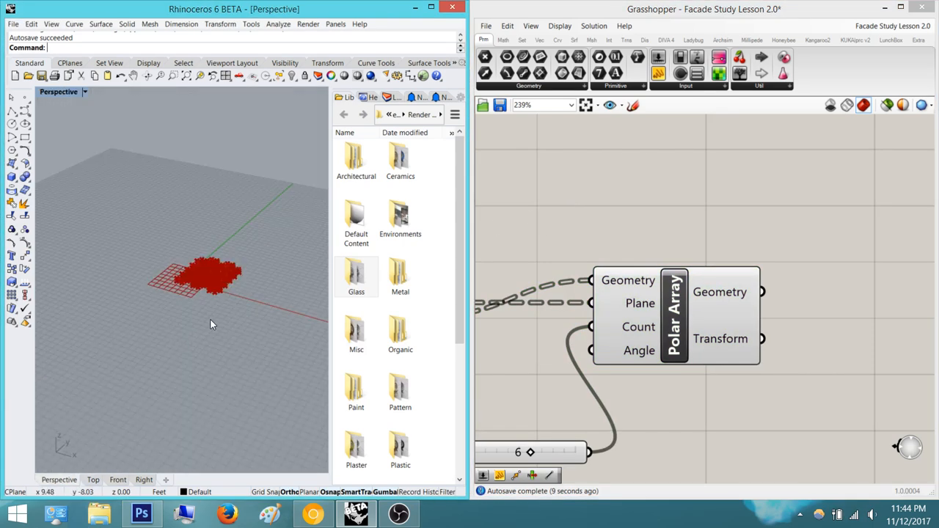
right_drag(211, 325, 143, 366)
scroll(252, 347, up, 10)
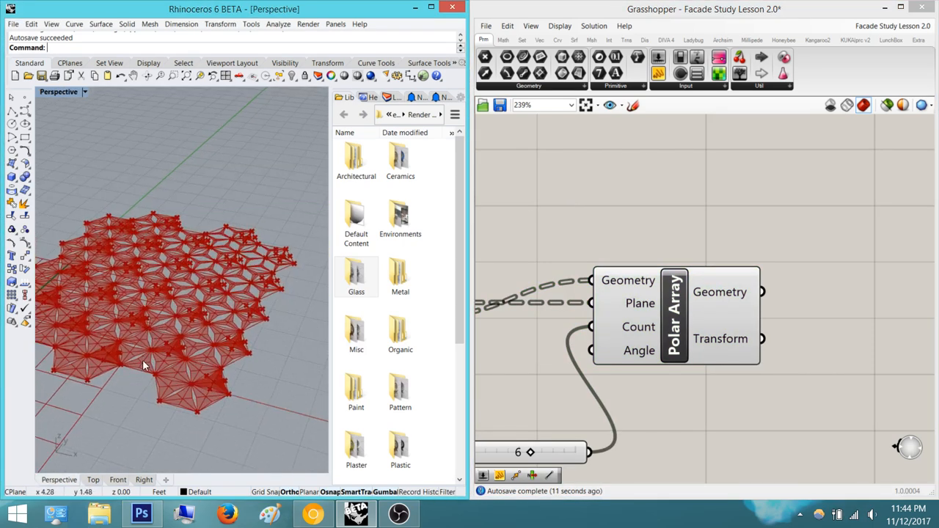
scroll(143, 365, up, 10)
right_drag(89, 293, 122, 311)
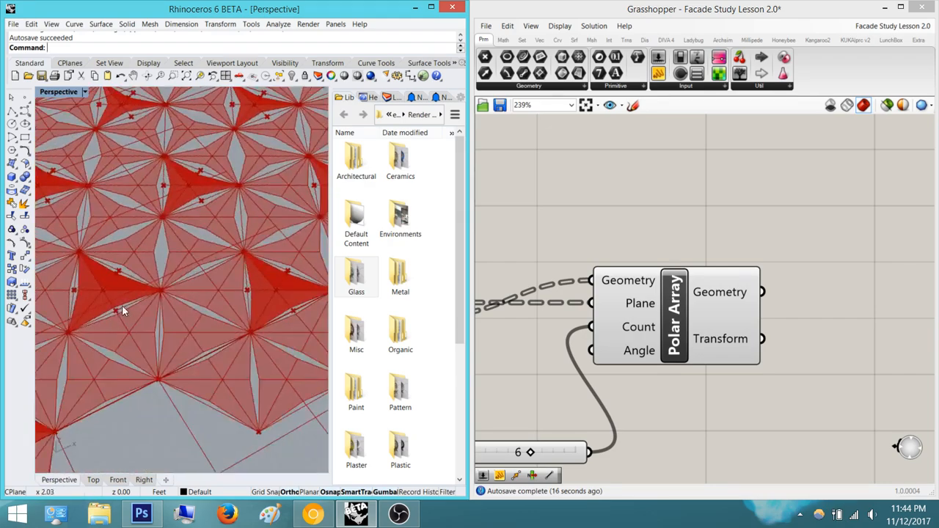
scroll(122, 311, down, 10)
right_drag(235, 289, 178, 255)
Review the definition leading to the second Polar Array, highlight its output, and view the facade in the Front viewport
scroll(730, 255, down, 3)
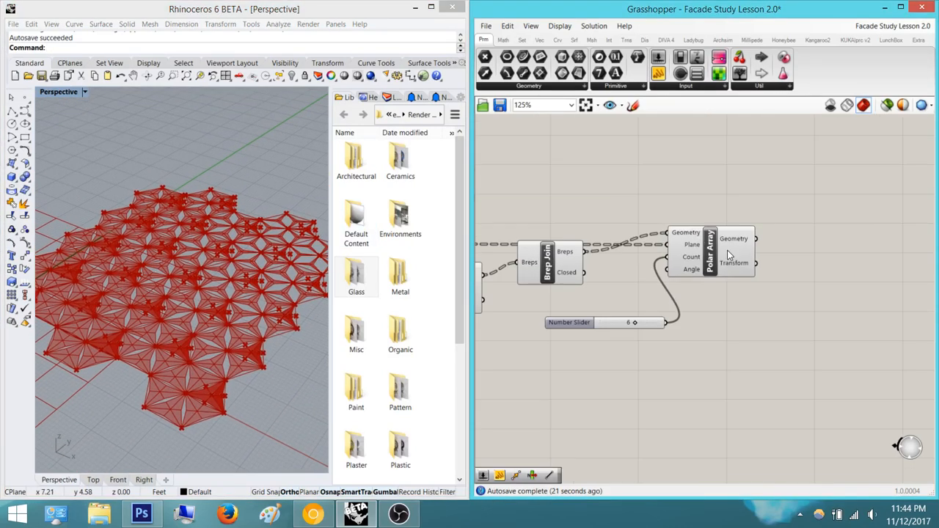
scroll(729, 255, down, 6)
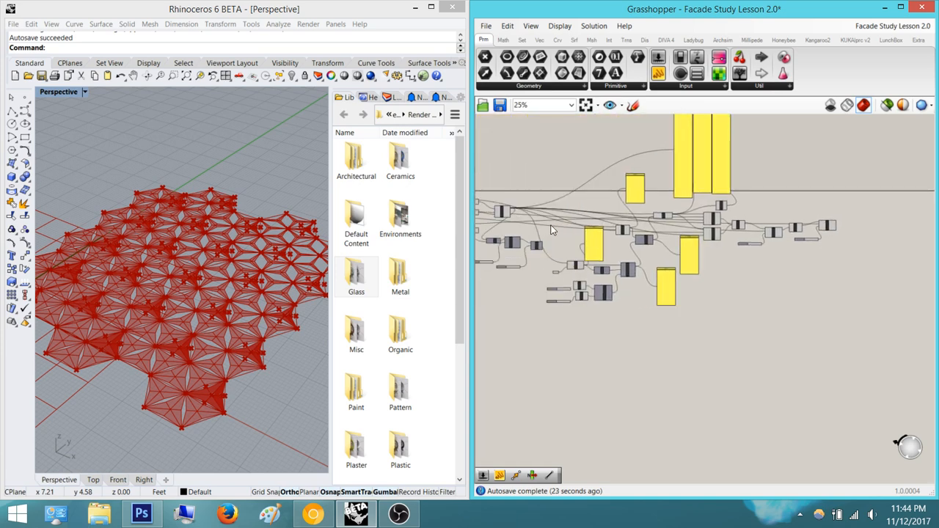
scroll(552, 229, up, 6)
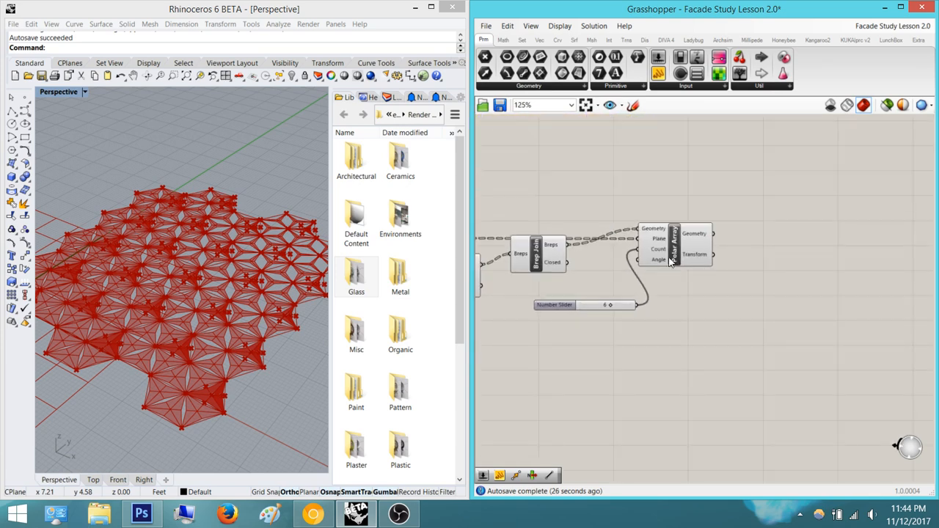
scroll(670, 261, up, 2)
click(688, 251)
right_drag(154, 302, 188, 272)
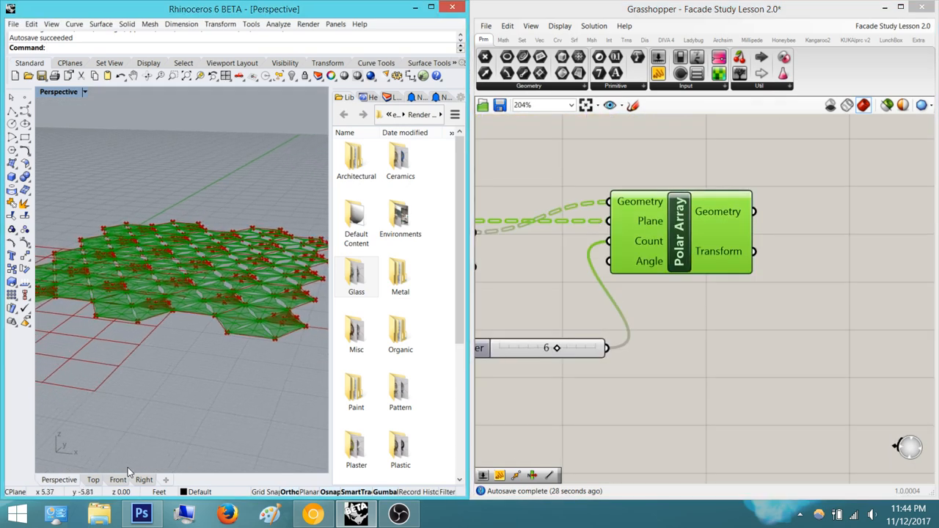
click(117, 480)
scroll(235, 244, up, 12)
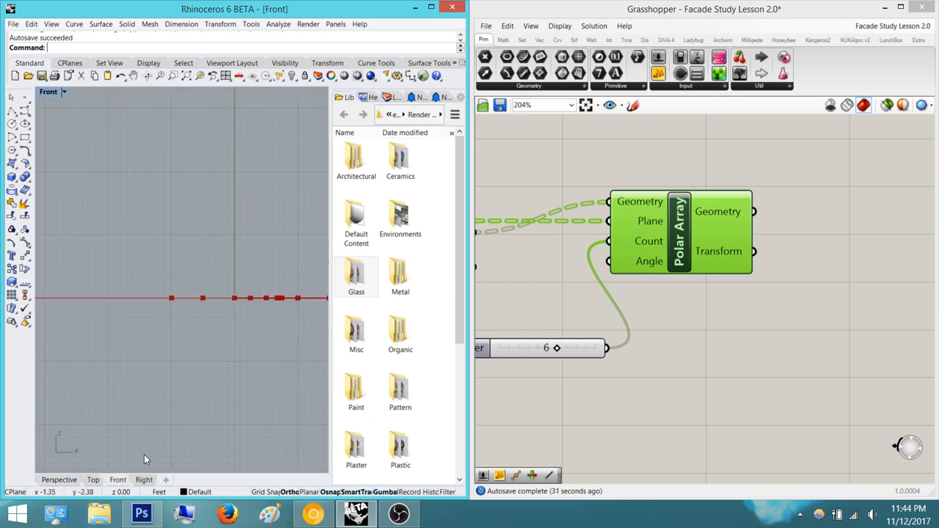
Inspect the arrayed facade panels in the Perspective viewport and close up in the Top viewport
click(60, 479)
right_drag(206, 214, 242, 244)
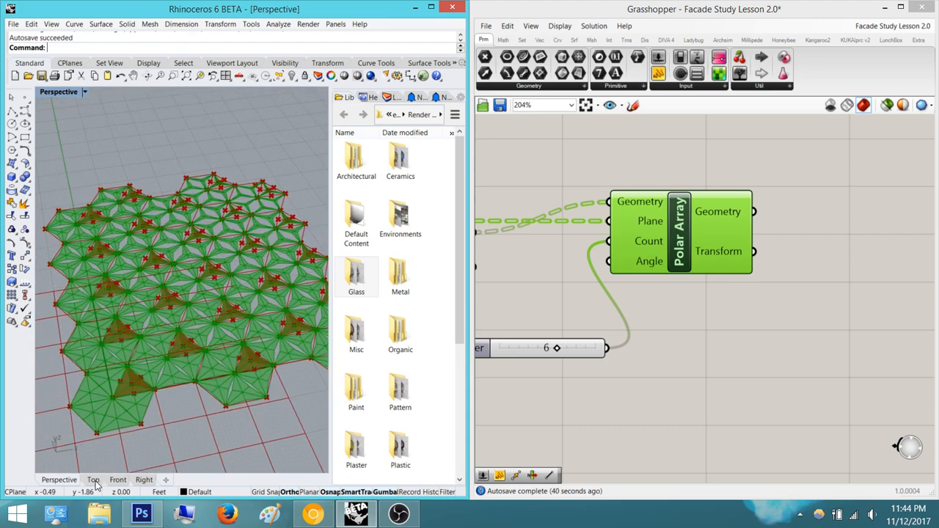
click(94, 480)
right_drag(230, 180, 251, 169)
scroll(180, 232, up, 7)
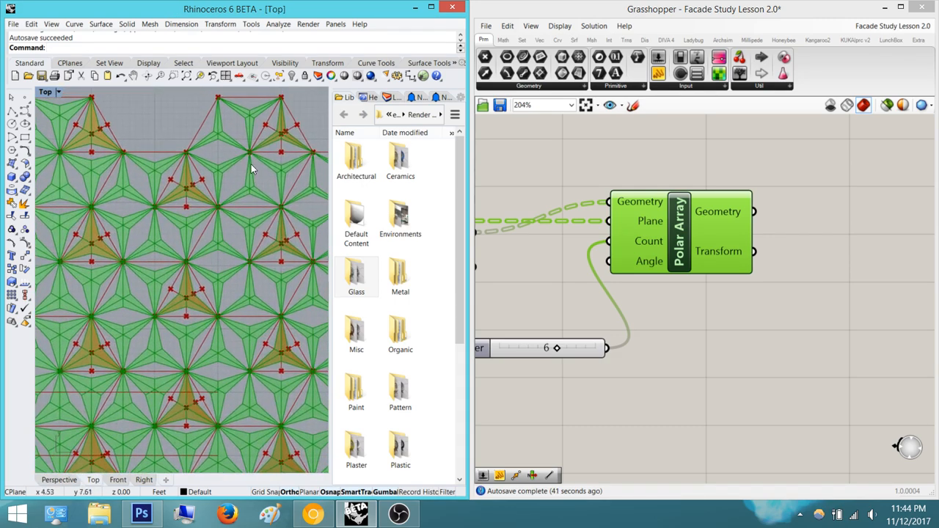
scroll(244, 165, down, 1)
scroll(268, 154, down, 5)
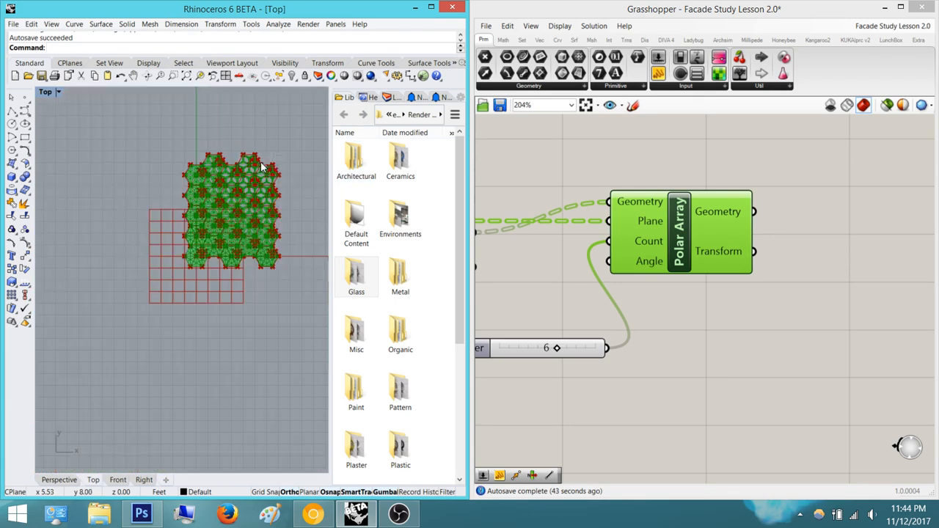
Select the attractor point near the facade's upper right corner and move it to the upper left, then down to the lower left
drag(296, 204, 148, 149)
right_drag(266, 165, 228, 180)
scroll(191, 189, up, 10)
scroll(192, 190, down, 12)
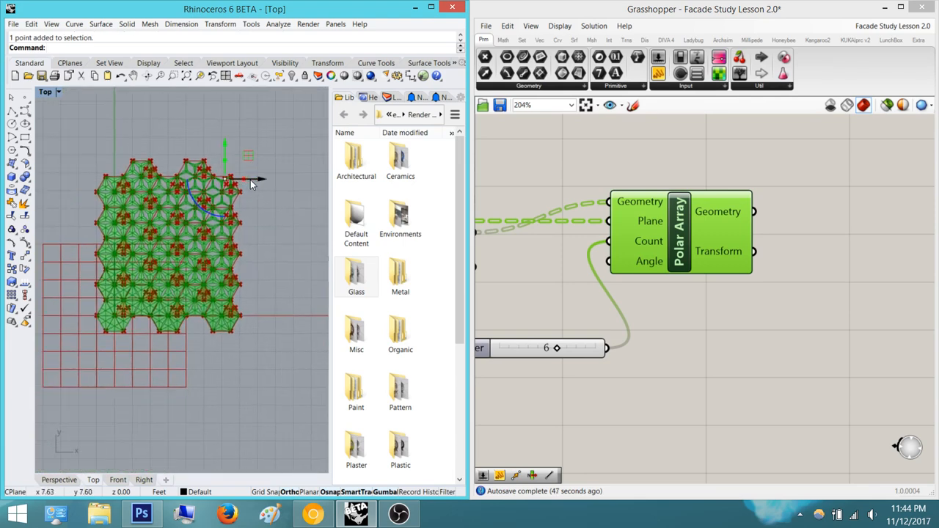
drag(250, 180, 171, 187)
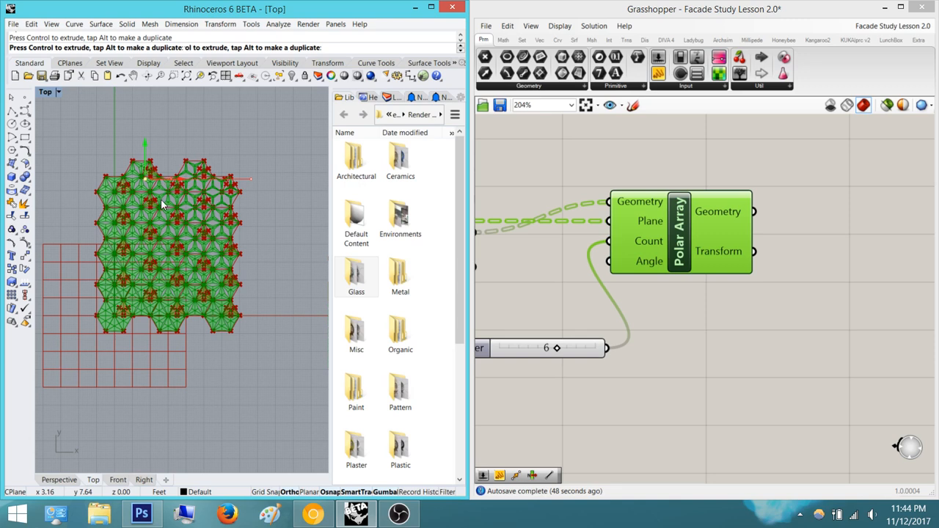
right_drag(181, 224, 191, 193)
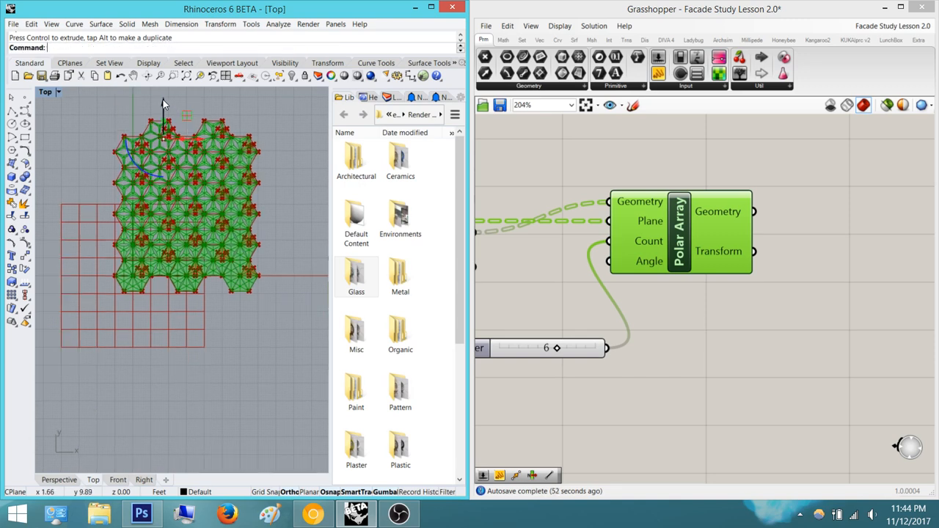
click(163, 253)
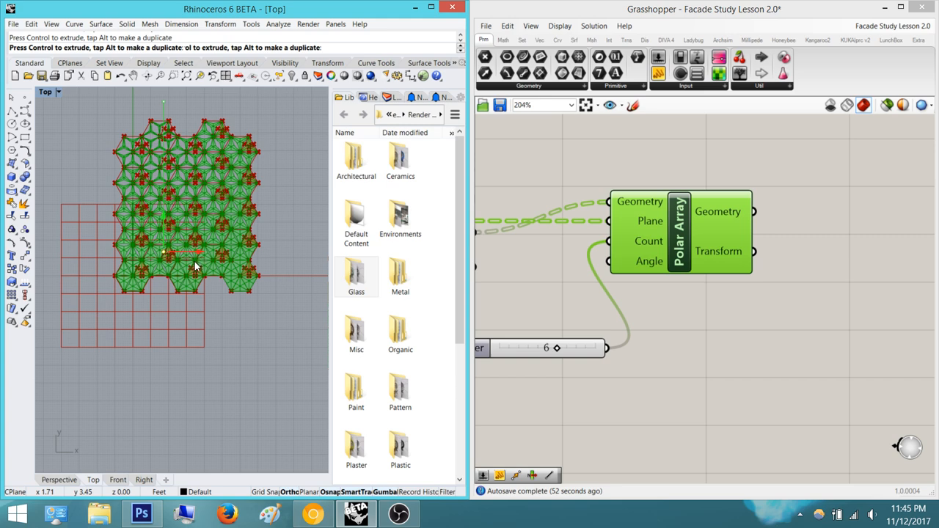
Move the attractor point across the facade to the lower right, up to the upper right, and back to the upper left
scroll(194, 261, up, 5)
scroll(210, 300, down, 4)
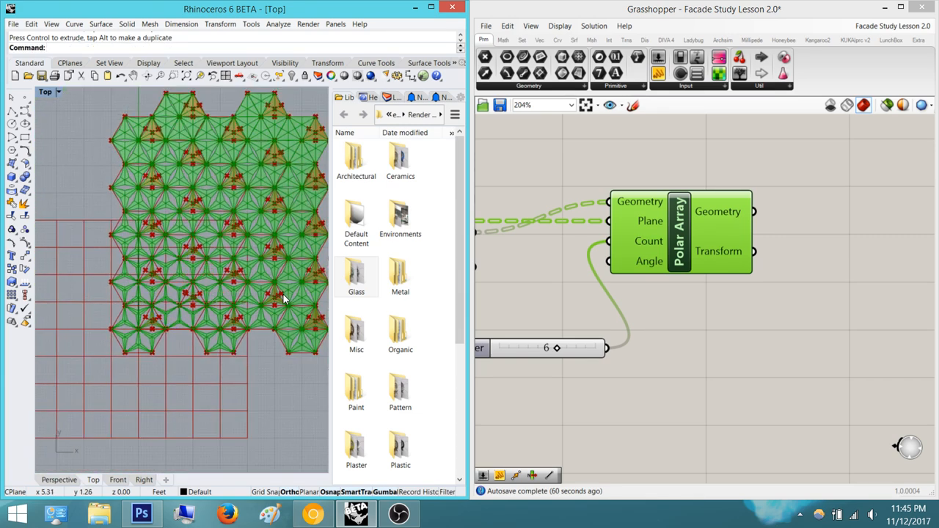
click(215, 292)
drag(215, 291, 304, 297)
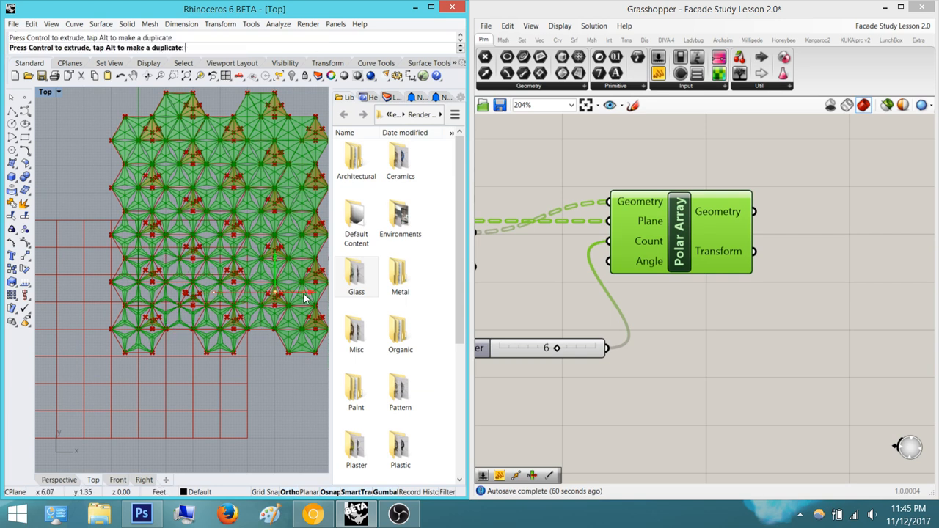
drag(275, 264, 268, 143)
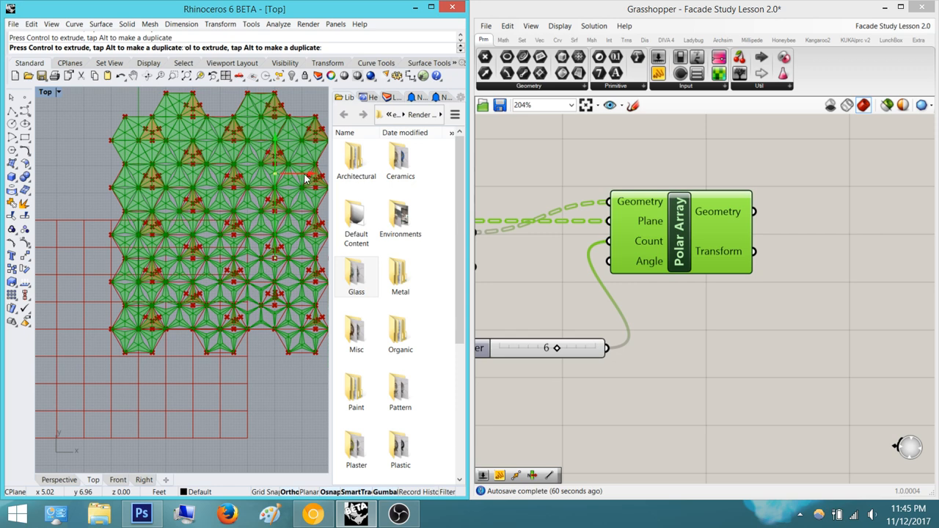
drag(303, 174, 208, 173)
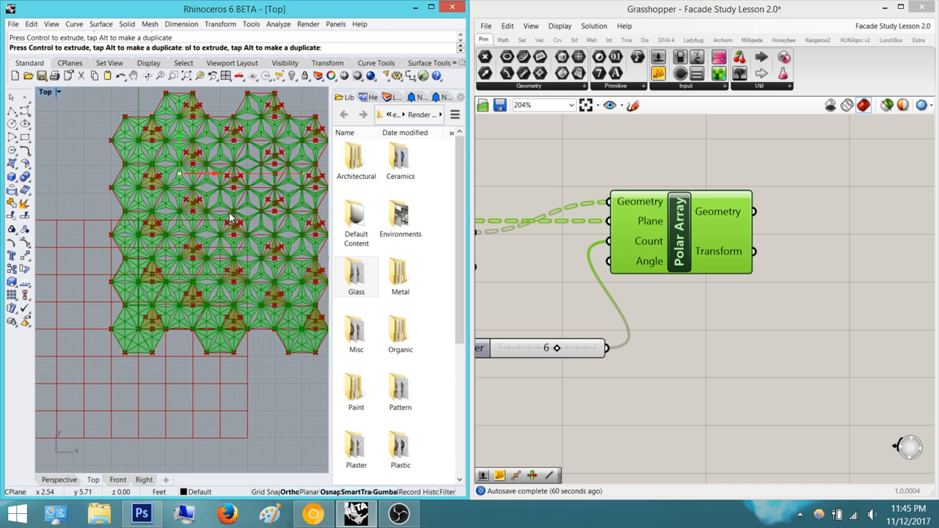
drag(229, 213, 228, 212)
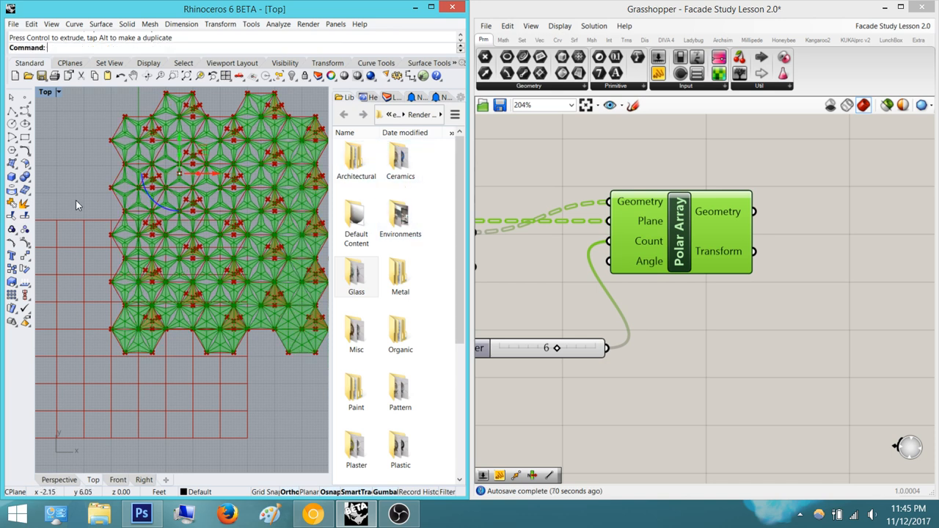
Examine the panel openings around the attractor point, then move the point to the facade's lower right area
click(229, 389)
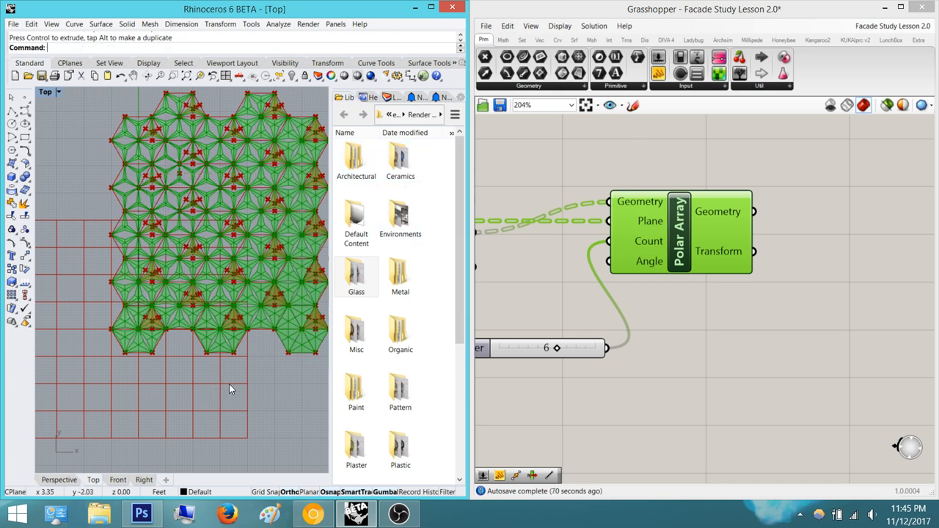
scroll(198, 247, up, 5)
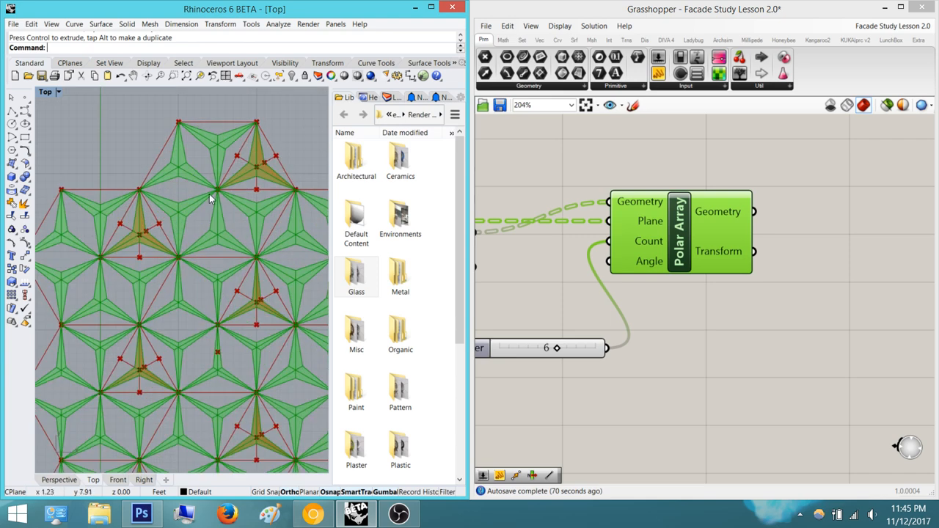
scroll(245, 256, down, 5)
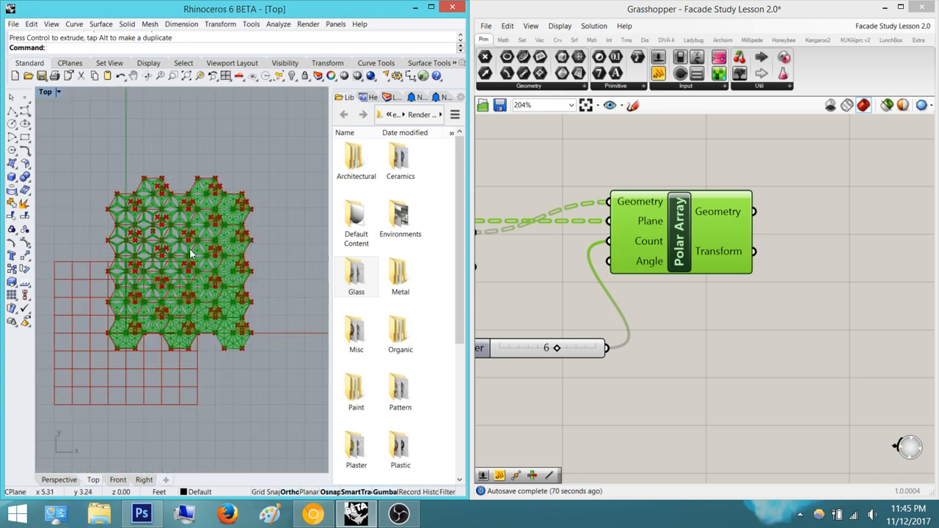
click(171, 231)
drag(151, 202, 218, 266)
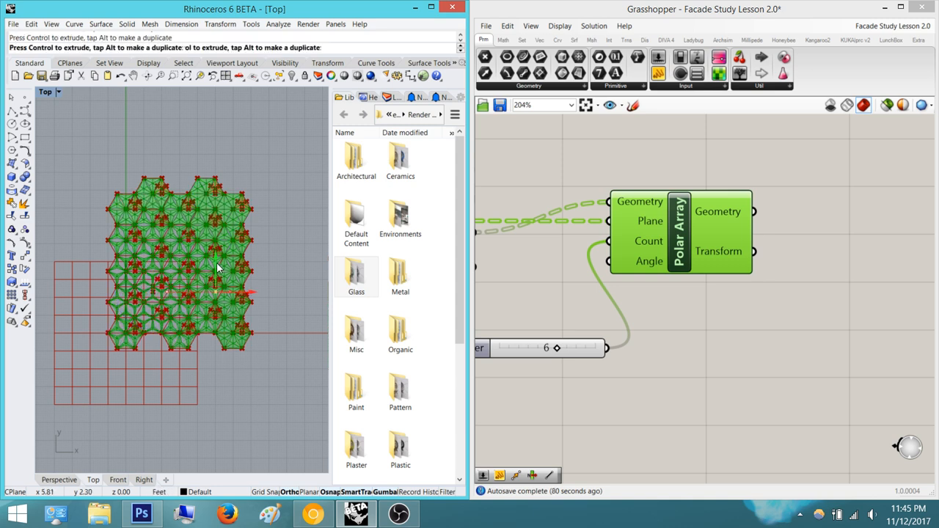
Deselect the second Polar Array and review its connections from the Brep Join and the count slider
click(693, 326)
right_drag(693, 326, 638, 349)
click(634, 245)
click(825, 265)
right_drag(726, 276, 910, 250)
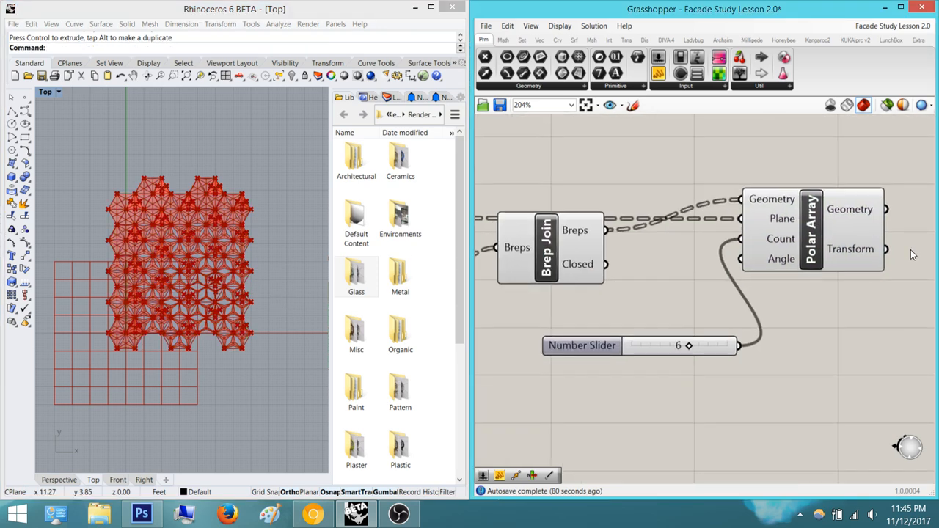
scroll(907, 250, down, 2)
right_drag(816, 268, 733, 281)
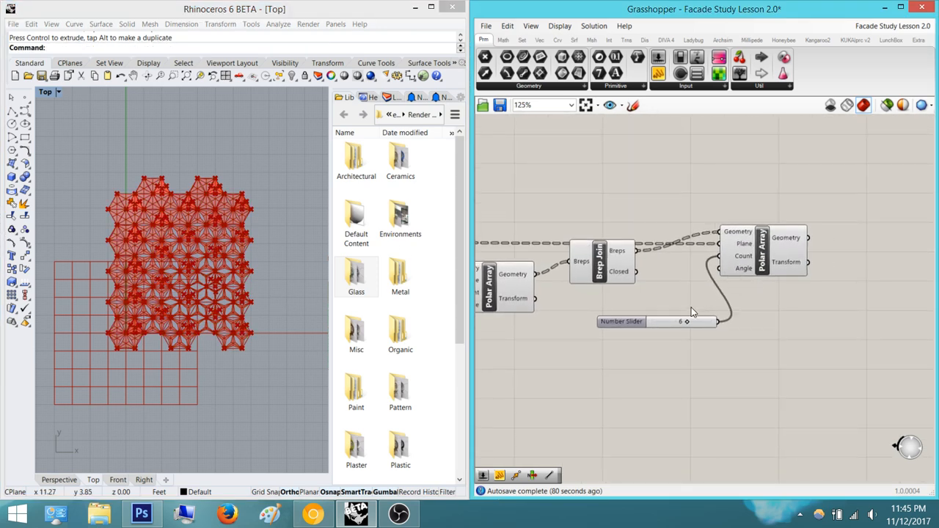
Switch to the reference facade photo in the browser, examine its open and closed panels, and move the window aside
click(313, 514)
drag(624, 78, 475, 33)
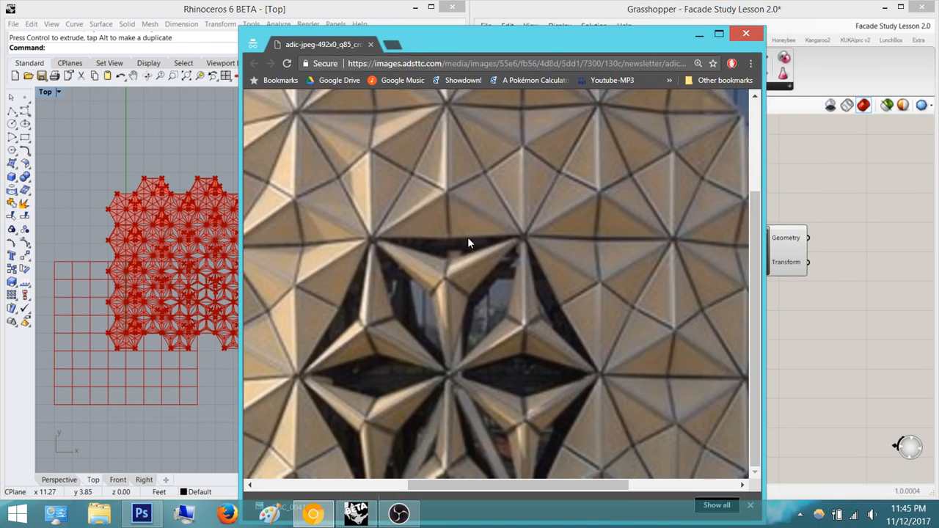
drag(600, 40, 938, 47)
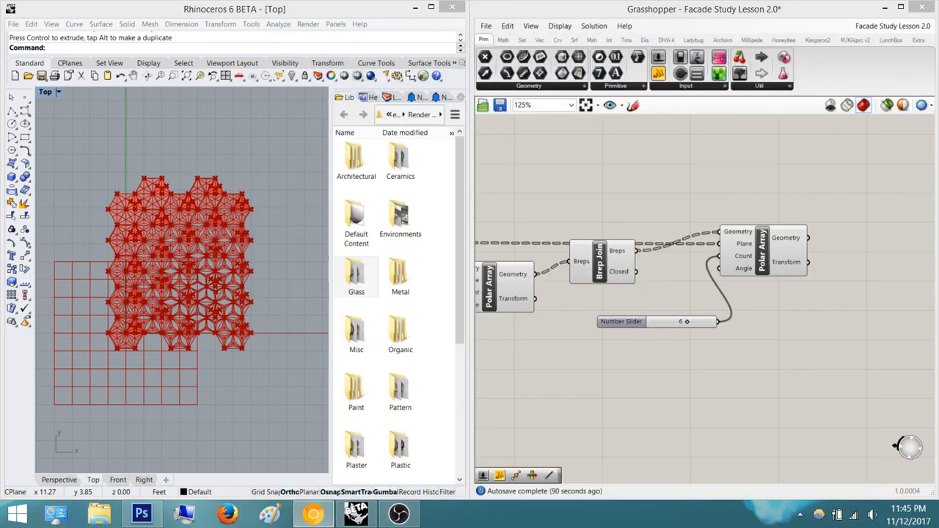